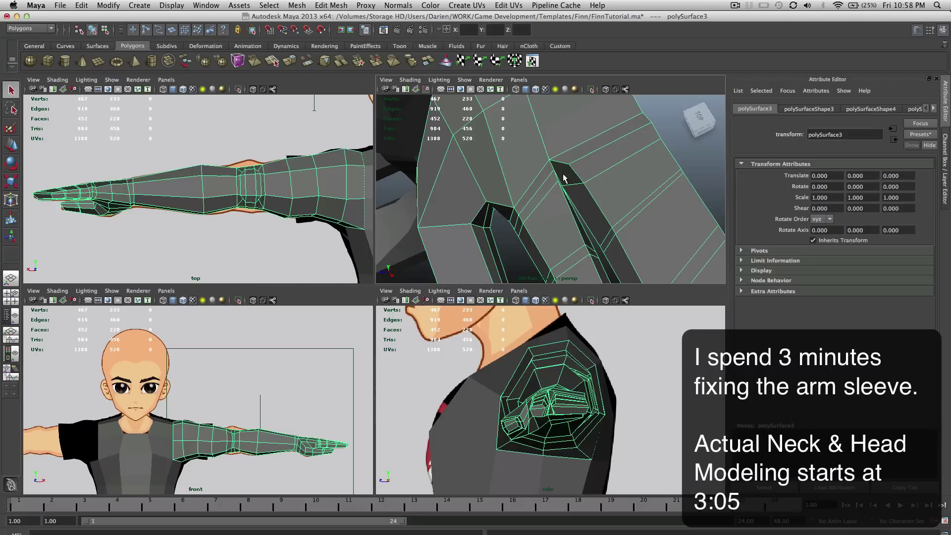
Examine the arm mesh from the fingers to the shoulder in the perspective view.
alt+middle_drag(563, 177, 518, 203)
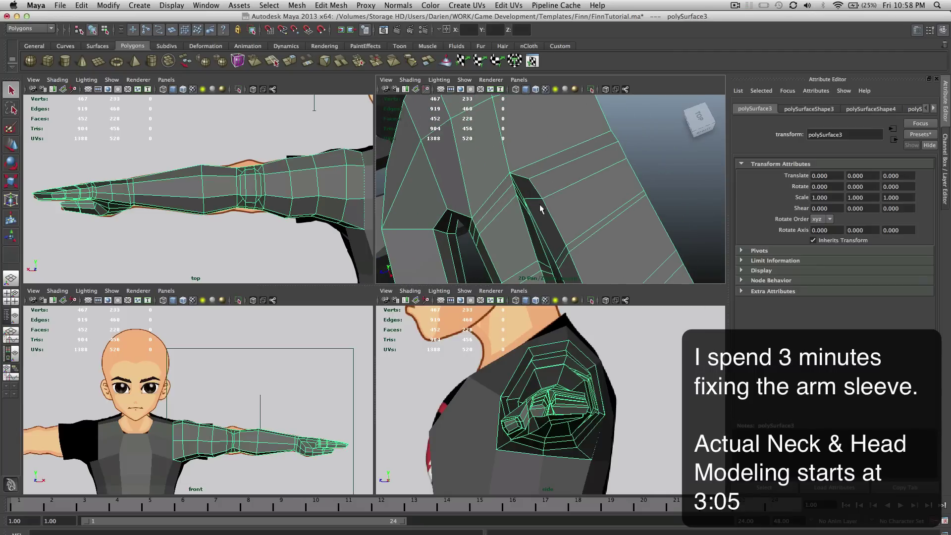
scroll(540, 206, down, 8)
alt+drag(554, 204, 605, 206)
scroll(608, 207, down, 3)
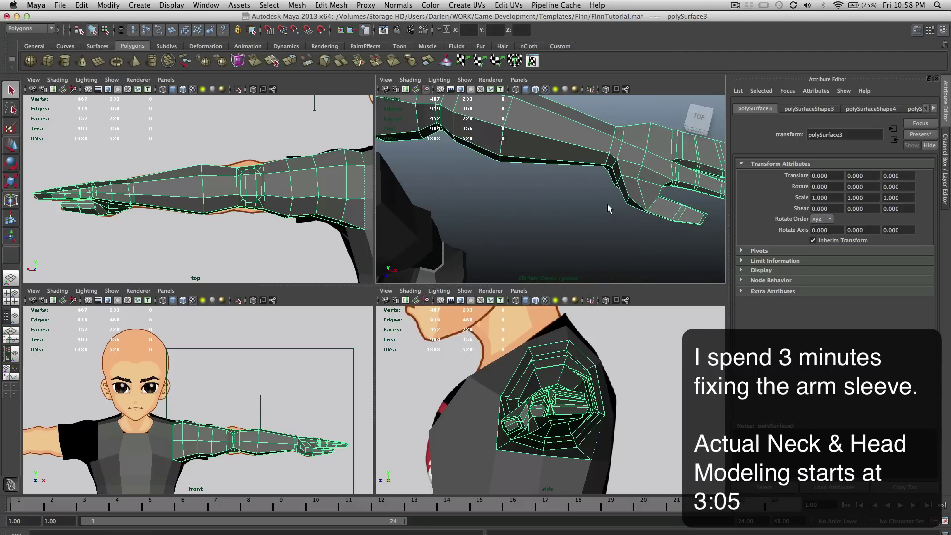
alt+middle_drag(608, 207, 628, 253)
scroll(628, 252, down, 3)
alt+drag(628, 253, 568, 181)
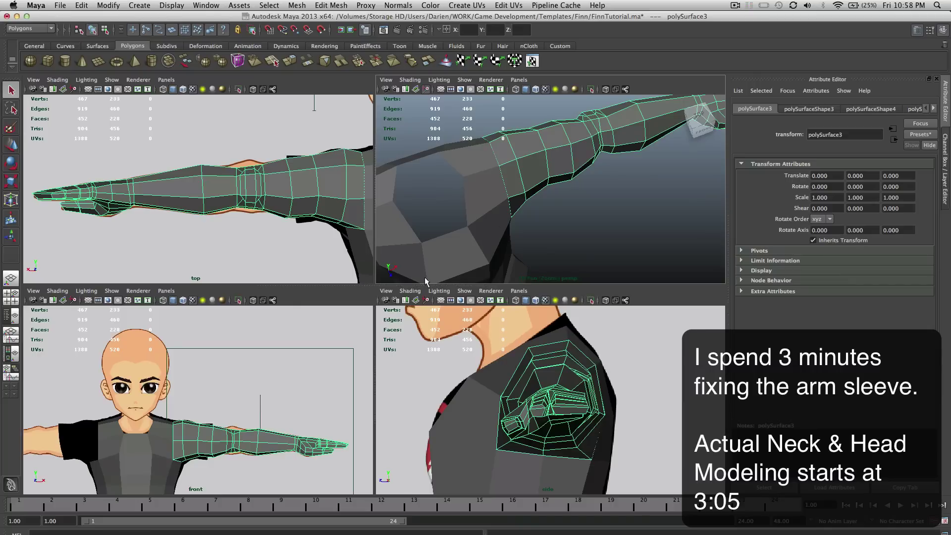
Turn on X-Ray shading in the front and top views to reveal the sleeve reference behind the arm.
scroll(280, 390, up, 10)
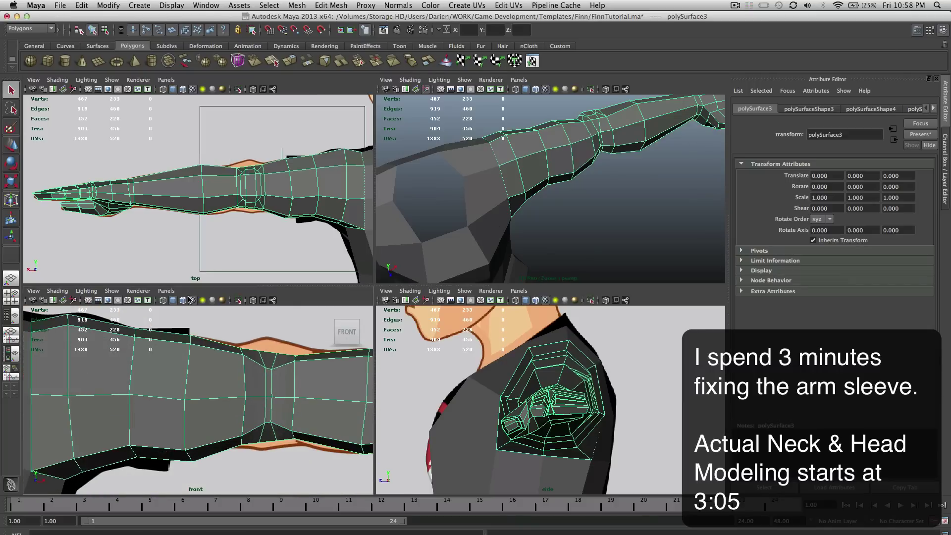
click(83, 291)
click(77, 392)
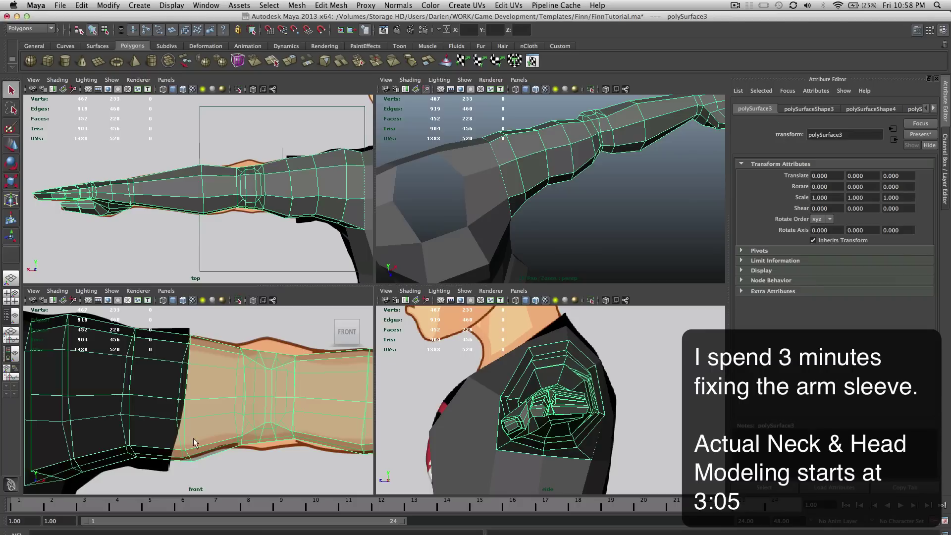
alt+drag(550, 143, 508, 96)
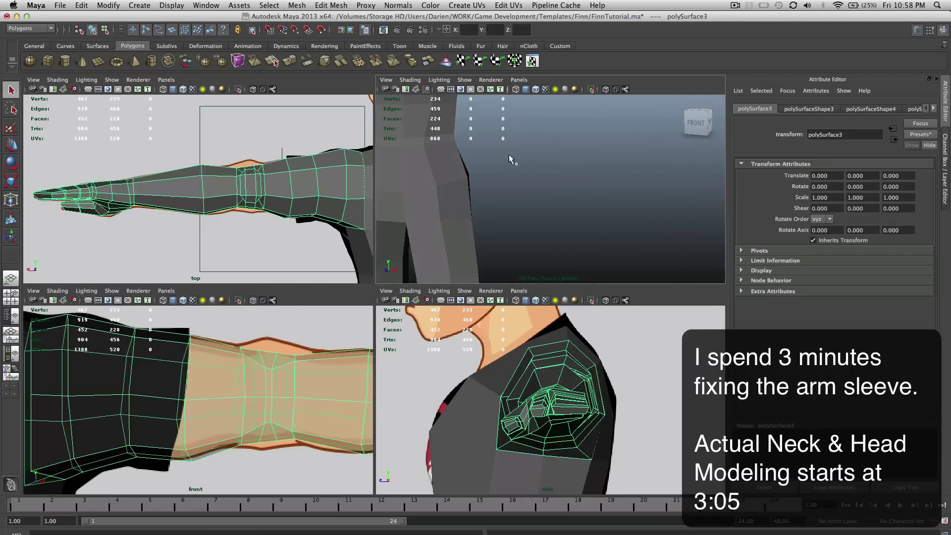
alt+middle_drag(520, 128, 520, 251)
scroll(521, 251, up, 4)
alt+drag(521, 251, 507, 181)
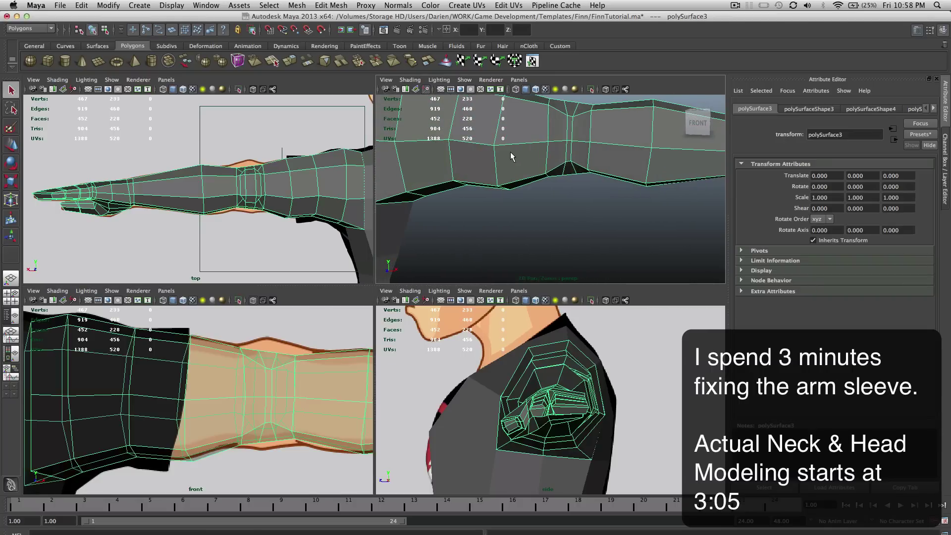
scroll(269, 188, down, 4)
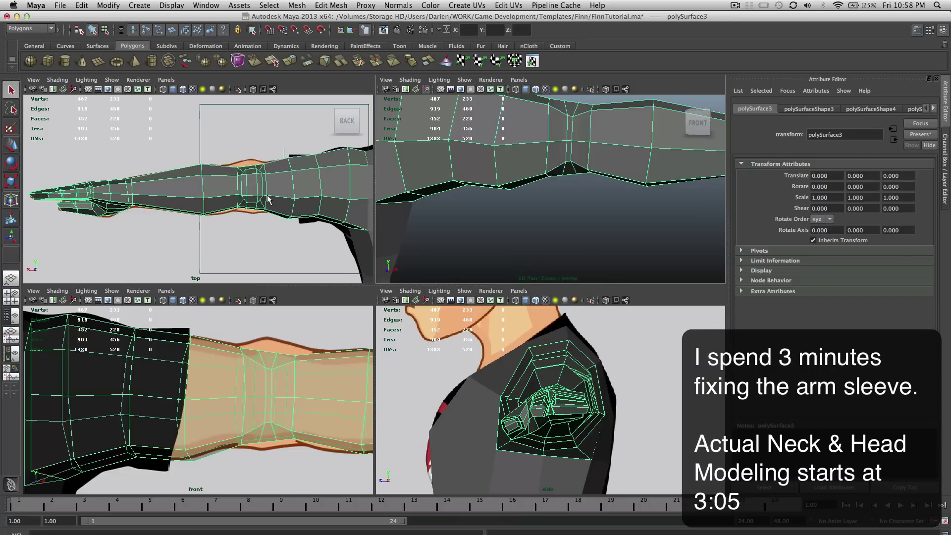
click(58, 81)
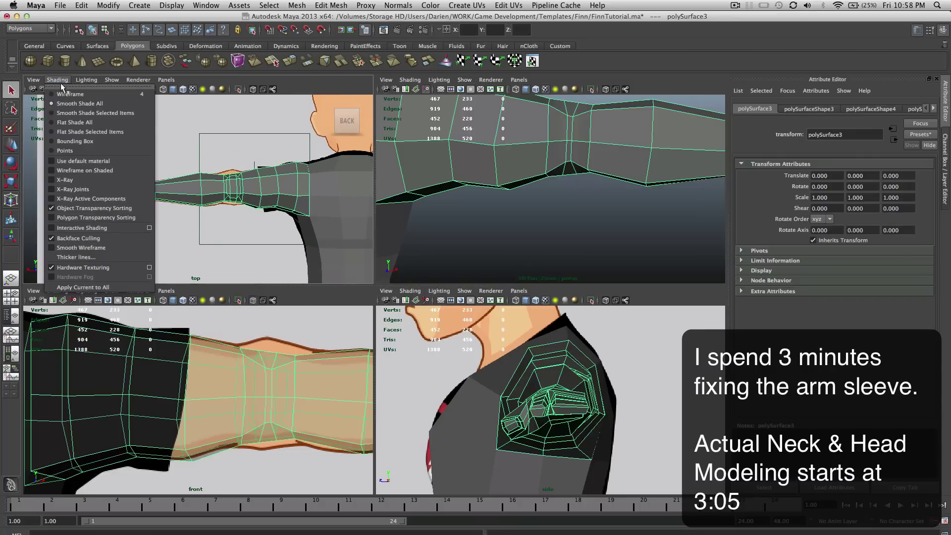
click(82, 179)
Switch the arm mesh to vertex mode and move the vertices near the sleeve hem onto its outline in the top view.
scroll(300, 136, up, 3)
scroll(301, 133, up, 1)
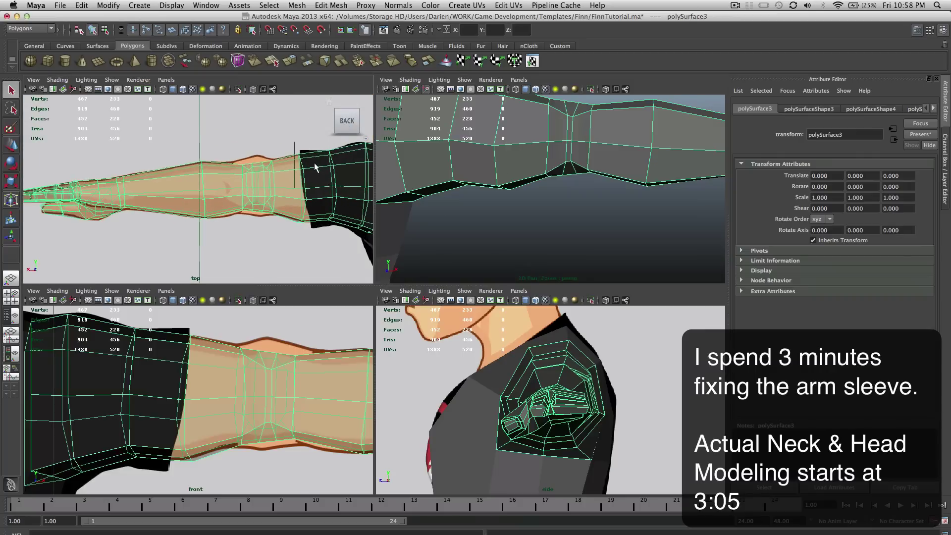
alt+middle_drag(314, 164, 217, 164)
scroll(217, 164, up, 4)
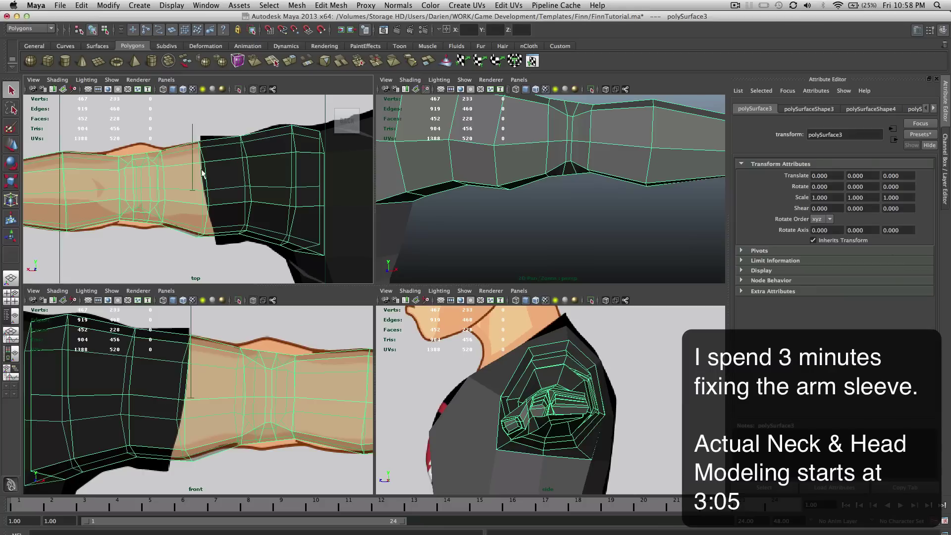
right_drag(210, 229, 171, 227)
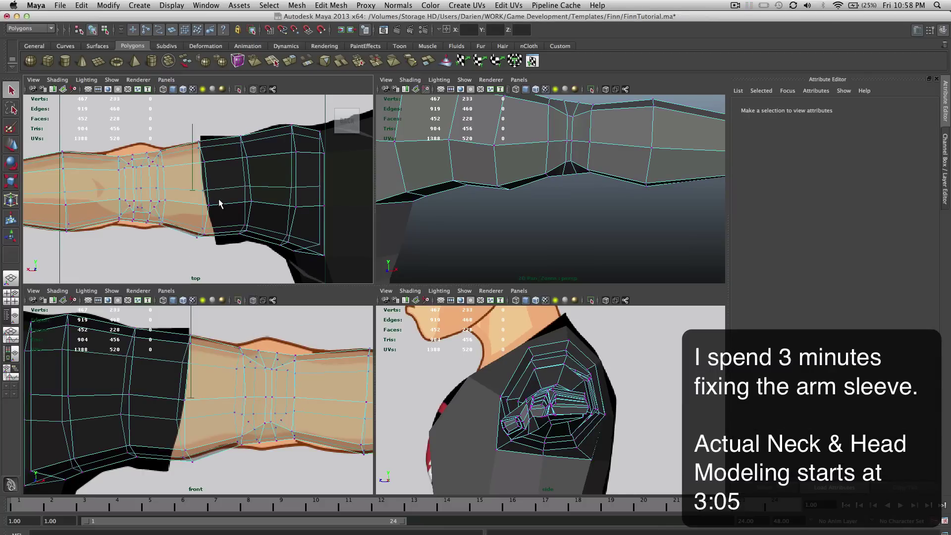
drag(207, 193, 192, 232)
key(w)
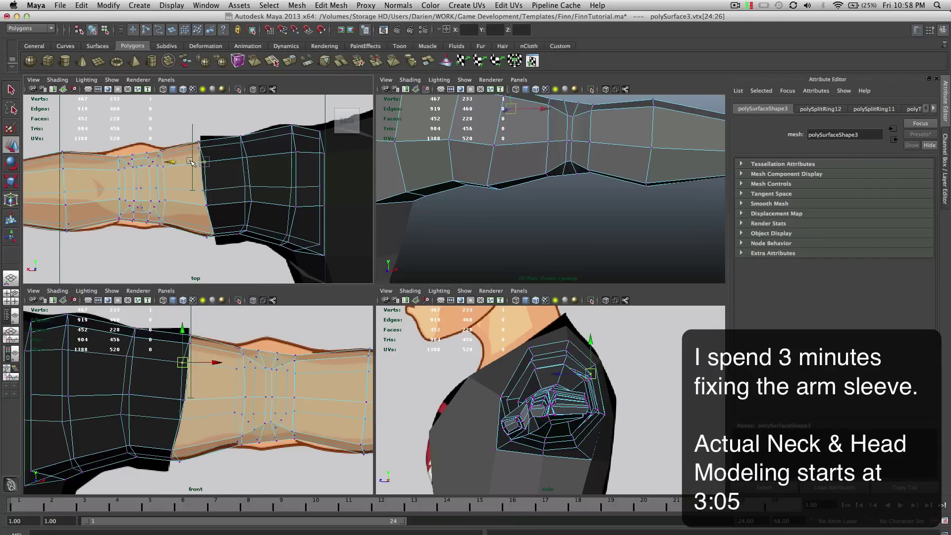
drag(195, 125, 185, 144)
Move the lower vertex of the hem loop onto the sleeve's bottom corner in the front view.
alt+drag(563, 147, 577, 151)
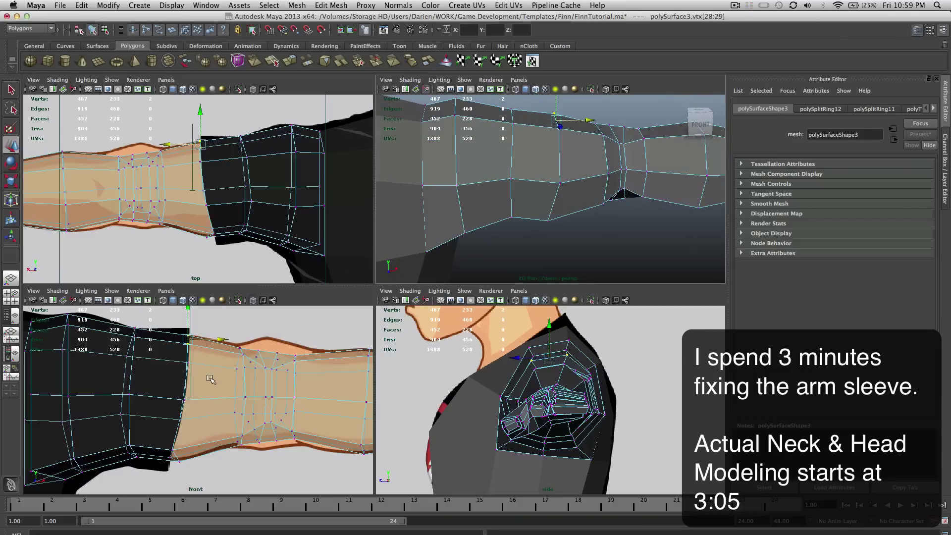
key(q)
key(w)
mouse_move(183, 457)
mouse_down()
mouse_move(170, 464)
mouse_move(189, 461)
mouse_up()
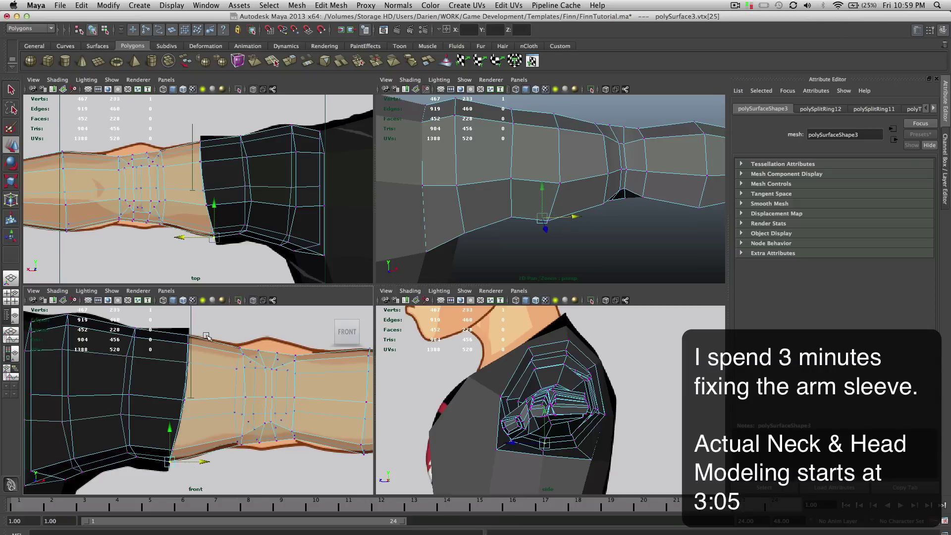
alt+drag(505, 176, 497, 202)
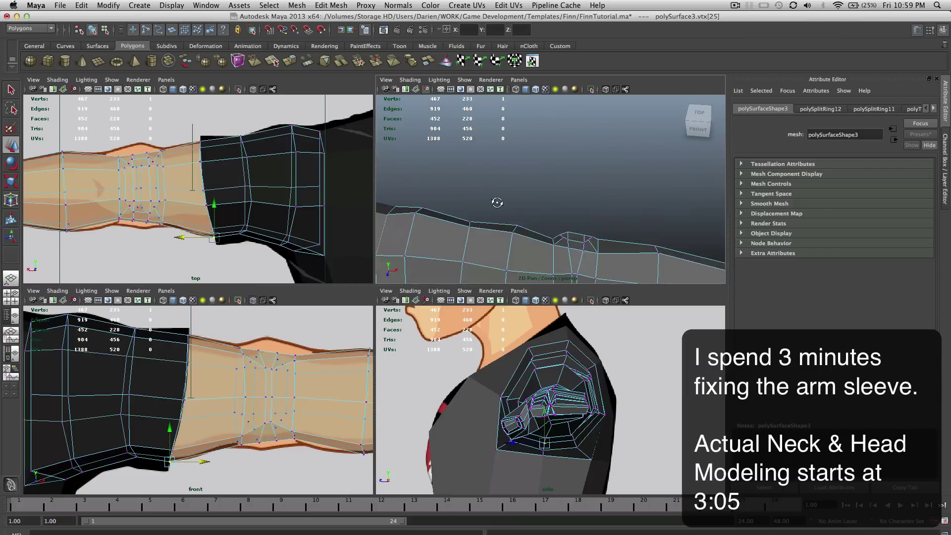
scroll(497, 197, down, 5)
scroll(497, 197, up, 8)
key(q)
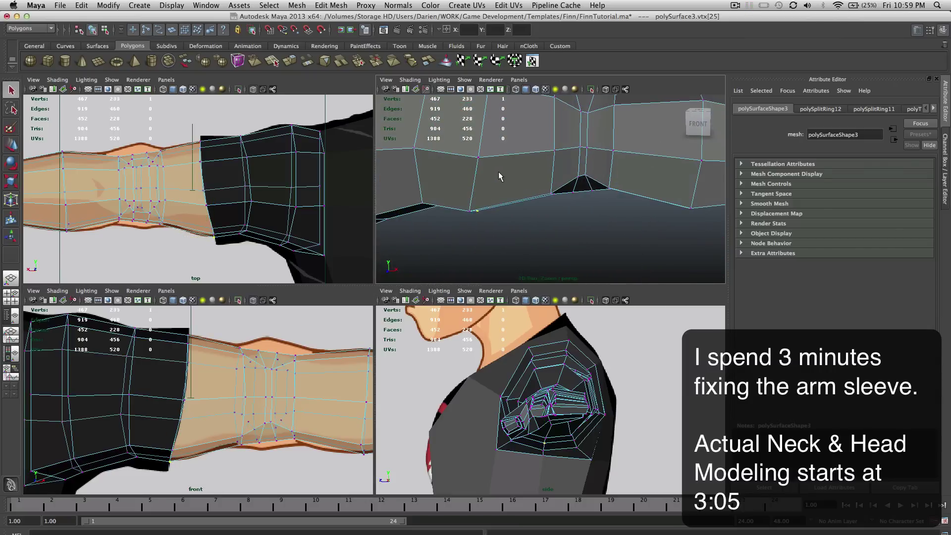
Insert an edge loop around the arm just on the shoulder side of the sleeve hem.
mouse_move(503, 163)
right_down()
mouse_move(503, 152)
mouse_move(498, 162)
right_up()
click(331, 5)
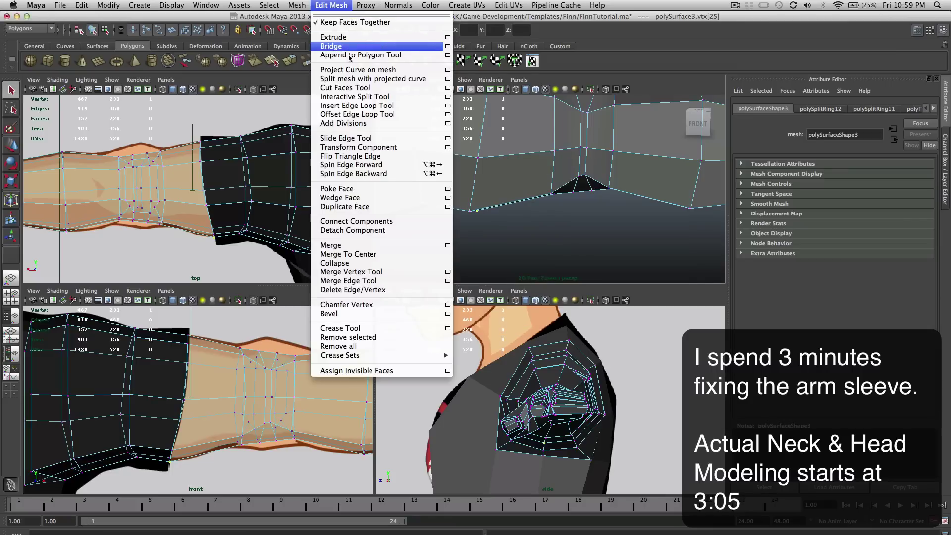
click(356, 105)
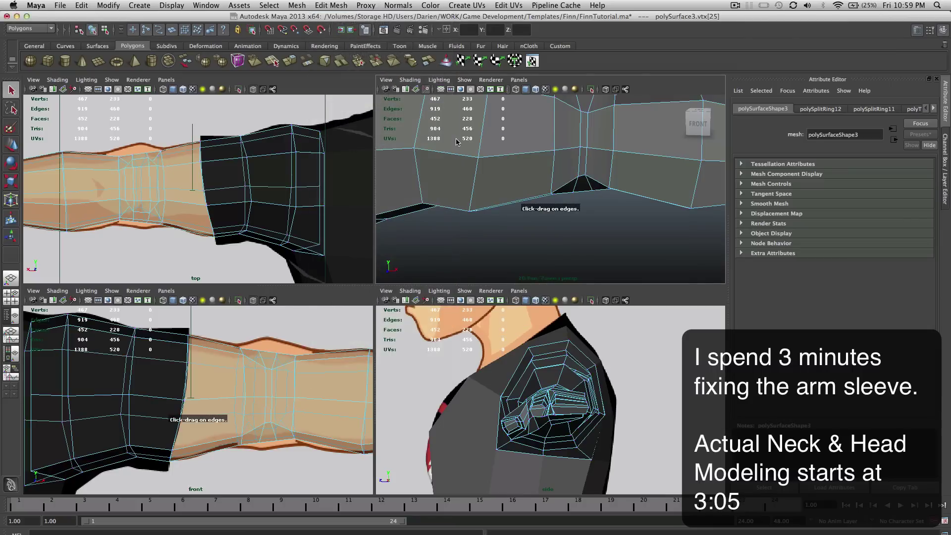
click(473, 158)
mouse_move(473, 160)
mouse_down()
mouse_move(477, 206)
mouse_move(485, 167)
mouse_up()
scroll(479, 179, down, 4)
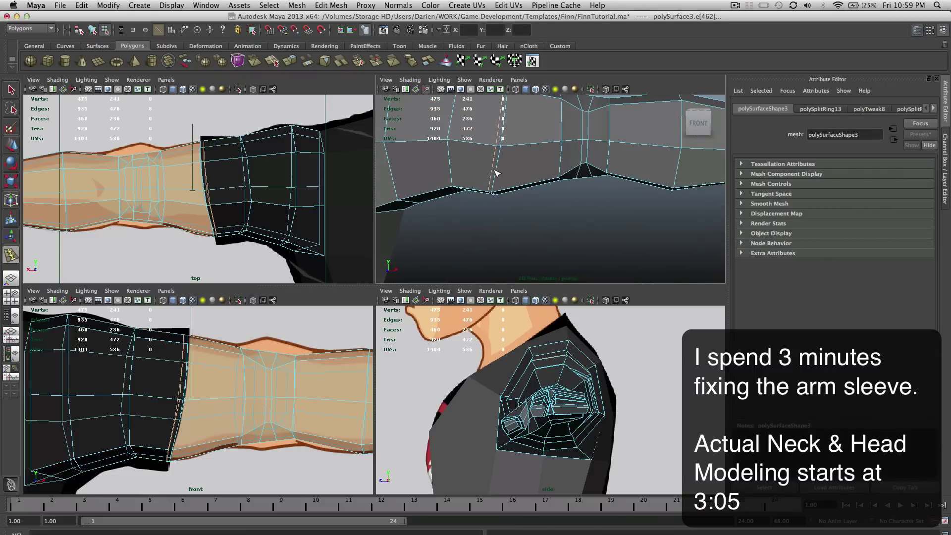
Shift the new edge loop toward the hand and scale it outward to form the raised sleeve cuff.
key(r)
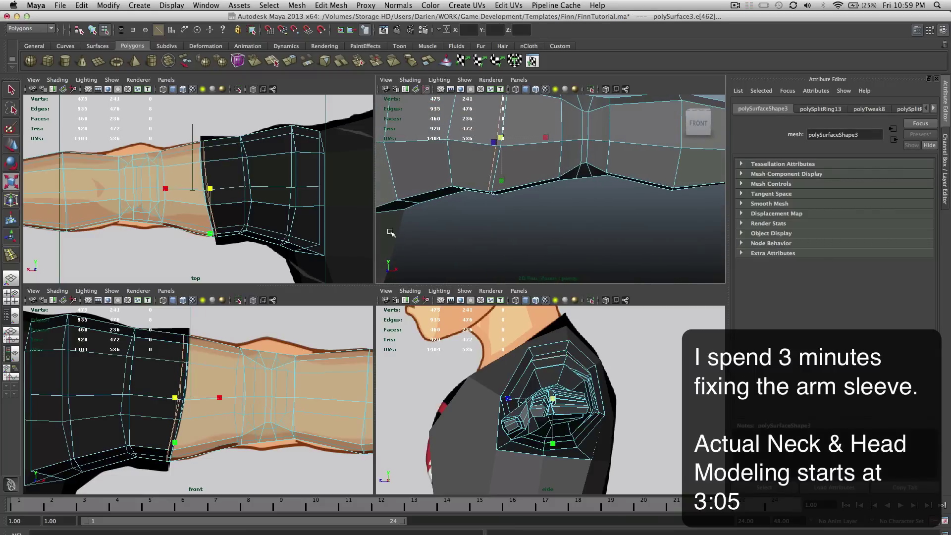
click(181, 388)
key(w)
drag(208, 394, 213, 396)
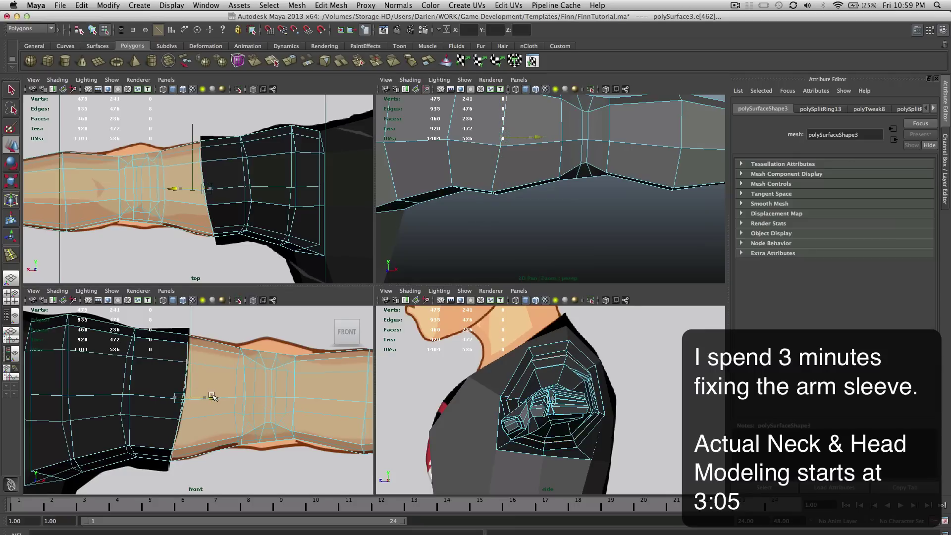
key(r)
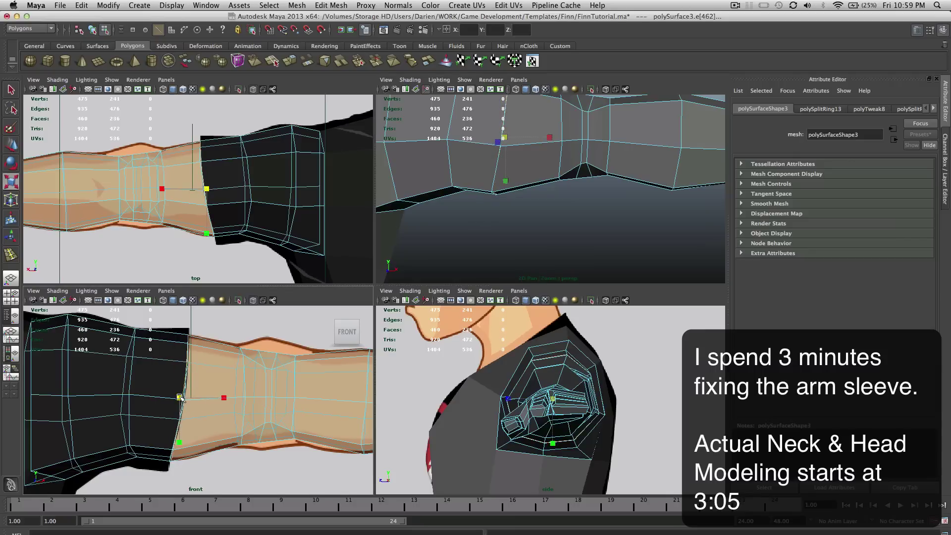
mouse_move(180, 398)
mouse_down()
mouse_move(192, 400)
mouse_move(178, 387)
mouse_up()
key(w)
alt+drag(388, 239, 583, 133)
scroll(450, 207, up, 6)
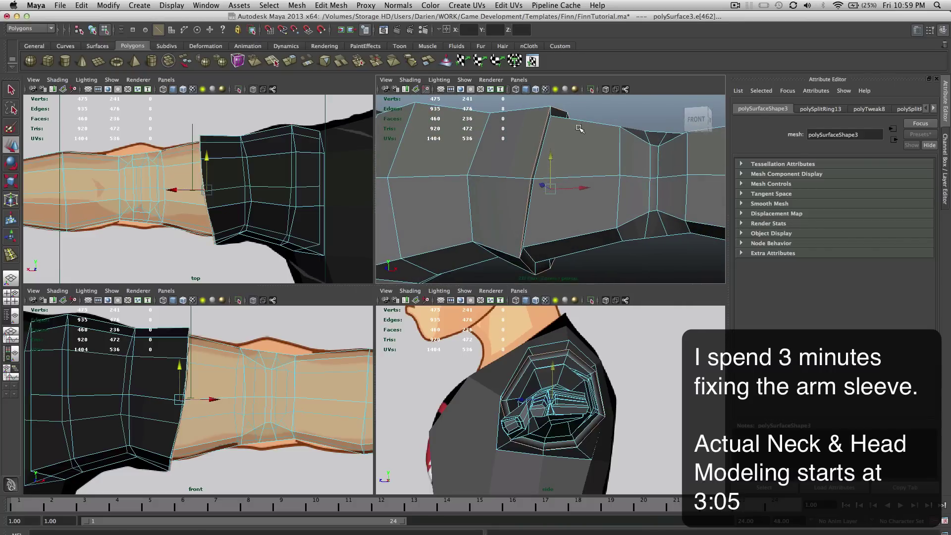
Select the edge loop where the arm meets the cuff and move it toward the shoulder, inside the sleeve.
key(q)
right_drag(548, 159, 541, 142)
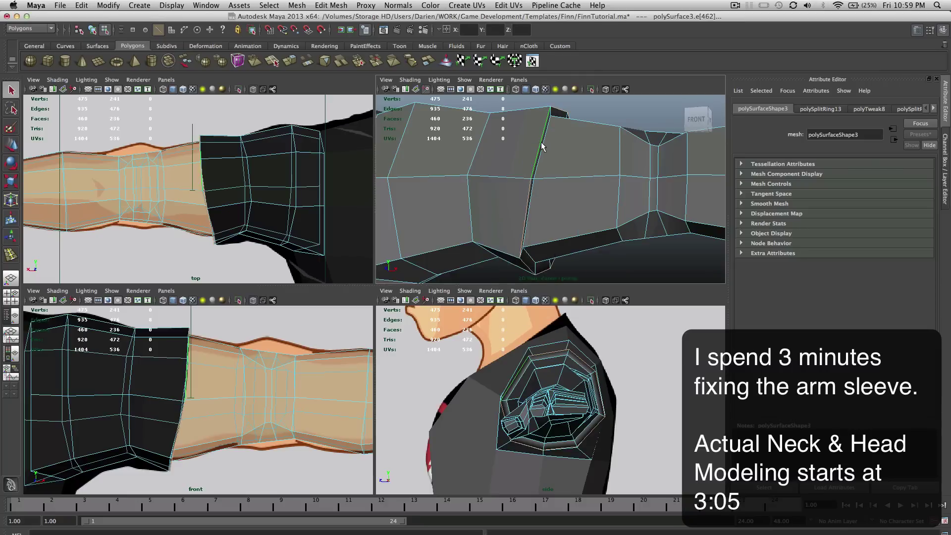
click(543, 142)
alt+drag(543, 142, 721, 149)
key(w)
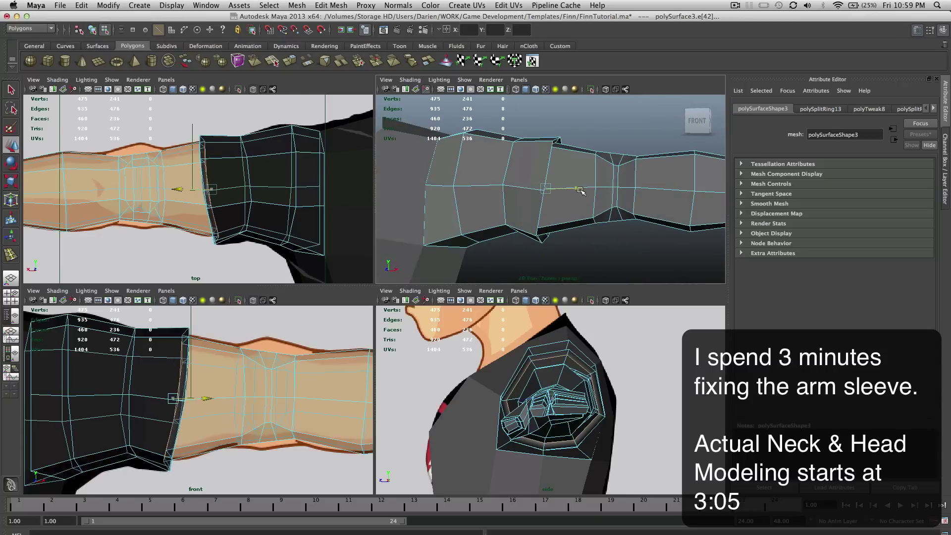
drag(581, 191, 580, 192)
key(q)
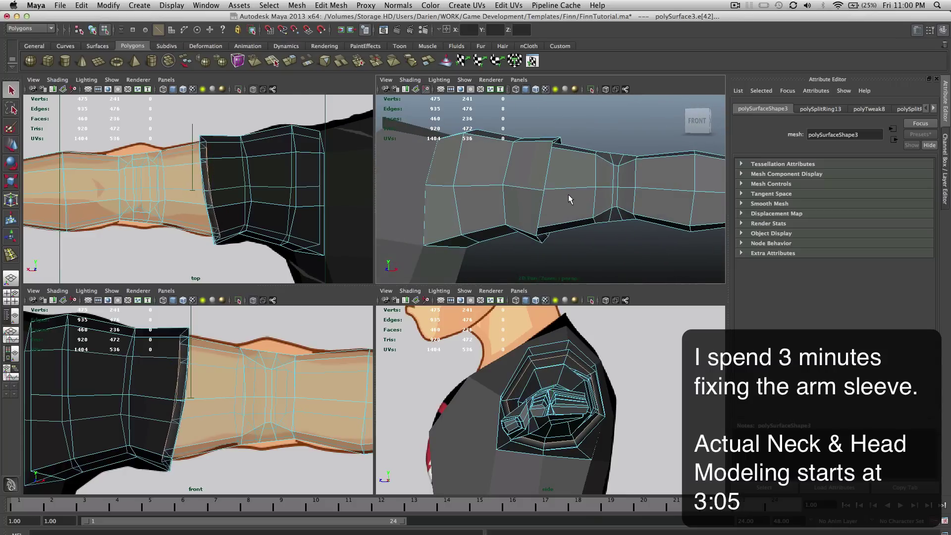
Return to object mode and inspect the sleeve cuff from several angles, framing the whole arm.
key(F8)
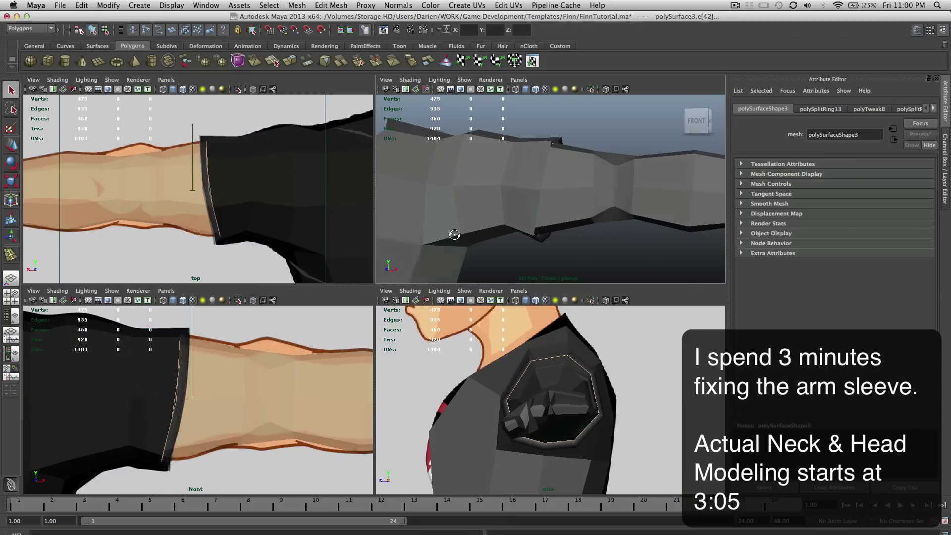
alt+drag(406, 262, 525, 212)
click(562, 240)
alt+drag(562, 240, 510, 218)
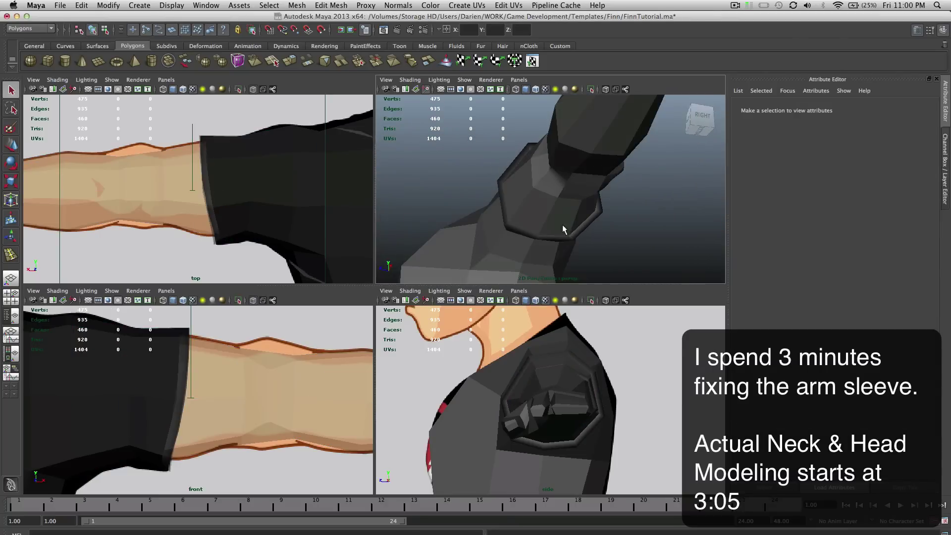
alt+drag(561, 189, 612, 209)
click(608, 211)
key(f)
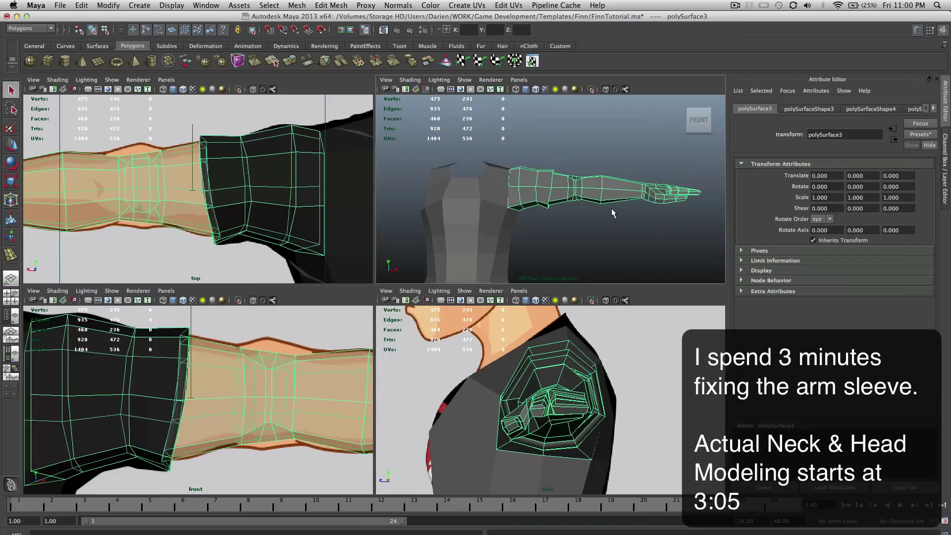
Switch the arm to edge mode and move the sleeve's underside edge vertically to match the reference in the front view.
alt+middle_drag(188, 391, 192, 382)
scroll(192, 382, up, 3)
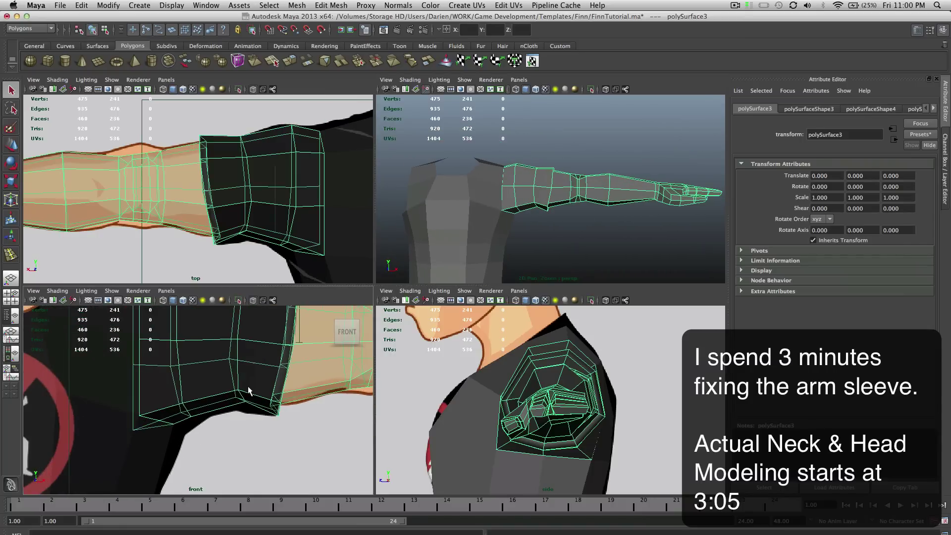
right_drag(243, 375, 244, 402)
click(243, 399)
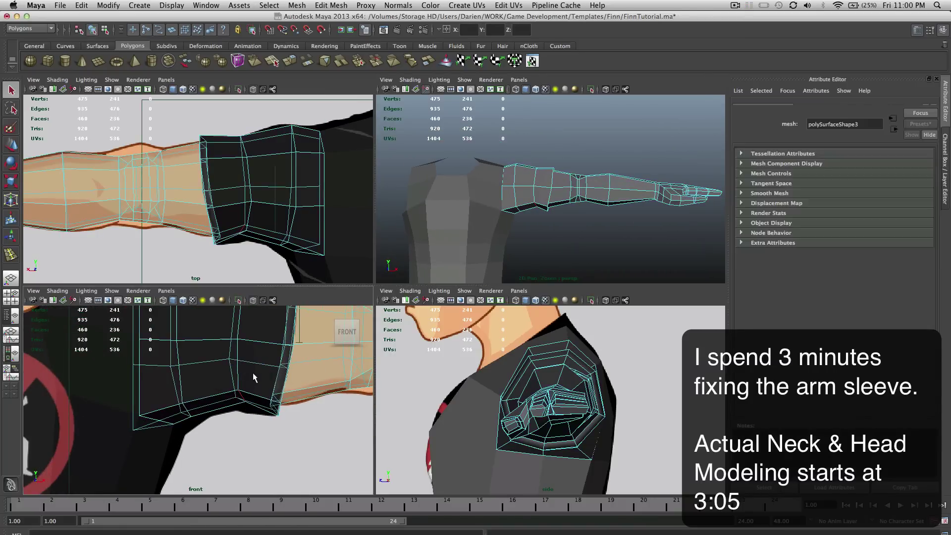
key(w)
drag(242, 379, 243, 382)
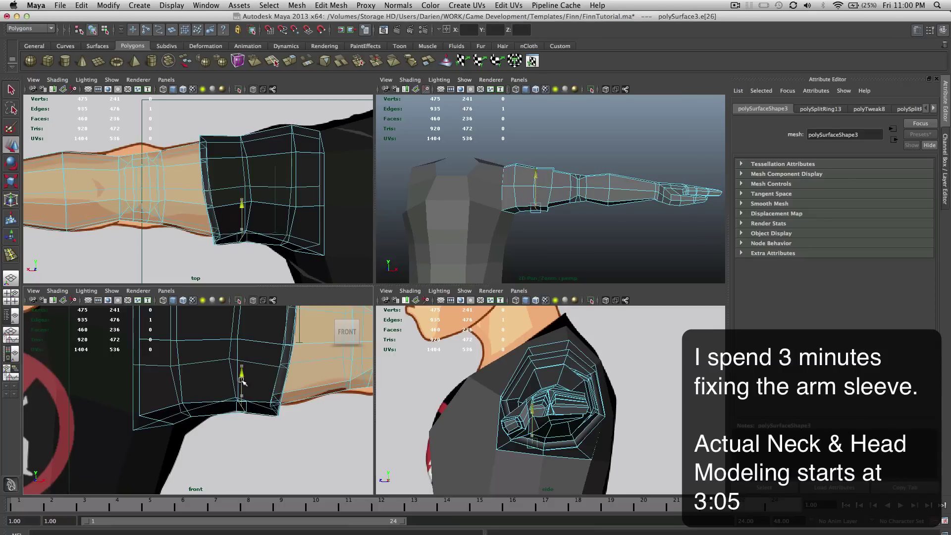
alt+middle_drag(243, 372, 249, 419)
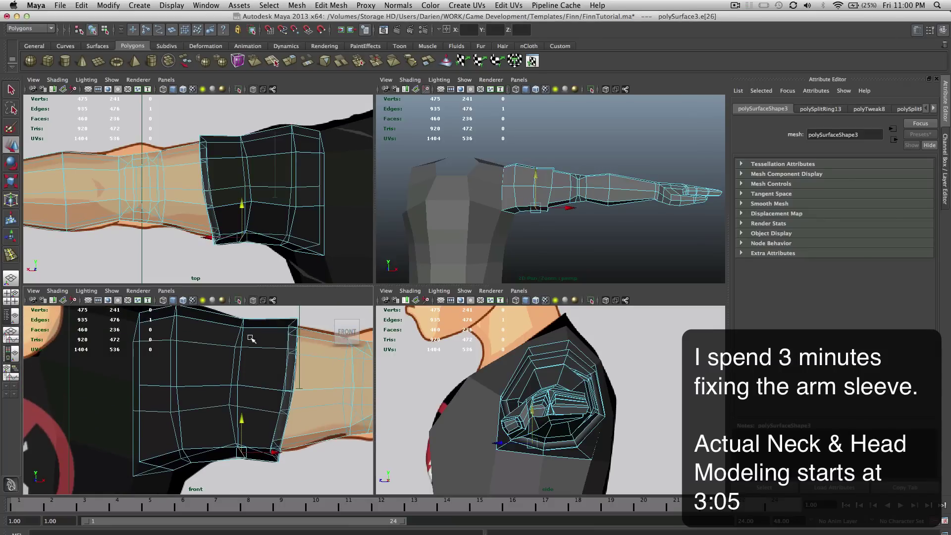
alt+middle_drag(203, 310, 208, 325)
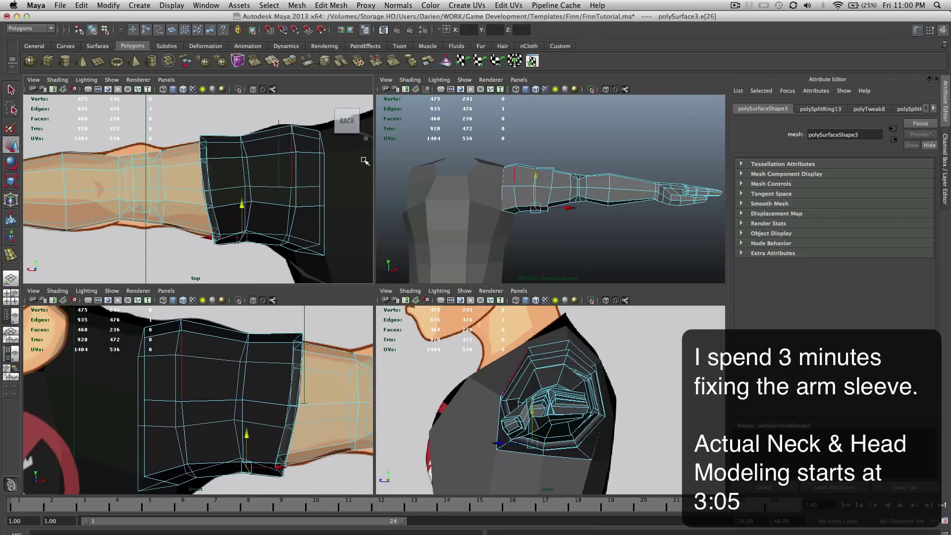
Switch the arm to vertex mode and scale two neighbouring underside vertices on the sleeve's middle loop.
alt+drag(526, 185, 574, 219)
key(q)
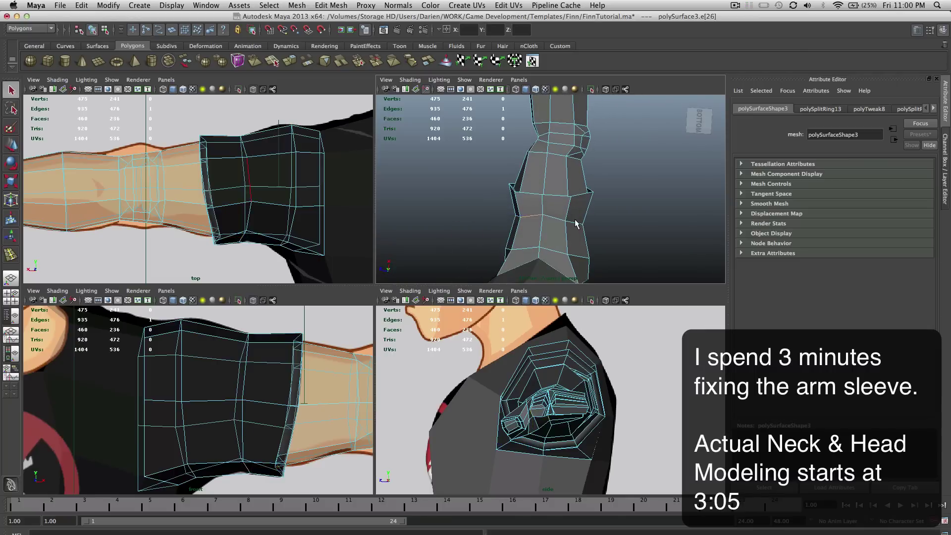
right_drag(574, 220, 557, 219)
click(566, 221)
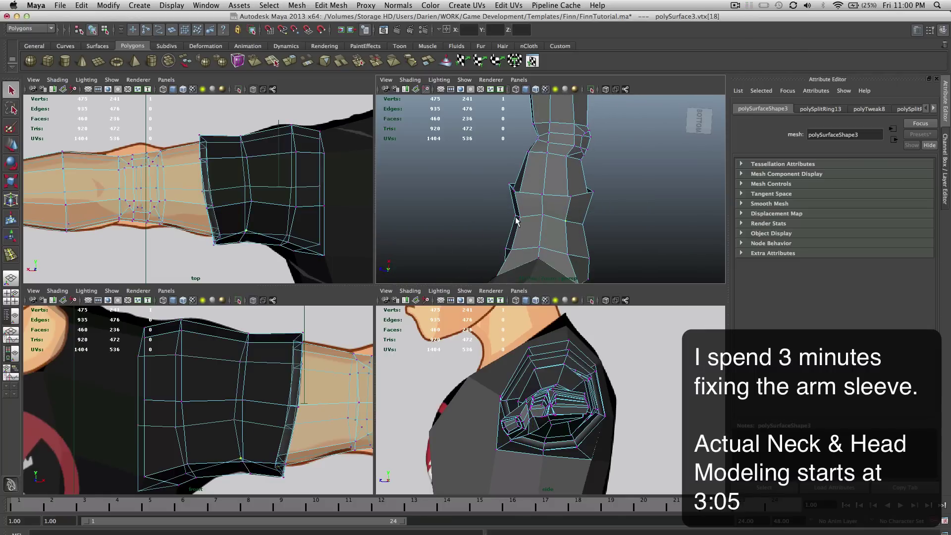
shift+click(545, 220)
key(r)
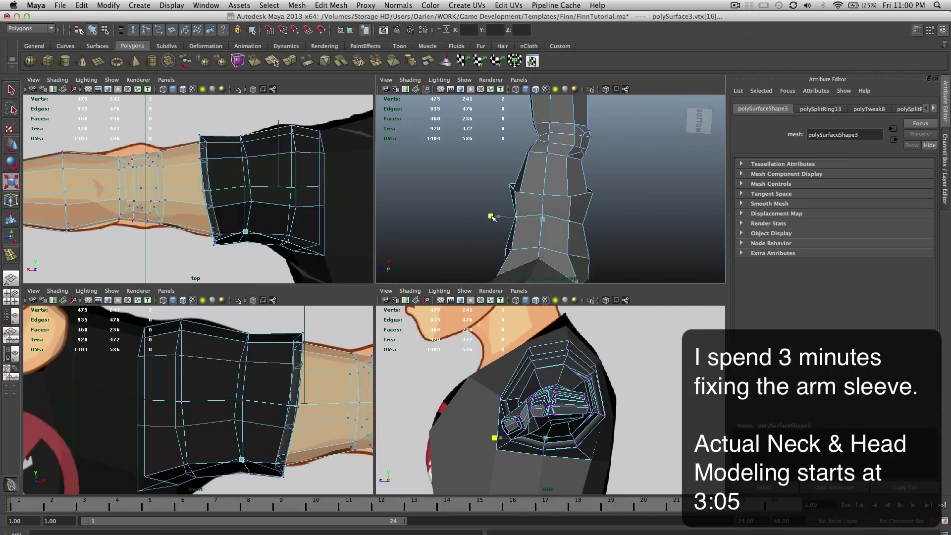
Reposition individual vertices on the side and top of the sleeve's middle loop to even out its shape.
click(585, 223)
key(w)
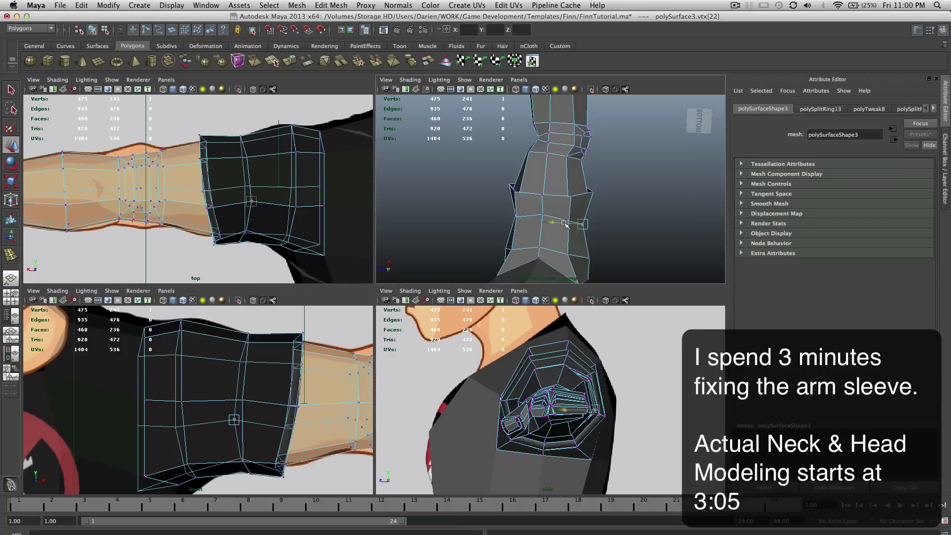
alt+drag(555, 226, 578, 168)
click(506, 183)
click(521, 159)
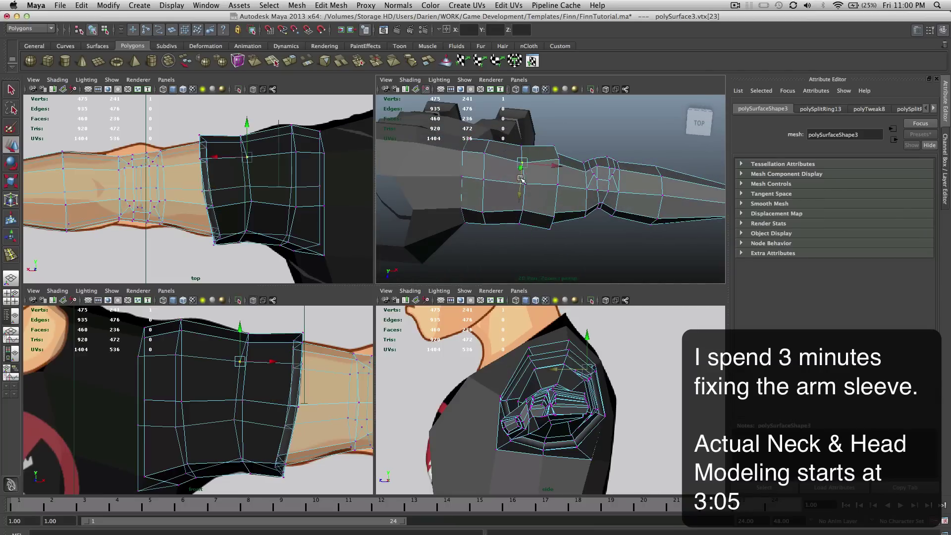
click(522, 212)
alt+drag(515, 214, 543, 188)
Return to object mode and inspect the reshaped sleeve up close without smoothing, leaving the arm deselected.
key(q)
key(w)
right_drag(565, 185, 601, 171)
scroll(594, 157, up, 5)
scroll(595, 158, down, 4)
alt+drag(595, 157, 568, 158)
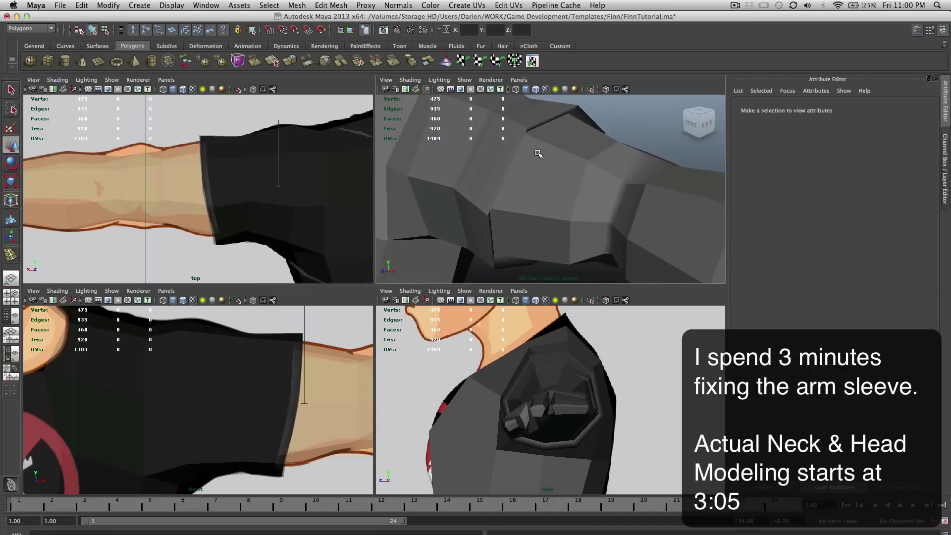
click(567, 159)
key(1)
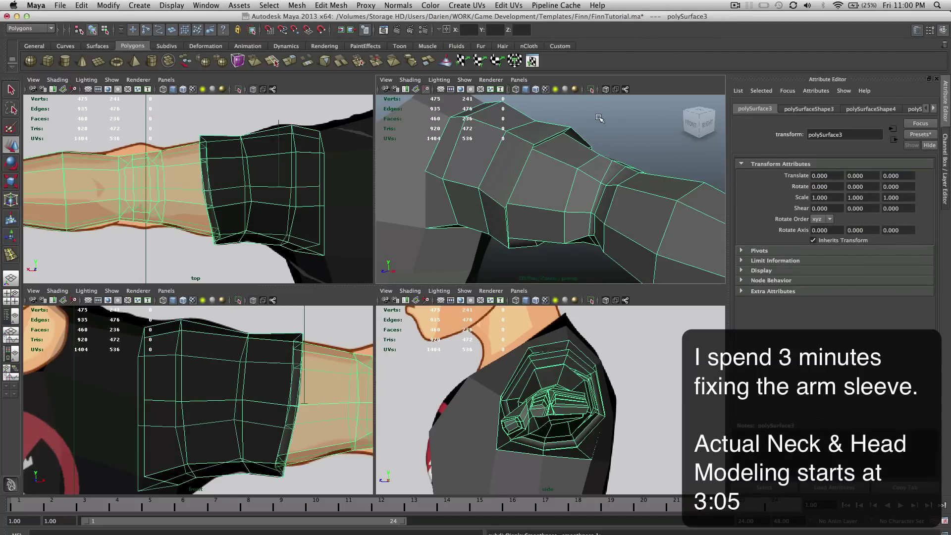
click(599, 120)
Select the torso mesh and frame its neck opening in the perspective and front views.
mouse_move(600, 119)
alt+mouse_down()
mouse_move(539, 115)
mouse_move(586, 119)
alt+mouse_up()
scroll(567, 123, down, 5)
alt+middle_drag(567, 124, 582, 17)
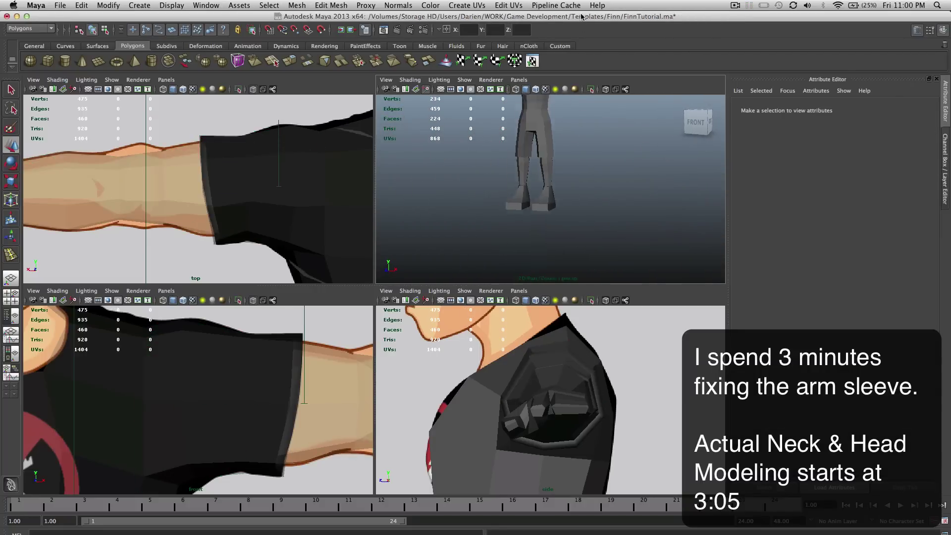
alt+middle_drag(574, 163, 574, 183)
alt+drag(573, 183, 564, 240)
scroll(570, 152, up, 5)
click(559, 153)
scroll(562, 164, down, 5)
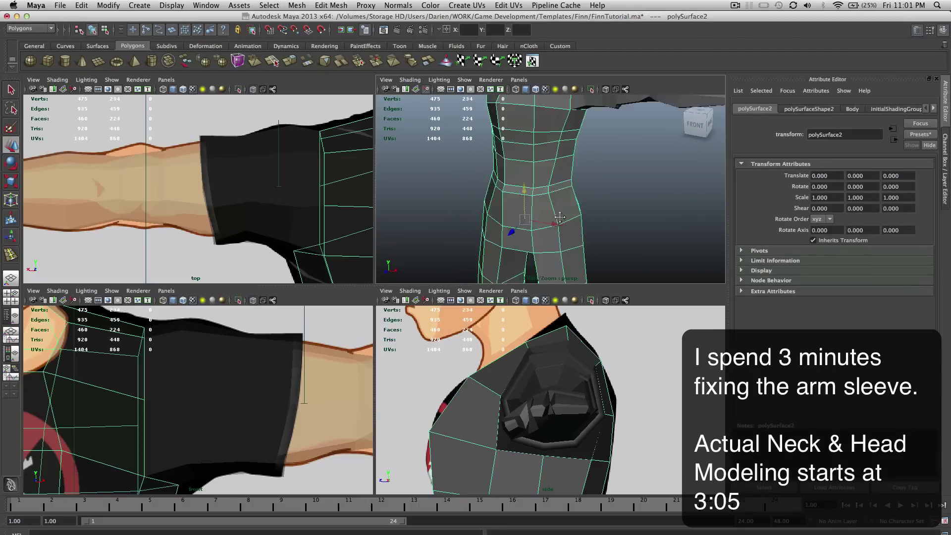
alt+middle_drag(570, 148, 573, 226)
scroll(573, 226, up, 2)
alt+middle_drag(147, 354, 241, 388)
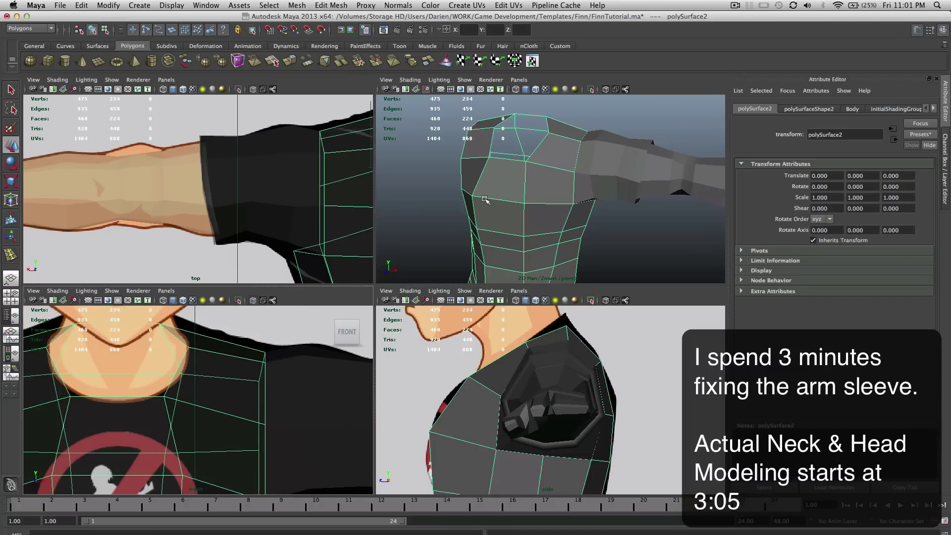
Switch the torso to edge mode and select the border edge loop around the neck opening.
alt+drag(545, 144, 561, 176)
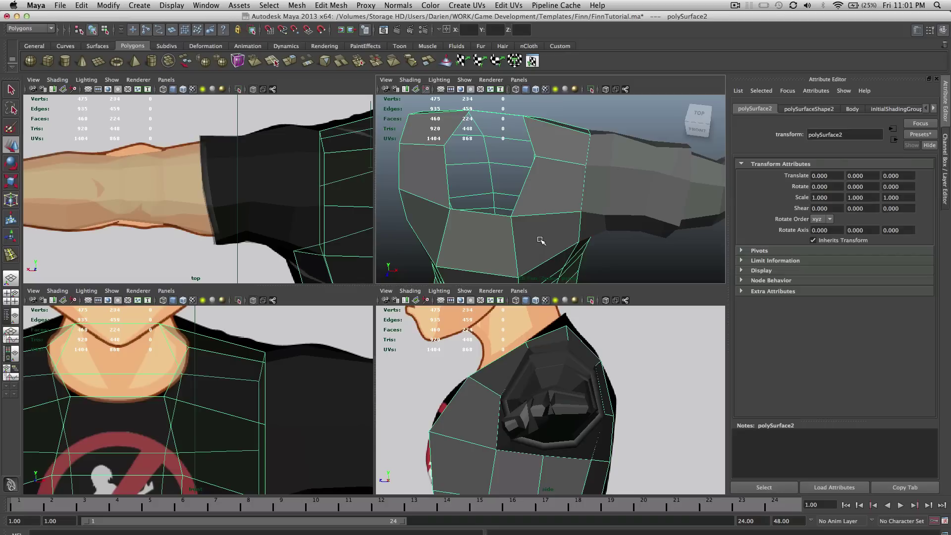
right_drag(535, 199, 545, 170)
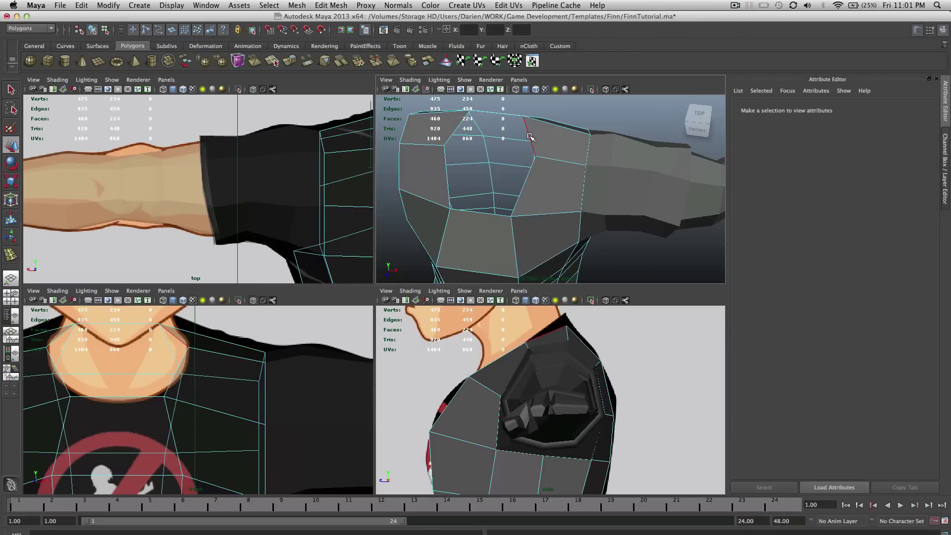
double_click(530, 136)
alt+drag(531, 141, 588, 117)
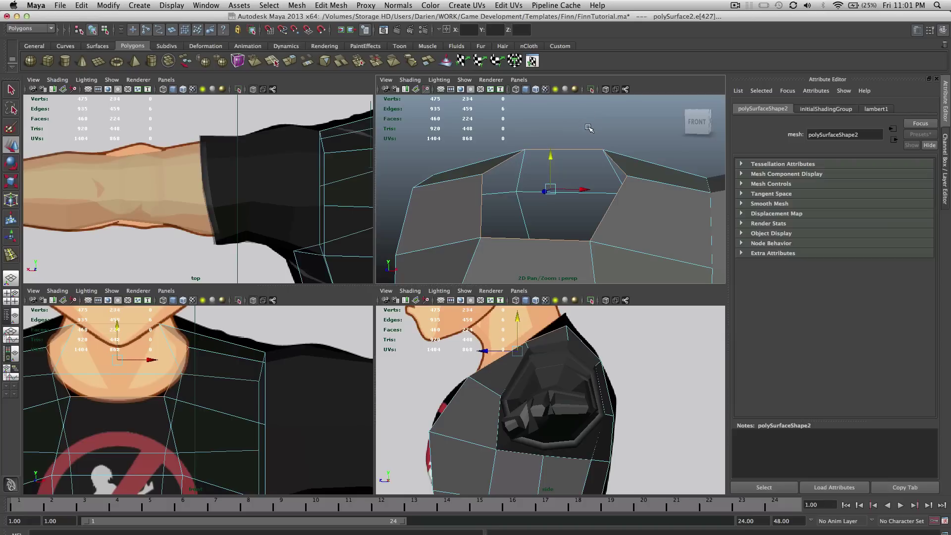
Examine the selected neck opening from the front and above, both close up and with the whole body.
scroll(589, 132, down, 10)
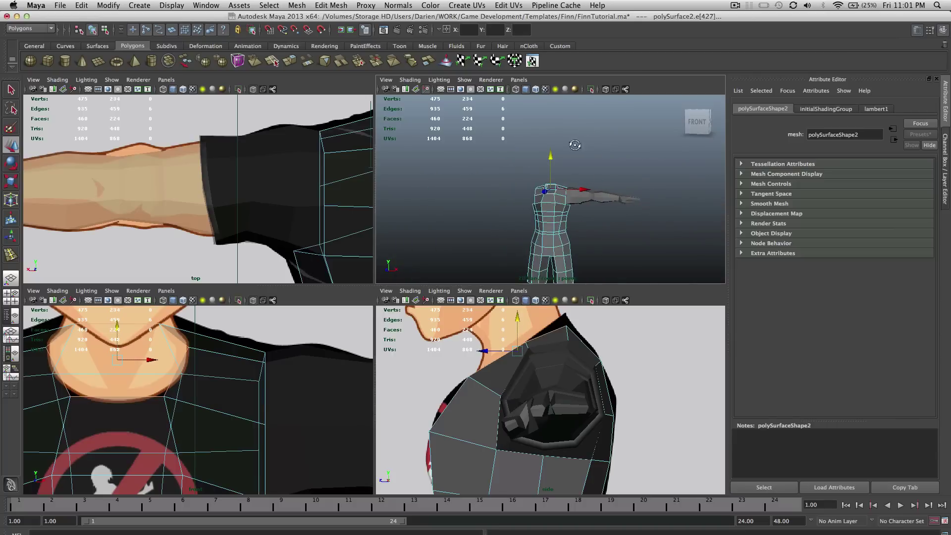
alt+drag(573, 144, 588, 158)
scroll(588, 157, up, 5)
scroll(588, 158, up, 4)
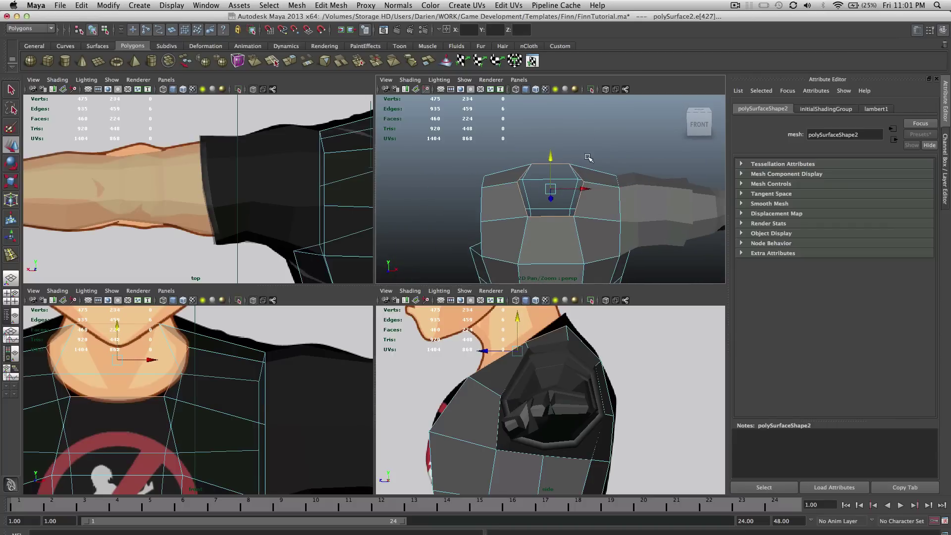
scroll(588, 158, down, 6)
scroll(570, 193, up, 3)
alt+drag(566, 187, 564, 222)
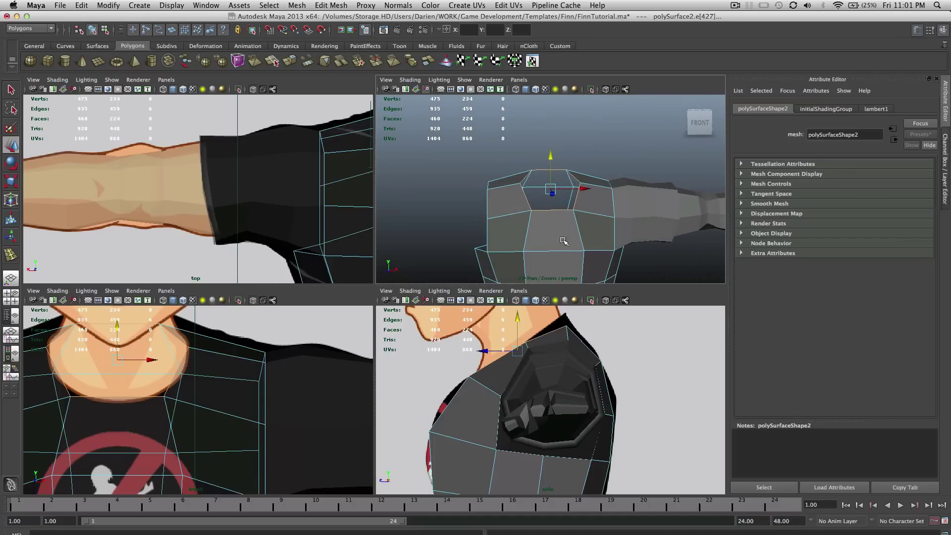
mouse_move(560, 262)
alt+mouse_down()
mouse_move(552, 184)
mouse_move(554, 272)
alt+mouse_up()
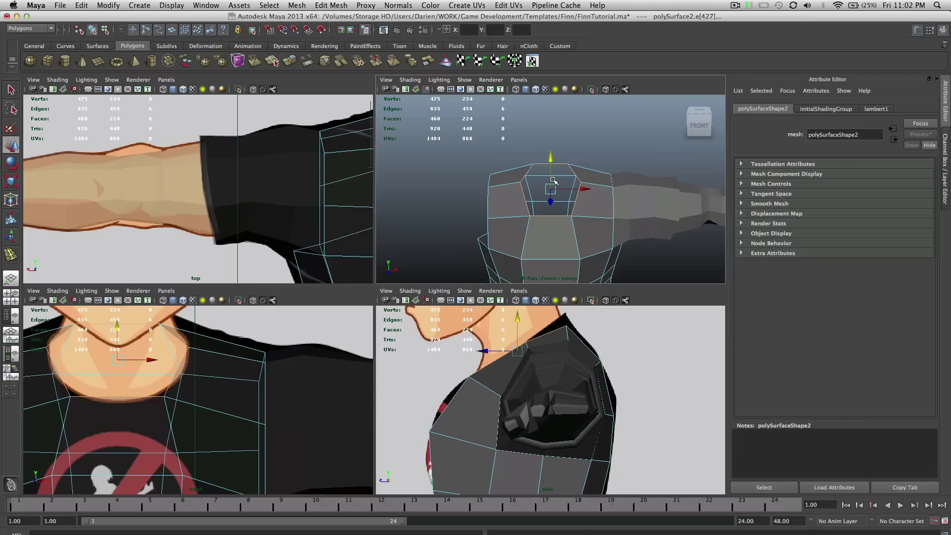
scroll(553, 181, up, 2)
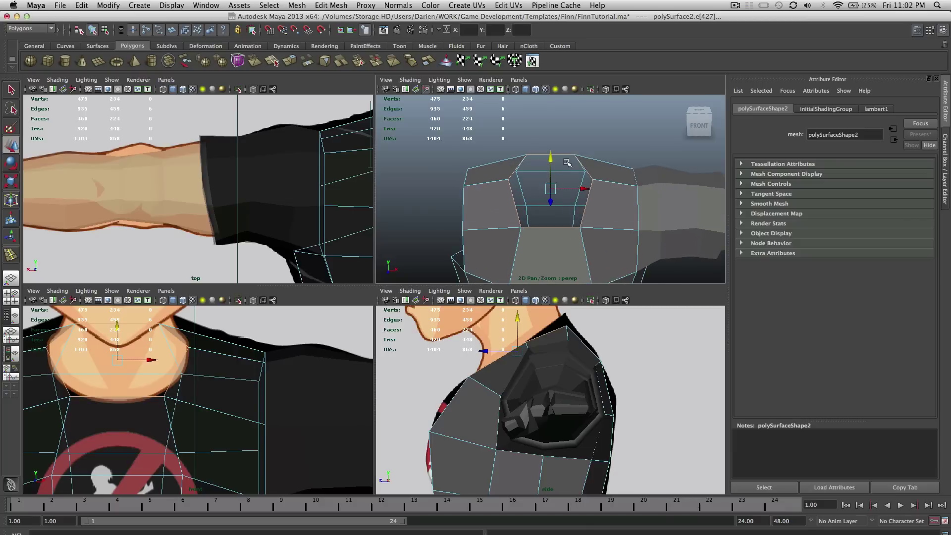
Extrude the neck opening's border edges and raise the new loop toward the neck in the side view, adjusting its scale.
click(336, 5)
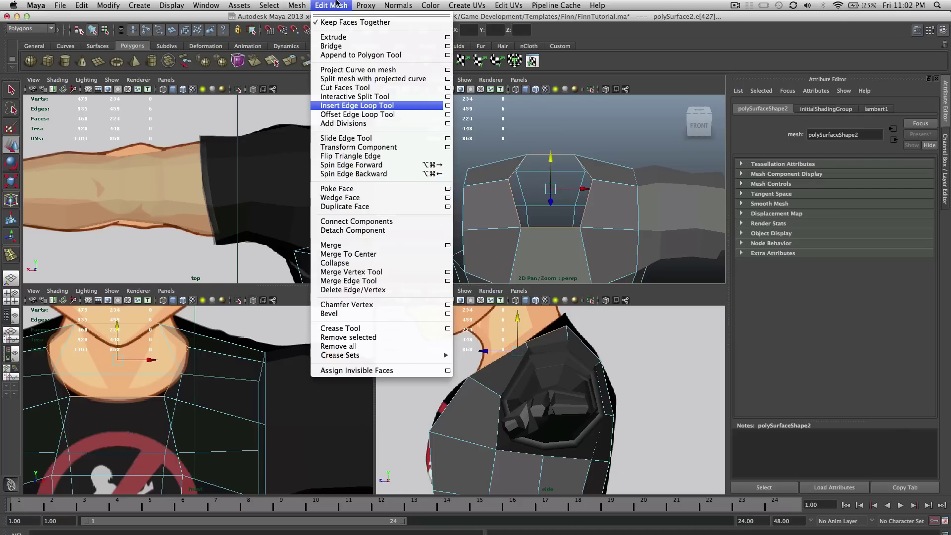
click(337, 38)
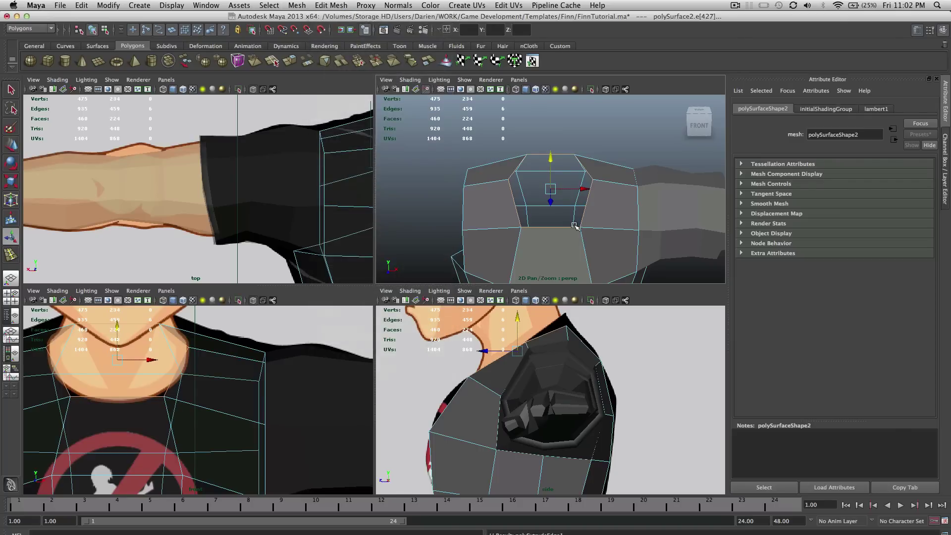
key(w)
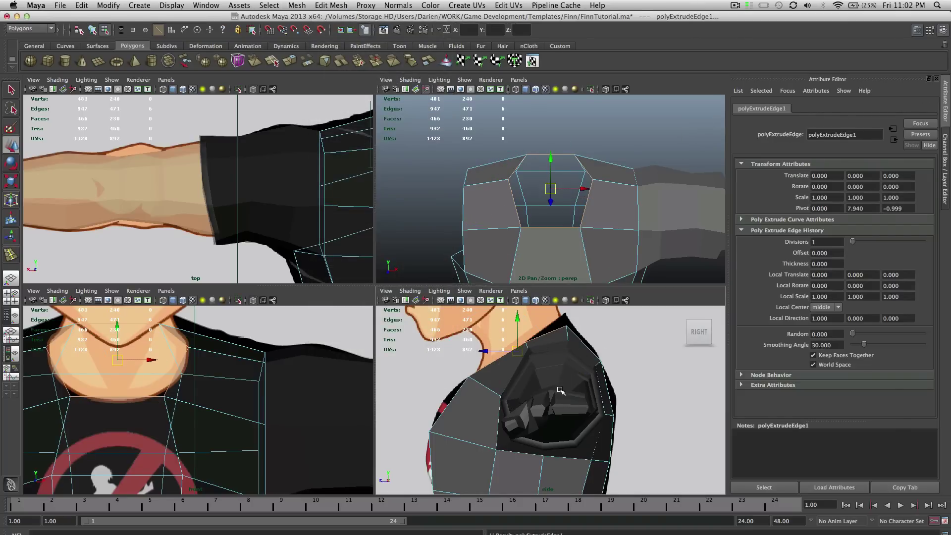
drag(518, 351, 506, 329)
key(r)
key(w)
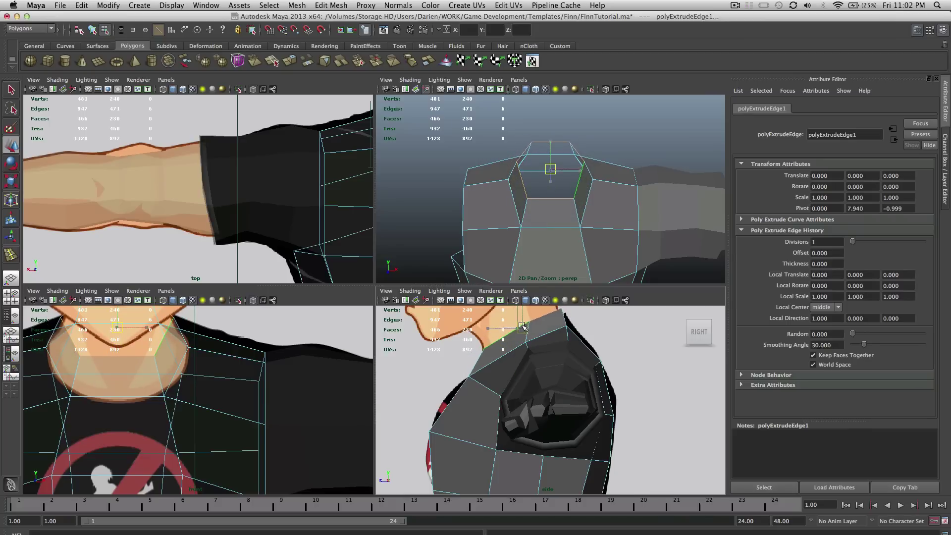
key(r)
key(w)
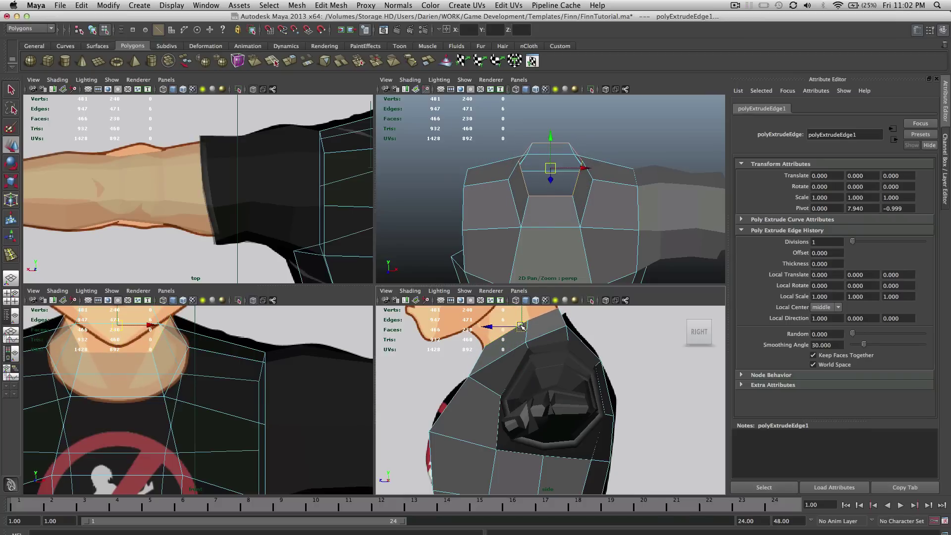
drag(519, 325, 519, 325)
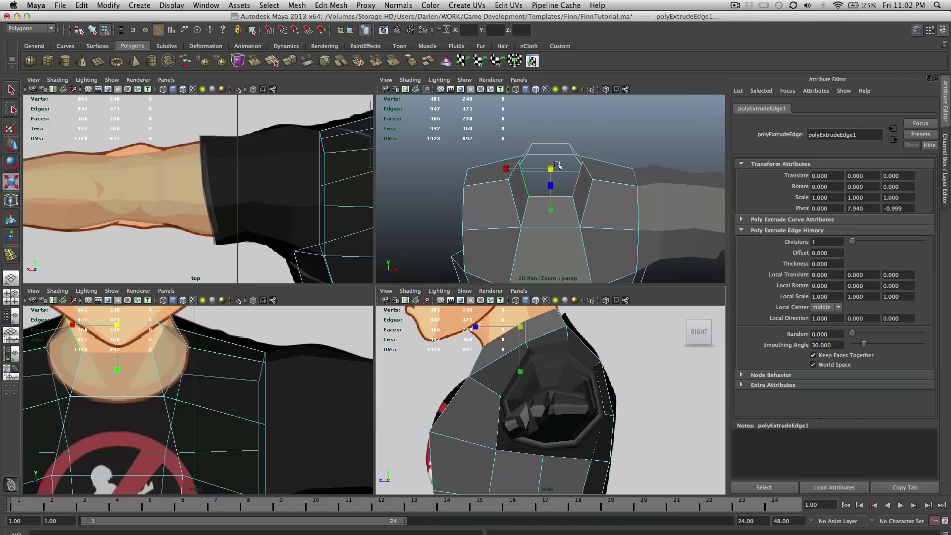
Move the extruded loop down and slightly back in the side view and fine-tune its scale at the neck's base.
alt+drag(558, 165, 512, 153)
key(w)
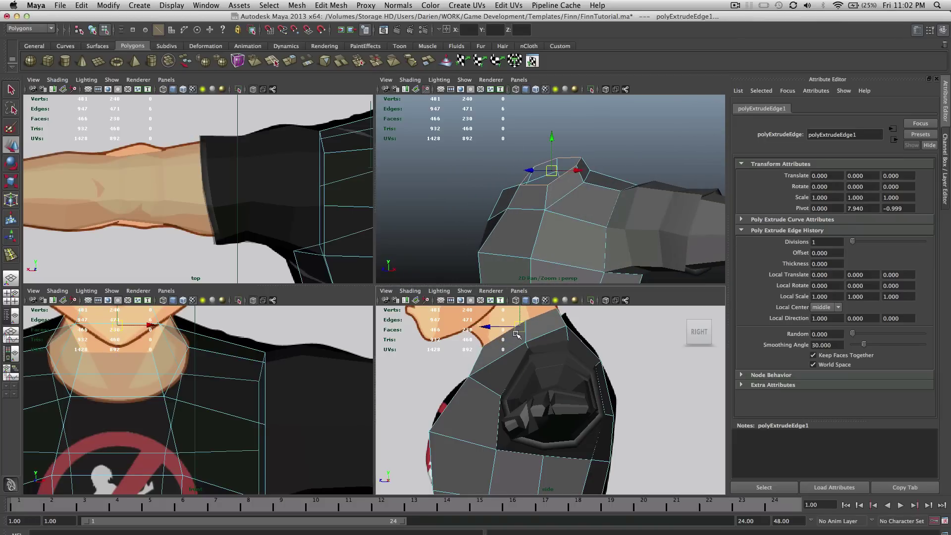
drag(516, 335, 526, 337)
key(r)
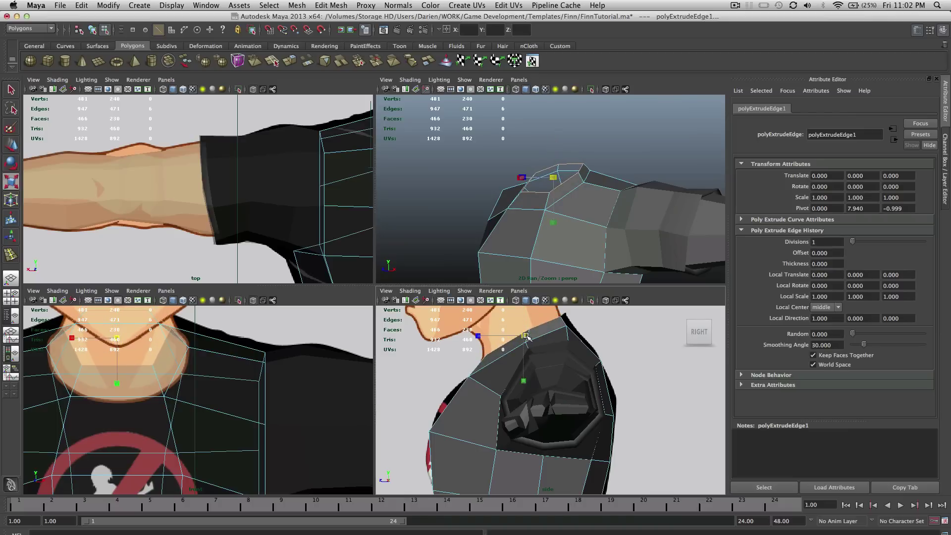
key(w)
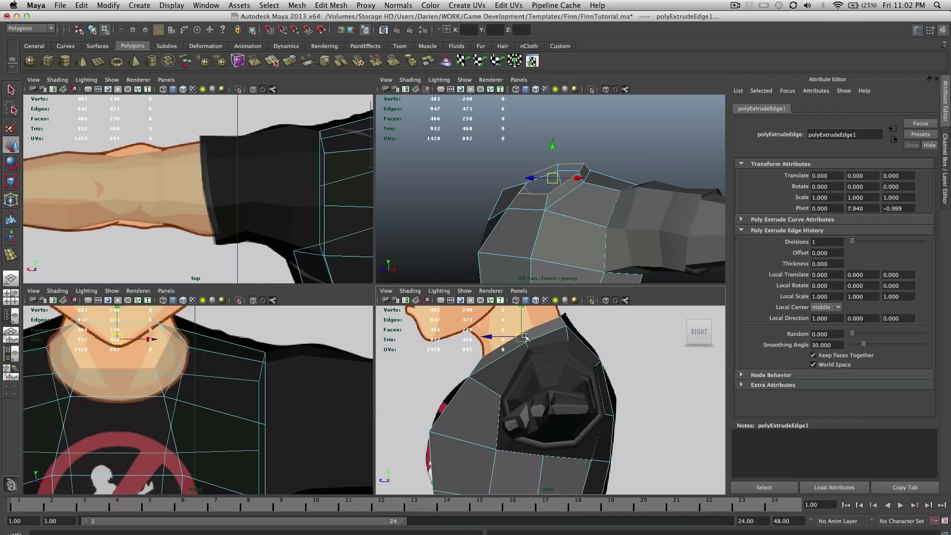
Adjust the extruded loop's horizontal scale against the neck in the front reference.
key(f)
scroll(234, 353, down, 10)
scroll(235, 352, up, 2)
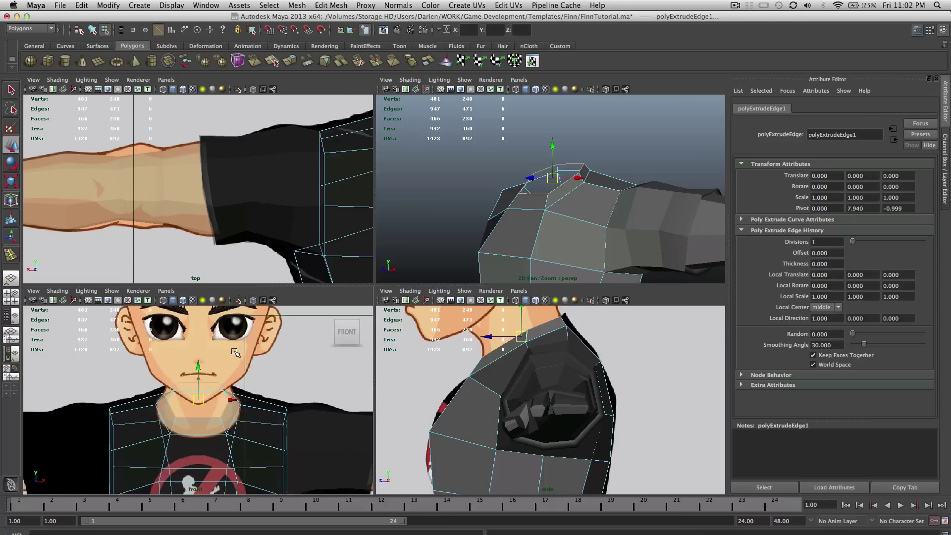
scroll(236, 352, up, 4)
key(r)
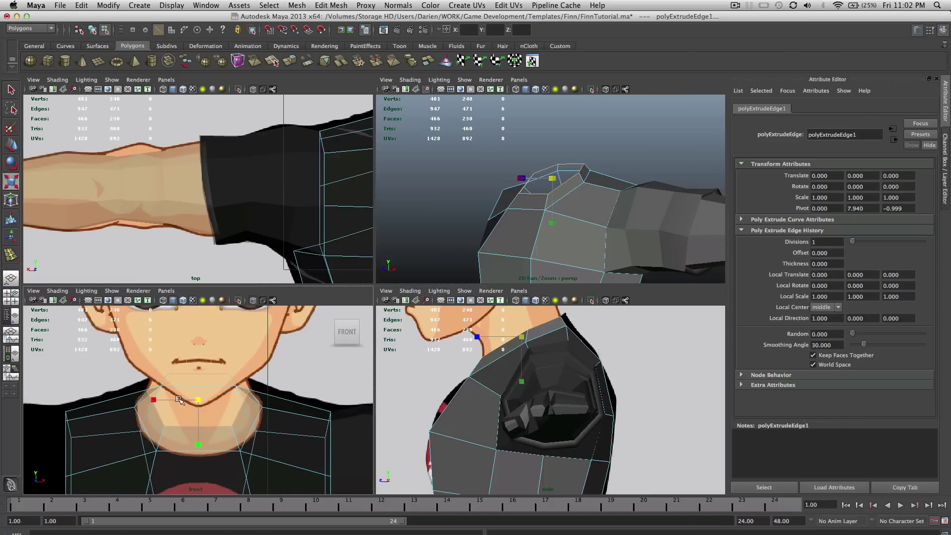
mouse_move(154, 399)
mouse_down()
mouse_move(143, 398)
mouse_move(154, 399)
mouse_up()
Lower the extruded loop to the shirt's neckline and scale it to sit just inside the collar opening.
alt+drag(501, 184, 467, 173)
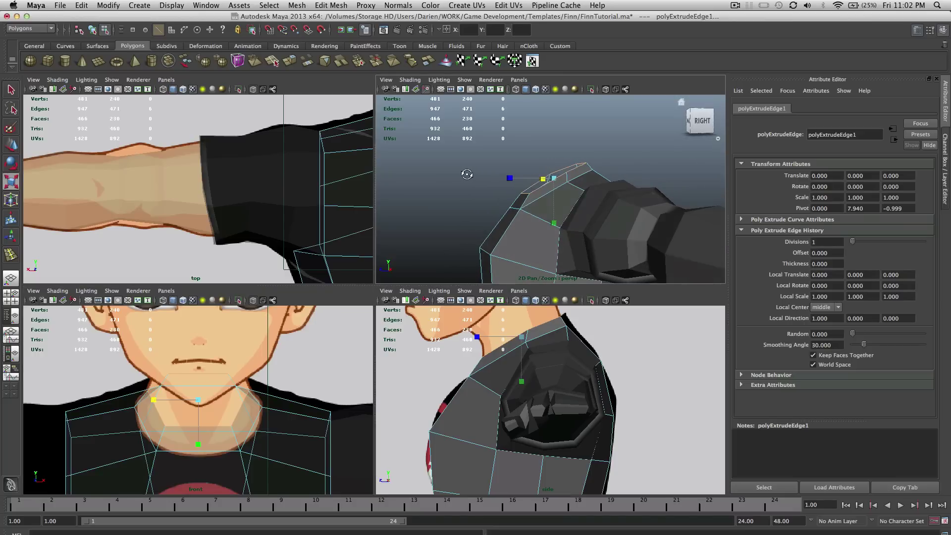
alt+middle_drag(533, 347, 536, 375)
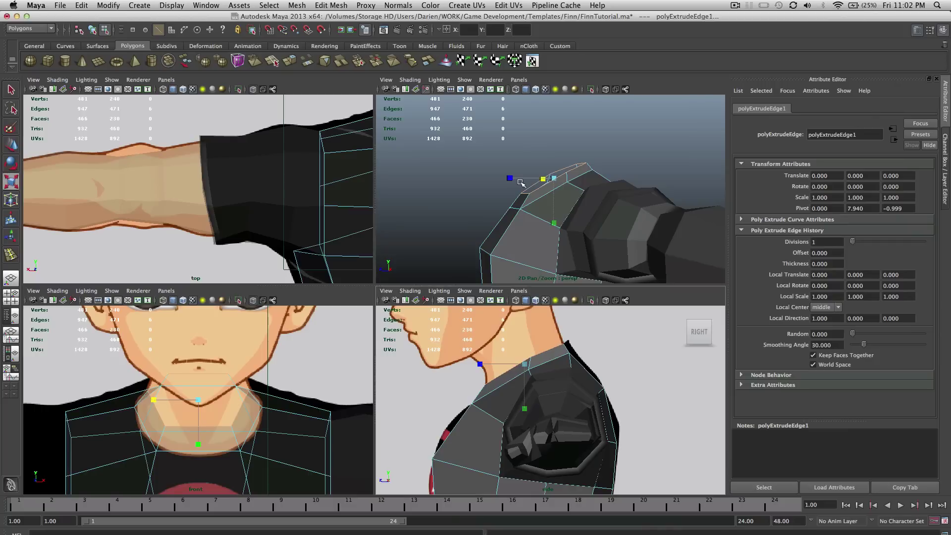
alt+drag(569, 229, 510, 249)
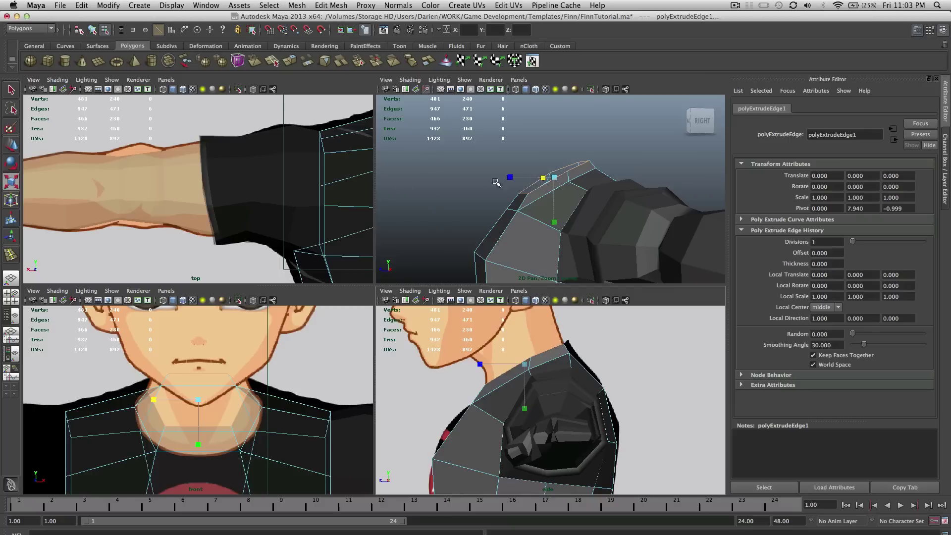
key(w)
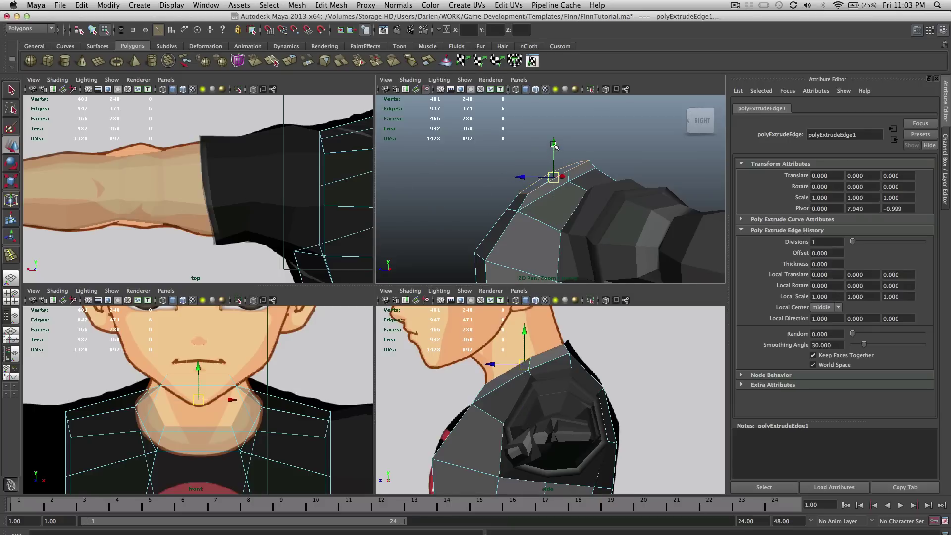
drag(554, 144, 555, 172)
key(r)
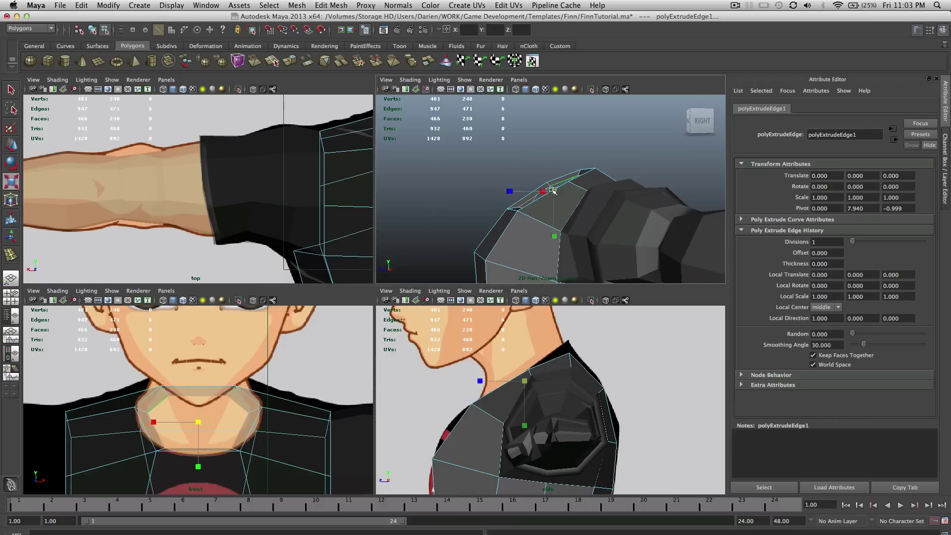
alt+drag(554, 192, 545, 175)
key(w)
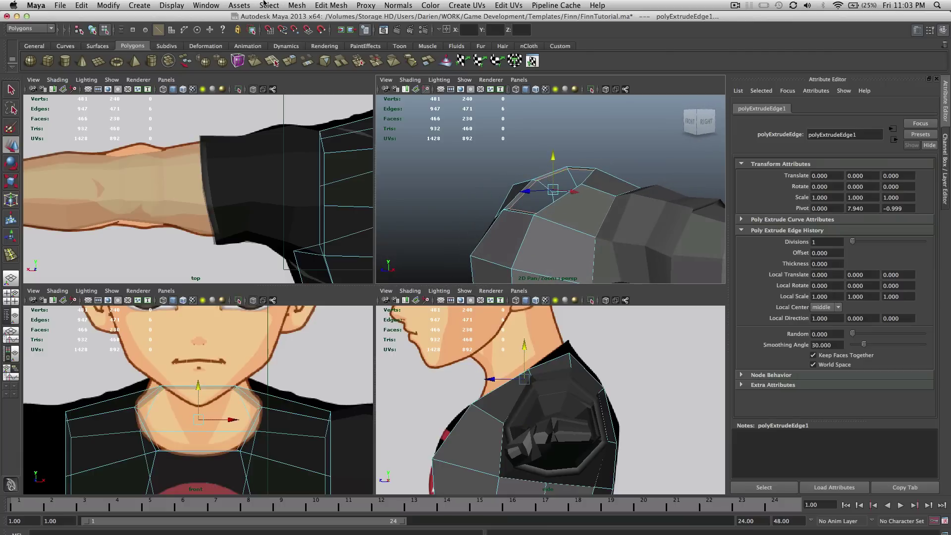
Extrude the neckline's inner loop, raise it up the neck in the side view and scale its width in the front view.
click(328, 5)
click(342, 37)
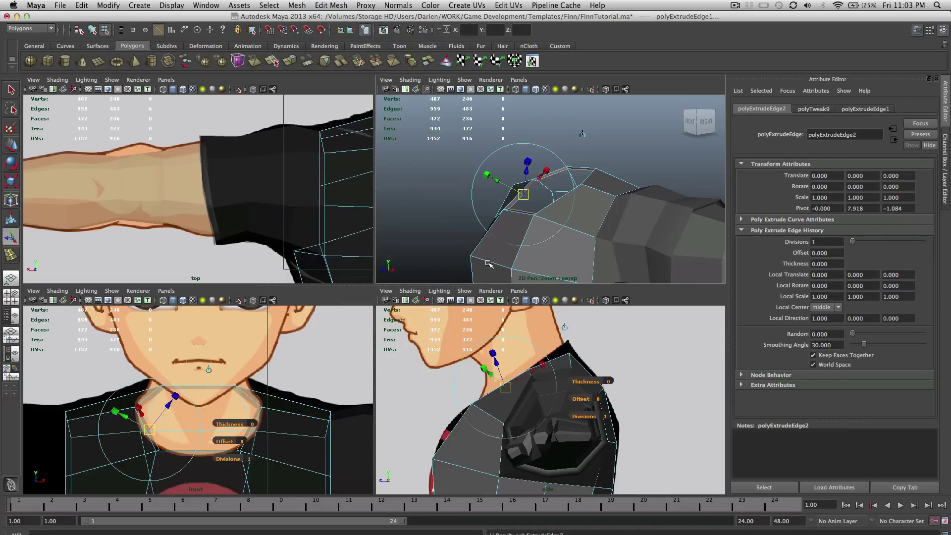
drag(531, 385, 525, 355)
key(w)
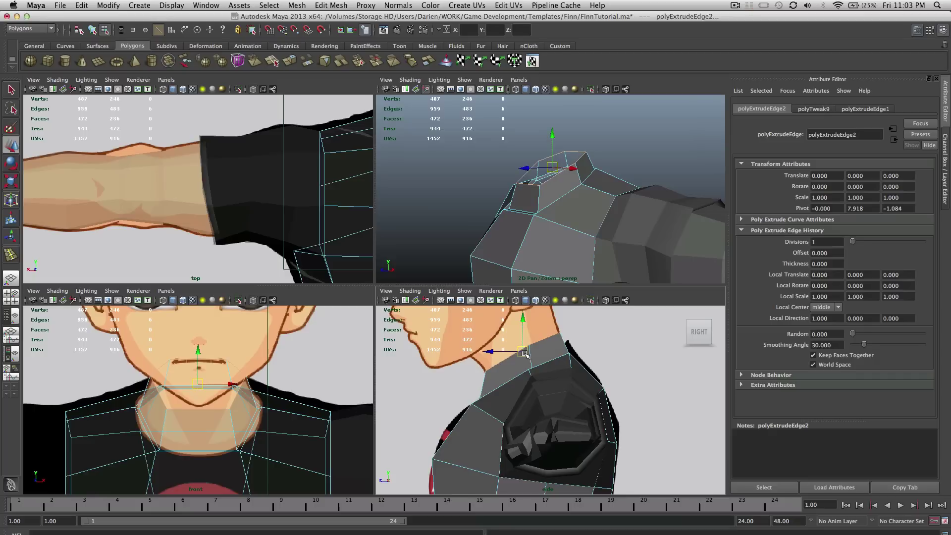
middle_click(646, 186)
alt+drag(645, 186, 675, 172)
key(r)
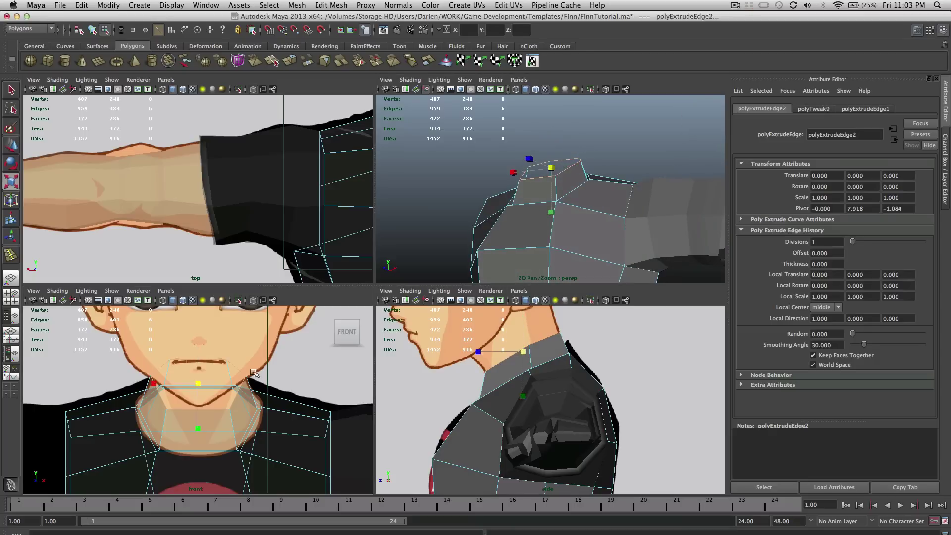
drag(159, 384, 158, 385)
Extrude the top neck loop again, raise it toward the jaw in the side view and adjust its scale.
alt+drag(480, 186, 544, 178)
click(350, 4)
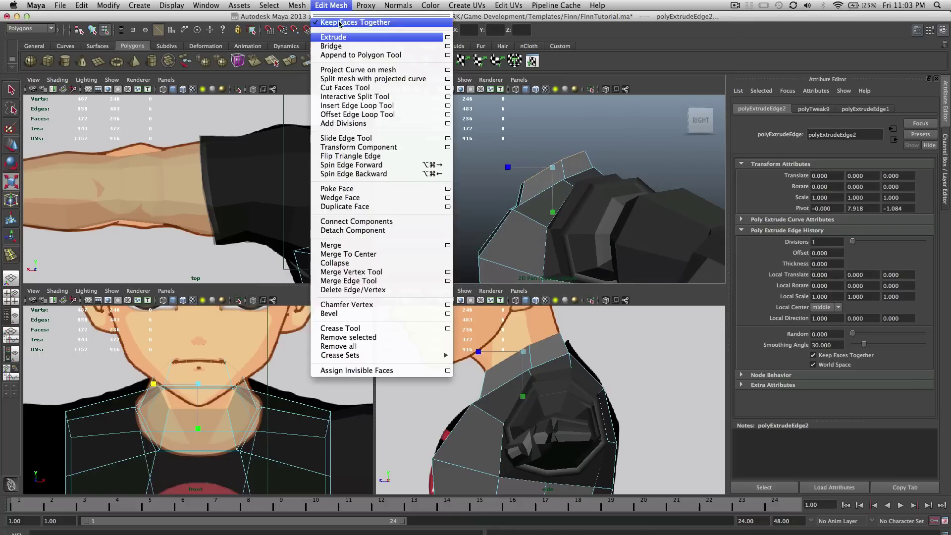
click(342, 35)
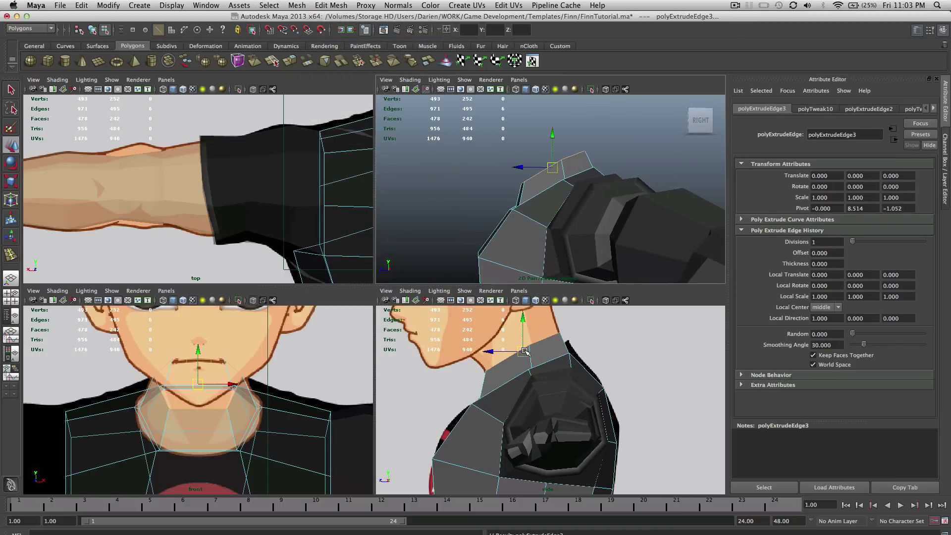
drag(524, 335, 518, 330)
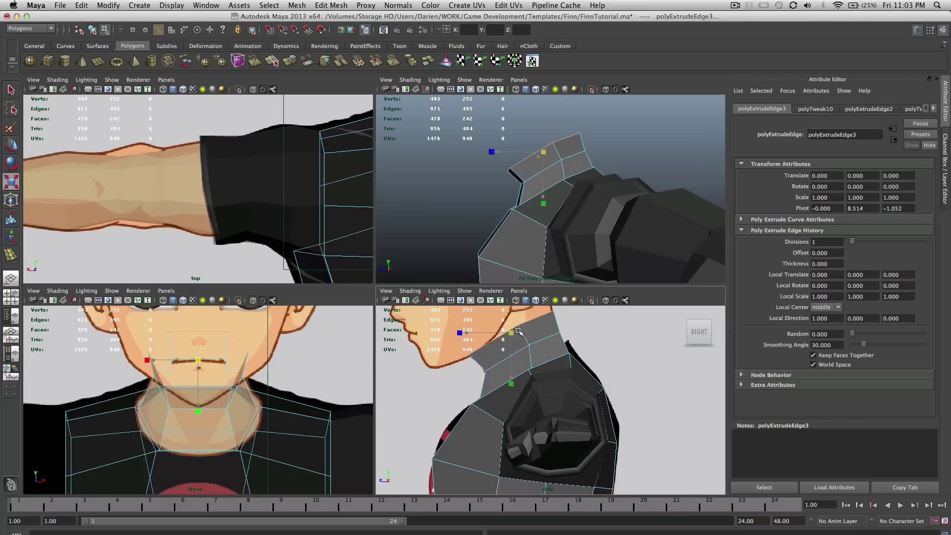
key(minus)
alt+drag(575, 188, 575, 201)
Select the side vertices of the middle neck loop and turn on X-Ray shading in the side view.
key(q)
click(526, 337)
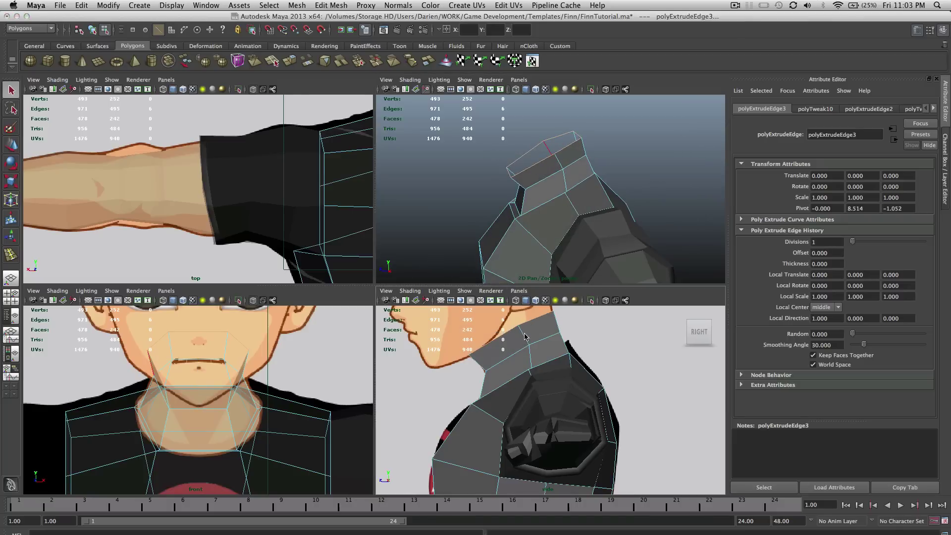
right_drag(525, 336, 505, 334)
drag(524, 352, 523, 352)
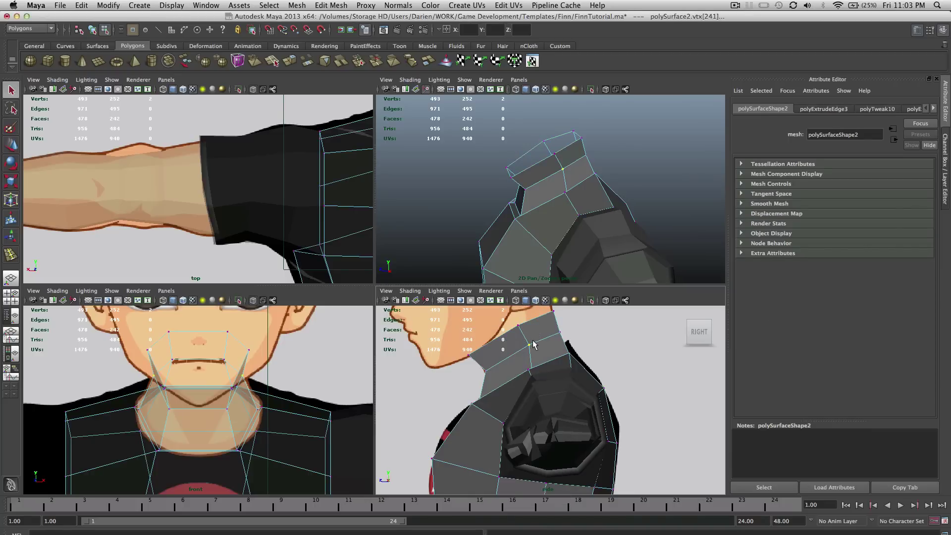
alt+drag(543, 169, 539, 201)
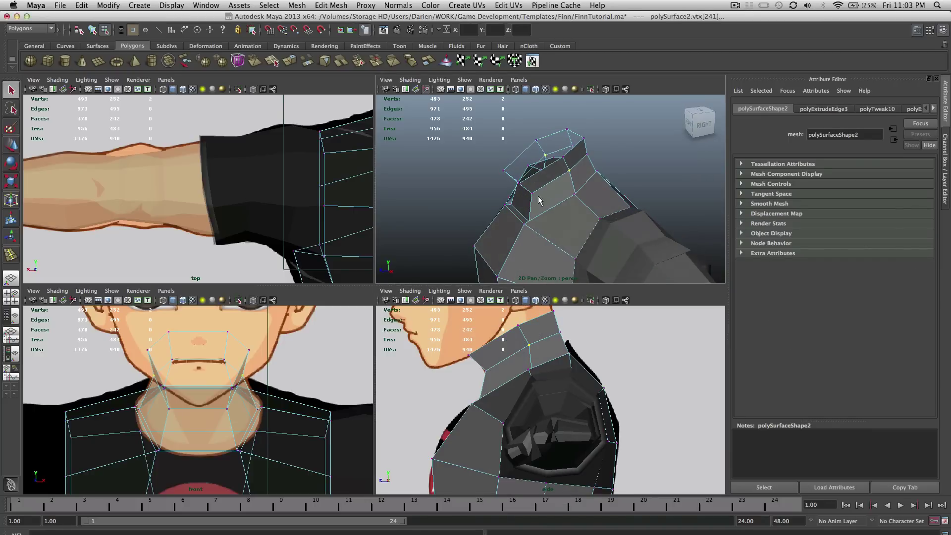
shift+click(545, 156)
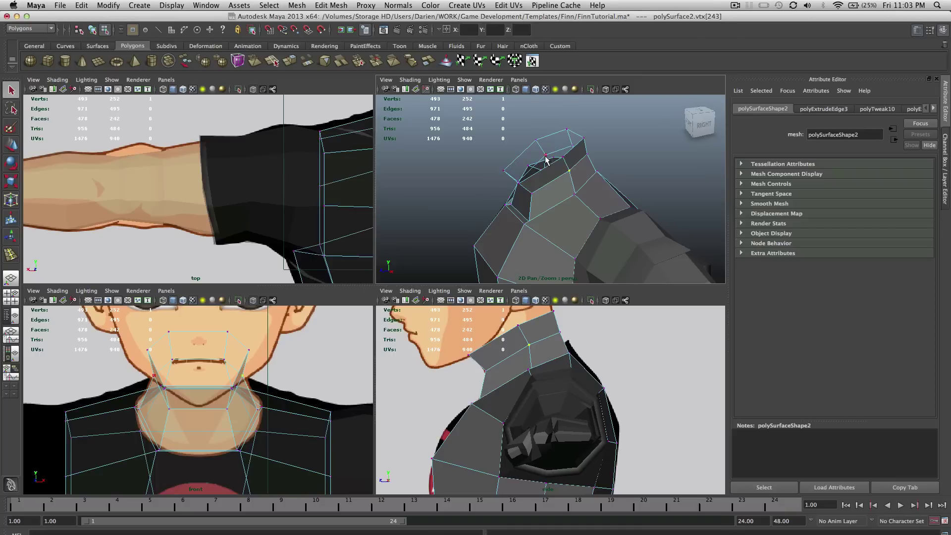
click(410, 291)
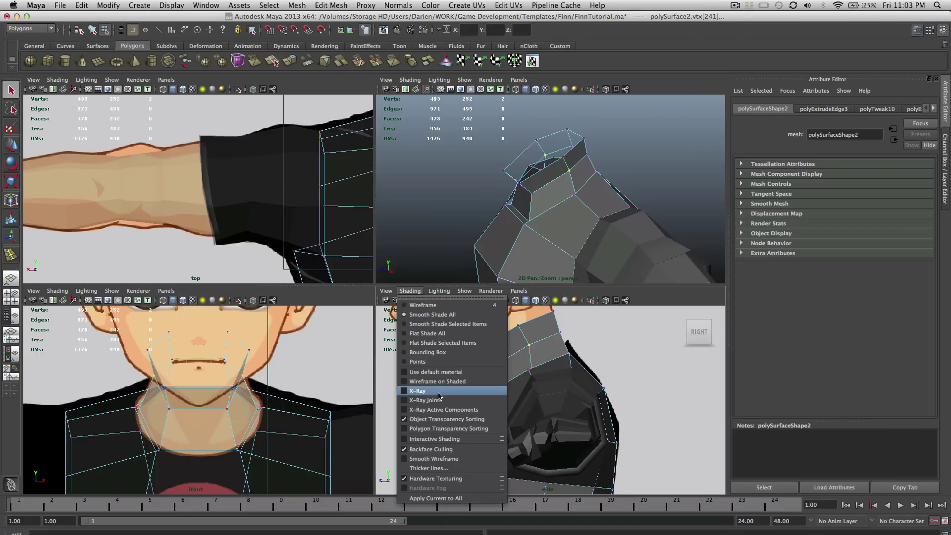
click(421, 393)
Adjust the middle neck loop's side vertices and raise the top loop's side vertices to the base of the ear.
key(w)
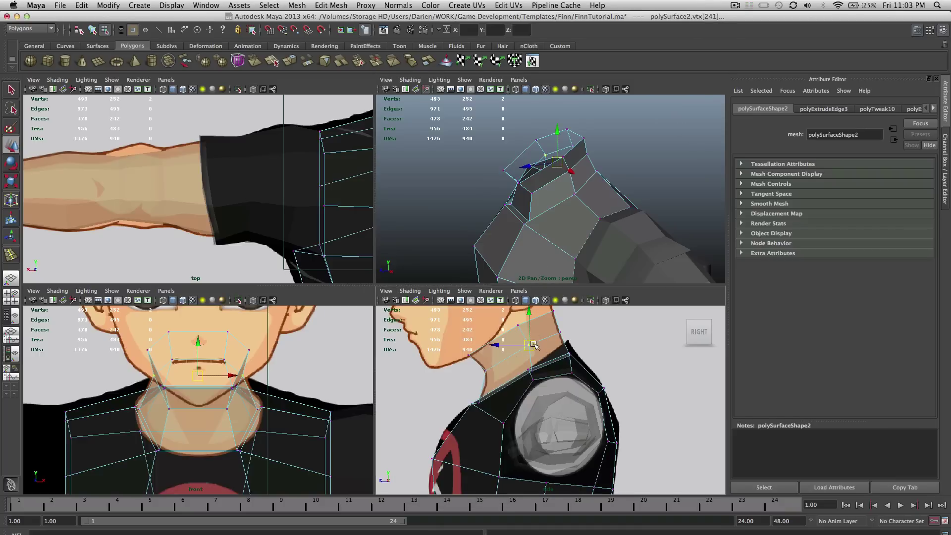
drag(533, 345, 514, 329)
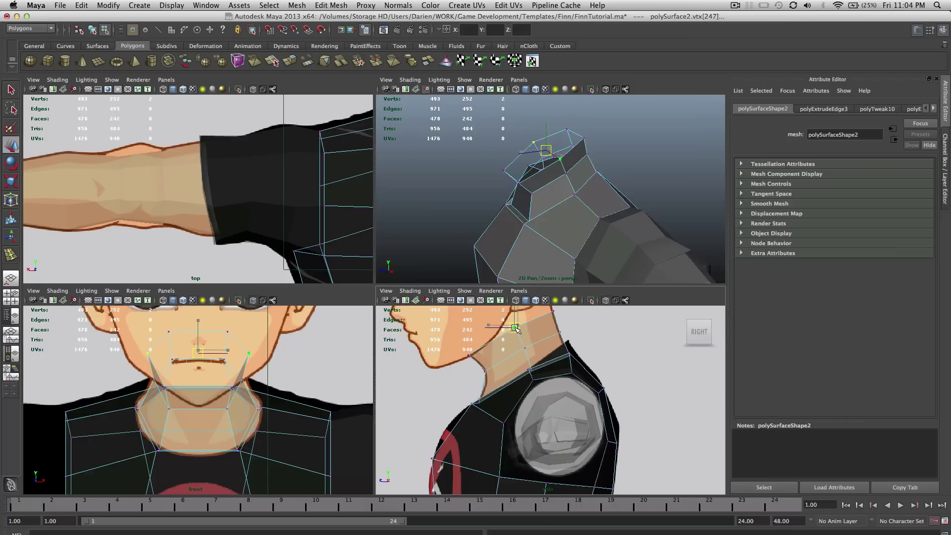
key(q)
key(w)
drag(515, 327, 519, 316)
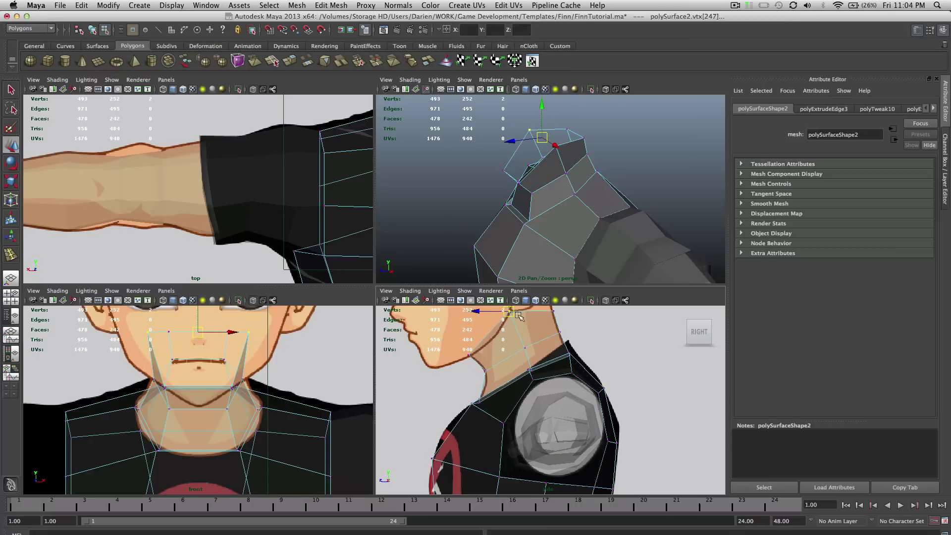
Scale the top loop's side vertices slightly outward against the neck in the back reference.
alt+middle_drag(519, 315, 532, 355)
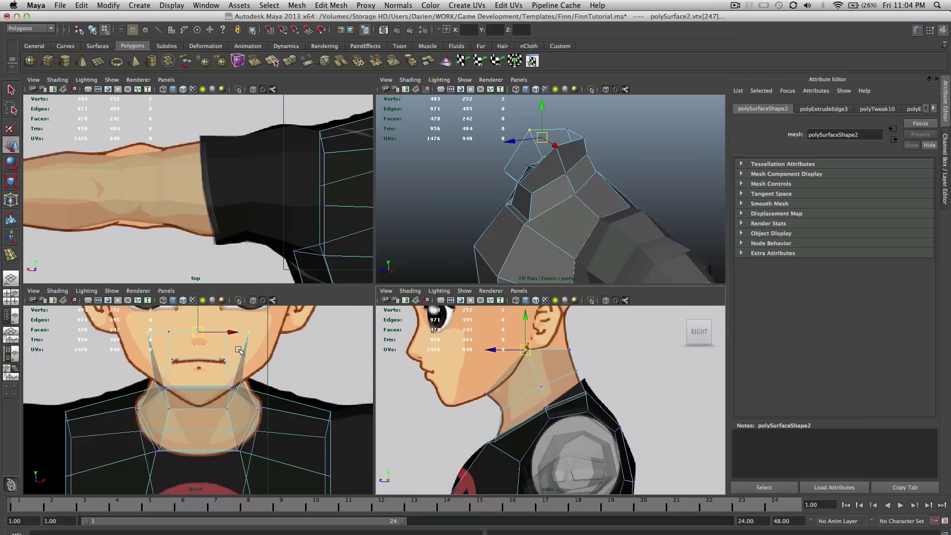
scroll(290, 167, down, 10)
alt+middle_drag(290, 167, 173, 210)
scroll(277, 204, up, 10)
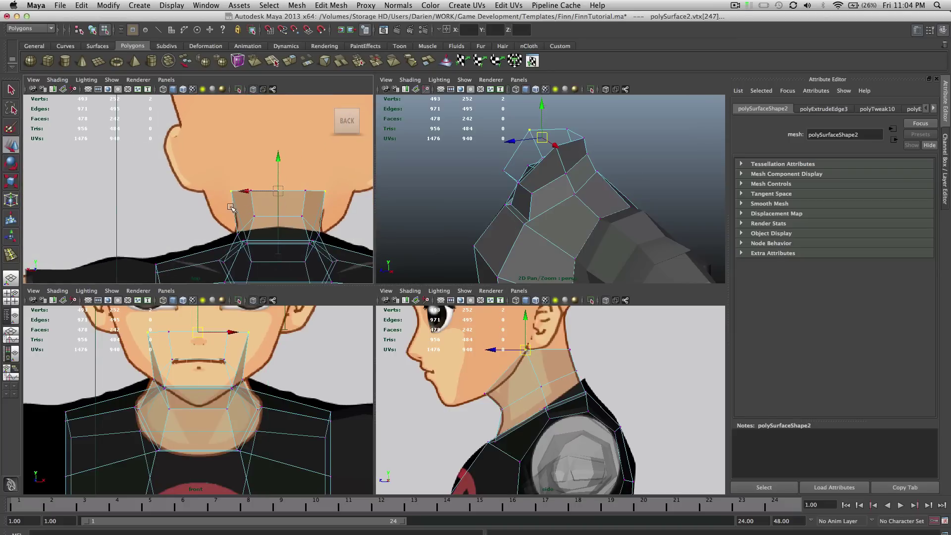
key(r)
drag(323, 192, 335, 196)
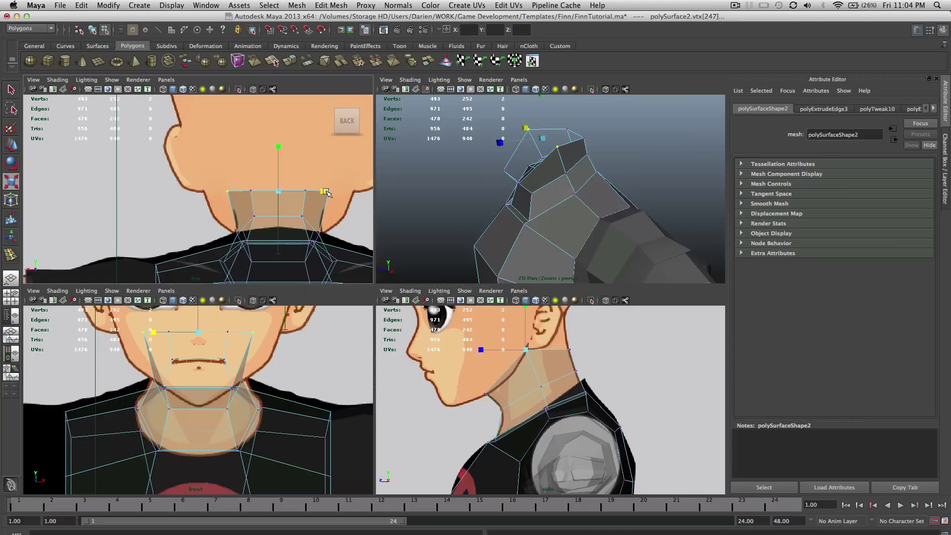
Raise the two rear vertices of the top neck loop along the back of the neck in the side view.
mouse_move(586, 184)
alt+mouse_down()
mouse_move(550, 155)
mouse_move(596, 175)
alt+mouse_up()
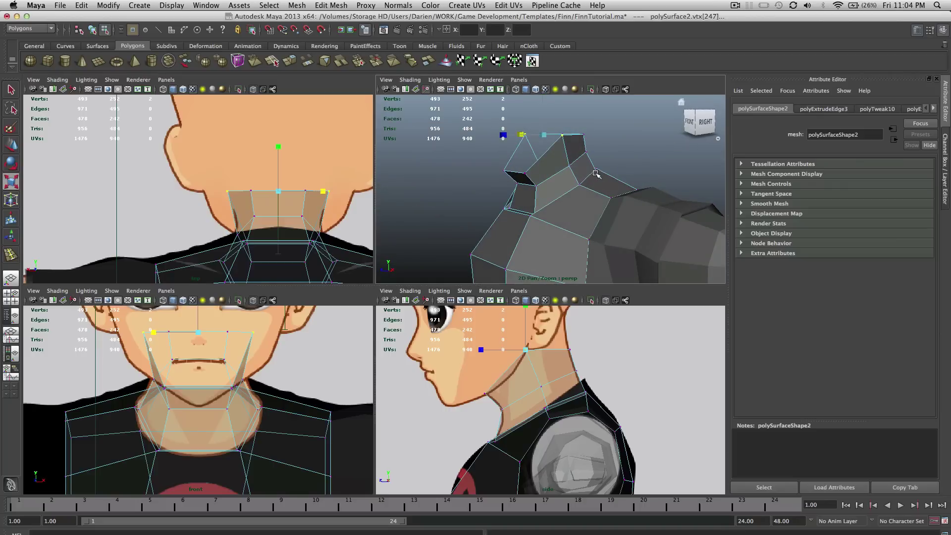
mouse_move(559, 337)
mouse_down()
mouse_move(577, 354)
mouse_move(567, 339)
mouse_up()
key(w)
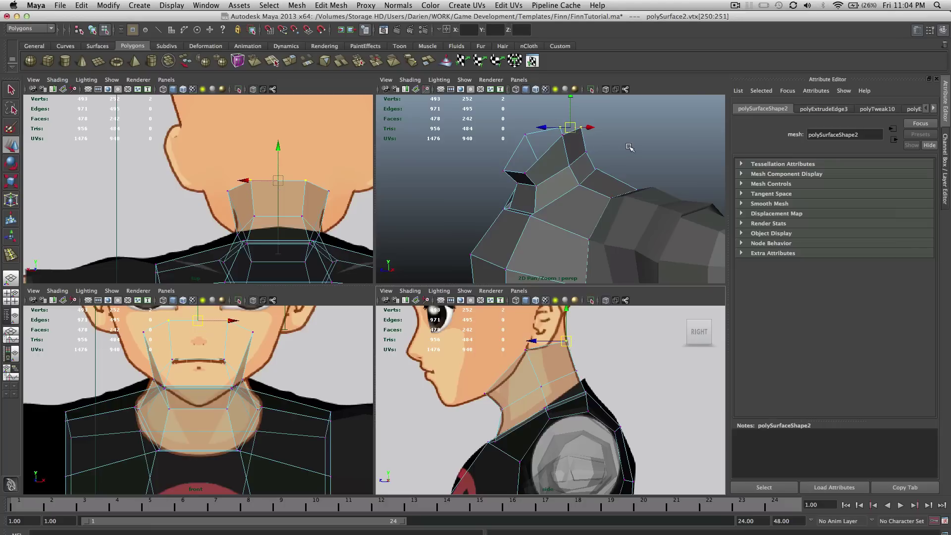
Select the three top border edges around the back of the neck.
right_drag(574, 138, 577, 115)
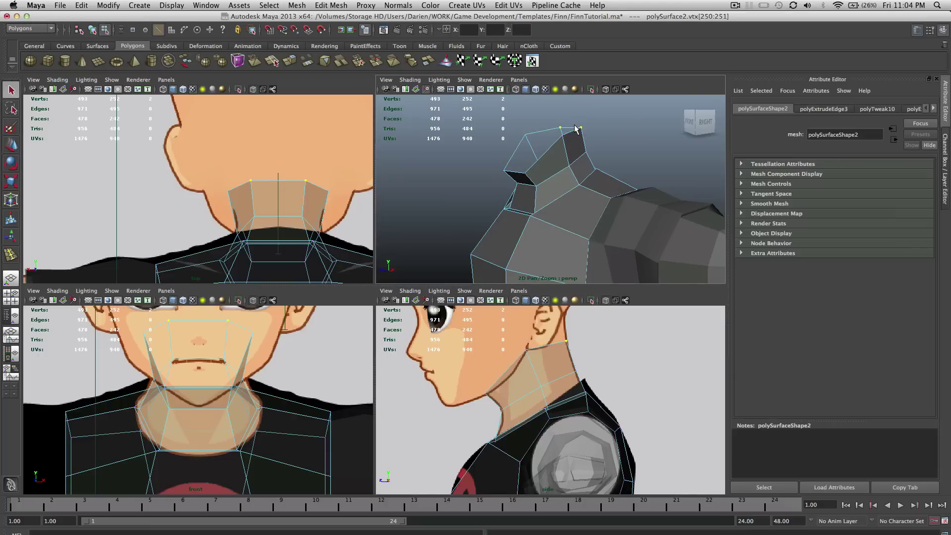
click(573, 128)
key(f)
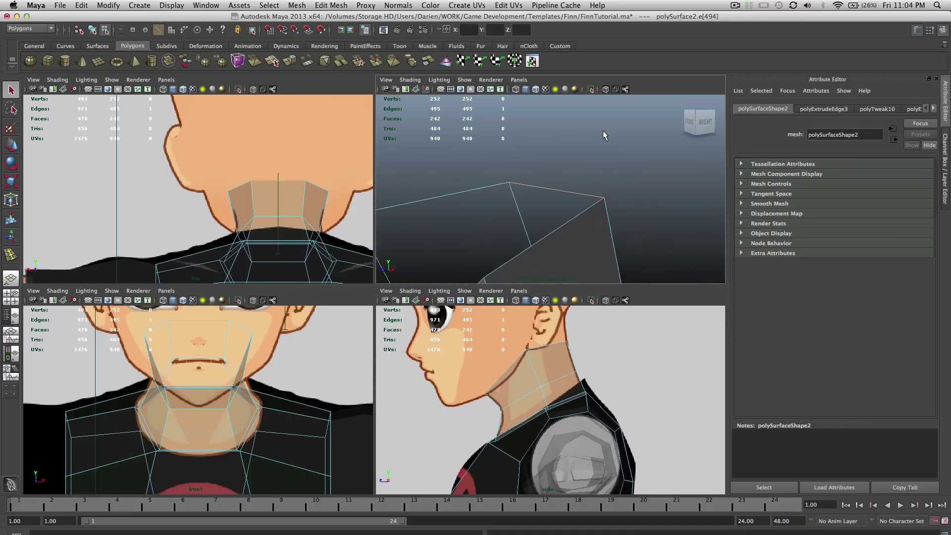
alt+drag(603, 129, 552, 130)
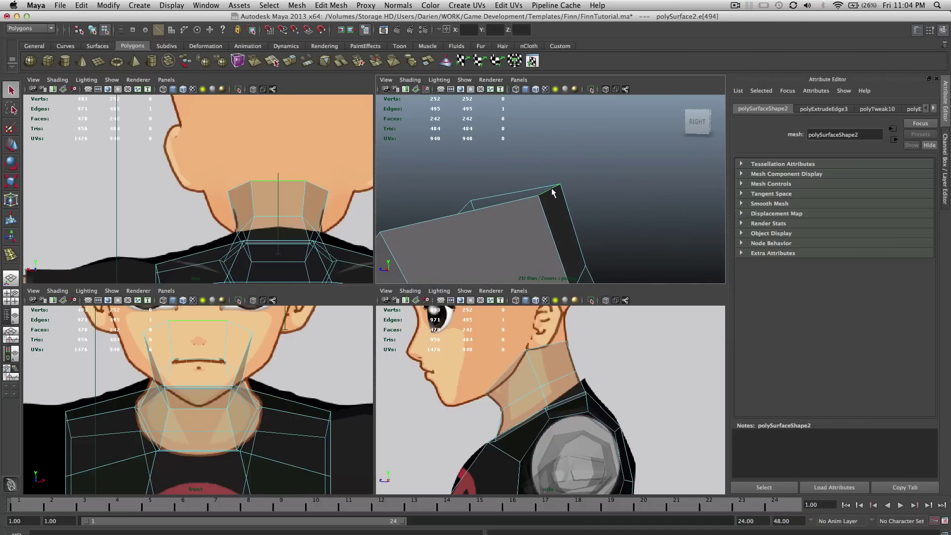
alt+drag(551, 189, 546, 209)
shift+click(522, 228)
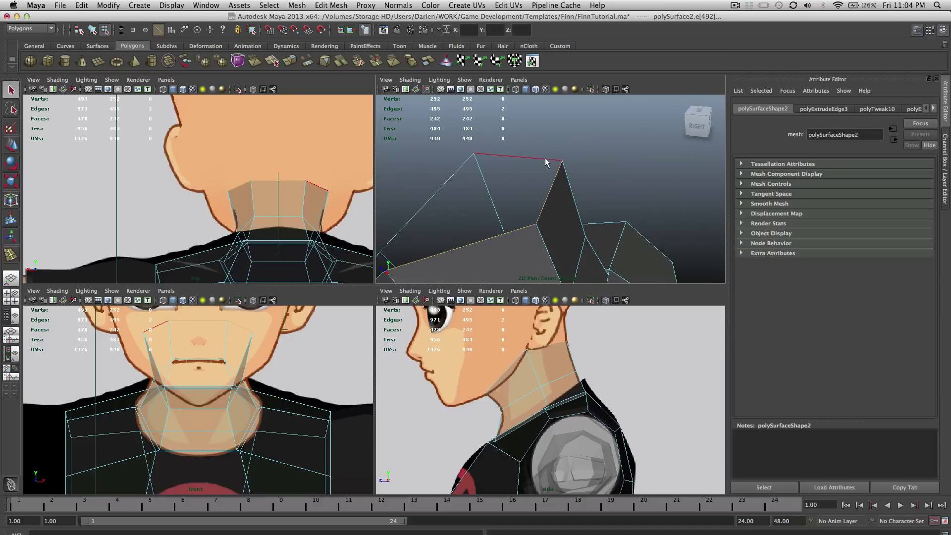
shift+click(544, 159)
alt+drag(544, 159, 576, 135)
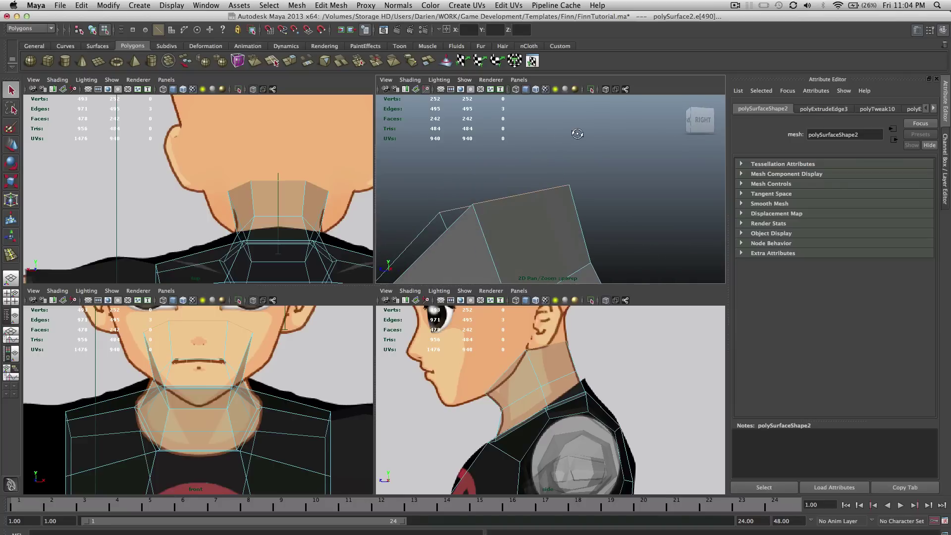
alt+drag(526, 227, 486, 137)
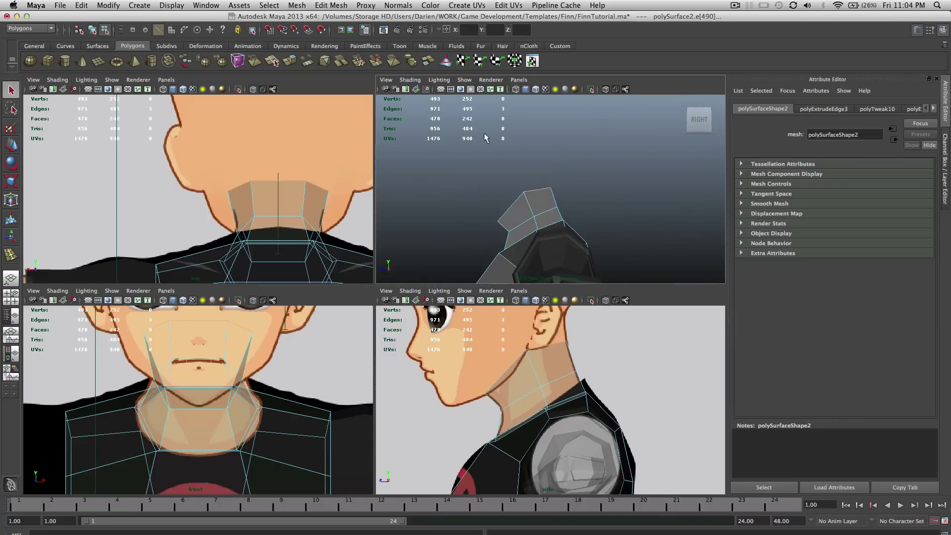
Extrude the three rear border edges and raise them to ear height in the side view.
click(340, 5)
click(347, 36)
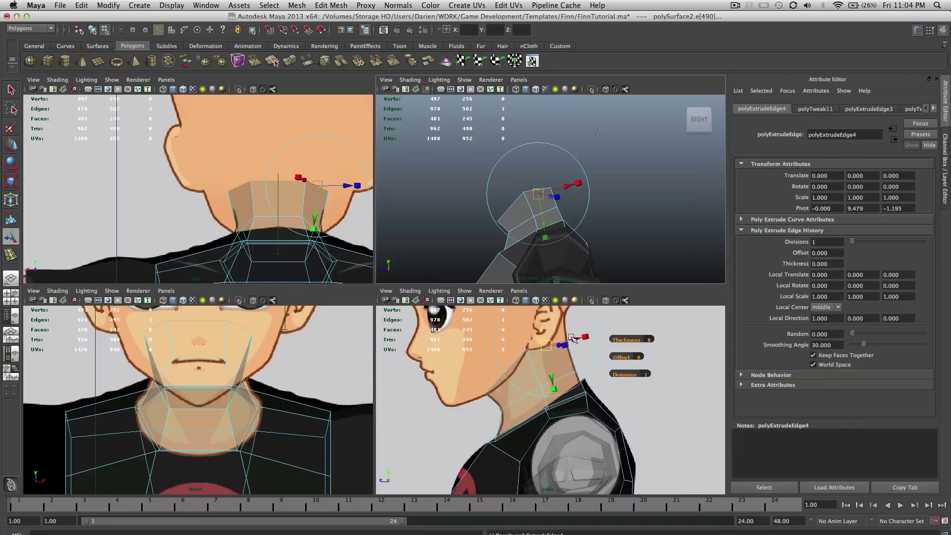
drag(546, 345, 547, 318)
alt+middle_drag(575, 342, 569, 384)
alt+drag(533, 187, 543, 189)
Move the two front vertices of the newly extruded strip backward behind the ear in the side view.
key(q)
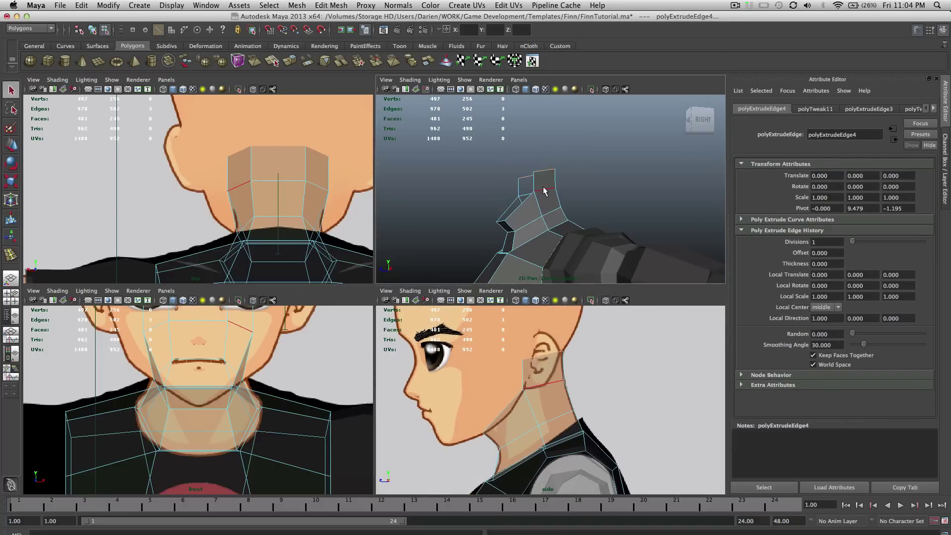
right_drag(543, 187, 514, 194)
right_drag(514, 191, 516, 190)
click(534, 173)
shift+click(519, 178)
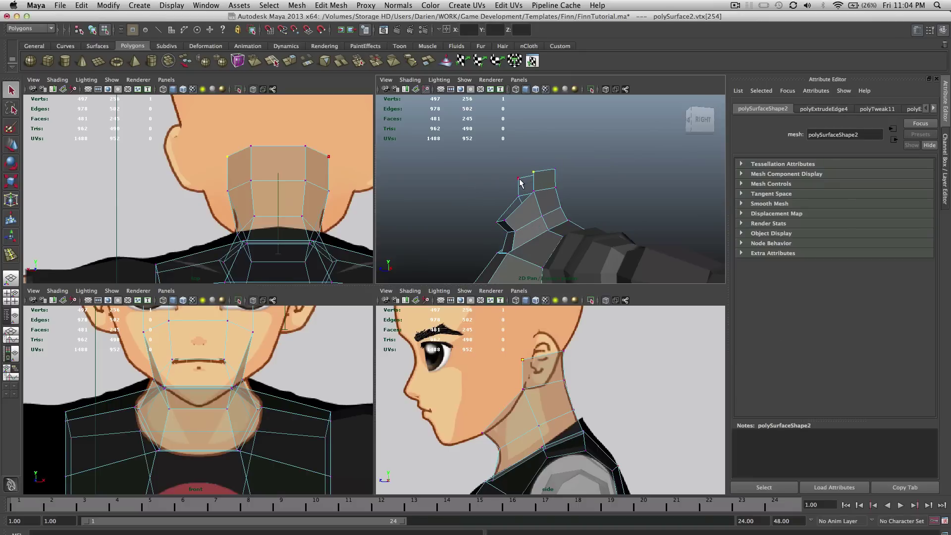
mouse_move(538, 178)
alt+mouse_down()
mouse_move(545, 180)
mouse_move(524, 190)
alt+mouse_up()
key(w)
drag(503, 358, 517, 357)
scroll(518, 358, up, 5)
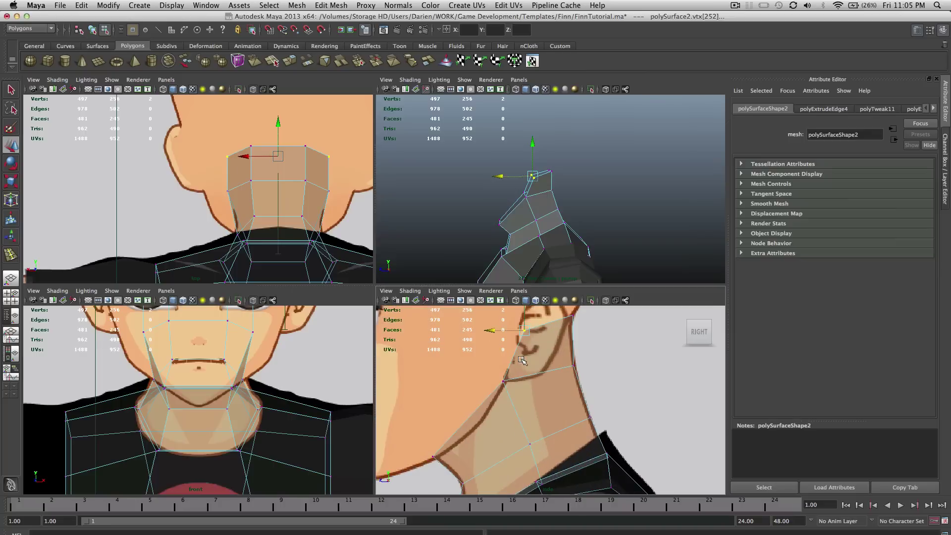
Return to object mode and examine the neck's shape in perspective and against the front and side references.
mouse_move(536, 197)
alt+mouse_down()
mouse_move(591, 228)
mouse_move(514, 210)
mouse_move(552, 194)
alt+mouse_up()
key(F8)
click(609, 214)
scroll(609, 215, down, 4)
click(553, 204)
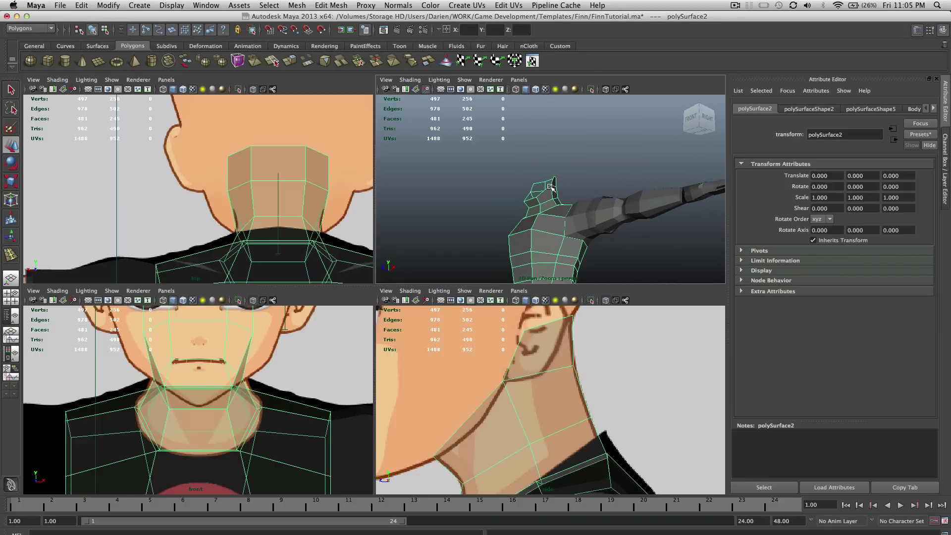
scroll(534, 191, up, 4)
alt+drag(532, 187, 510, 203)
scroll(561, 195, up, 3)
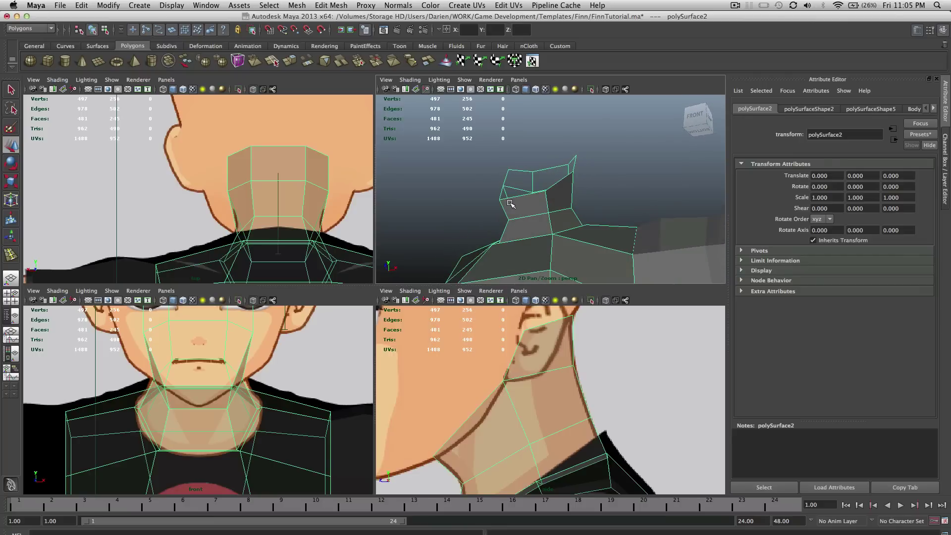
scroll(551, 209, down, 3)
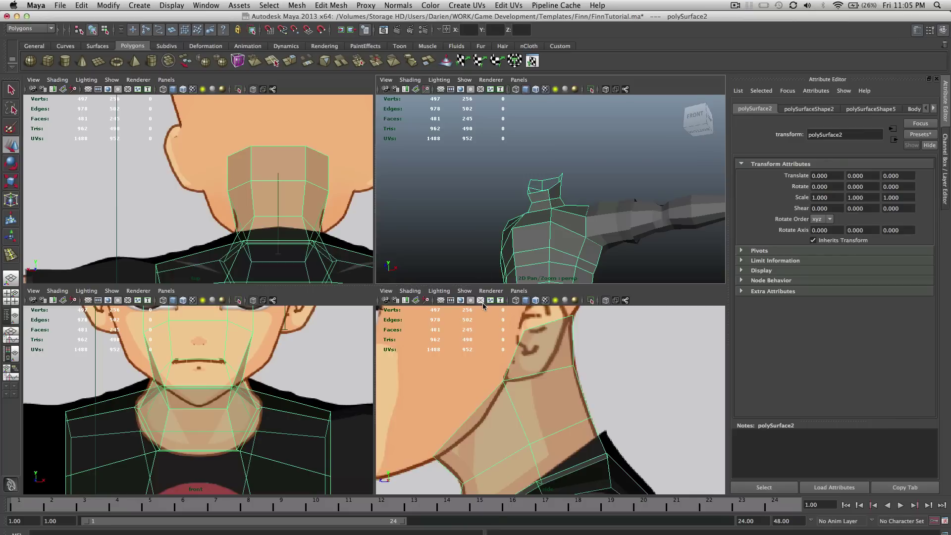
scroll(483, 341, down, 5)
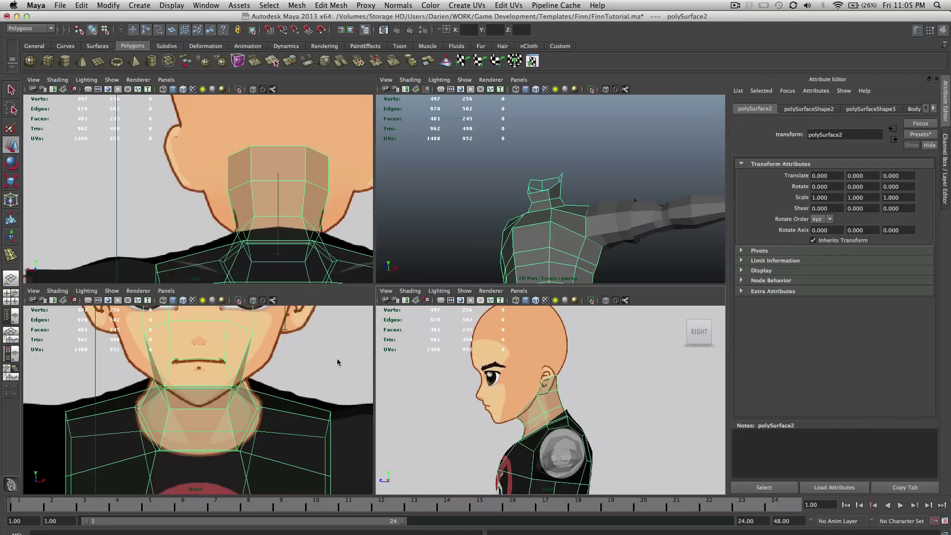
scroll(327, 360, down, 5)
scroll(200, 368, up, 2)
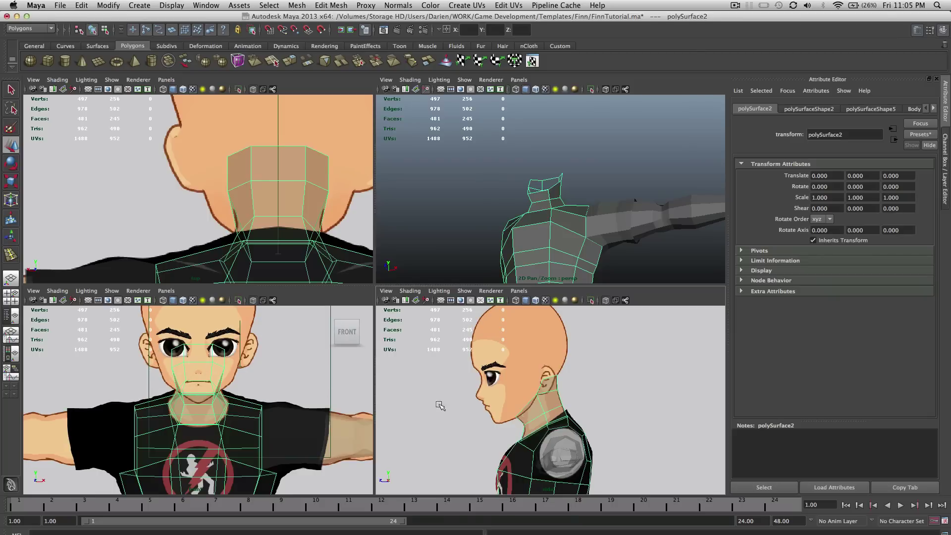
scroll(444, 406, up, 2)
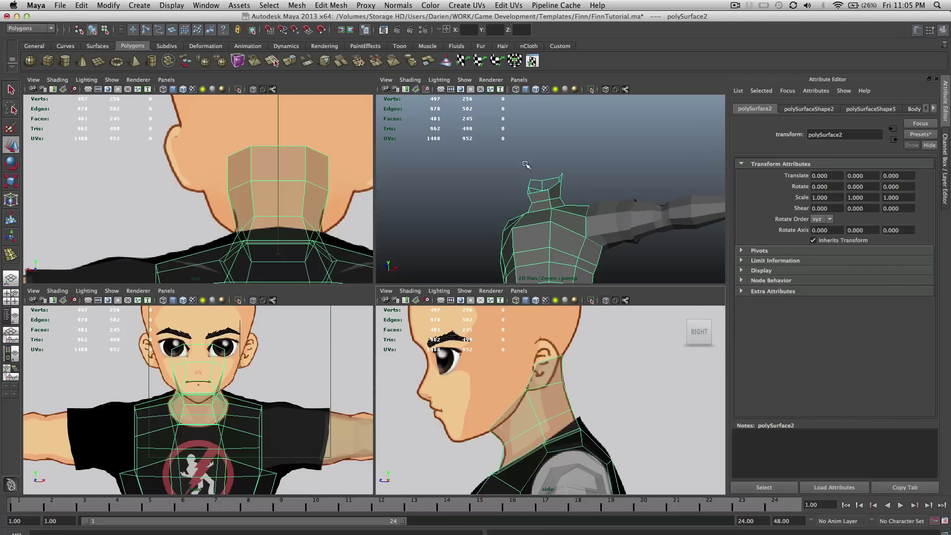
Extrude the front top edge of the neck and move it forward to the underside of the chin in the side view.
scroll(556, 195, up, 3)
right_drag(544, 194, 544, 173)
click(532, 194)
click(532, 194)
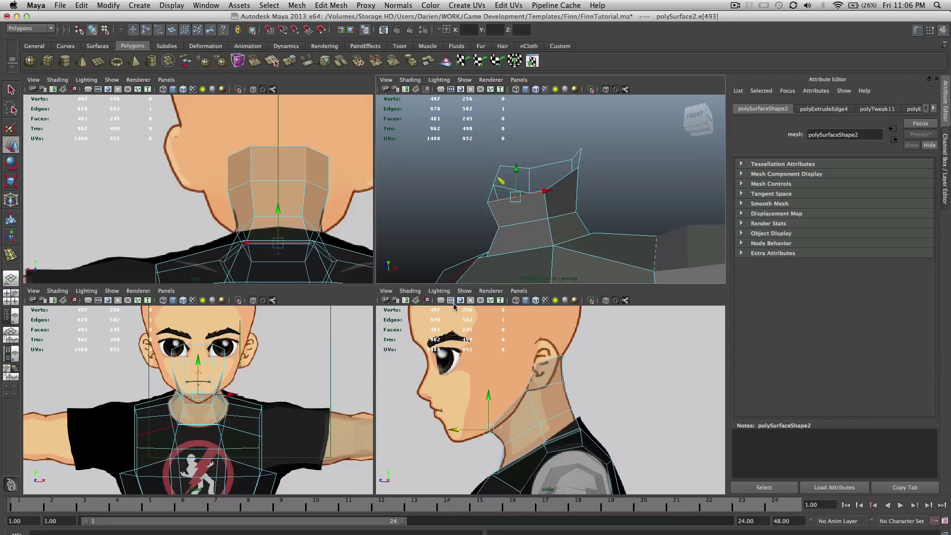
key(q)
click(321, 4)
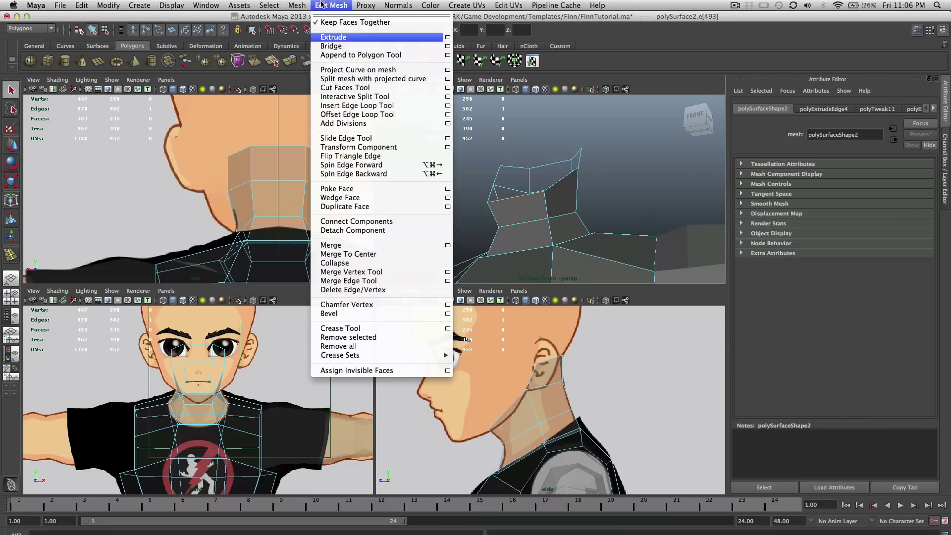
click(336, 38)
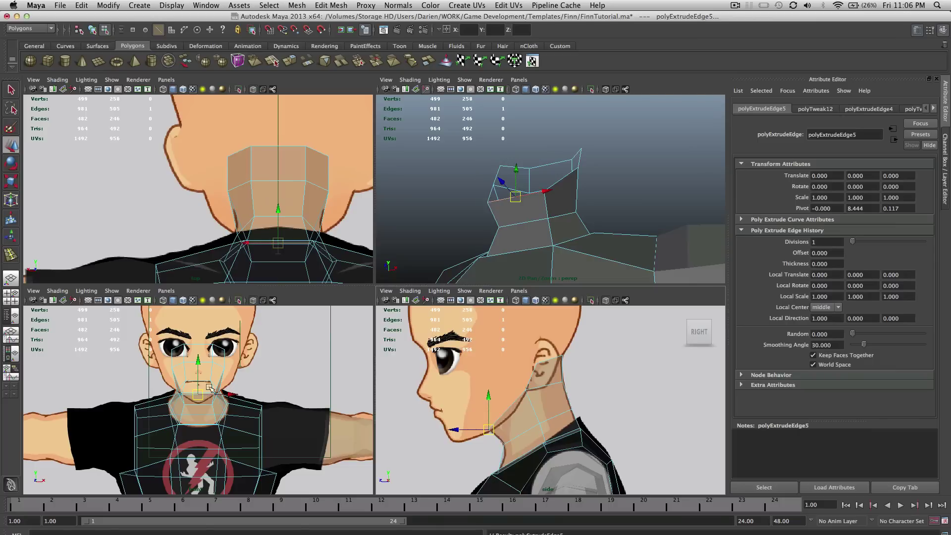
drag(485, 430, 464, 441)
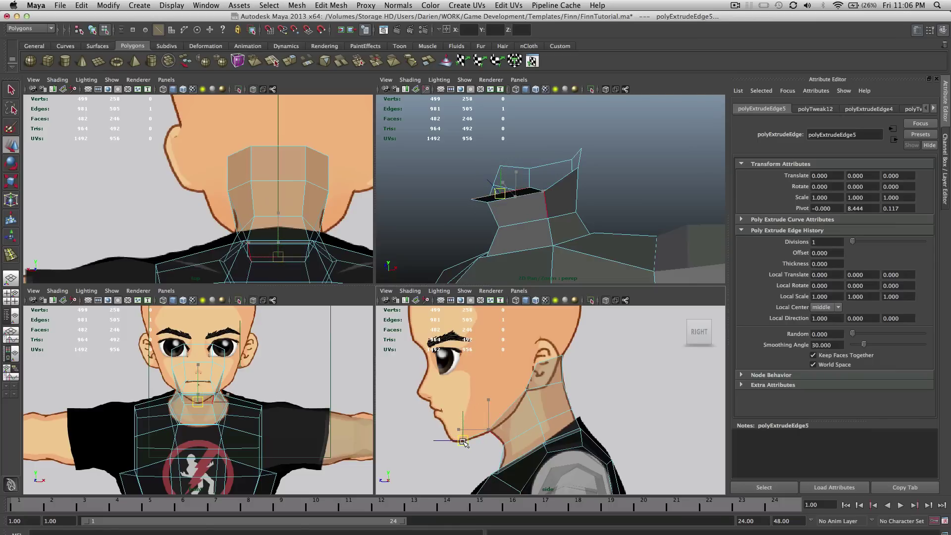
scroll(463, 441, up, 5)
alt+middle_drag(434, 442, 566, 401)
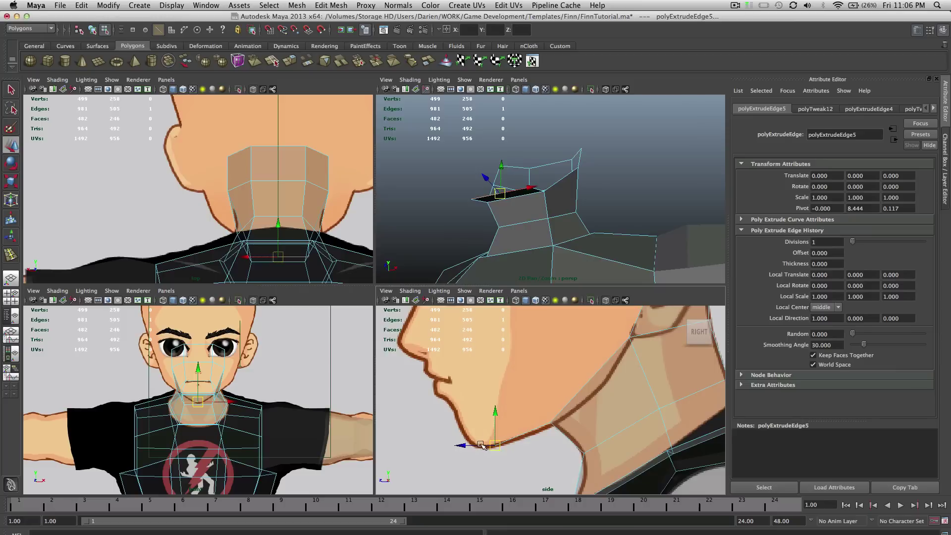
drag(482, 446, 495, 453)
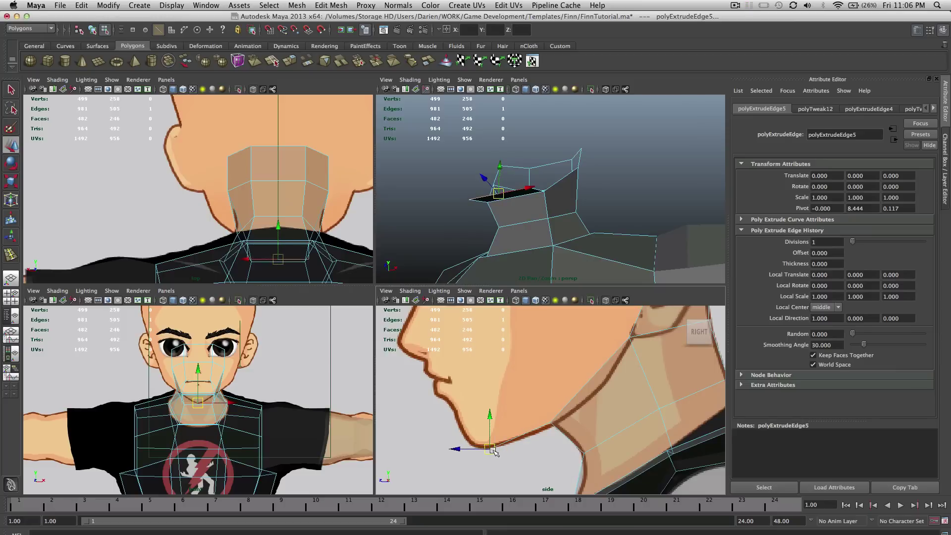
Extrude the chin edge again and move it forward and slightly up to the front of the chin outline.
click(347, 5)
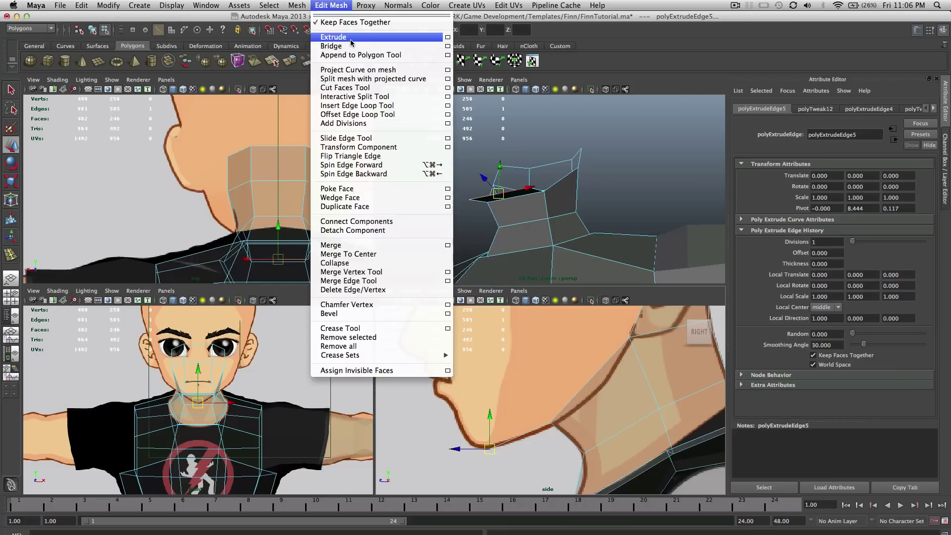
click(351, 40)
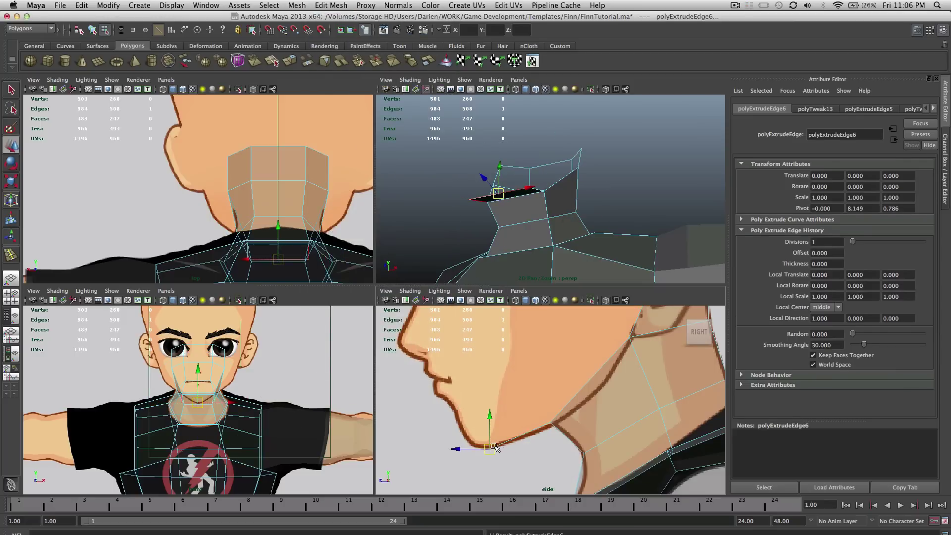
drag(480, 446, 471, 442)
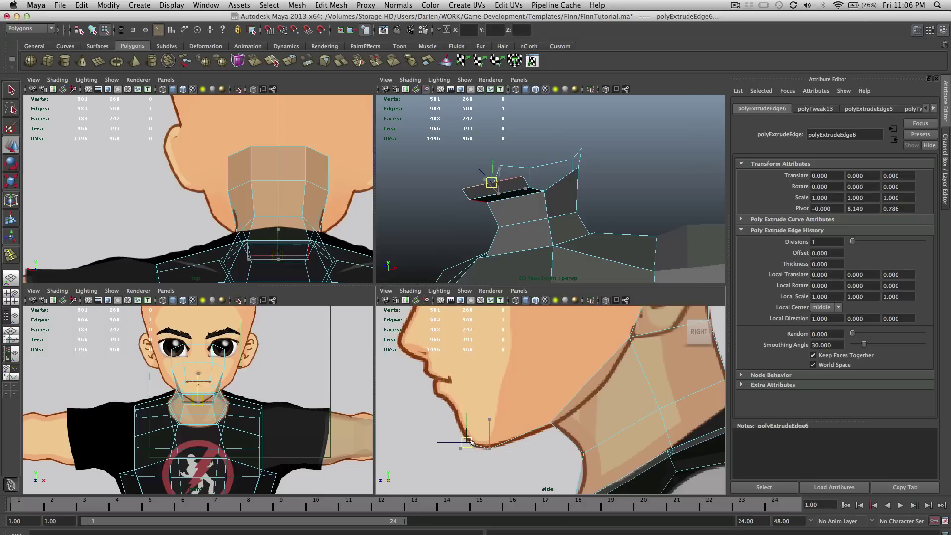
alt+drag(534, 186, 563, 174)
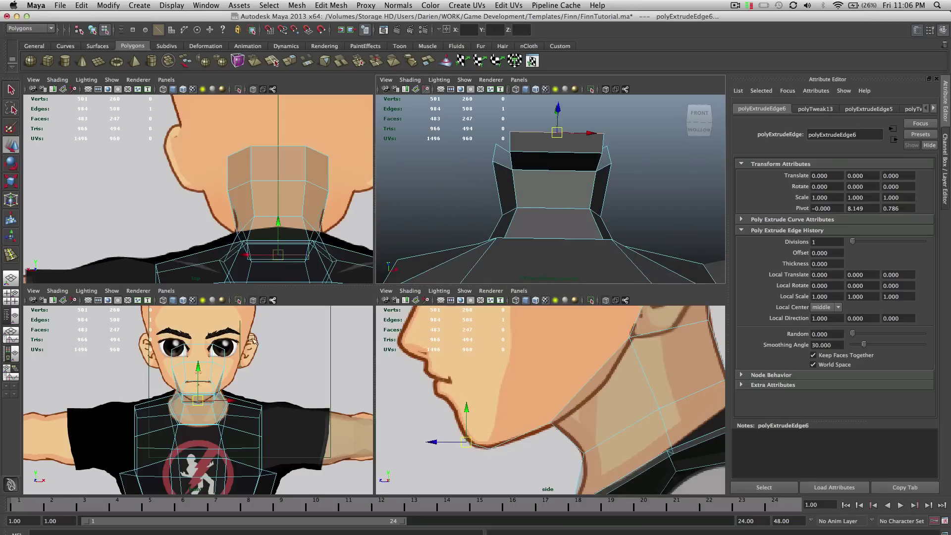
scroll(216, 378, up, 3)
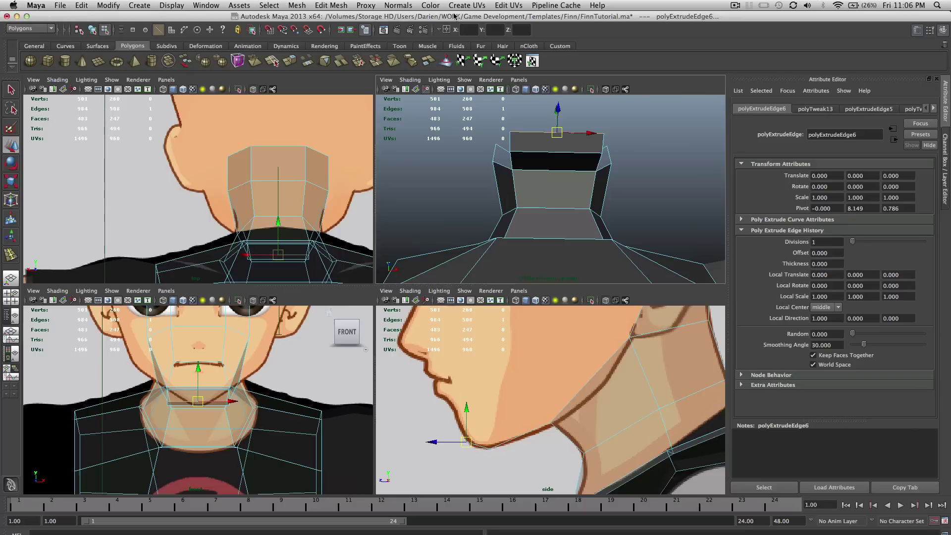
Extrude the edge from the front of the chin up to the crease below the lower lip.
click(331, 5)
click(329, 33)
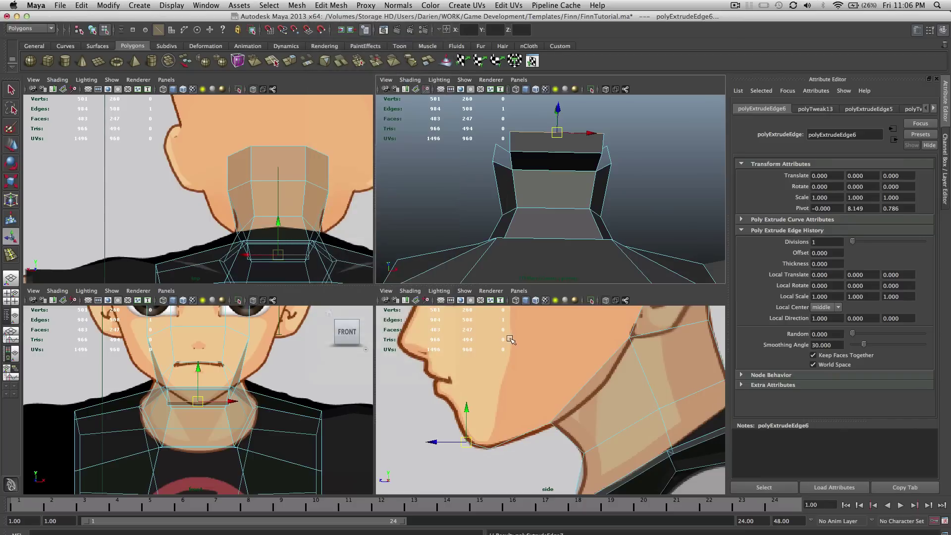
key(w)
drag(466, 441, 449, 399)
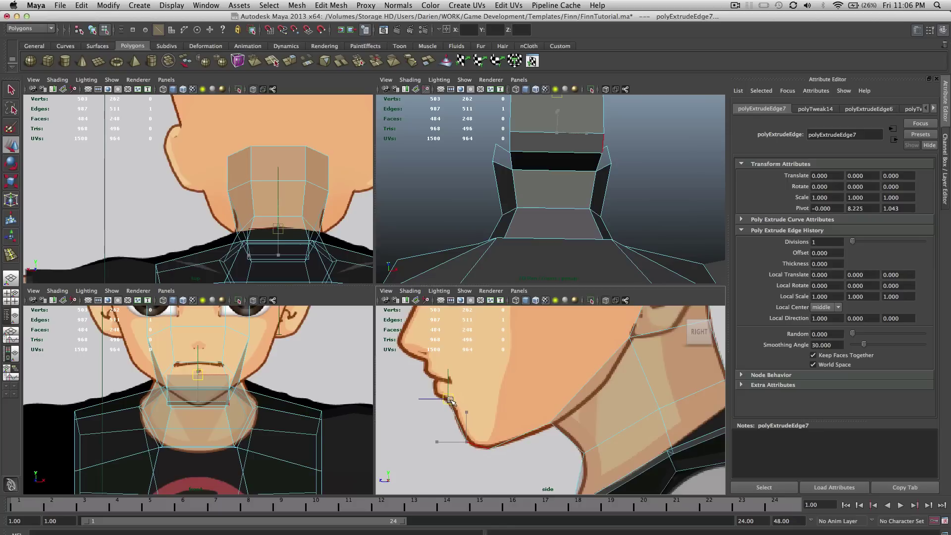
Extrude the edge twice along the profile, out to the lower lip and up to the mouth line.
click(330, 5)
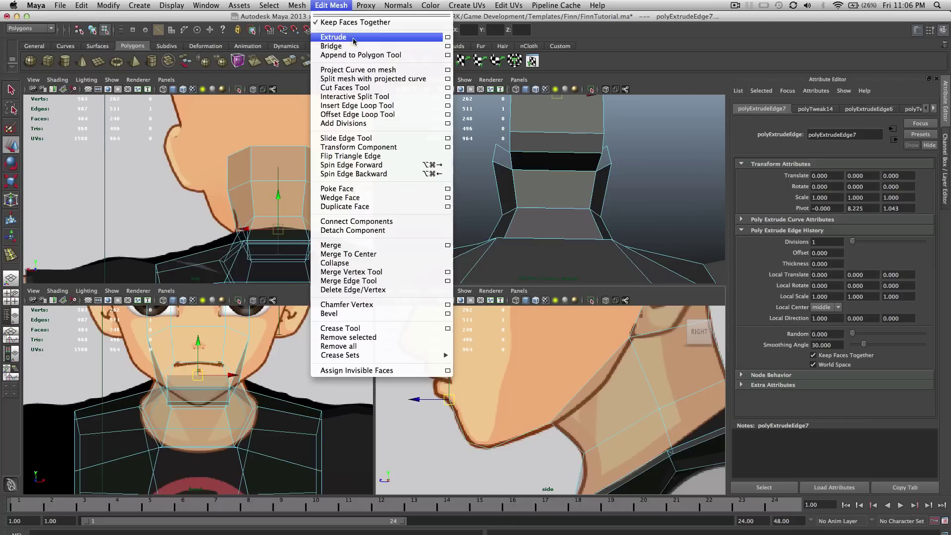
click(340, 35)
key(w)
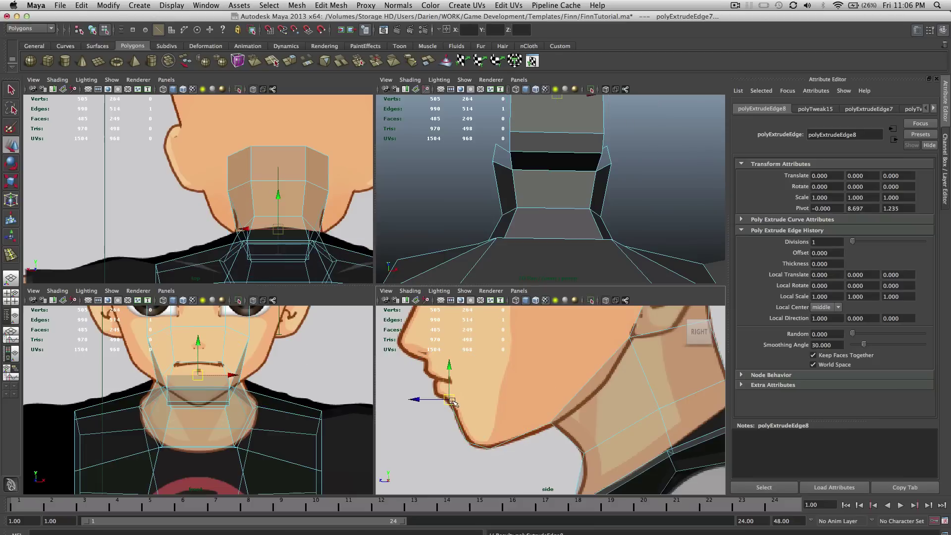
drag(452, 400, 436, 391)
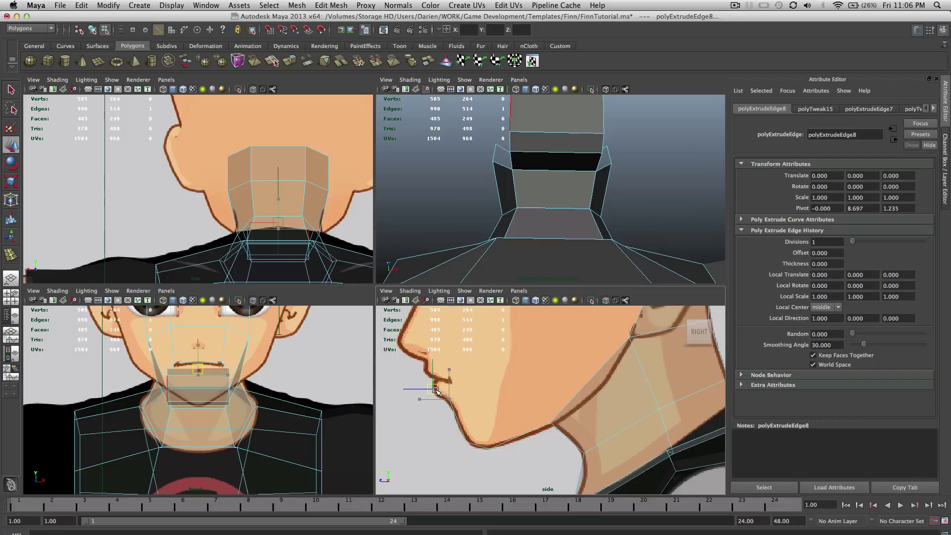
key(w)
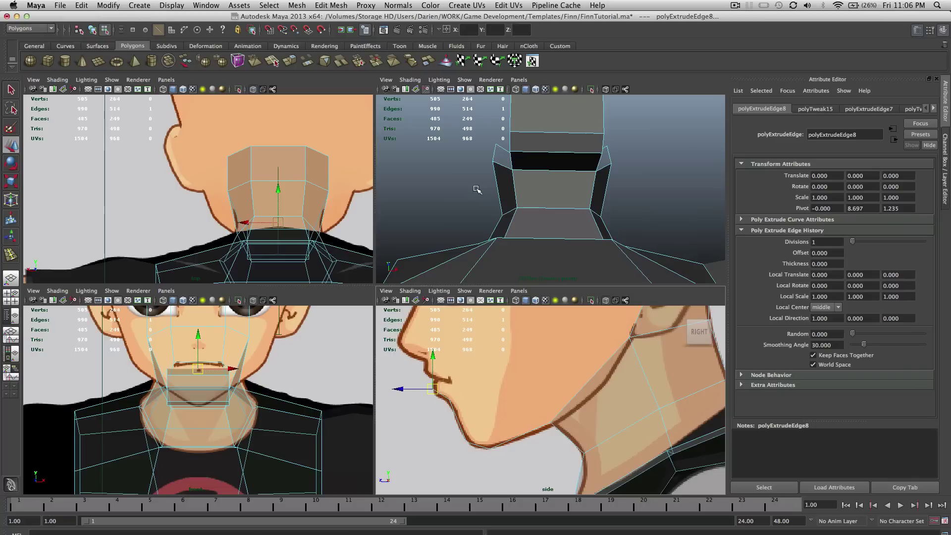
click(331, 5)
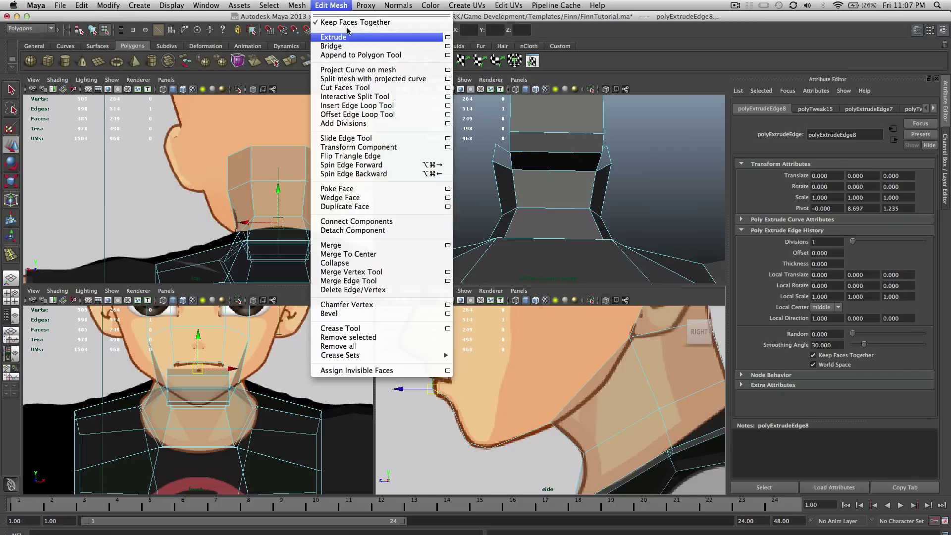
click(349, 39)
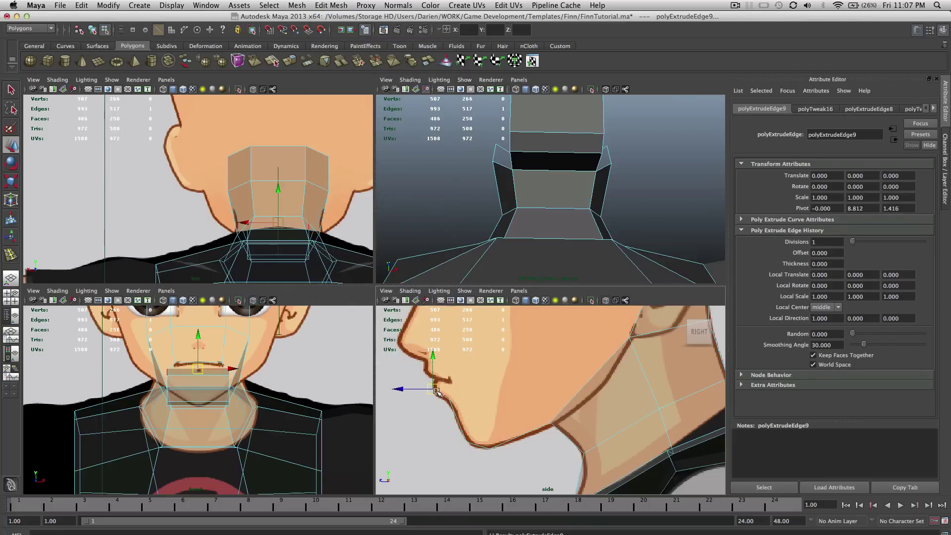
mouse_move(436, 382)
mouse_down()
mouse_move(437, 346)
mouse_move(436, 378)
mouse_up()
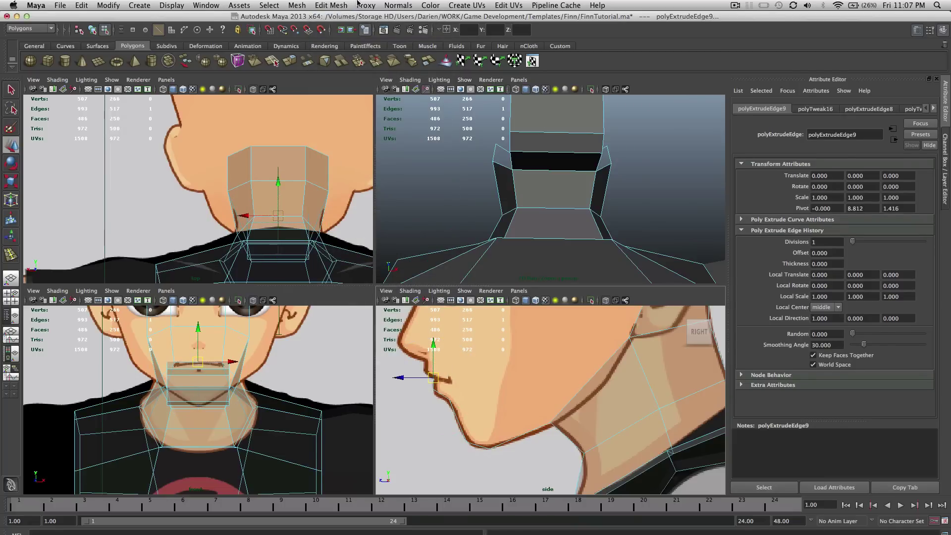
Extrude the edge from the mouth line and move it up and forward to the upper lip.
click(342, 5)
click(351, 37)
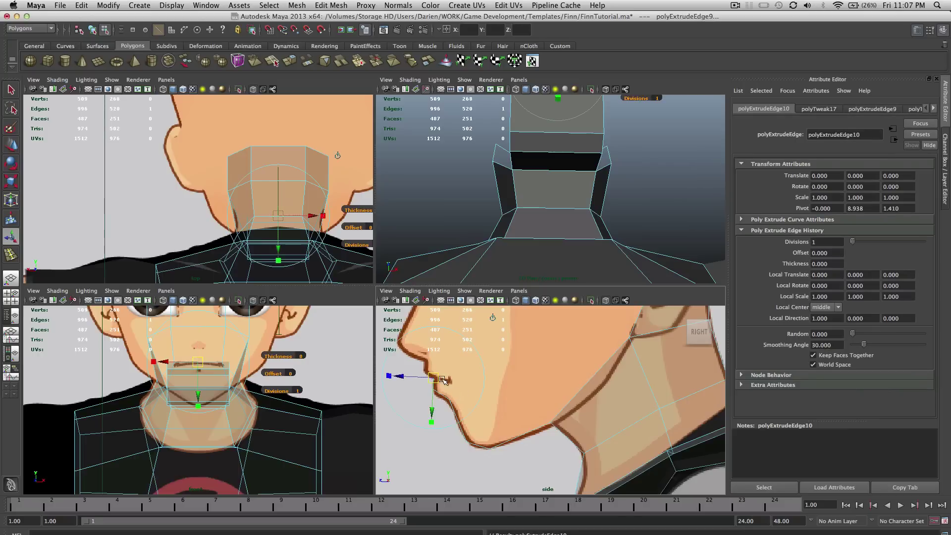
key(w)
scroll(417, 372, up, 5)
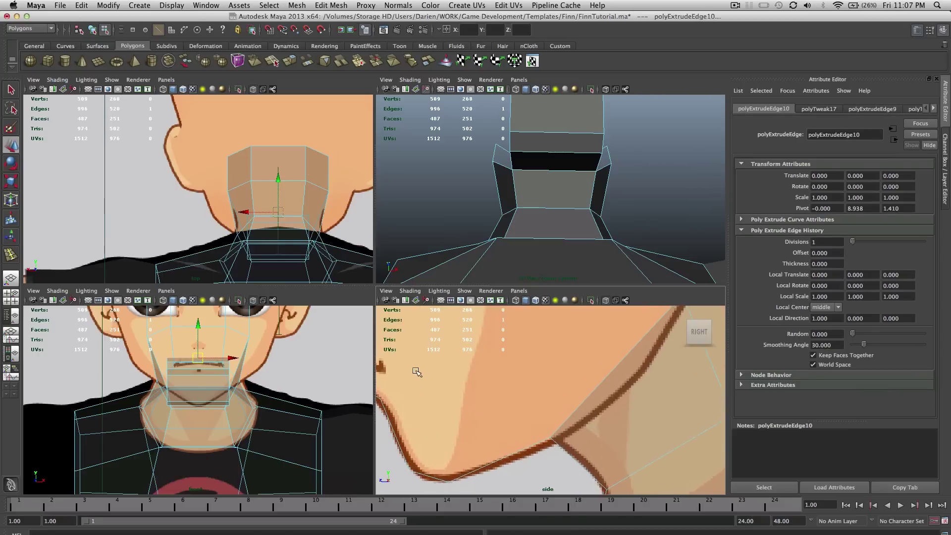
alt+middle_drag(417, 372, 576, 406)
scroll(537, 388, up, 5)
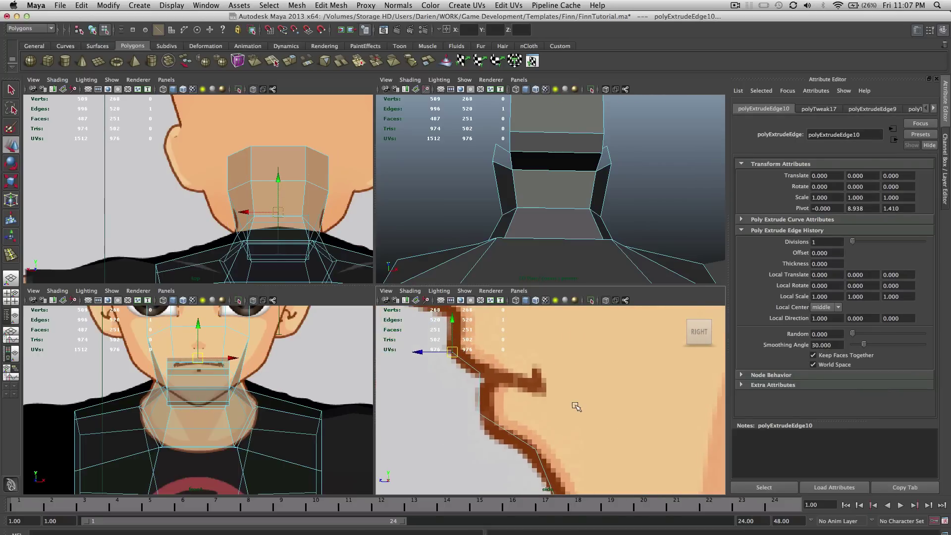
Extrude the upper lip edge straight up to the base of the nose in the side view.
alt+middle_drag(480, 369, 529, 448)
click(331, 5)
click(339, 38)
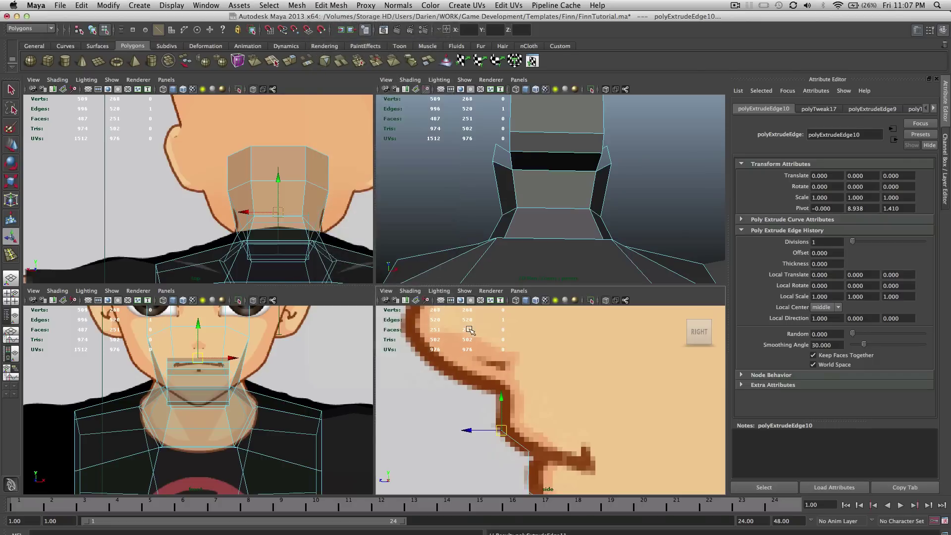
drag(503, 430, 501, 386)
scroll(502, 386, down, 5)
Extrude the edge twice, forward along the underside of the nose and up around the nose tip.
click(331, 5)
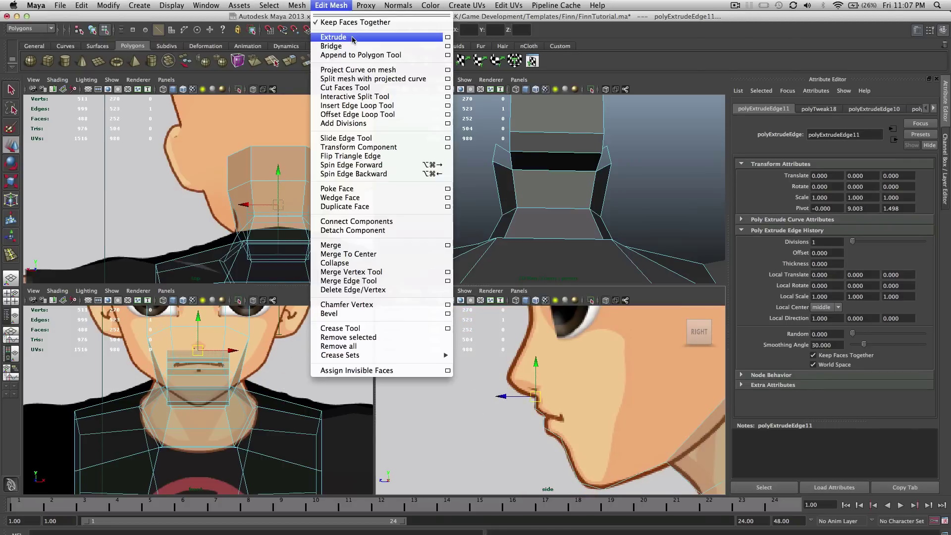
click(338, 38)
drag(540, 392, 515, 387)
key(w)
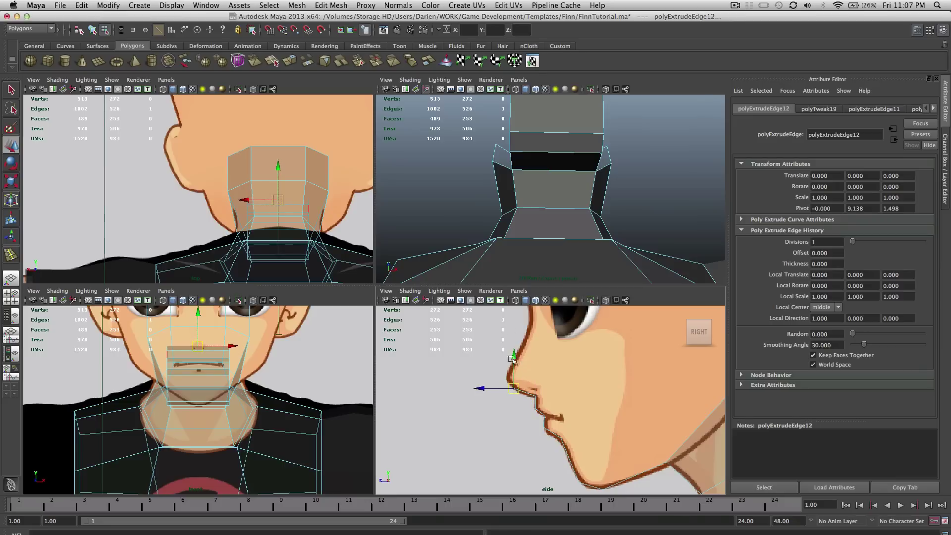
click(337, 5)
click(339, 37)
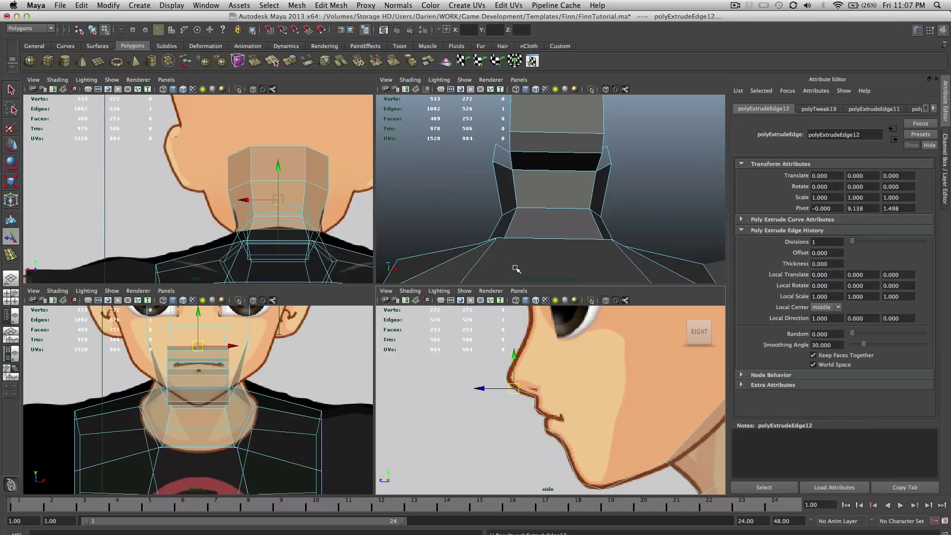
drag(515, 385, 507, 375)
key(w)
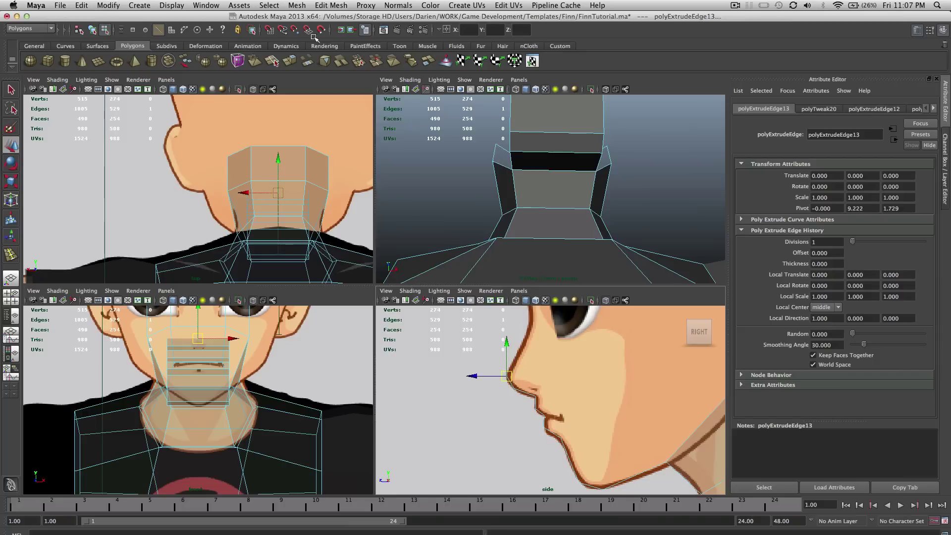
Extrude the nose tip edge up and back along the nose to its bridge beside the eye.
click(297, 5)
click(337, 37)
drag(506, 377, 534, 321)
key(w)
scroll(548, 356, up, 3)
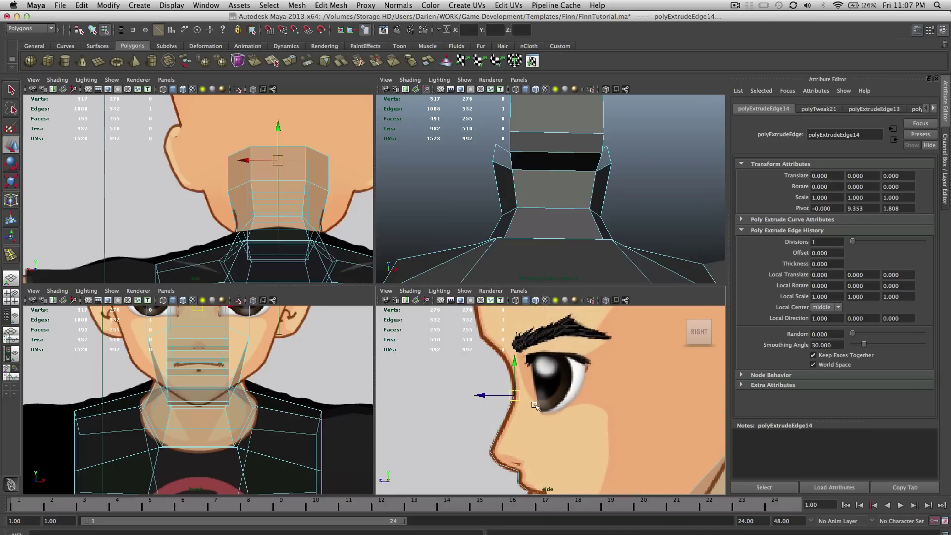
Extrude the nose bridge edge up to just below the eyebrow, following the side profile.
click(331, 5)
click(337, 36)
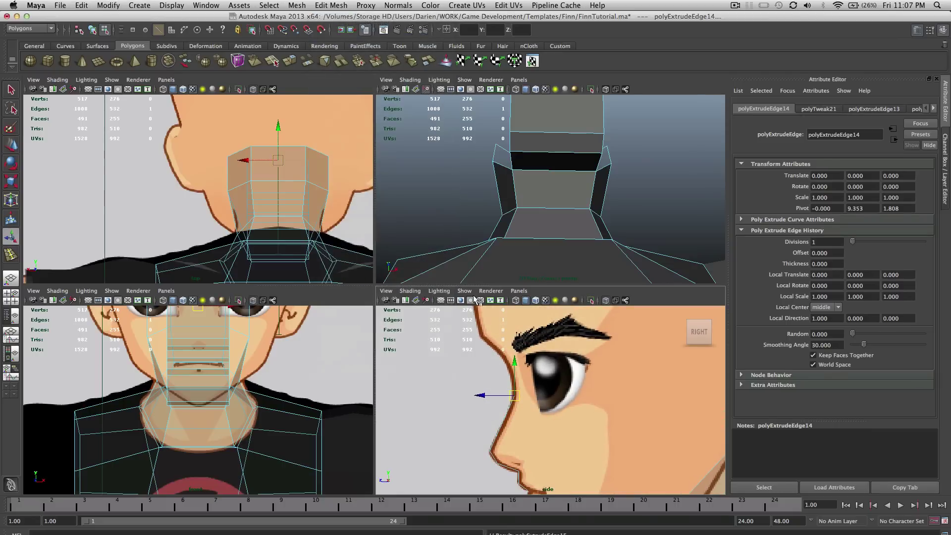
key(w)
drag(515, 395, 507, 360)
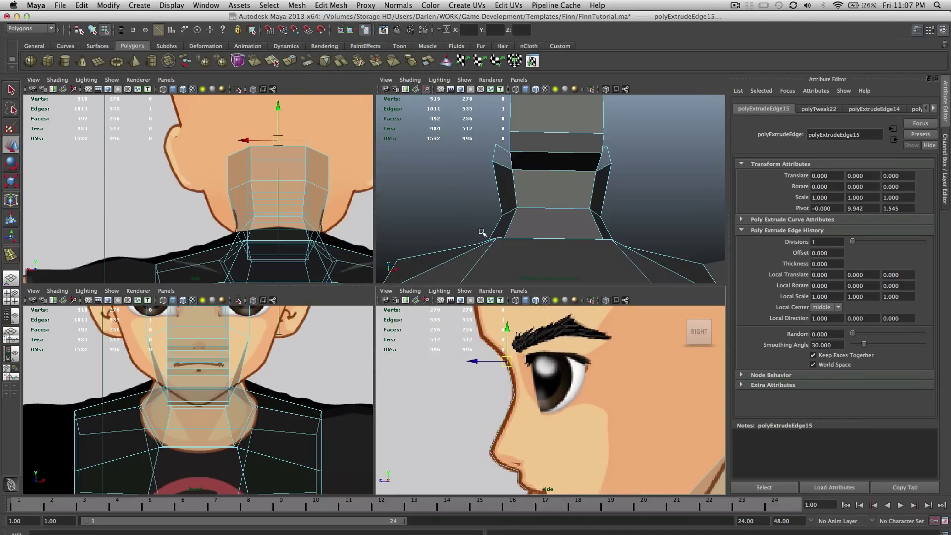
Extrude the brow edge up and forward to the lower forehead along the side profile.
click(325, 5)
click(337, 35)
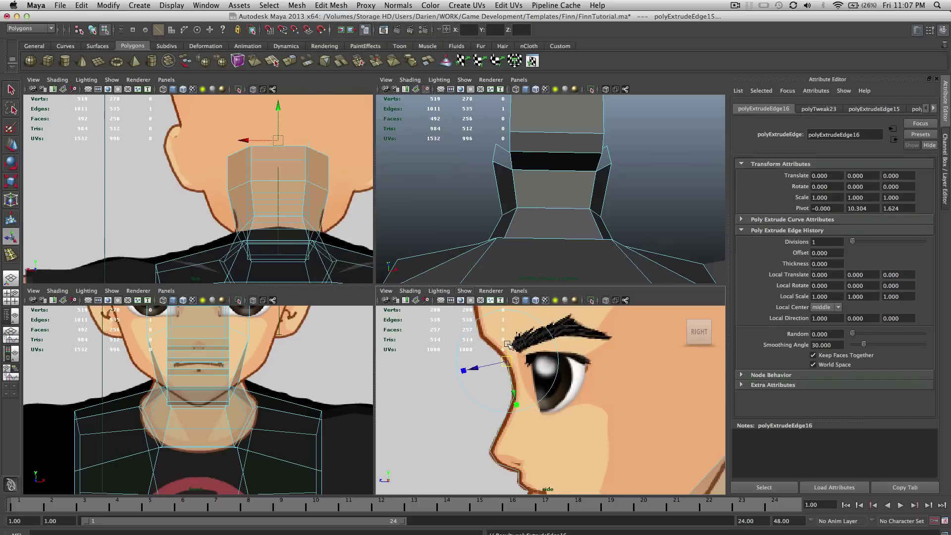
drag(509, 360, 484, 337)
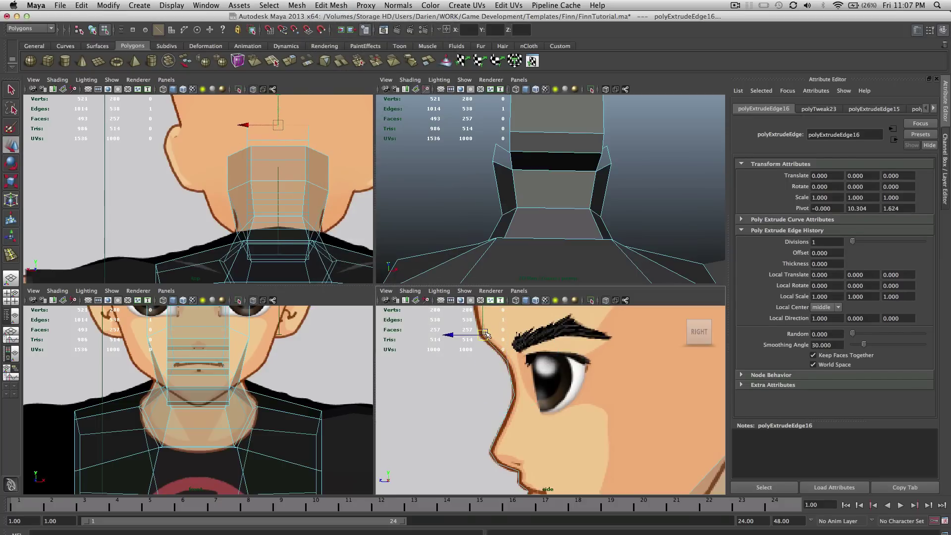
key(a)
scroll(488, 321, up, 2)
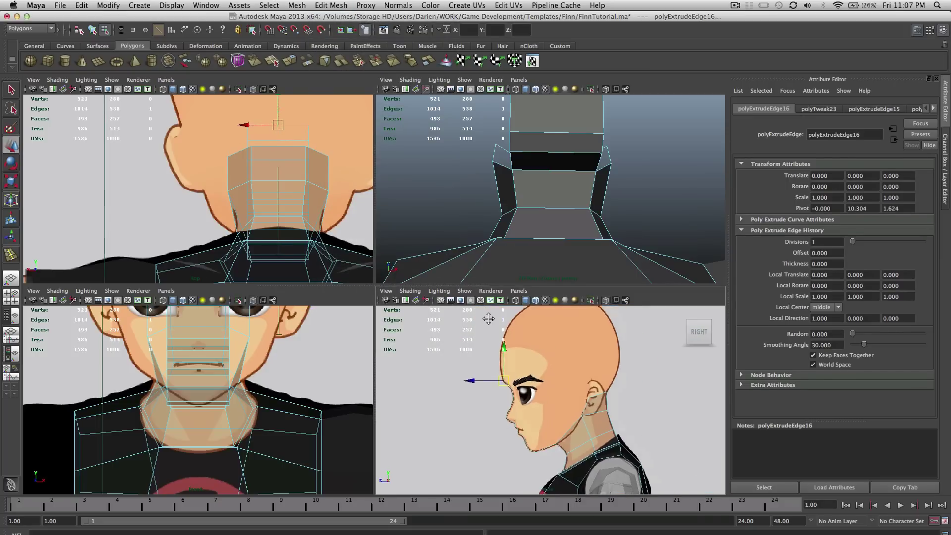
scroll(488, 321, up, 1)
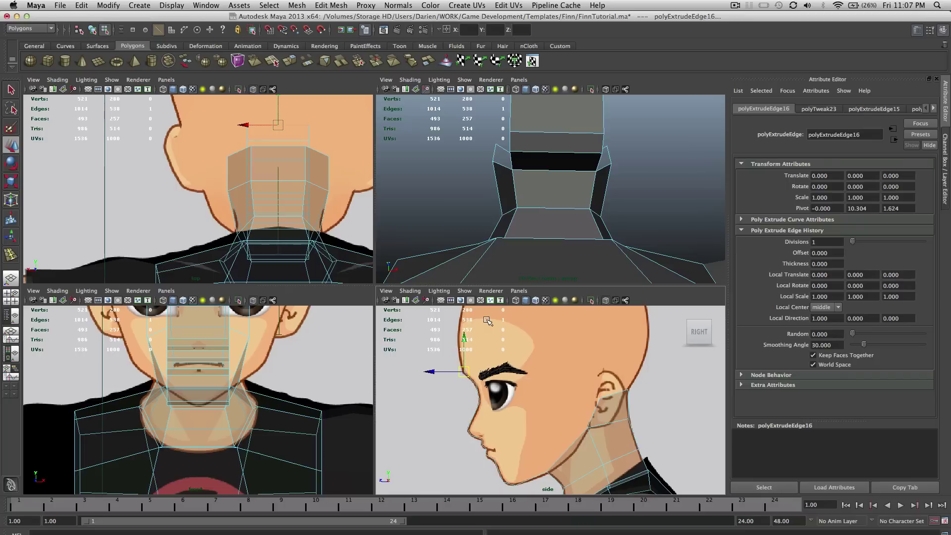
Examine the face strip and the neck opening from the front, side and below against the head reference images.
scroll(497, 345, down, 3)
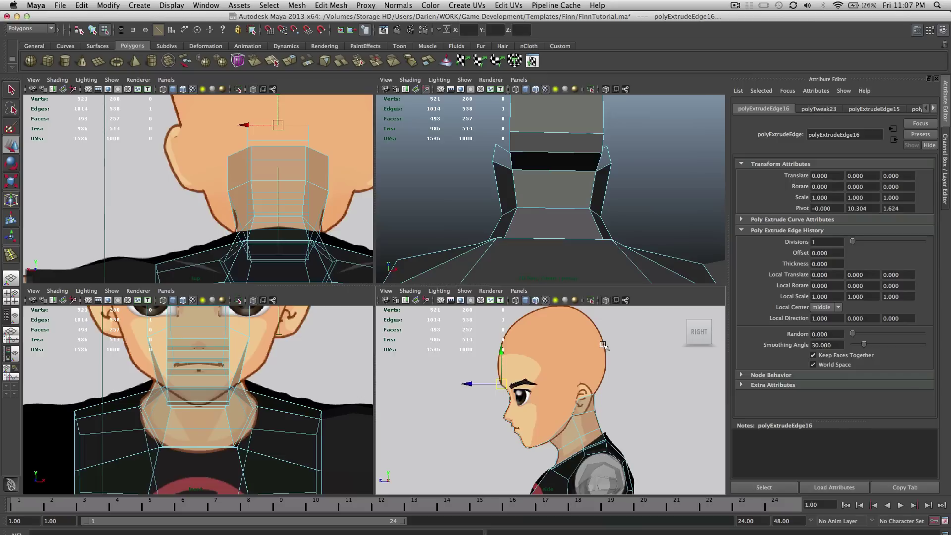
scroll(604, 346, down, 1)
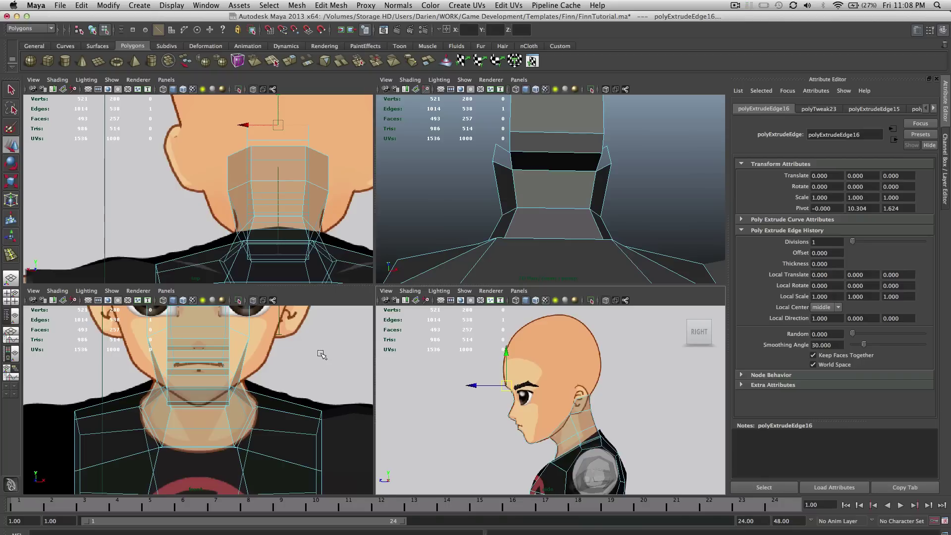
scroll(321, 355, down, 5)
scroll(320, 357, up, 6)
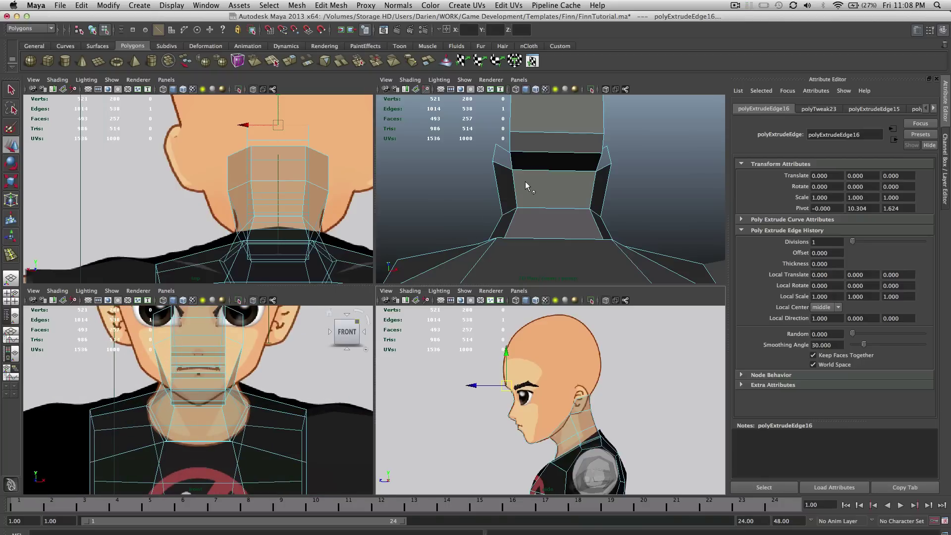
scroll(525, 182, down, 8)
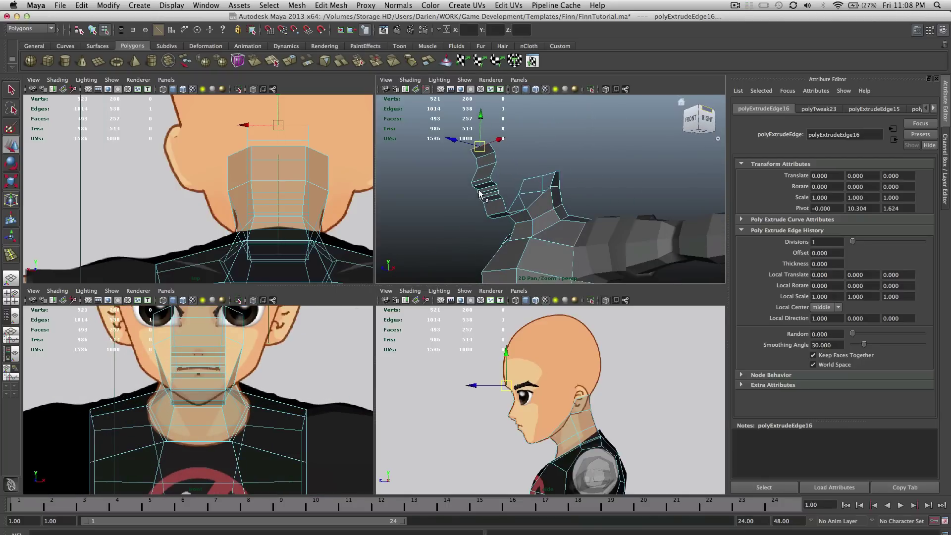
alt+drag(478, 173, 549, 168)
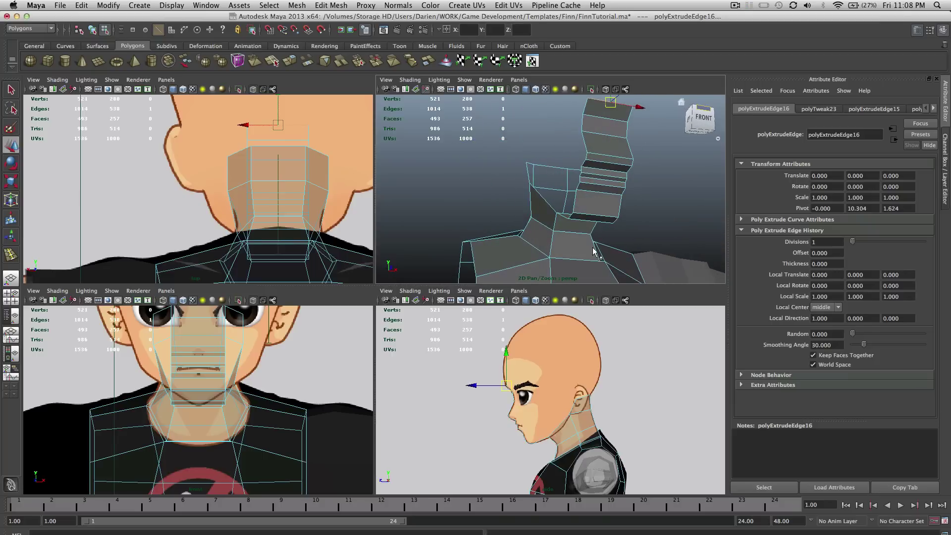
scroll(623, 113, up, 3)
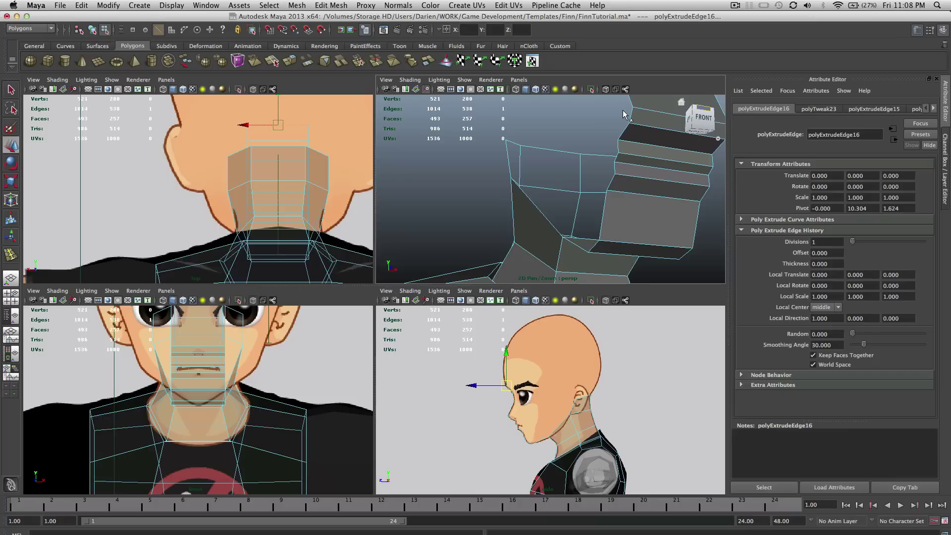
alt+drag(617, 179, 535, 191)
scroll(537, 178, down, 1)
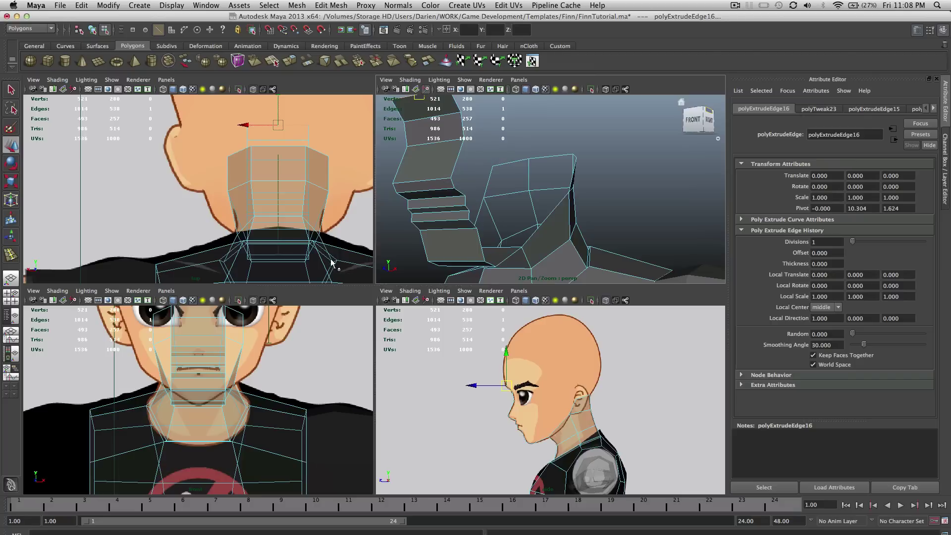
alt+drag(552, 237, 529, 187)
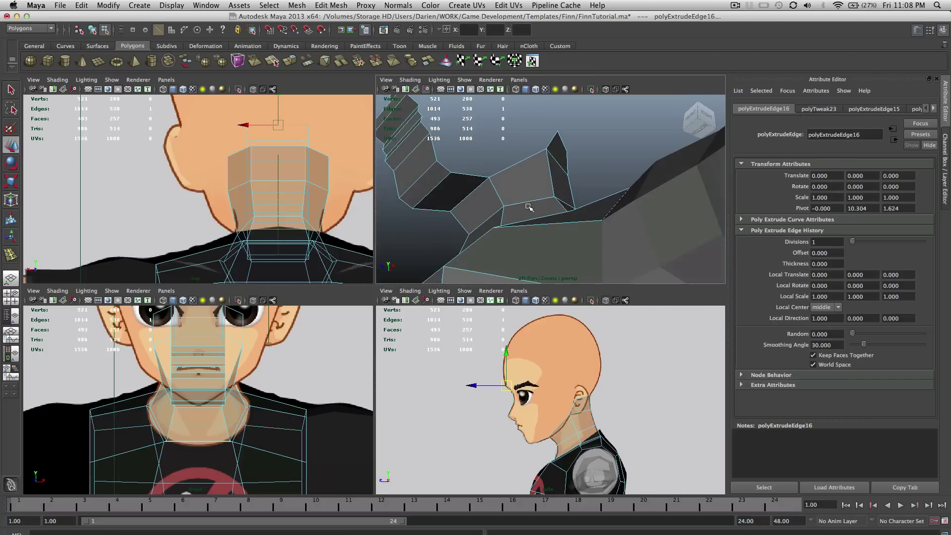
Select the two upper side edges of the neck that follow the jawline, one on each side.
key(q)
right_drag(529, 187, 517, 168)
click(516, 165)
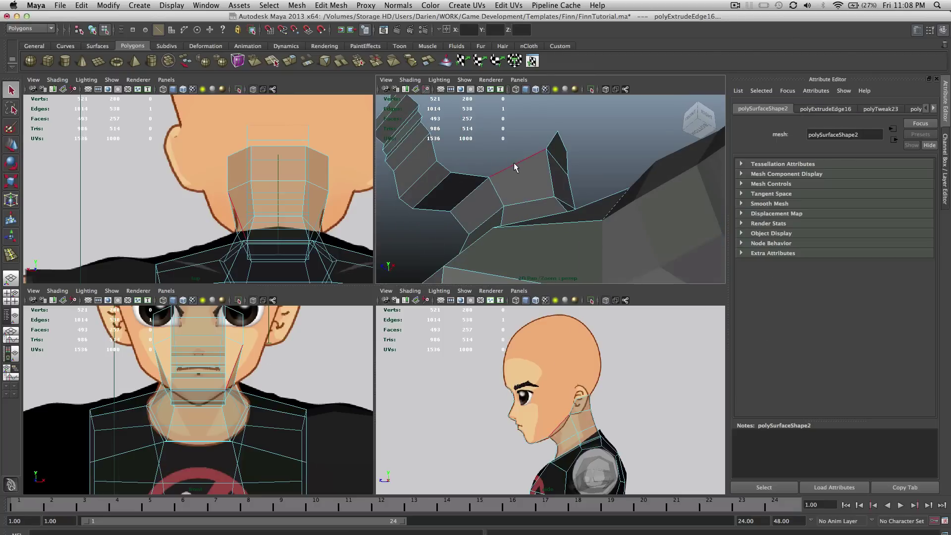
alt+drag(499, 192, 573, 189)
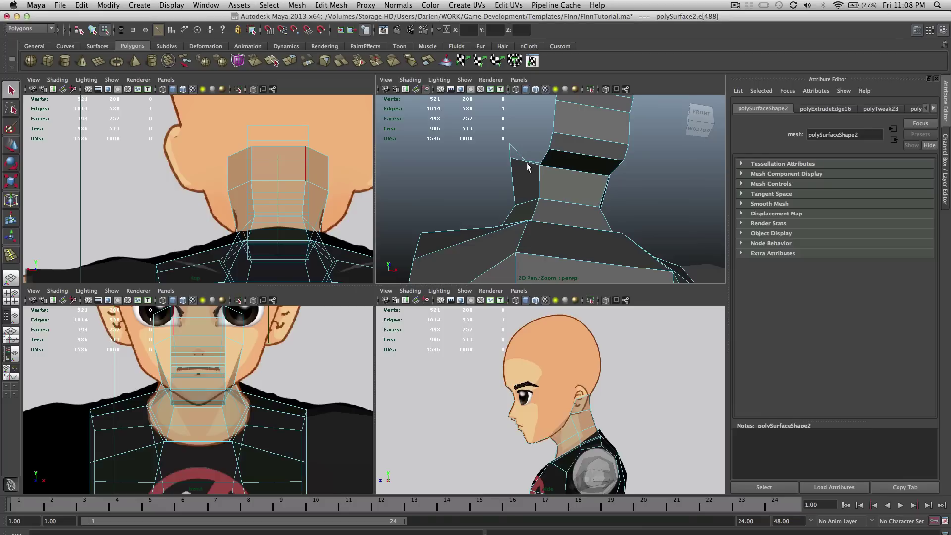
shift+click(527, 166)
alt+drag(527, 168, 521, 188)
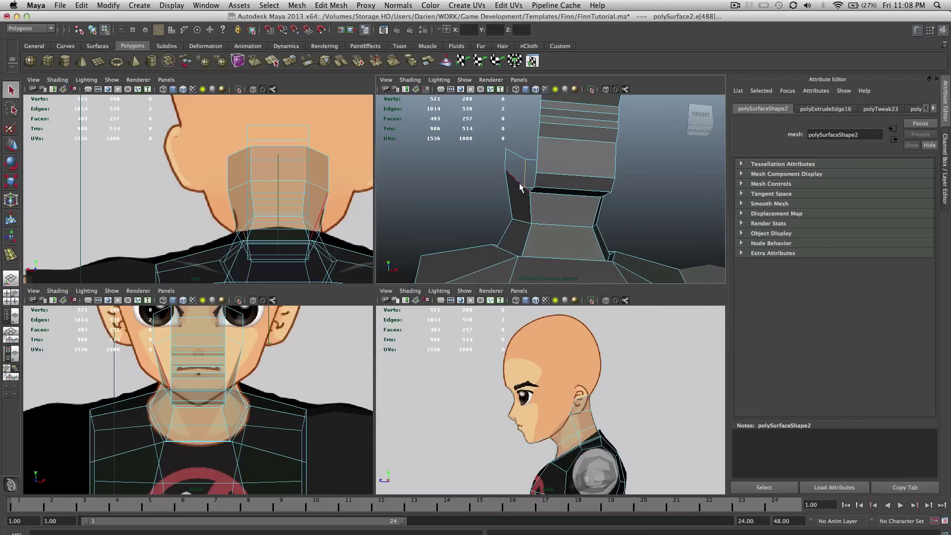
mouse_move(558, 215)
alt+mouse_down()
mouse_move(539, 197)
mouse_move(550, 199)
mouse_move(541, 211)
mouse_move(560, 202)
alt+mouse_up()
click(560, 186)
shift+click(559, 188)
scroll(560, 202, down, 6)
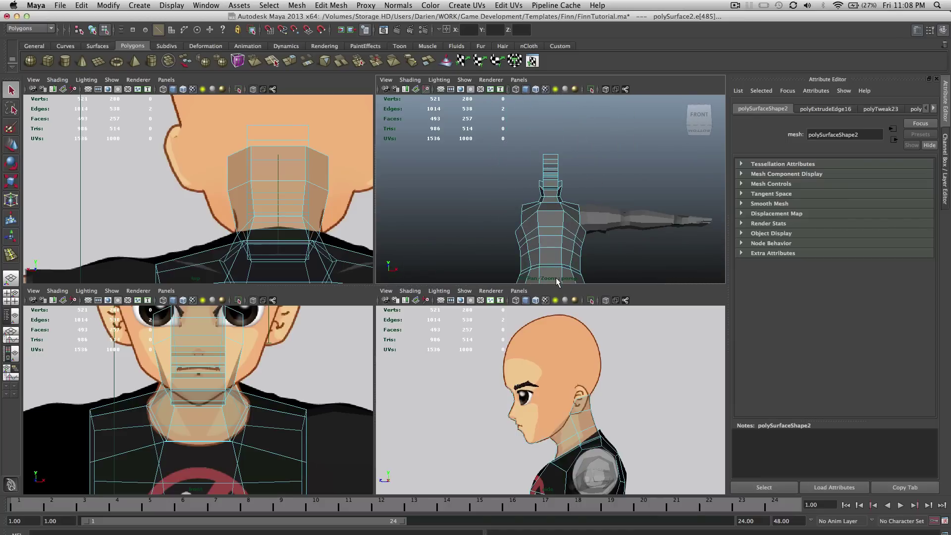
scroll(556, 281, up, 5)
mouse_move(563, 203)
alt+mouse_down()
mouse_move(515, 214)
mouse_move(557, 207)
alt+mouse_up()
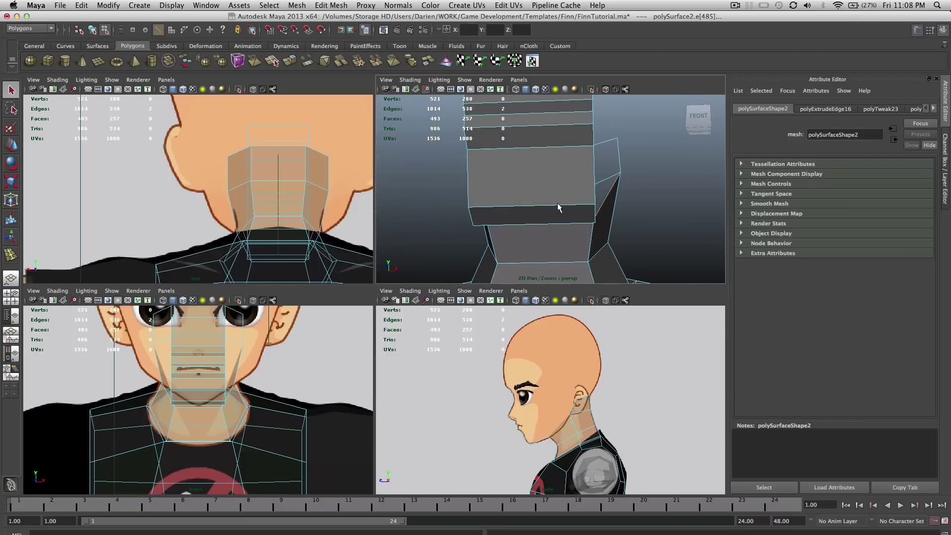
Extrude the two jawline edges and scale them sideways outward to the width of the jaw in the reference.
click(331, 5)
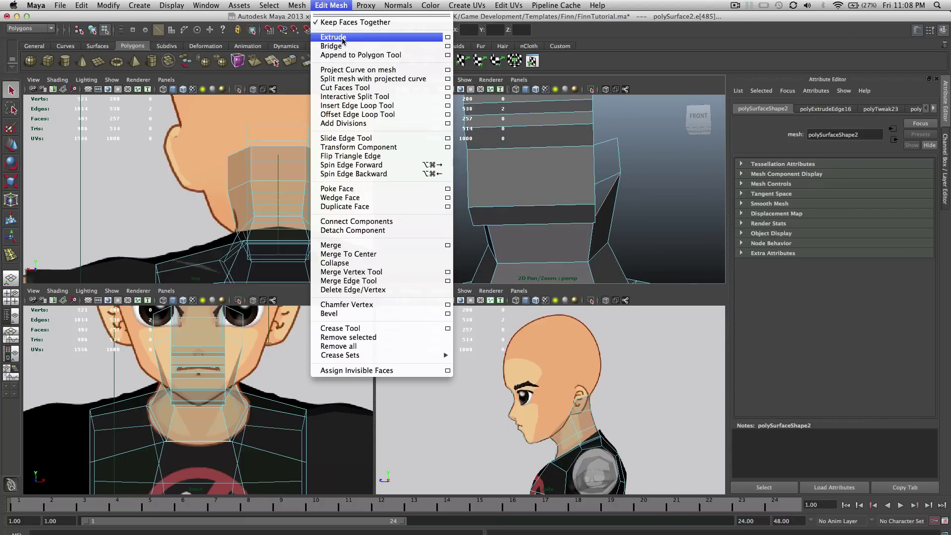
click(648, 157)
alt+drag(652, 189, 592, 195)
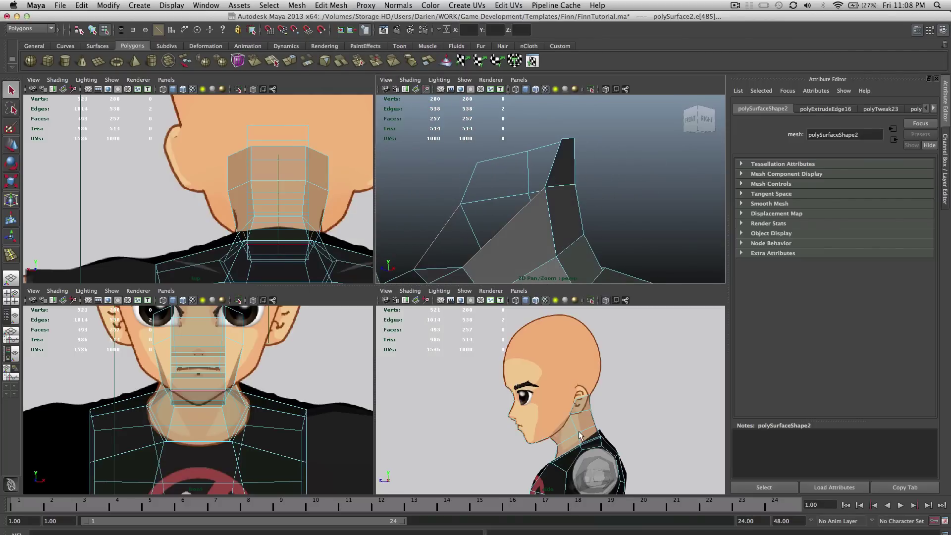
scroll(580, 435, up, 5)
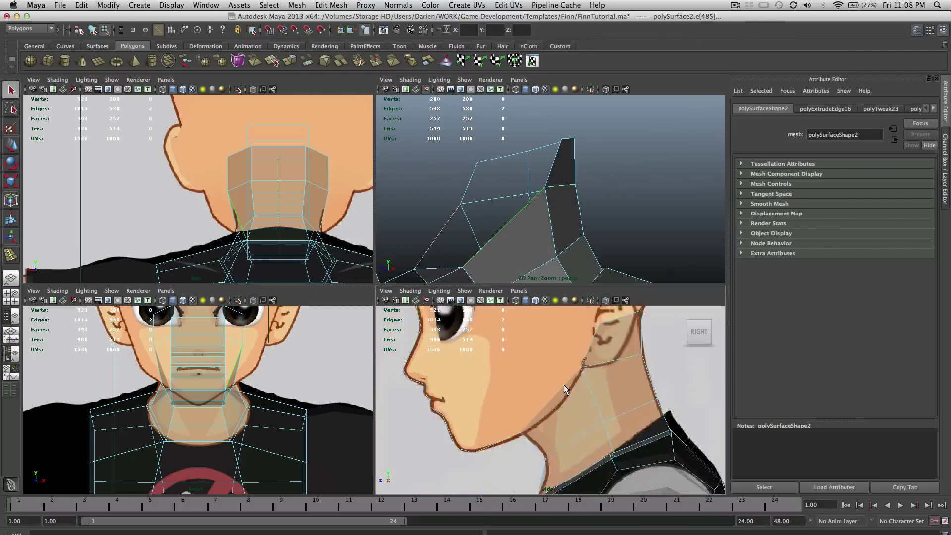
scroll(565, 390, down, 5)
scroll(548, 416, up, 3)
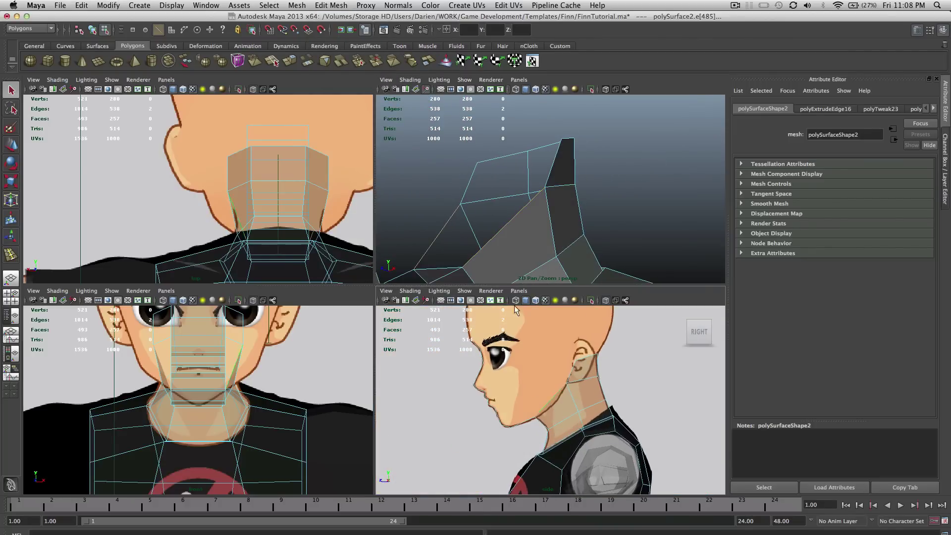
click(332, 6)
click(336, 37)
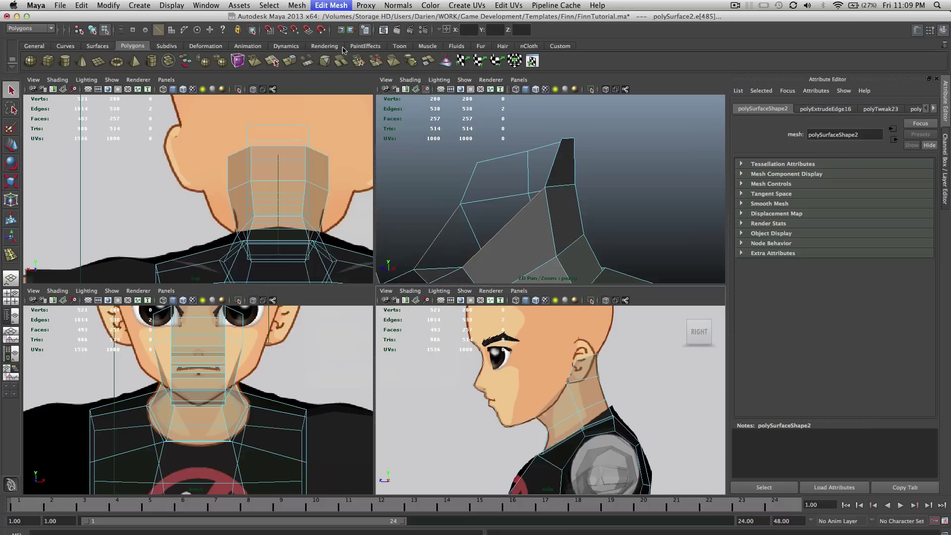
key(w)
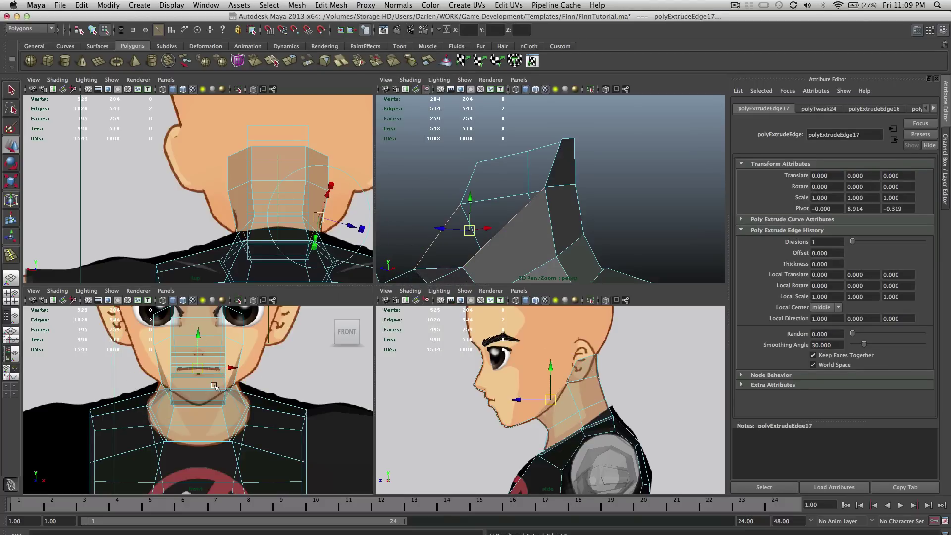
key(r)
drag(154, 367, 135, 386)
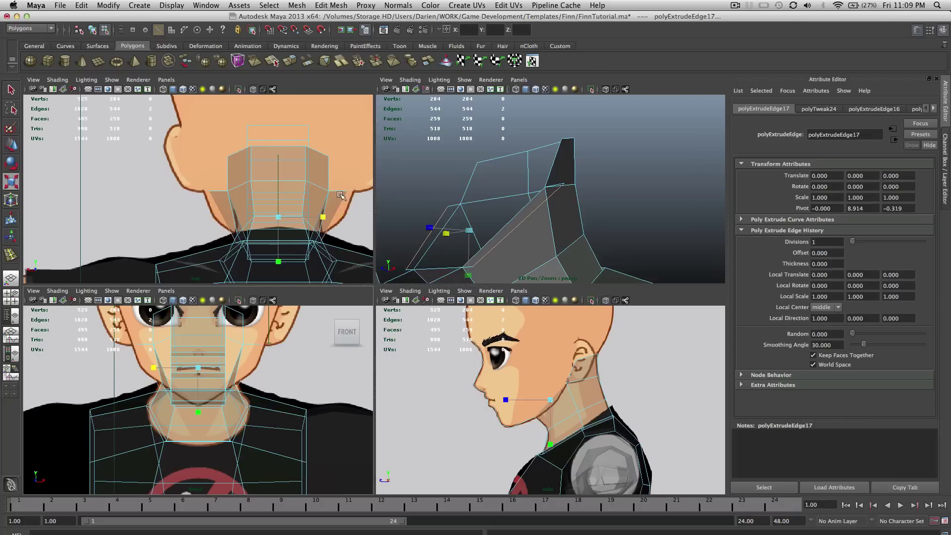
drag(323, 216, 327, 217)
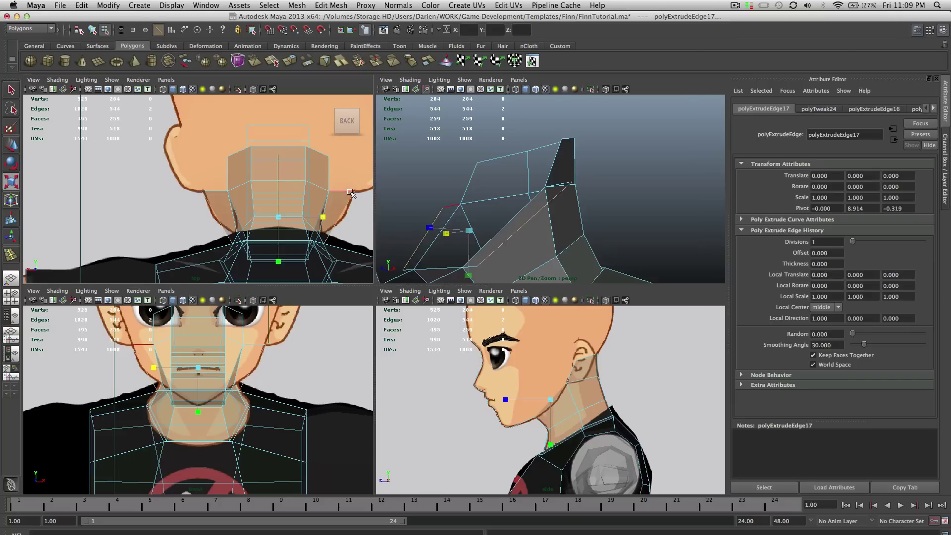
Snap the front vertex of one extruded jaw flap onto the nearest corner vertex under the chin.
alt+drag(422, 208, 501, 148)
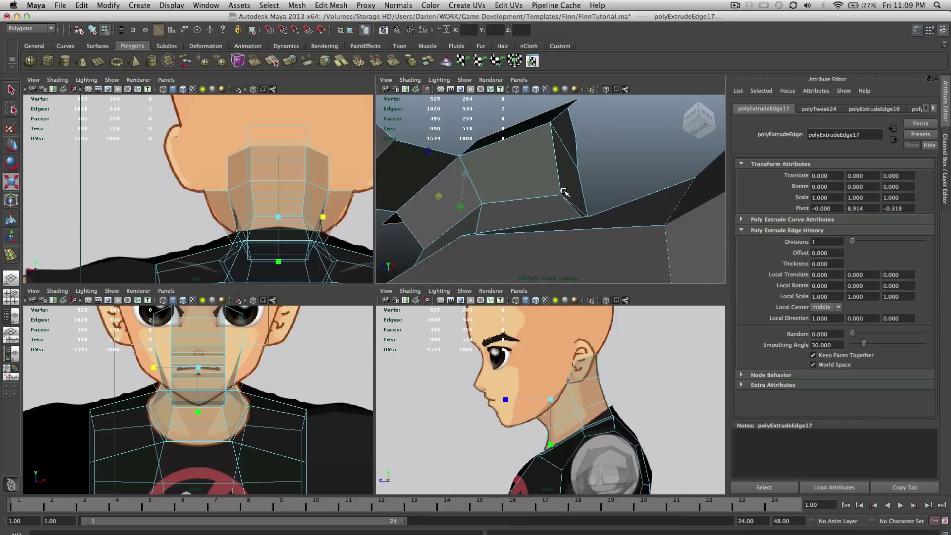
key(q)
right_drag(489, 144, 476, 144)
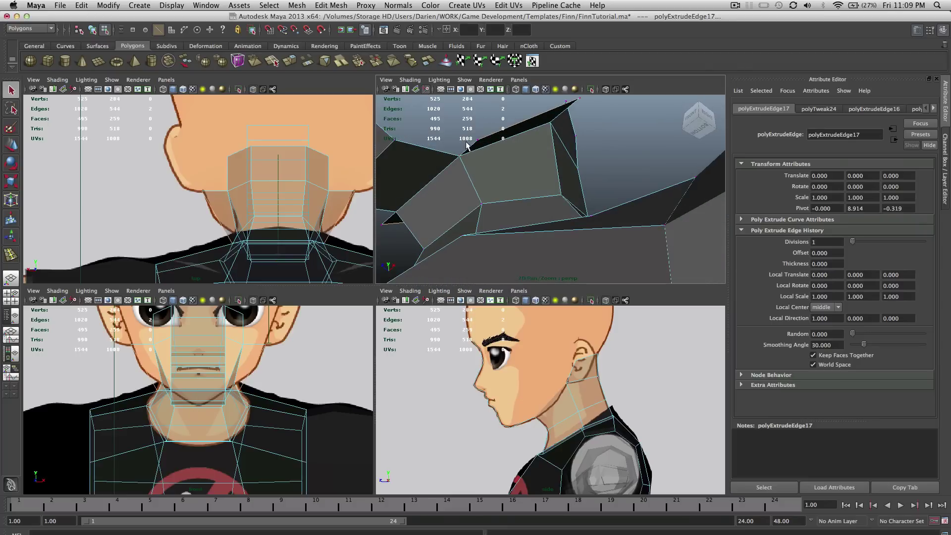
alt+drag(483, 145, 558, 144)
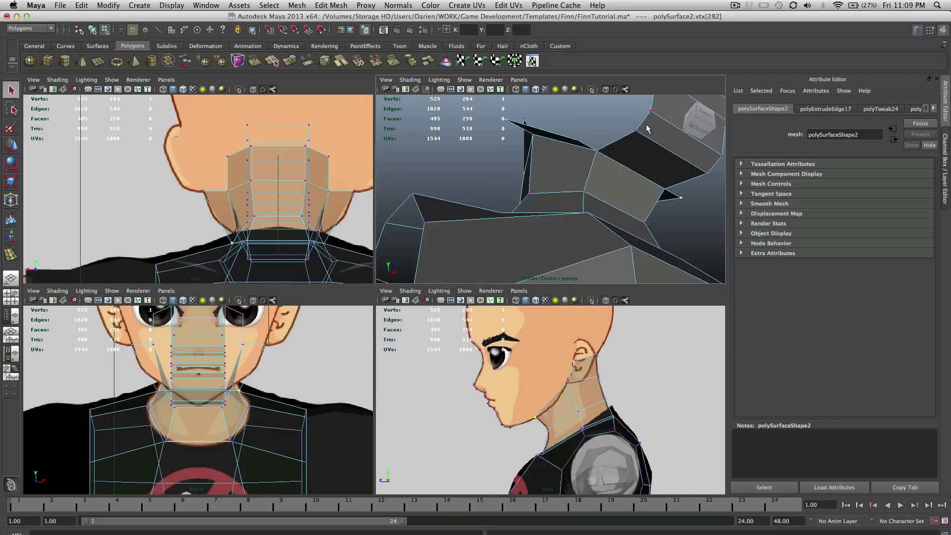
click(696, 124)
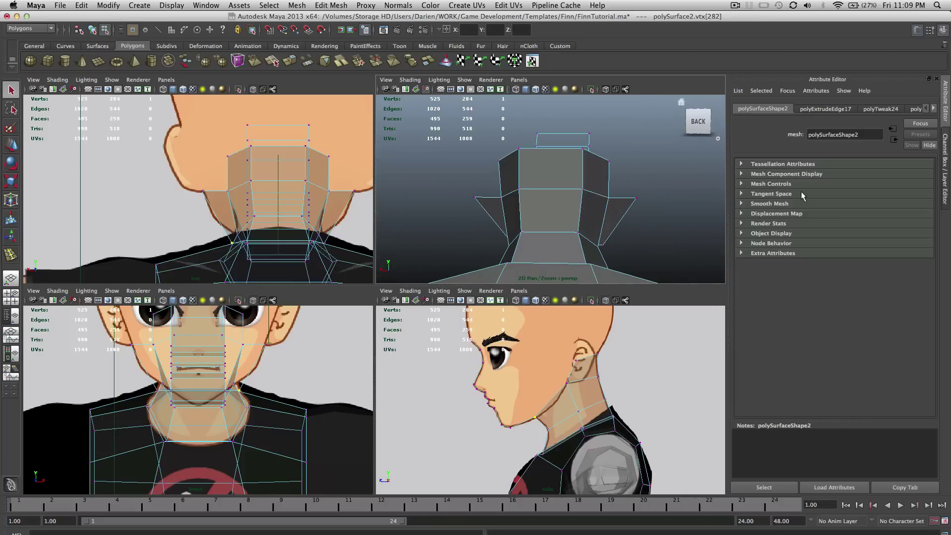
alt+drag(627, 203, 503, 176)
alt+drag(580, 183, 469, 184)
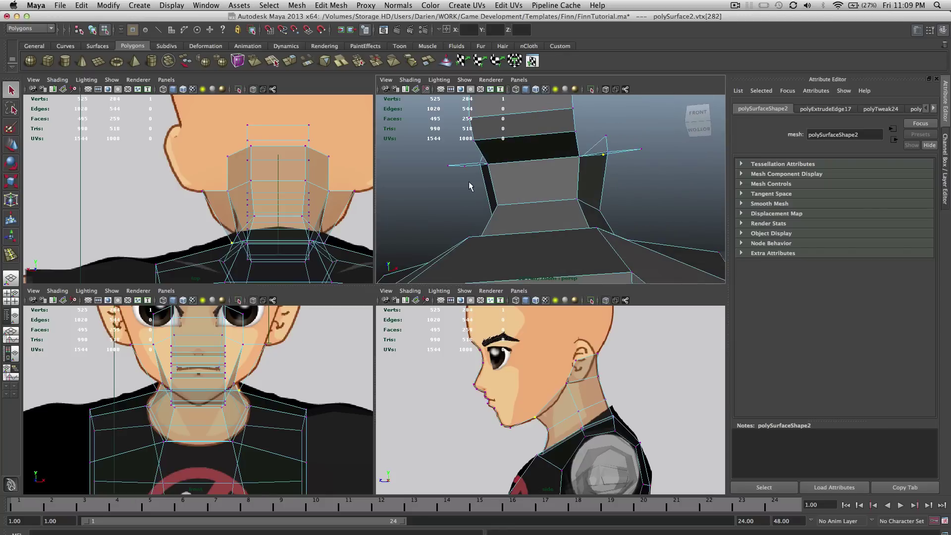
alt+middle_drag(493, 186, 497, 236)
scroll(535, 216, up, 3)
mouse_move(536, 220)
alt+mouse_down()
mouse_move(497, 211)
mouse_move(528, 218)
alt+mouse_up()
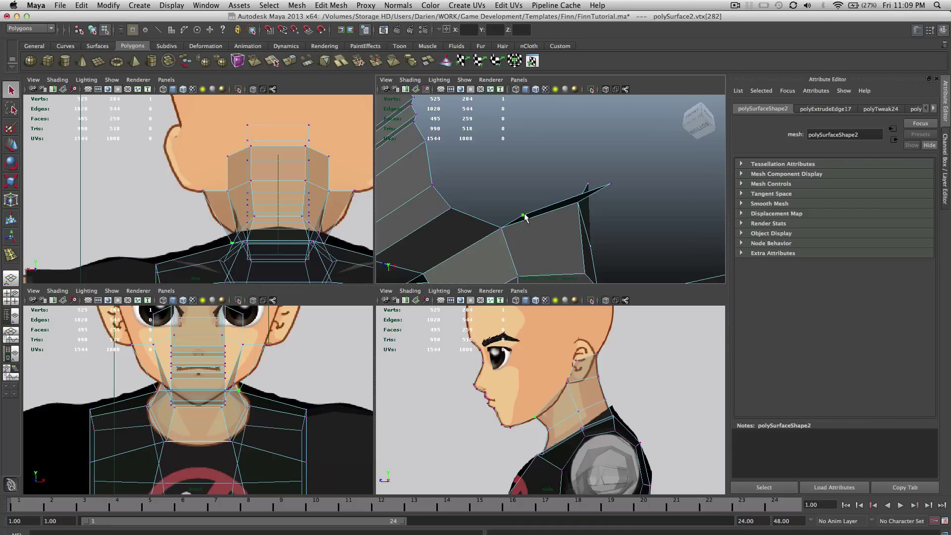
right_click(528, 217)
key(w)
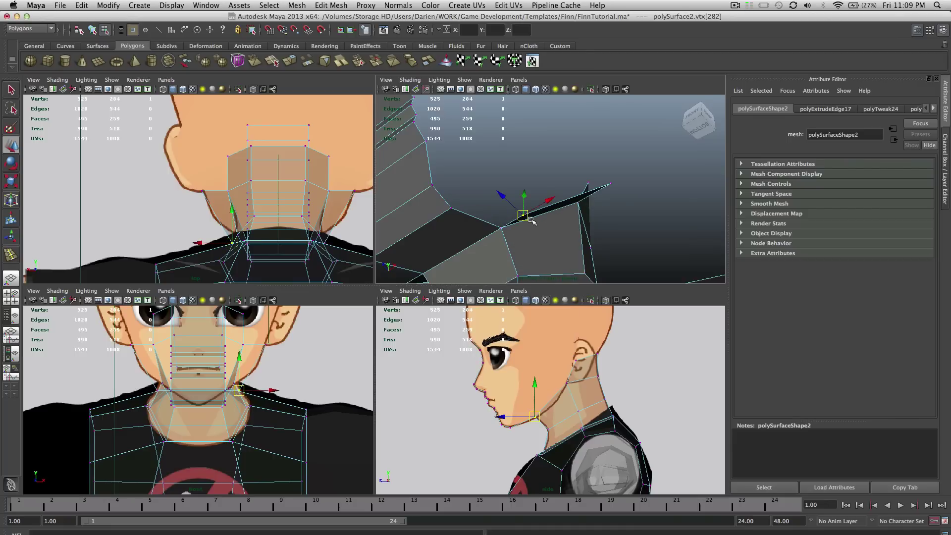
key(v)
key(v)
key(v)
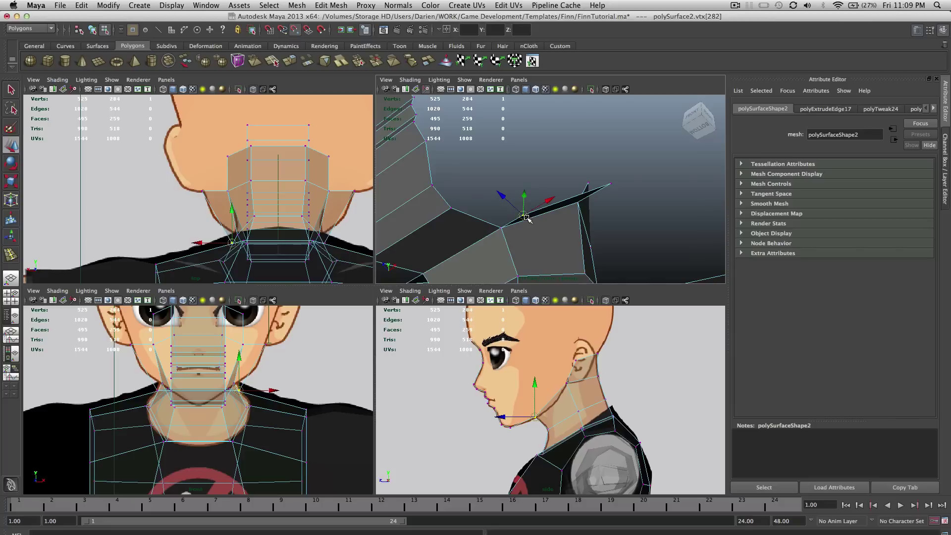
drag(528, 219, 509, 221)
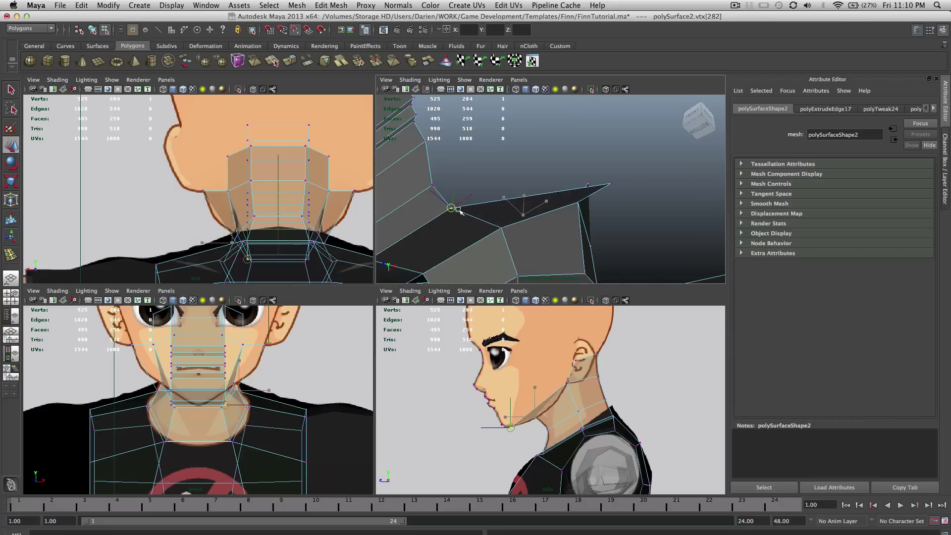
Snap the front vertex of the opposite jaw flap onto the other corner vertex under the chin.
alt+drag(454, 209, 529, 202)
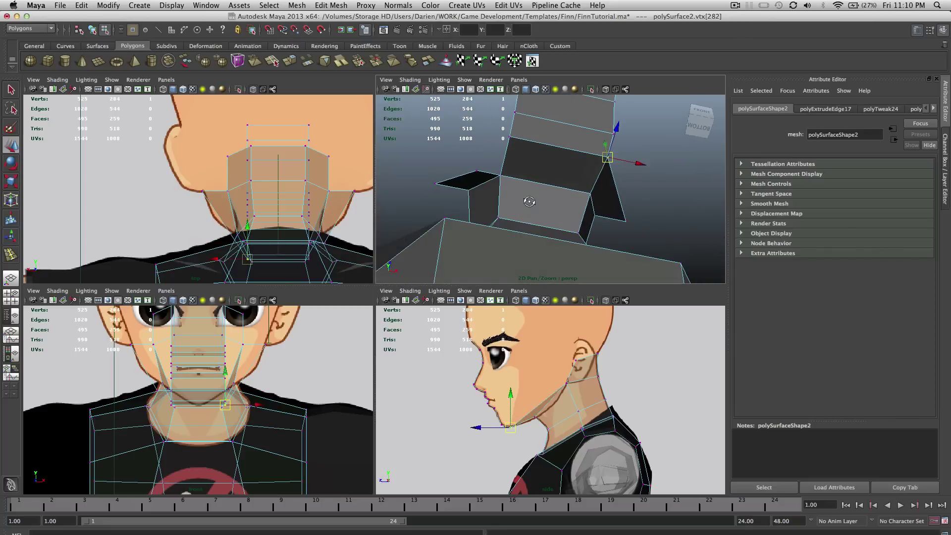
click(475, 172)
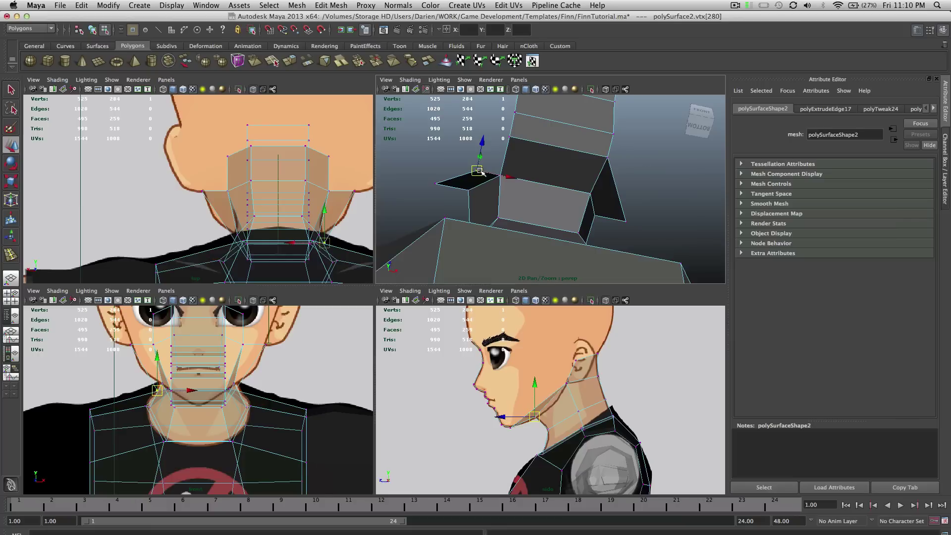
mouse_move(480, 171)
mouse_down()
mouse_move(493, 151)
mouse_move(480, 186)
mouse_up()
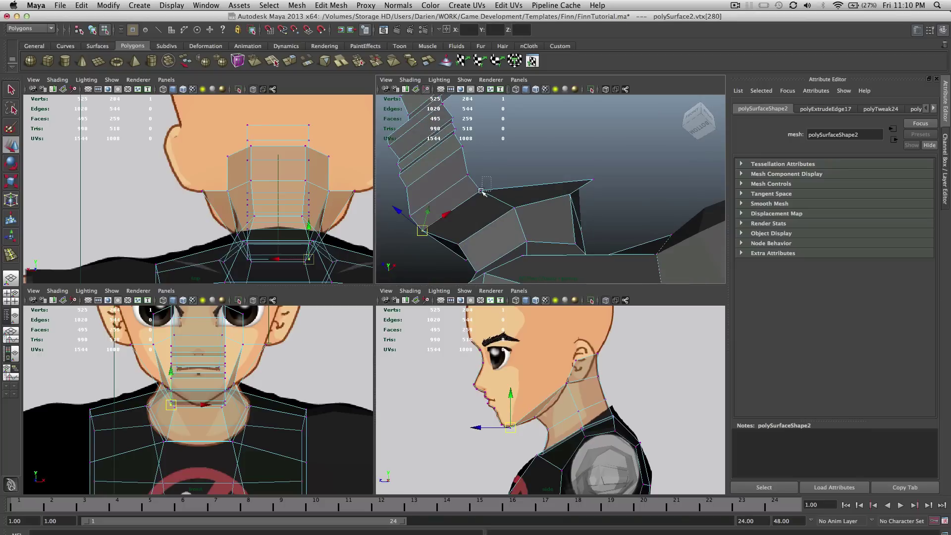
Merge the overlapping jaw flap and chin vertices to their center at each of the two corners under the chin.
shift+click(475, 200)
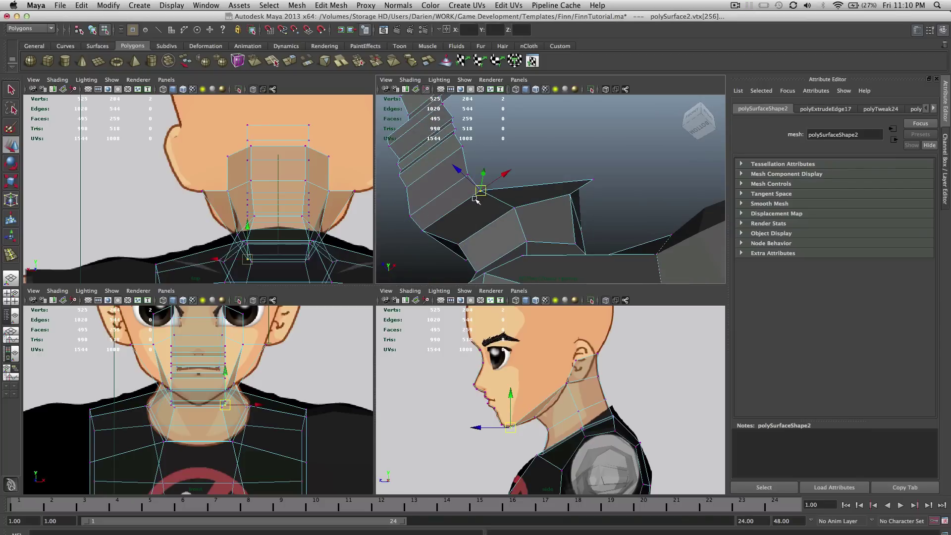
click(492, 176)
drag(478, 199, 478, 201)
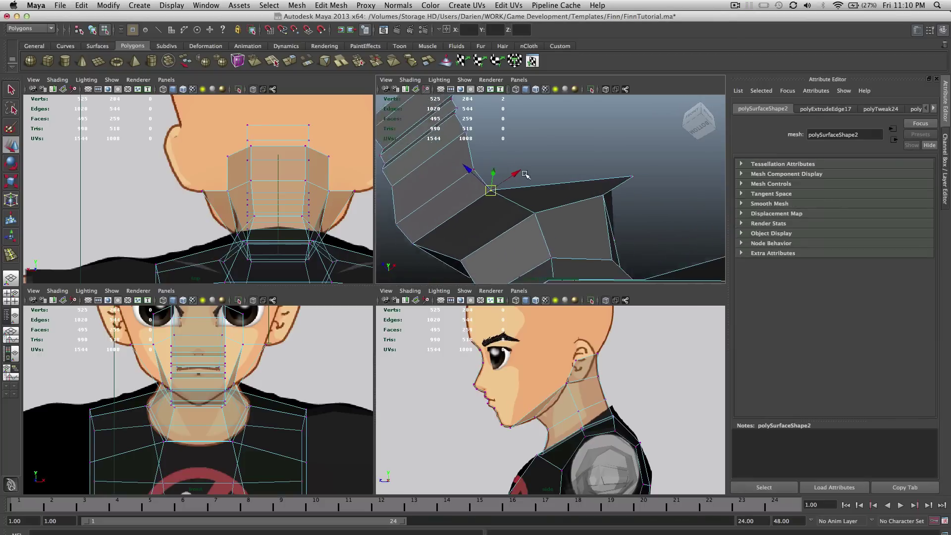
key(f)
alt+drag(570, 198, 568, 139)
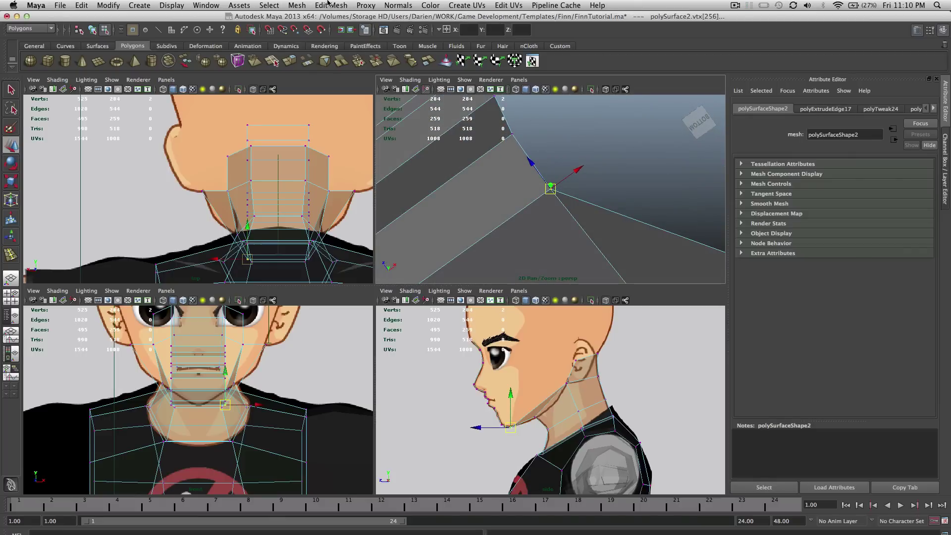
click(331, 5)
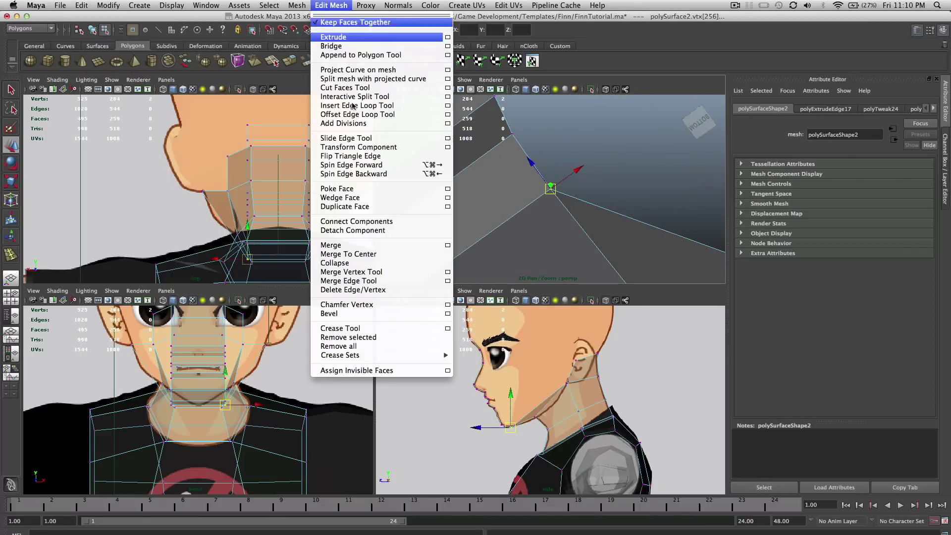
click(357, 253)
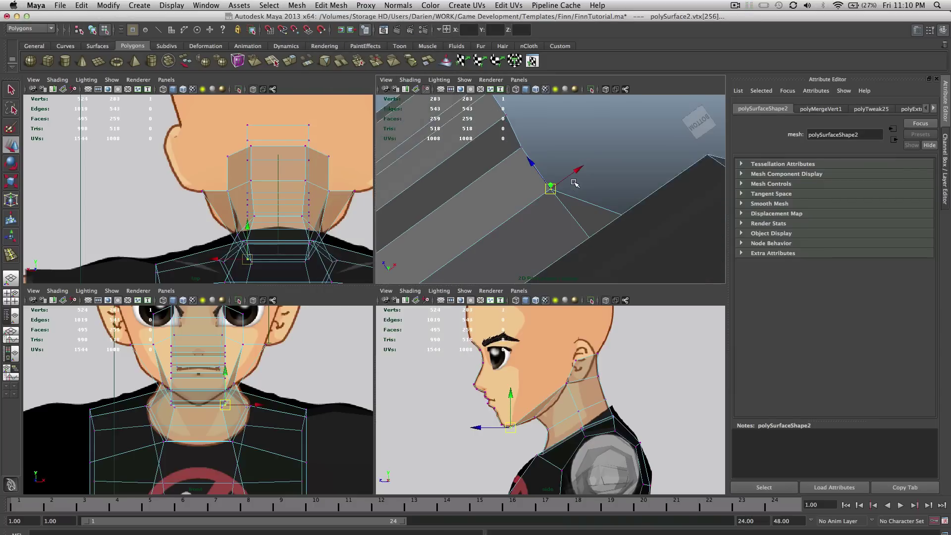
alt+drag(575, 183, 539, 229)
click(355, 5)
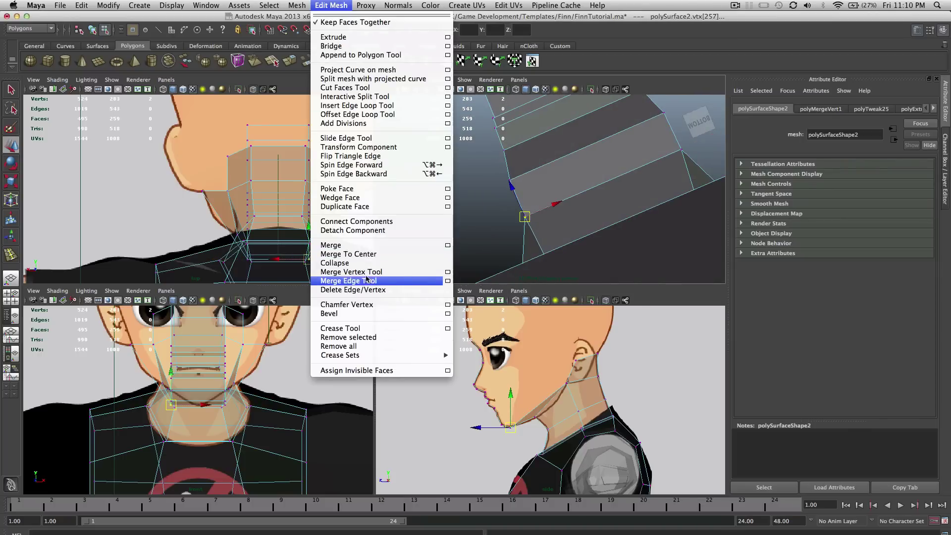
click(357, 251)
Select the two outer side vertices halfway up the back of the neck and scale them slightly outward.
alt+drag(606, 177, 534, 174)
scroll(535, 148, up, 3)
key(q)
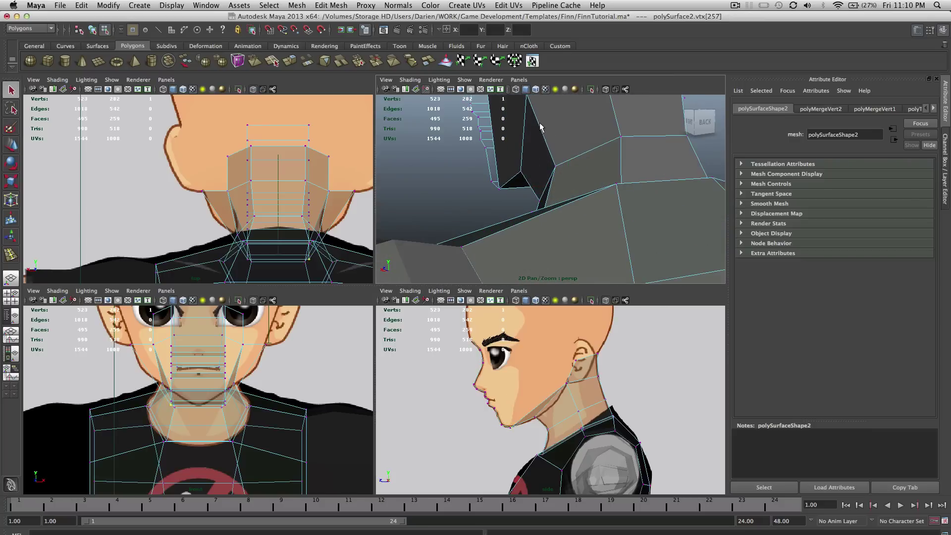
alt+middle_drag(540, 128, 541, 183)
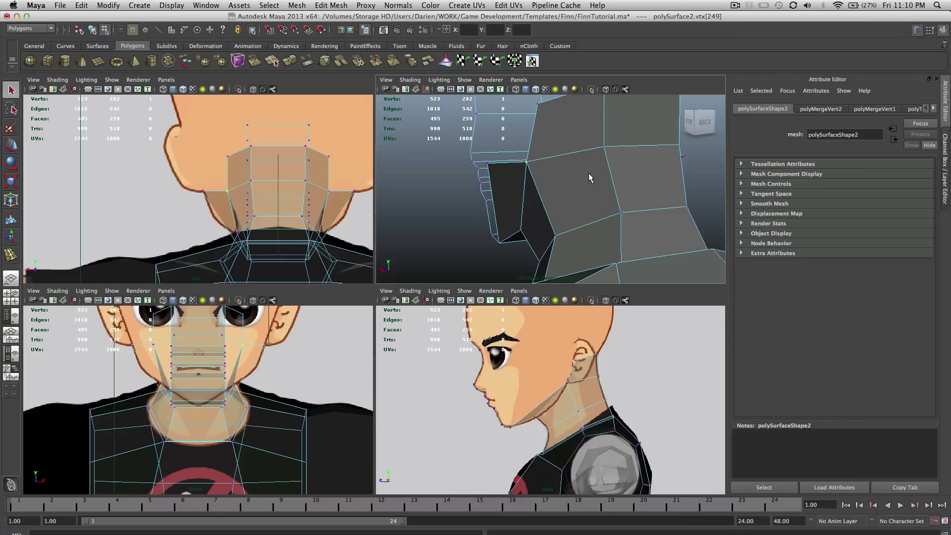
alt+drag(588, 173, 575, 190)
shift+click(584, 190)
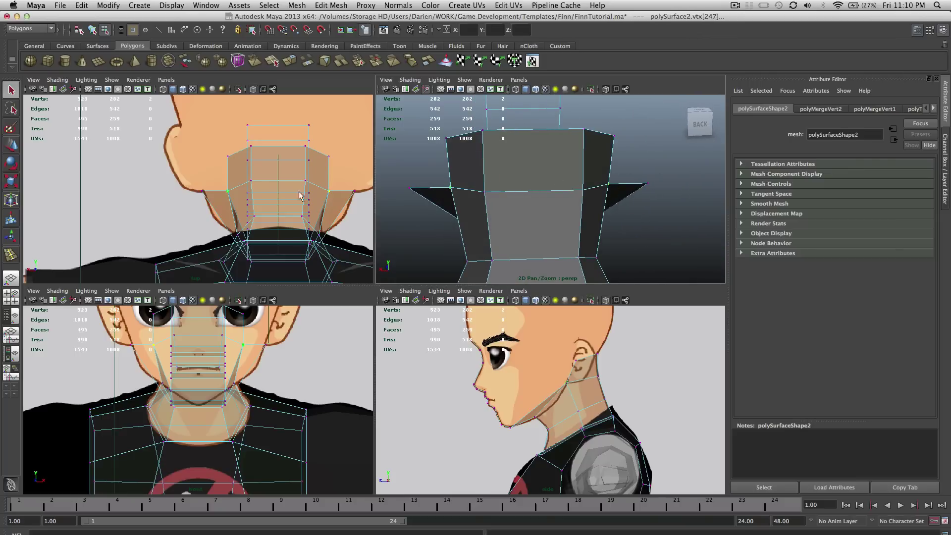
key(w)
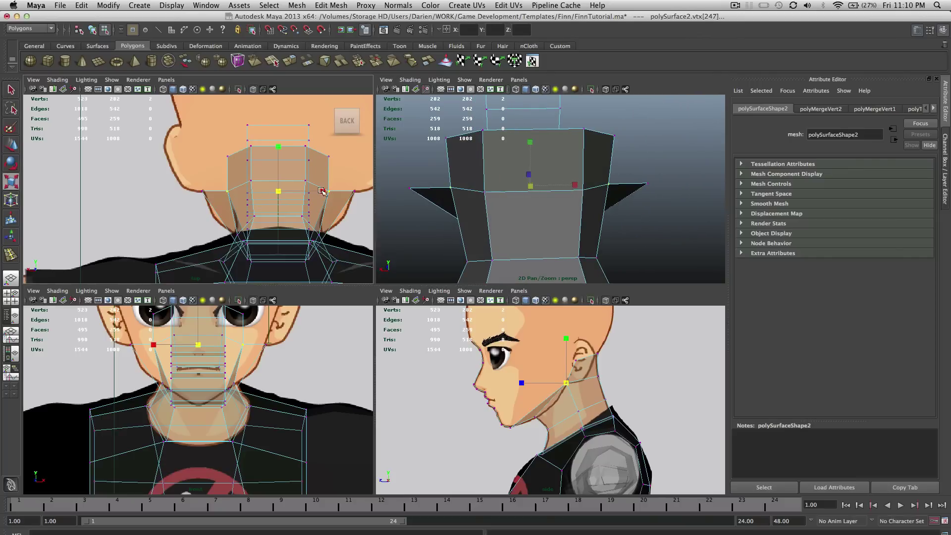
drag(322, 191, 336, 193)
alt+drag(476, 184, 449, 173)
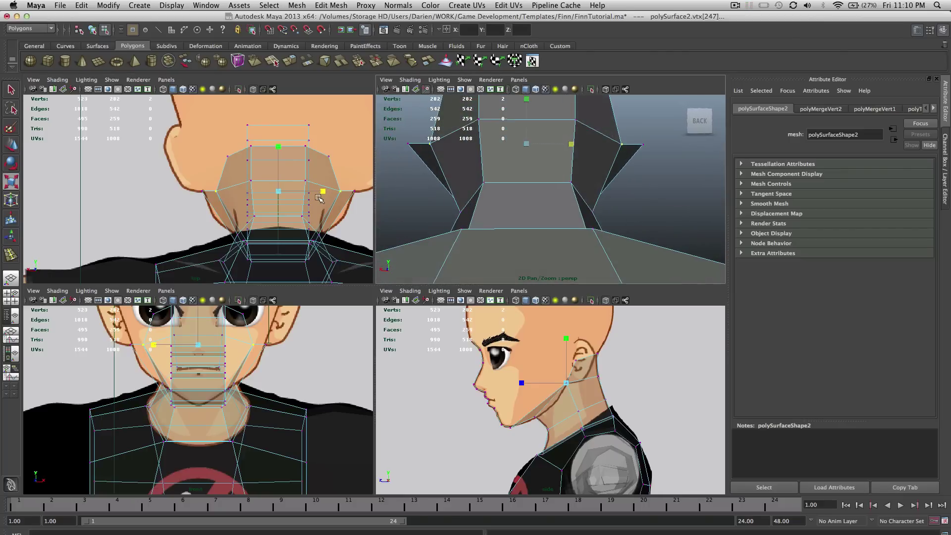
drag(319, 190, 318, 191)
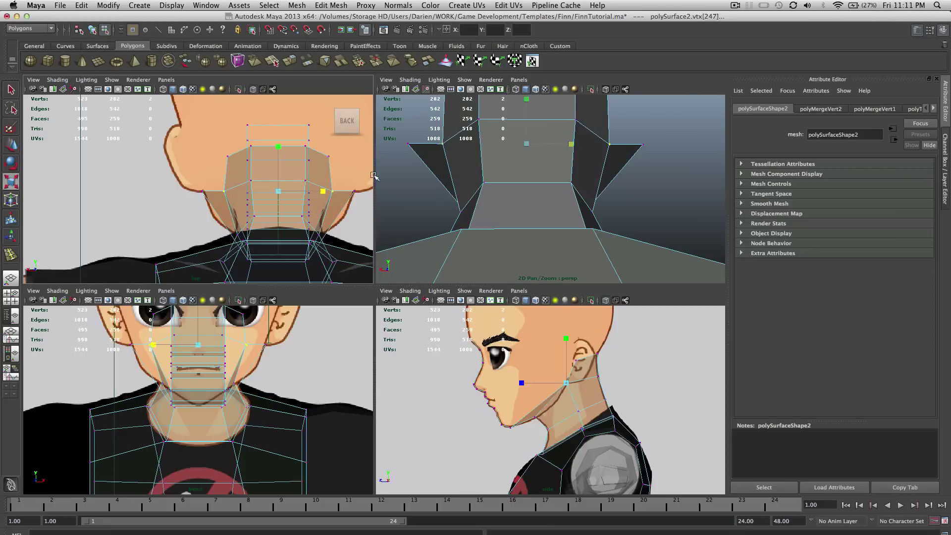
Move the two outer mid-neck side vertices down slightly.
alt+drag(513, 158, 492, 157)
key(w)
key(r)
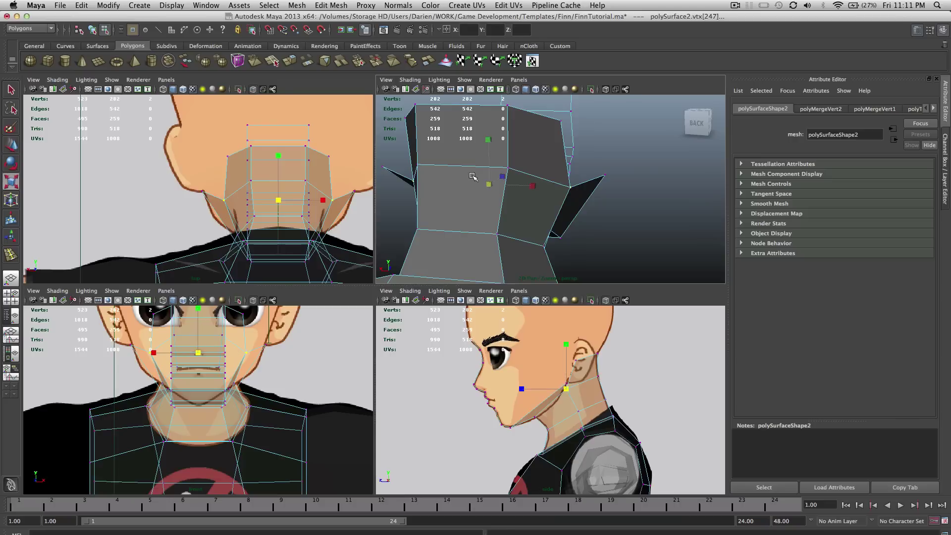
Select the two uppermost outer vertices of the neck sides and scale them outward to the ears in the back reference.
alt+drag(528, 184, 633, 187)
key(q)
click(228, 157)
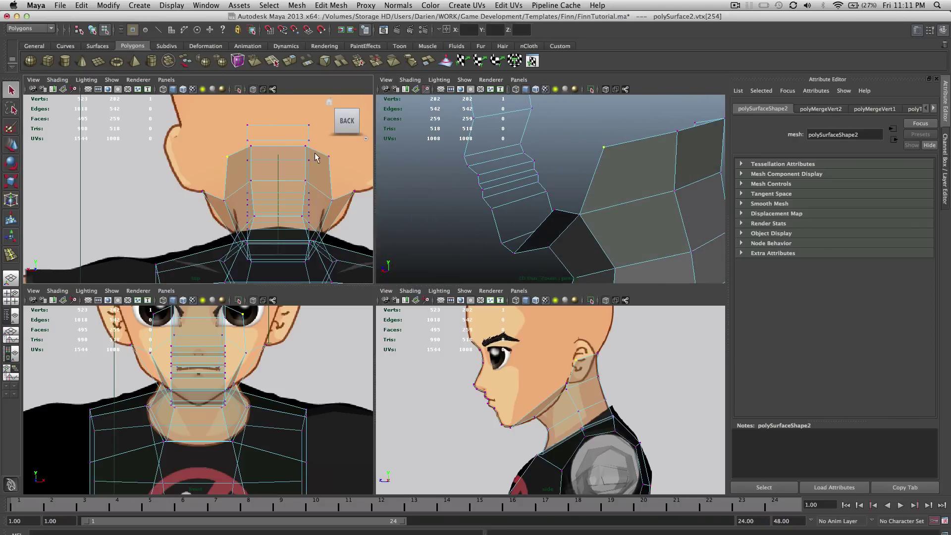
key(w)
alt+drag(483, 163, 418, 171)
click(330, 155)
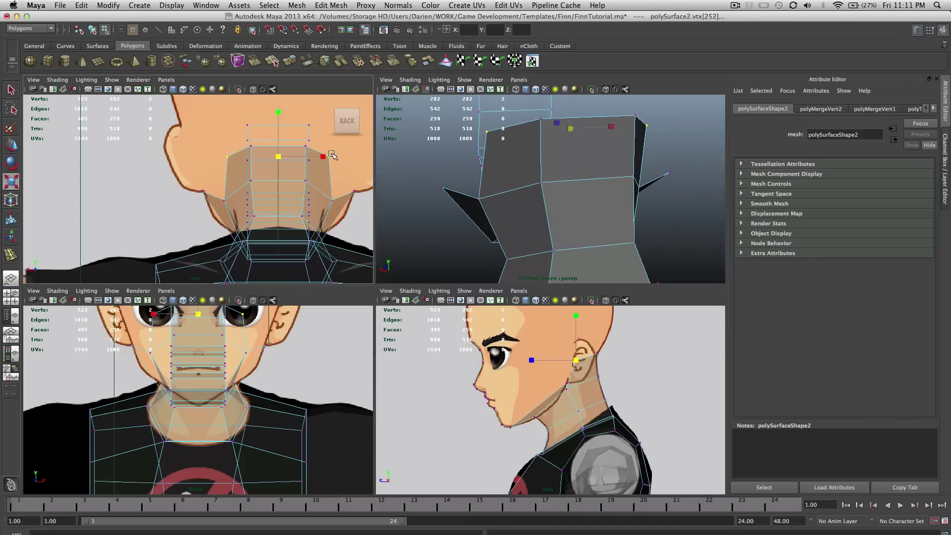
scroll(537, 146, up, 5)
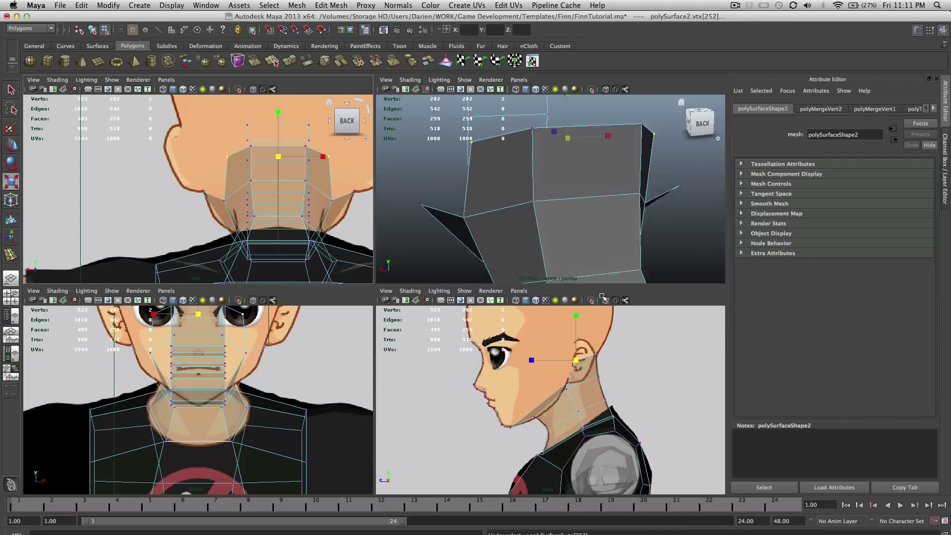
click(582, 378)
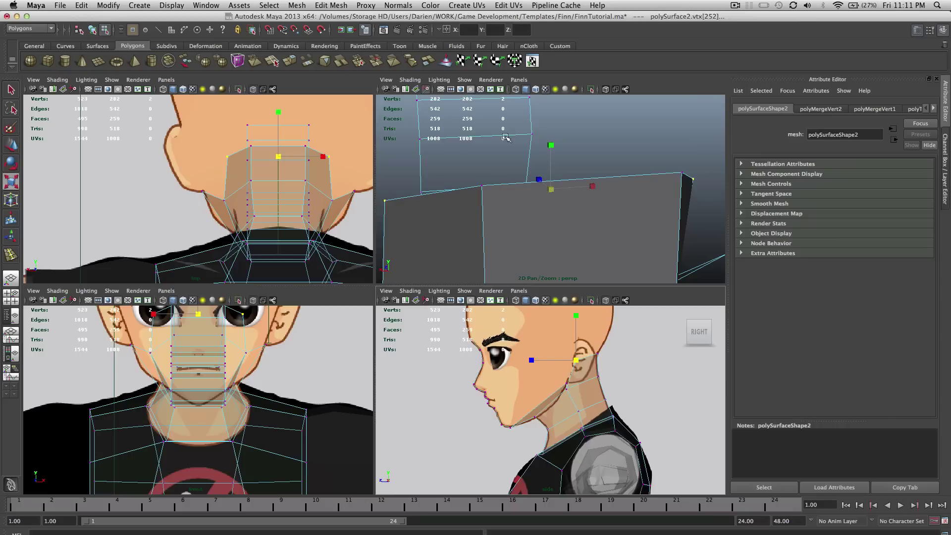
scroll(255, 157, down, 5)
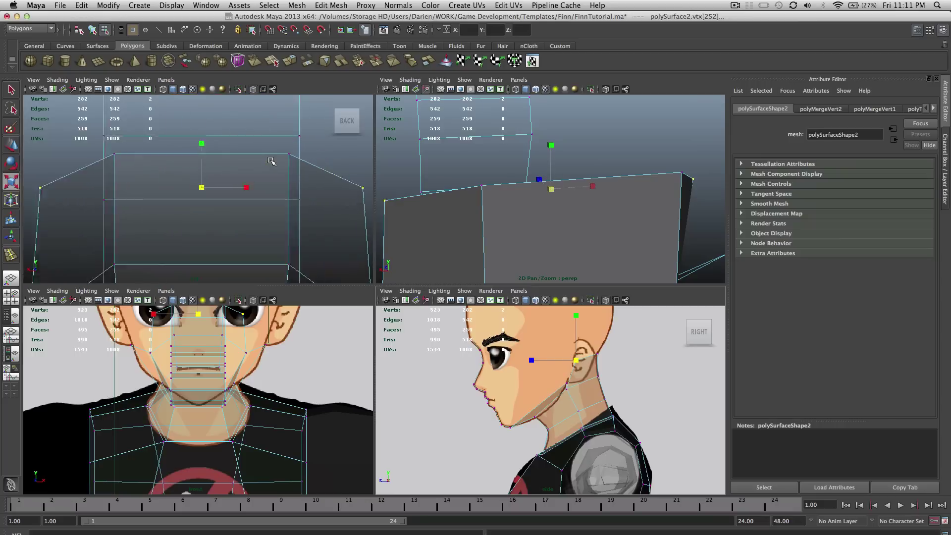
drag(243, 190, 272, 193)
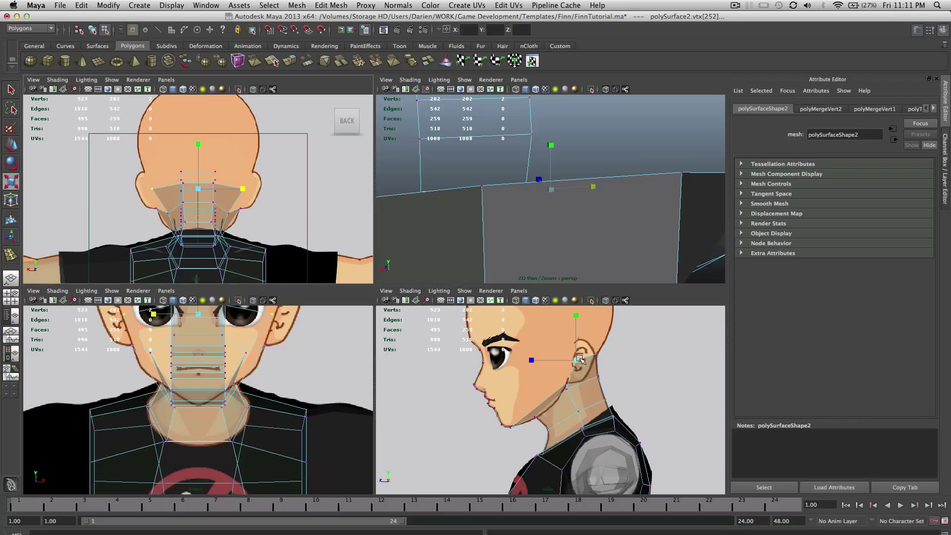
key(z)
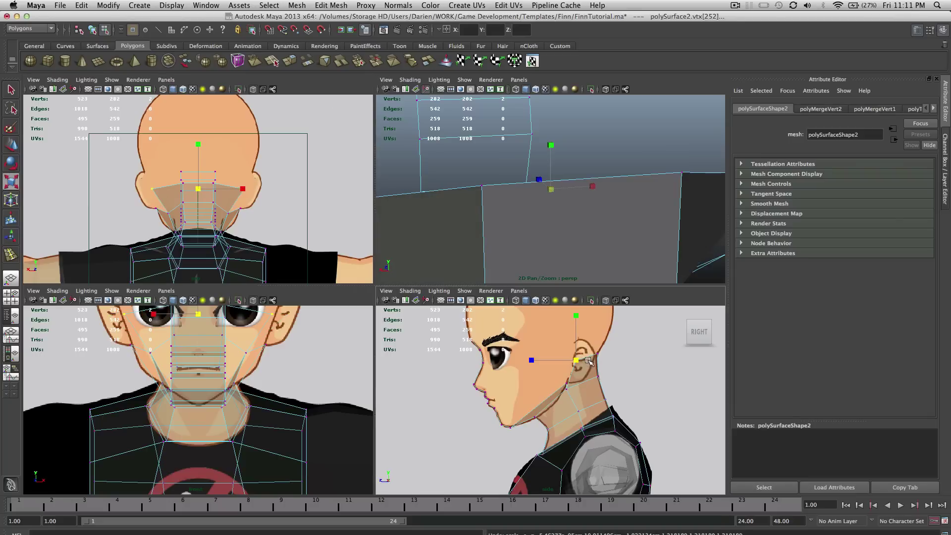
key(w)
drag(578, 361, 590, 361)
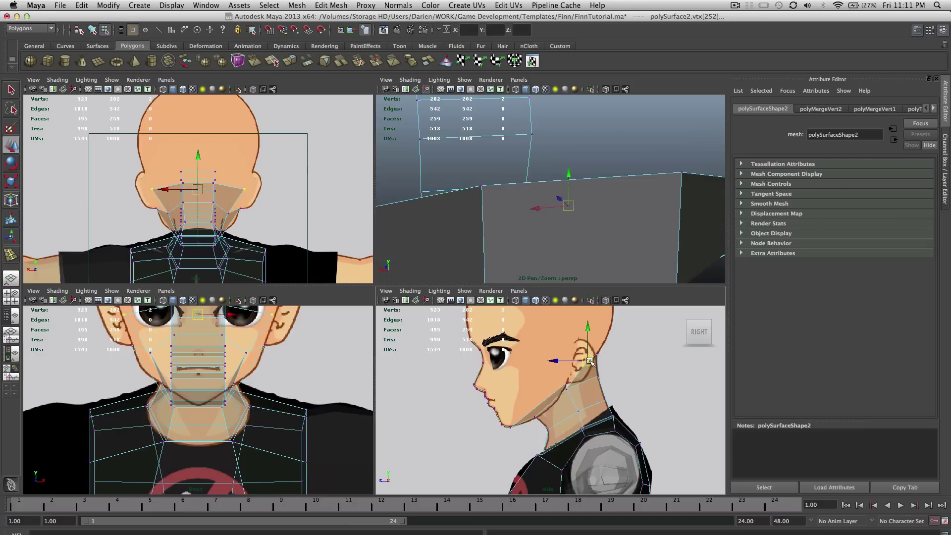
key(z)
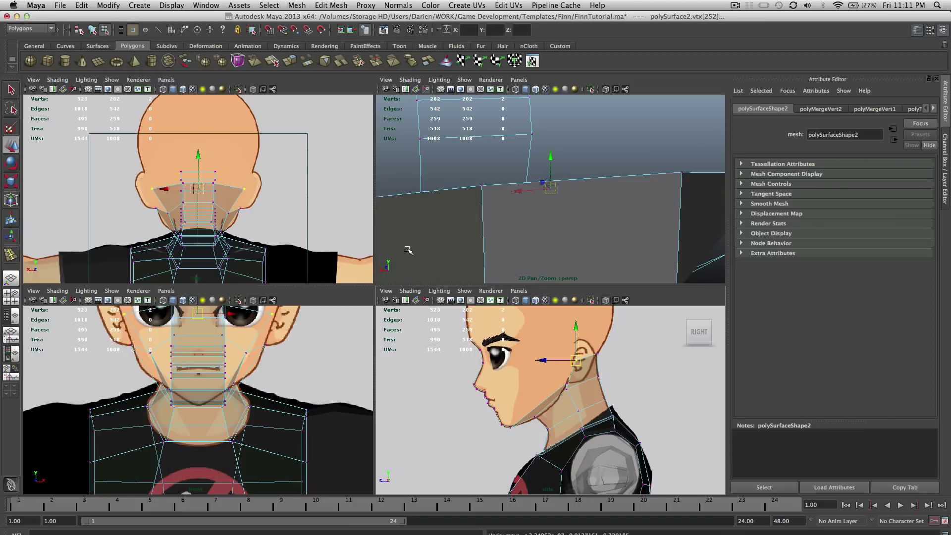
Turn off X-Ray shading in the back view and scale the two outer mid-neck side vertices slightly inward.
alt+drag(509, 184, 516, 154)
key(q)
scroll(589, 220, down, 6)
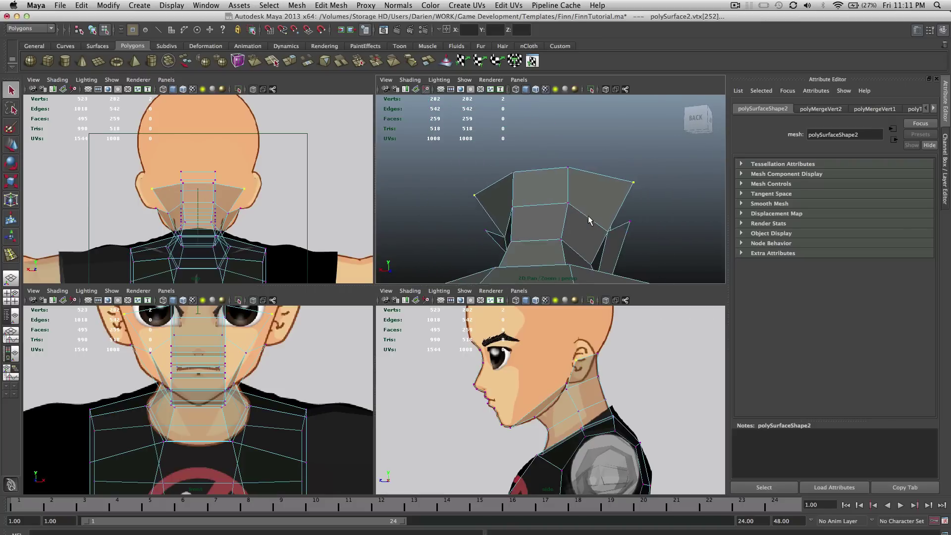
mouse_move(600, 225)
alt+mouse_down()
mouse_move(612, 238)
mouse_move(597, 227)
alt+mouse_up()
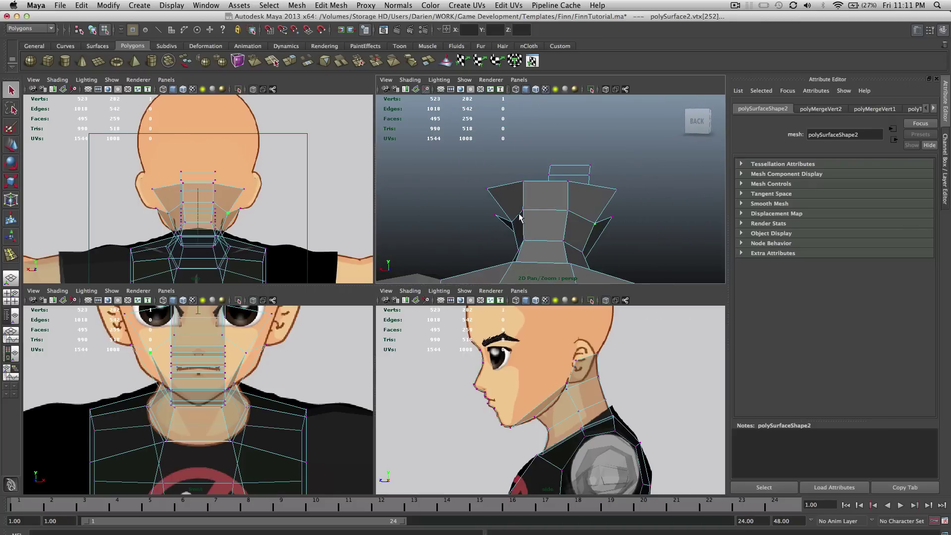
alt+drag(520, 218, 484, 227)
scroll(206, 263, up, 10)
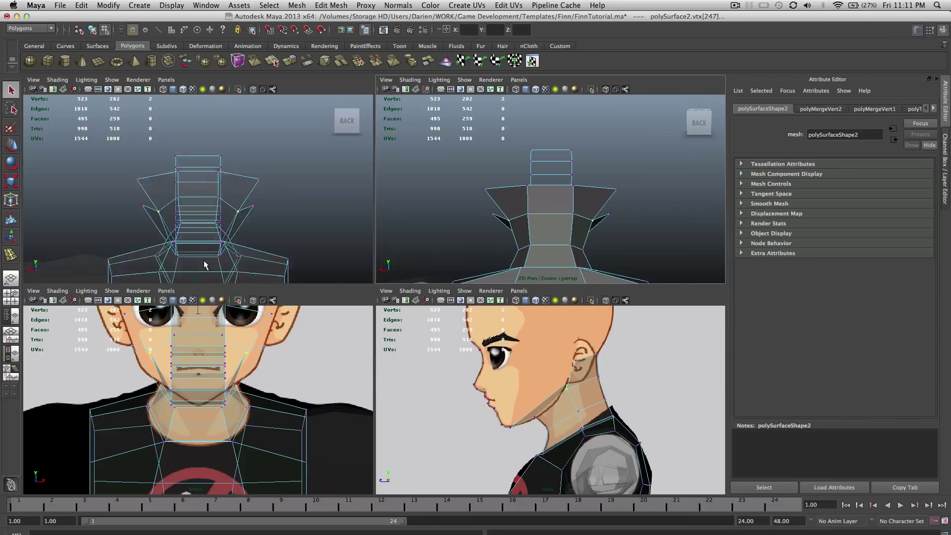
scroll(211, 249, down, 5)
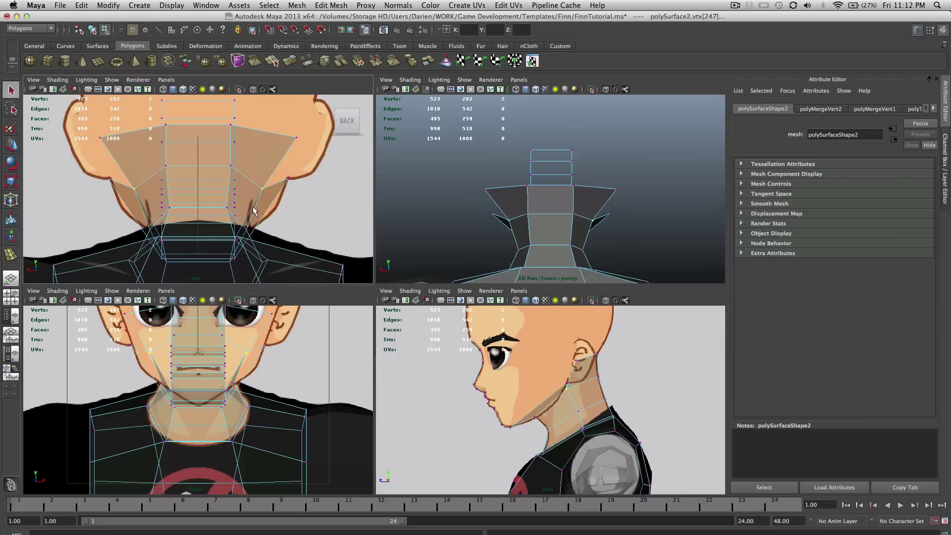
click(57, 79)
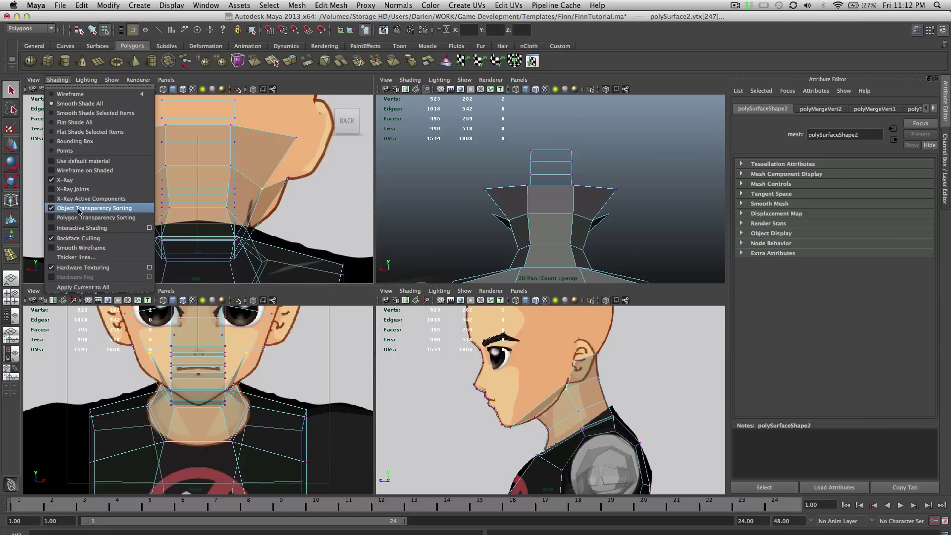
click(72, 185)
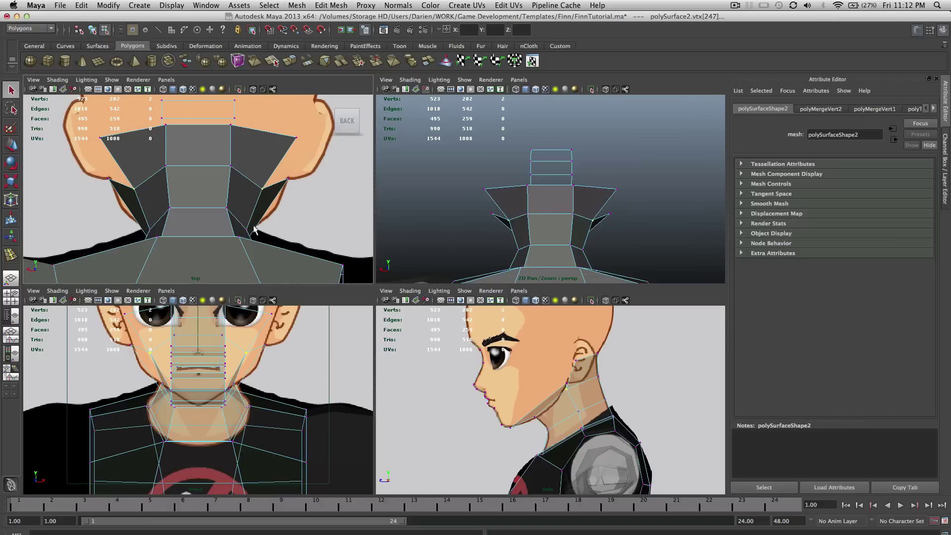
key(r)
drag(243, 189, 242, 190)
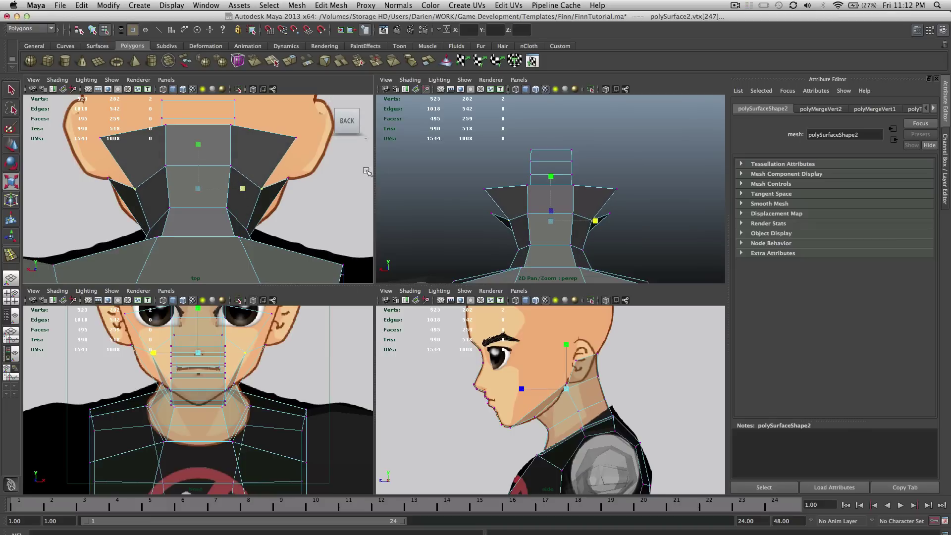
Select the two outer mid-neck side vertices at the jaw corners and move them down slightly toward the jaw line in the side reference.
alt+drag(597, 204, 565, 204)
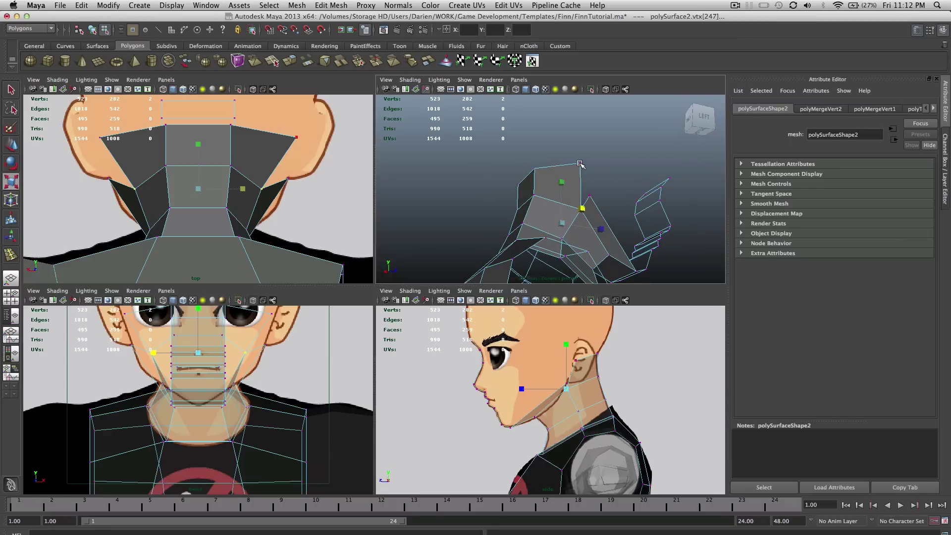
alt+drag(588, 197, 629, 211)
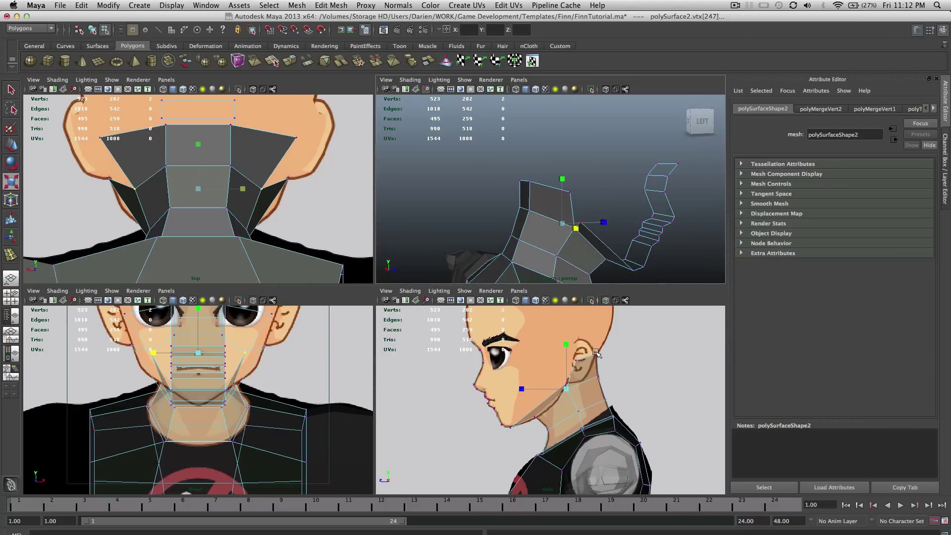
scroll(619, 250, up, 4)
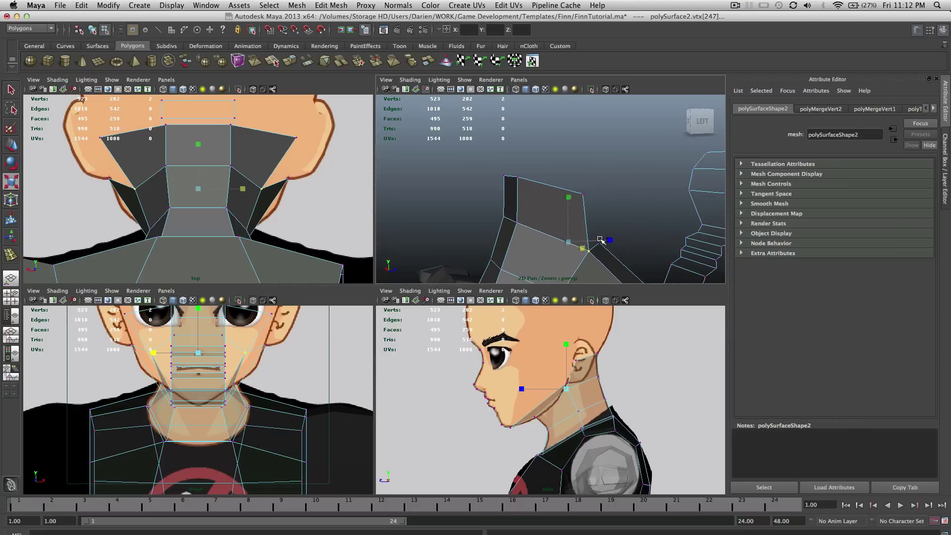
key(q)
click(593, 238)
alt+drag(591, 239, 552, 238)
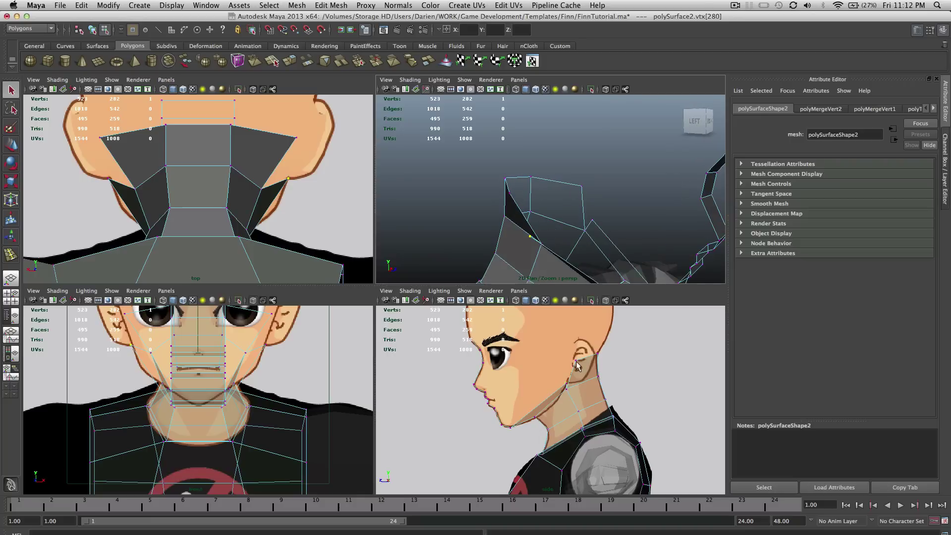
key(f)
drag(508, 375, 549, 407)
key(f)
key(w)
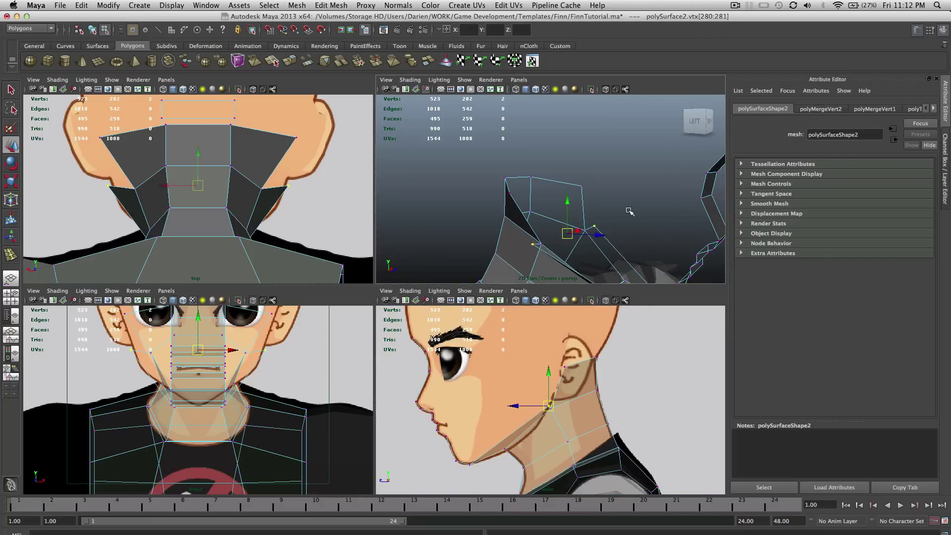
Examine the neck sides, jaw corners and face strip from several angles in the perspective view.
alt+drag(631, 212, 616, 208)
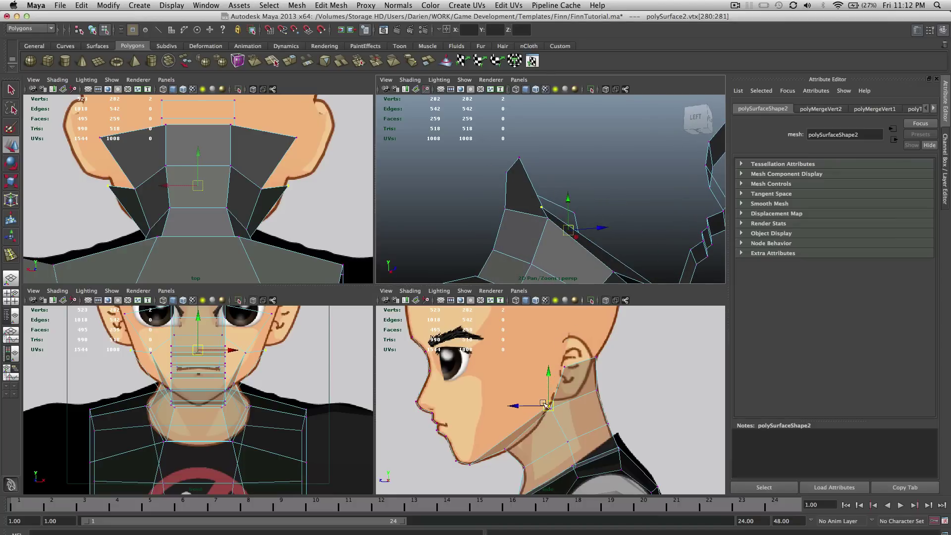
alt+right_drag(590, 231, 576, 225)
alt+drag(575, 225, 566, 202)
alt+right_drag(567, 203, 599, 196)
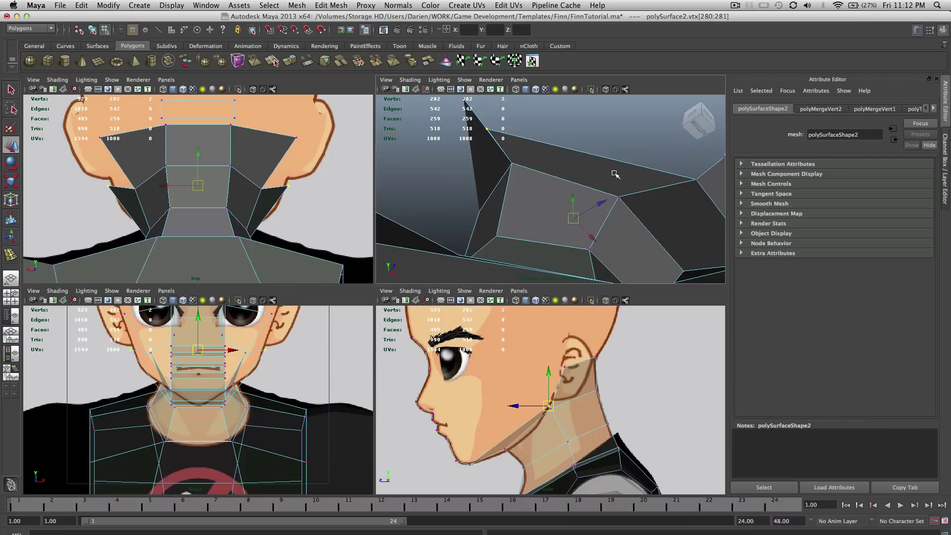
alt+drag(654, 179, 584, 195)
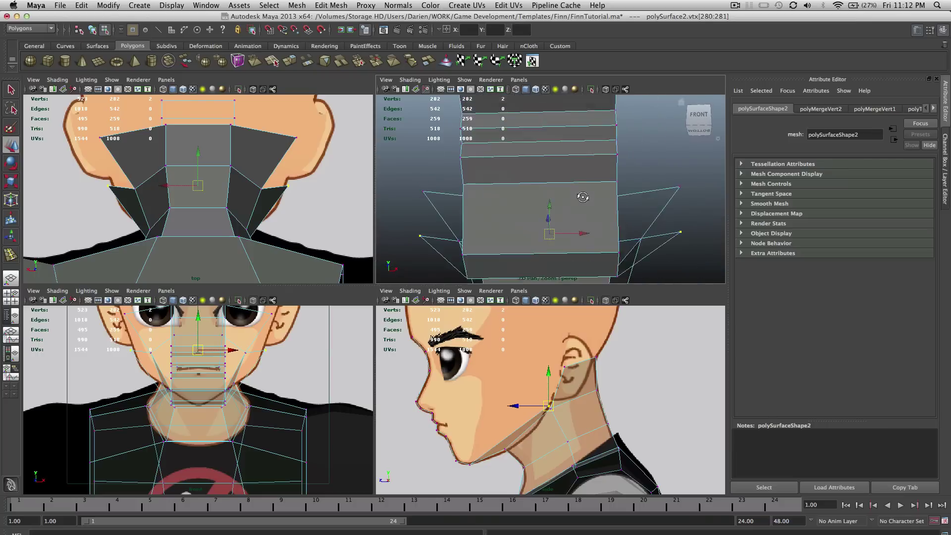
alt+right_drag(584, 195, 585, 207)
alt+drag(585, 207, 565, 216)
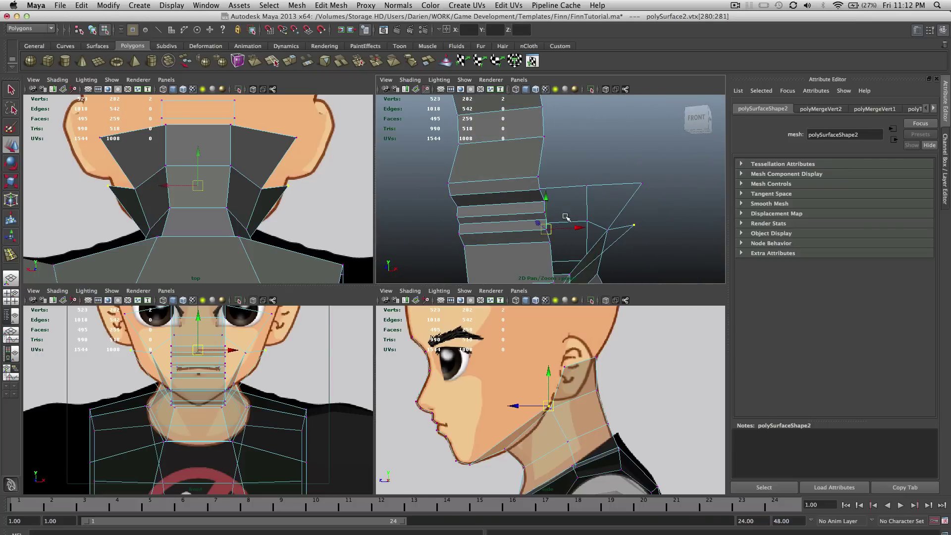
alt+drag(566, 217, 563, 212)
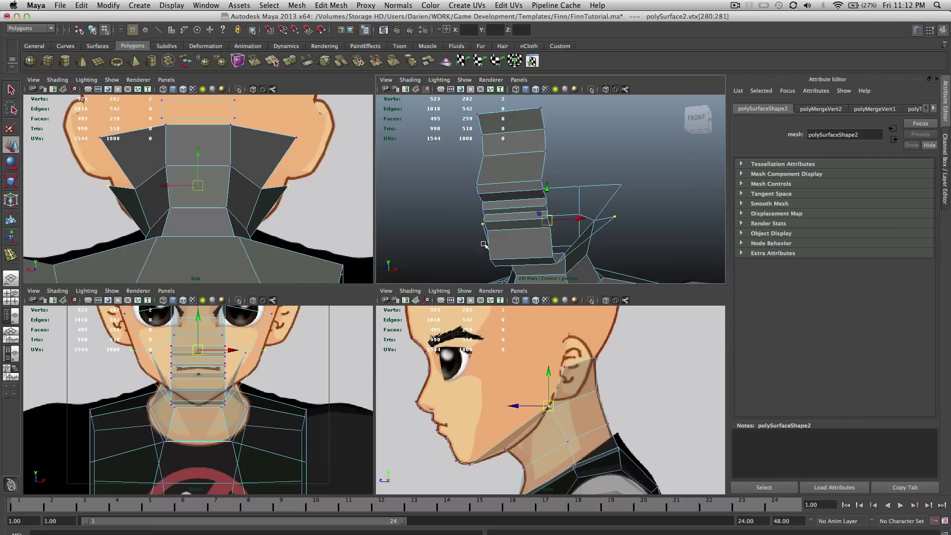
alt+drag(545, 168, 494, 218)
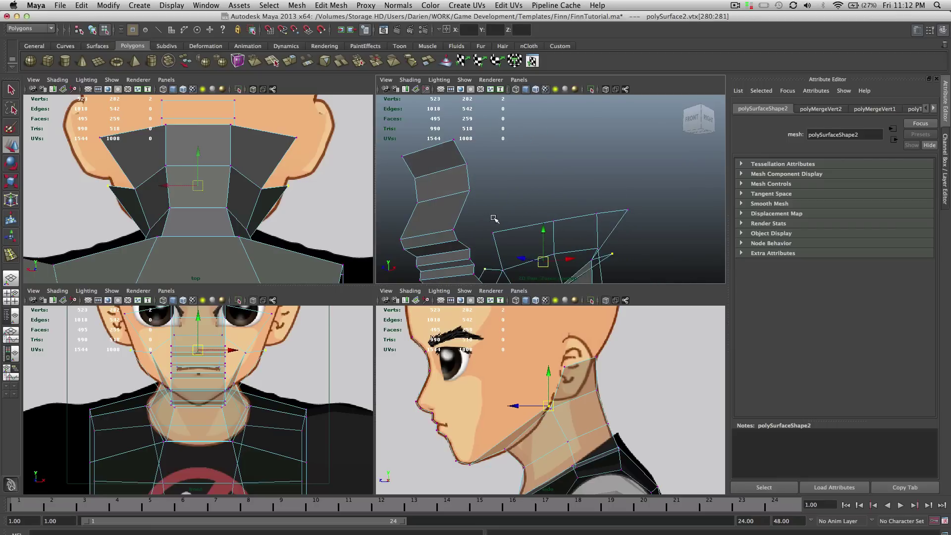
Select the four nose-tip vertices and scale them inward horizontally to the width of the nose tip in the front reference.
drag(413, 397, 440, 409)
key(f)
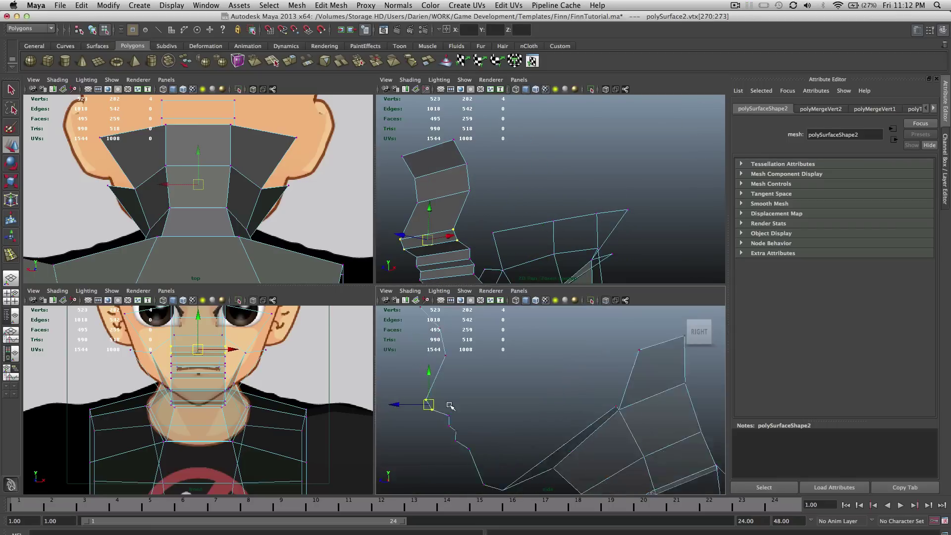
scroll(468, 400, down, 2)
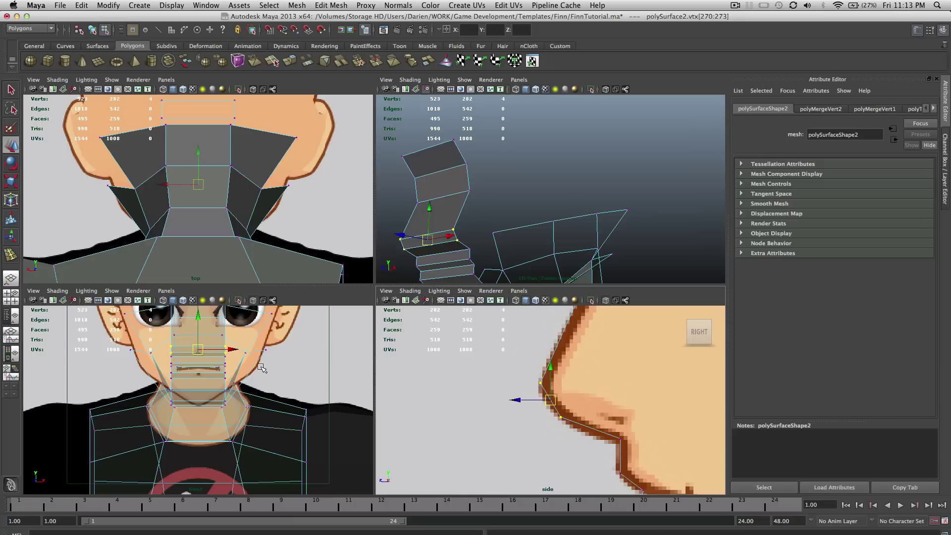
scroll(261, 407, up, 4)
scroll(261, 407, up, 3)
key(r)
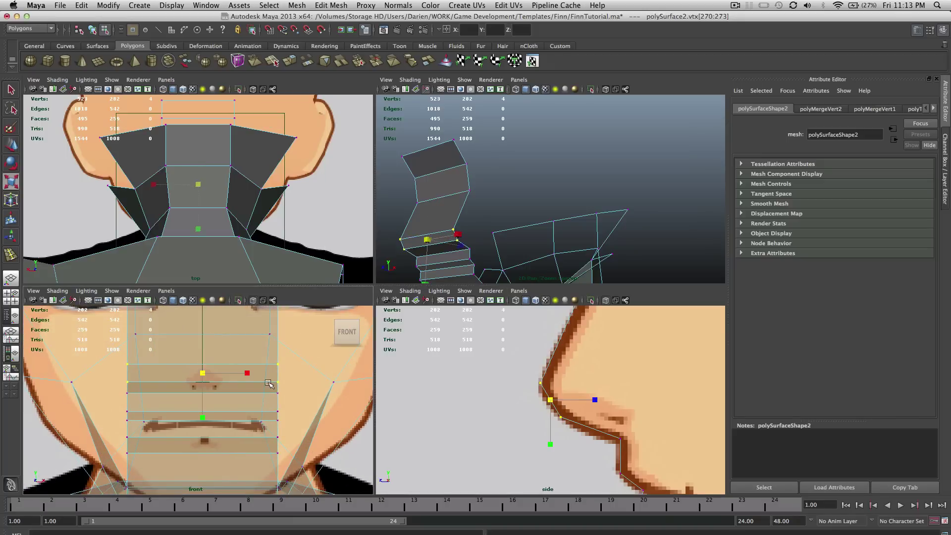
drag(247, 372, 213, 373)
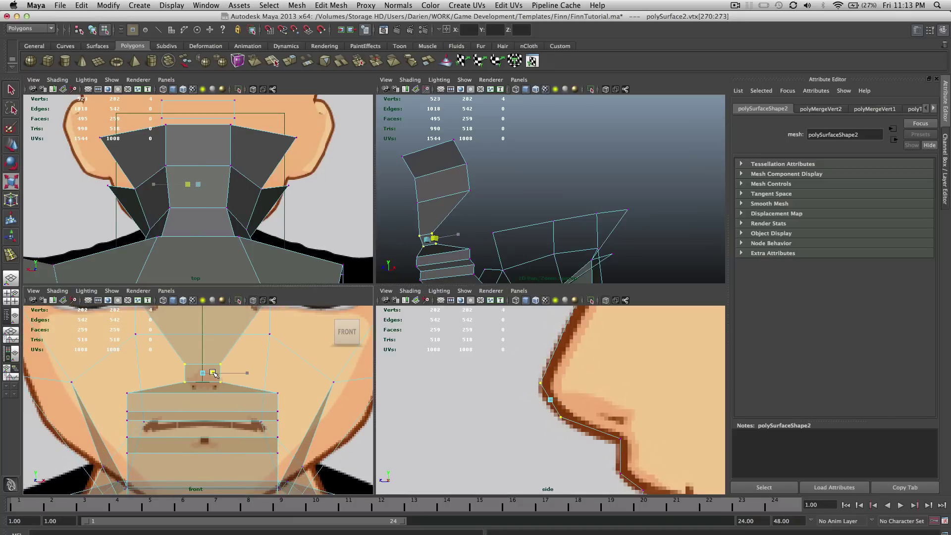
scroll(234, 375, up, 2)
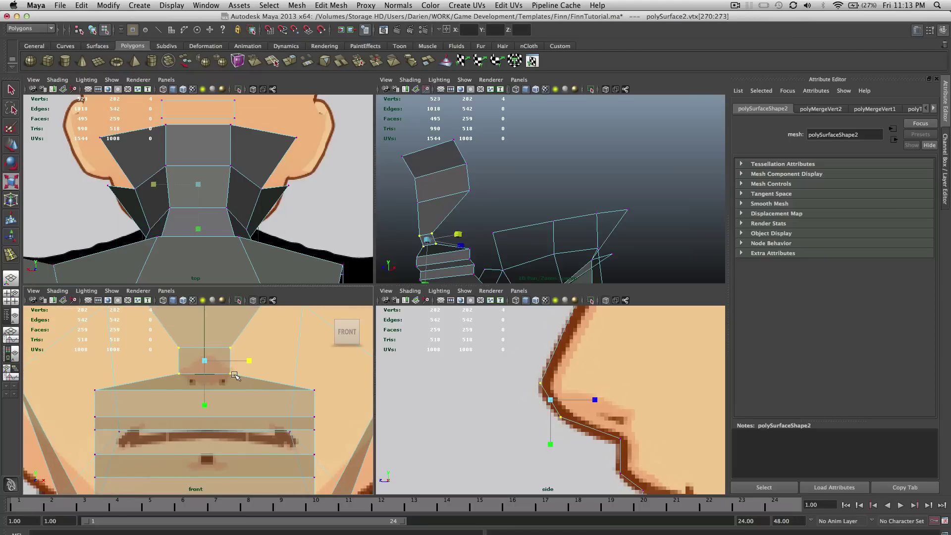
drag(251, 363, 228, 362)
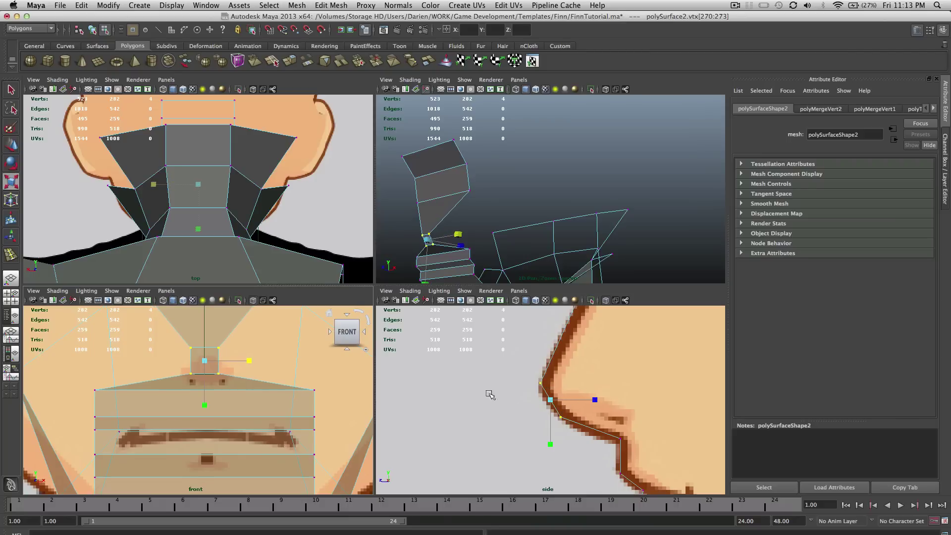
Move the nose-tip vertices slightly up and back, center them on the nose in the front reference, and narrow them a little more.
key(r)
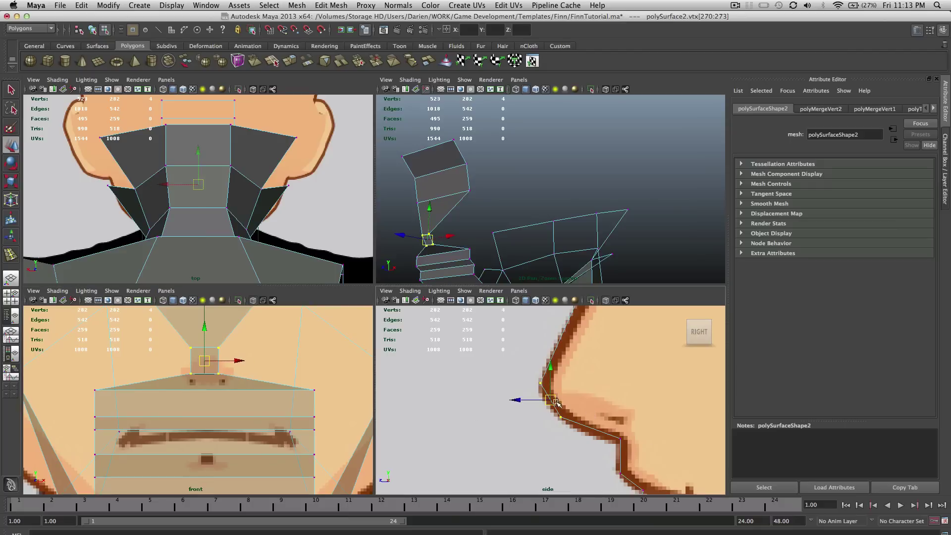
drag(557, 394, 558, 395)
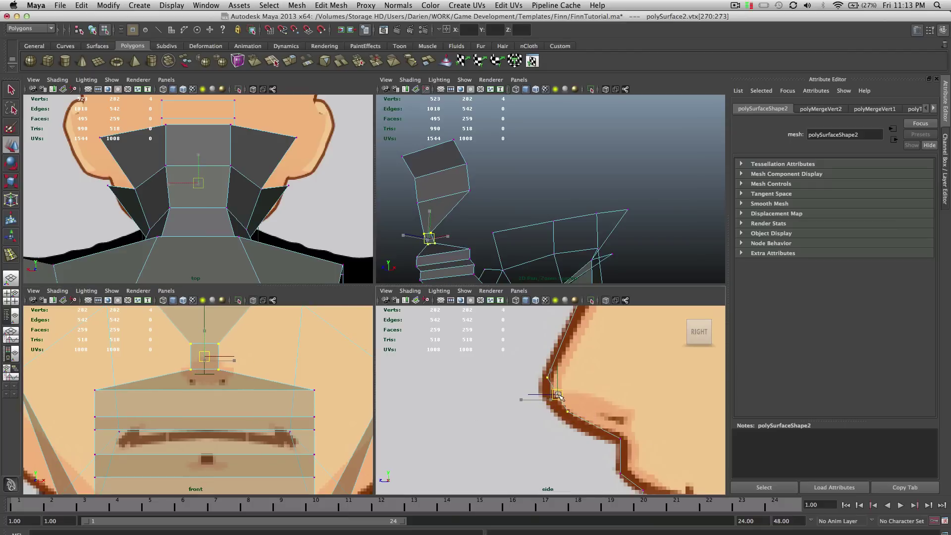
key(w)
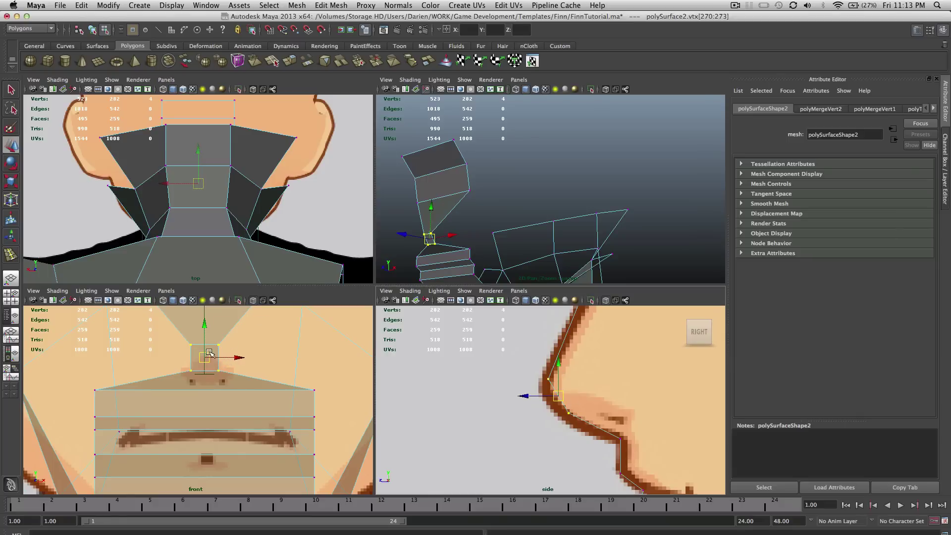
drag(208, 356, 208, 356)
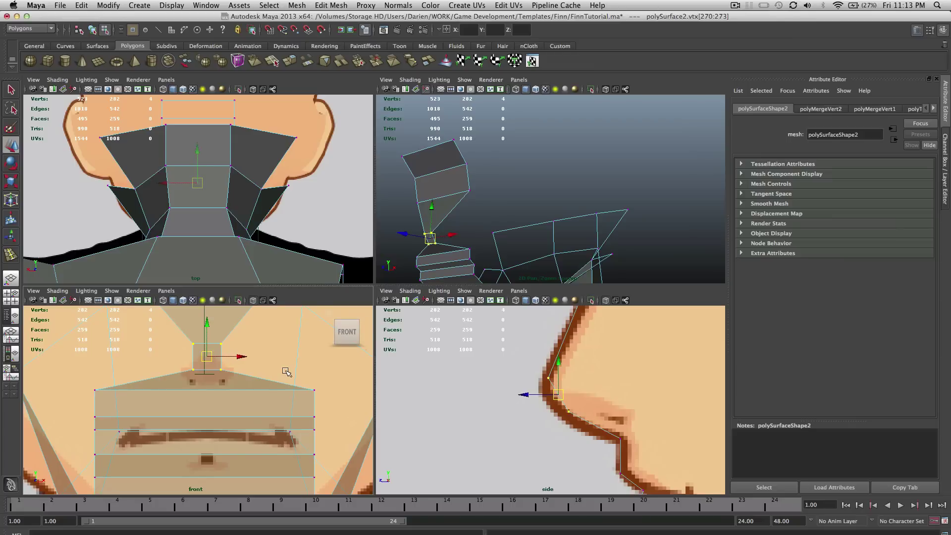
key(r)
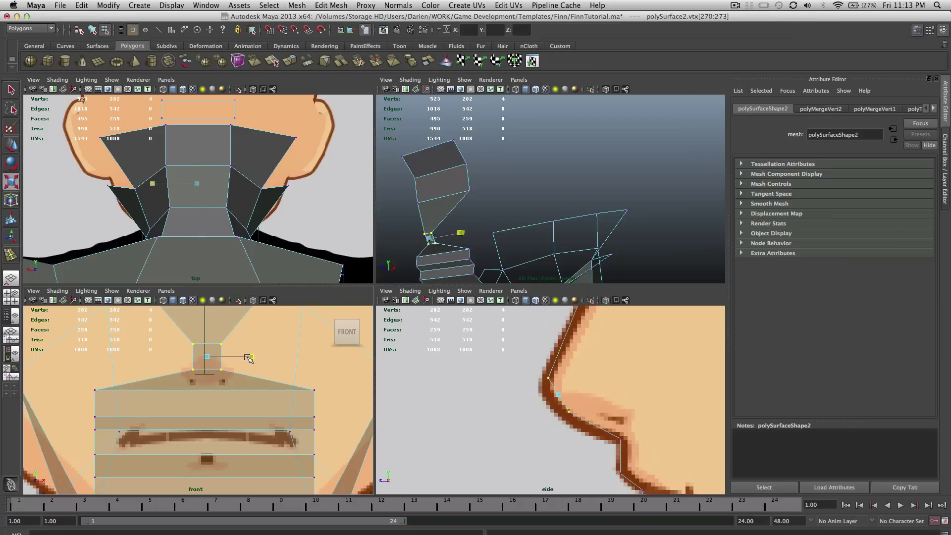
drag(248, 358, 252, 357)
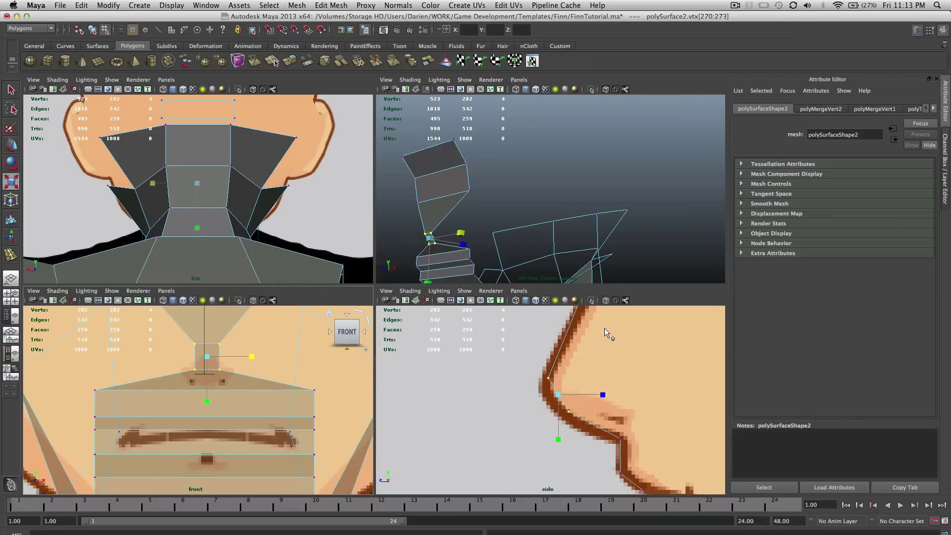
Select the four nose-bridge vertices between the eyes and scale them inward horizontally into a narrow strip.
scroll(604, 328, down, 5)
scroll(616, 312, up, 4)
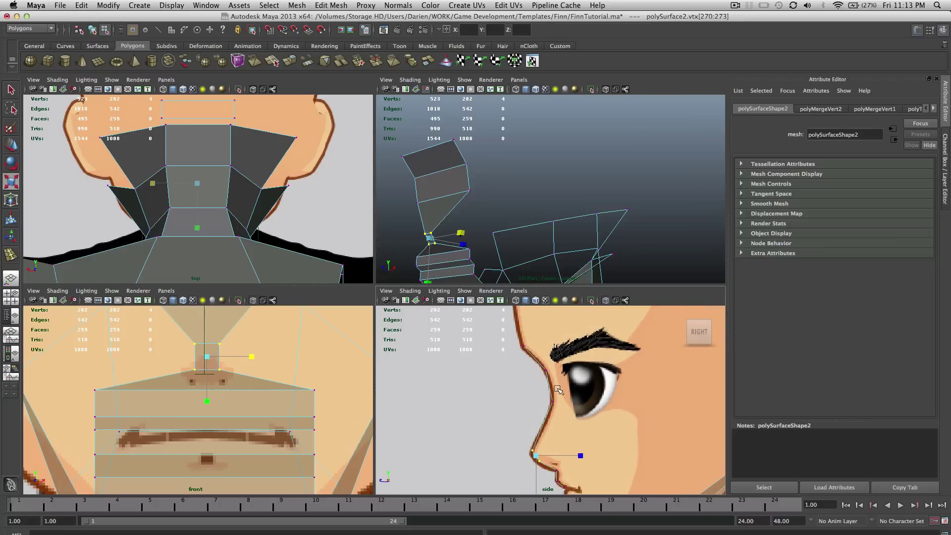
drag(558, 390, 549, 369)
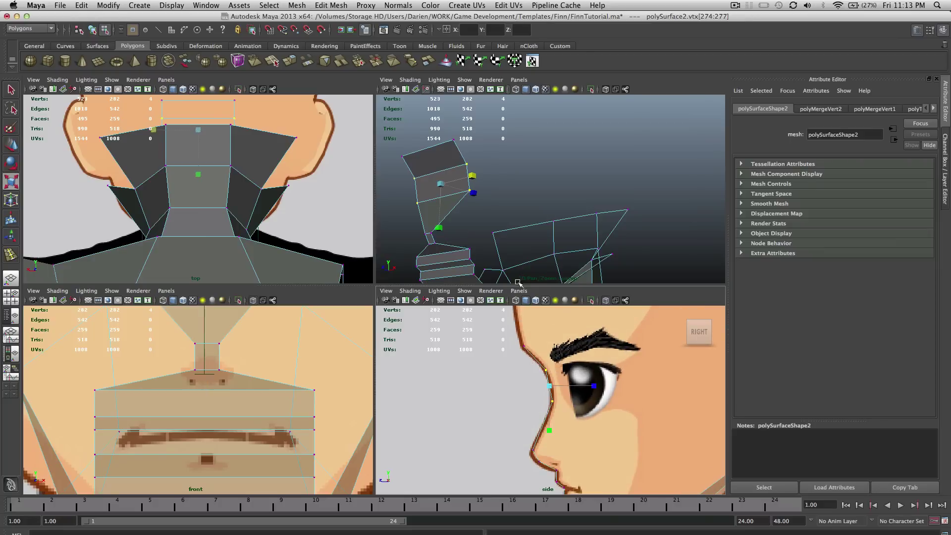
click(699, 119)
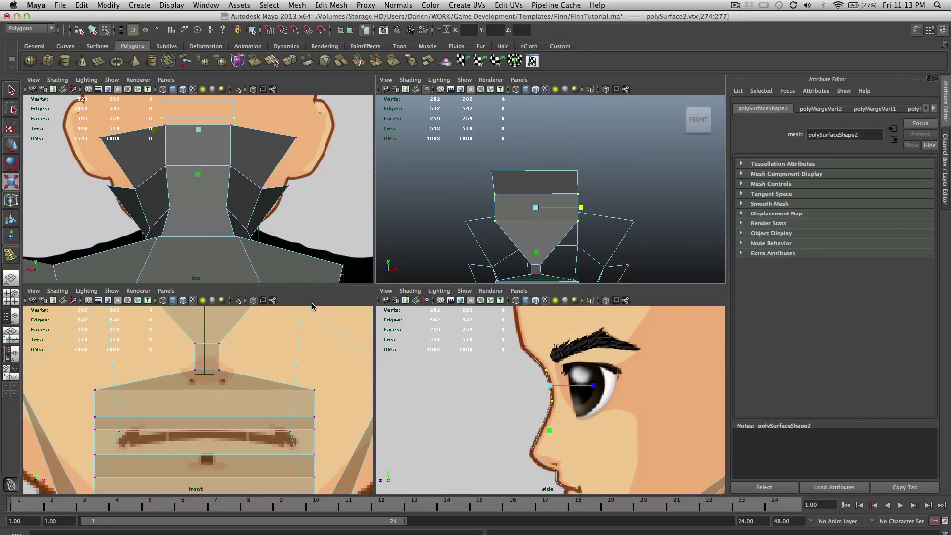
alt+middle_drag(278, 360, 278, 474)
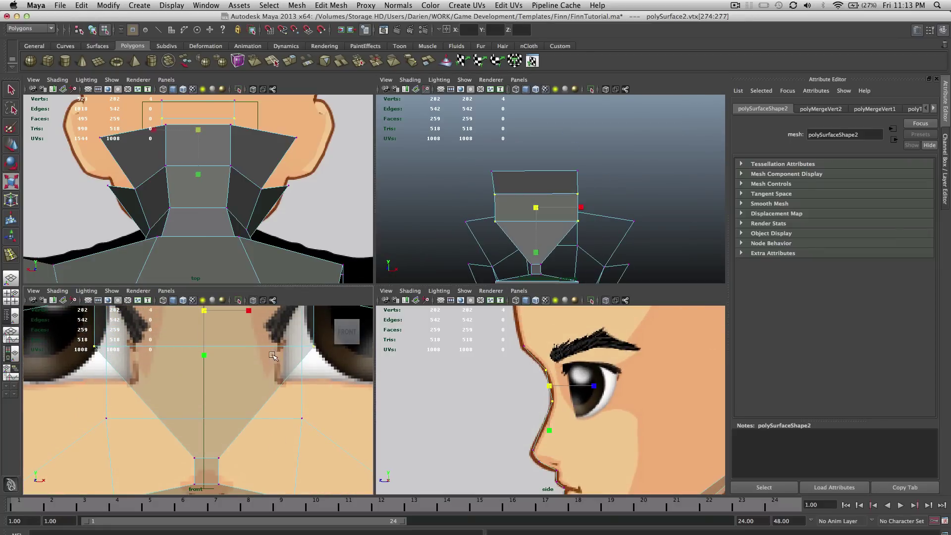
alt+middle_drag(272, 355, 272, 406)
drag(248, 362, 206, 363)
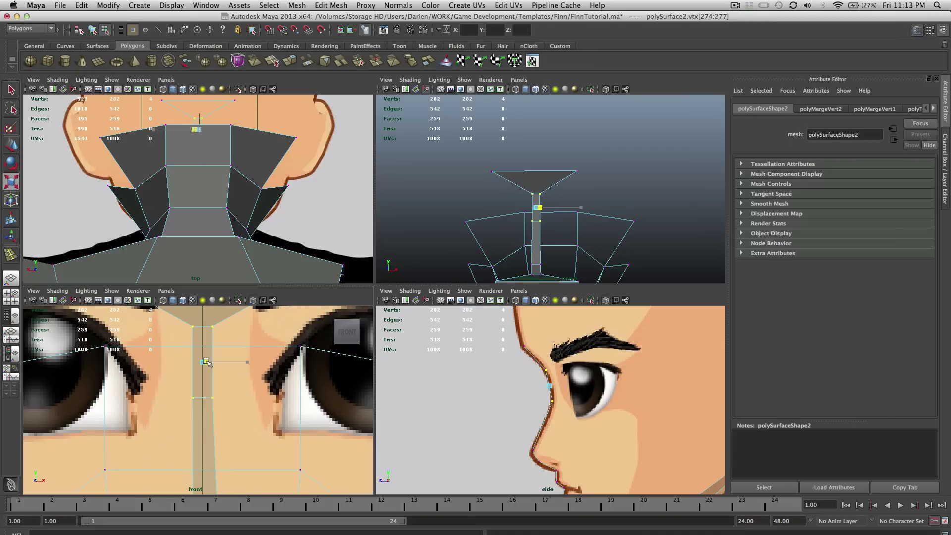
Select the two top vertices of the face strip between the eyebrows and scale them inward to slightly wider than the nose bridge.
scroll(213, 362, down, 5)
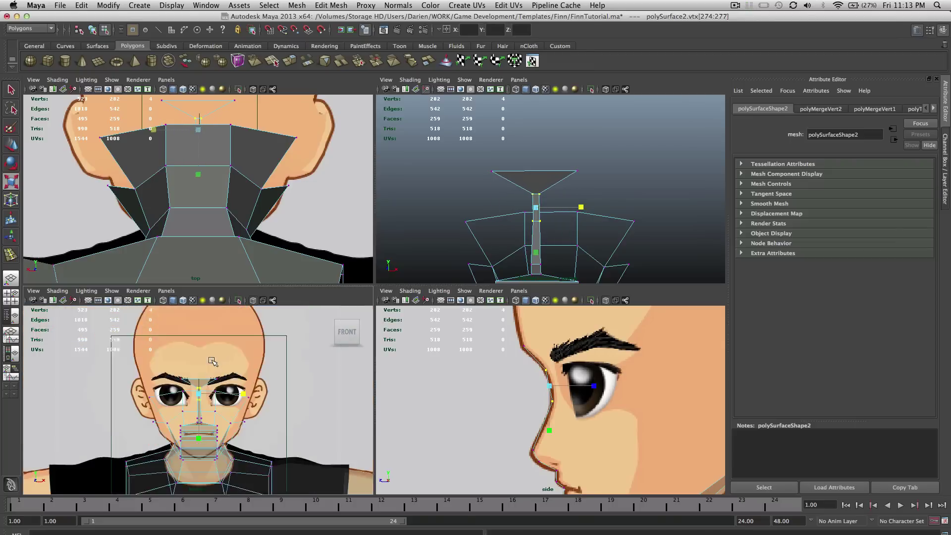
scroll(213, 362, up, 6)
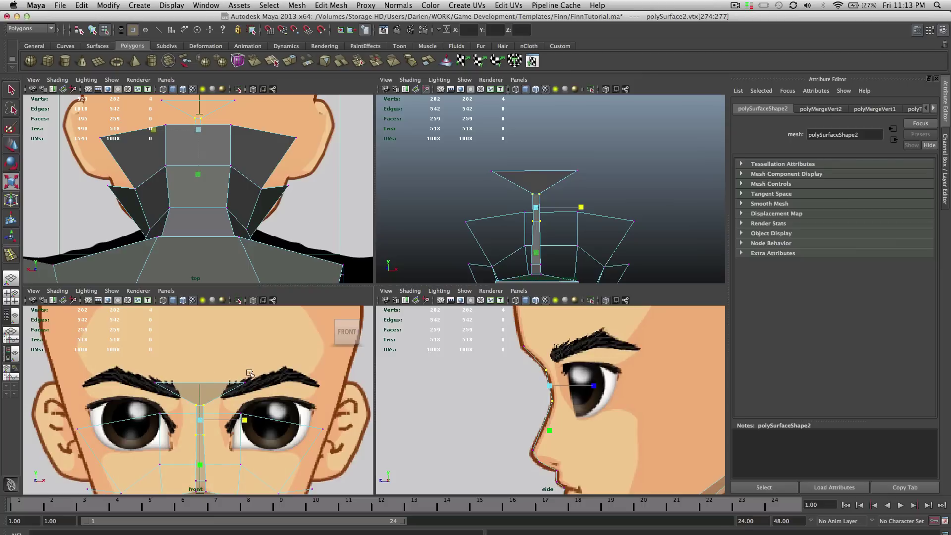
drag(249, 373, 135, 396)
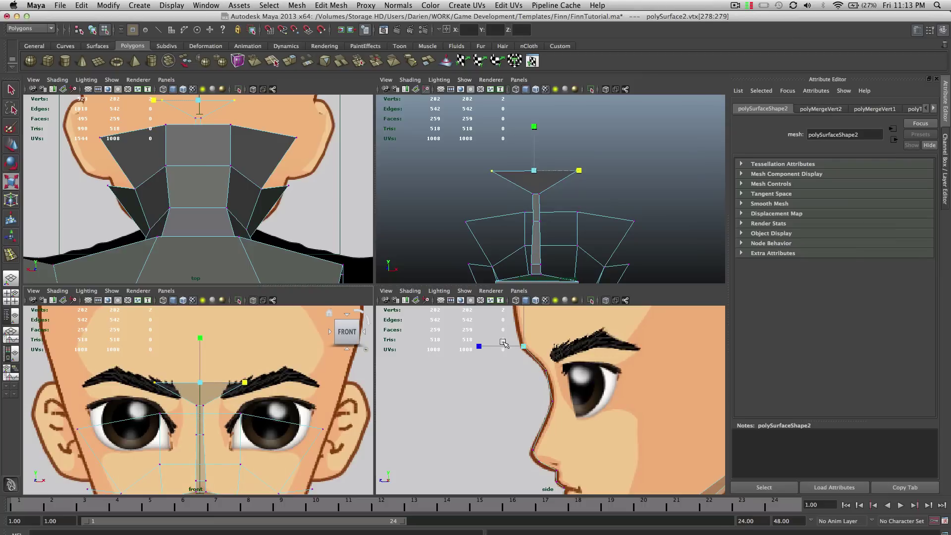
drag(247, 381, 208, 375)
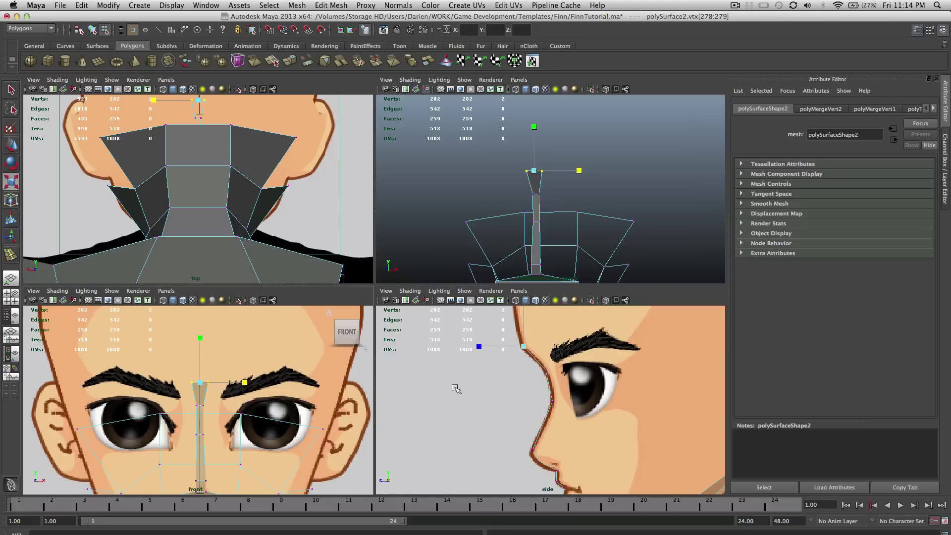
Switch the head mesh from vertex editing back to object mode, with the area between nose and upper lip in close-up.
scroll(588, 207, down, 5)
alt+drag(588, 207, 557, 212)
key(q)
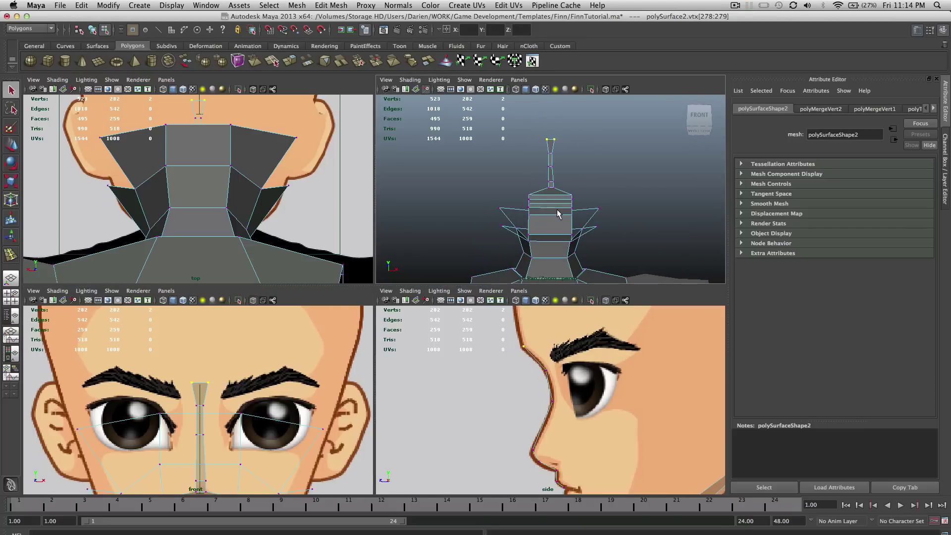
scroll(558, 214, up, 8)
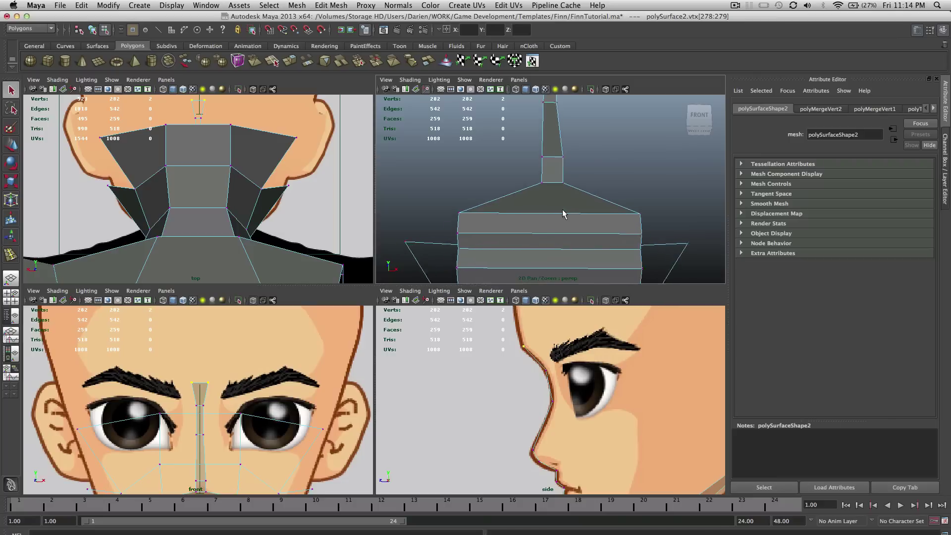
scroll(563, 214, up, 1)
key(F8)
scroll(583, 226, up, 1)
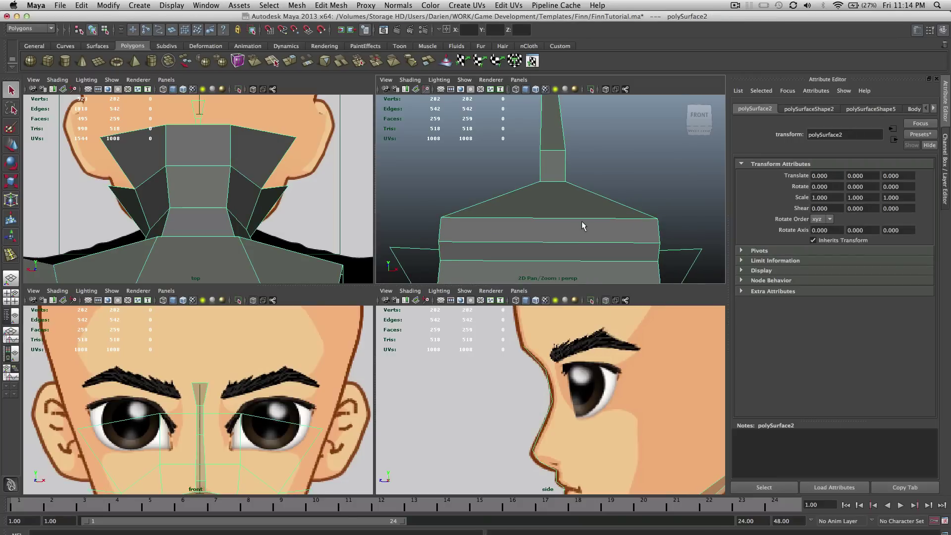
Insert a vertical edge loop down the middle of the head and body mesh and set its X position to 0.
scroll(583, 226, down, 8)
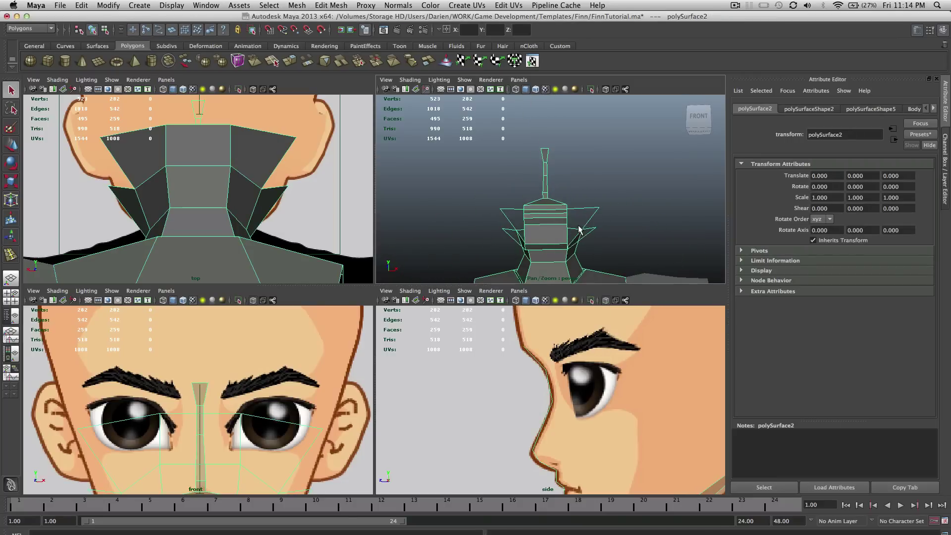
click(336, 5)
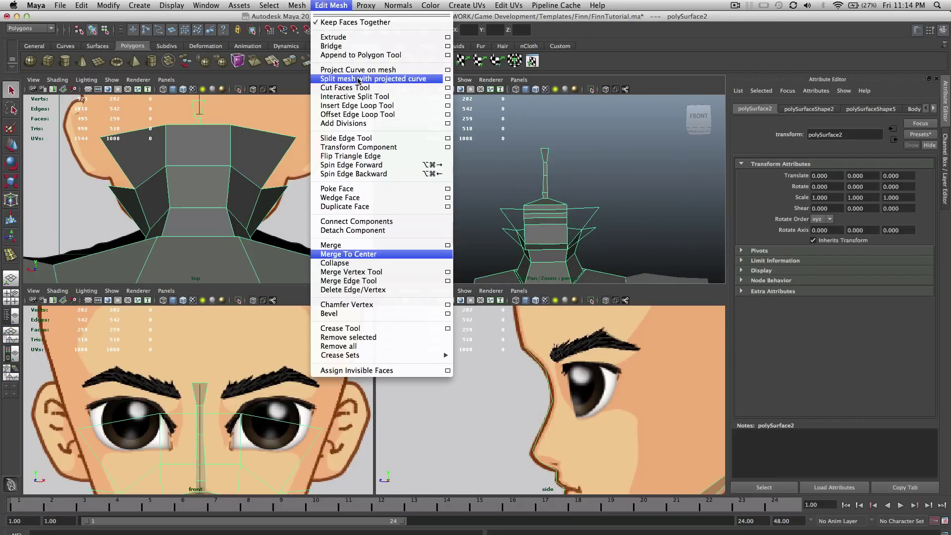
click(356, 105)
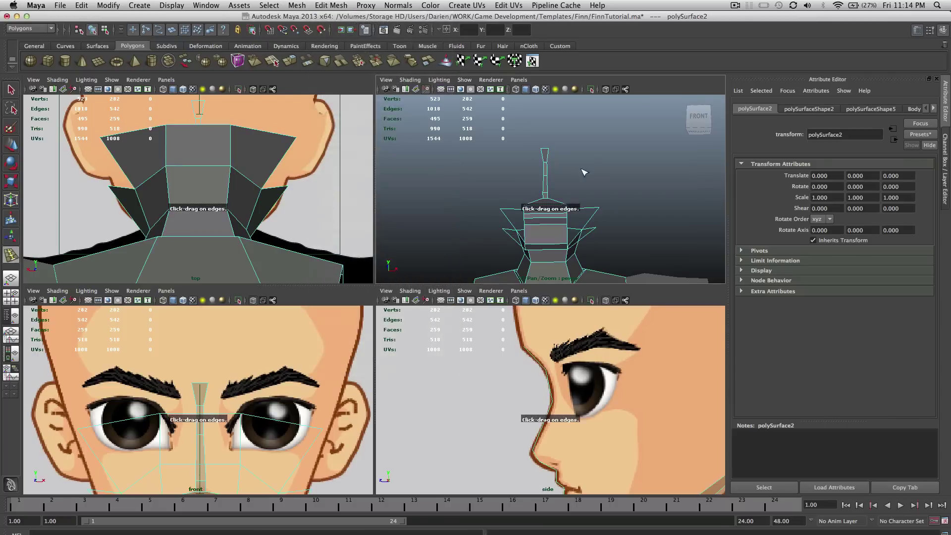
click(547, 151)
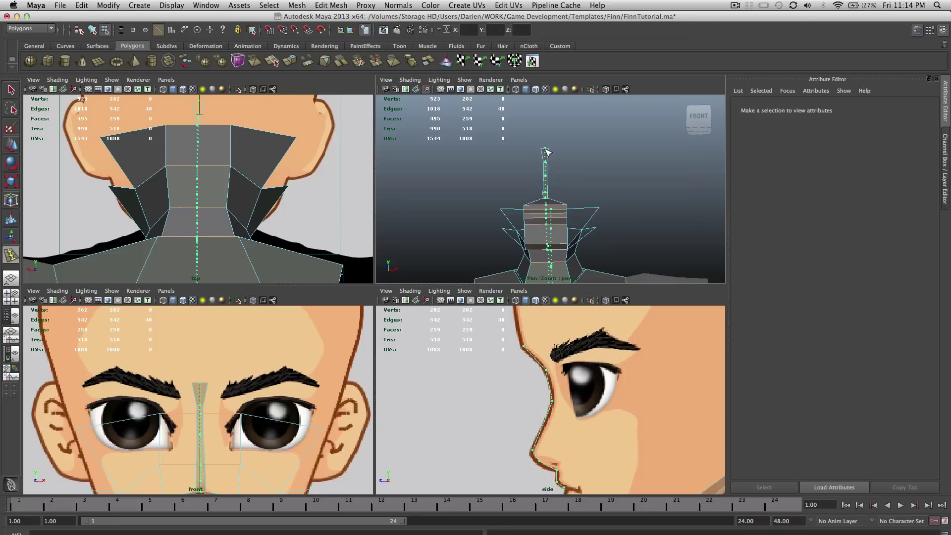
key(Return)
mouse_move(585, 191)
alt+mouse_down()
mouse_move(496, 193)
mouse_move(427, 214)
mouse_move(372, 155)
mouse_move(592, 189)
alt+mouse_up()
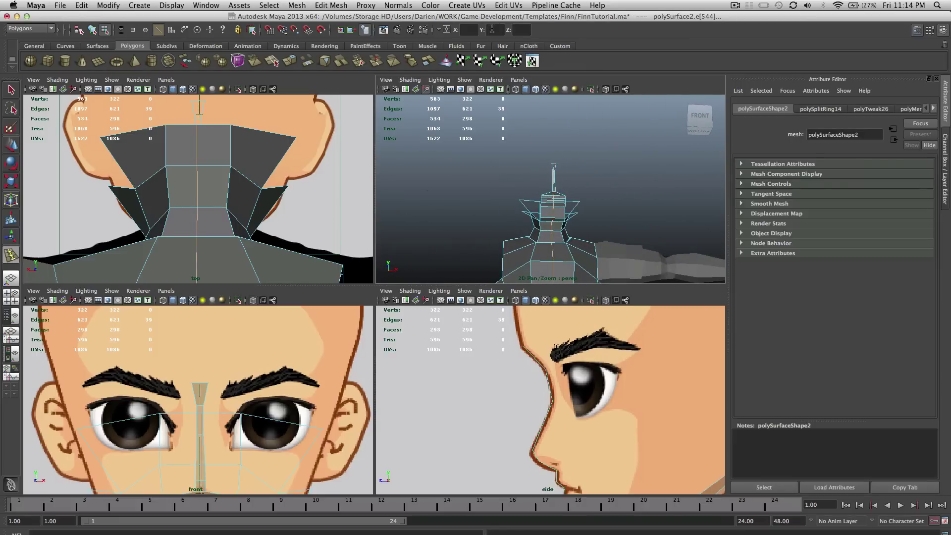
click(465, 31)
text(0)
key(Return)
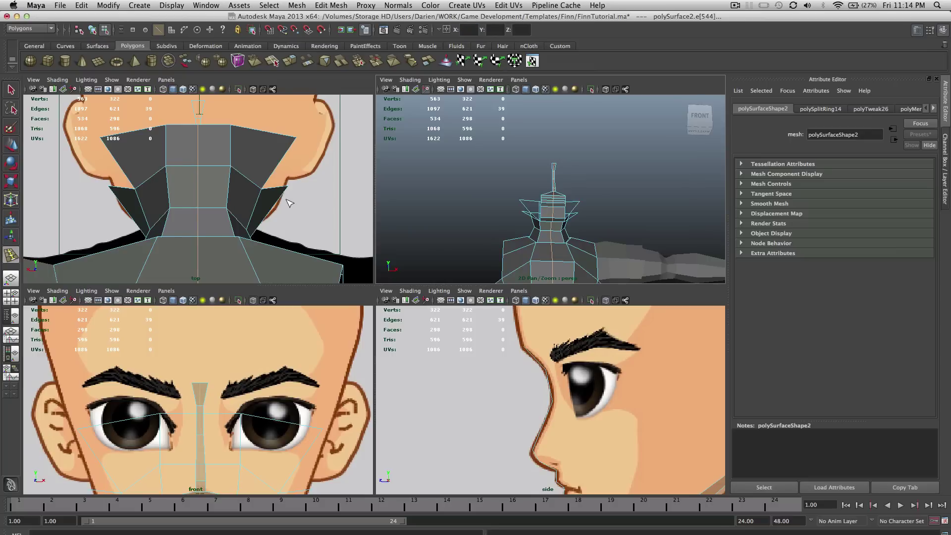
Examine the new center edge loop along the torso, neck and face in the perspective and reference views.
alt+drag(290, 203, 289, 203)
alt+middle_drag(531, 227, 535, 141)
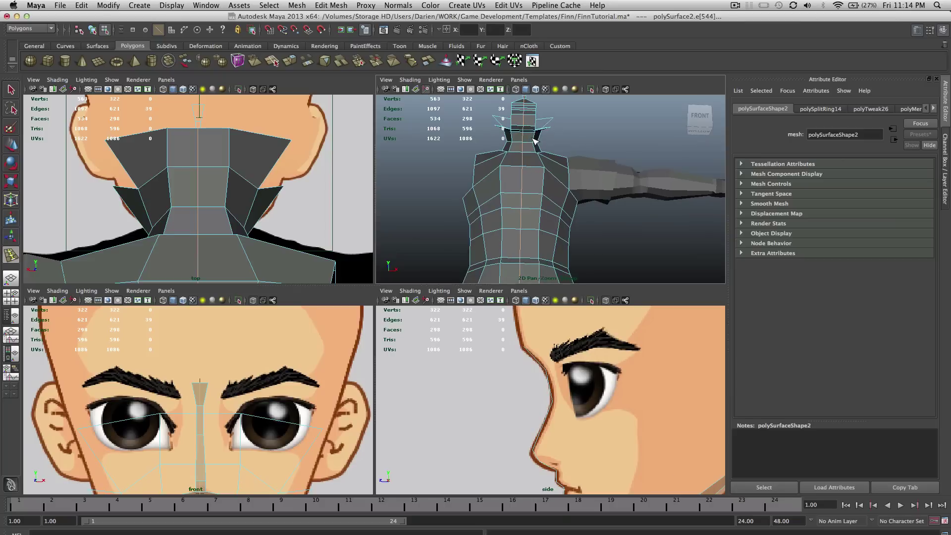
key(f)
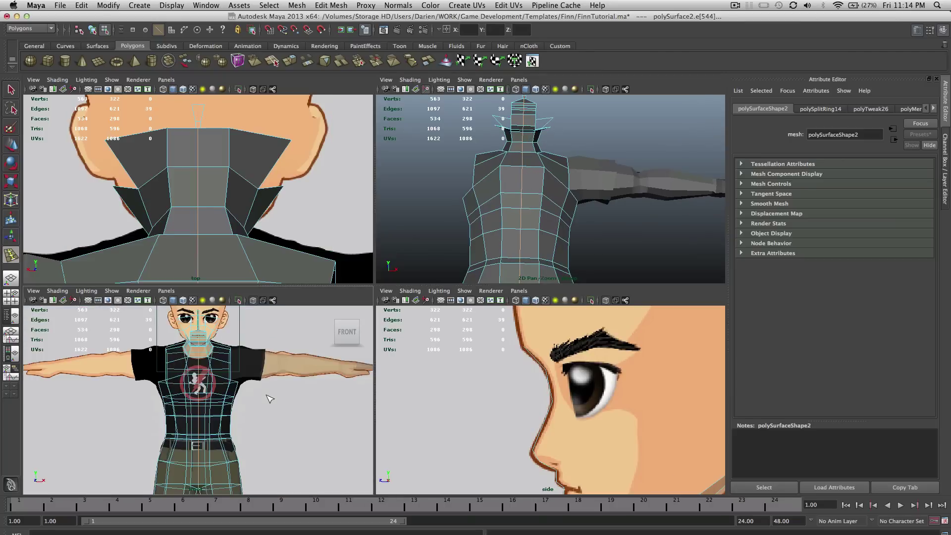
scroll(268, 397, up, 8)
scroll(267, 396, down, 5)
alt+drag(547, 237, 550, 203)
alt+drag(524, 222, 529, 161)
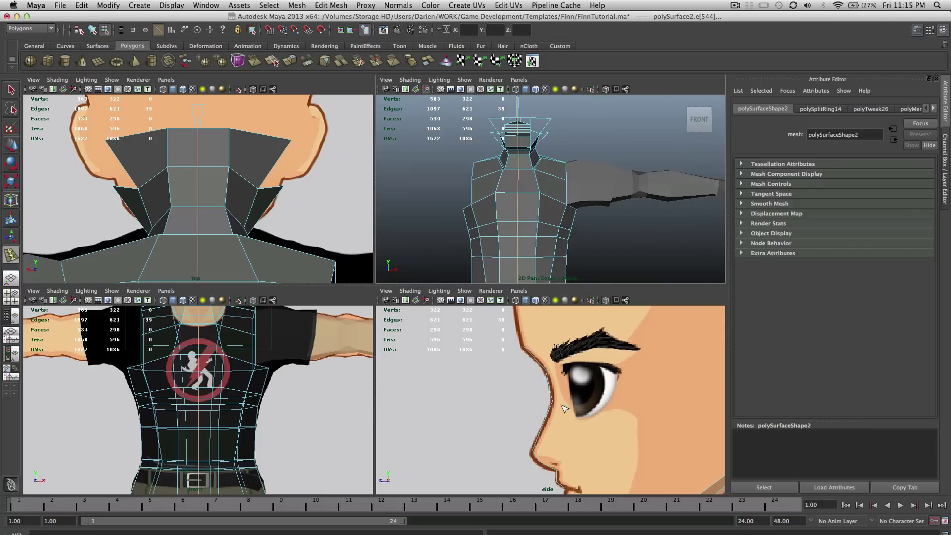
scroll(575, 175, up, 3)
scroll(526, 462, up, 3)
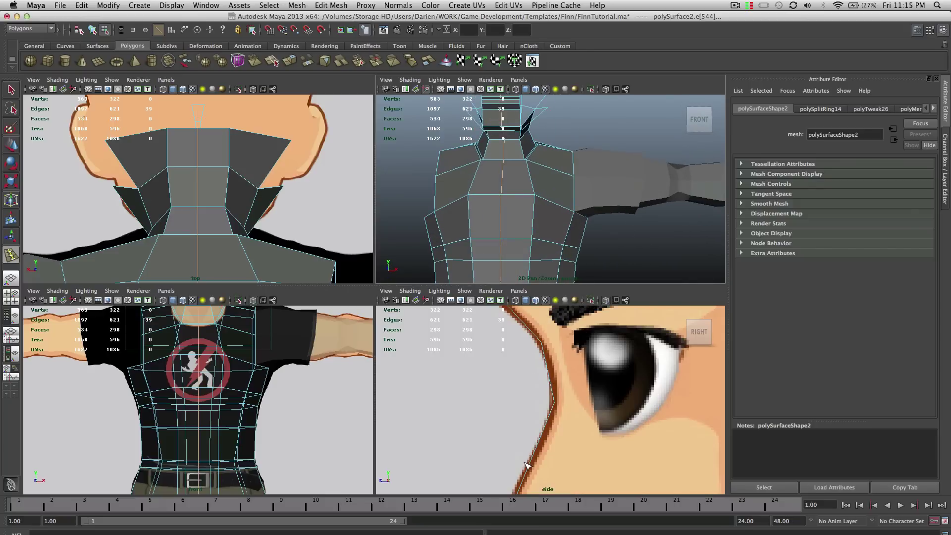
alt+middle_drag(245, 346, 245, 418)
scroll(239, 352, up, 5)
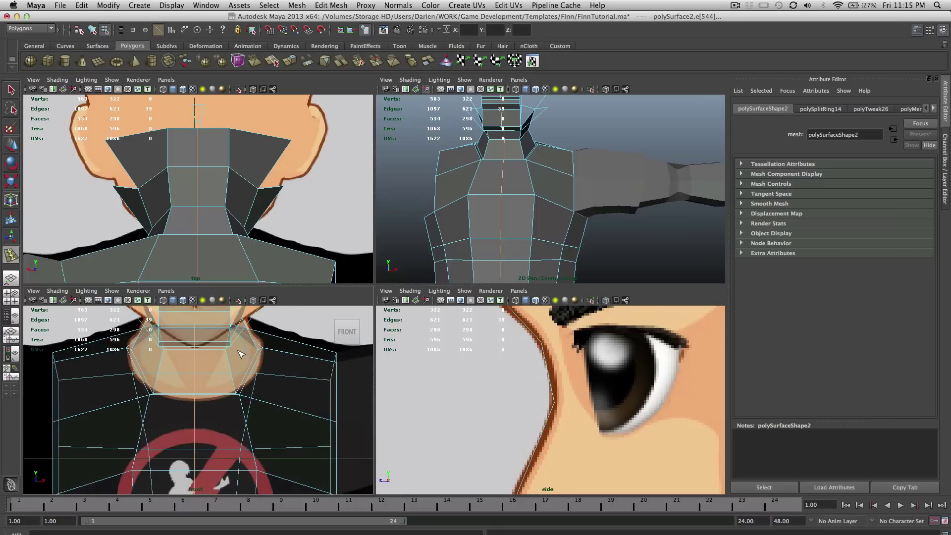
alt+middle_drag(239, 352, 237, 441)
scroll(211, 446, up, 3)
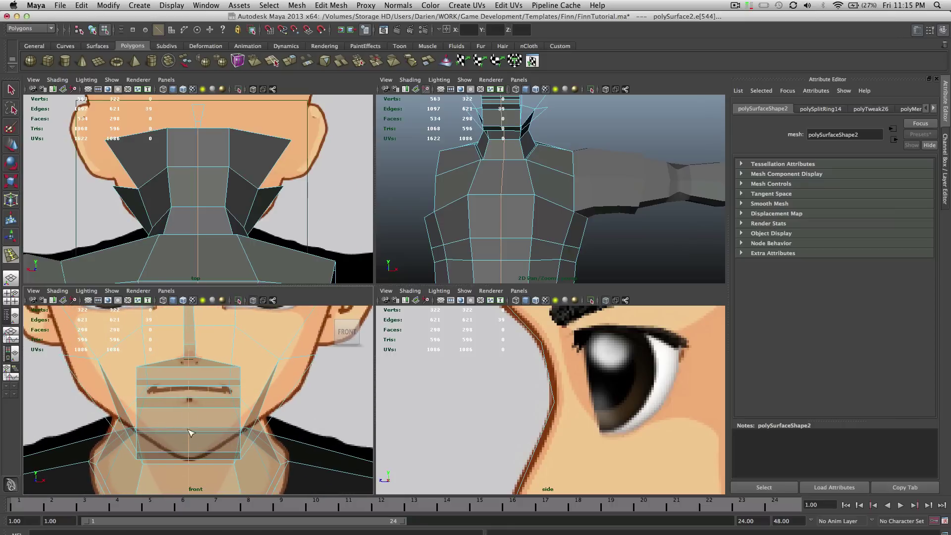
scroll(593, 366, down, 2)
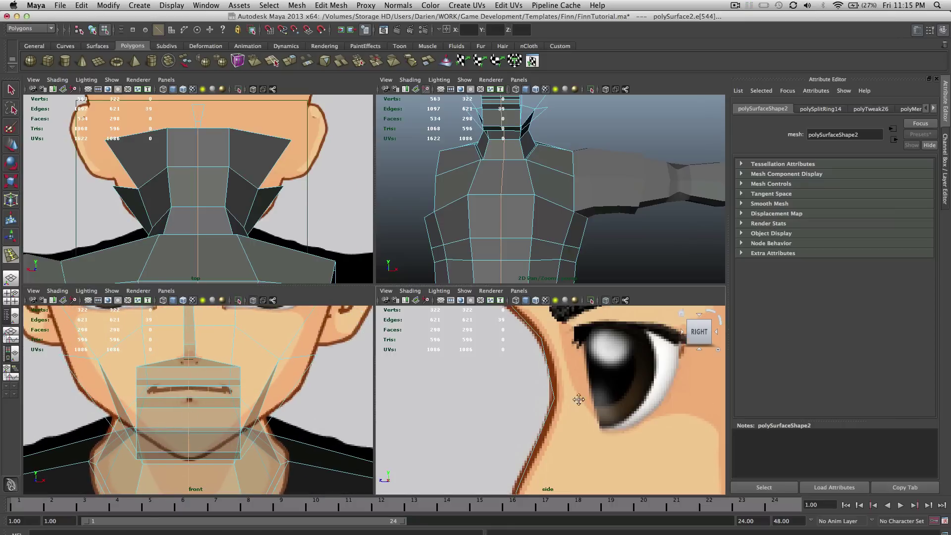
alt+middle_drag(577, 397, 569, 333)
Try to move the two outer side edges of the nose tip back from the profile line in the side reference.
key(q)
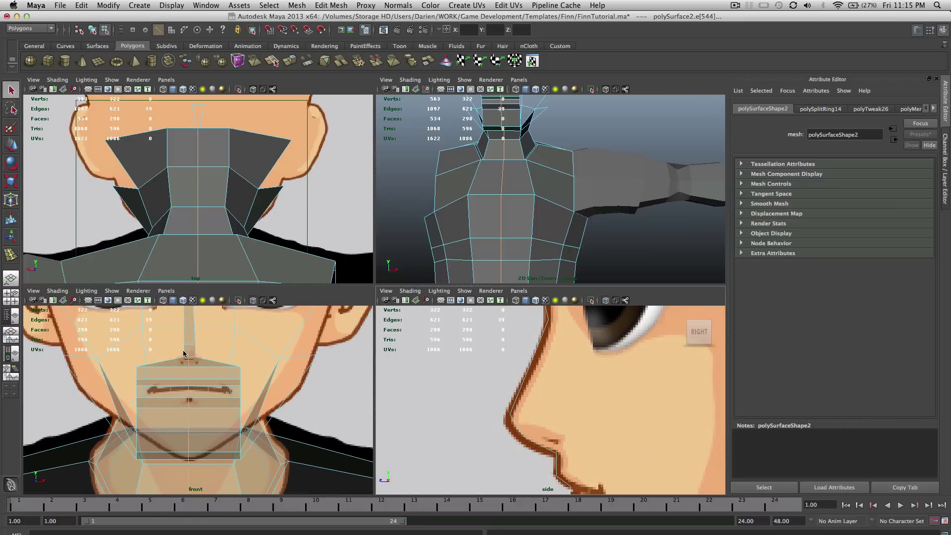
right_click(184, 353)
scroll(185, 355, up, 4)
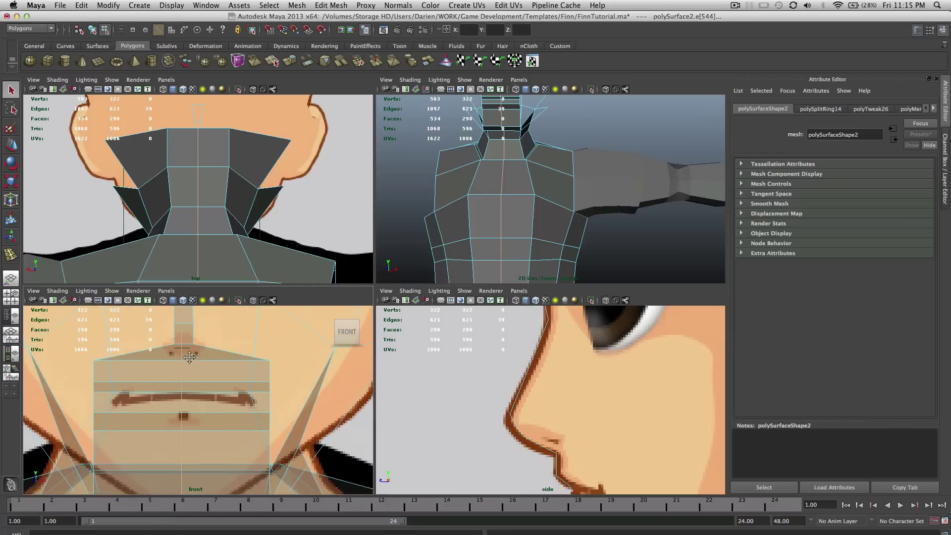
alt+middle_drag(189, 357, 192, 388)
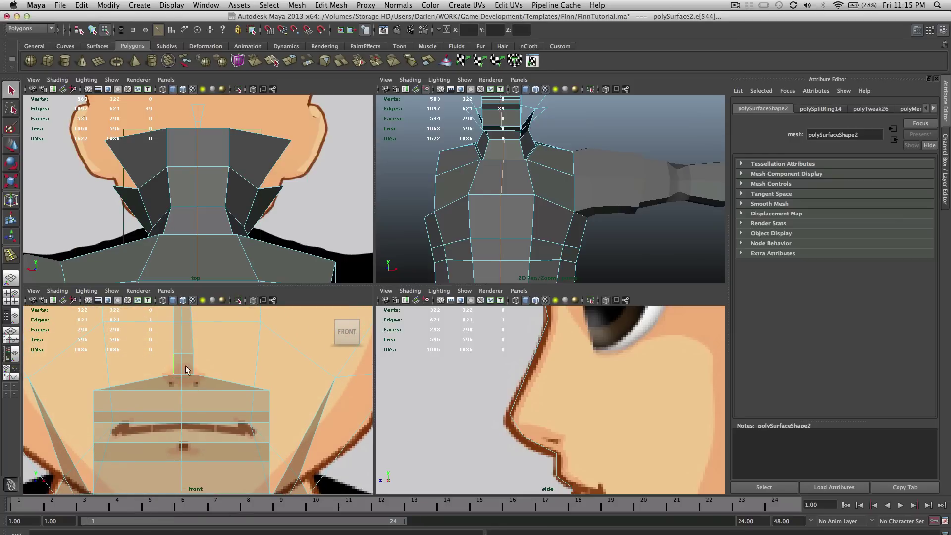
click(188, 370)
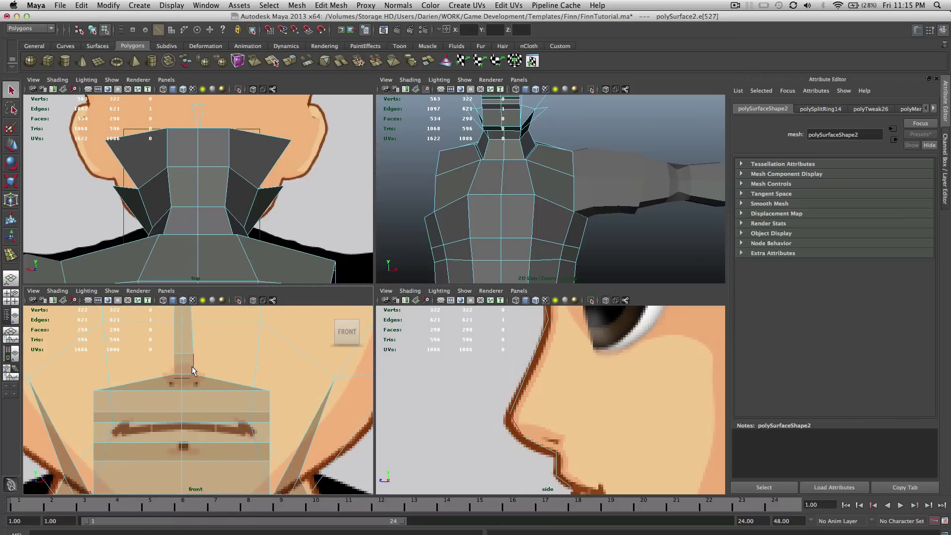
shift+click(219, 367)
key(w)
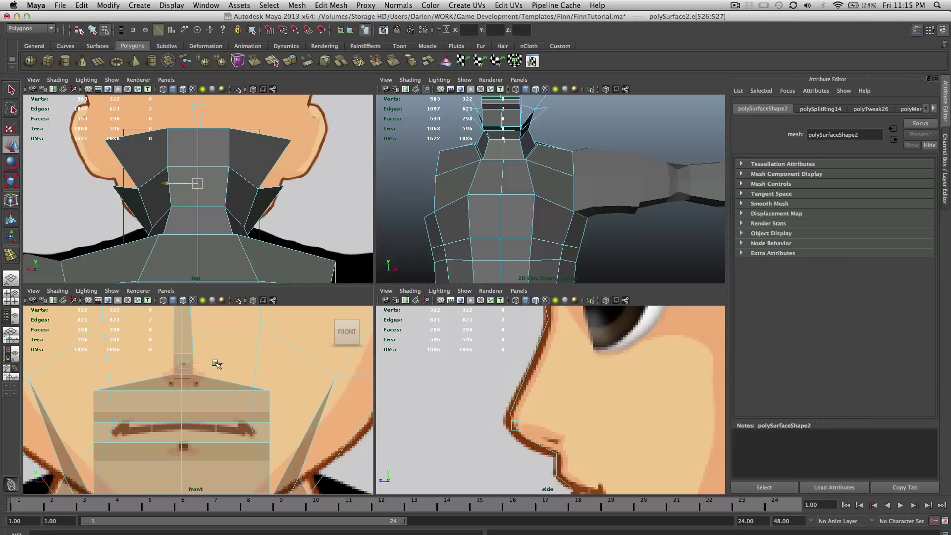
drag(217, 364, 217, 364)
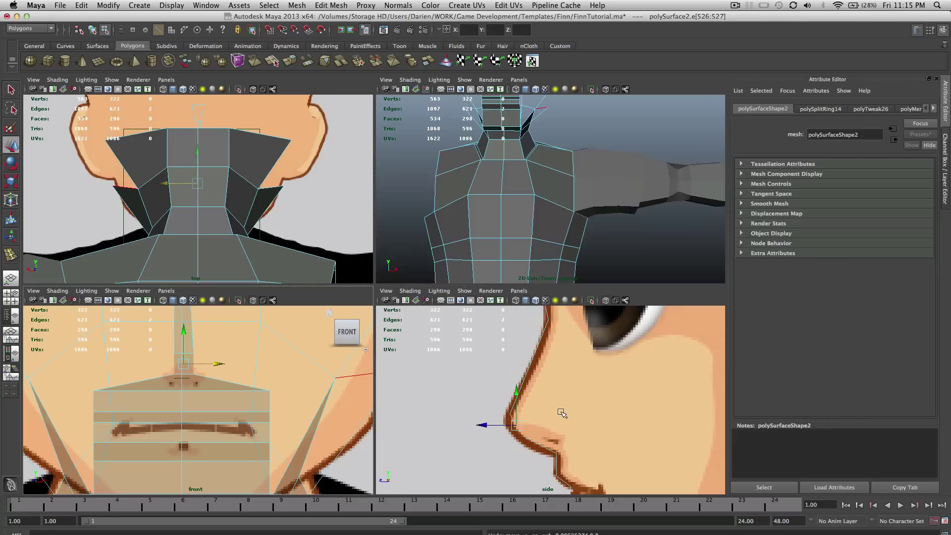
drag(486, 425, 504, 425)
key(f)
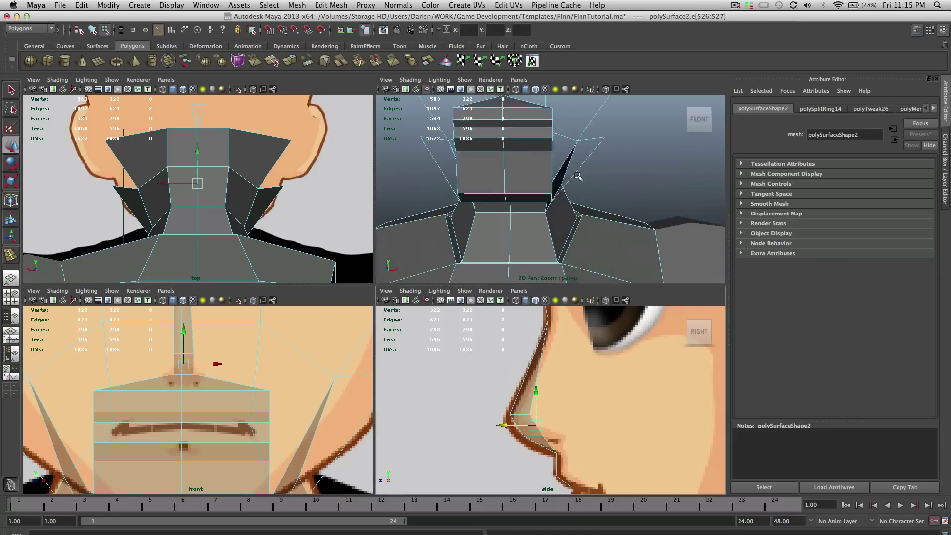
scroll(569, 244, down, 4)
scroll(568, 244, down, 6)
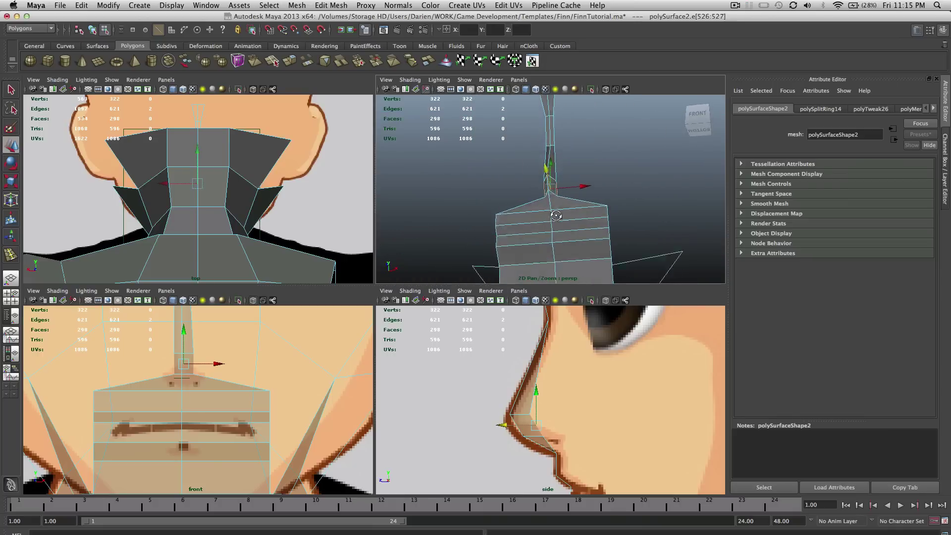
click(564, 245)
key(q)
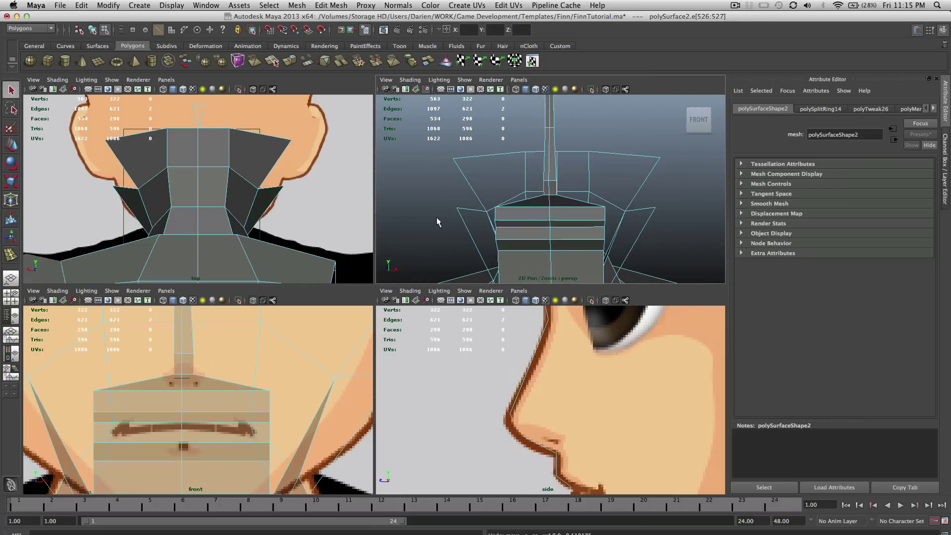
Switch the mesh to vertex editing and select the center column of vertices from between the eyebrows down to the nose base.
right_drag(199, 385, 185, 383)
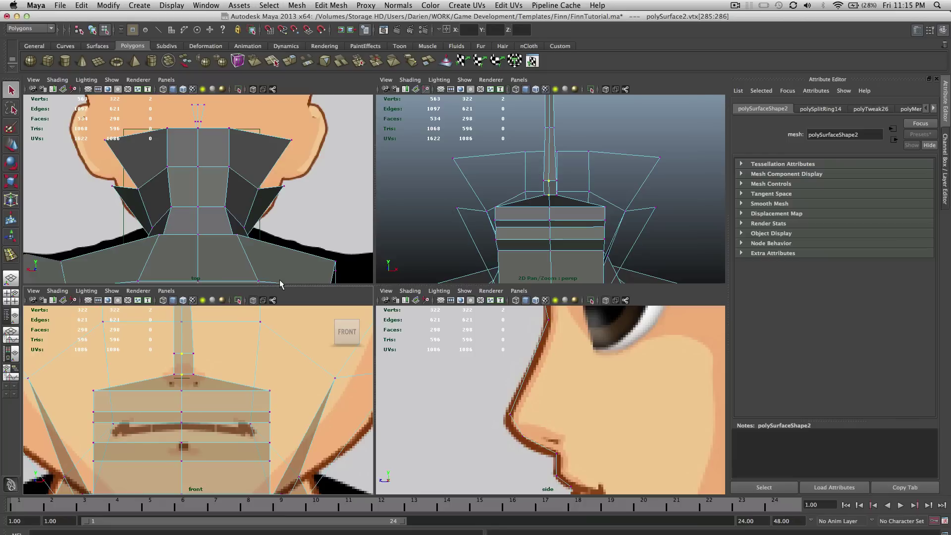
scroll(250, 359, down, 10)
alt+middle_drag(250, 353, 257, 334)
scroll(247, 396, up, 8)
drag(200, 317, 194, 466)
key(f)
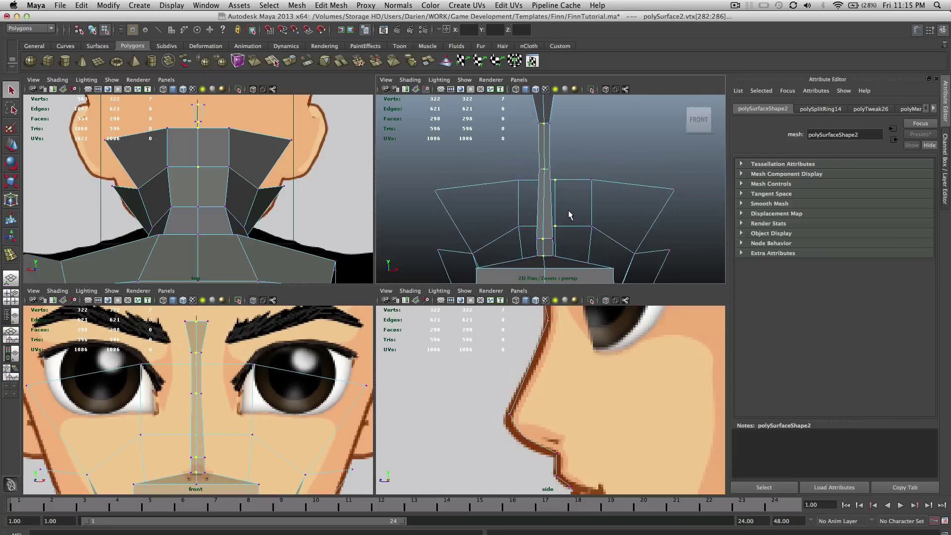
Add the center-line vertices of the mouth, chin, neck and chest to the selection.
alt+middle_drag(238, 426, 193, 369)
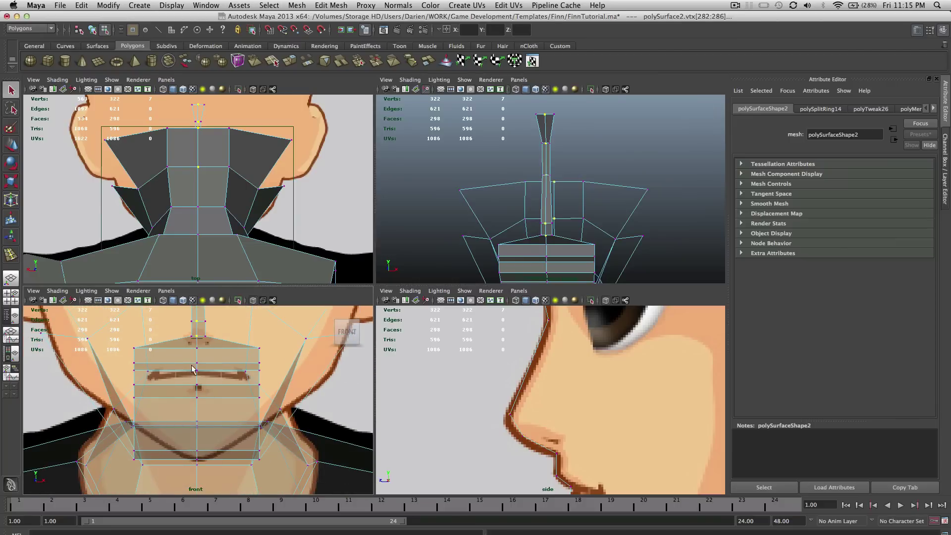
shift+drag(208, 465, 203, 467)
scroll(203, 467, down, 6)
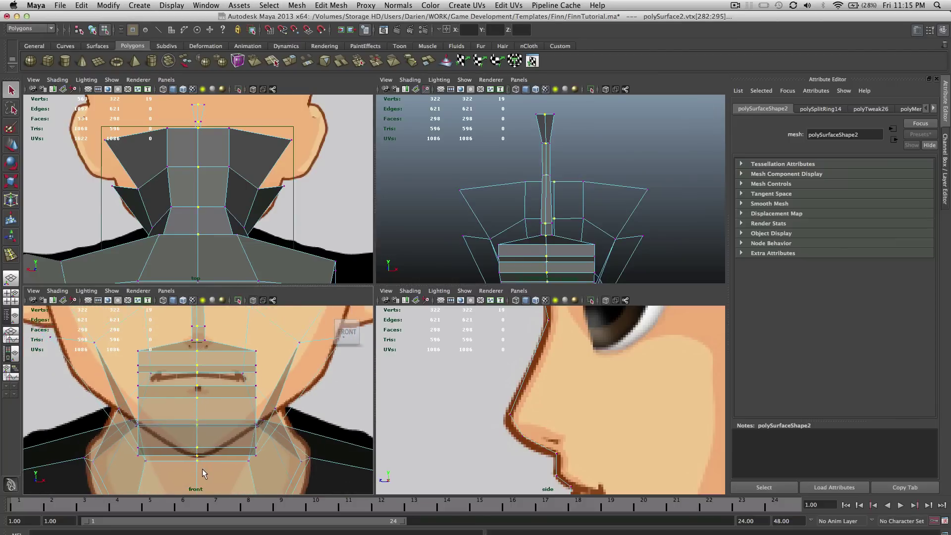
alt+middle_drag(197, 455, 193, 333)
shift+drag(187, 377, 214, 483)
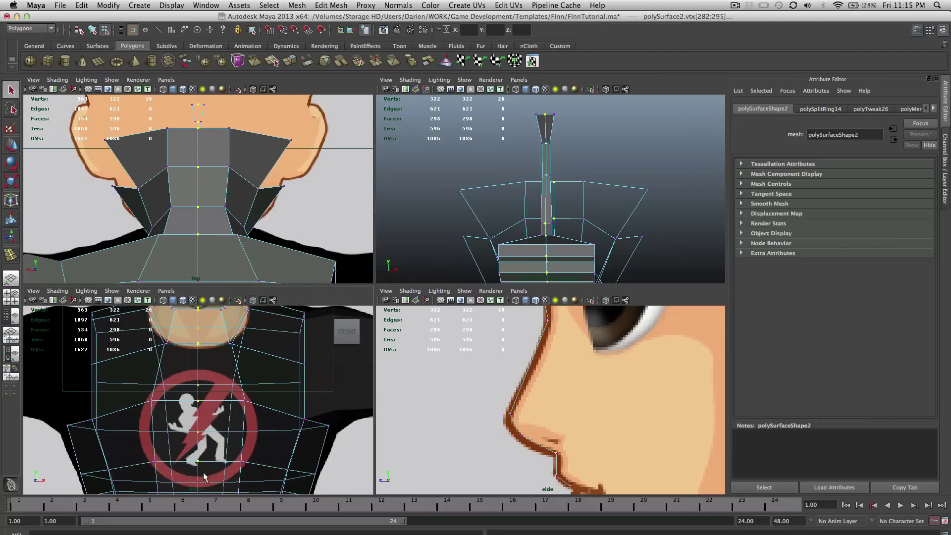
Extend the selection with the center-line vertices of the belly, hips and crotch.
scroll(213, 475, down, 5)
scroll(208, 396, up, 3)
alt+middle_drag(208, 396, 211, 357)
scroll(201, 344, down, 1)
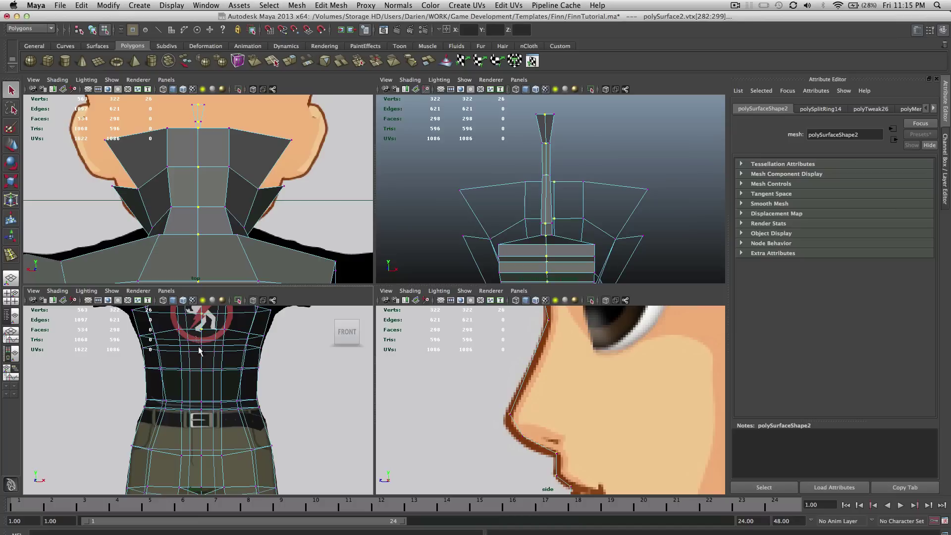
shift+drag(200, 350, 210, 494)
alt+middle_drag(226, 464, 226, 410)
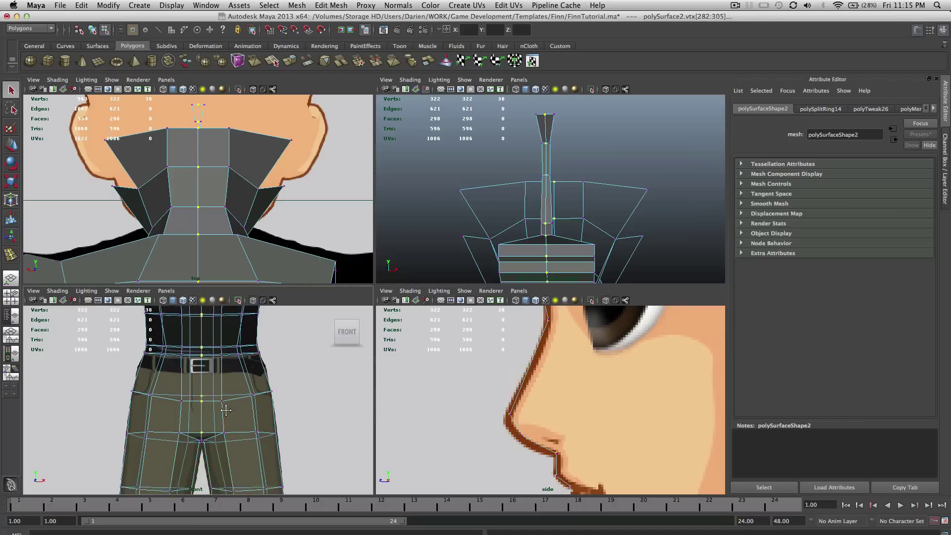
scroll(208, 411, up, 5)
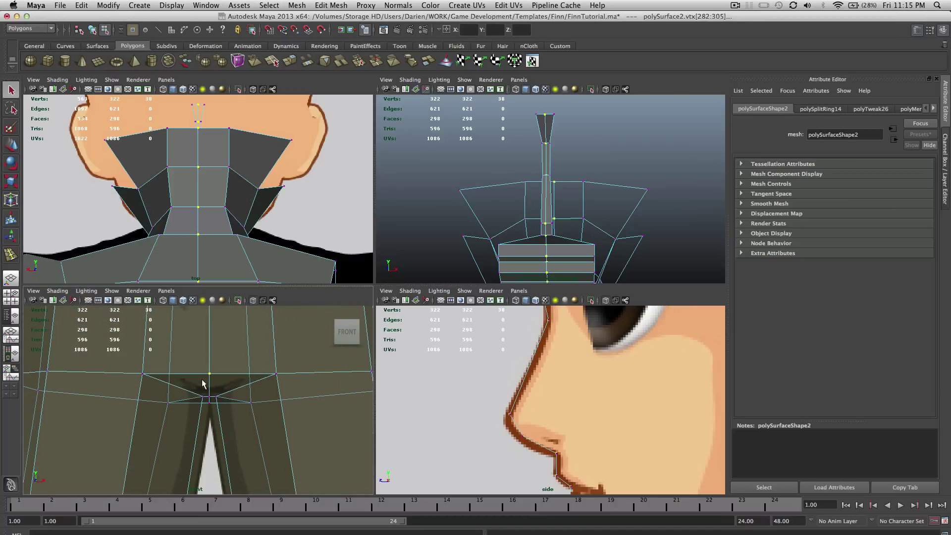
shift+drag(211, 414, 211, 414)
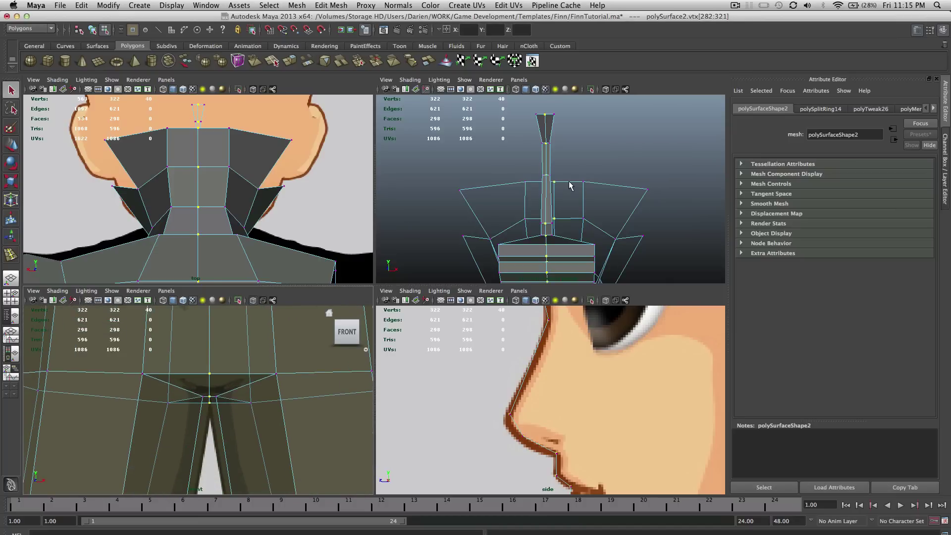
Check the selected center-line vertices on the back, neck, head and front of the body for missing or stray points.
alt+drag(570, 185, 562, 103)
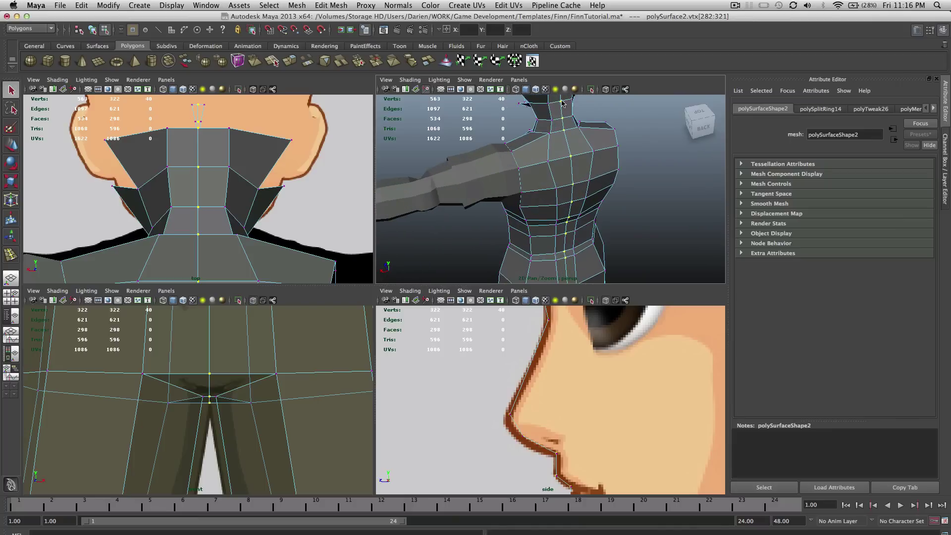
alt+drag(562, 198, 628, 189)
scroll(628, 191, up, 5)
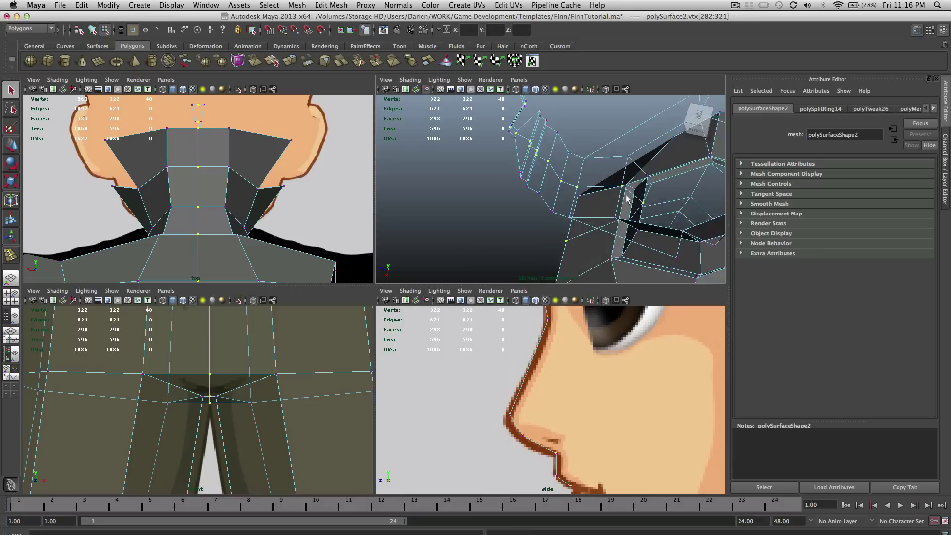
alt+middle_drag(628, 192, 504, 186)
scroll(504, 186, up, 5)
alt+drag(519, 189, 545, 191)
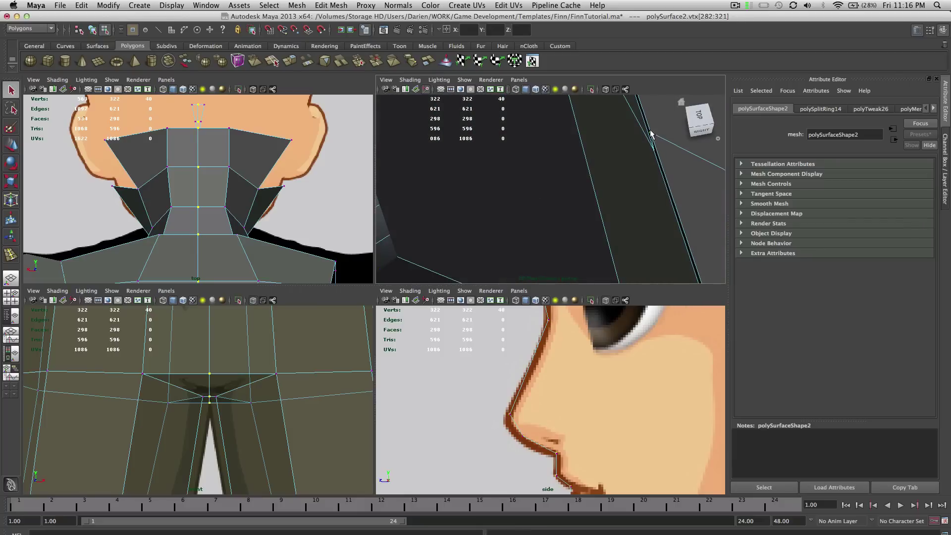
scroll(625, 156, down, 5)
alt+drag(626, 157, 648, 106)
scroll(626, 153, down, 4)
scroll(638, 134, down, 4)
scroll(641, 121, down, 10)
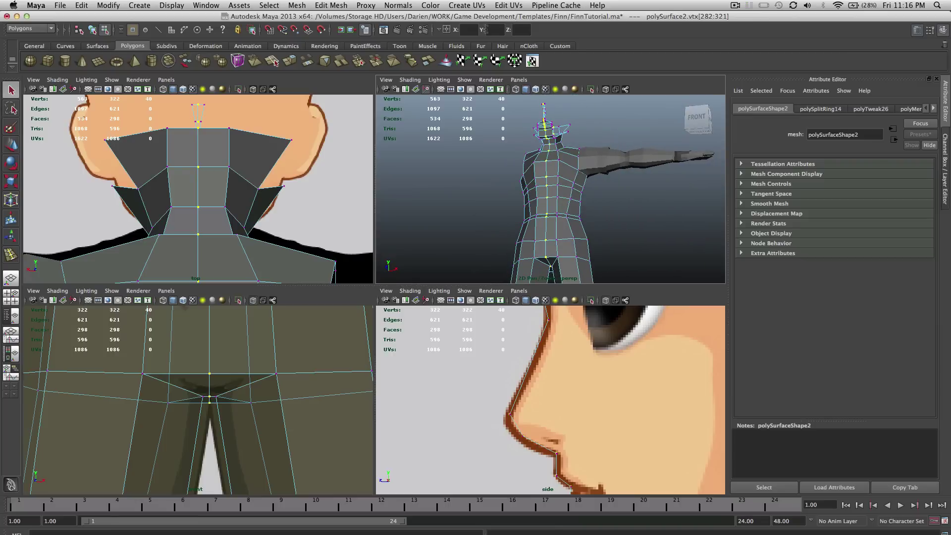
Inspect the selected center-line vertices on the nose, mouth and chin against the front reference.
click(469, 30)
scroll(200, 411, down, 8)
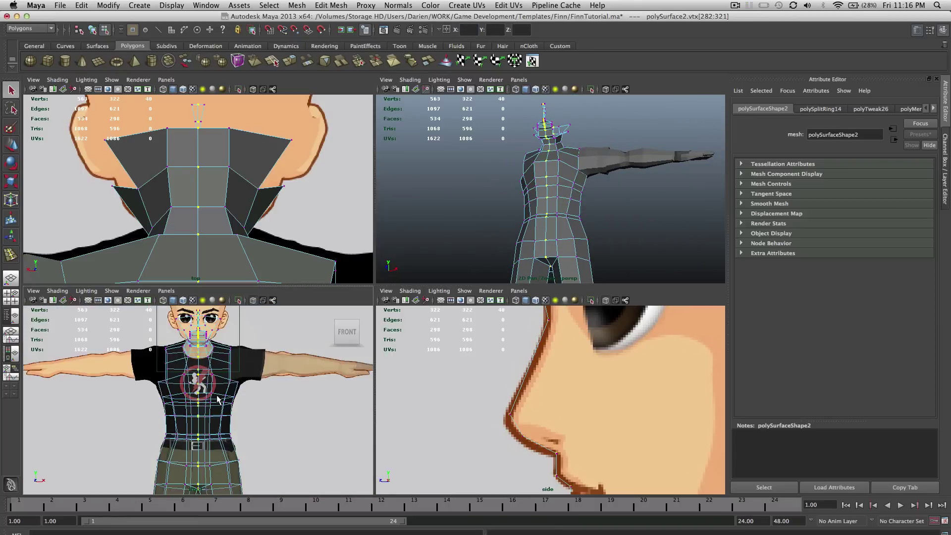
alt+middle_drag(212, 436, 212, 479)
scroll(218, 401, up, 3)
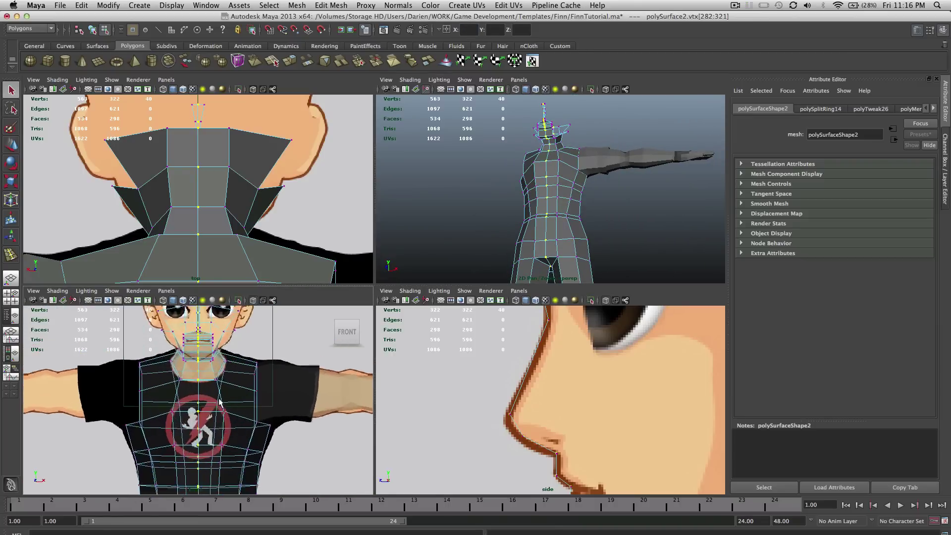
alt+middle_drag(251, 372, 250, 379)
scroll(247, 421, up, 5)
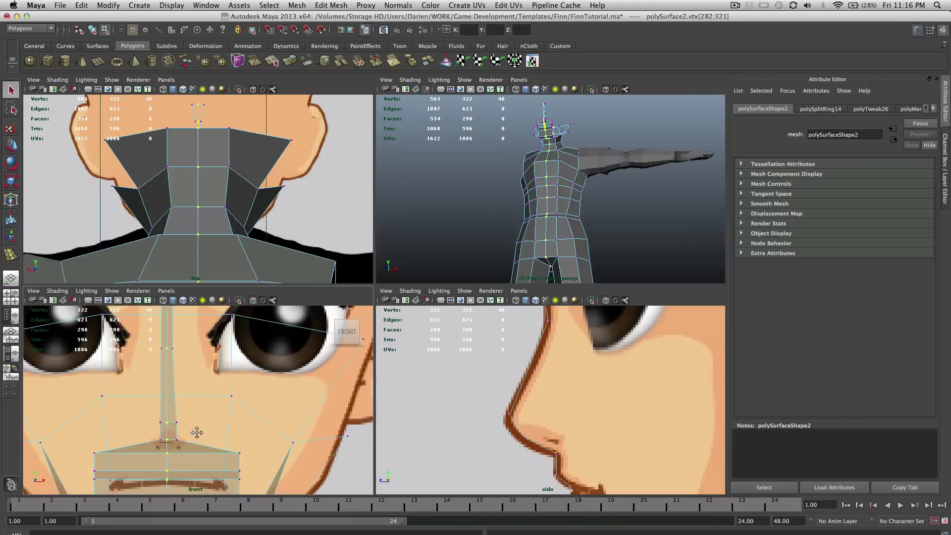
alt+middle_drag(204, 431, 207, 390)
scroll(247, 426, up, 2)
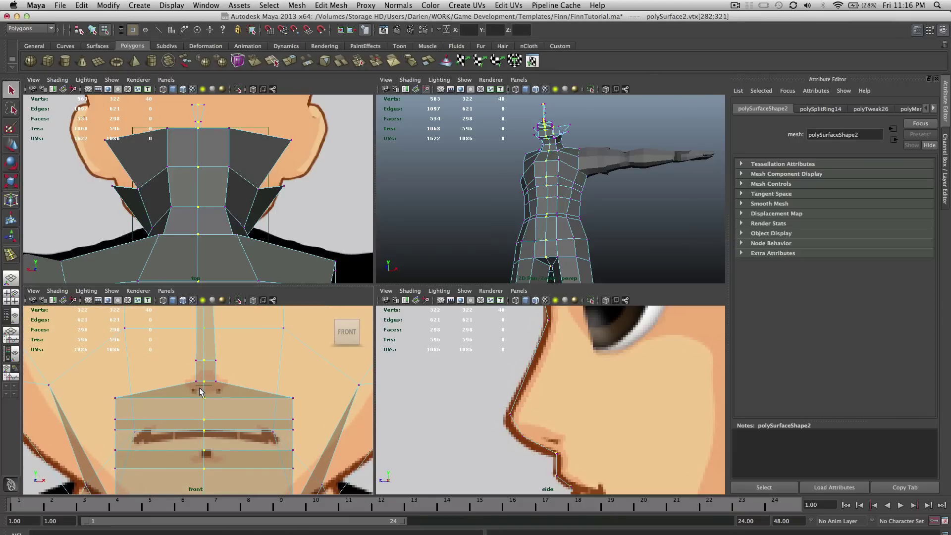
scroll(239, 387, down, 6)
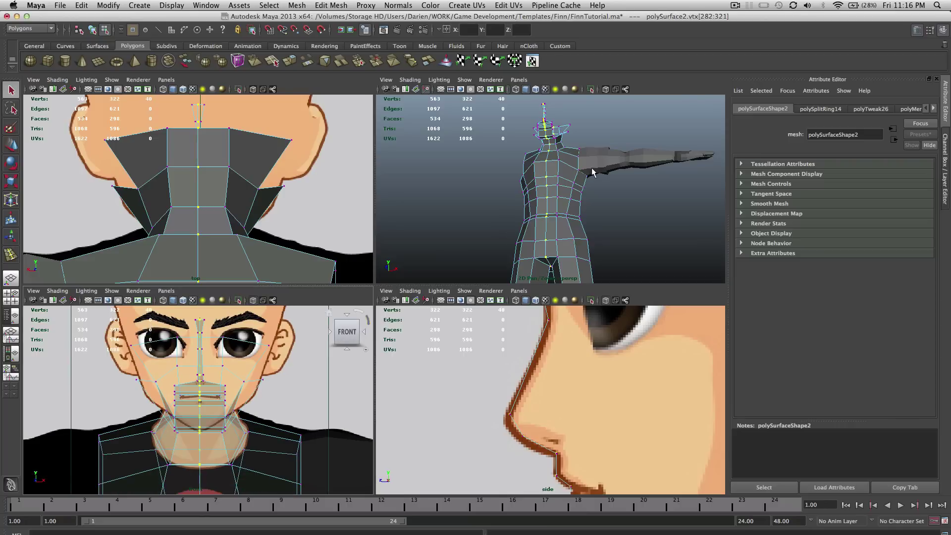
scroll(592, 141, up, 6)
alt+drag(592, 149, 520, 253)
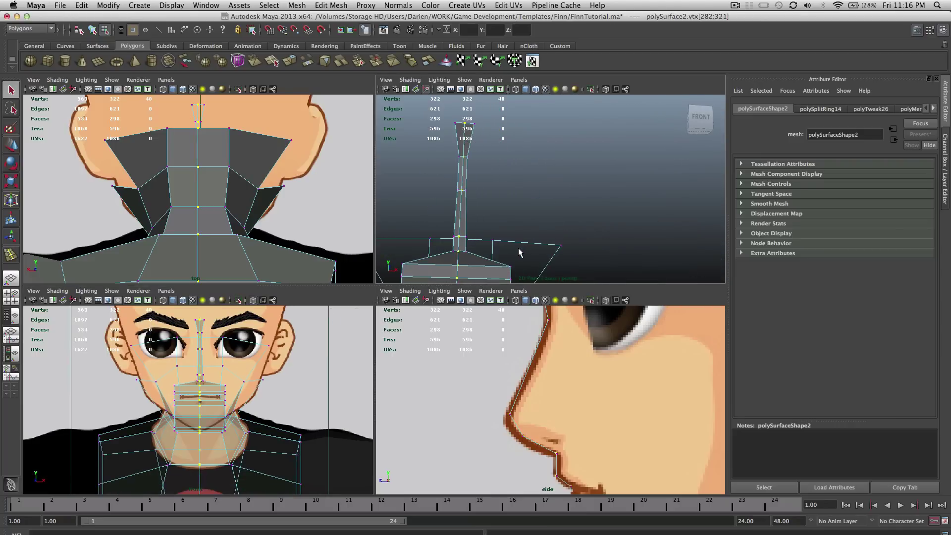
scroll(205, 420, up, 5)
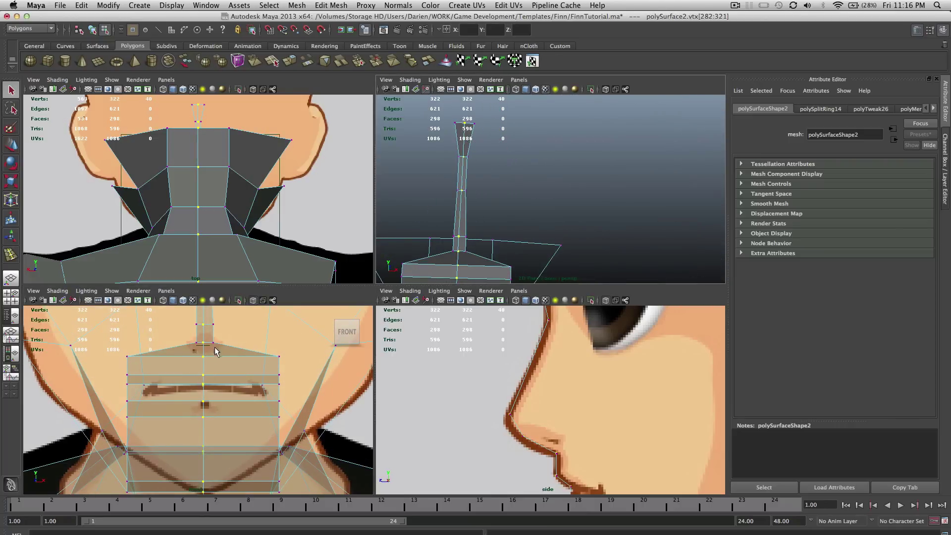
Select the four side vertices at the nose tip and nose base and scale them wider horizontally.
drag(215, 351, 204, 314)
alt+middle_drag(203, 314, 228, 448)
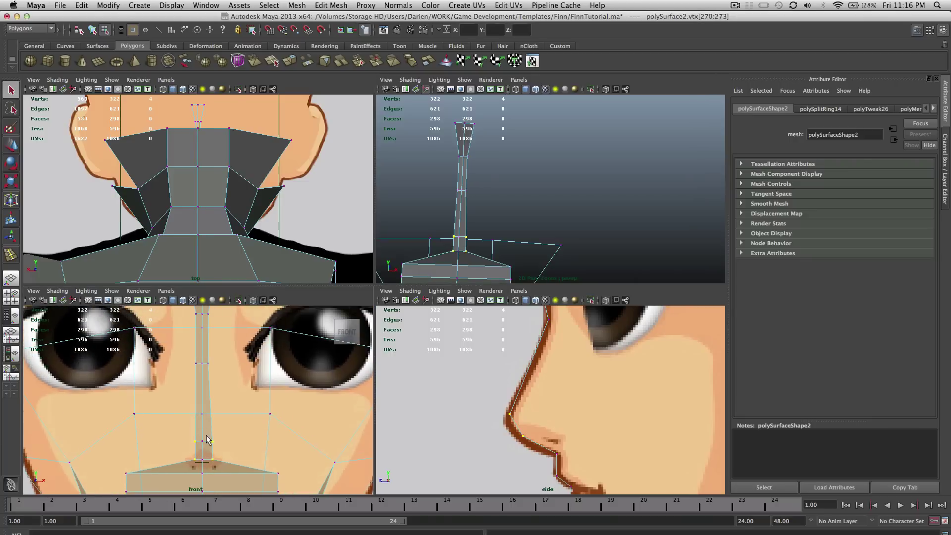
key(w)
drag(238, 449, 237, 451)
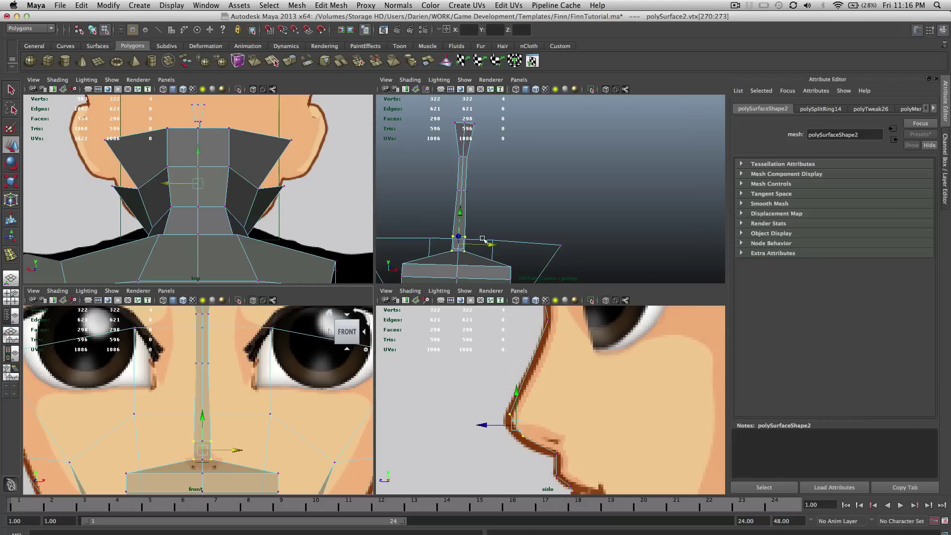
alt+drag(492, 203, 470, 214)
alt+middle_drag(469, 214, 506, 205)
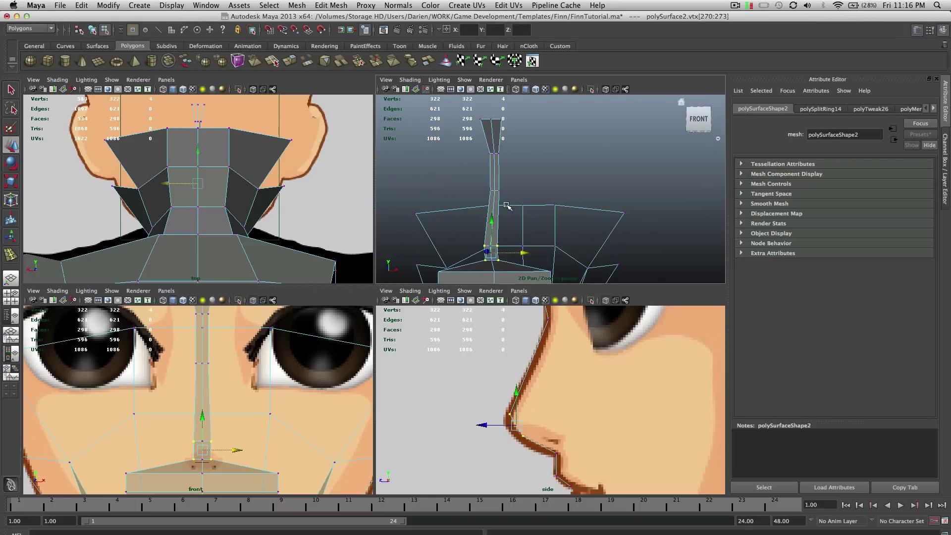
alt+drag(506, 205, 506, 216)
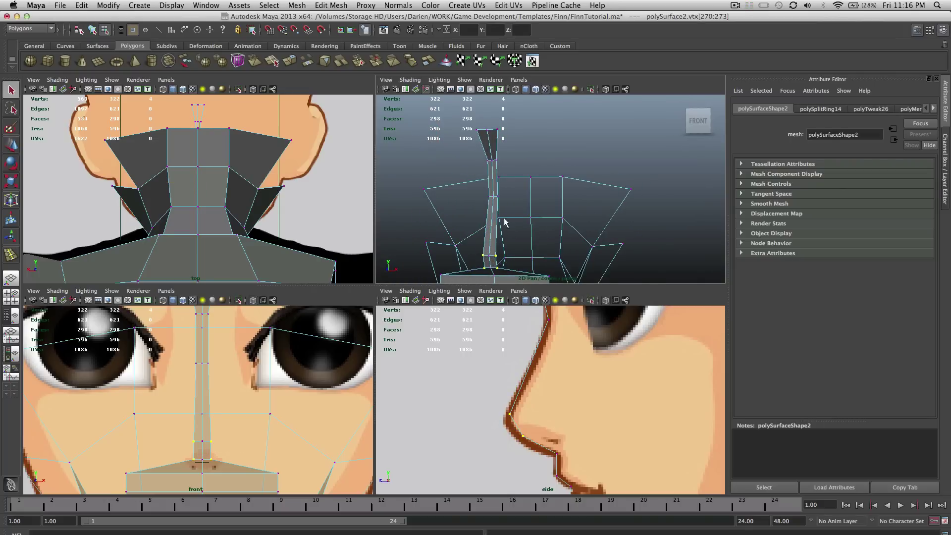
key(w)
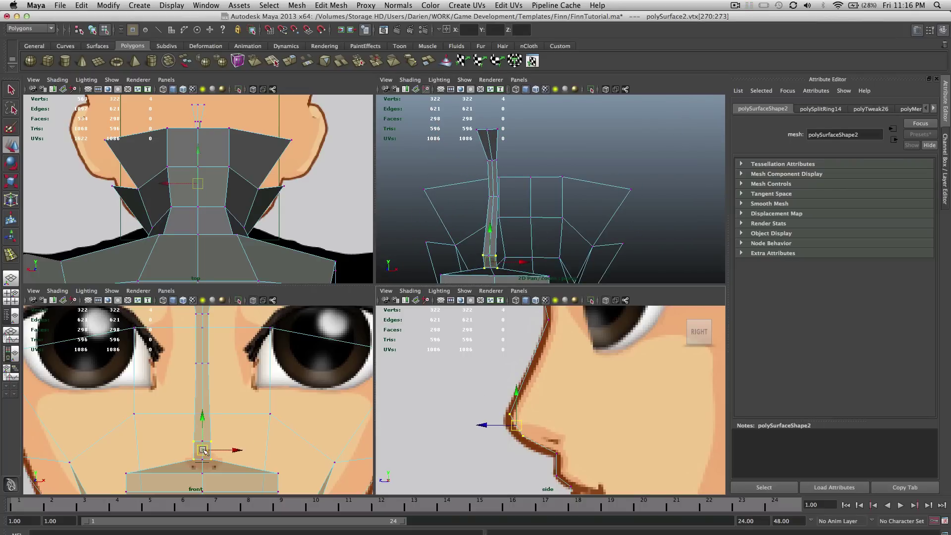
drag(235, 449, 306, 449)
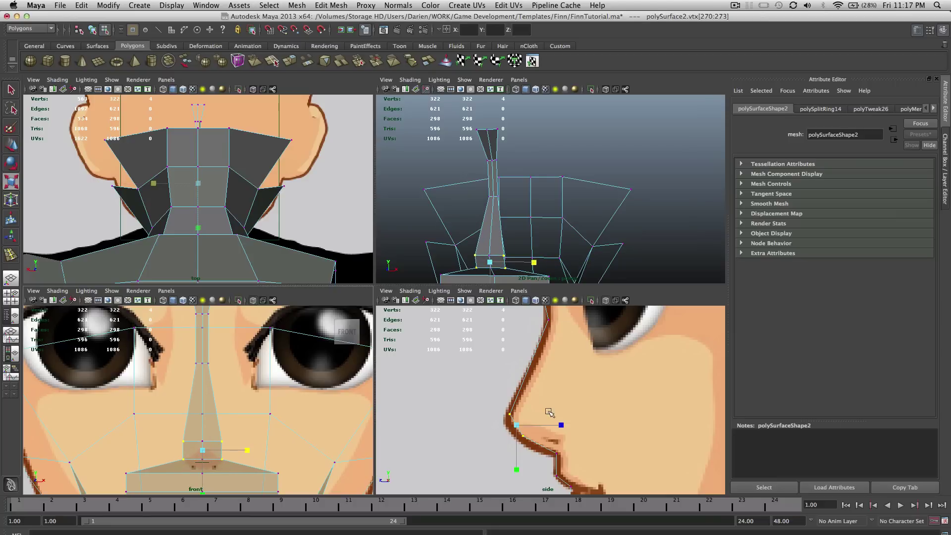
Select the two side vertices at the nose base and move them back toward the face in the side view.
key(q)
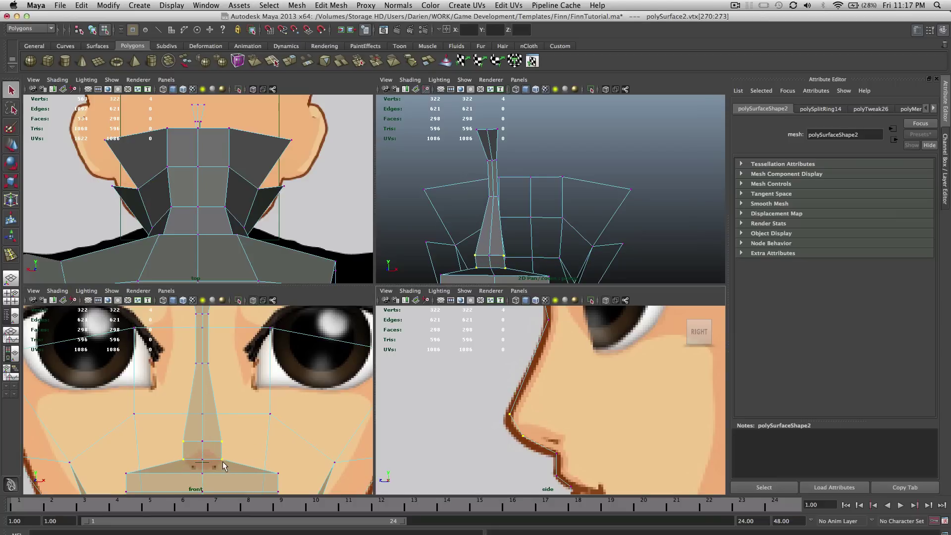
click(223, 464)
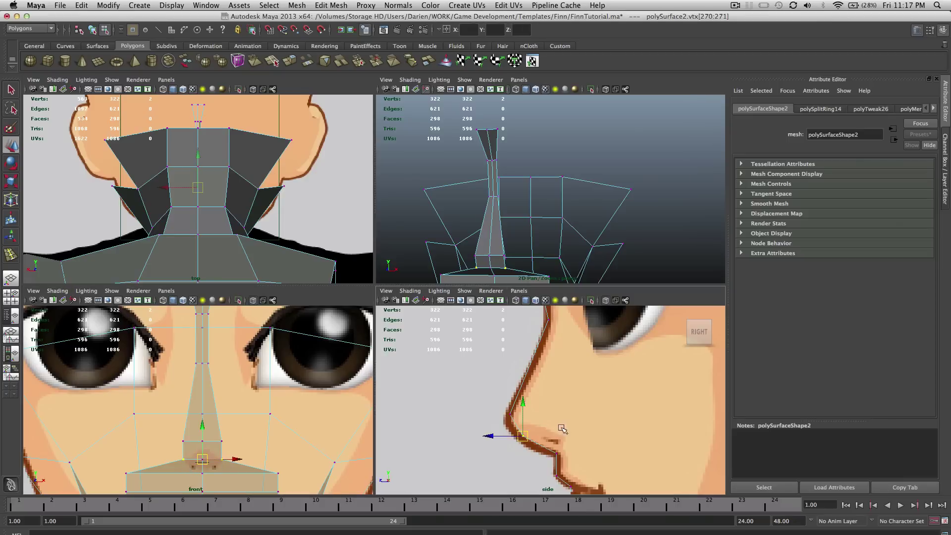
drag(538, 448, 501, 417)
key(w)
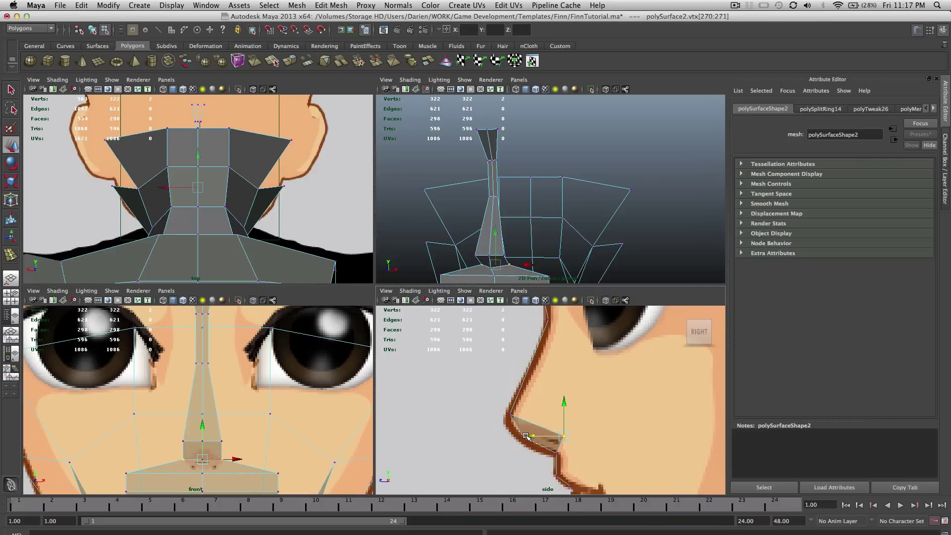
Select the two side vertices at the nose tip and move them back until they sit above the nose base's side vertices.
middle_click(223, 445)
click(221, 442)
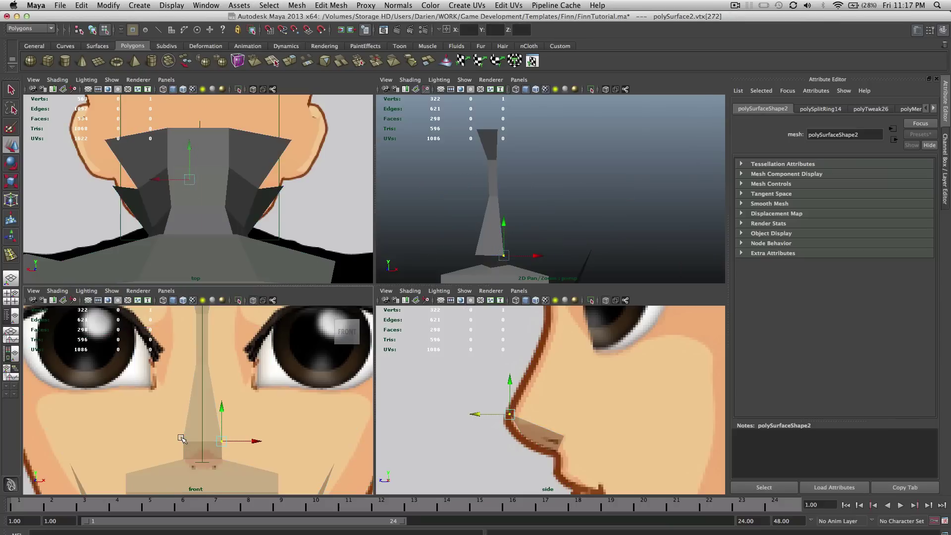
click(221, 442)
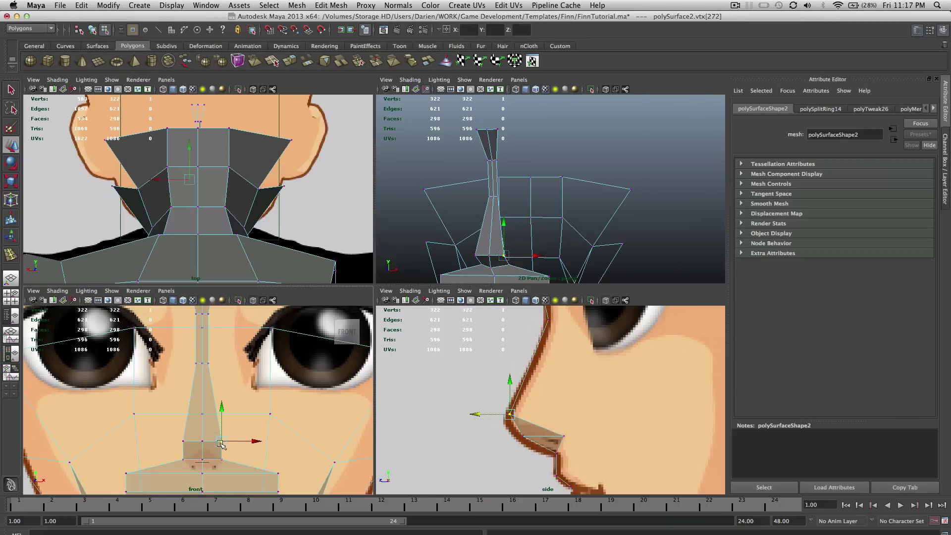
shift+click(183, 441)
middle_click(517, 413)
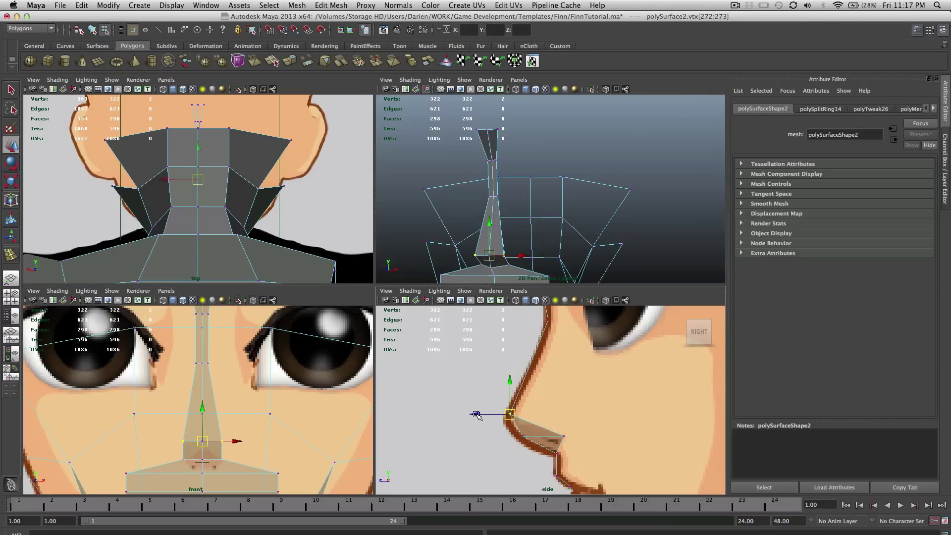
drag(476, 415, 524, 409)
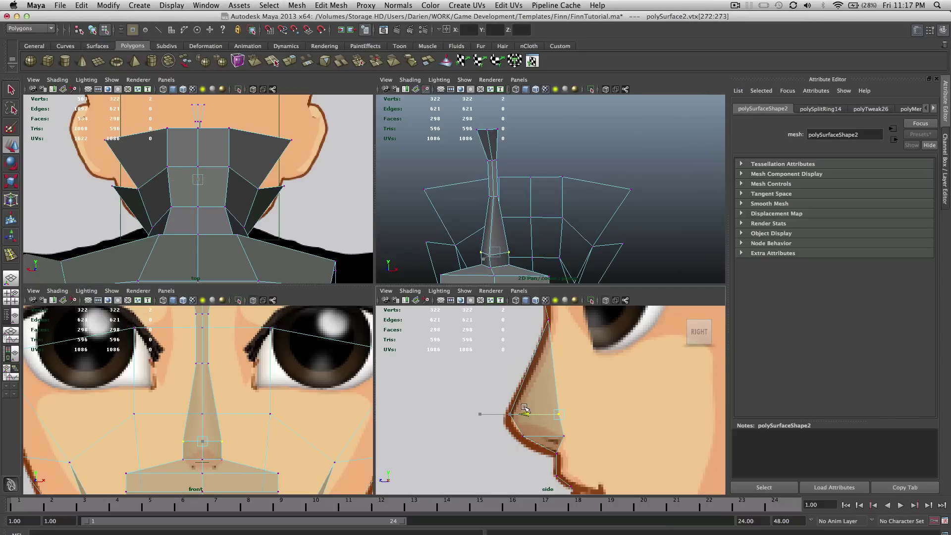
Scale the two side vertices of the lower nose bridge wider and move them back toward the eye.
middle_click(218, 370)
click(198, 363)
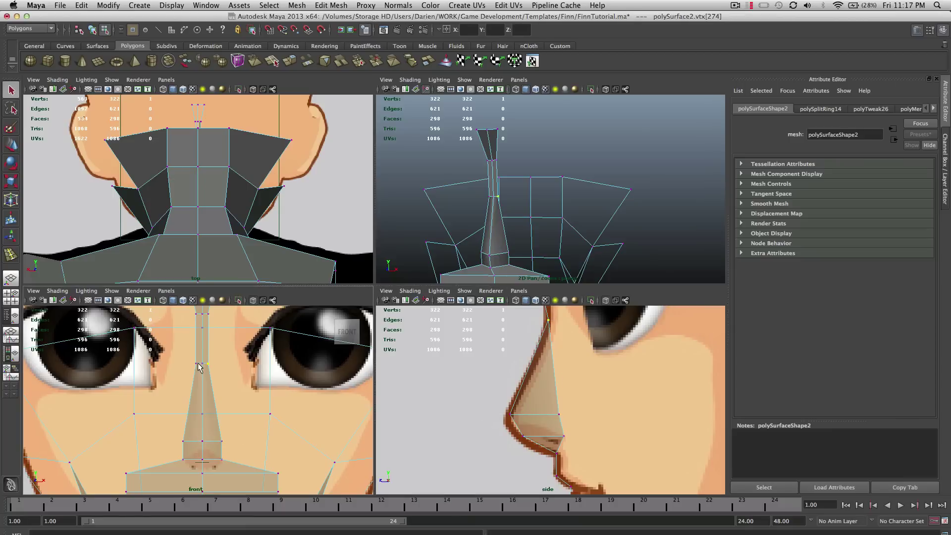
shift+click(208, 364)
key(w)
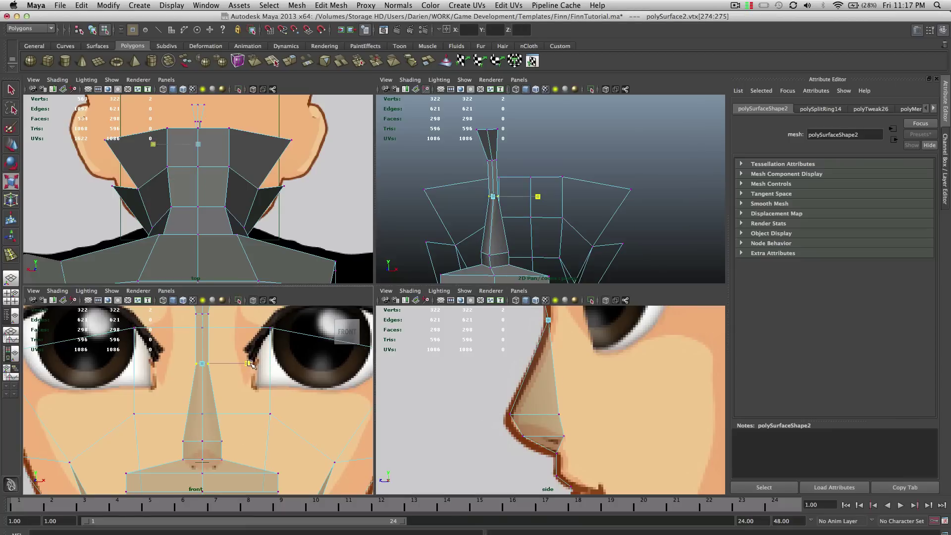
drag(266, 366, 283, 366)
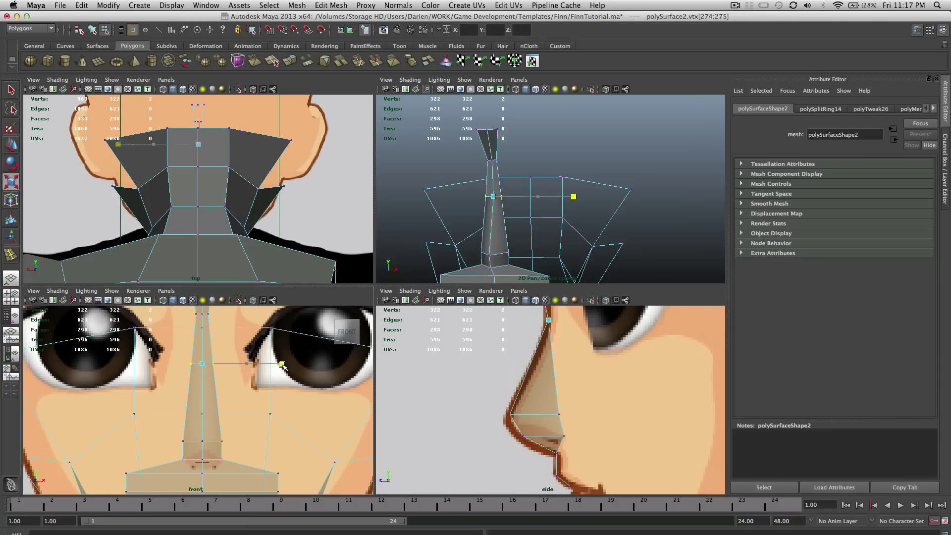
key(w)
drag(515, 321, 532, 323)
alt+middle_drag(569, 331, 572, 369)
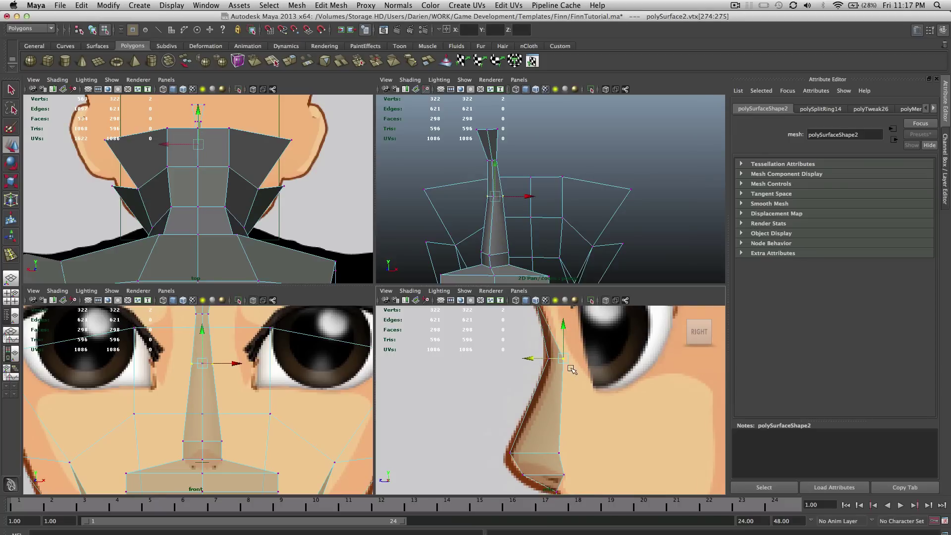
drag(528, 358, 542, 358)
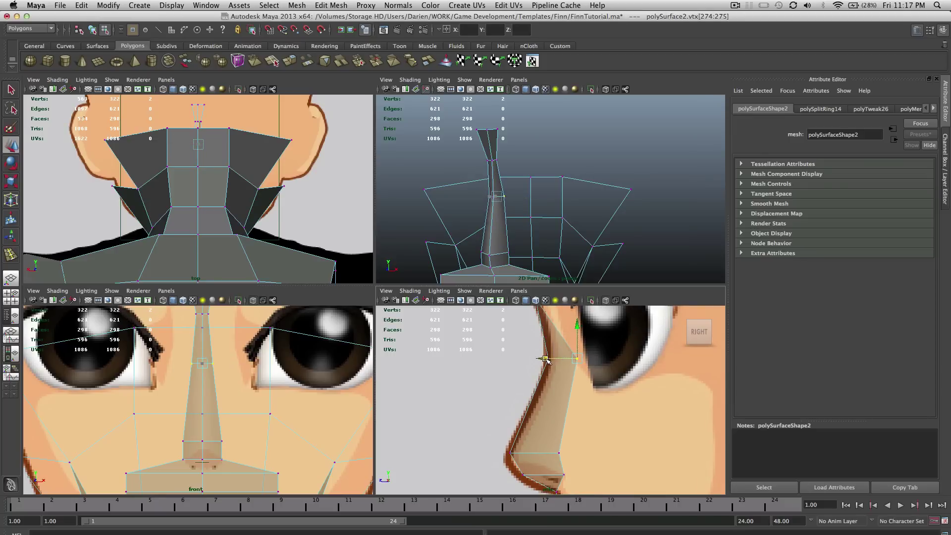
drag(248, 364, 253, 366)
Move the two side vertices of the upper nose bridge between the eyes back and scale them wider.
alt+drag(540, 207, 461, 209)
alt+middle_drag(556, 345, 556, 434)
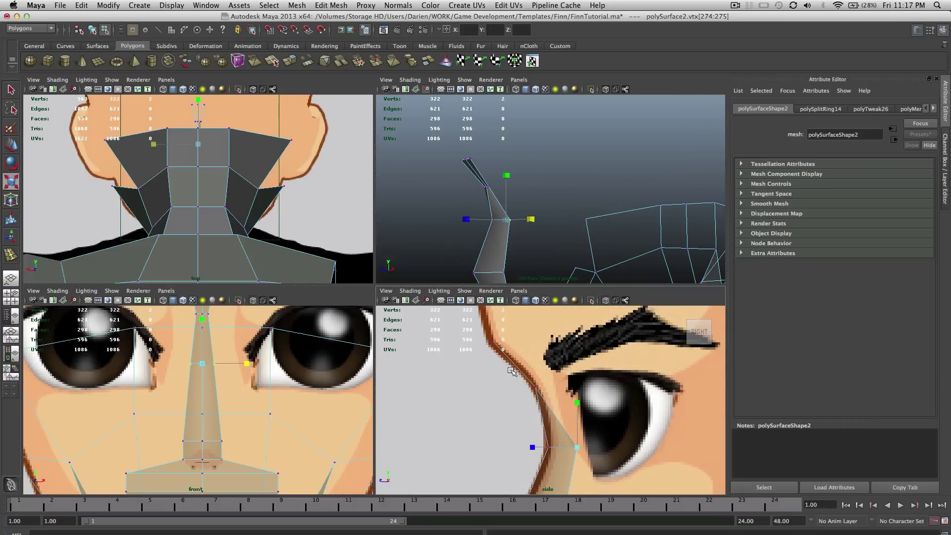
alt+middle_drag(275, 337, 284, 413)
key(q)
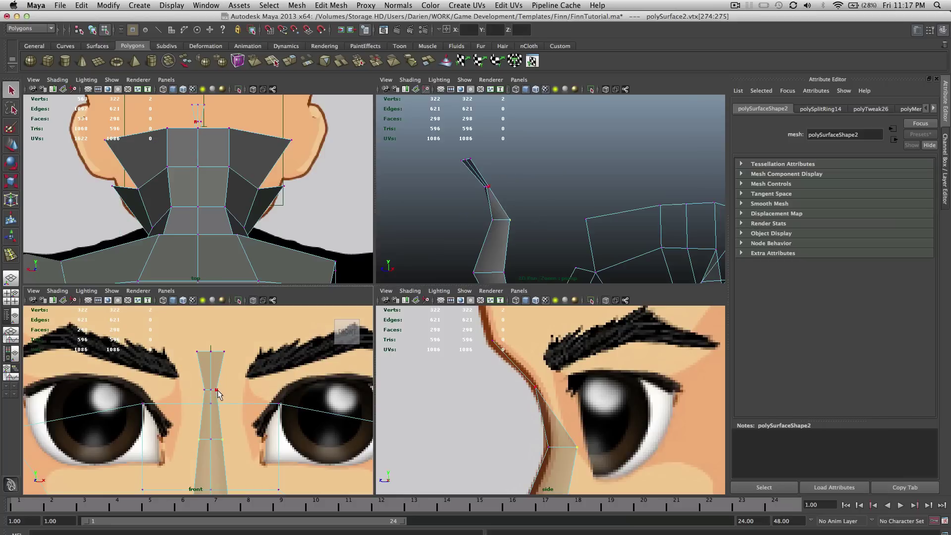
drag(218, 394, 206, 386)
key(w)
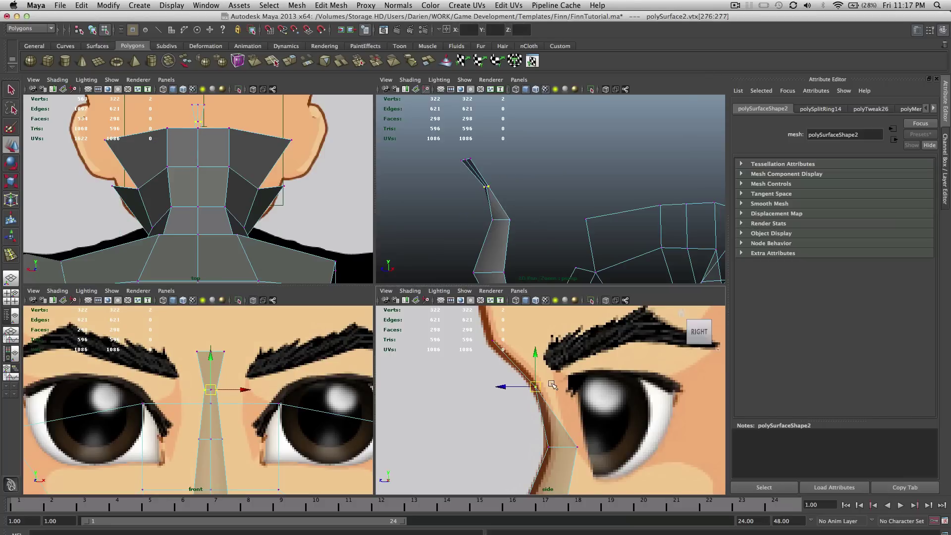
drag(536, 387, 521, 385)
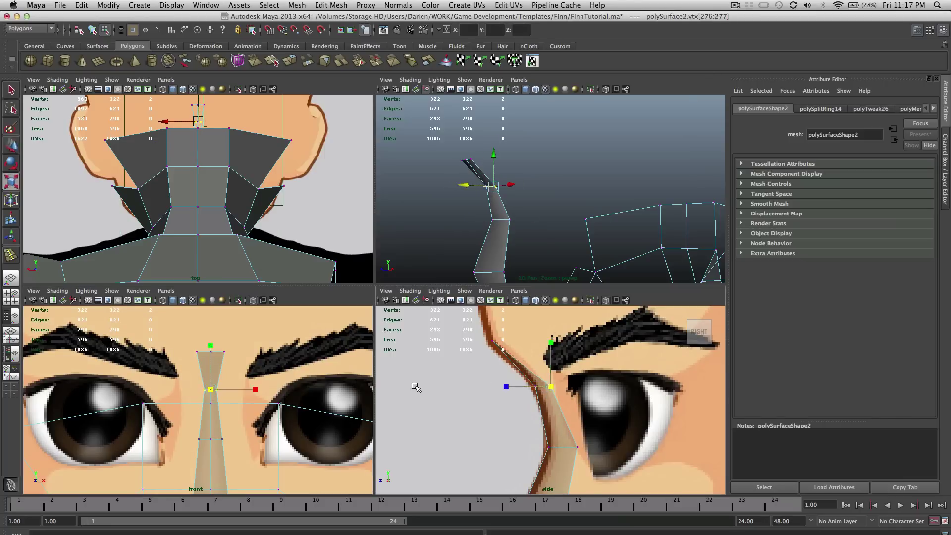
click(279, 390)
drag(280, 391, 314, 392)
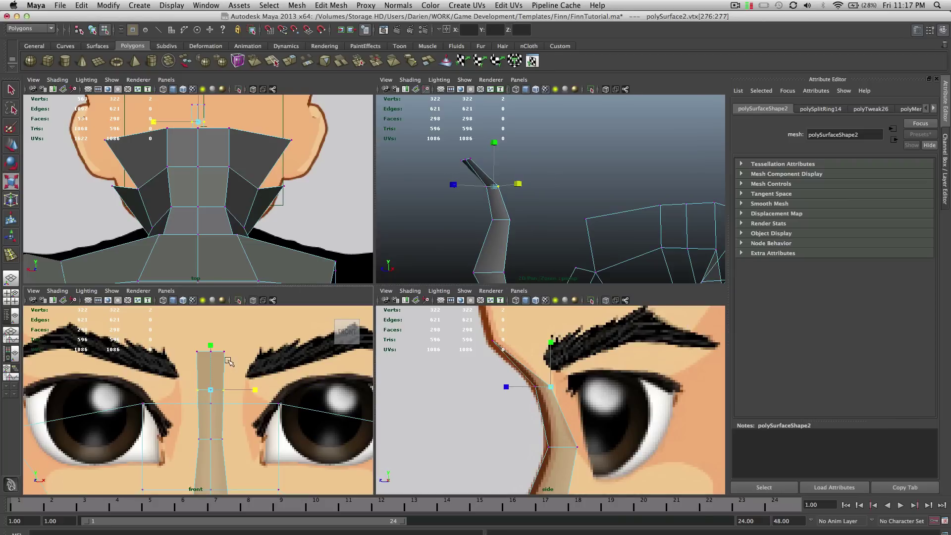
Scale the two top side vertices between the eyebrows wider, then move them back and slightly down behind the profile line.
drag(196, 347, 265, 350)
key(w)
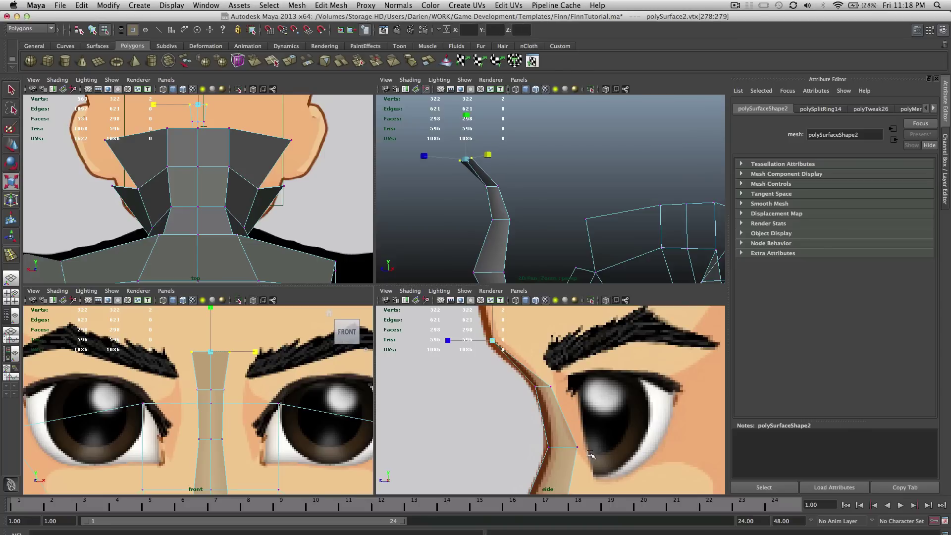
key(w)
drag(460, 340, 474, 341)
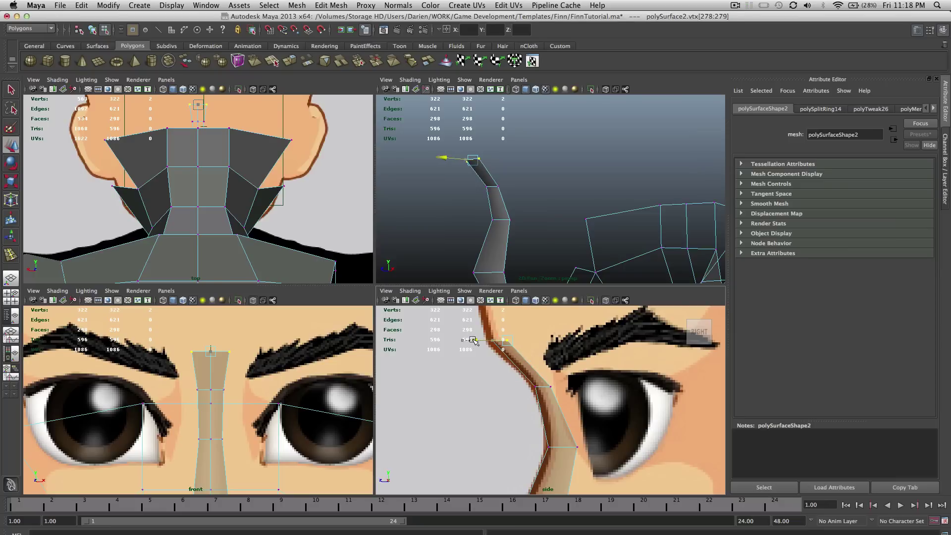
drag(474, 341, 479, 341)
drag(478, 341, 478, 341)
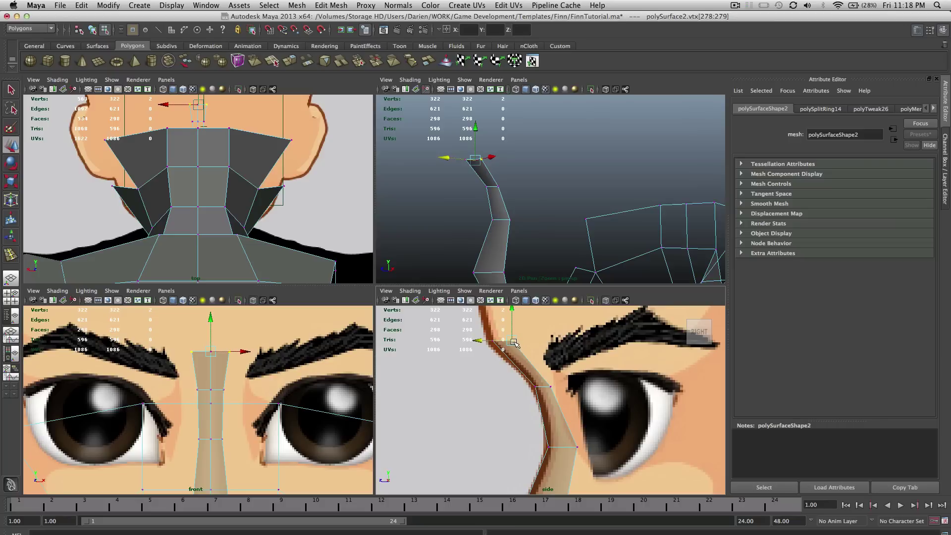
drag(513, 343, 518, 345)
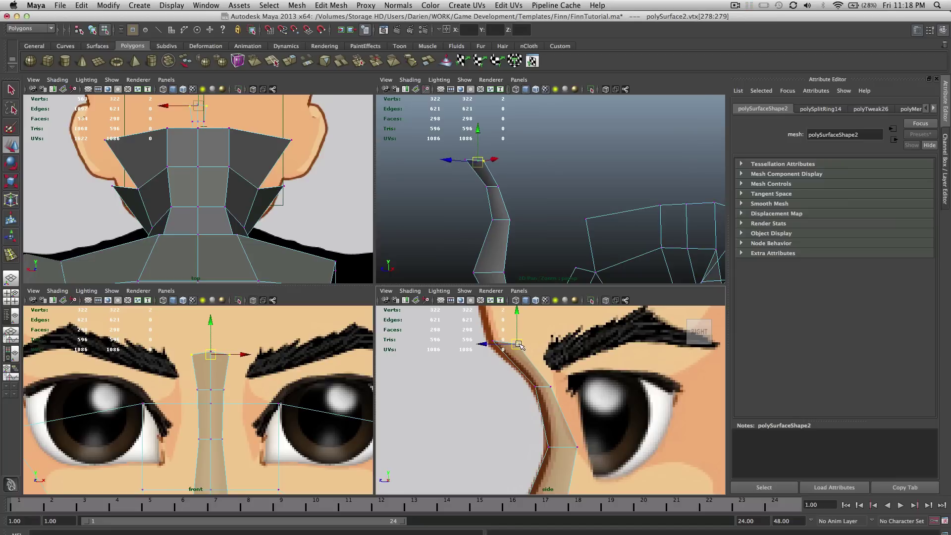
scroll(544, 168, down, 3)
alt+middle_drag(518, 184, 516, 130)
alt+drag(515, 196, 524, 196)
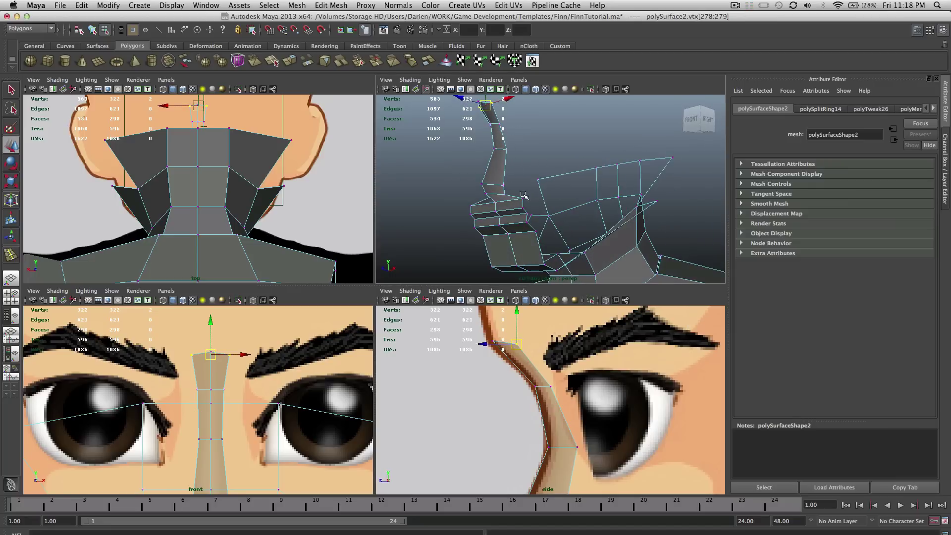
Scale the two side vertices where the nose base meets the upper lip in to the nose's width and move them slightly back.
click(522, 198)
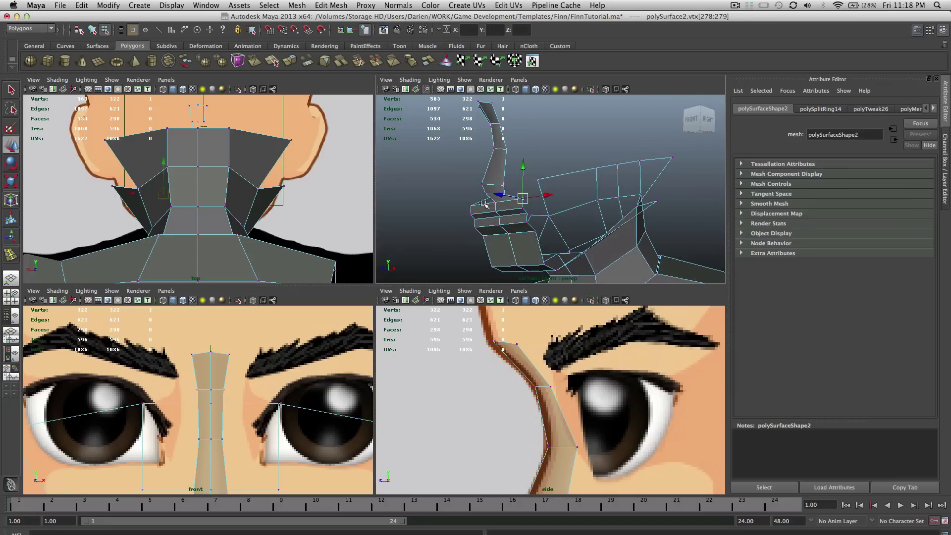
shift+click(471, 206)
key(f)
scroll(241, 394, down, 5)
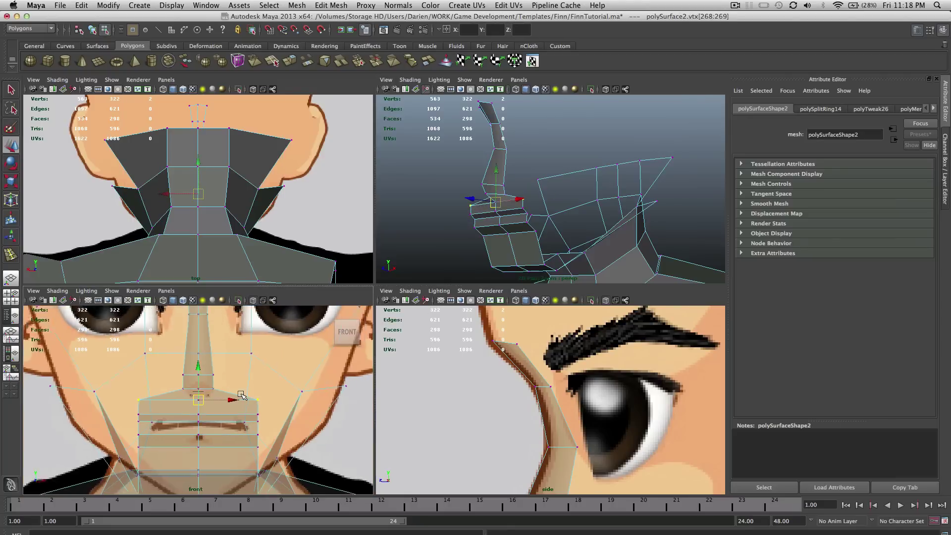
key(r)
drag(223, 400, 209, 411)
key(w)
key(f)
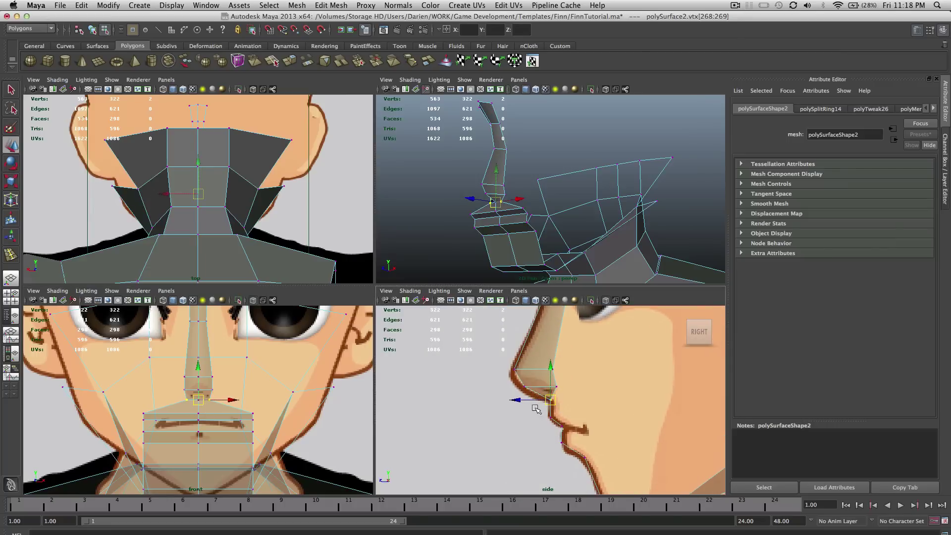
click(518, 401)
drag(518, 401, 525, 400)
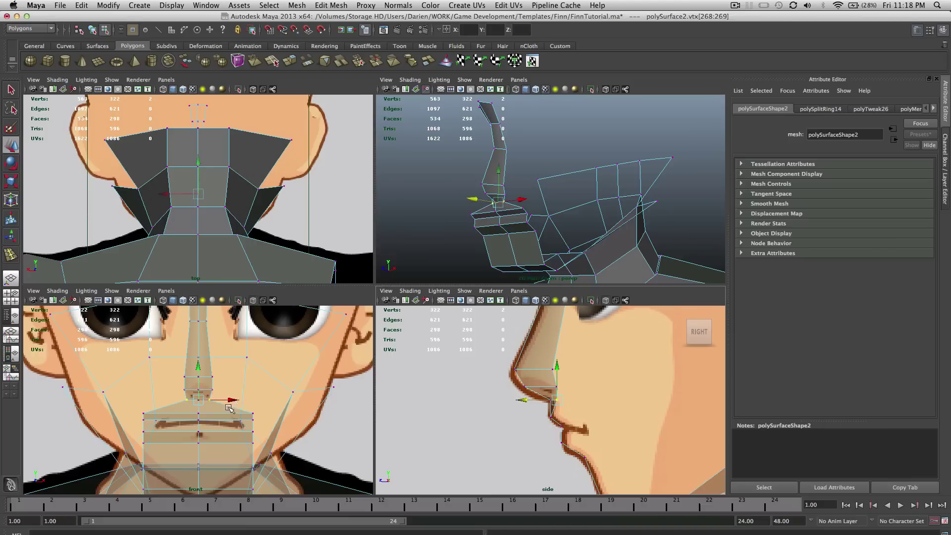
key(q)
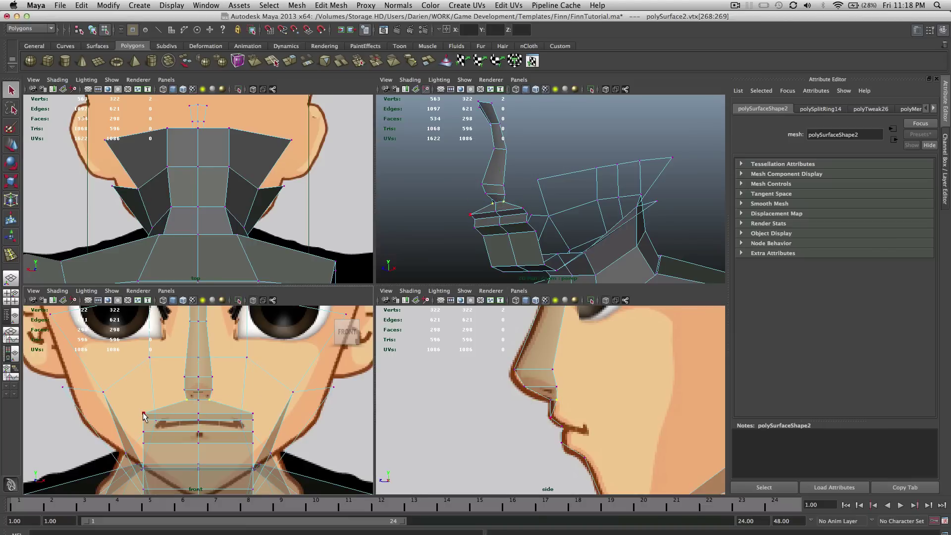
Move the two side vertices of the upper lip back and slightly up behind the profile, then scale them in to the nose's width.
scroll(593, 407, up, 2)
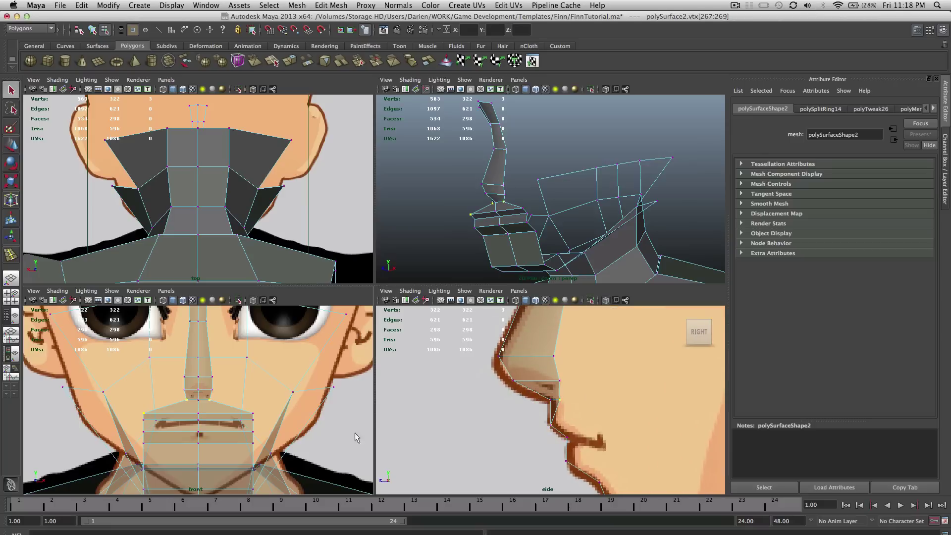
click(253, 413)
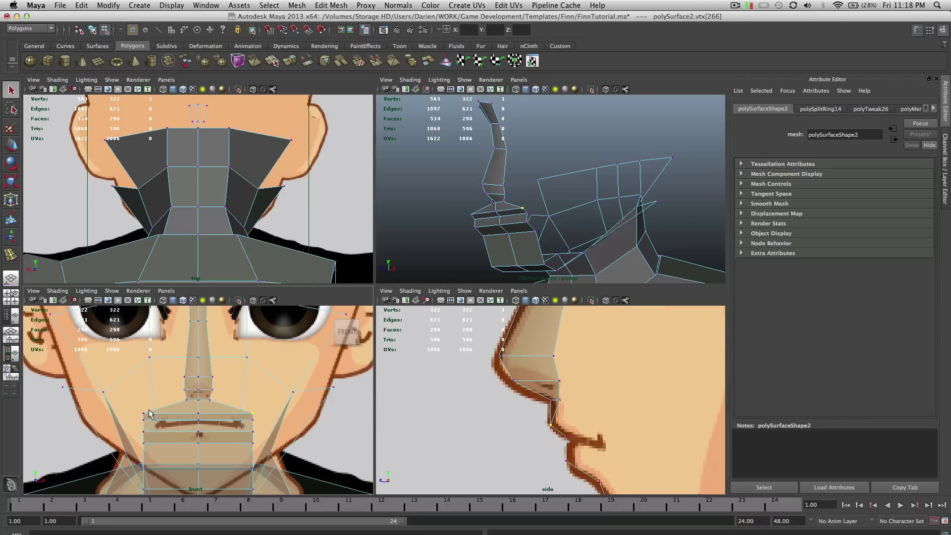
key(f)
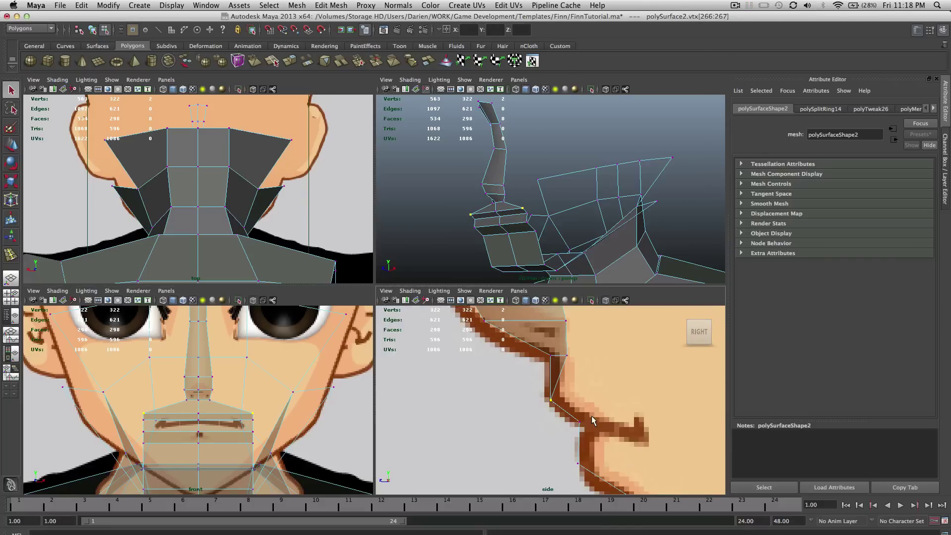
key(r)
click(247, 413)
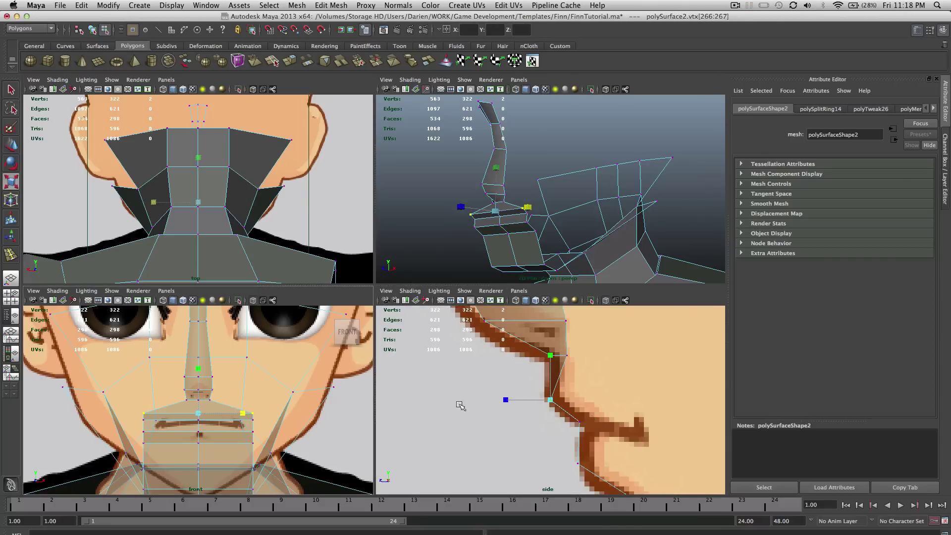
key(w)
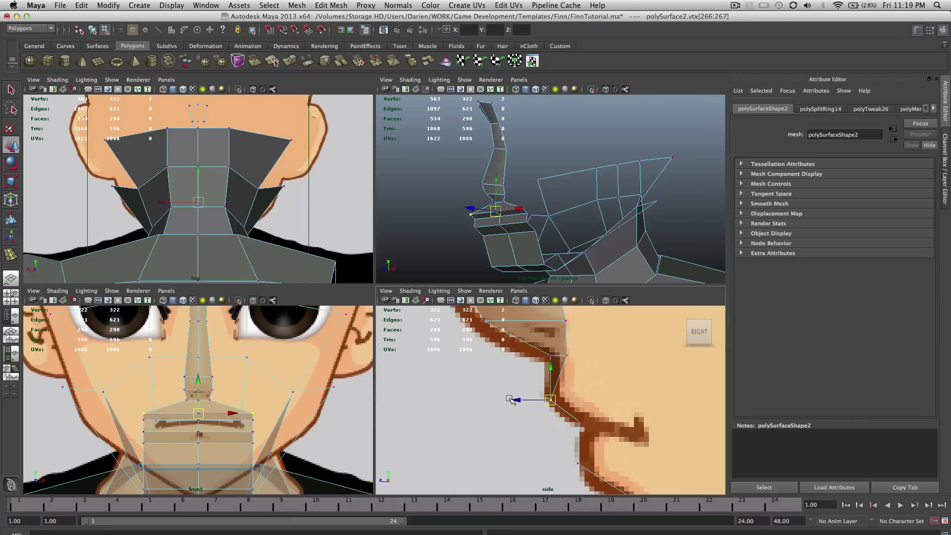
drag(525, 399, 571, 363)
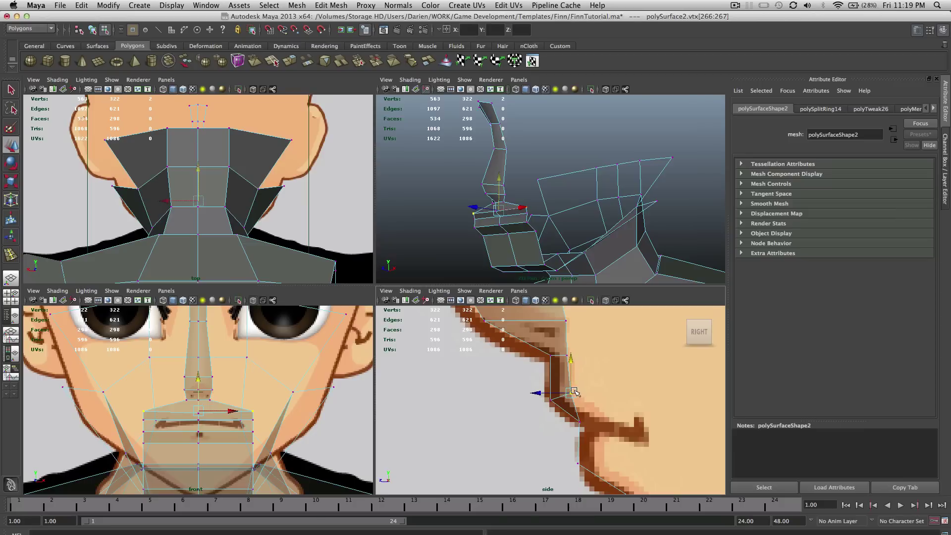
drag(254, 414, 209, 412)
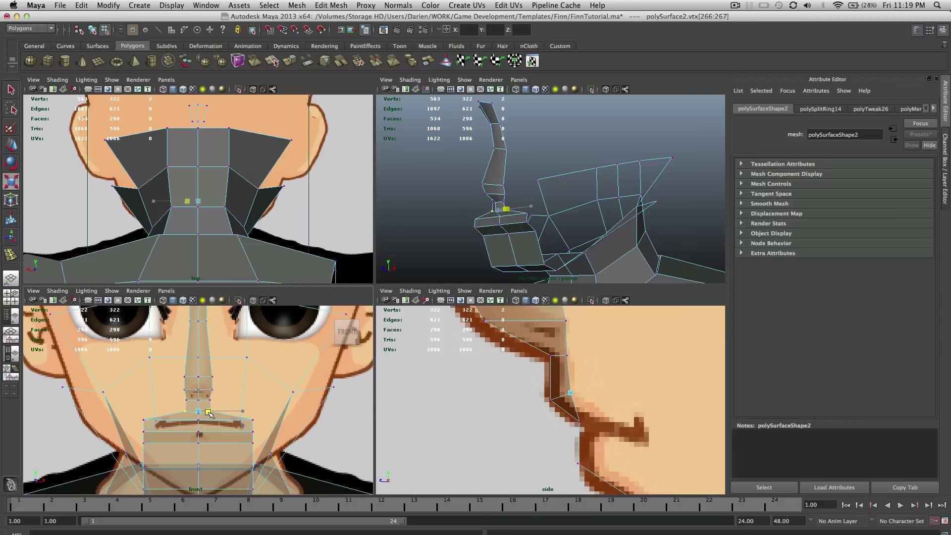
key(q)
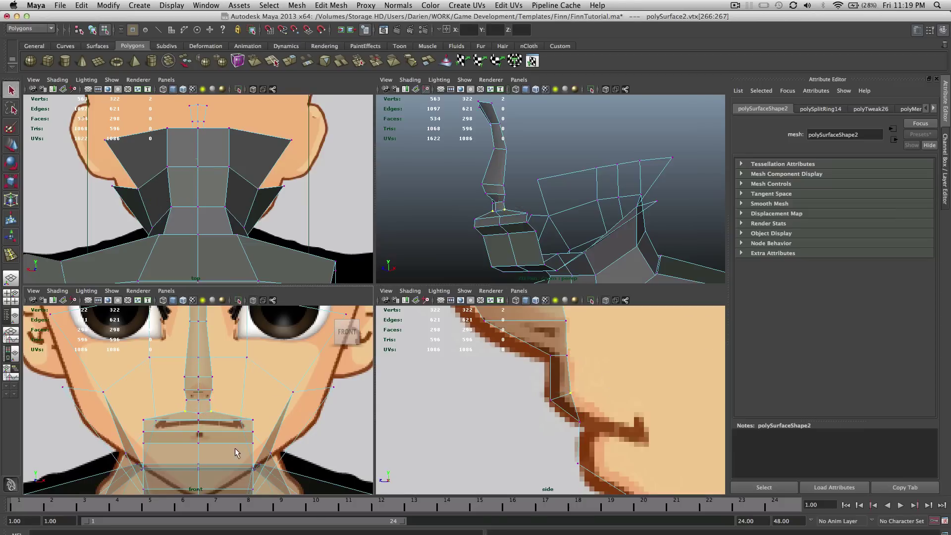
Move the two side vertices at the mouth line slightly back and scale them in toward the center line.
click(252, 421)
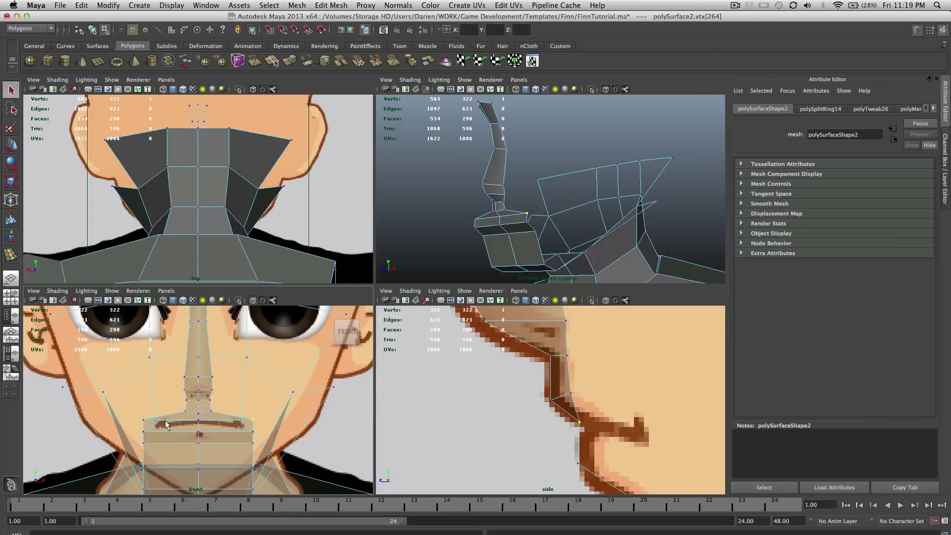
shift+click(146, 420)
key(w)
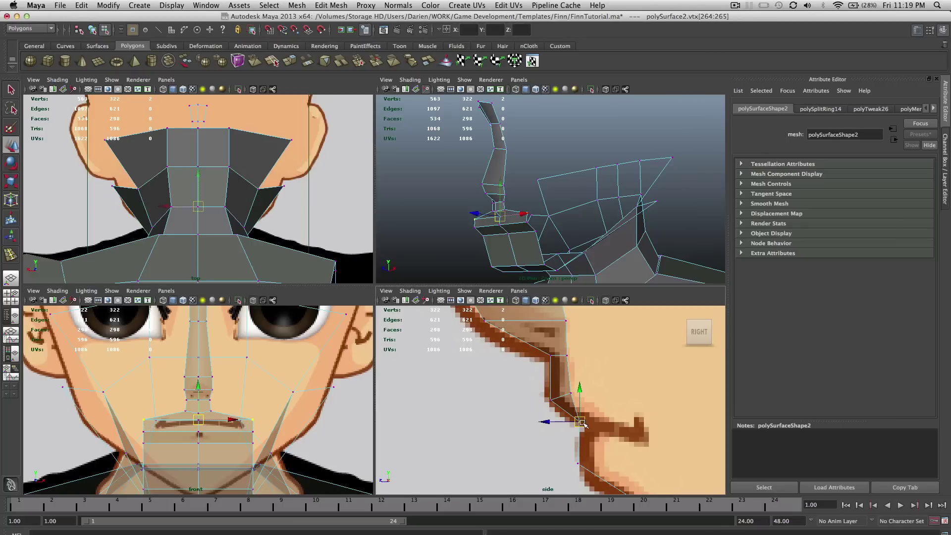
drag(557, 422, 568, 422)
key(r)
drag(242, 420, 208, 422)
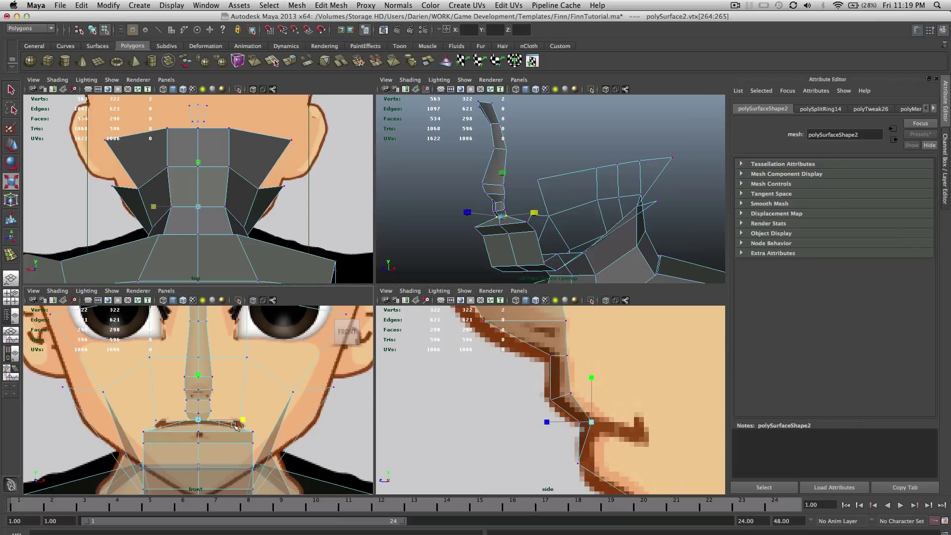
Nudge the two mouth-line side vertices sideways until they sit evenly about the center line.
scroll(231, 430, up, 3)
alt+middle_drag(231, 431, 220, 393)
scroll(219, 393, up, 3)
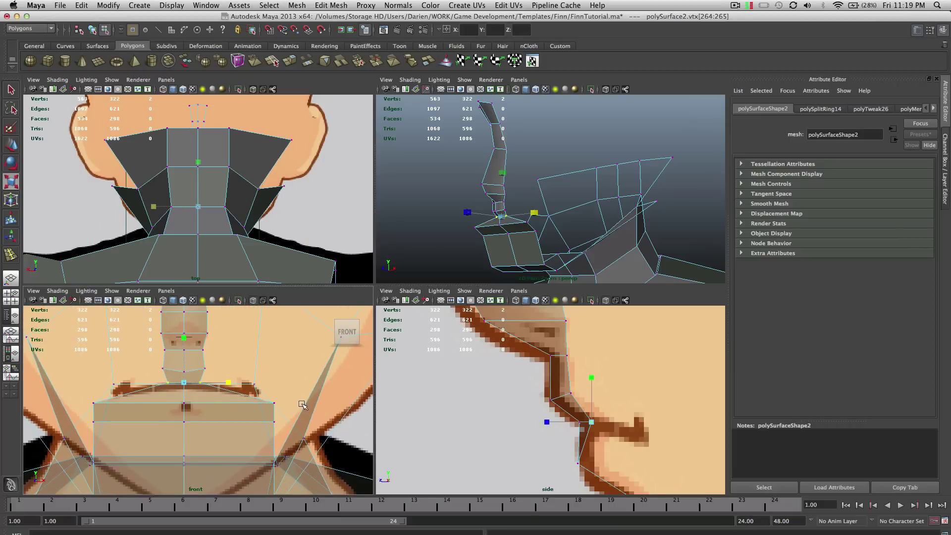
key(w)
drag(216, 384, 216, 386)
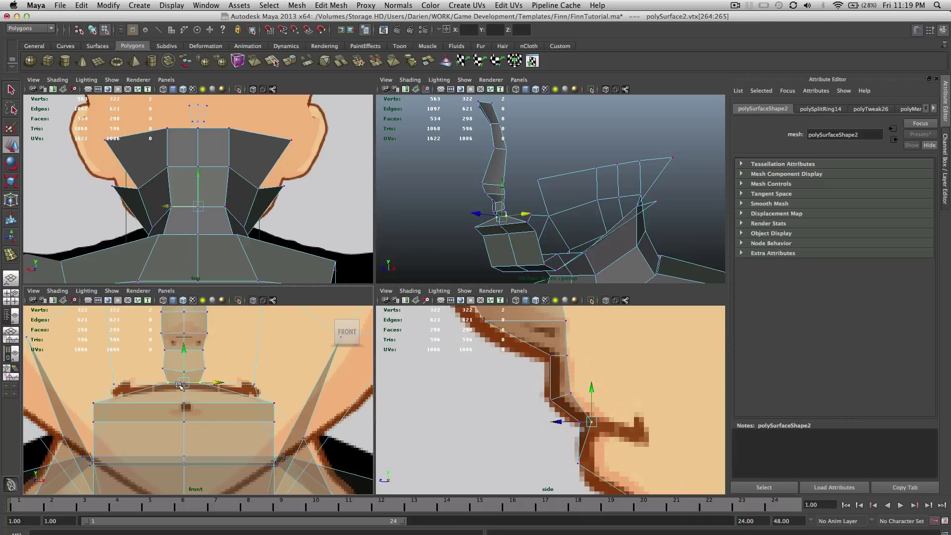
scroll(190, 385, up, 5)
alt+middle_drag(189, 384, 204, 421)
scroll(245, 427, up, 4)
scroll(245, 428, up, 1)
drag(222, 417, 235, 418)
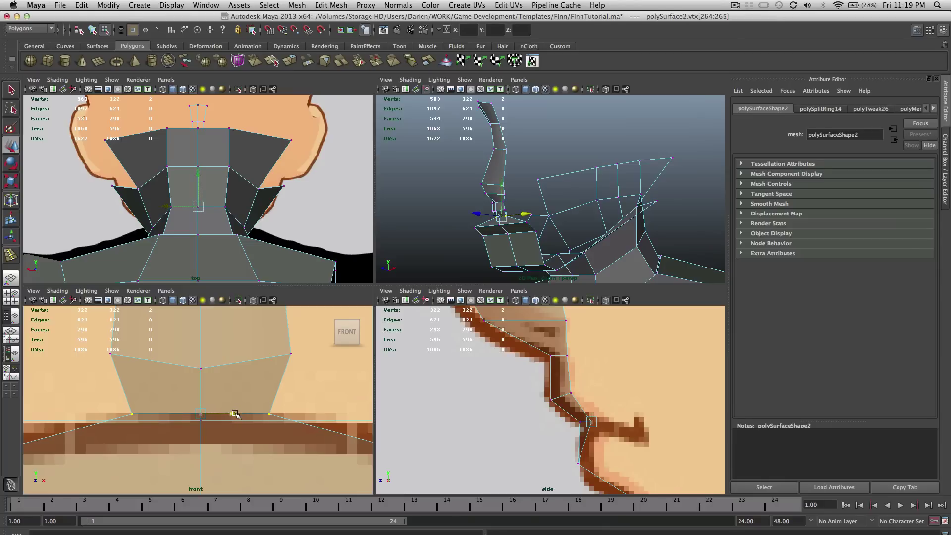
drag(235, 417, 233, 415)
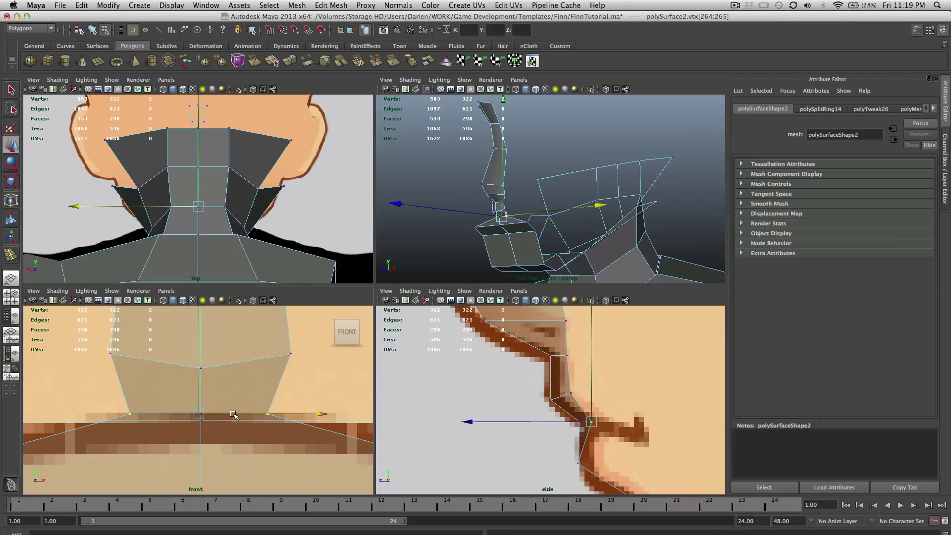
drag(233, 415, 238, 415)
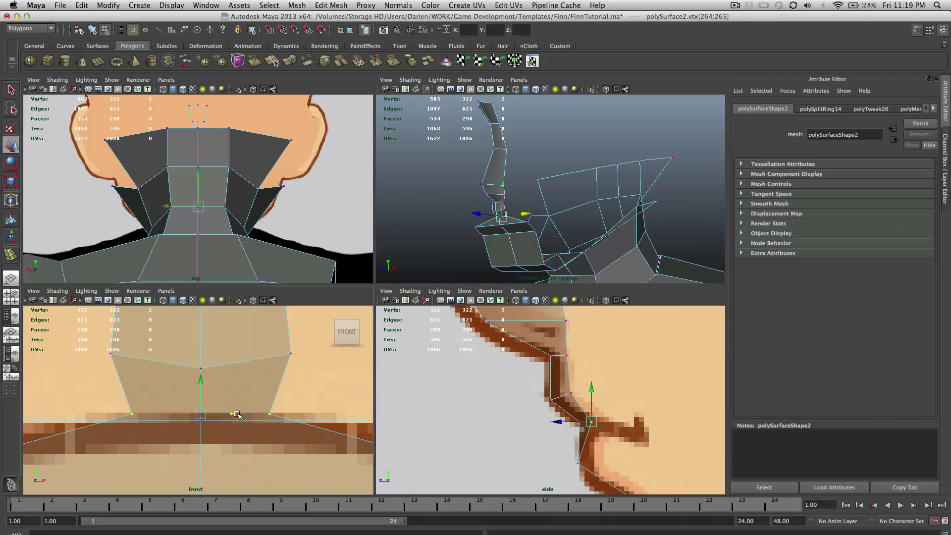
Move the two side vertices just below the lower lip back and scale them in to match the narrow strip above.
scroll(238, 415, down, 5)
scroll(238, 416, up, 4)
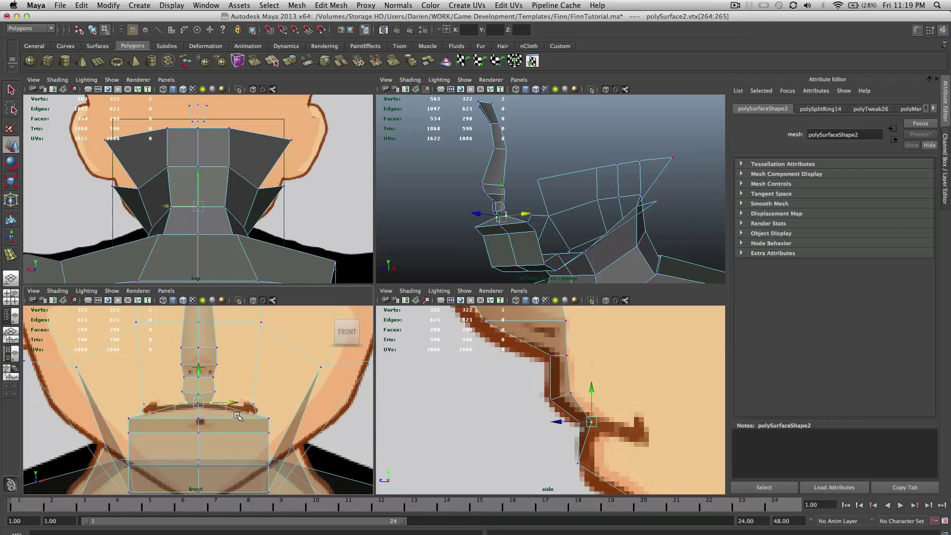
alt+middle_drag(236, 418, 229, 399)
scroll(229, 399, up, 2)
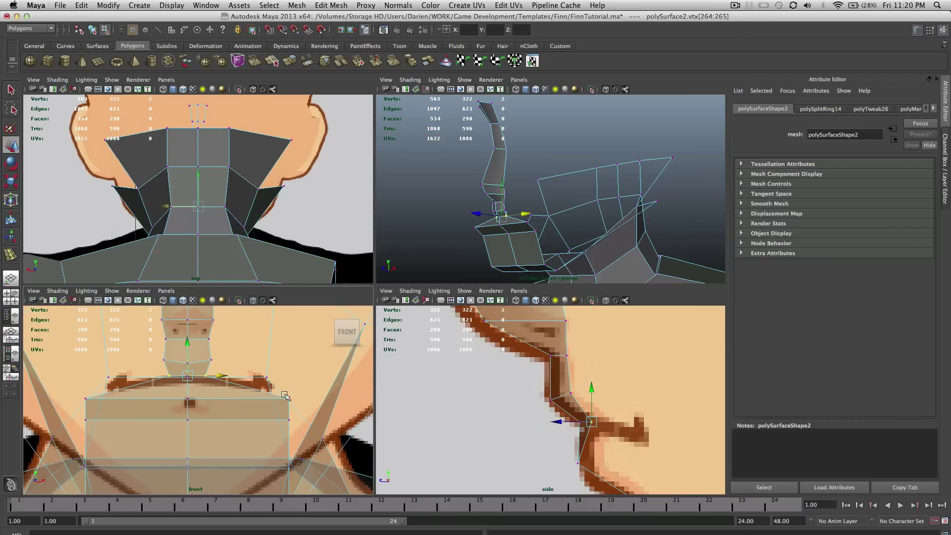
click(290, 399)
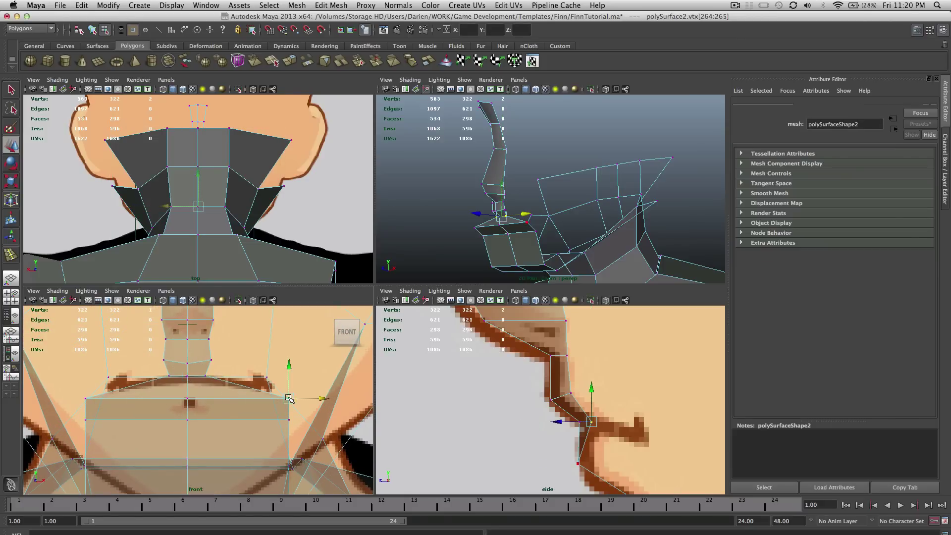
shift+click(86, 399)
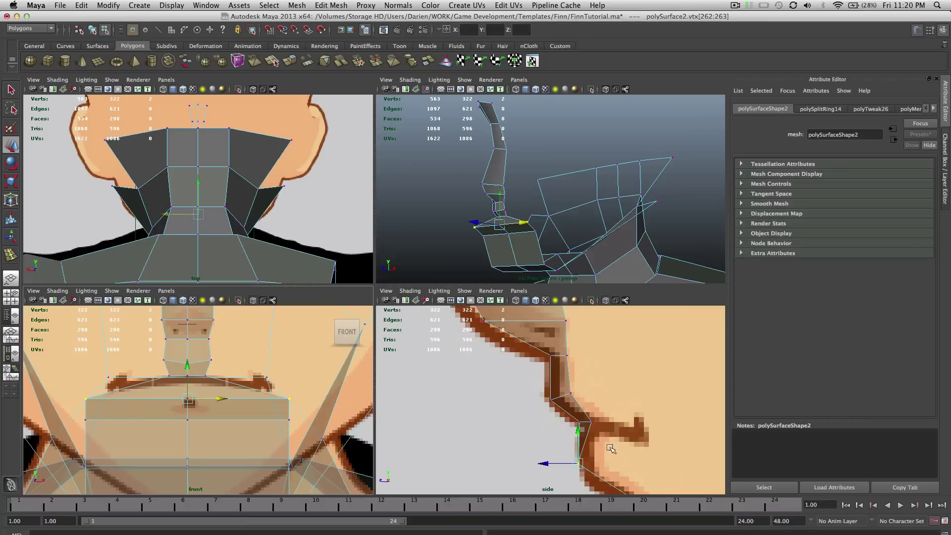
drag(554, 465, 565, 467)
key(r)
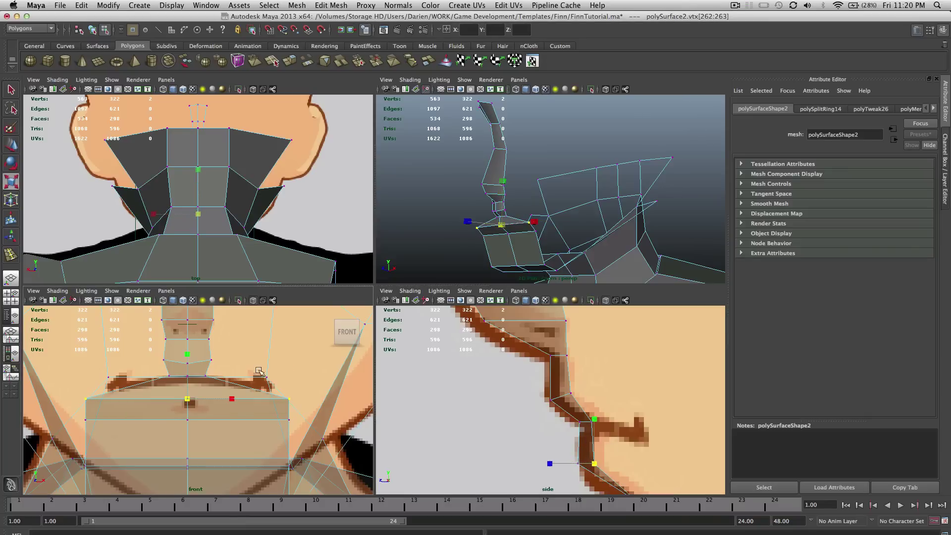
drag(240, 398, 198, 402)
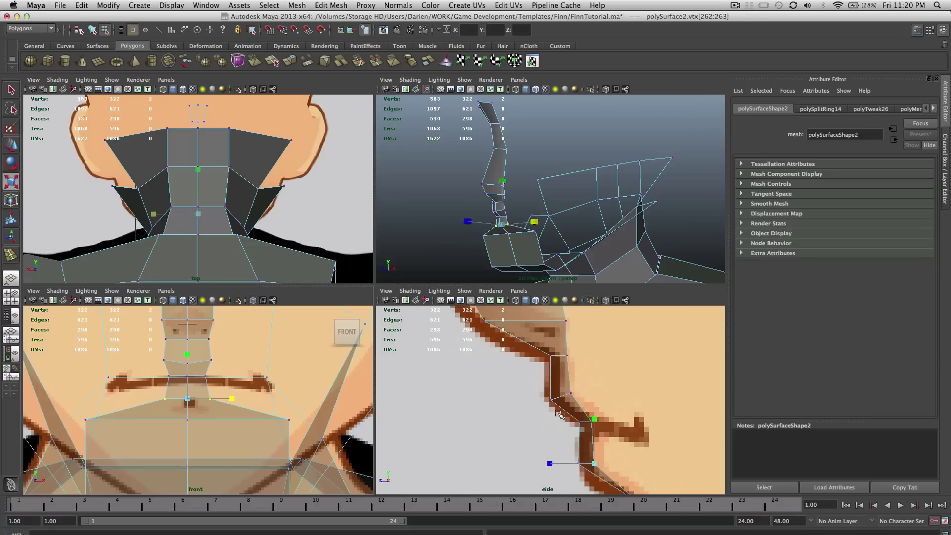
Move the two side vertices between the lower lip and chin slightly back and scale them in to the strip's width.
scroll(559, 413, down, 5)
scroll(558, 413, up, 5)
key(q)
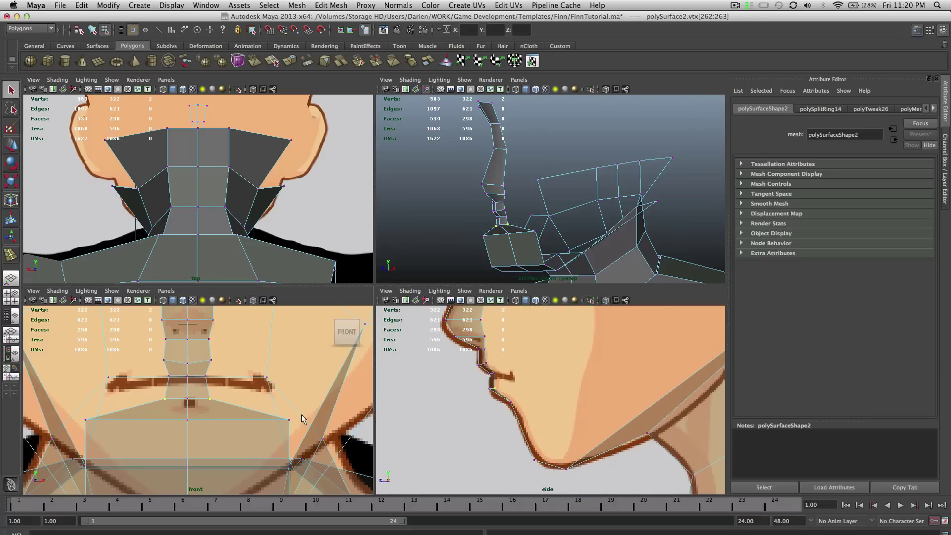
click(289, 421)
shift+click(85, 421)
key(w)
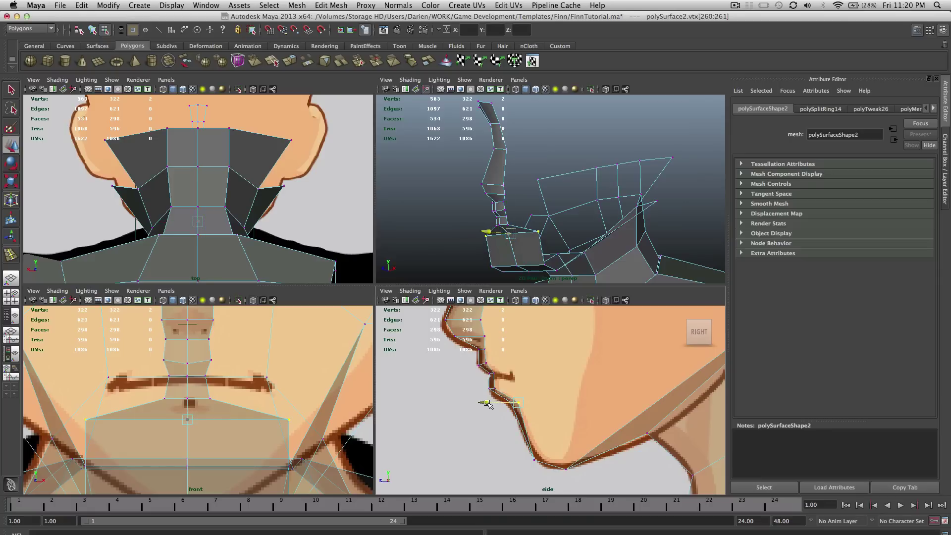
drag(486, 402, 484, 402)
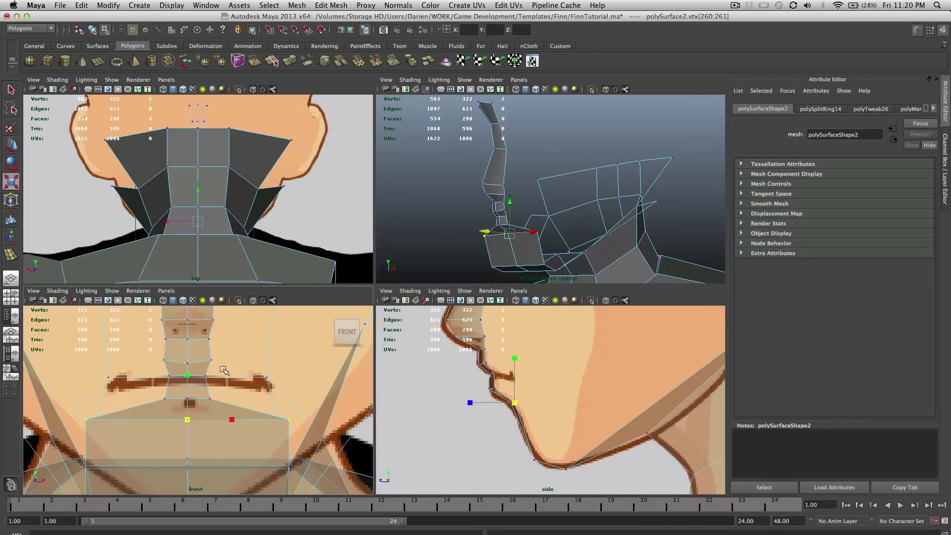
drag(229, 420, 200, 421)
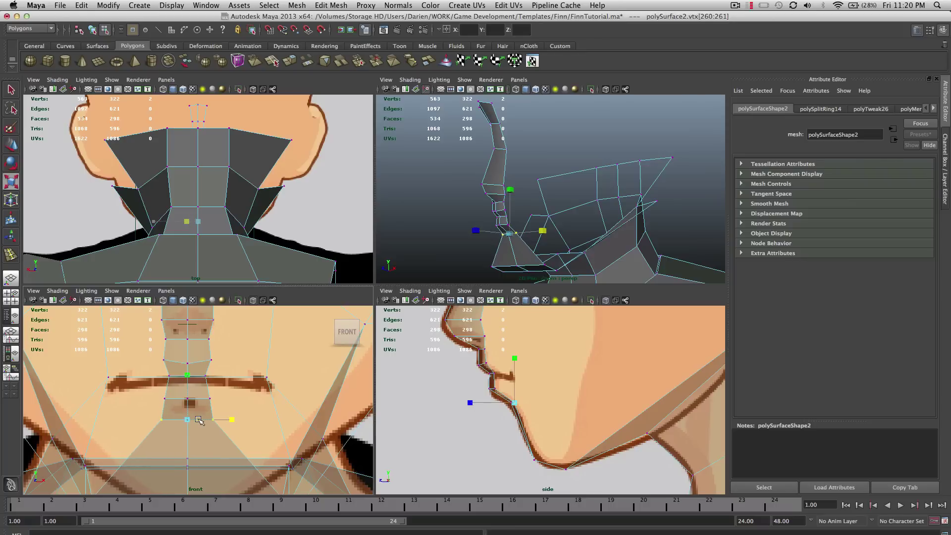
Move the two side vertices at the front of the chin slightly back and scale them in to the strip's width.
scroll(239, 401, down, 5)
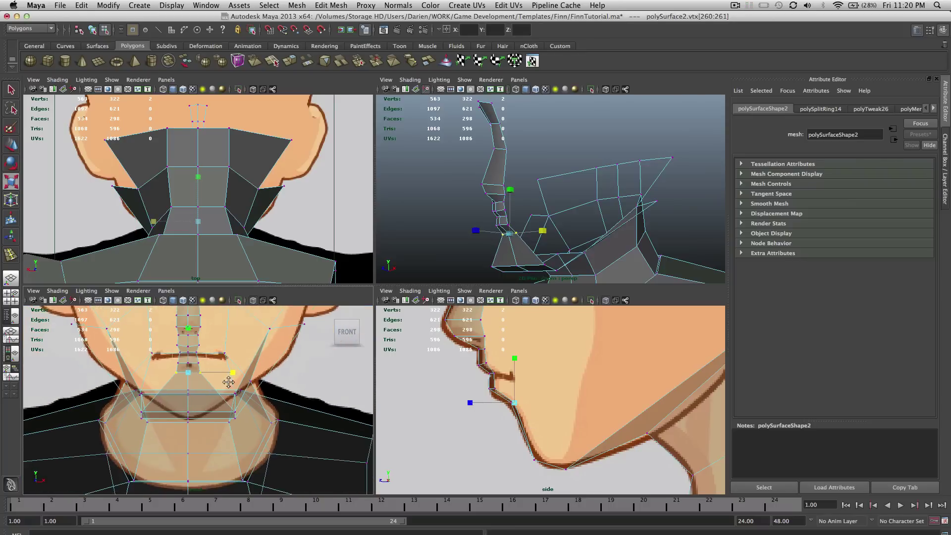
click(237, 405)
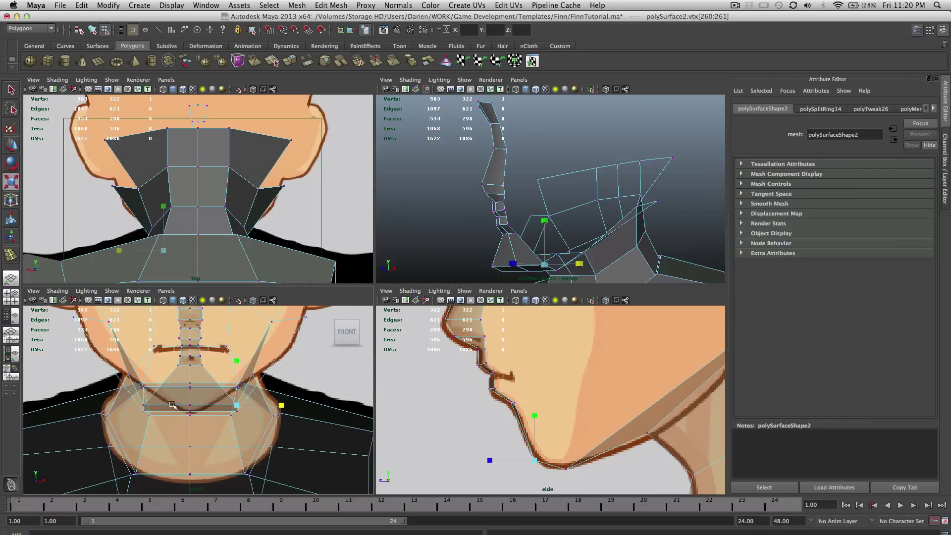
shift+click(144, 405)
key(w)
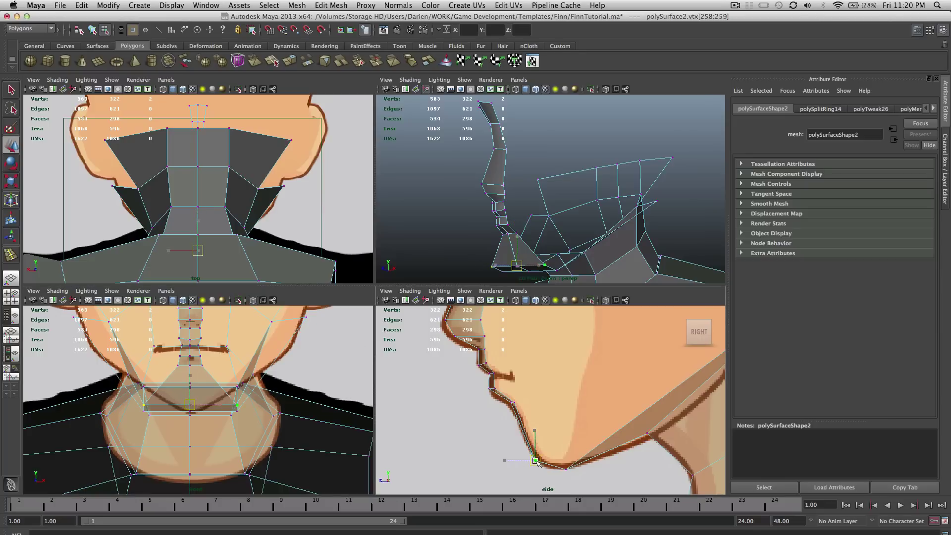
key(r)
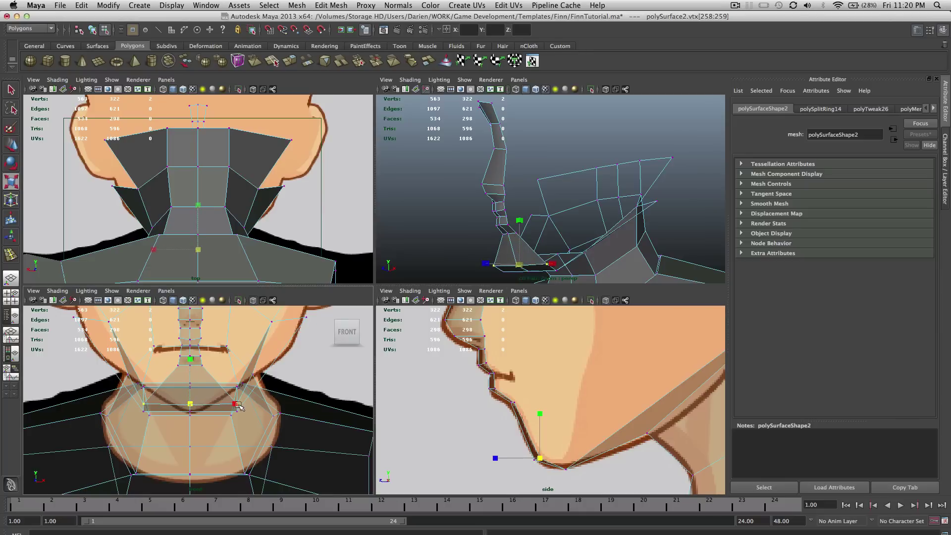
drag(234, 404, 202, 407)
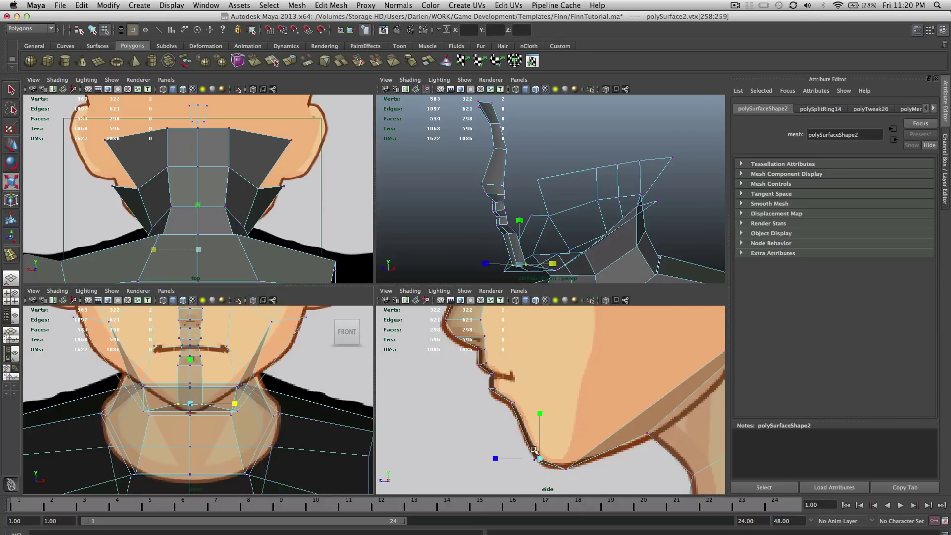
Raise the two side vertices at the underside of the chin slightly and scale them in toward the center line.
key(q)
click(237, 413)
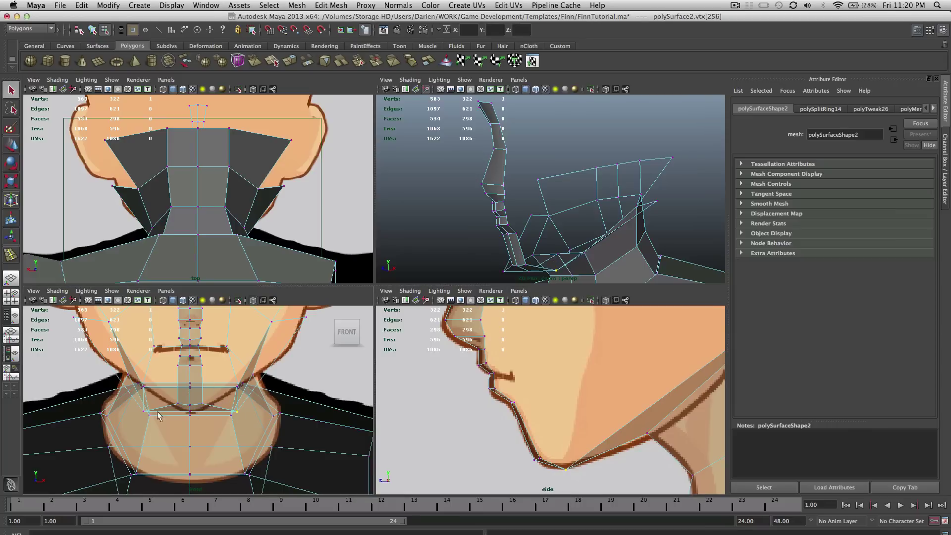
shift+click(144, 412)
key(w)
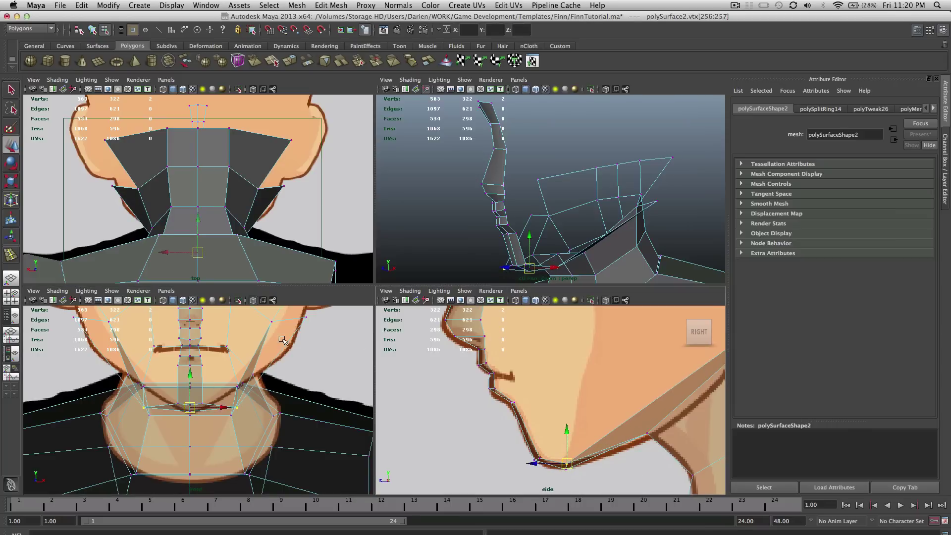
middle_click(257, 394)
key(r)
drag(235, 408, 204, 405)
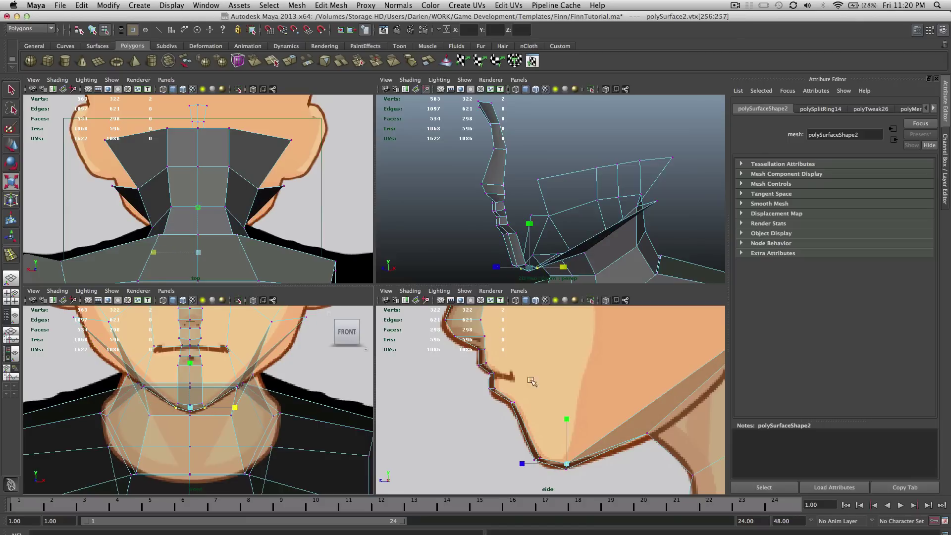
Check the smoothed preview of the mesh, and return to object mode with the body mesh selected.
scroll(651, 422, down, 4)
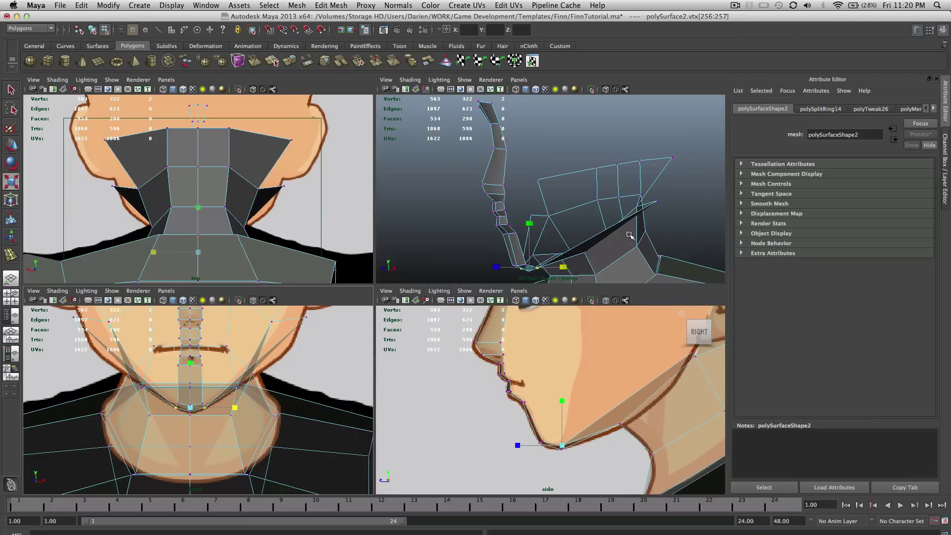
alt+drag(644, 228, 589, 232)
key(3)
key(1)
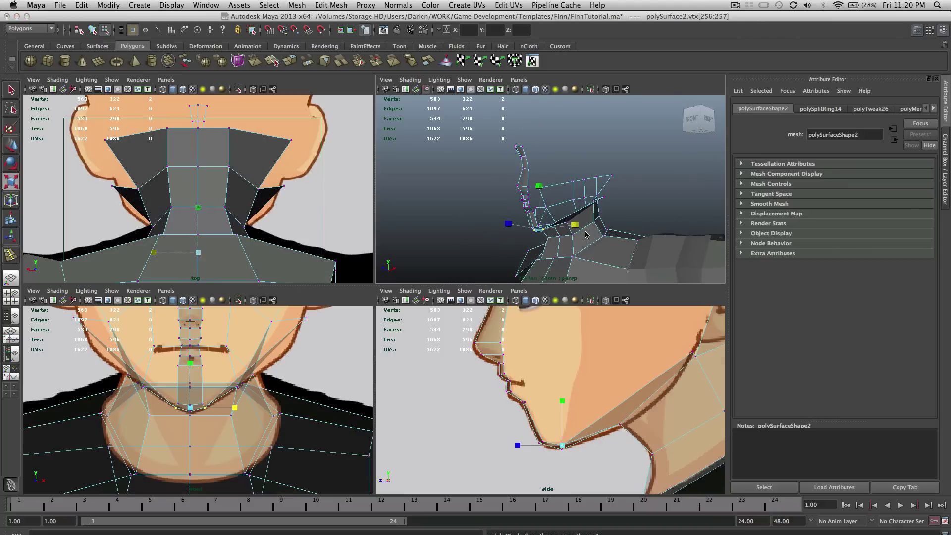
right_drag(586, 232, 632, 213)
click(629, 210)
scroll(628, 210, up, 6)
alt+drag(607, 225, 565, 209)
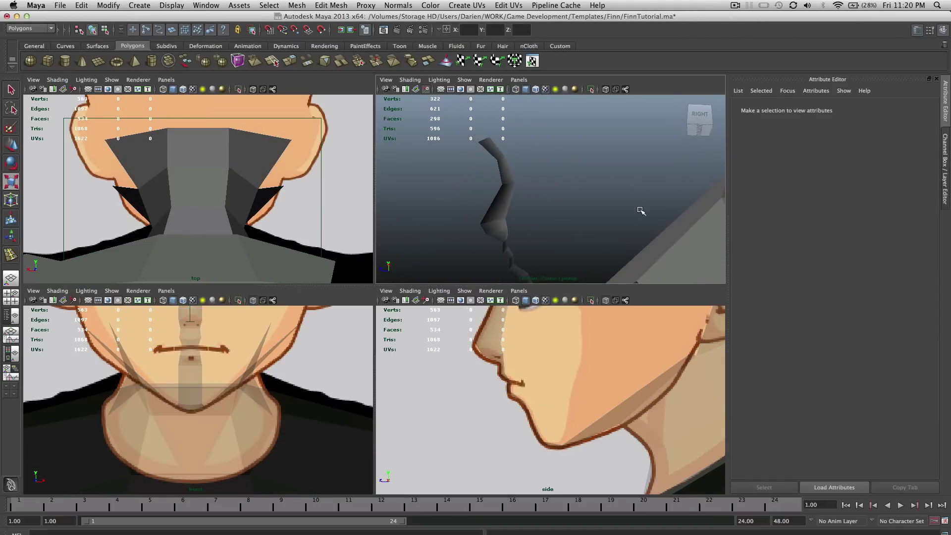
click(676, 224)
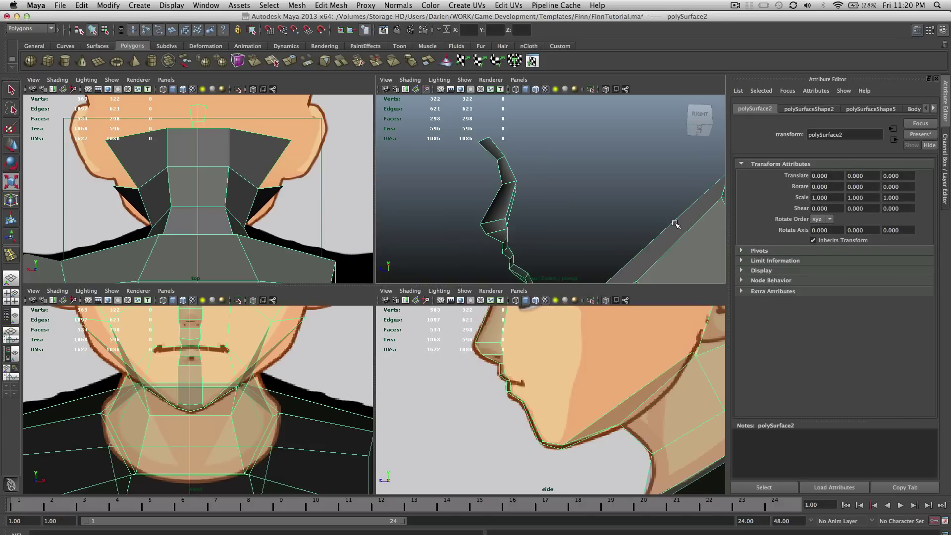
Extrude the two side edges of the nose between bridge and tip, and scale the new edges outward across the cheeks.
alt+middle_drag(575, 367, 584, 444)
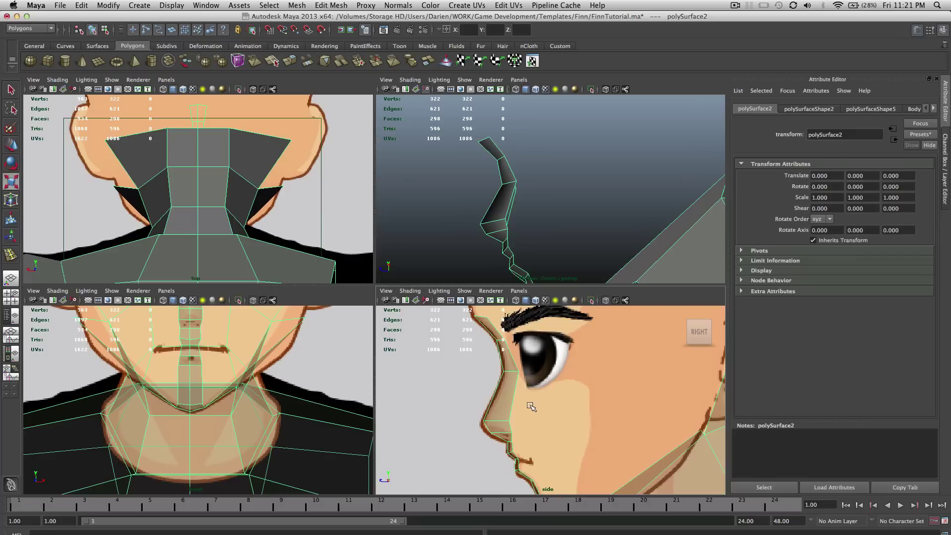
scroll(531, 407, down, 4)
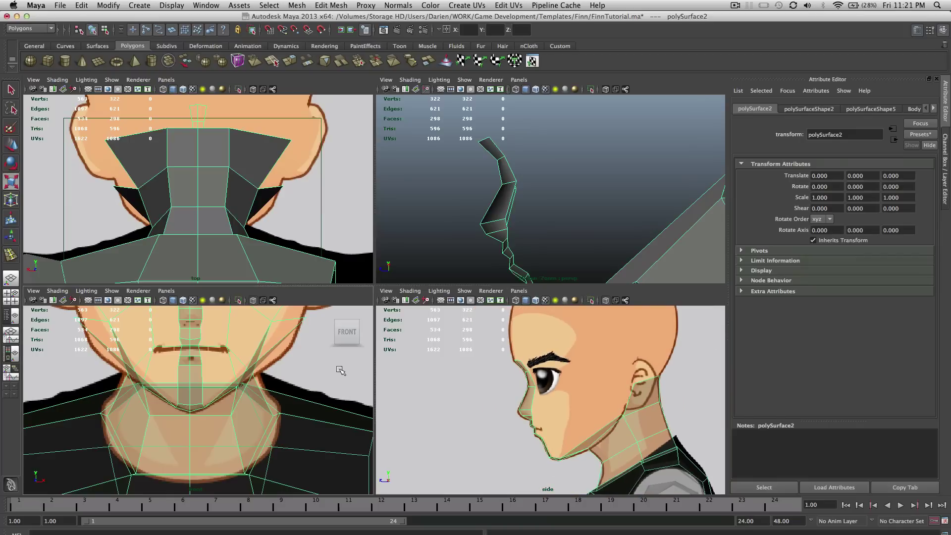
scroll(341, 371, up, 5)
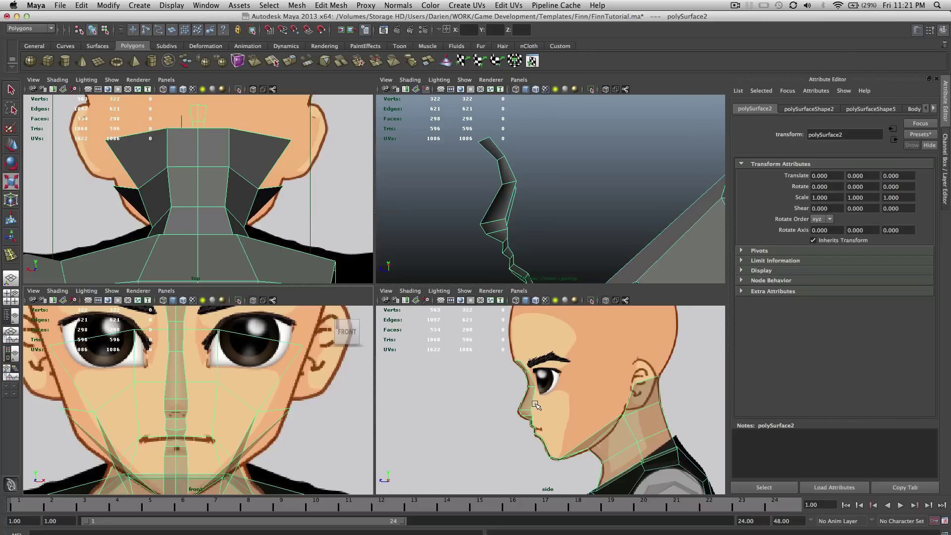
alt+drag(510, 189, 552, 210)
key(q)
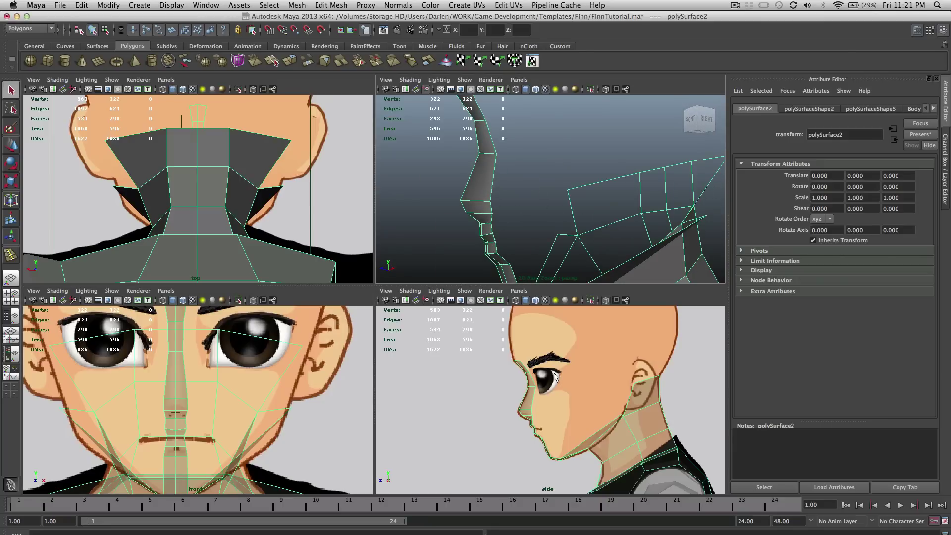
scroll(554, 376, up, 5)
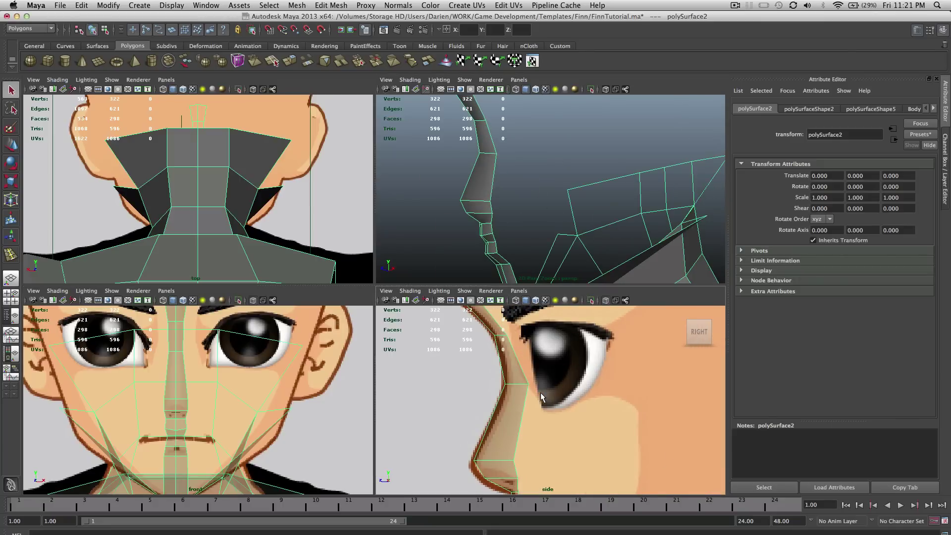
right_drag(540, 393, 531, 372)
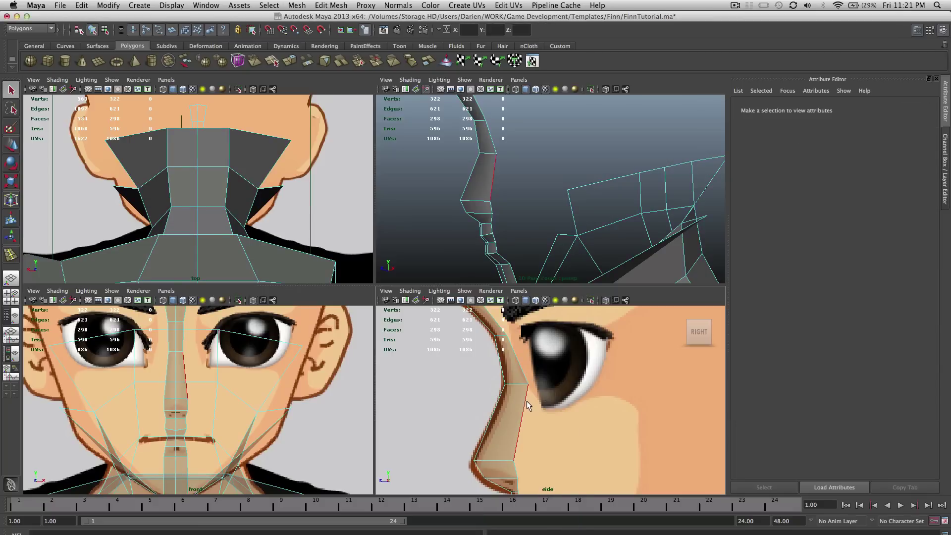
click(530, 406)
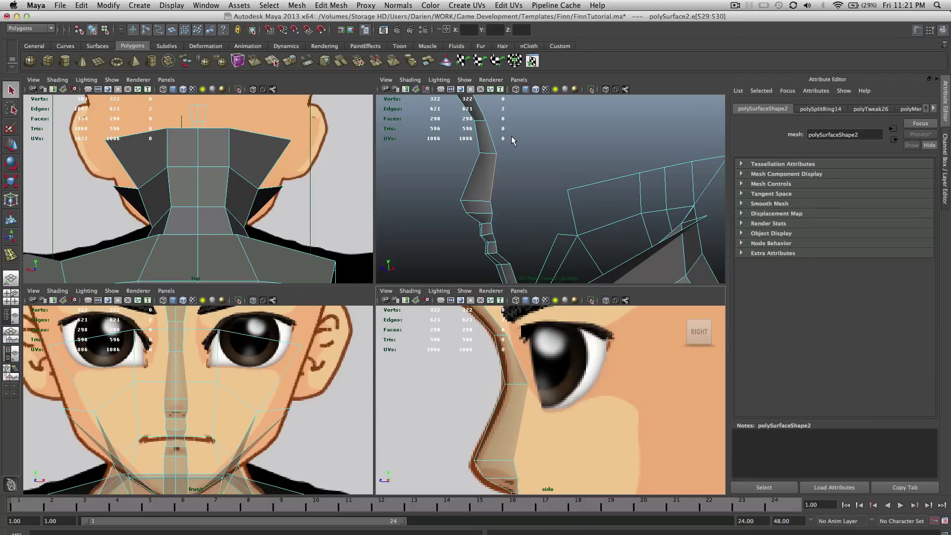
key(f)
alt+drag(483, 157, 490, 156)
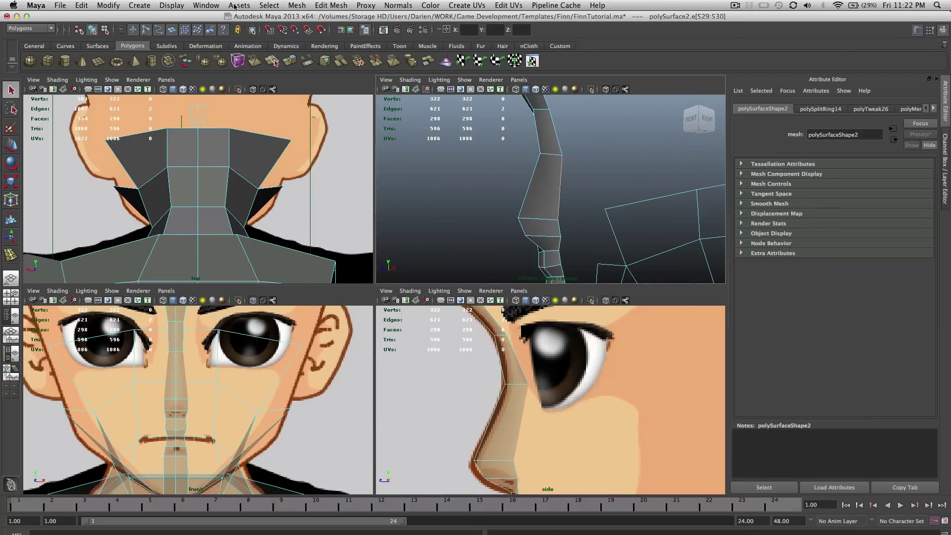
click(328, 5)
click(336, 38)
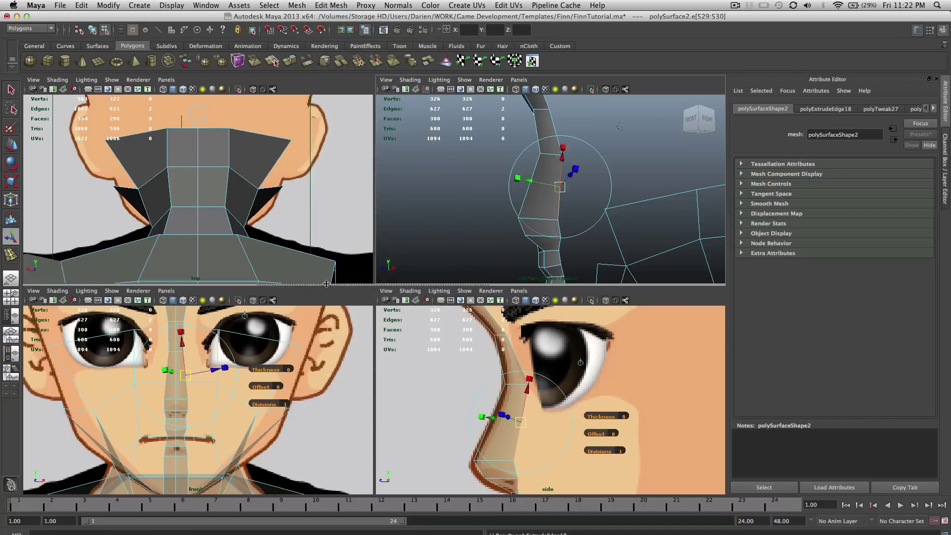
key(w)
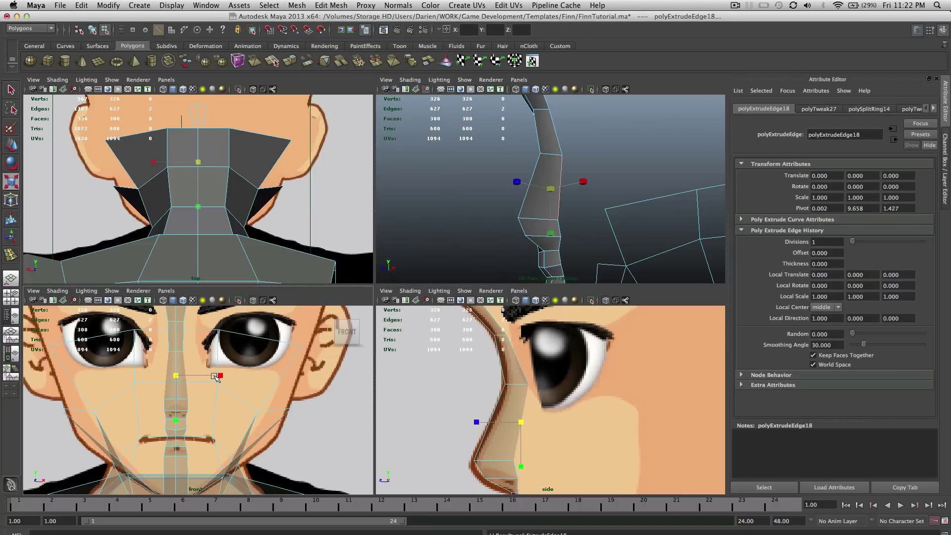
drag(221, 378, 330, 374)
Lower the extruded nose side edges, widen them slightly, and push them back toward the front of the eye.
key(w)
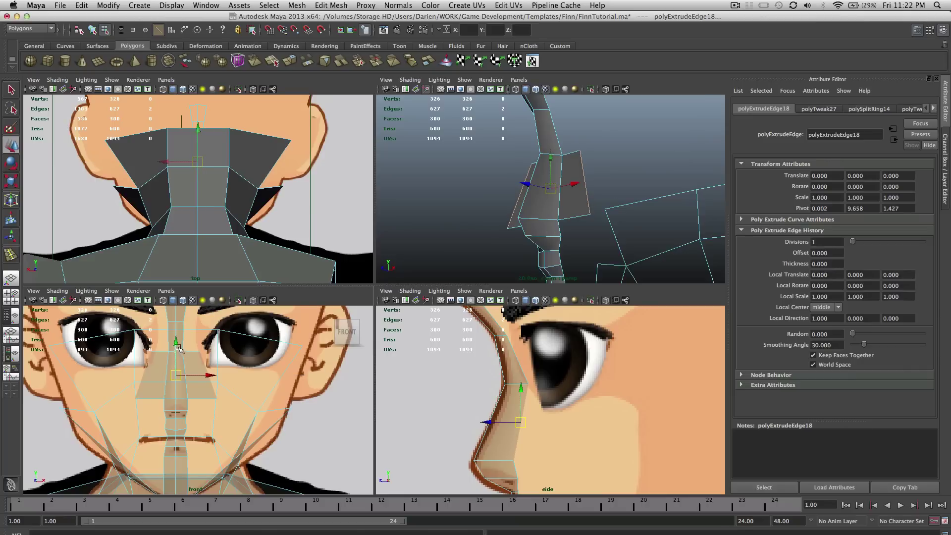
drag(179, 350, 179, 362)
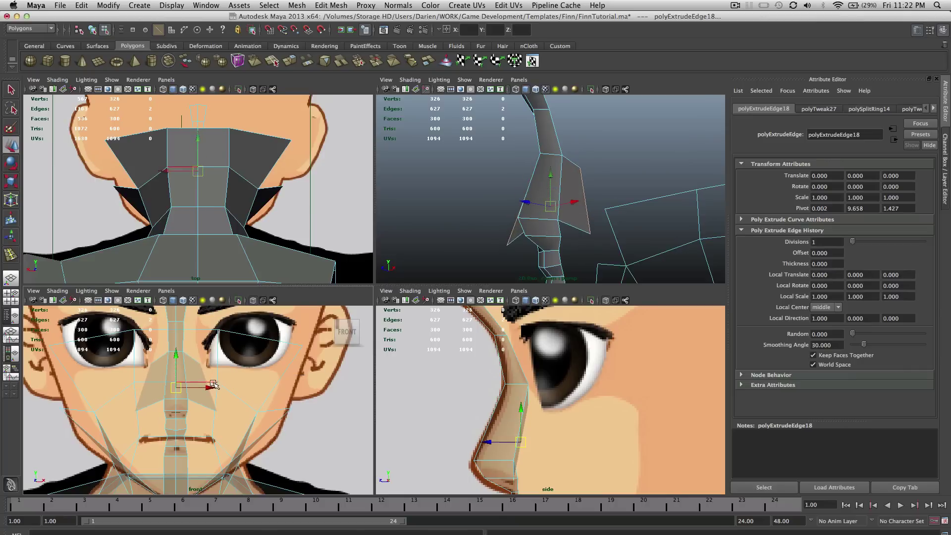
key(r)
drag(220, 386, 226, 386)
key(w)
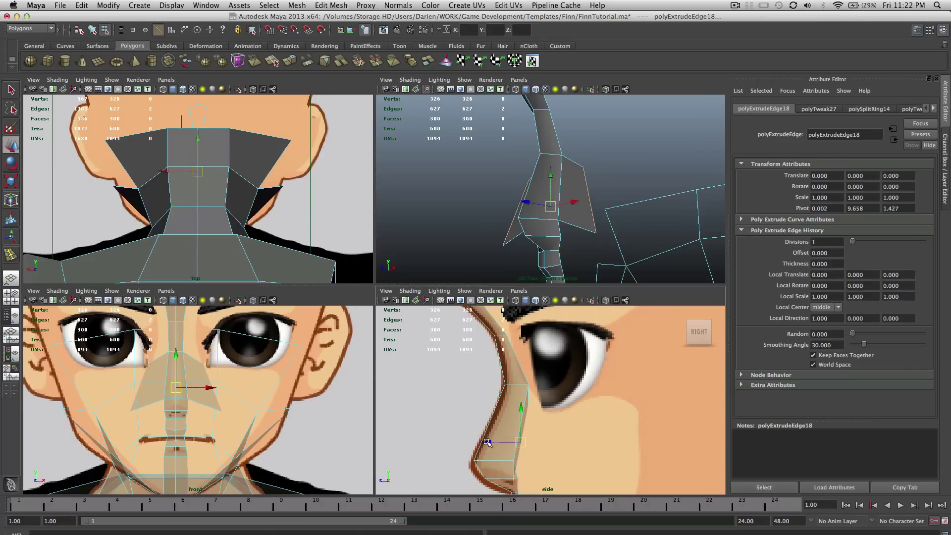
drag(488, 443, 503, 442)
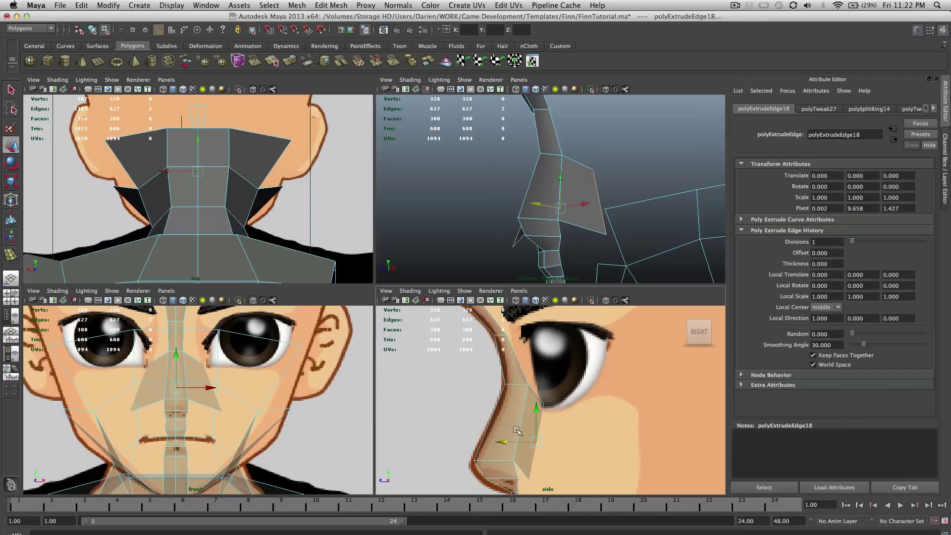
Move the two lower outer vertices of the nose side faces up and back, and scale them in toward the nose.
click(517, 431)
key(q)
right_drag(528, 421, 487, 423)
drag(520, 474, 540, 463)
key(w)
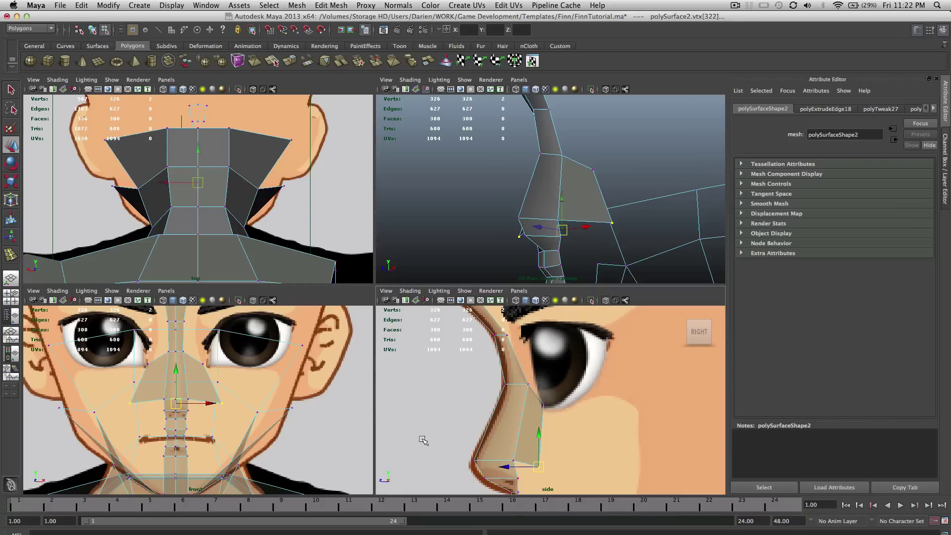
key(r)
drag(219, 402, 207, 402)
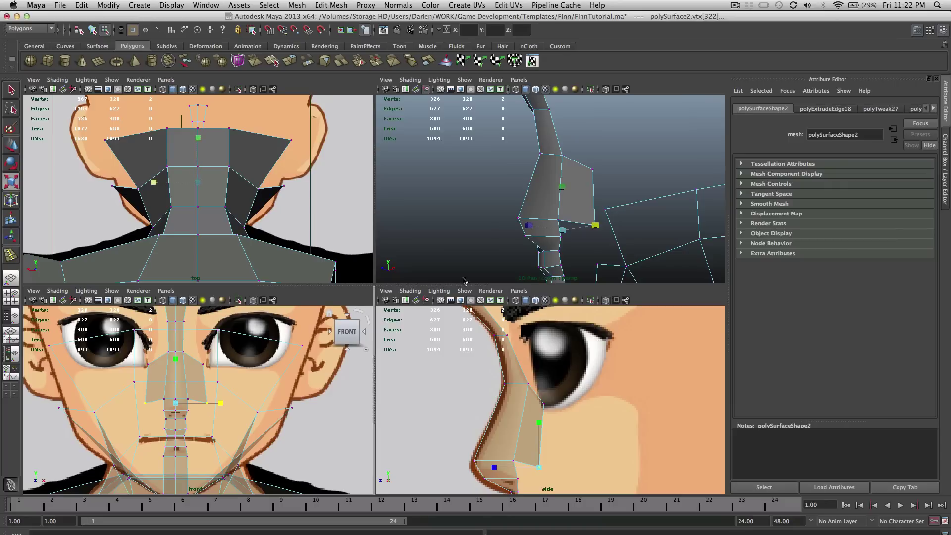
scroll(507, 262, down, 5)
alt+drag(506, 262, 550, 262)
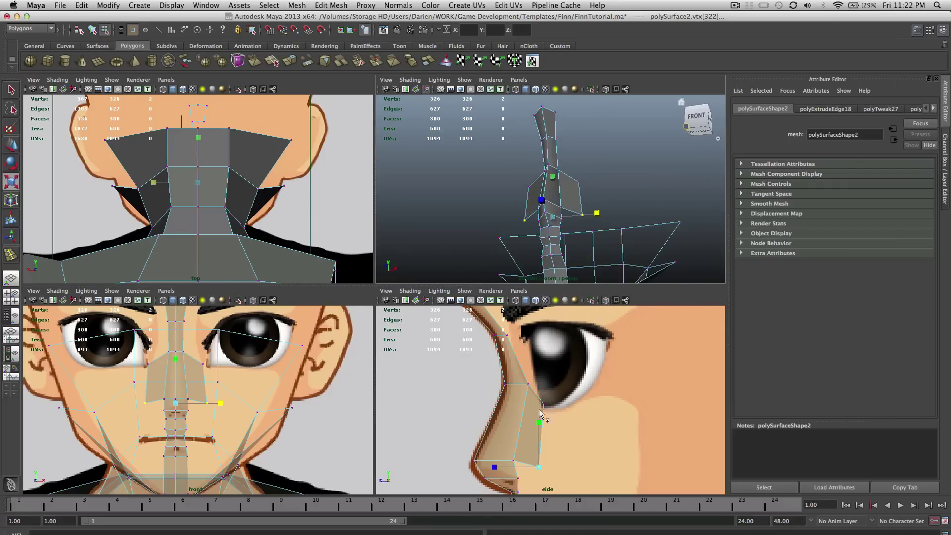
Select the two edges running down the sides of the nose ridge and scale them slightly apart horizontally to widen the nose.
right_drag(528, 443, 528, 416)
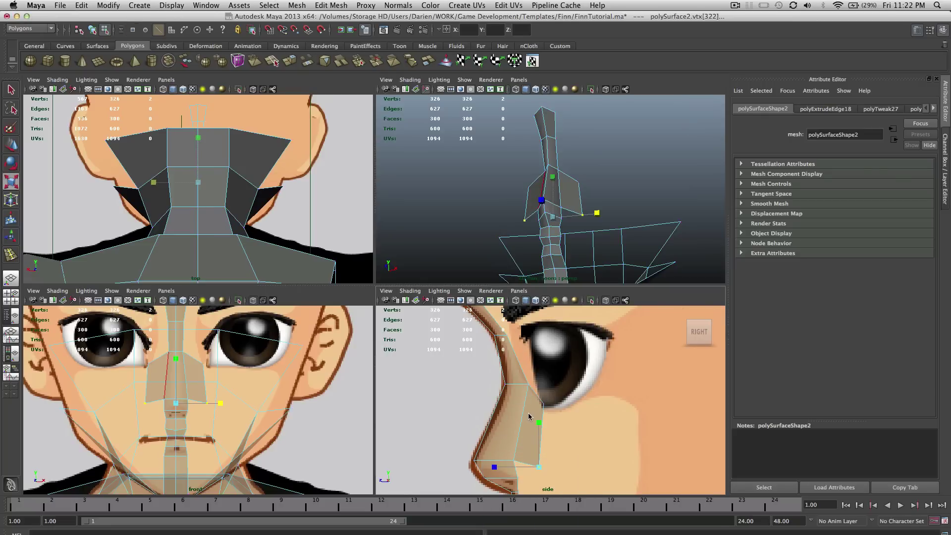
click(512, 427)
key(f)
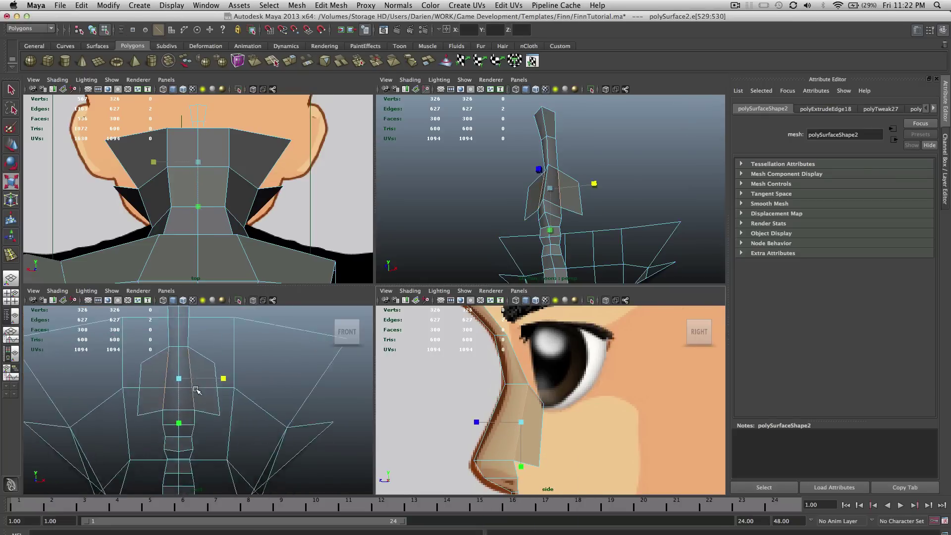
drag(243, 399, 248, 402)
alt+drag(553, 196, 490, 231)
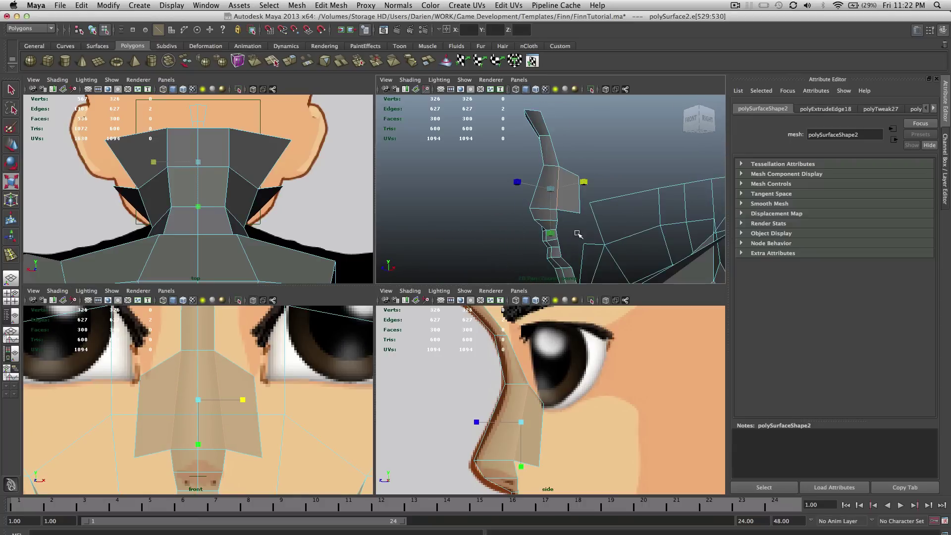
scroll(579, 234, up, 3)
alt+drag(578, 234, 554, 182)
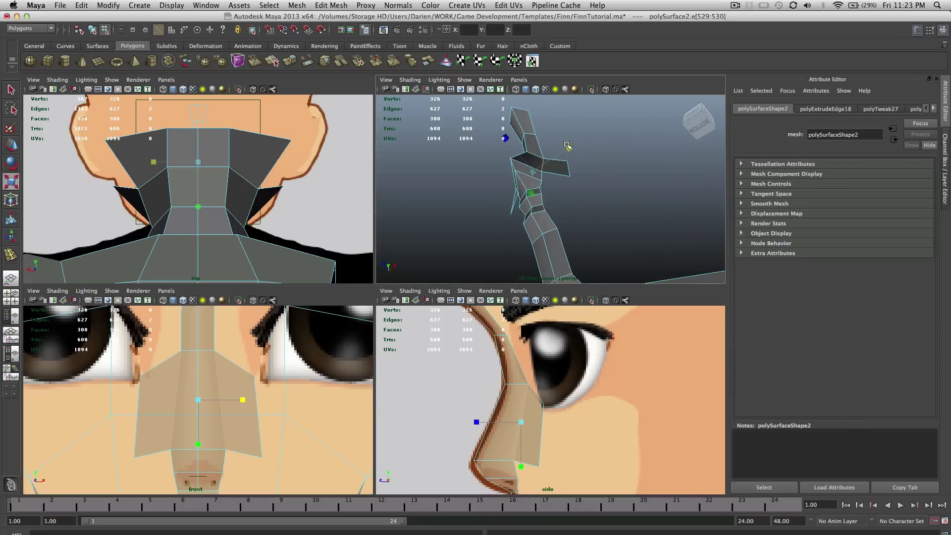
drag(570, 149, 554, 220)
key(super+z)
key(q)
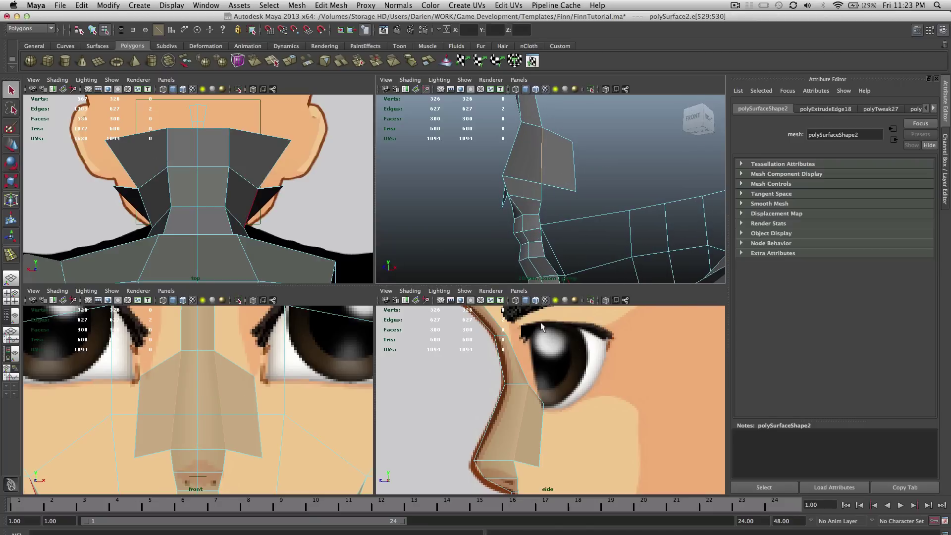
Extrude the outer vertical edges of both nose side faces and scale them outward beneath the eyes to start the cheeks.
alt+drag(560, 213, 584, 201)
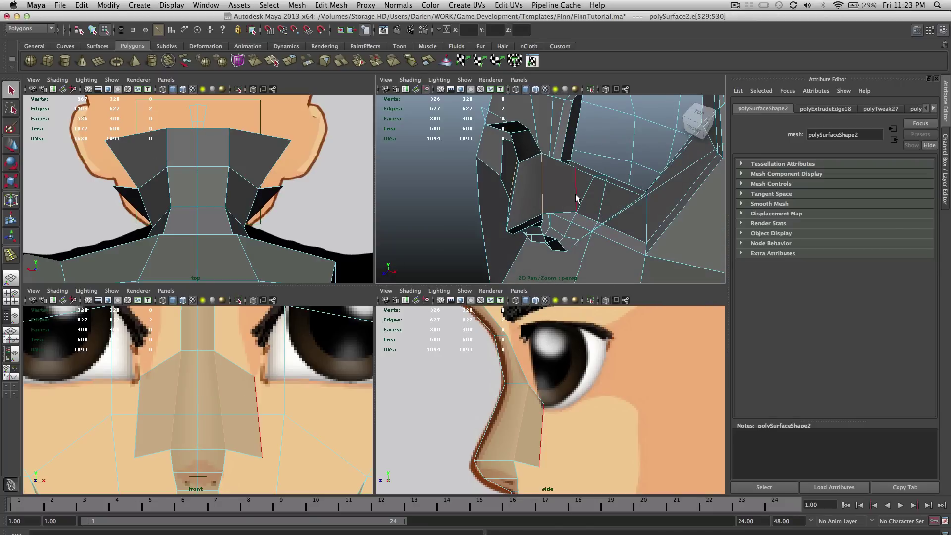
click(576, 198)
shift+click(503, 153)
key(w)
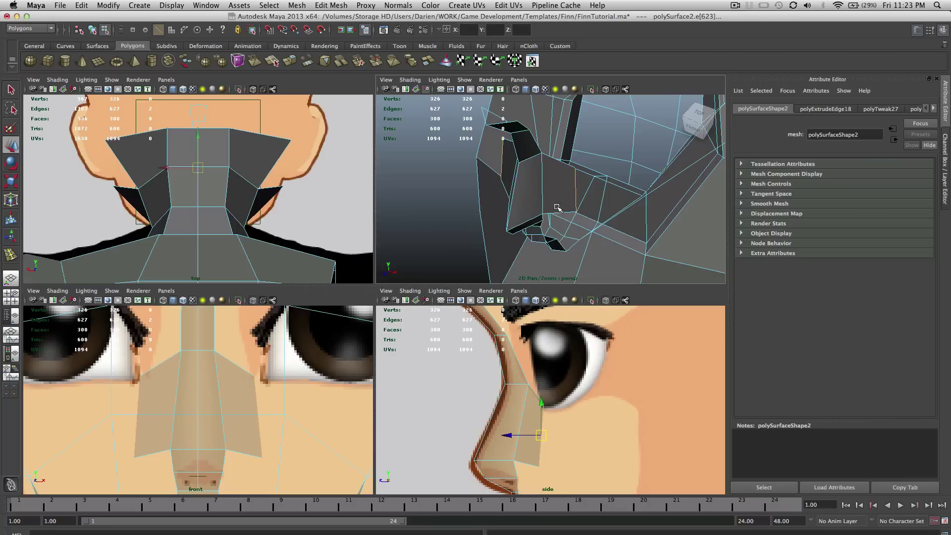
drag(528, 199, 559, 146)
key(z)
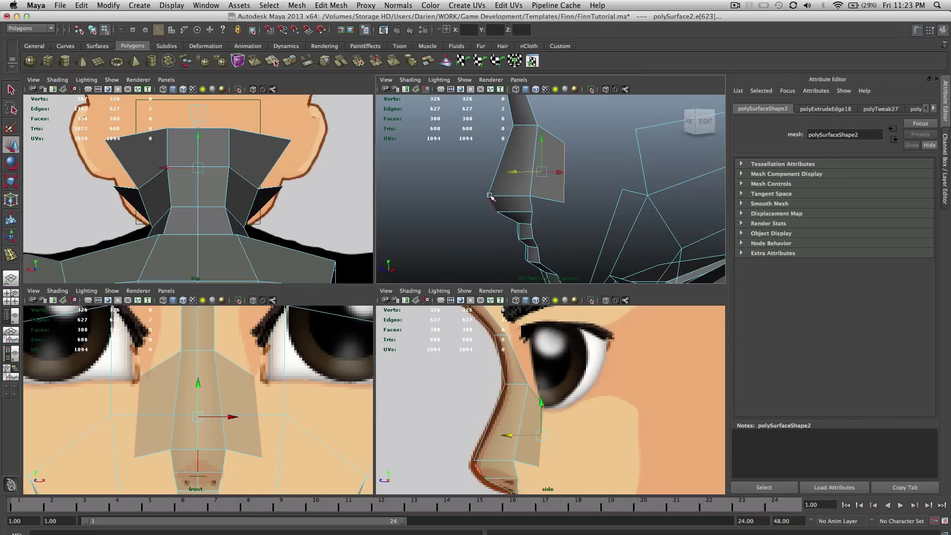
click(331, 5)
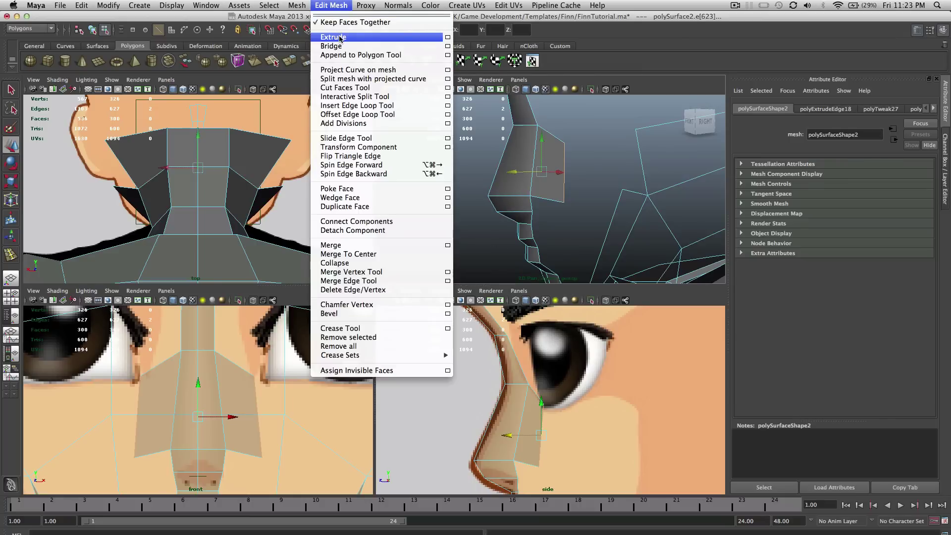
click(340, 38)
scroll(247, 406, down, 3)
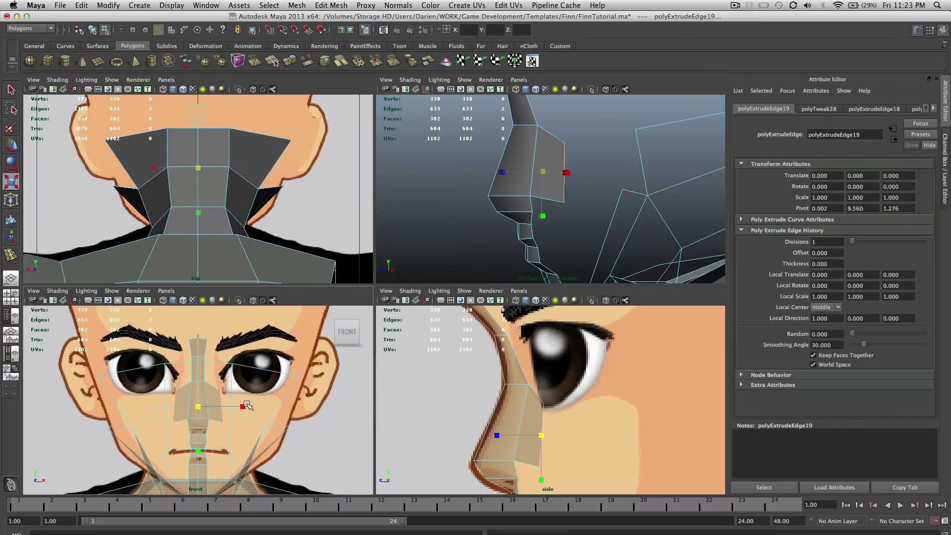
drag(247, 404, 253, 402)
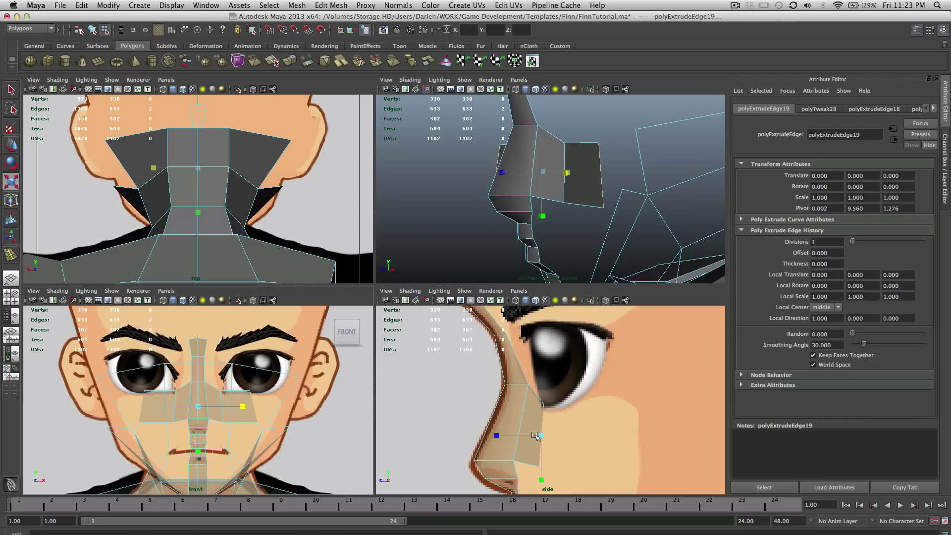
Move the extruded outer cheek edges slightly forward in depth, using the side reference.
key(w)
drag(509, 434, 498, 436)
mouse_move(580, 267)
alt+mouse_down()
mouse_move(570, 246)
mouse_move(573, 208)
mouse_move(630, 213)
mouse_move(614, 142)
mouse_move(574, 262)
alt+mouse_up()
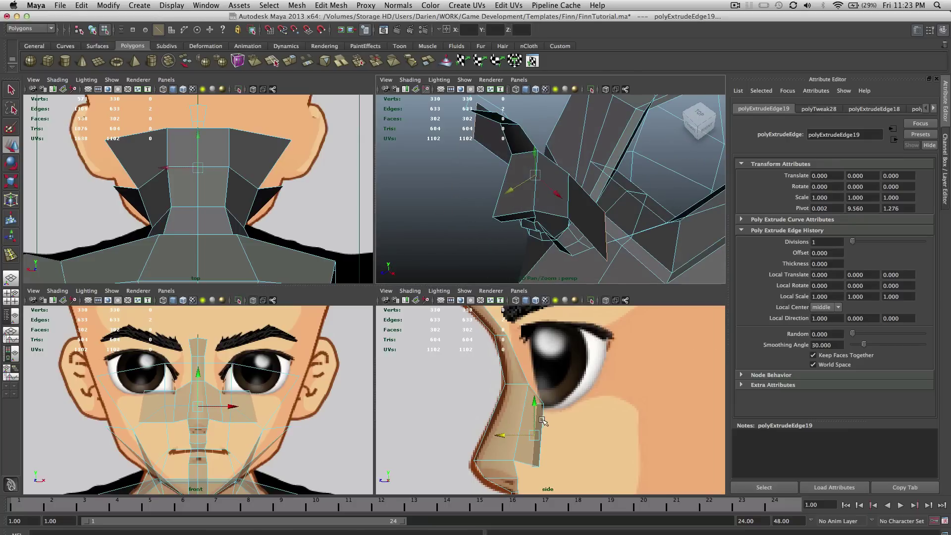
scroll(543, 421, up, 3)
alt+middle_drag(543, 421, 516, 411)
drag(502, 407, 502, 407)
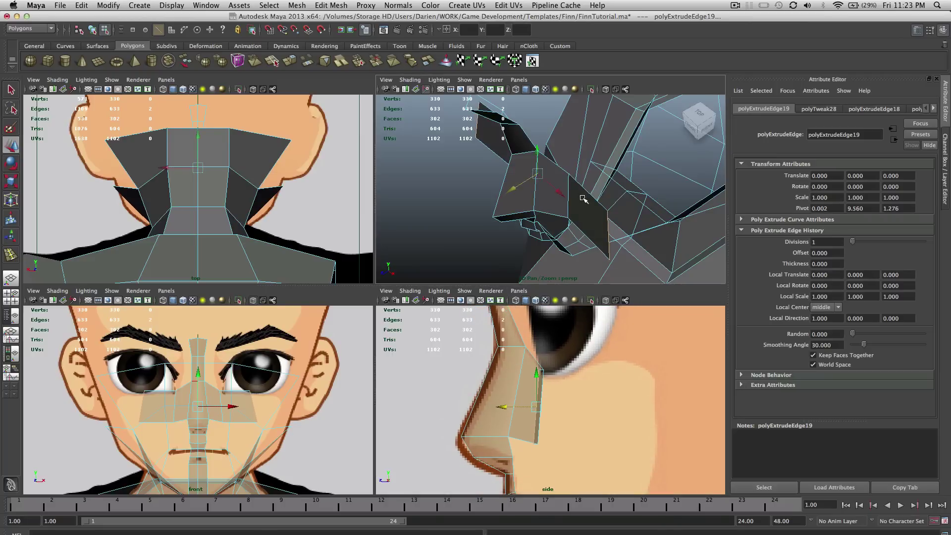
Select the two edges joining the nose sides to the new cheek faces and move them slightly back in depth.
alt+drag(606, 198, 618, 160)
key(q)
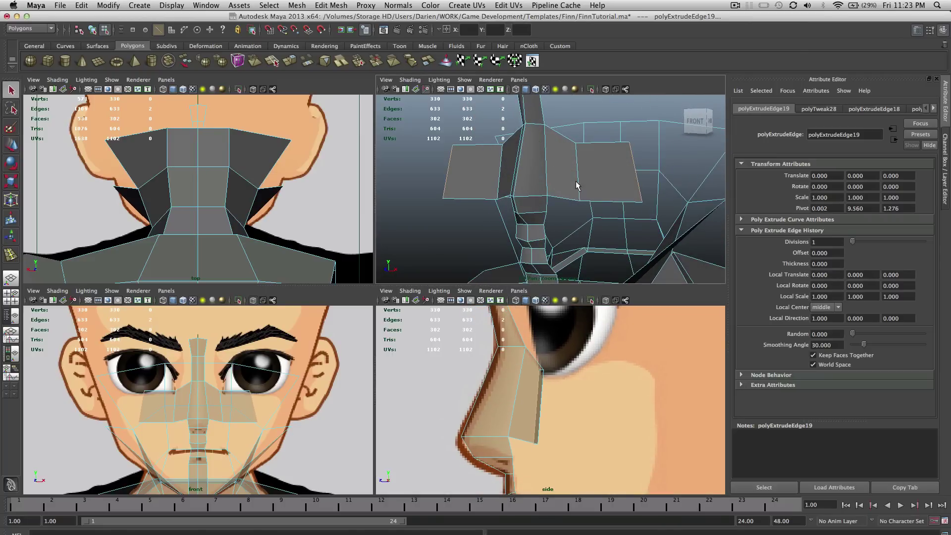
click(580, 185)
shift+click(500, 173)
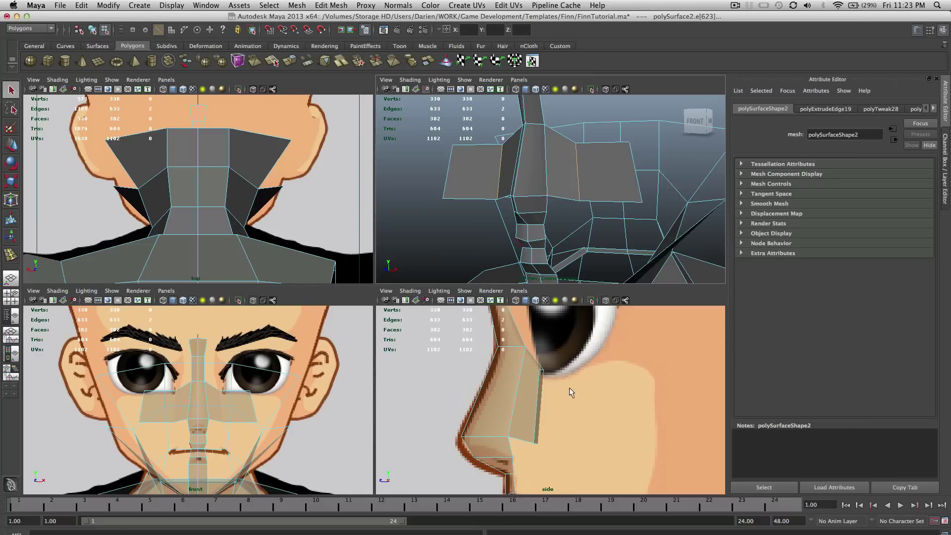
key(w)
drag(508, 407, 514, 407)
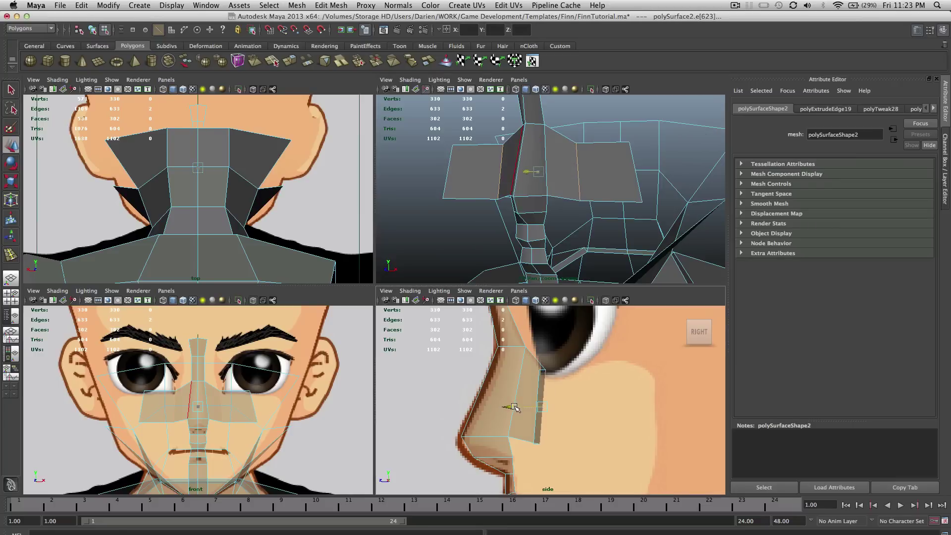
Lower the two upper outer cheek vertices along the bottom of the eyes and scale them farther apart horizontally.
alt+drag(583, 200, 623, 198)
key(q)
click(637, 159)
right_drag(623, 198, 588, 196)
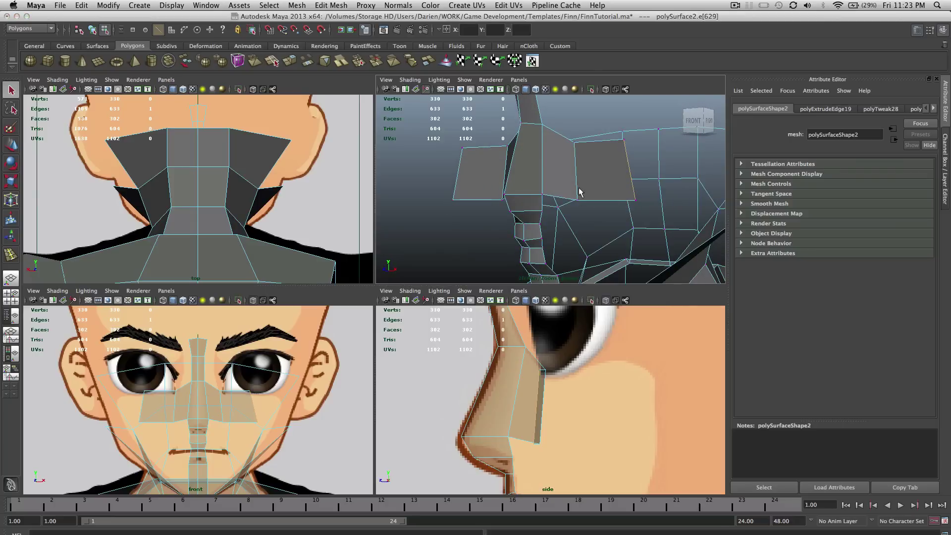
click(623, 140)
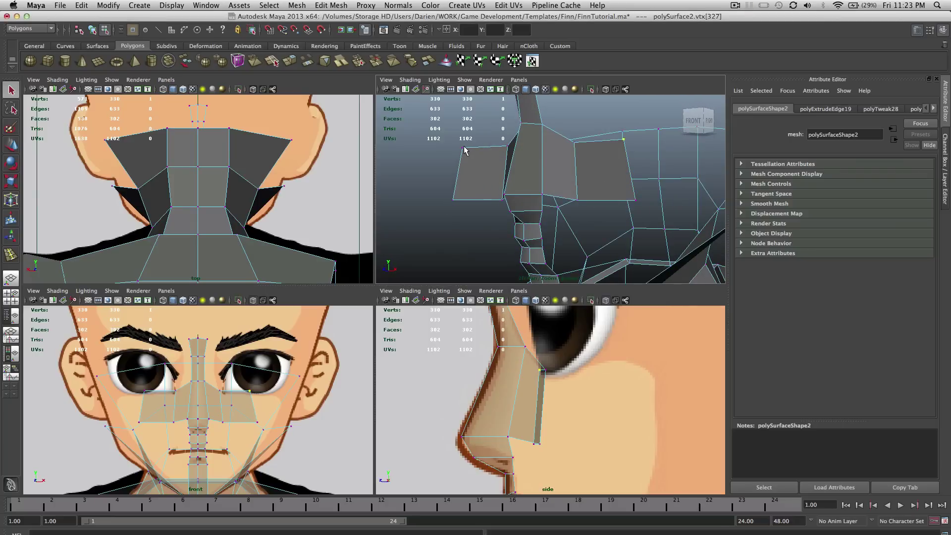
key(w)
scroll(271, 386, up, 6)
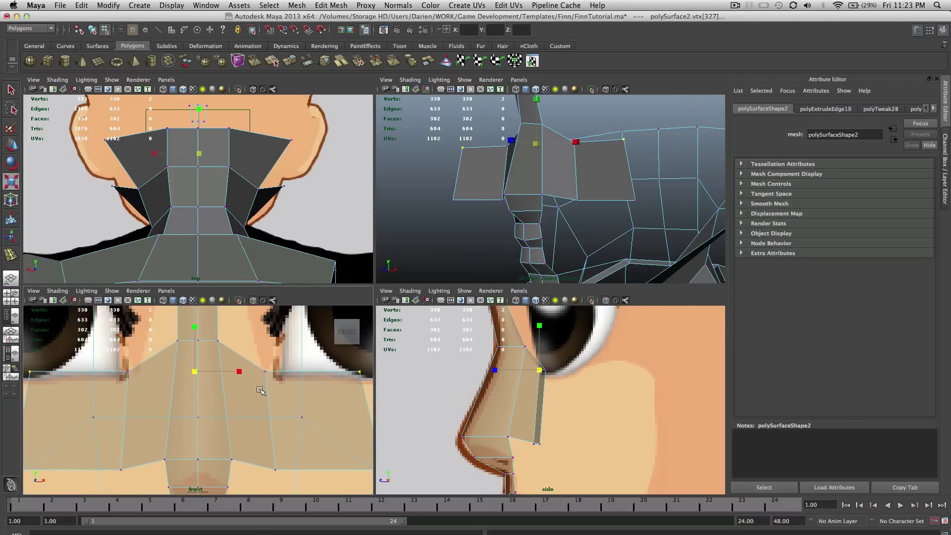
scroll(269, 394, down, 5)
key(w)
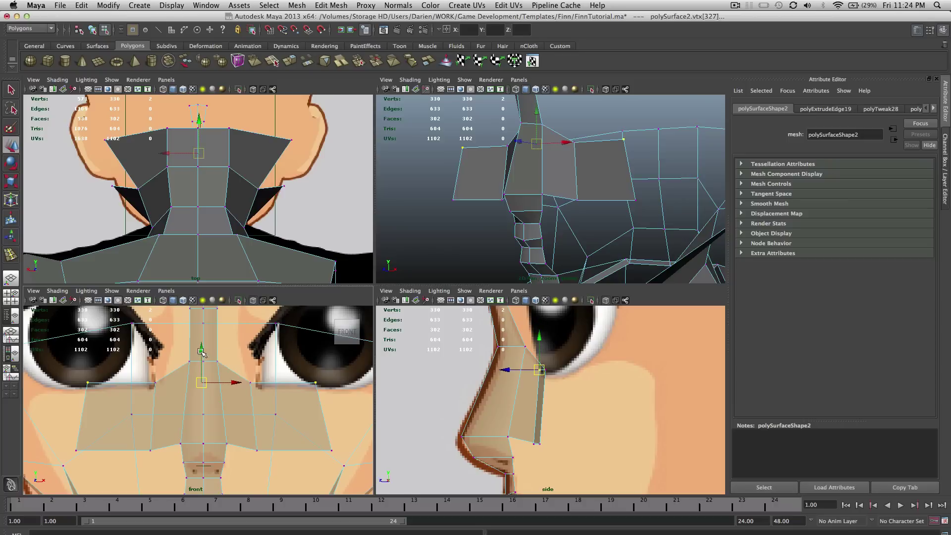
drag(201, 352, 203, 359)
key(r)
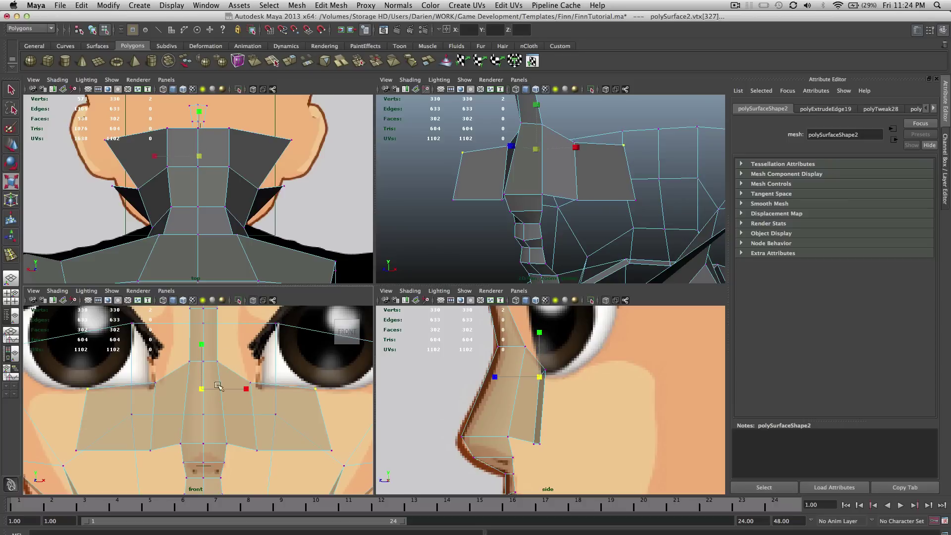
drag(245, 389, 250, 390)
key(q)
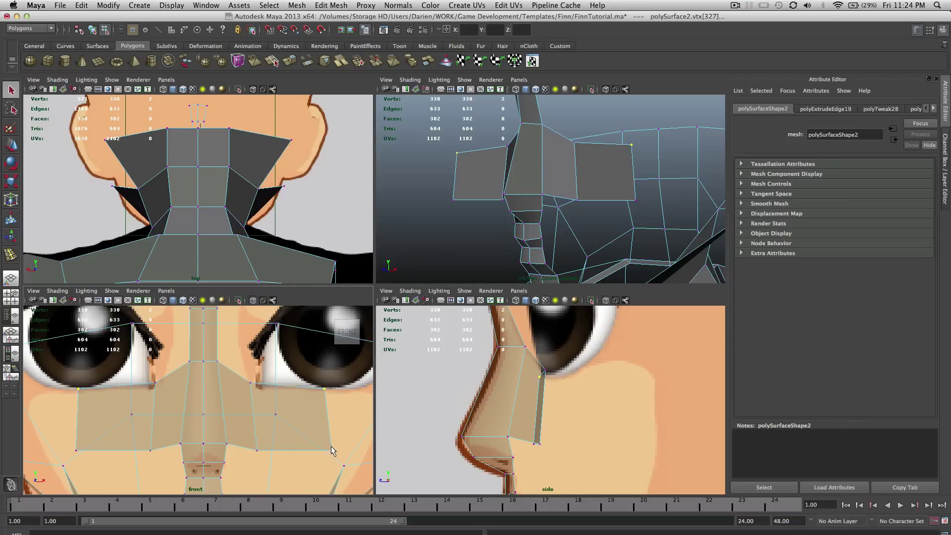
Select the two lower outer cheek vertices and scale them slightly closer together horizontally.
click(331, 450)
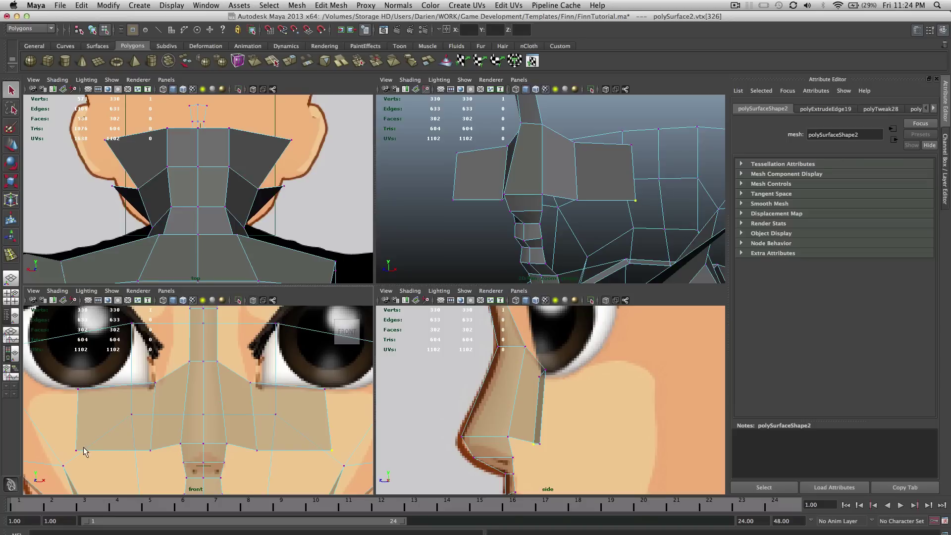
right_click(153, 418)
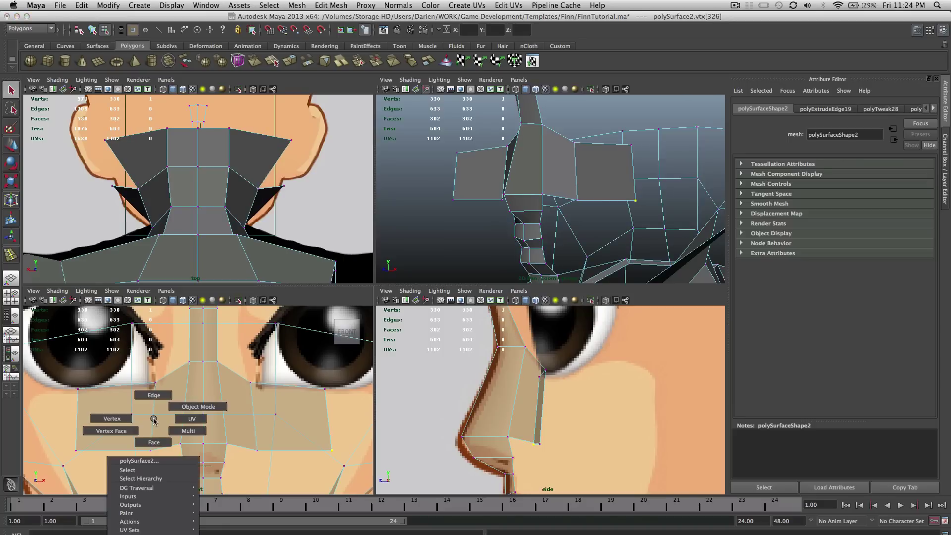
right_drag(153, 419, 83, 444)
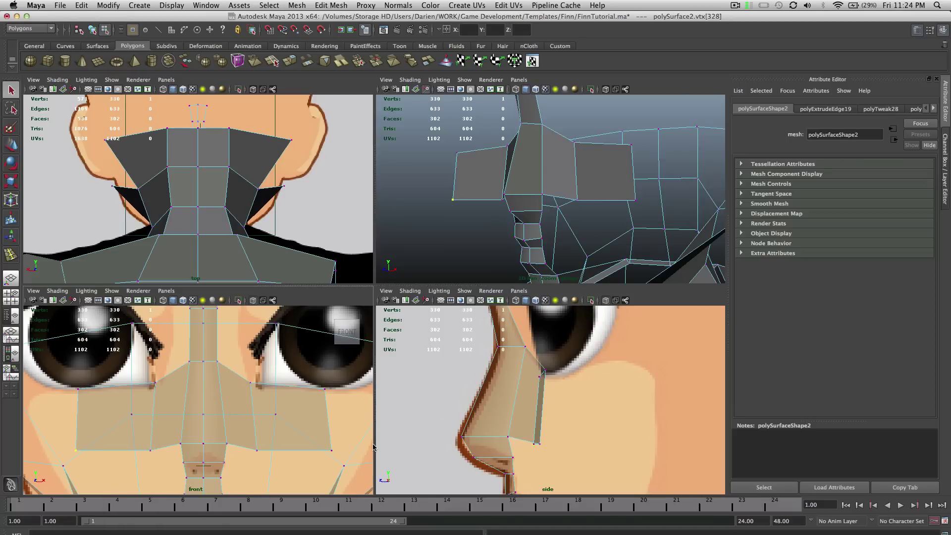
shift+click(331, 450)
key(w)
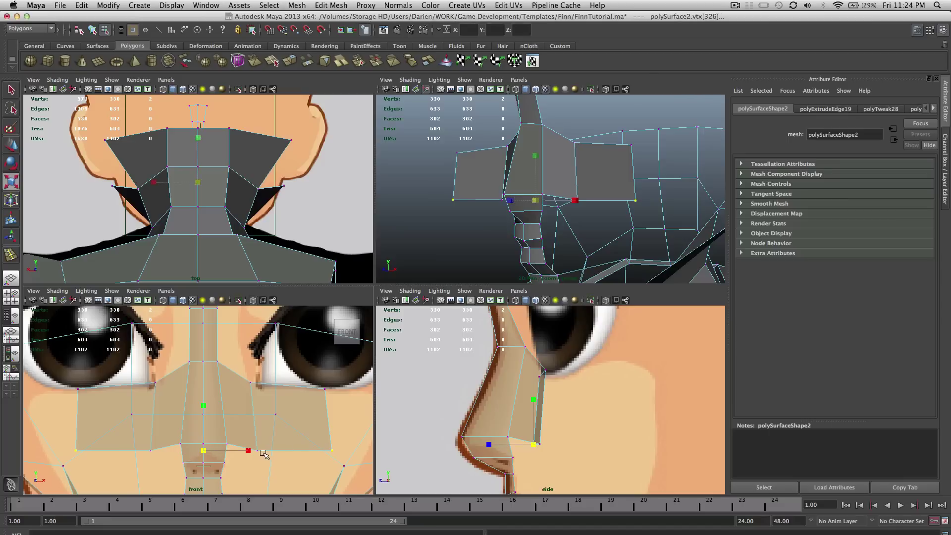
drag(249, 450, 246, 452)
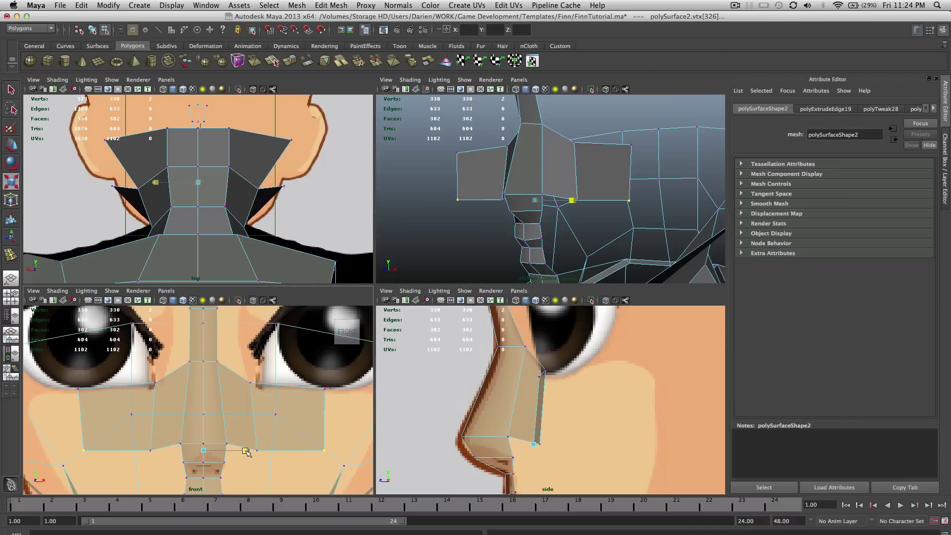
key(w)
scroll(305, 416, down, 3)
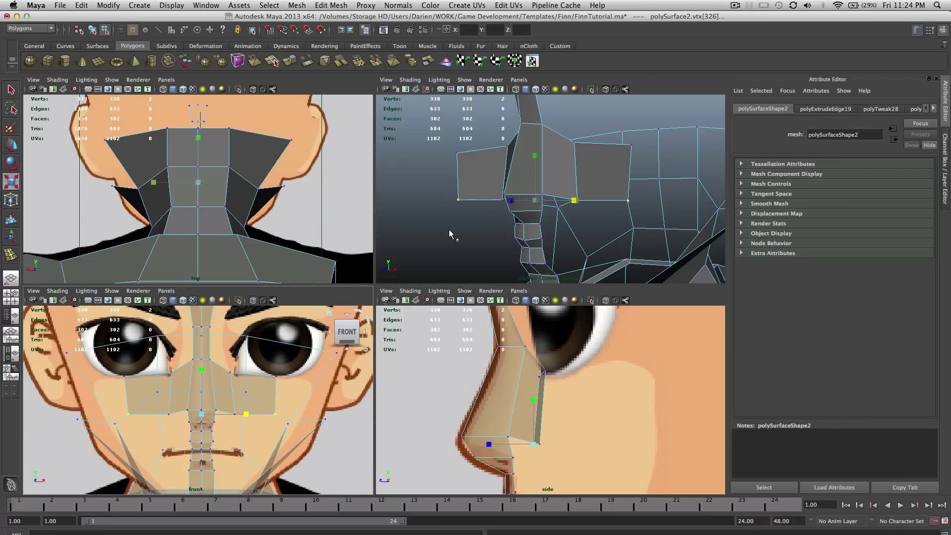
Extrude the outer vertical edges of both cheek faces and scale them outward to near the sides of the face.
alt+drag(551, 201, 635, 170)
right_drag(636, 170, 634, 150)
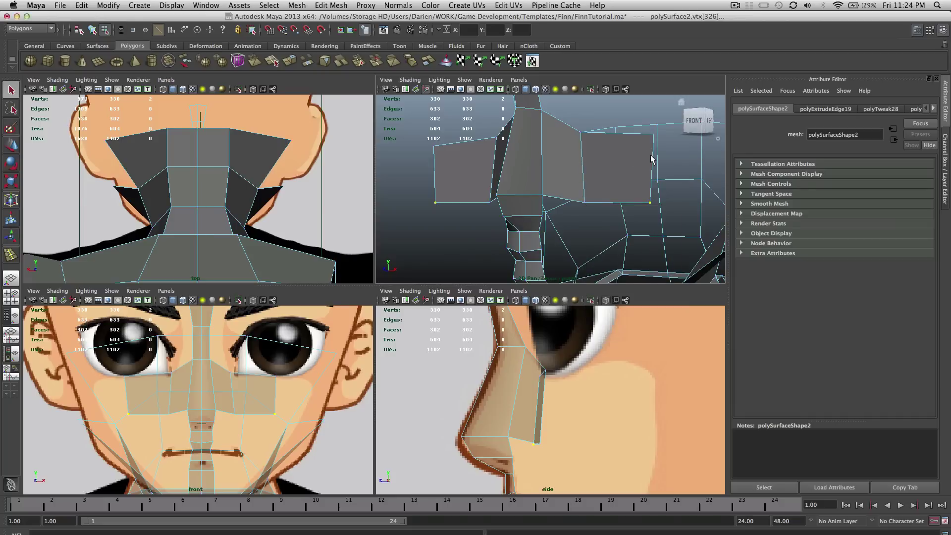
click(651, 159)
click(421, 181)
shift+click(434, 181)
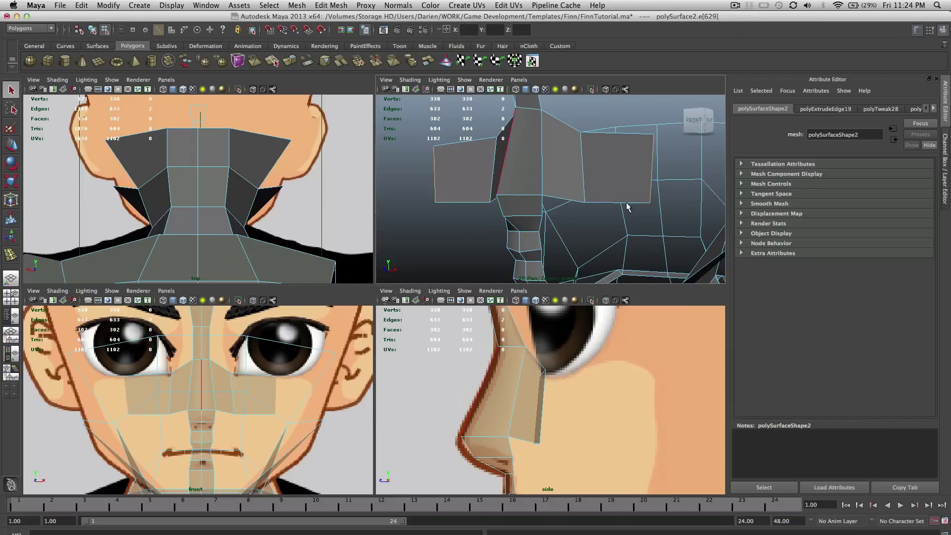
alt+drag(434, 181, 651, 185)
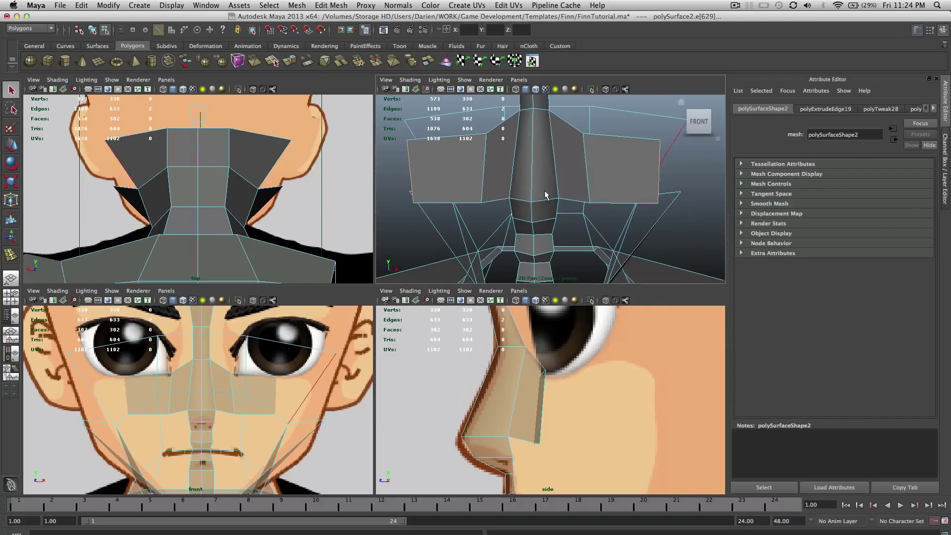
alt+drag(545, 197, 419, 168)
click(330, 6)
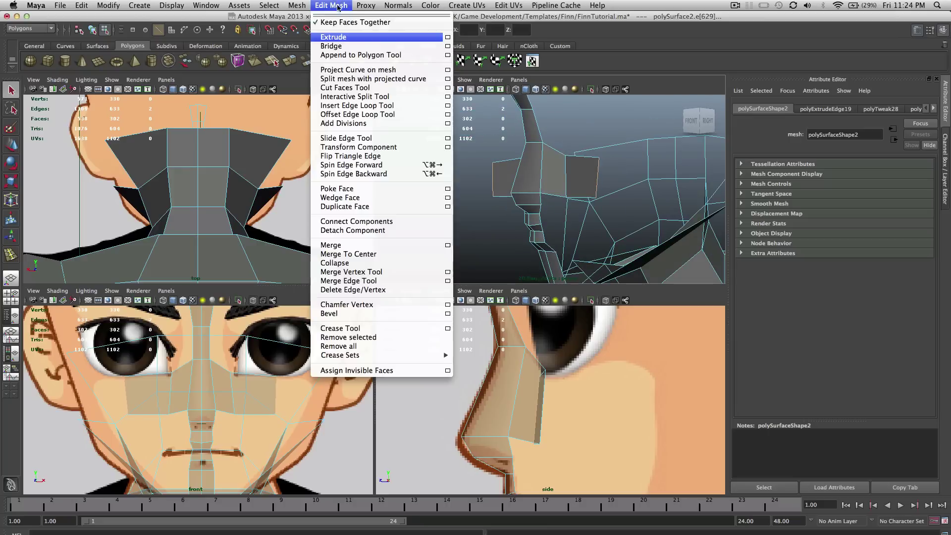
click(341, 37)
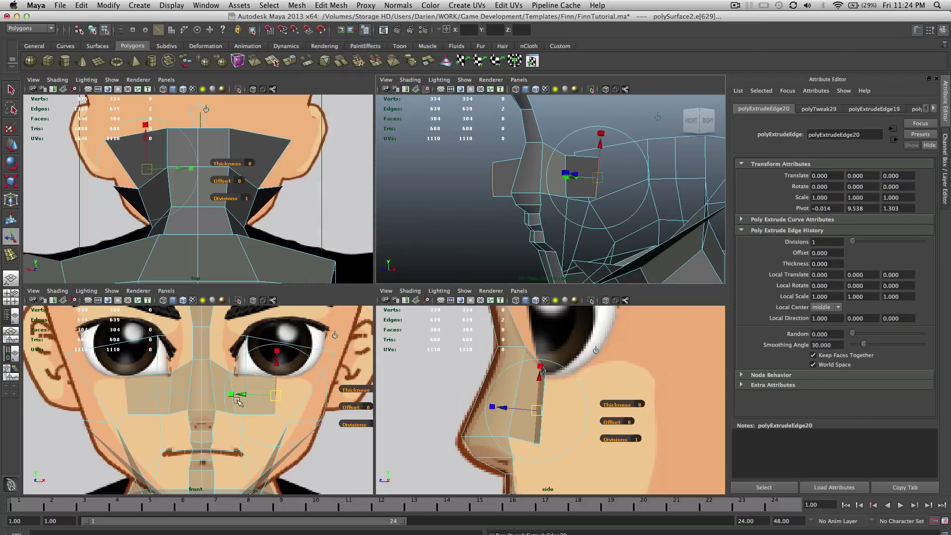
drag(245, 395, 312, 390)
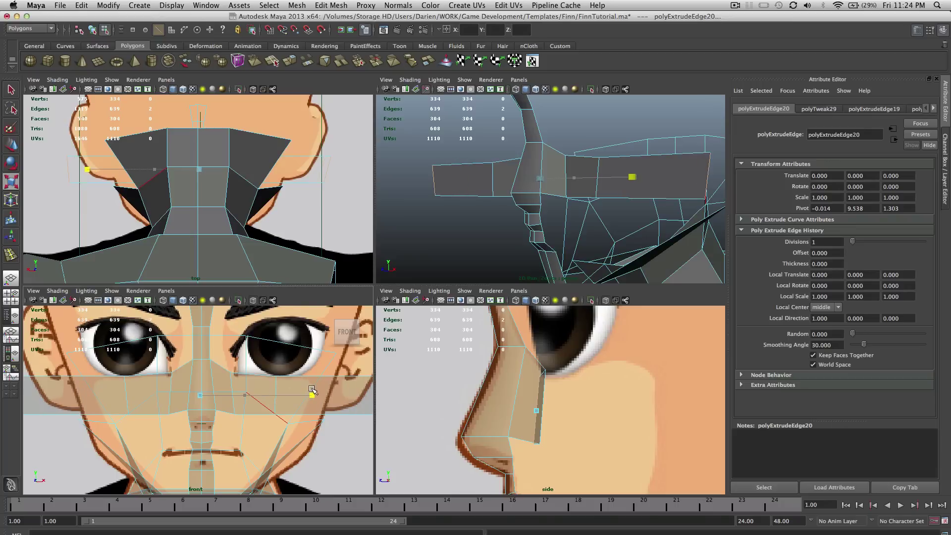
drag(312, 390, 267, 388)
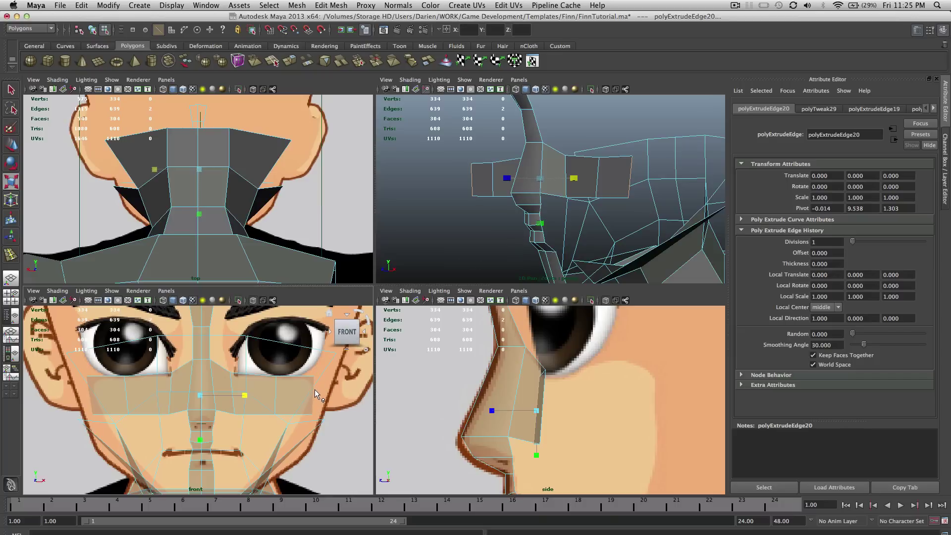
Move the newly extruded outer cheek edges back in depth behind the eye, following the side reference.
click(494, 409)
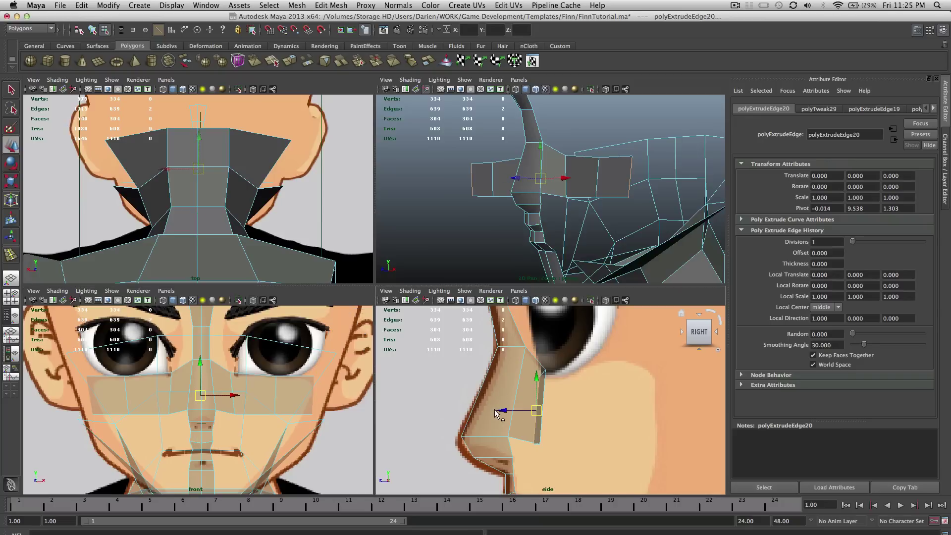
drag(495, 409, 603, 402)
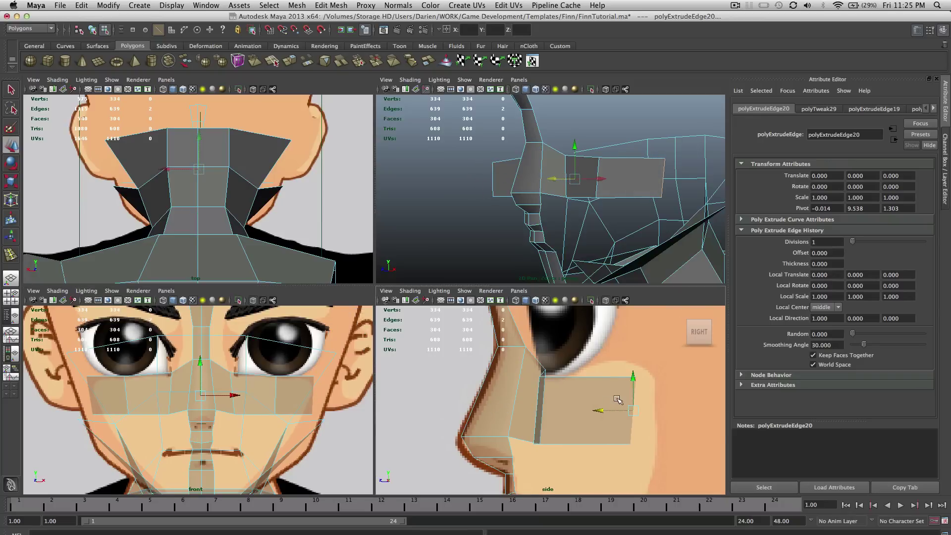
scroll(618, 399, down, 5)
scroll(577, 406, up, 4)
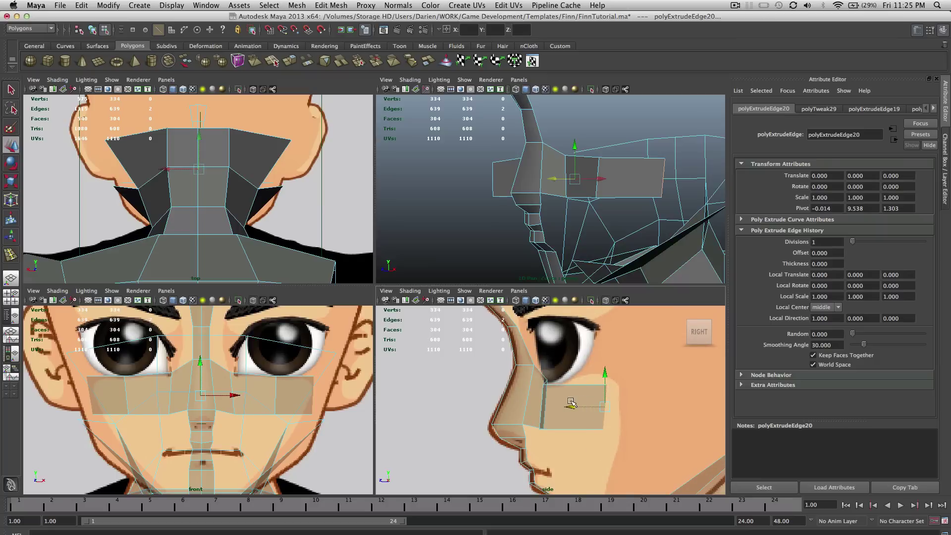
mouse_move(570, 408)
mouse_down()
mouse_move(584, 409)
mouse_move(569, 412)
mouse_up()
Select the two lower outermost cheek vertices and scale them slightly closer together horizontally.
key(q)
right_drag(309, 387, 281, 386)
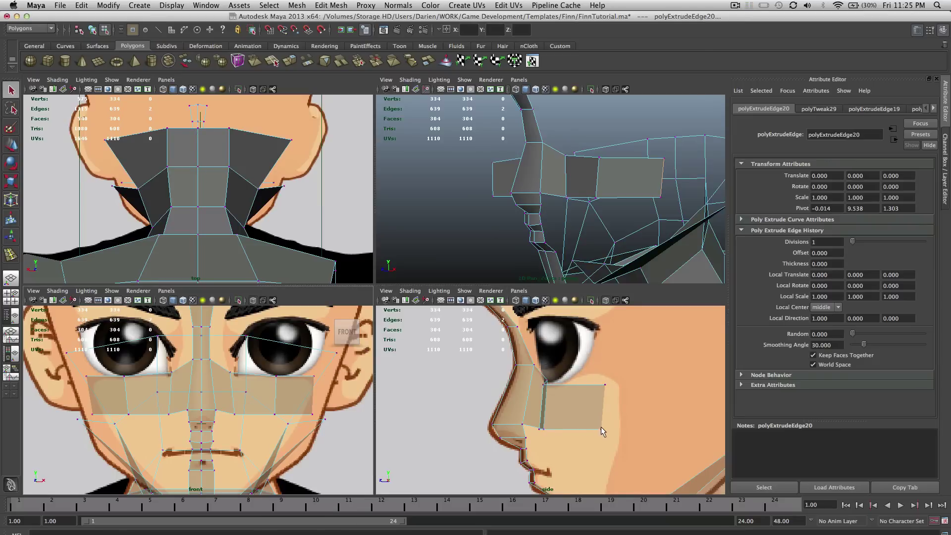
drag(620, 452, 585, 411)
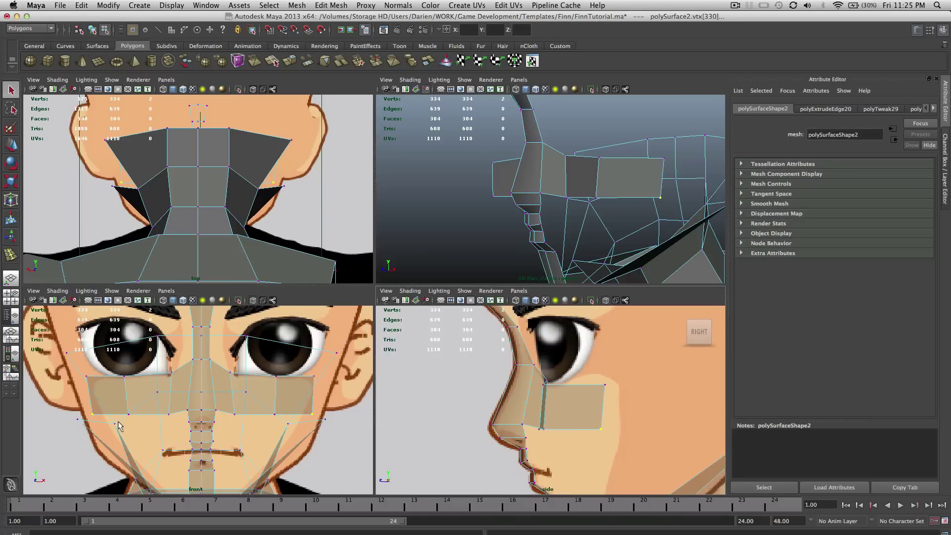
key(r)
drag(253, 415, 246, 415)
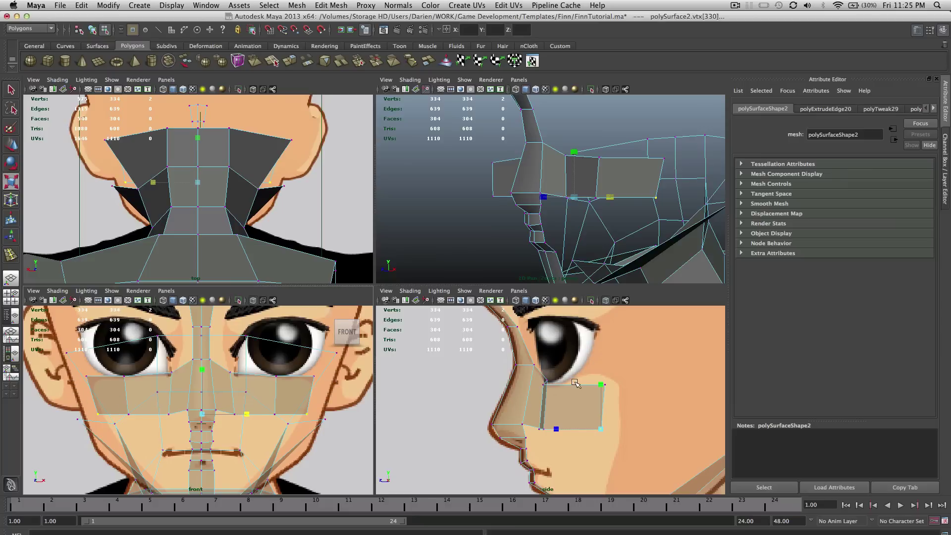
key(w)
drag(569, 429, 567, 428)
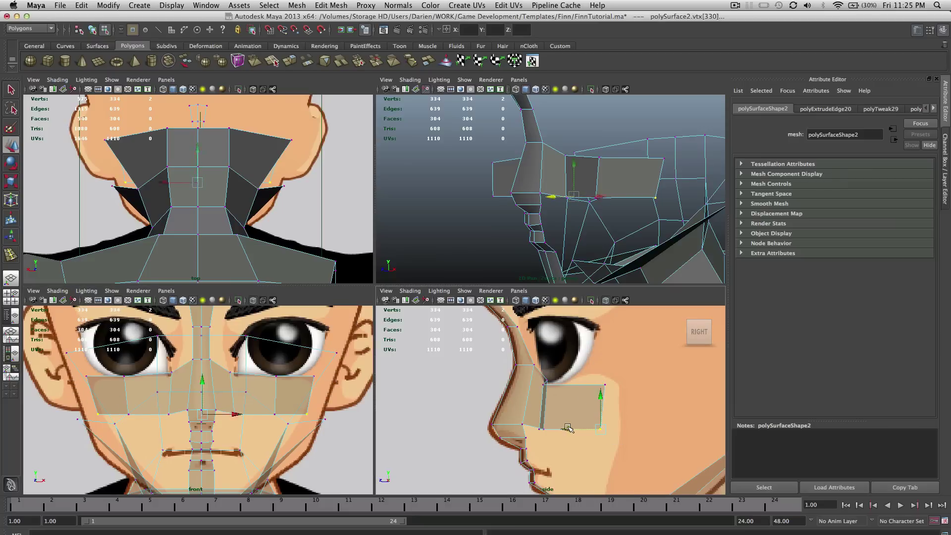
Select the upper and lower outermost vertices of both cheek strips and move them slightly forward in depth.
alt+drag(623, 208, 653, 187)
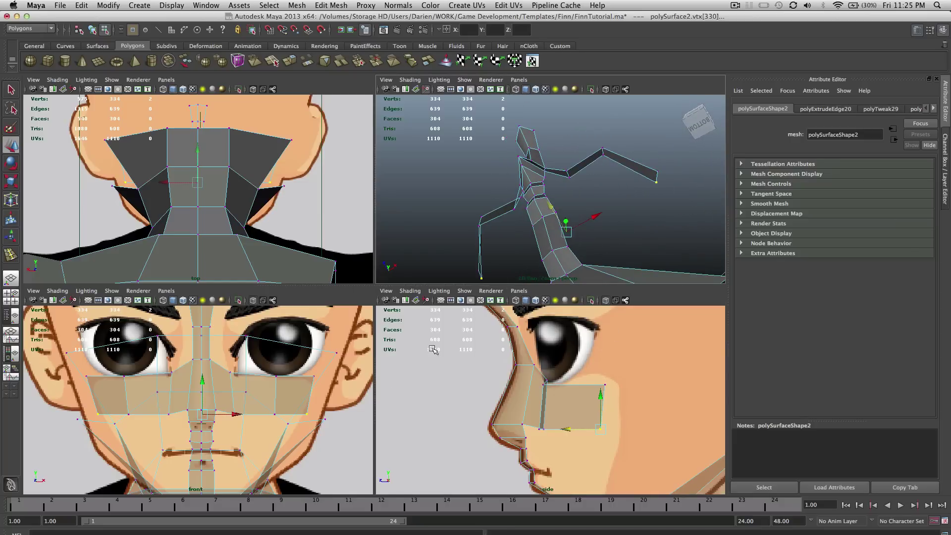
alt+drag(623, 239, 584, 212)
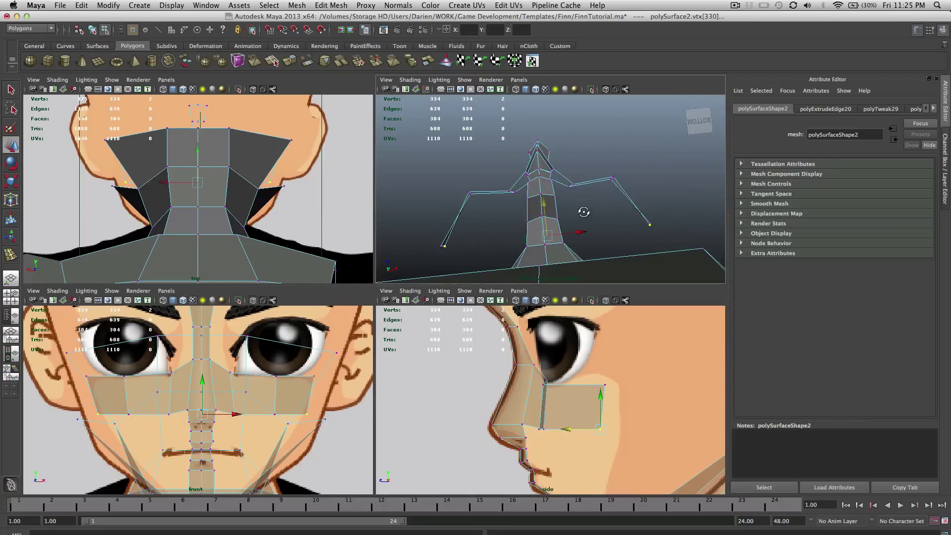
middle_click(580, 406)
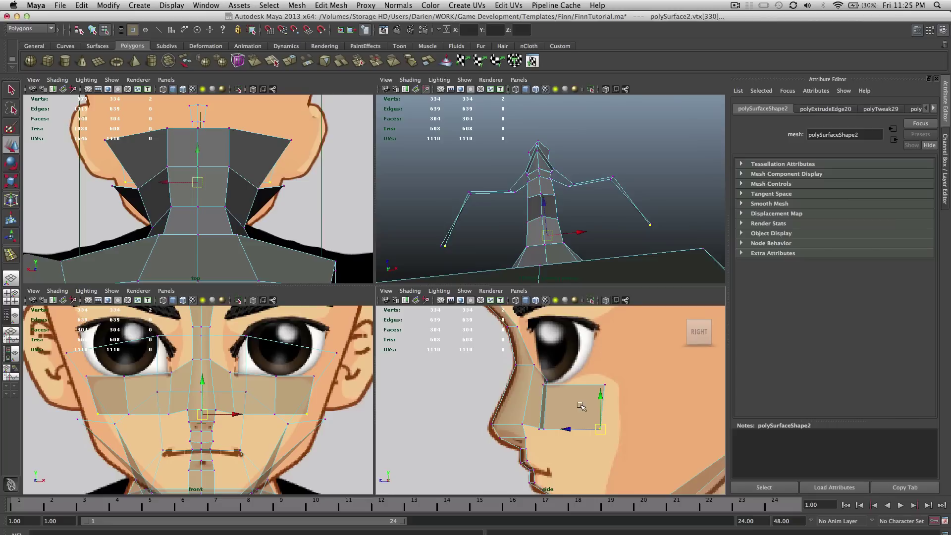
click(565, 430)
key(z)
drag(567, 429, 570, 429)
drag(613, 389, 598, 377)
shift+drag(617, 419, 585, 445)
drag(587, 413, 557, 397)
Preview the mesh in smooth display and inspect the curvature of the cheek strips in the perspective view.
alt+drag(625, 192, 629, 242)
key(3)
alt+drag(627, 175, 609, 187)
right_drag(609, 185, 636, 175)
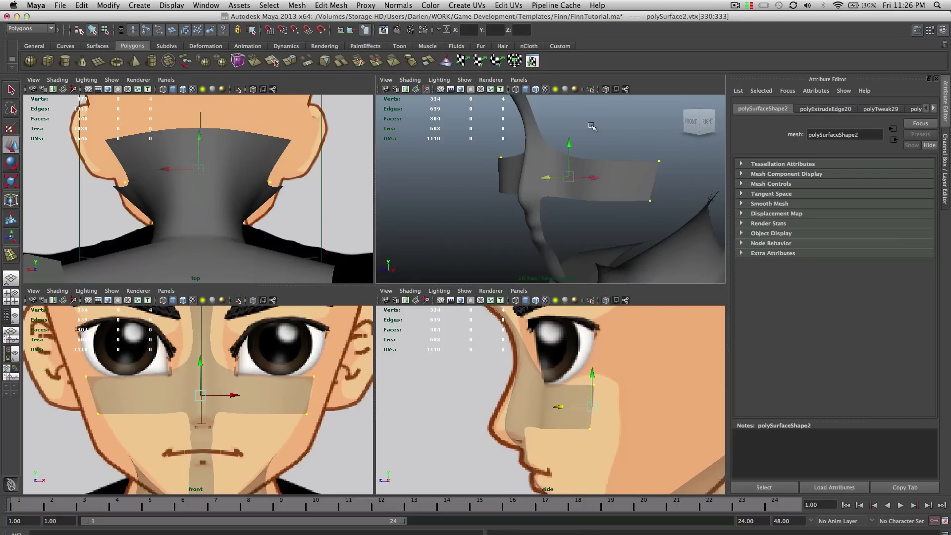
click(605, 141)
mouse_move(571, 161)
alt+mouse_down()
mouse_move(637, 130)
mouse_move(591, 119)
mouse_move(541, 165)
mouse_move(577, 159)
alt+mouse_up()
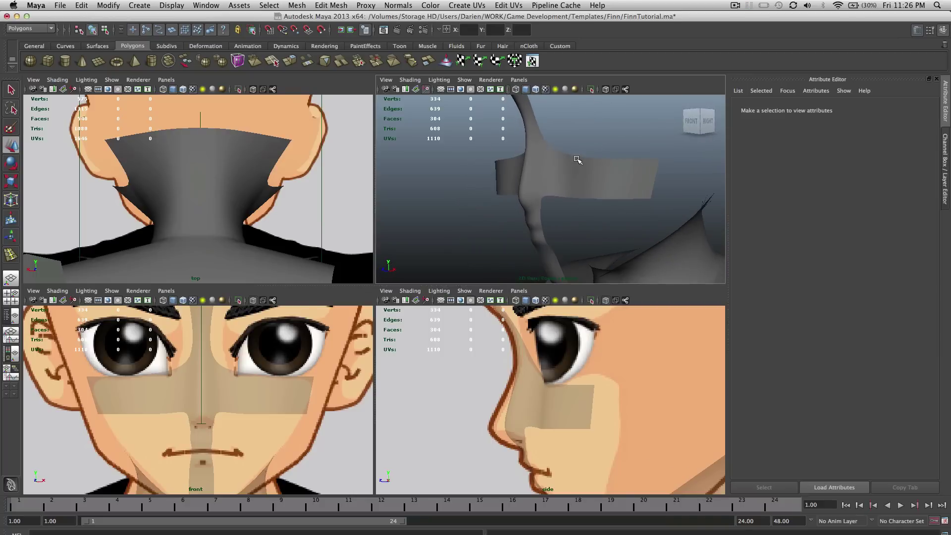
click(578, 174)
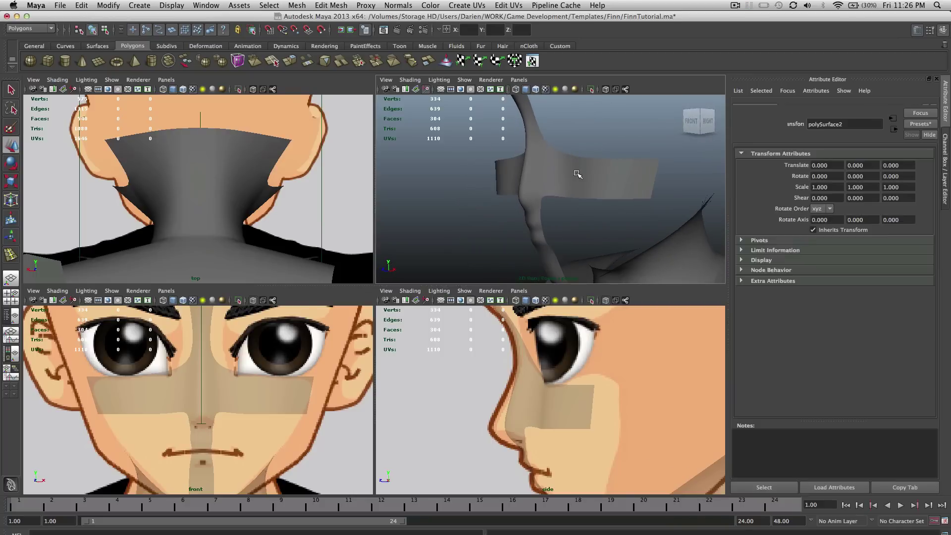
click(619, 367)
click(619, 167)
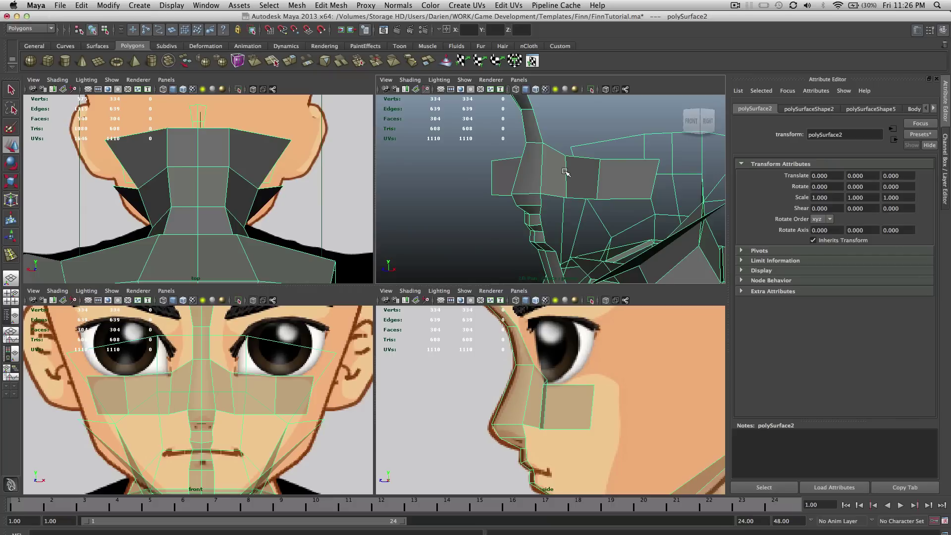
Compare the smoothed and unsmoothed cheek strips from the front and both sides of the face.
key(3)
mouse_move(578, 150)
alt+mouse_down()
mouse_move(599, 132)
mouse_move(582, 161)
alt+mouse_up()
click(598, 132)
alt+drag(579, 208, 671, 223)
alt+right_drag(670, 223, 684, 212)
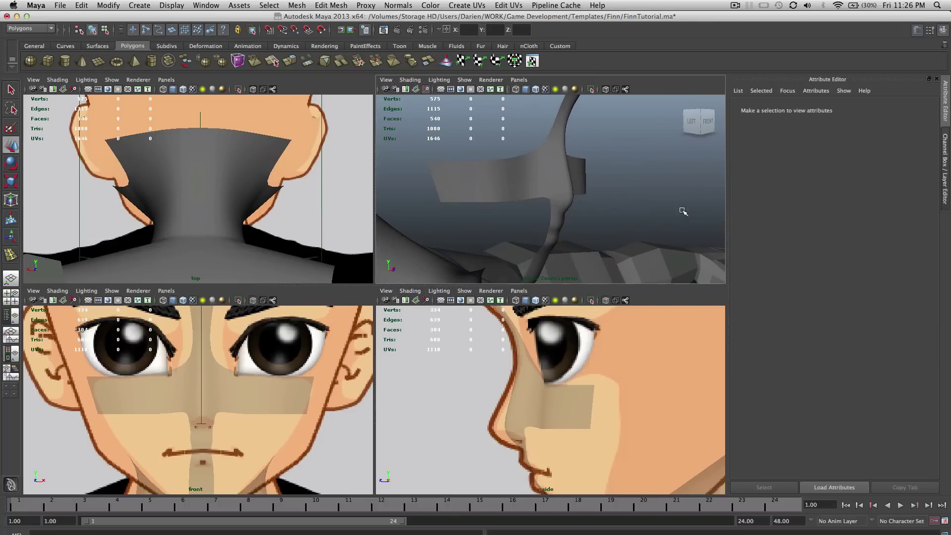
alt+drag(623, 206, 555, 224)
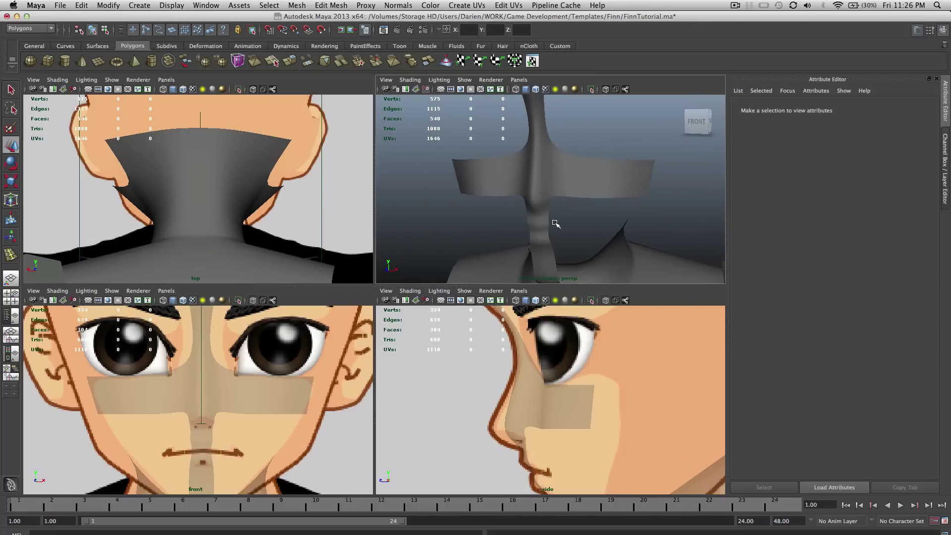
click(568, 355)
click(572, 213)
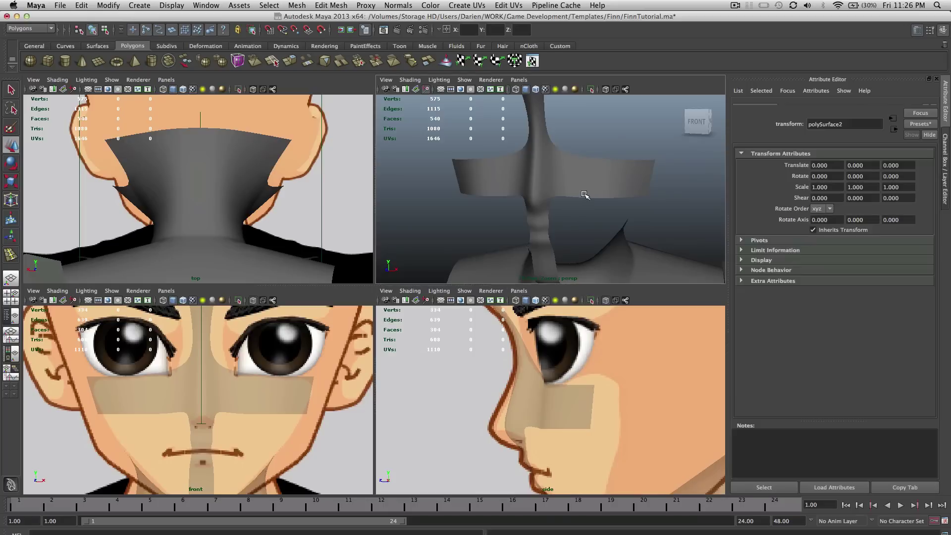
alt+drag(599, 225, 558, 212)
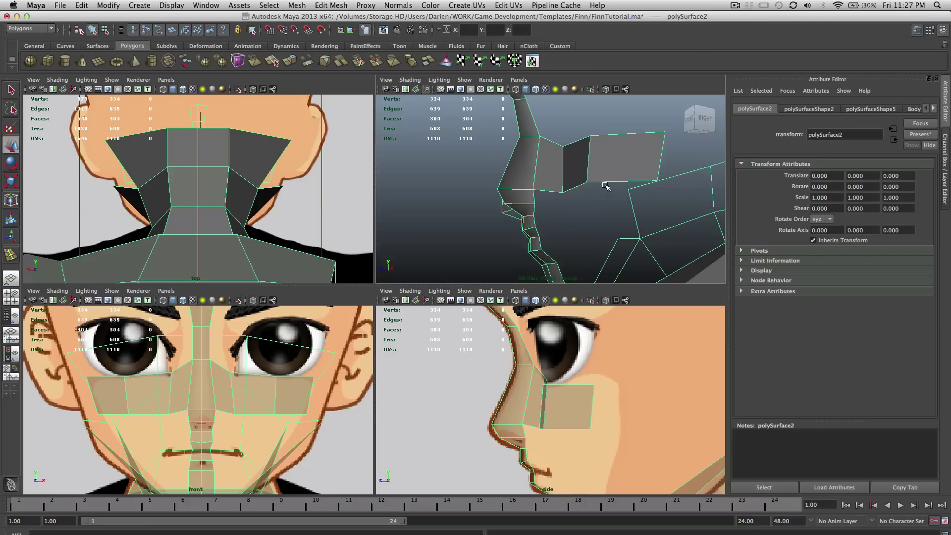
mouse_move(606, 188)
alt+mouse_down()
mouse_move(575, 195)
mouse_move(582, 179)
mouse_move(604, 181)
alt+mouse_up()
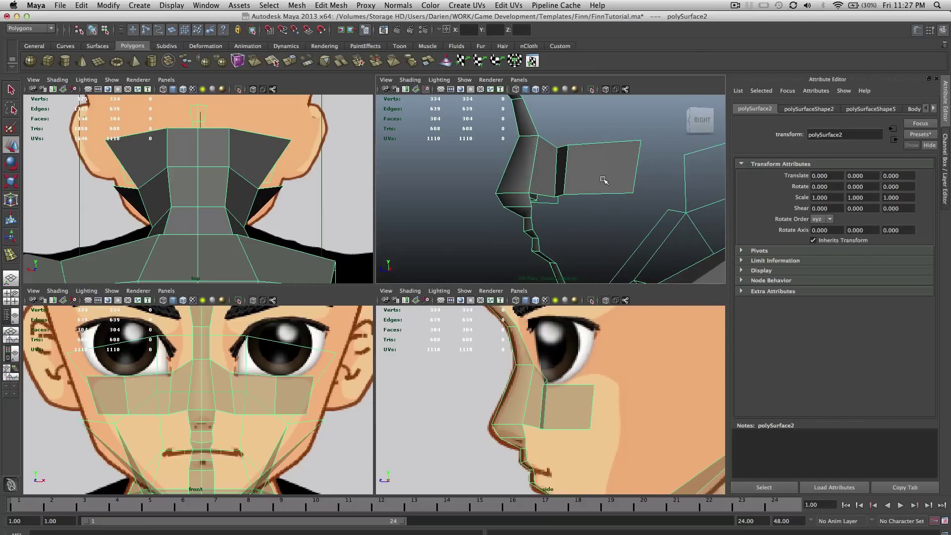
scroll(604, 180, down, 2)
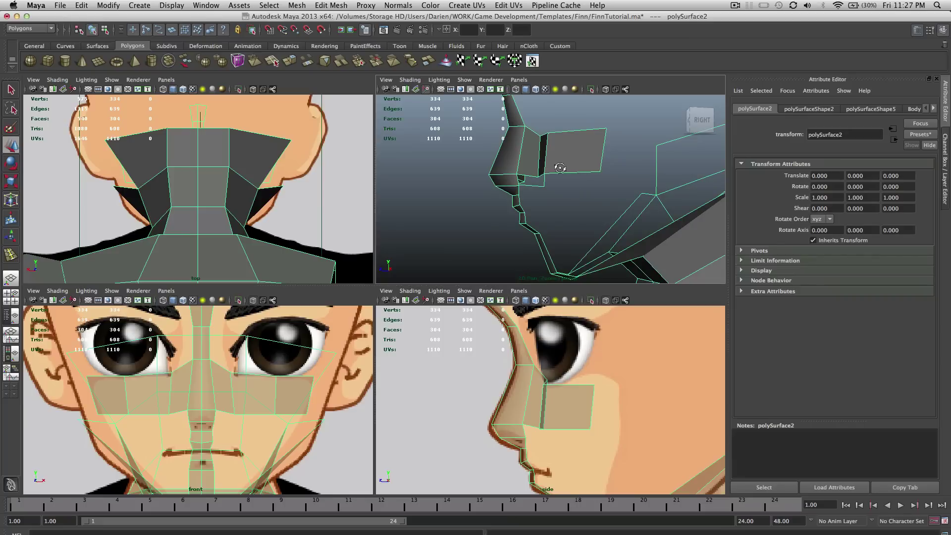
alt+drag(560, 168, 639, 171)
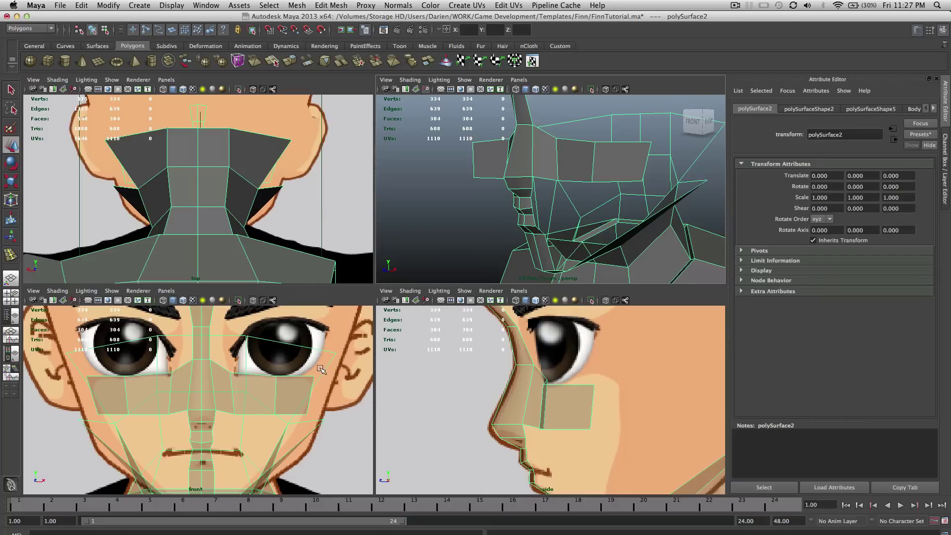
Extrude the outer vertical edges of both cheek strips, move them back toward the ears and scale them out to the face sides.
scroll(637, 382, down, 5)
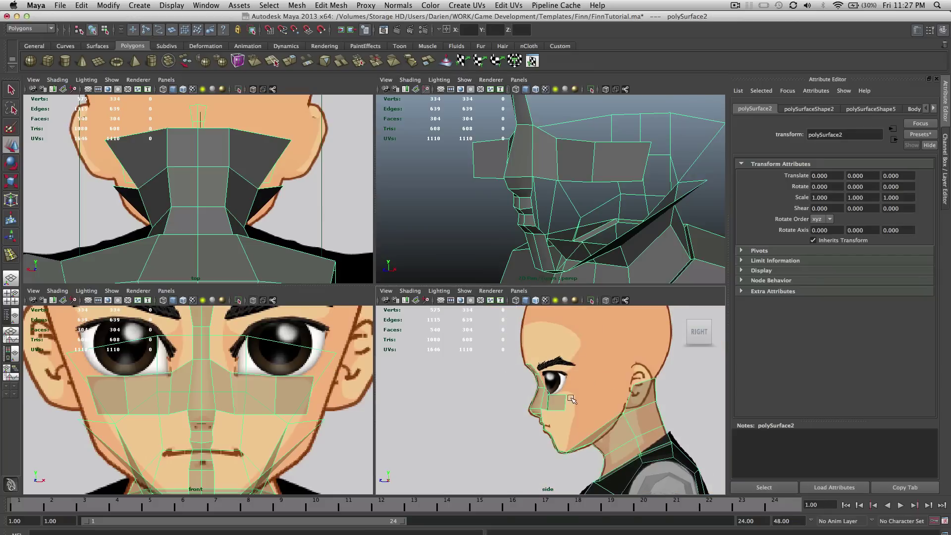
right_drag(561, 409, 563, 394)
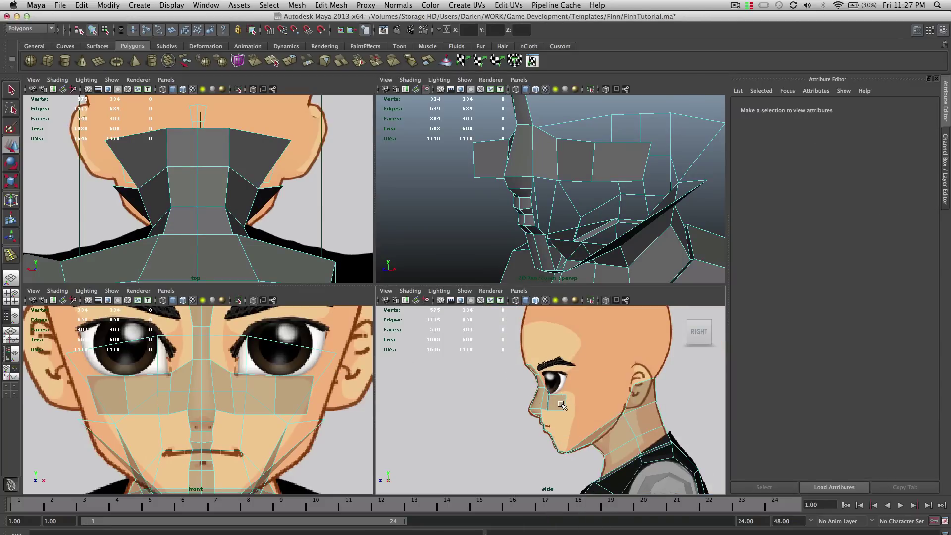
click(566, 406)
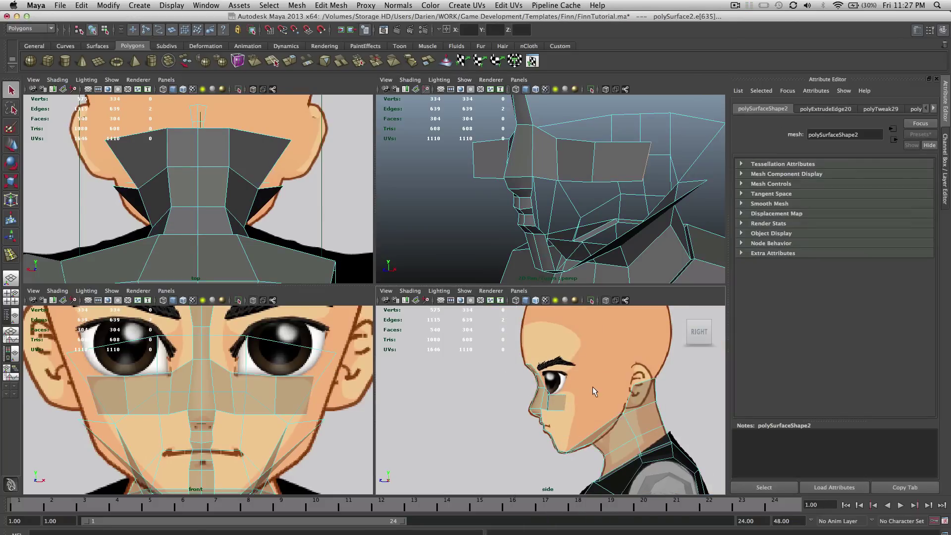
alt+drag(682, 167, 505, 182)
click(328, 5)
click(333, 35)
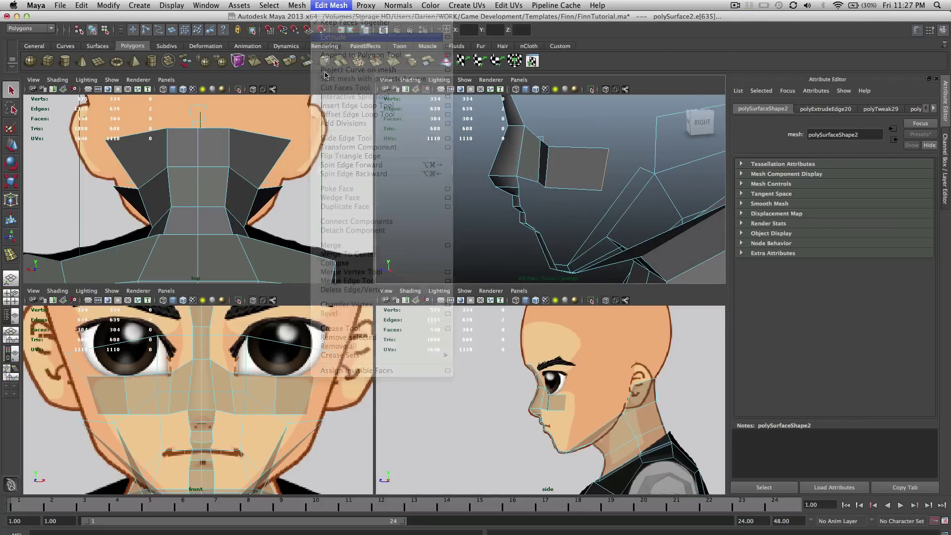
drag(539, 405, 568, 404)
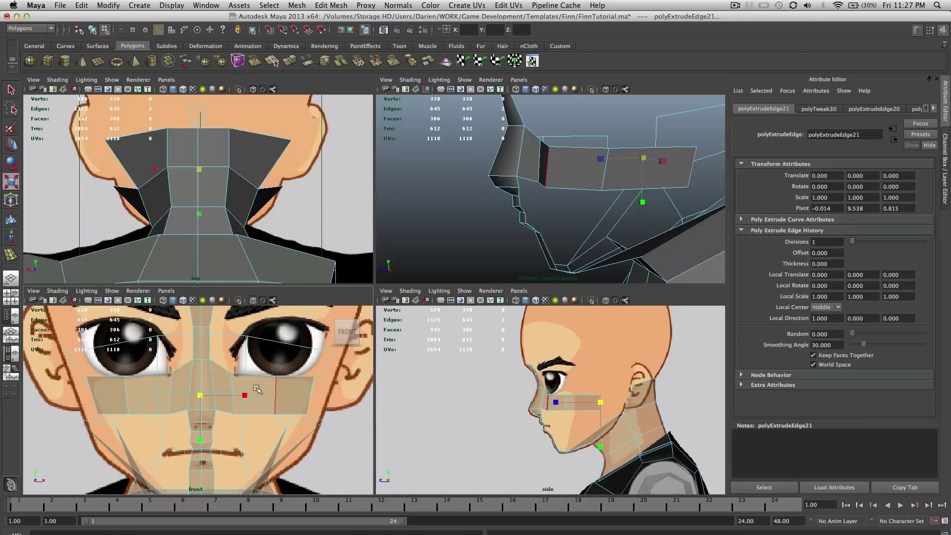
drag(246, 395, 251, 396)
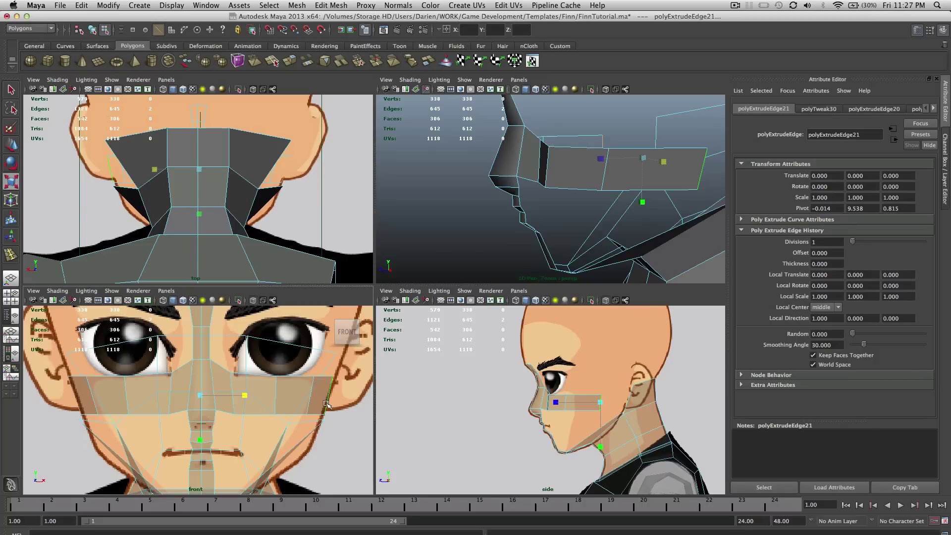
Raise the extruded end edges slightly so the cheek strips slope upward toward the ears.
alt+drag(653, 215, 592, 200)
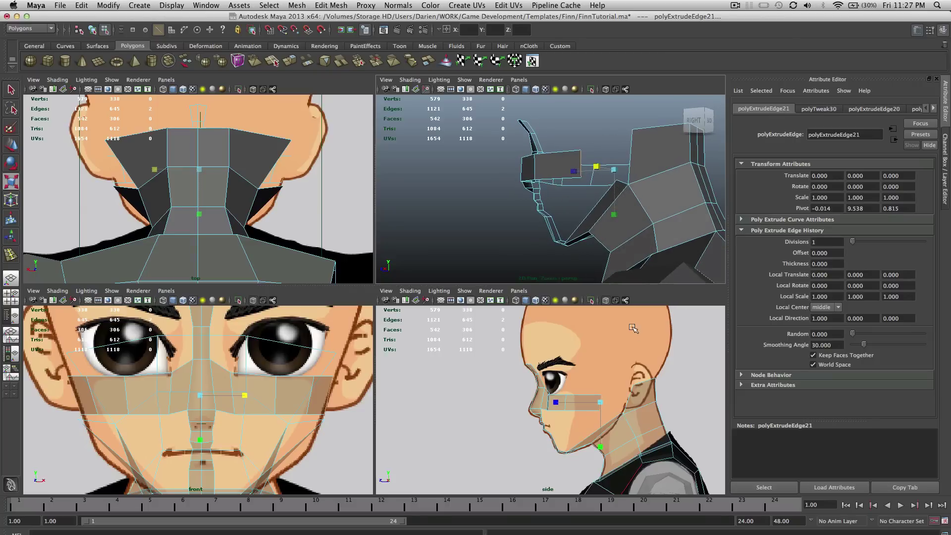
click(605, 395)
key(w)
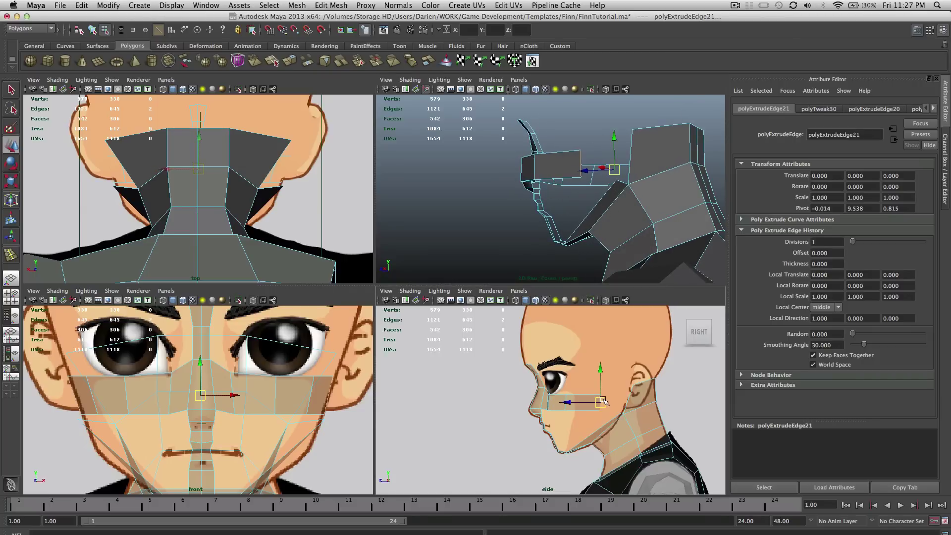
scroll(604, 402, down, 5)
scroll(603, 401, up, 6)
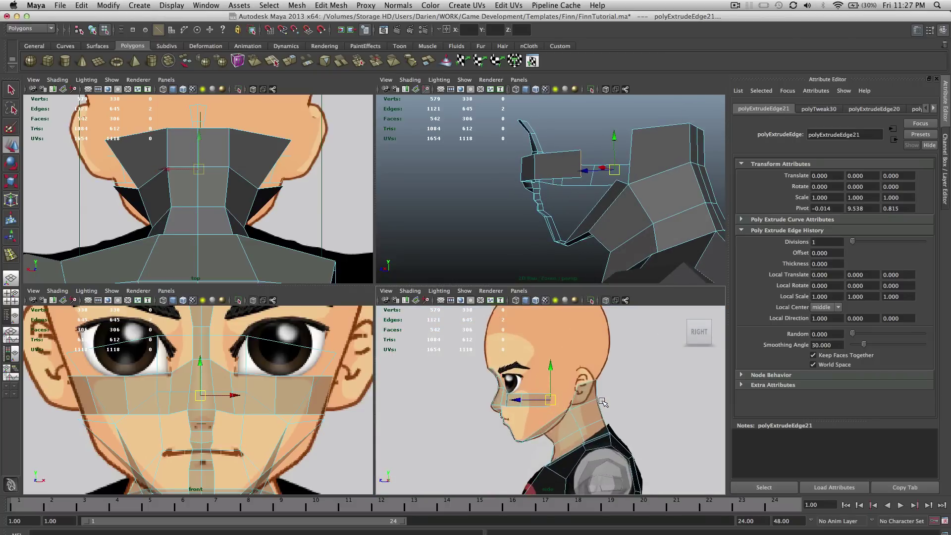
drag(550, 369, 549, 367)
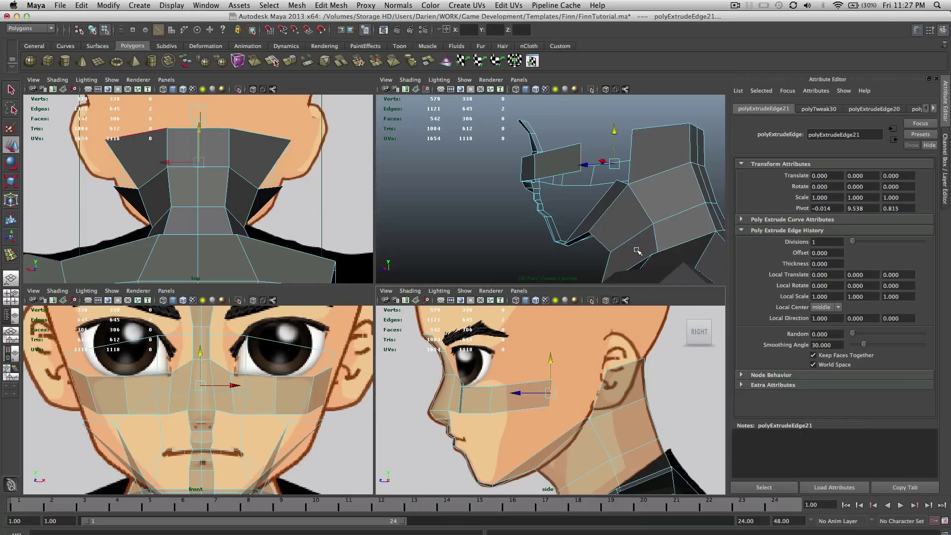
alt+drag(659, 184, 630, 194)
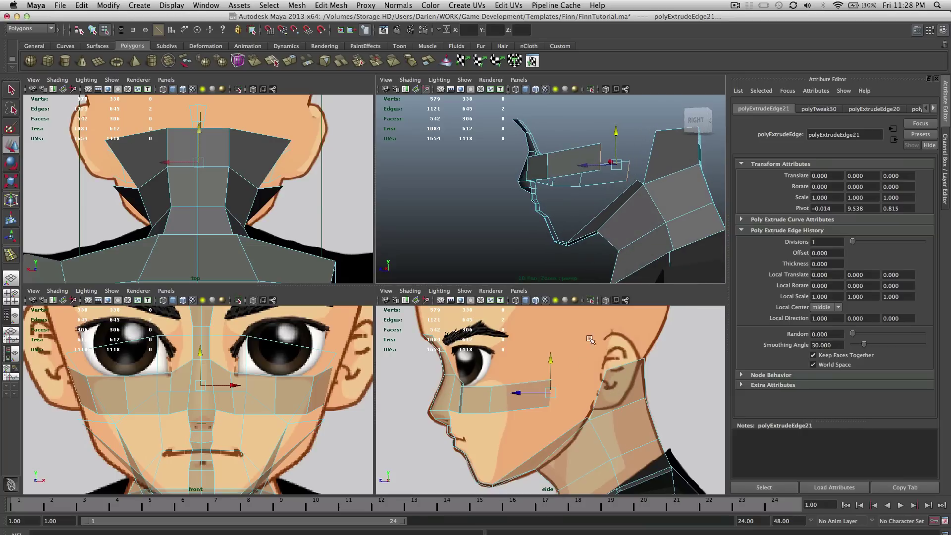
key(q)
alt+drag(624, 263, 604, 257)
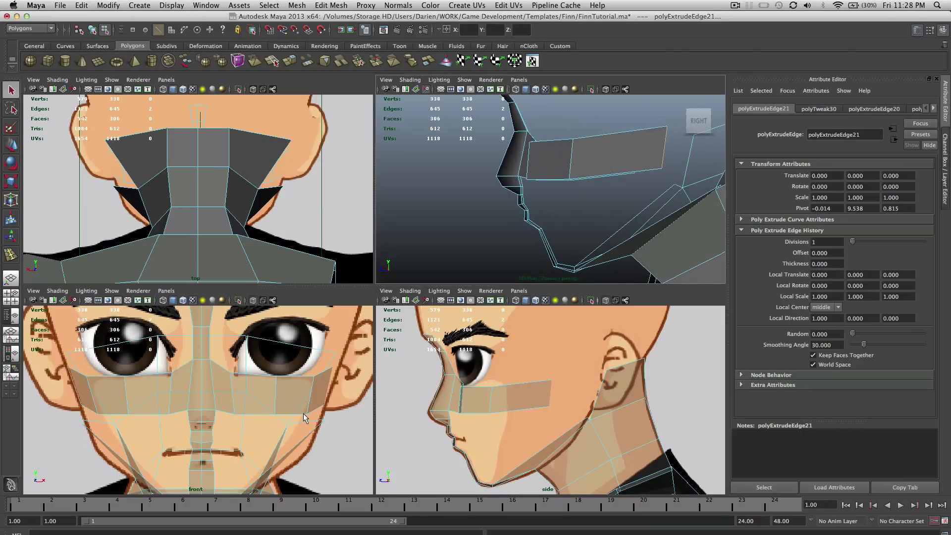
click(315, 382)
key(r)
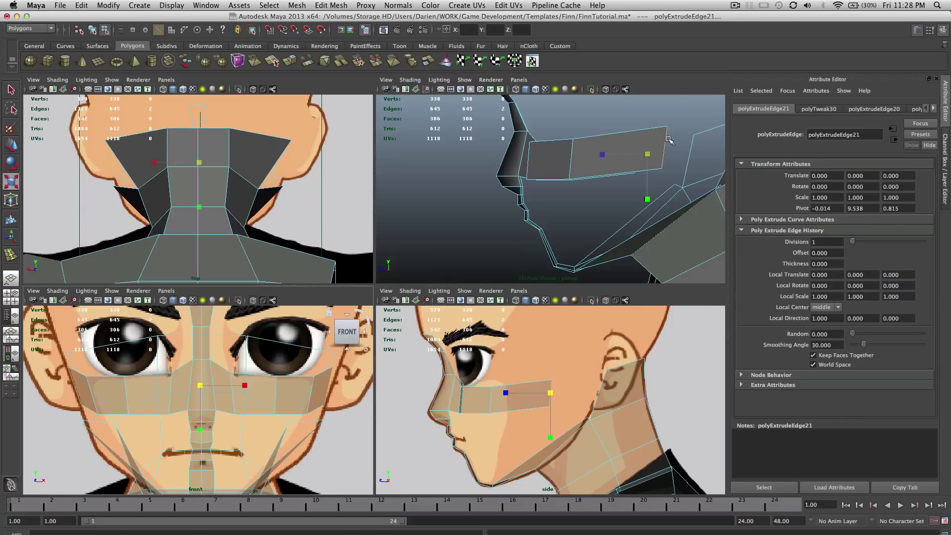
alt+drag(669, 140, 650, 175)
key(q)
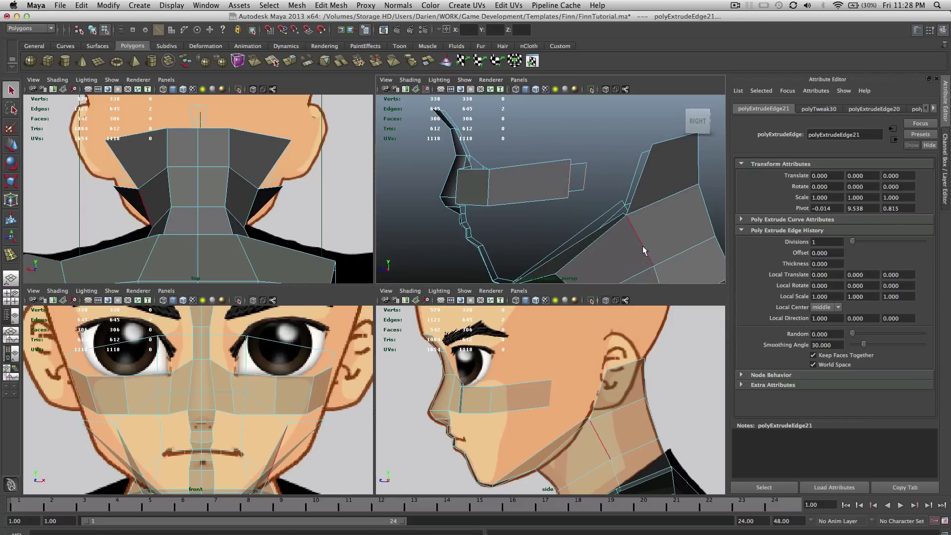
Extrude the bottom edges of both outer cheek faces and move them straight down to about mouth level.
scroll(614, 393, up, 4)
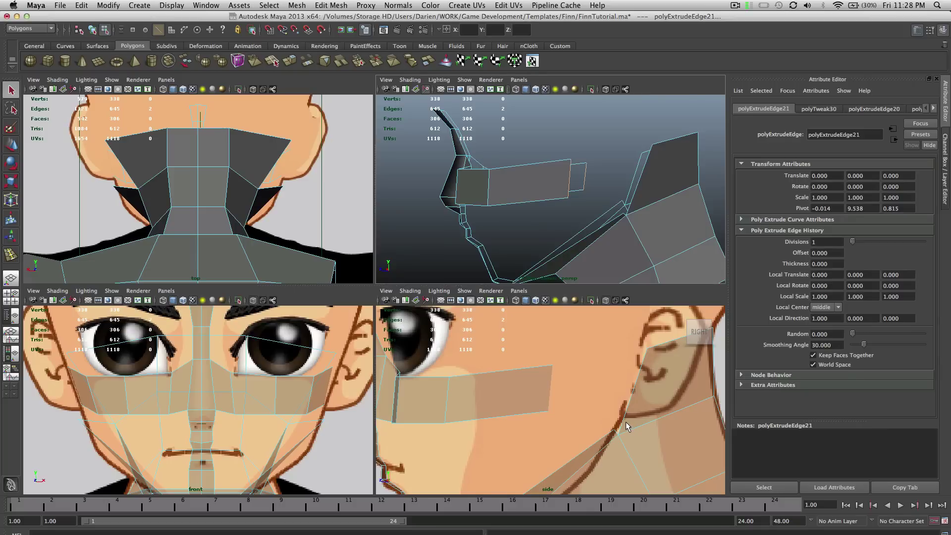
scroll(594, 402, down, 2)
right_click(567, 384)
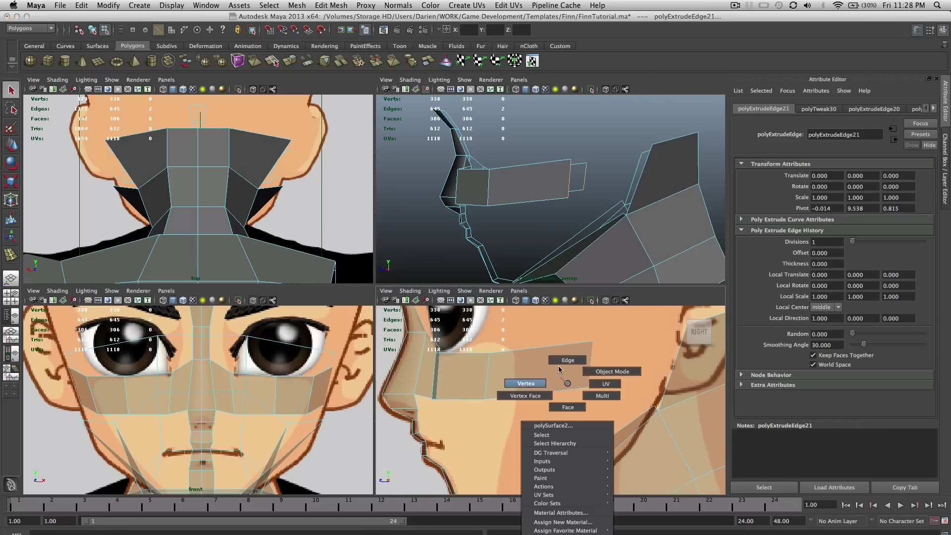
right_drag(559, 369, 558, 368)
click(554, 391)
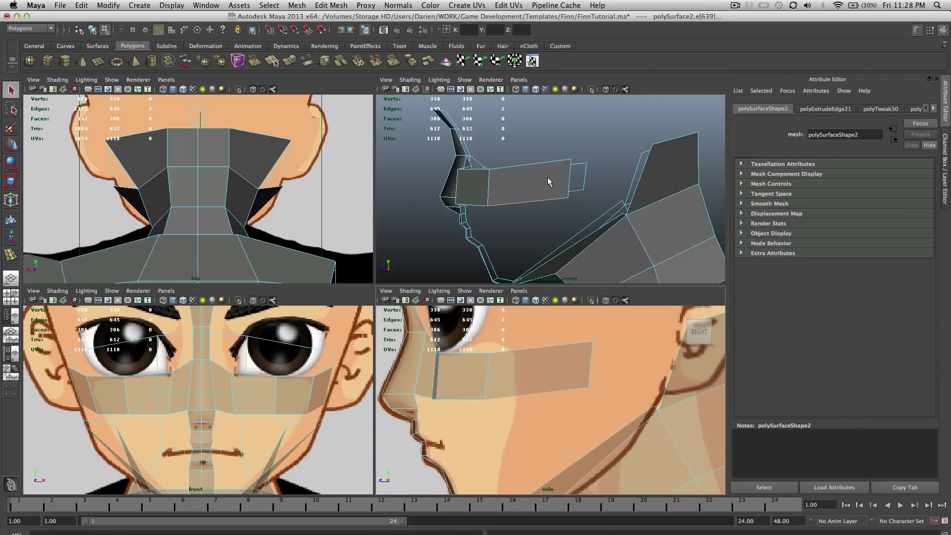
alt+drag(548, 177, 660, 166)
key(w)
click(331, 5)
click(336, 37)
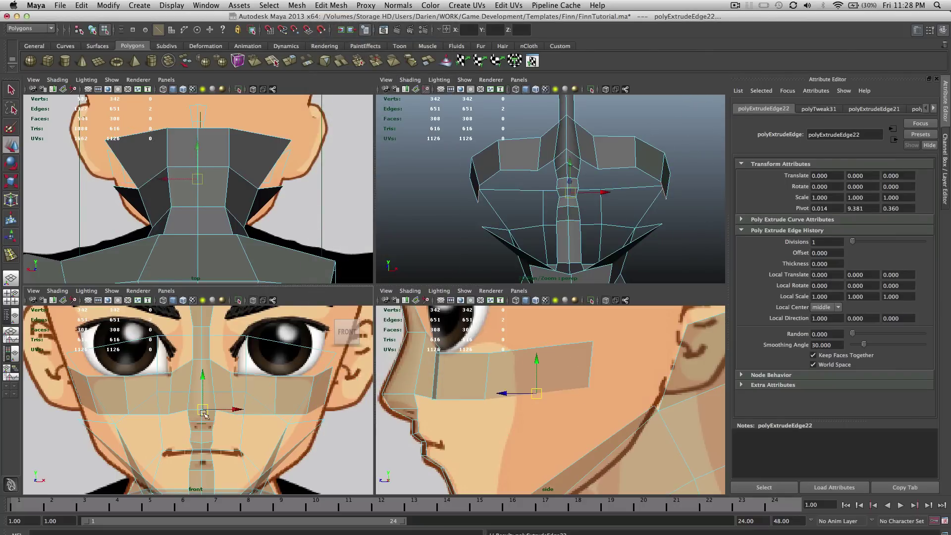
drag(203, 411, 186, 453)
key(w)
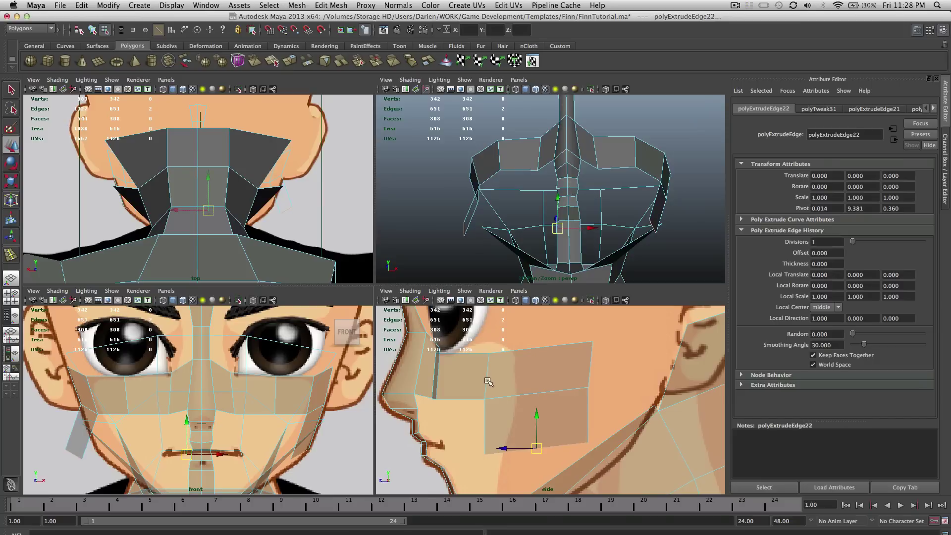
key(ctrl+z)
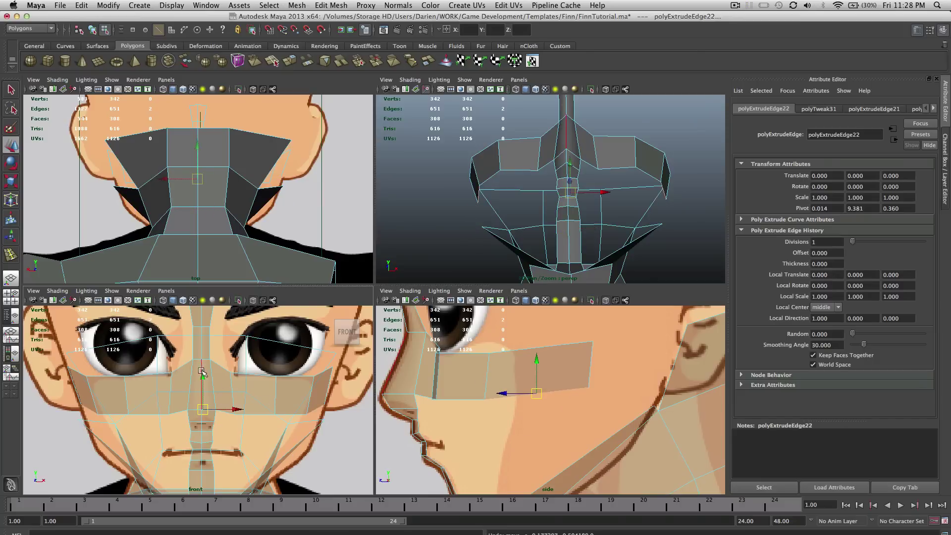
drag(202, 400, 204, 419)
Scale the extruded cheek edges inward to the face outline, then nudge them slightly down and forward.
key(r)
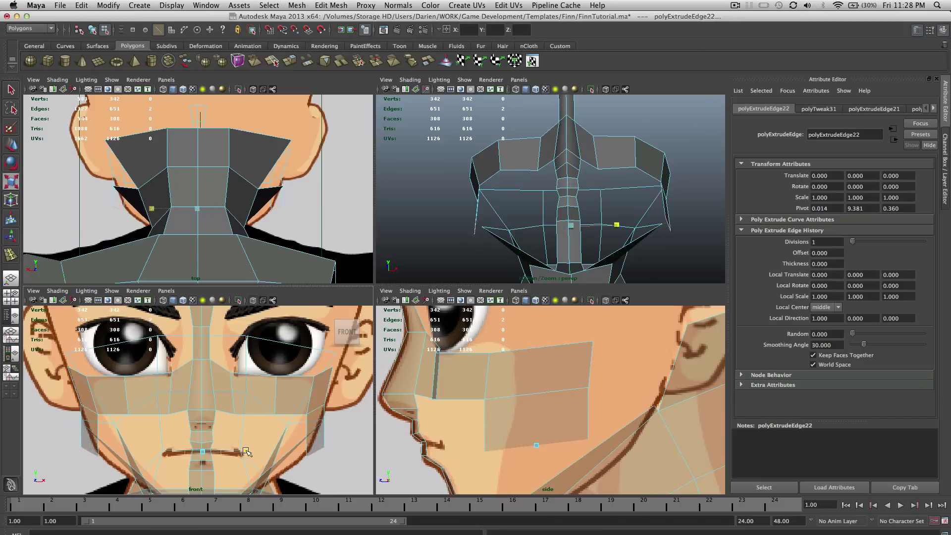
drag(247, 451, 240, 451)
key(w)
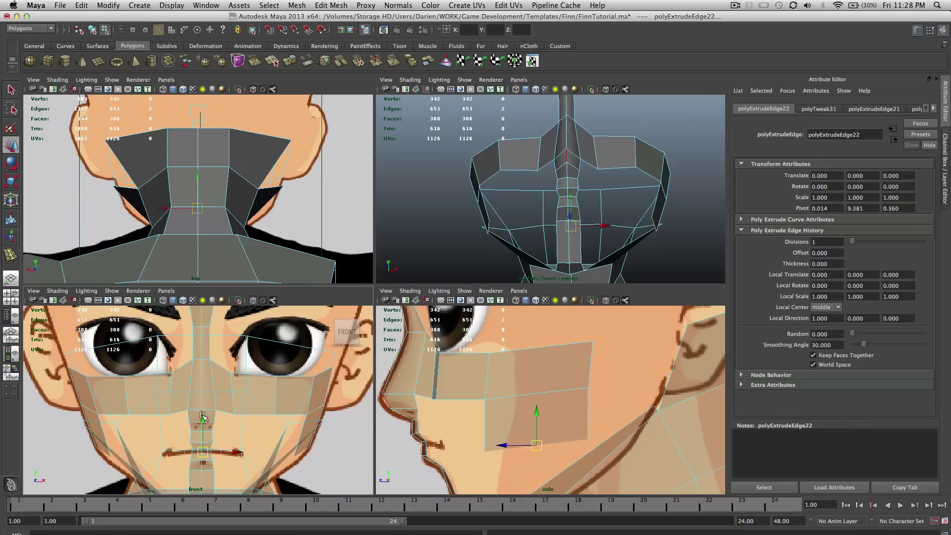
drag(202, 416, 202, 421)
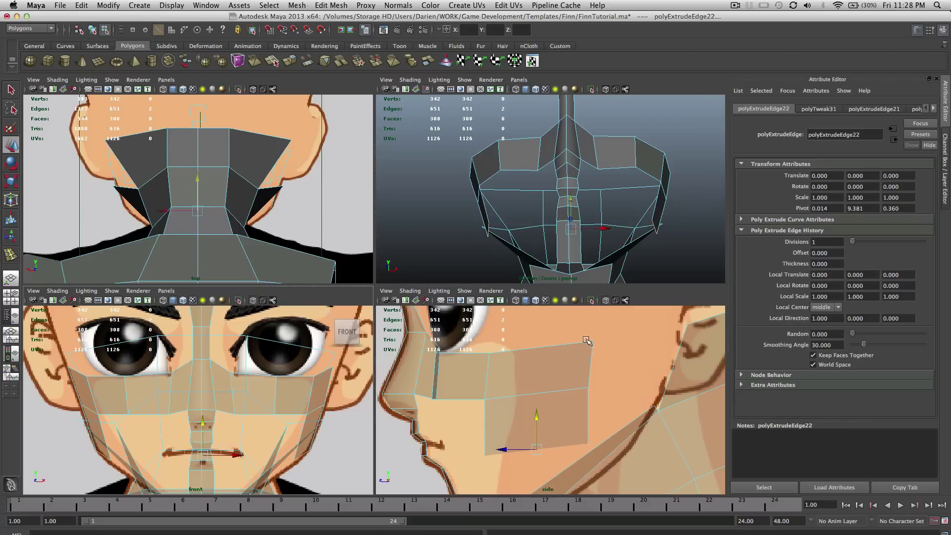
alt+drag(595, 224, 617, 226)
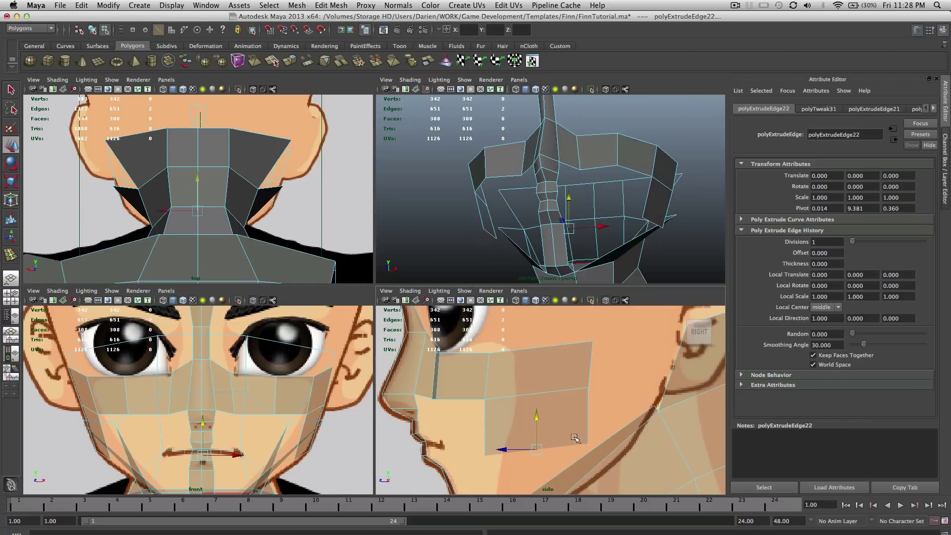
alt+middle_drag(574, 438, 571, 408)
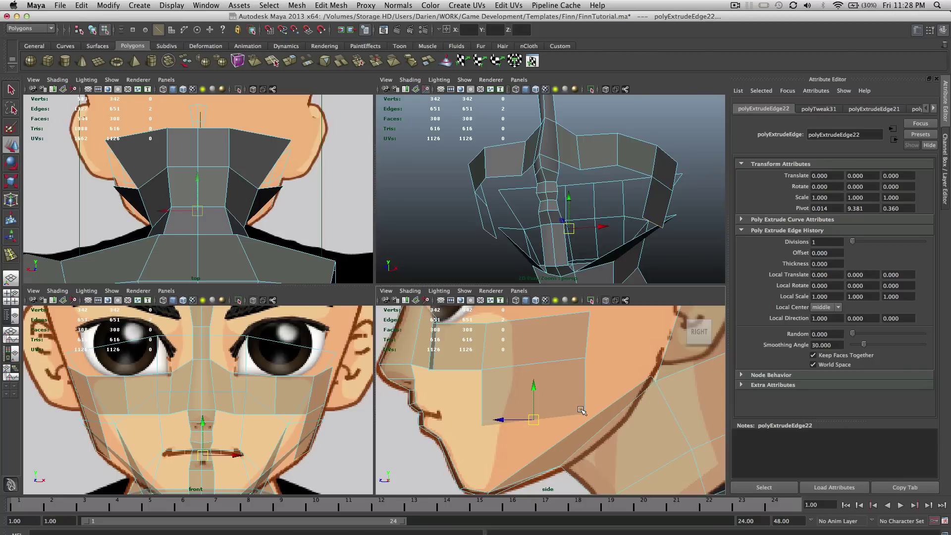
drag(512, 421, 506, 420)
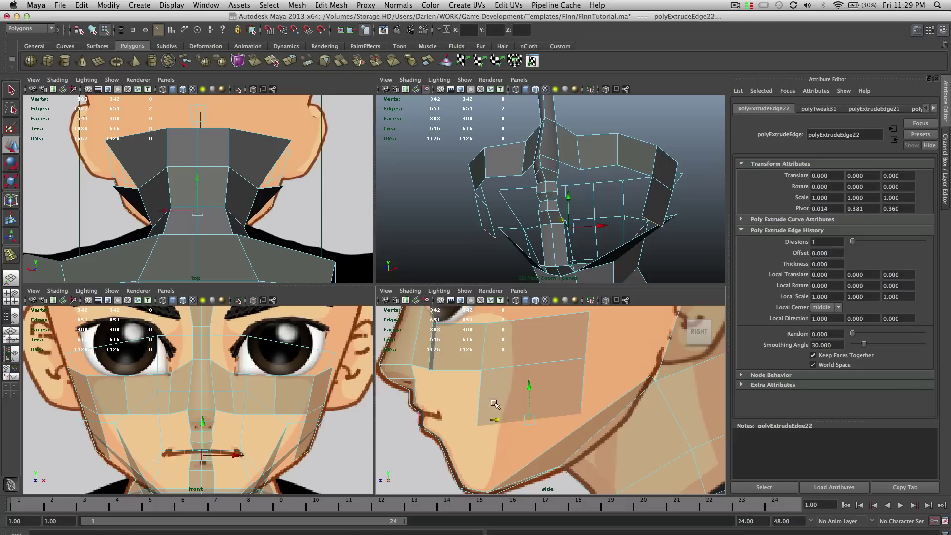
Move the lower front corner vertices of both cheeks slightly back and up, then scale them slightly outward.
right_drag(489, 422, 458, 422)
drag(492, 431, 465, 409)
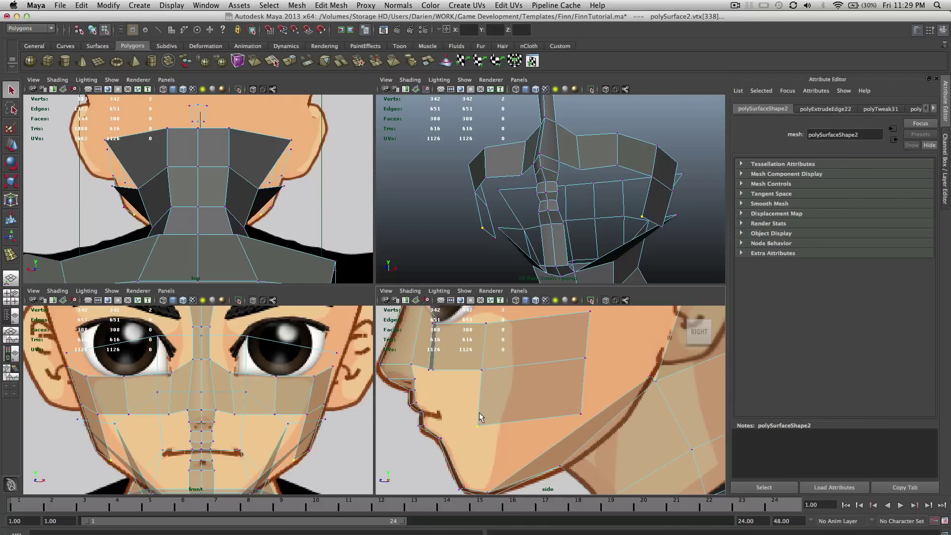
key(w)
drag(472, 426, 469, 427)
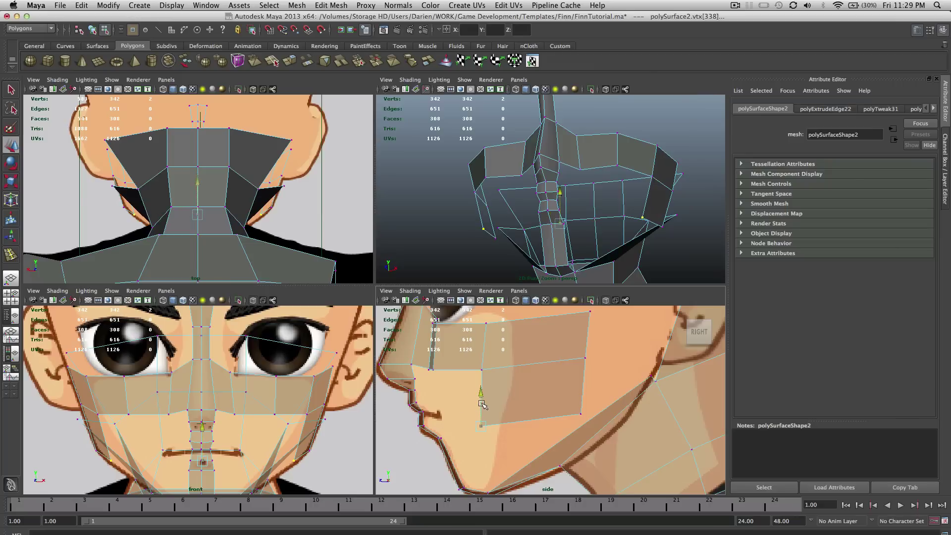
click(483, 398)
drag(481, 391, 461, 381)
key(r)
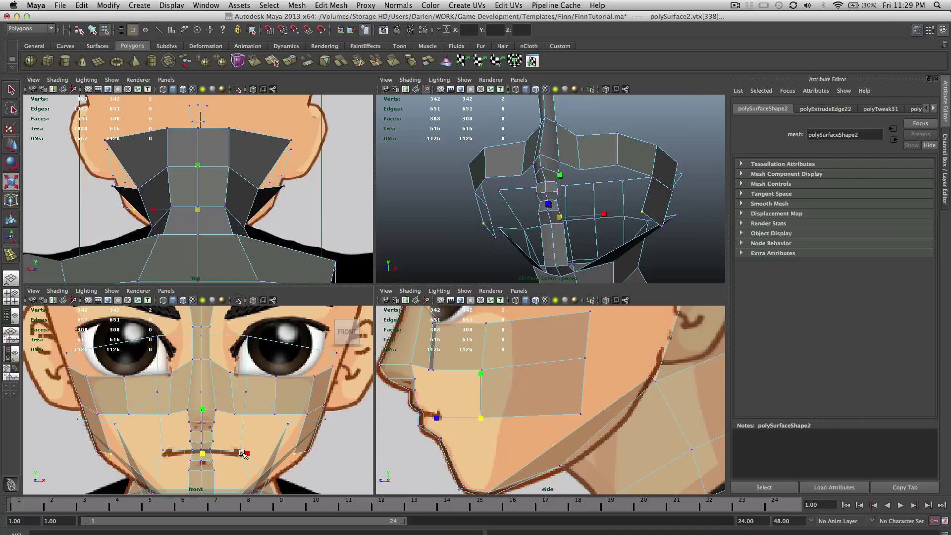
drag(246, 453, 249, 453)
Delete the two long jaw faces running from the chin toward the neck on both sides.
alt+drag(565, 252, 598, 164)
alt+drag(634, 202, 598, 197)
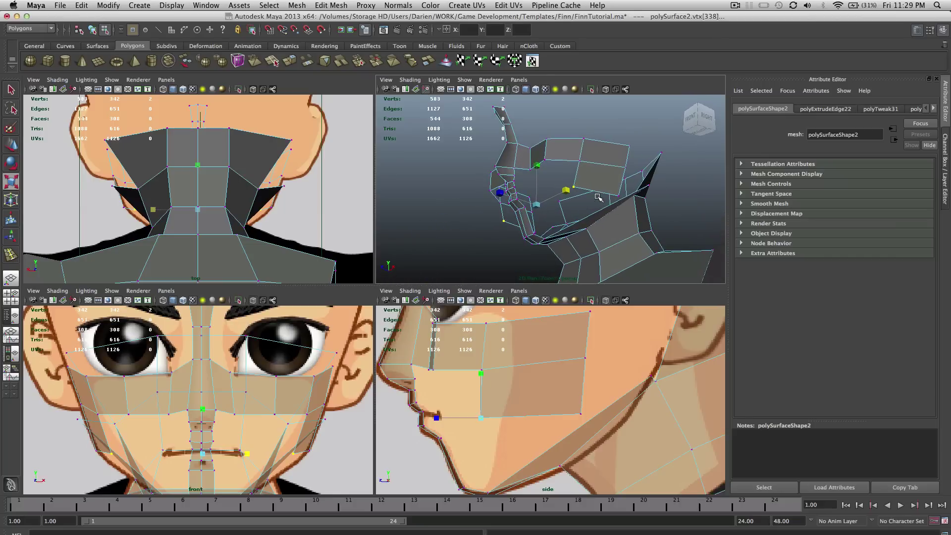
scroll(554, 382, up, 1)
alt+middle_drag(568, 363, 569, 308)
alt+drag(624, 226, 609, 178)
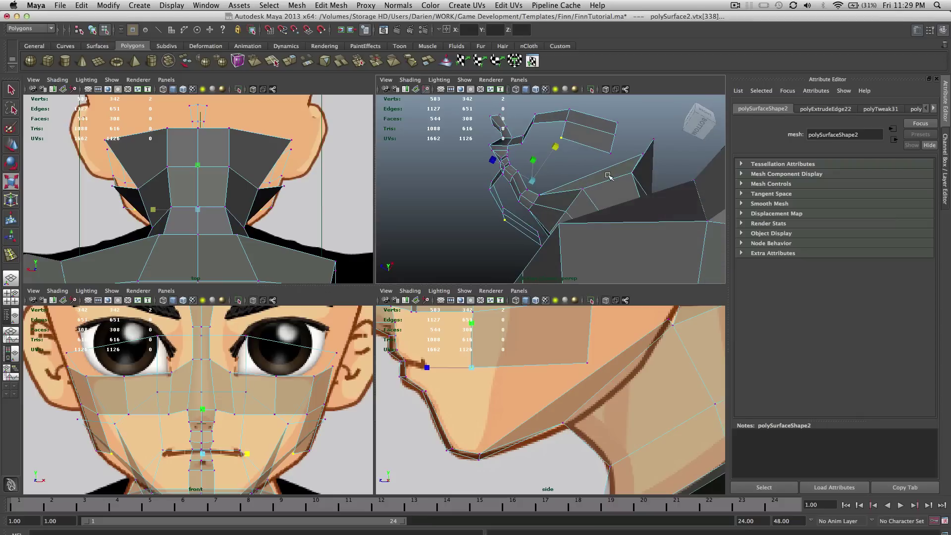
right_click(610, 177)
right_drag(603, 177, 603, 174)
click(579, 184)
alt+drag(578, 185, 549, 212)
shift+click(584, 206)
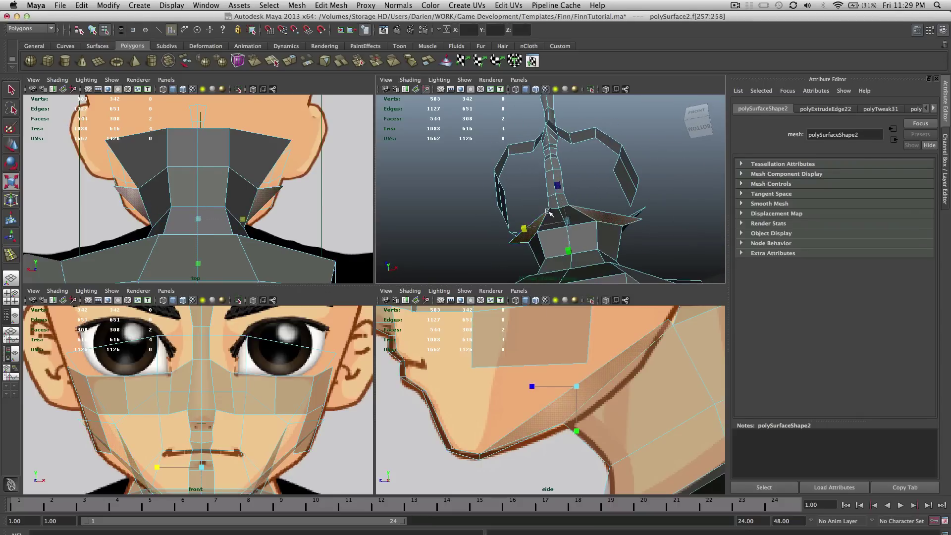
key(Delete)
Shift the lower front corner vertices of both cheek patches slightly back in the side view.
alt+drag(616, 192, 545, 202)
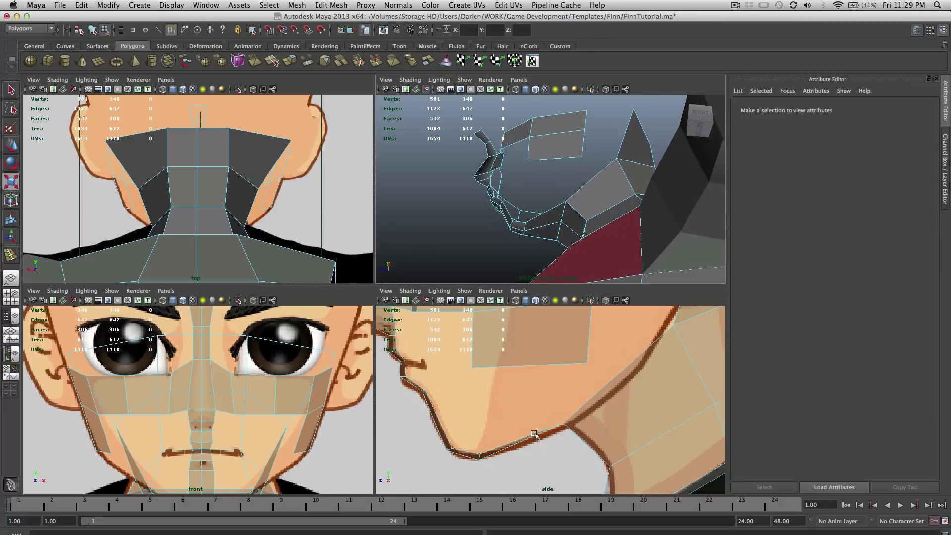
key(q)
right_drag(537, 359, 535, 339)
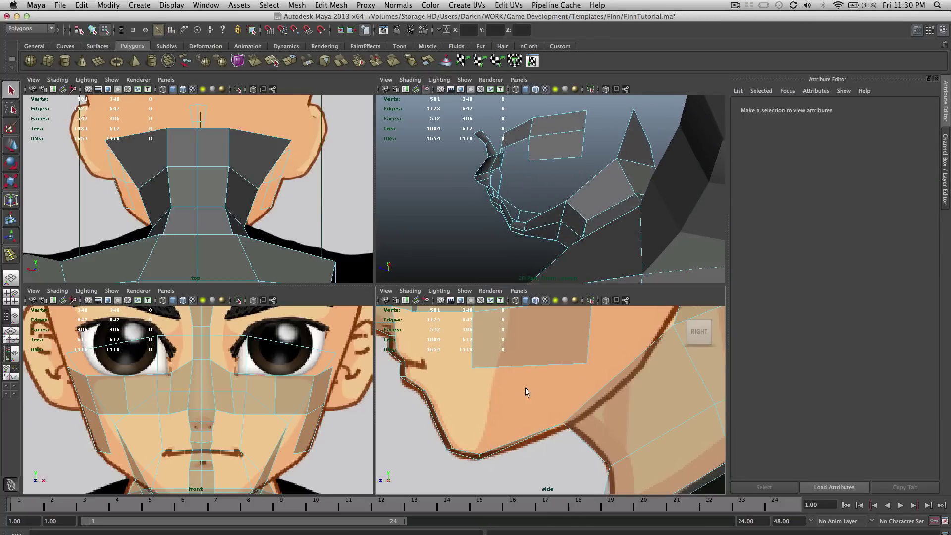
click(525, 358)
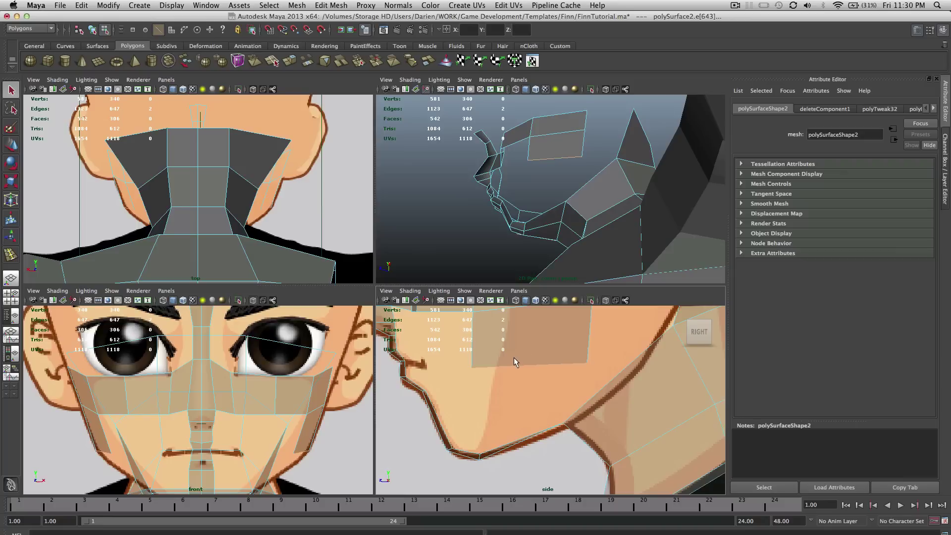
right_drag(513, 358, 478, 360)
drag(451, 388, 465, 368)
key(w)
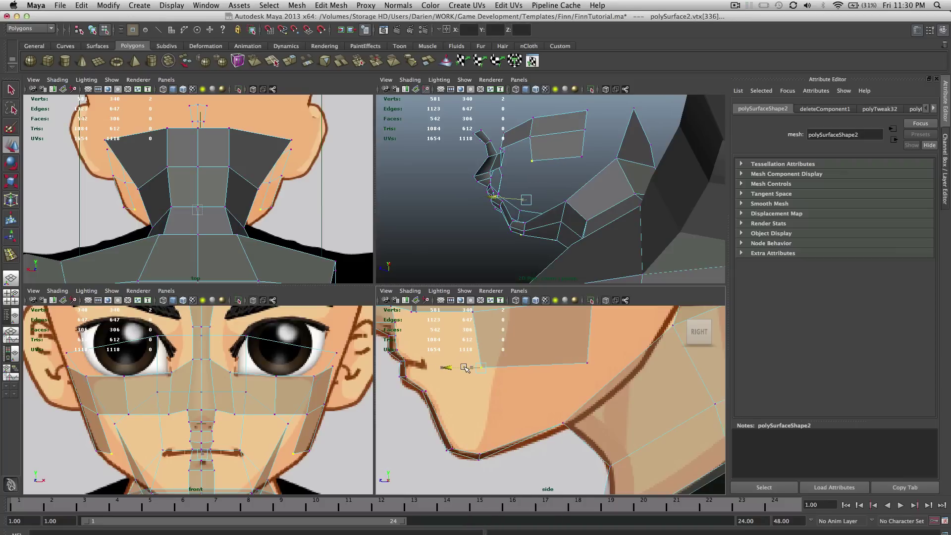
scroll(466, 369, down, 1)
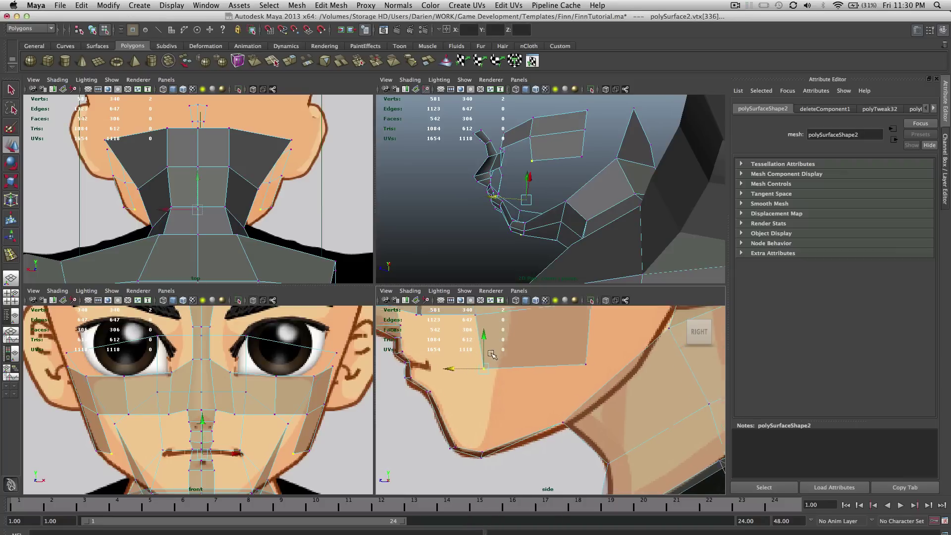
alt+middle_drag(466, 369, 485, 373)
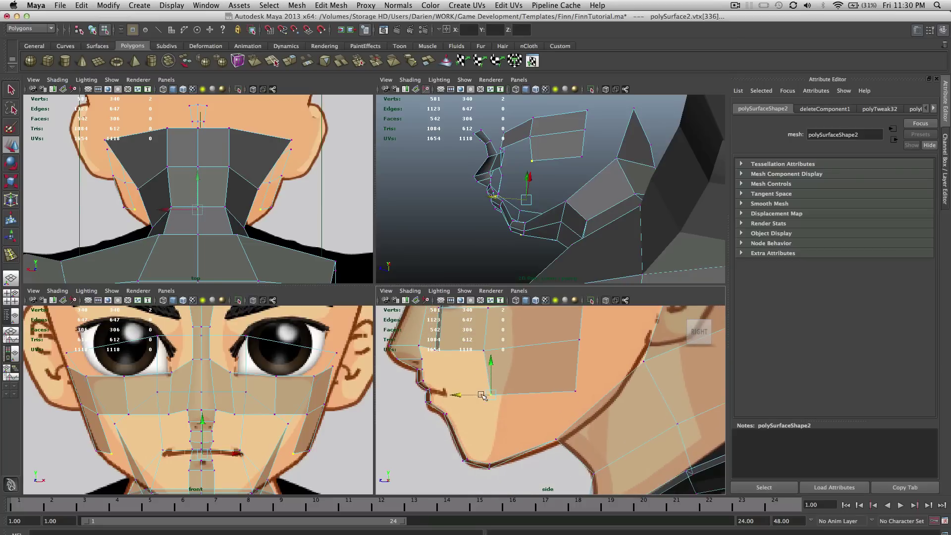
drag(483, 395, 479, 395)
key(q)
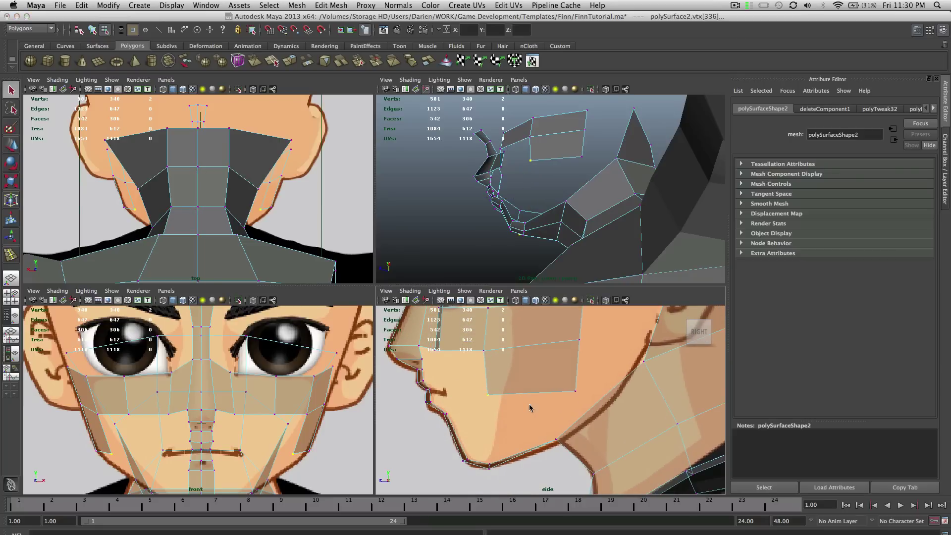
Extrude the bottom edges of both cheek patches and move them down to the jawline in the side view.
alt+drag(573, 148, 608, 172)
right_drag(606, 176, 607, 158)
click(605, 191)
mouse_move(501, 200)
alt+mouse_down()
mouse_move(549, 220)
mouse_move(497, 196)
alt+mouse_up()
shift+click(509, 214)
click(331, 5)
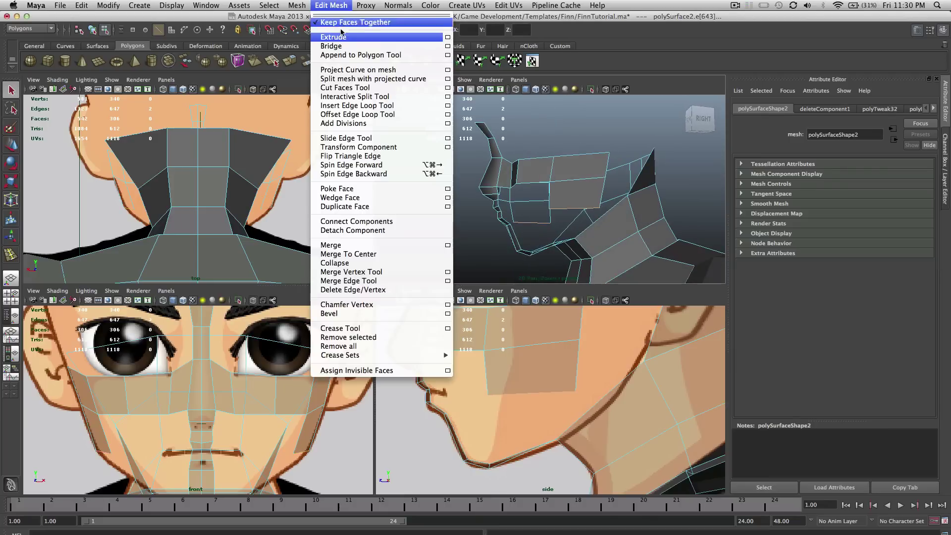
click(341, 36)
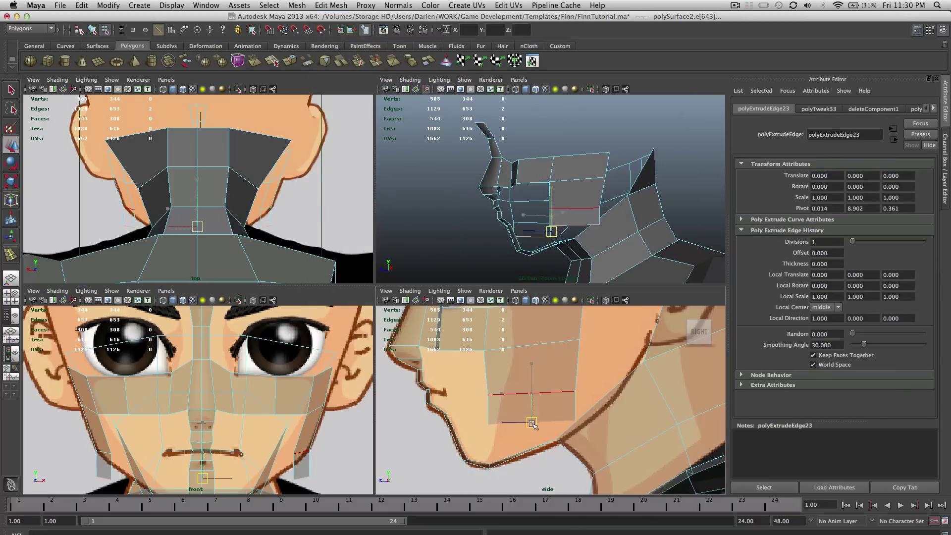
drag(533, 425, 529, 443)
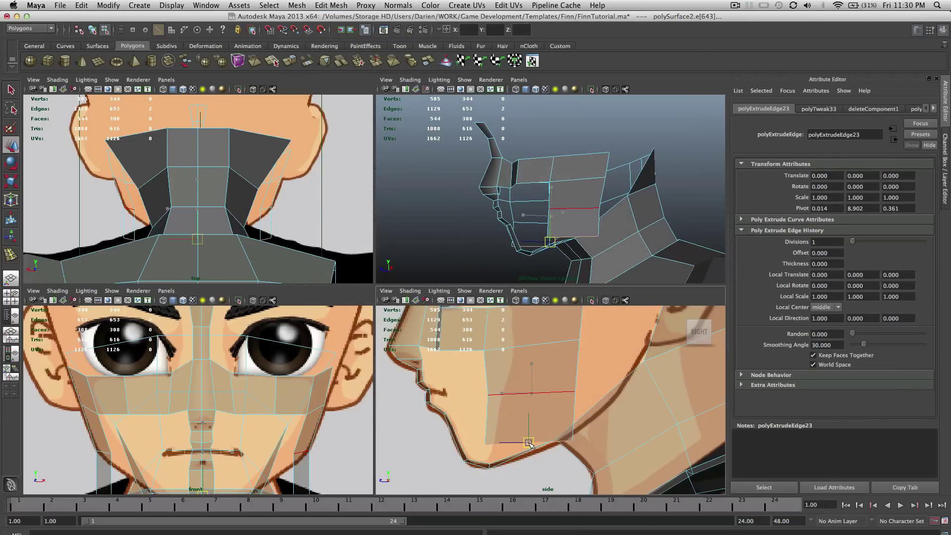
Adjust the new jaw edges' length and position along the jawline and scale them inward to the front-view jaw outline.
key(F9)
click(490, 442)
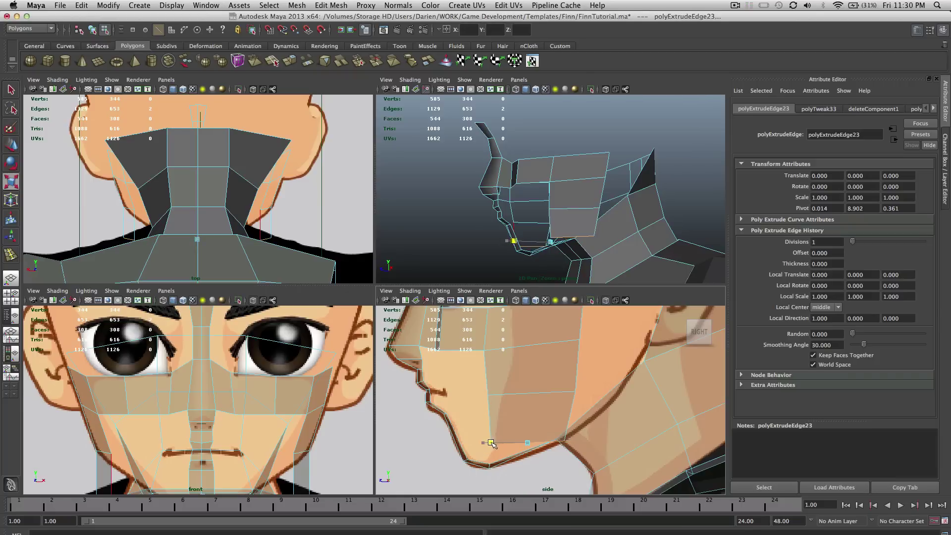
click(527, 442)
key(w)
drag(528, 443, 524, 442)
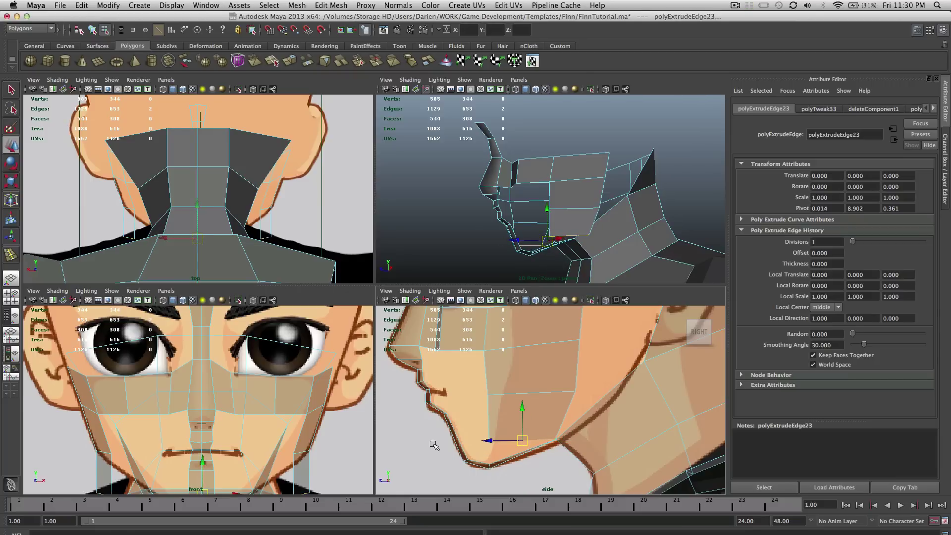
scroll(255, 385, down, 5)
scroll(145, 385, up, 5)
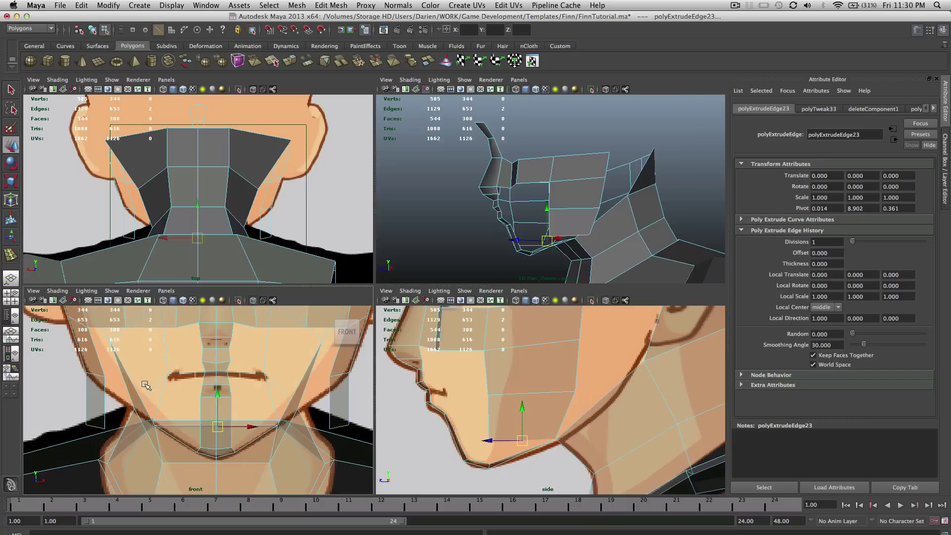
drag(214, 426, 262, 427)
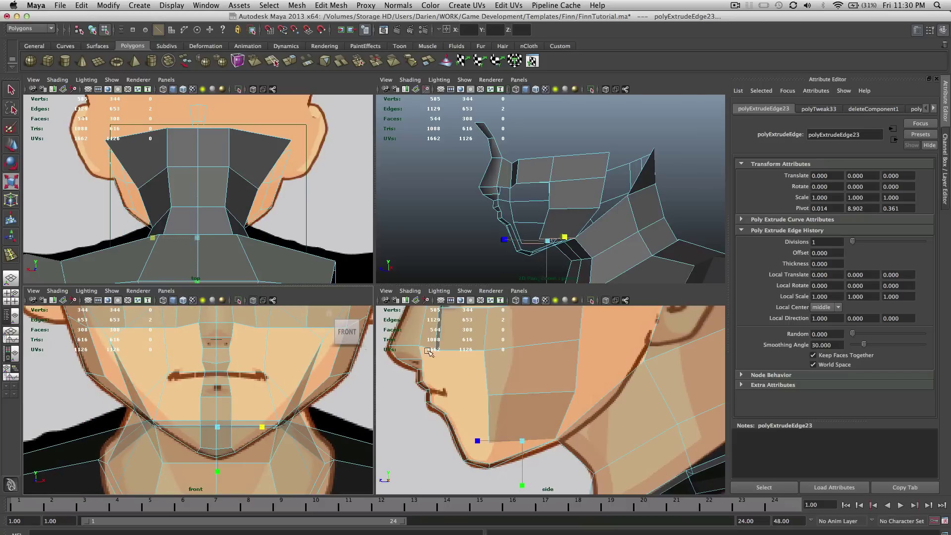
Snap the rear lower corner vertex of one jaw patch onto the neighbouring top corner vertex of the neck.
alt+drag(570, 208, 637, 223)
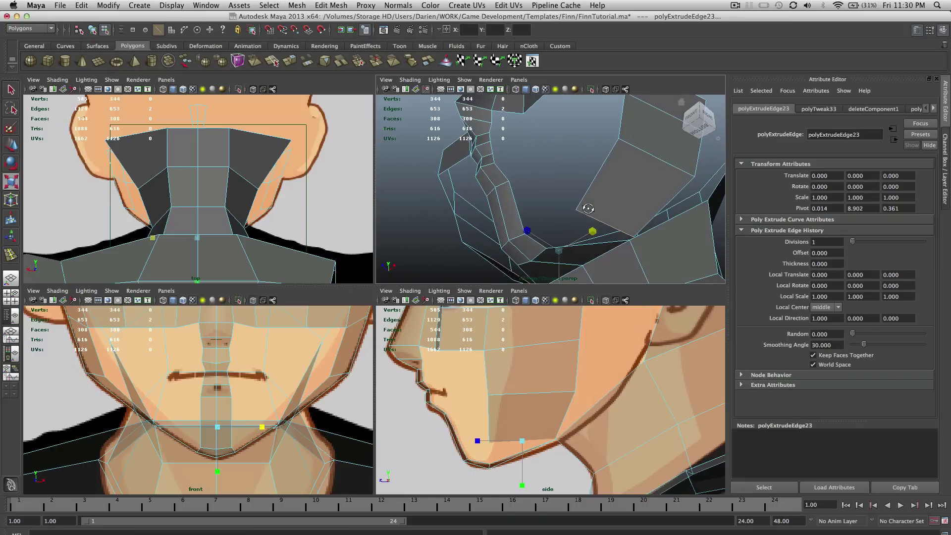
key(q)
right_drag(635, 227, 619, 229)
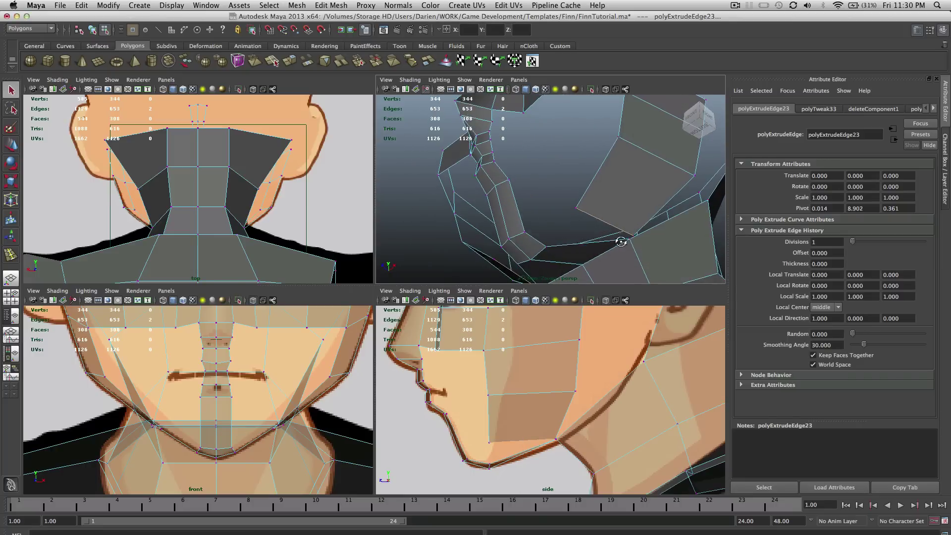
scroll(253, 416, up, 3)
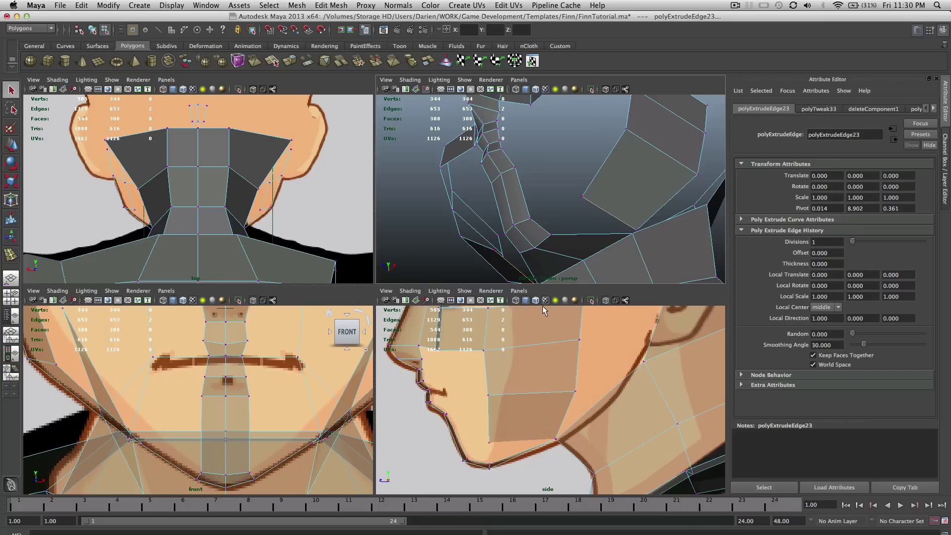
scroll(195, 436, down, 5)
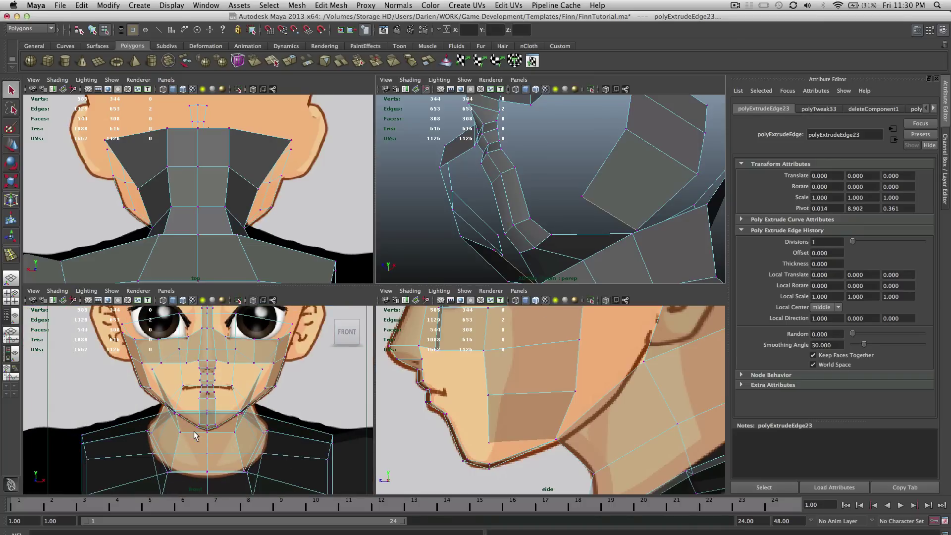
scroll(223, 412, up, 4)
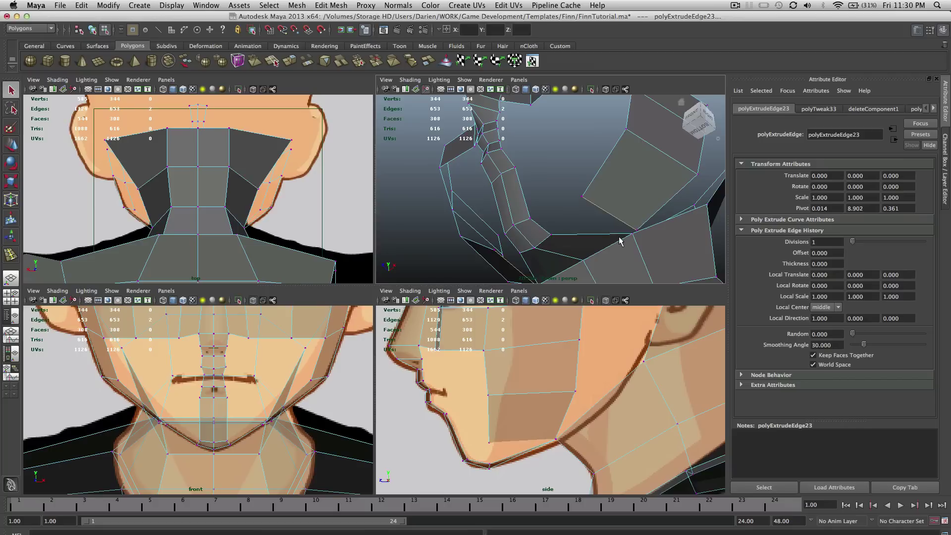
alt+drag(585, 232, 631, 195)
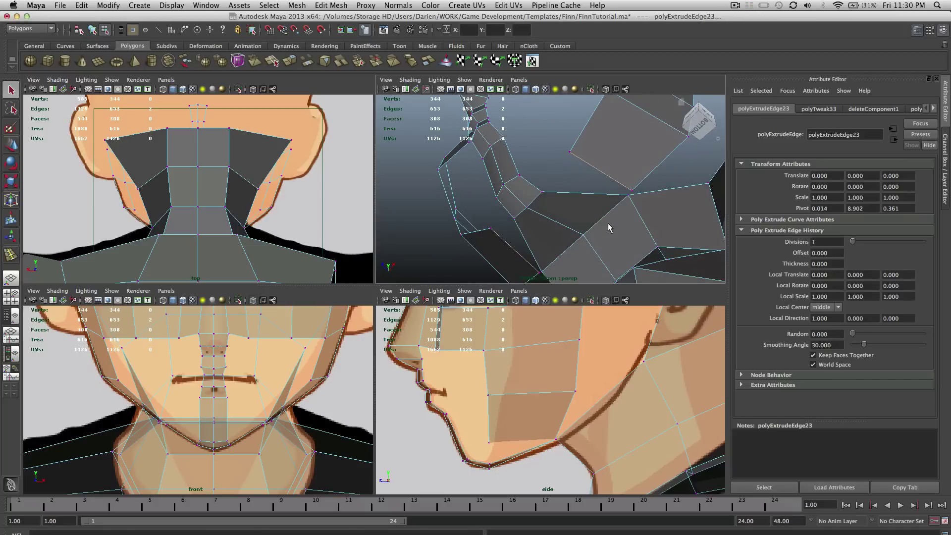
click(633, 191)
click(633, 192)
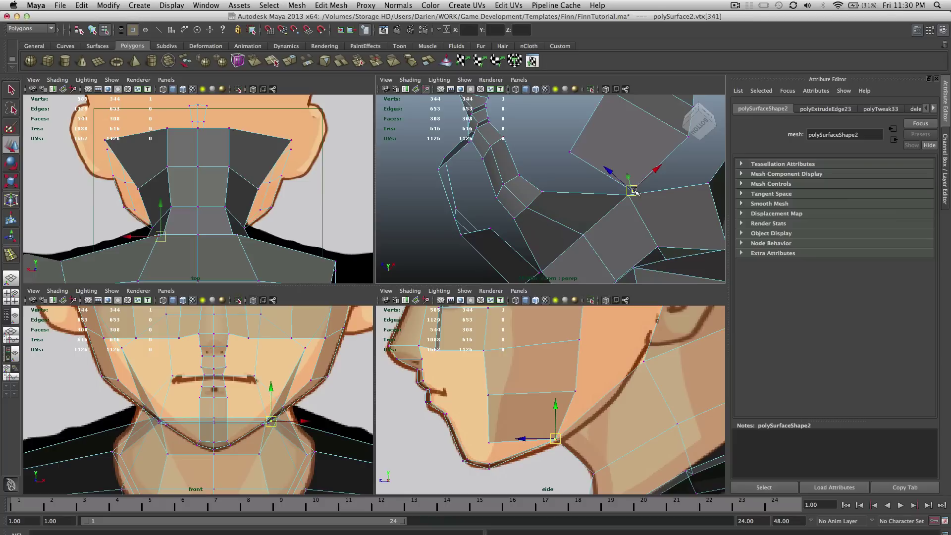
drag(633, 191, 625, 194)
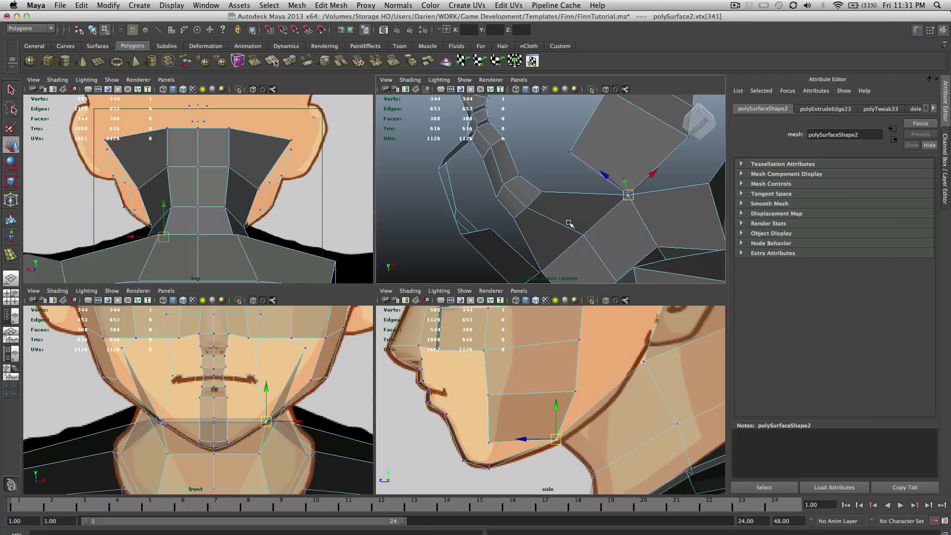
Snap the opposite jaw patch's rear lower corner vertex onto the matching neck corner vertex.
alt+drag(570, 214, 602, 171)
click(521, 256)
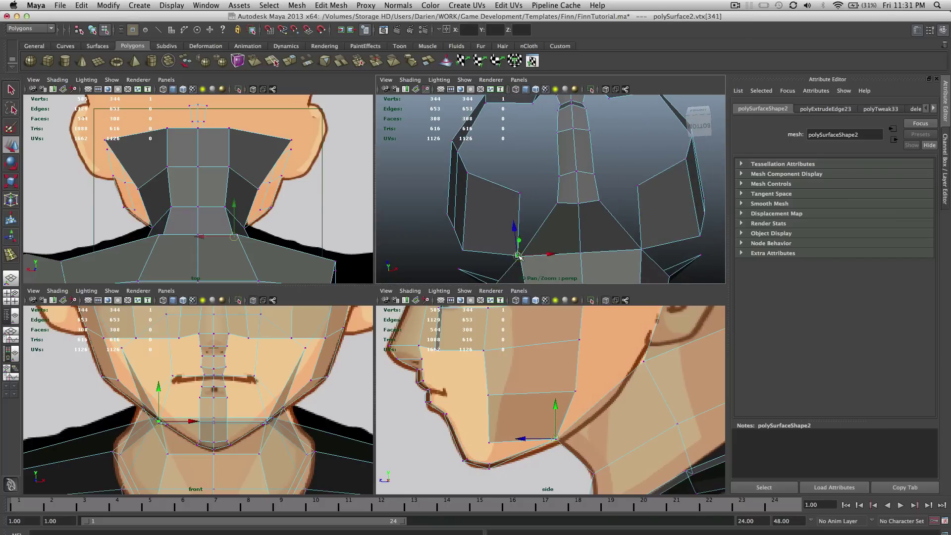
alt+drag(539, 261, 533, 253)
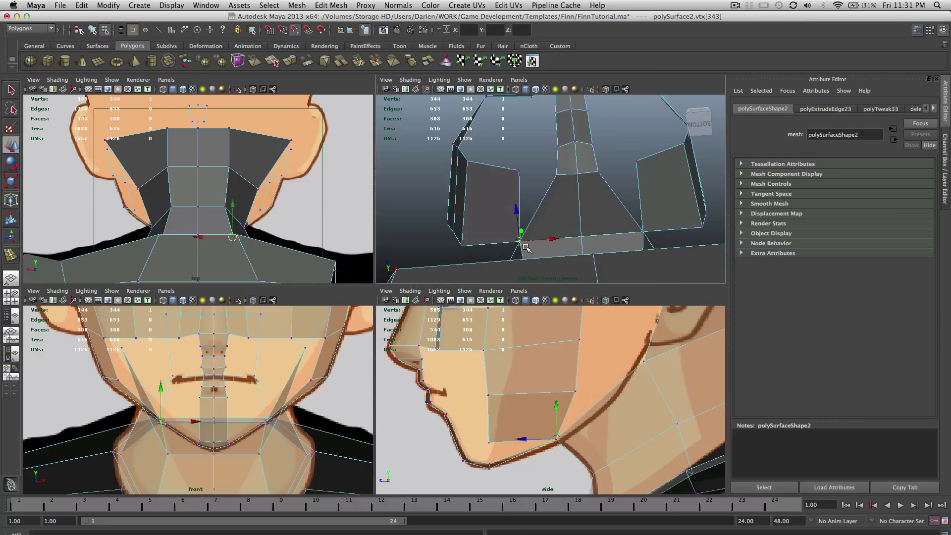
click(521, 242)
key(v)
drag(521, 242, 518, 242)
Merge the overlapping jaw and neck vertices to center at both jaw corners.
shift+click(642, 230)
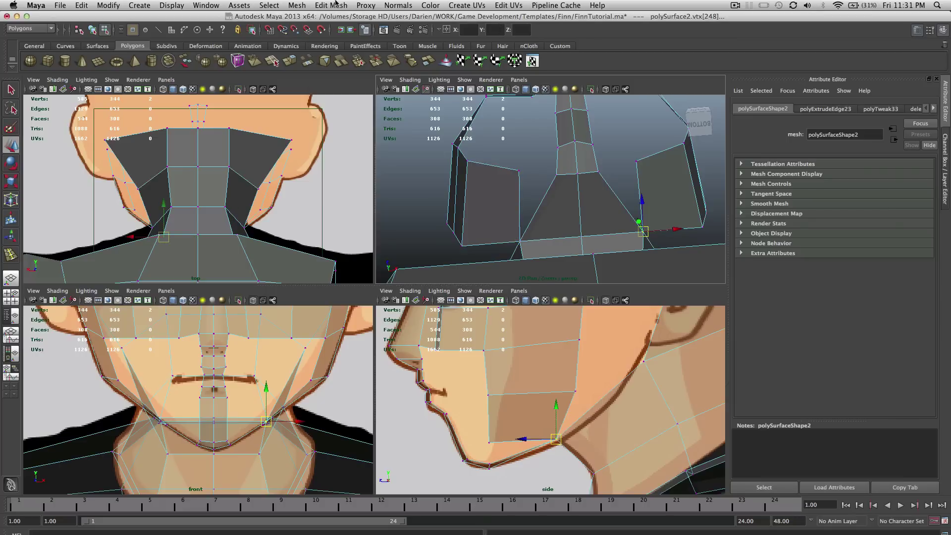
click(331, 5)
click(349, 253)
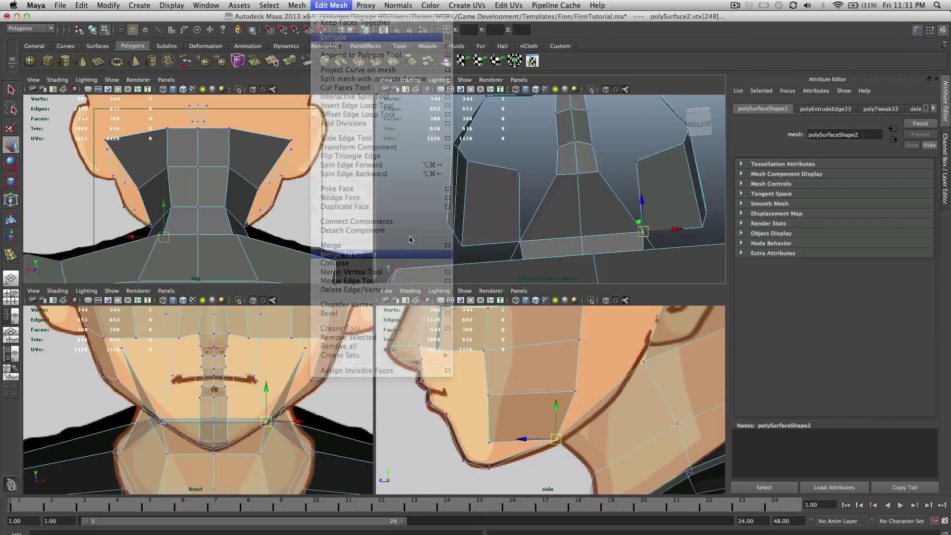
drag(525, 232, 500, 250)
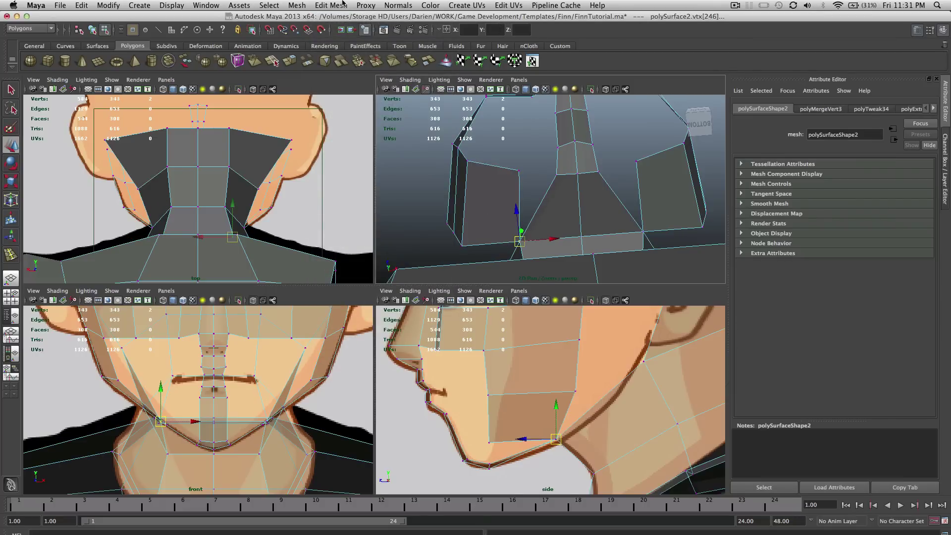
click(331, 5)
click(384, 254)
Scale the front lower corner vertices of both jaw patches closer together horizontally in the front view.
alt+drag(619, 181, 644, 186)
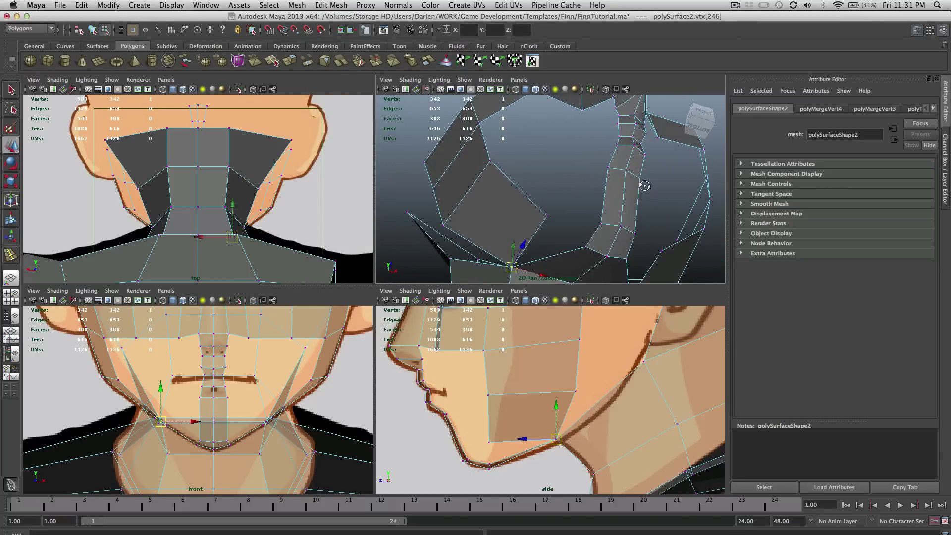
drag(671, 259, 656, 247)
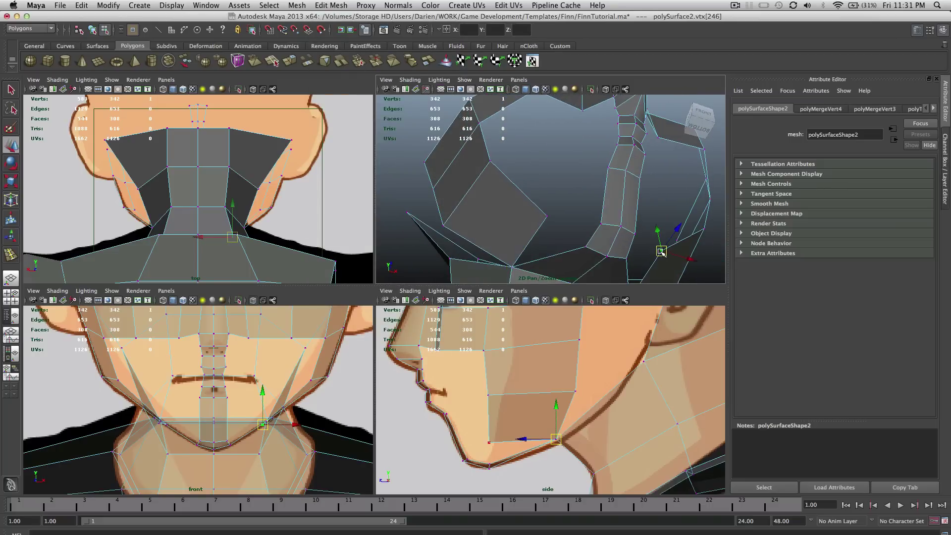
shift+click(547, 217)
scroll(241, 440, up, 2)
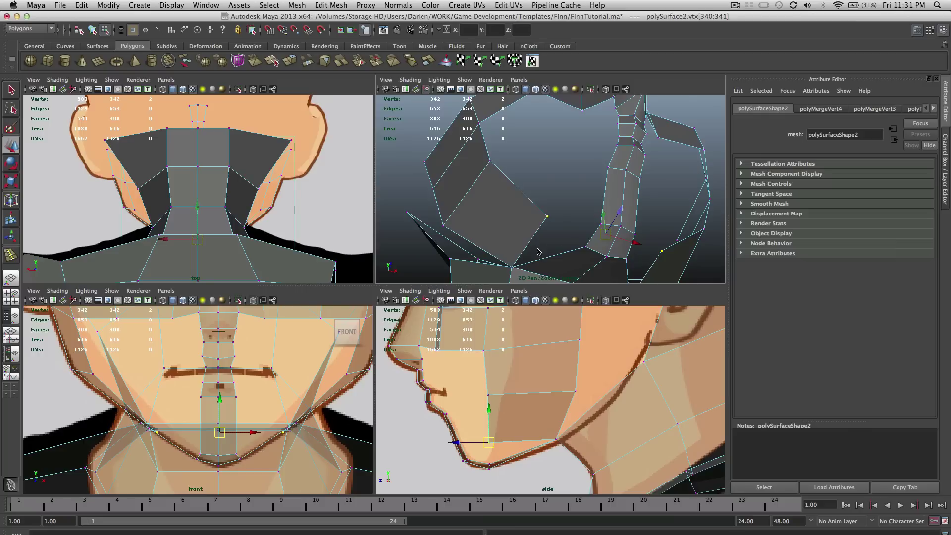
alt+drag(539, 251, 547, 157)
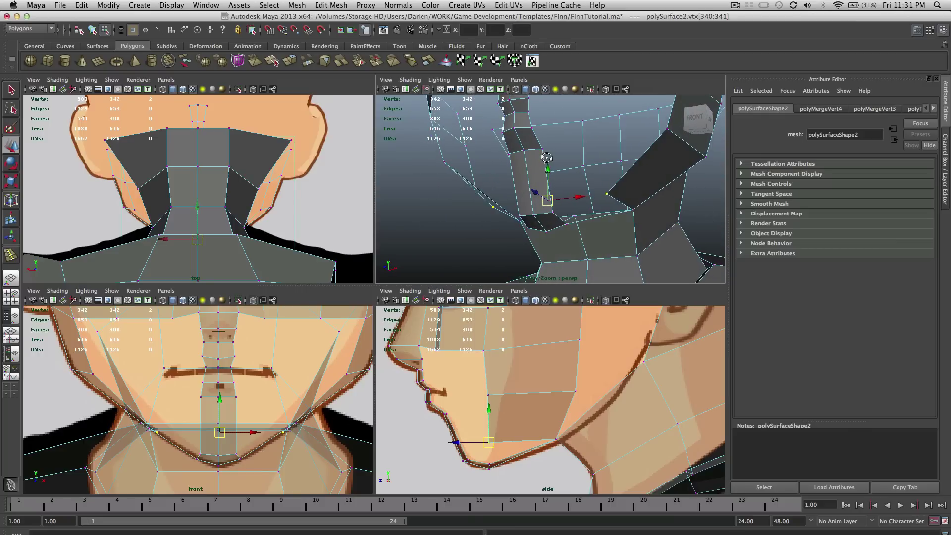
scroll(517, 452, up, 5)
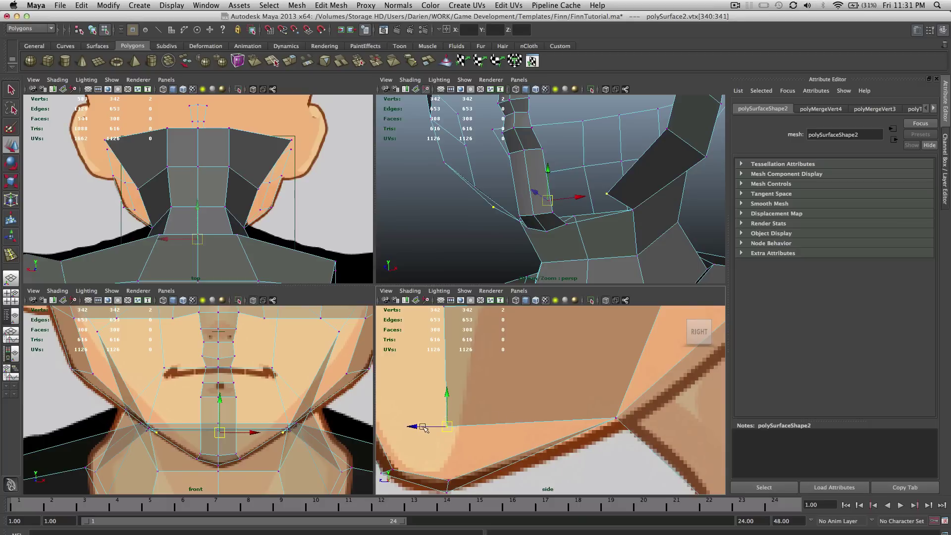
click(283, 420)
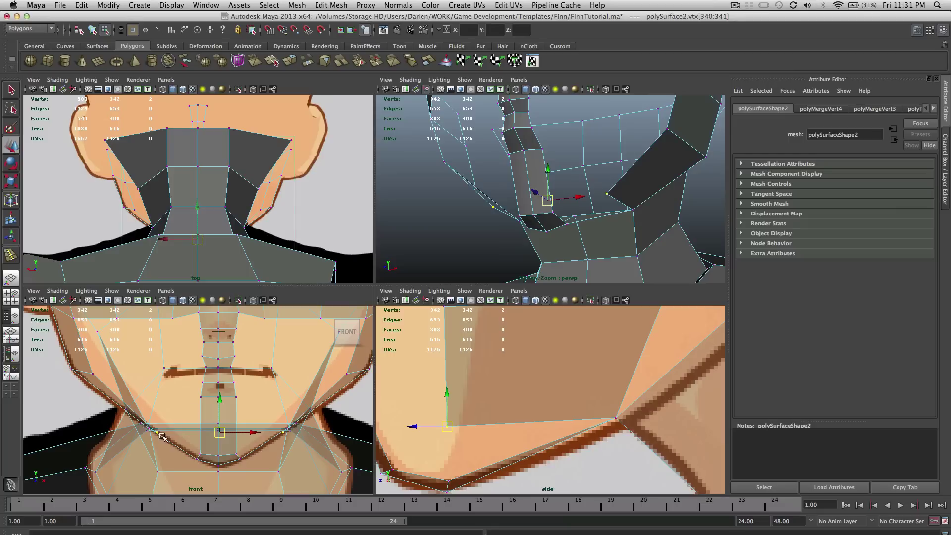
drag(220, 404, 215, 390)
key(z)
key(r)
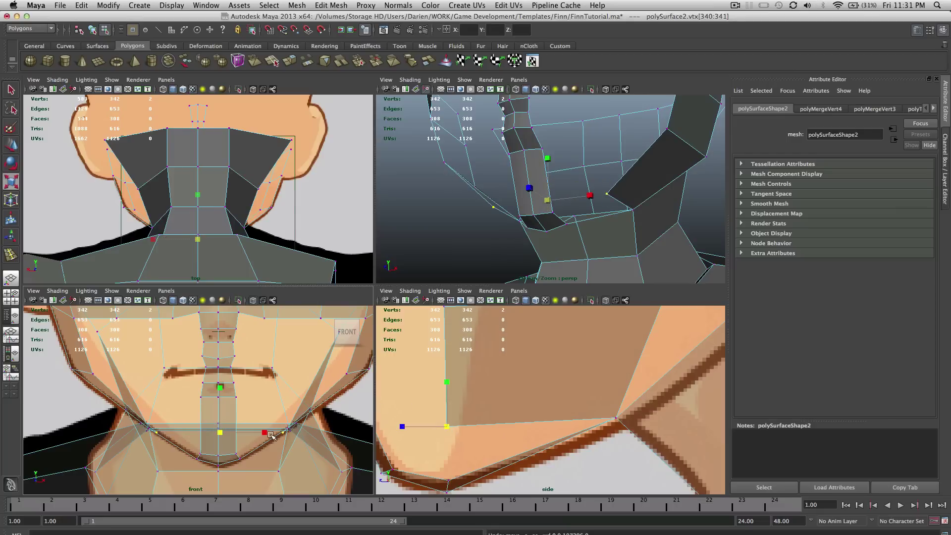
drag(266, 433, 256, 431)
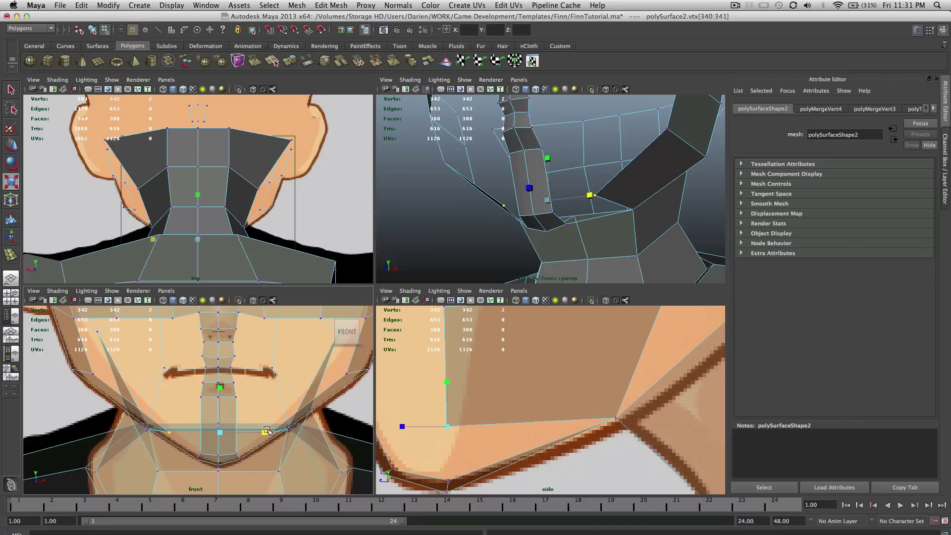
Append a polygon bridging the front edge of one jaw patch to the side of the chin strip.
mouse_move(360, 340)
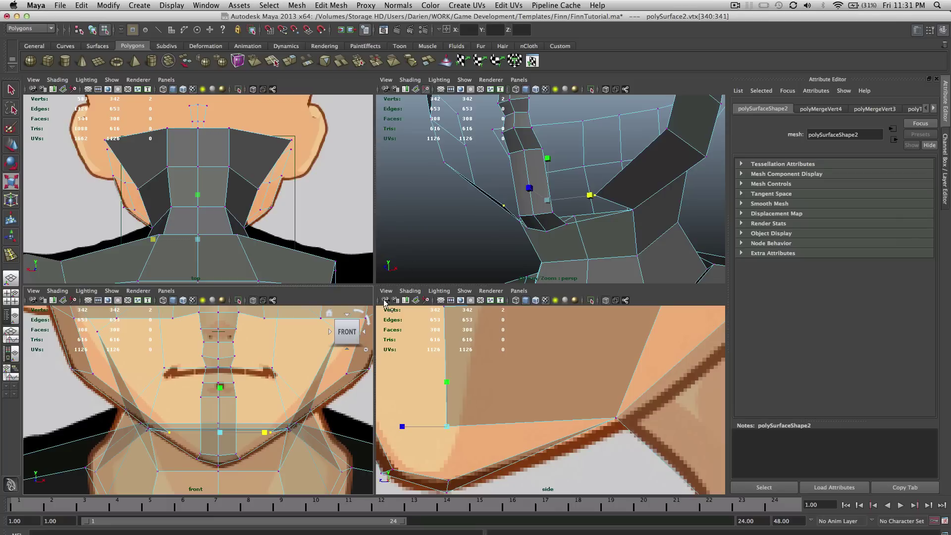
alt+drag(637, 198, 624, 169)
key(q)
click(331, 5)
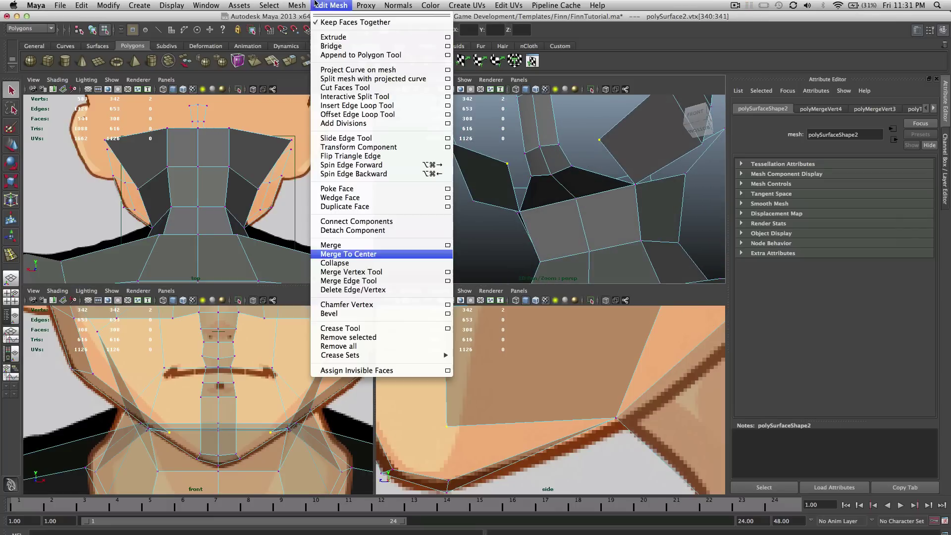
click(346, 57)
click(612, 155)
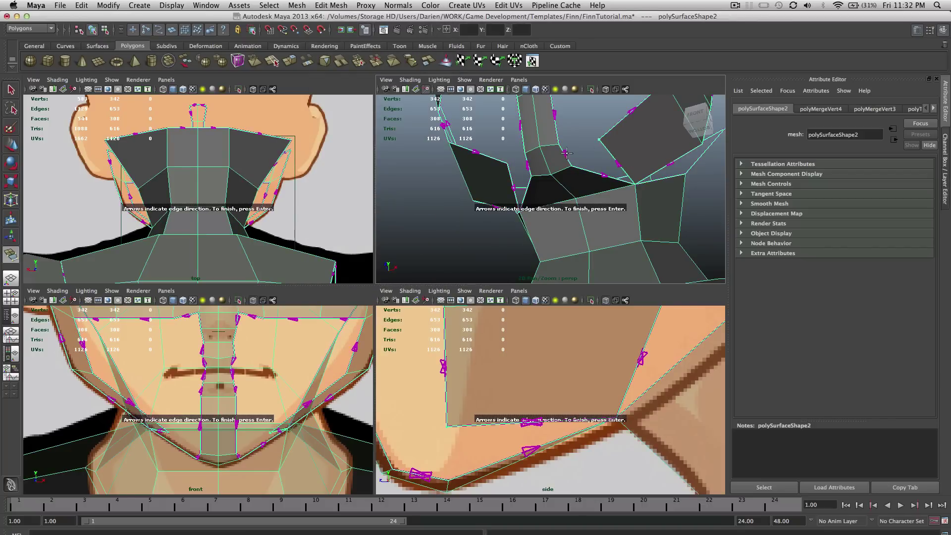
click(564, 155)
key(Return)
alt+drag(563, 157, 597, 151)
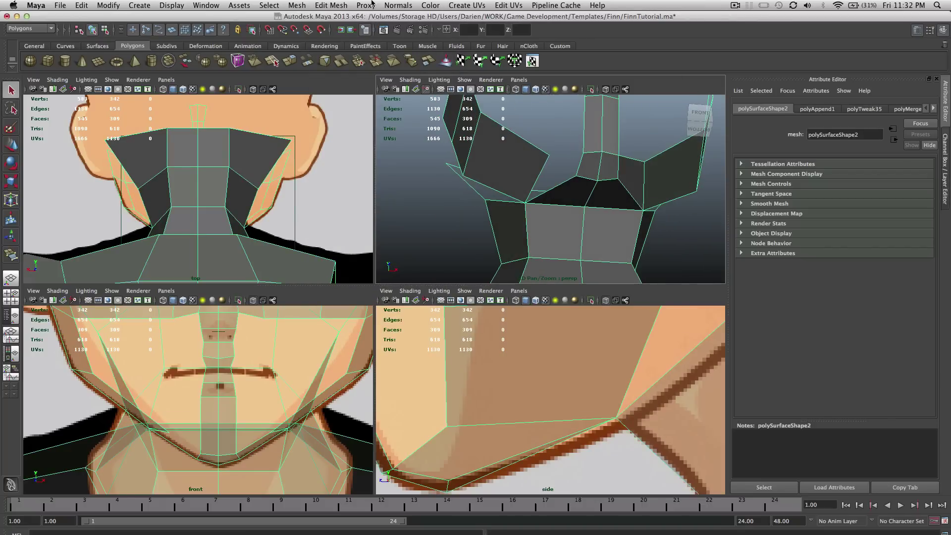
Append the matching polygon between the other jaw patch and the opposite side of the chin strip.
click(331, 5)
click(350, 55)
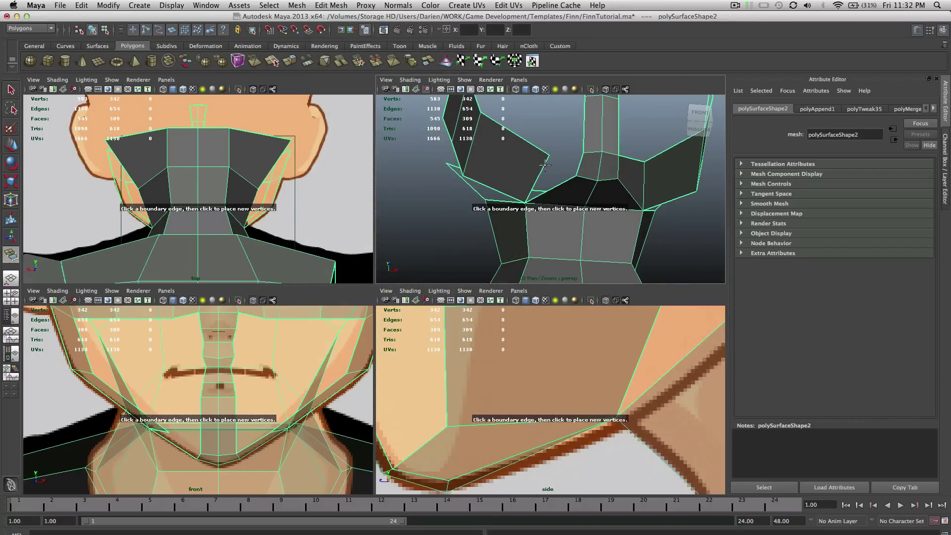
click(565, 165)
click(579, 166)
key(Return)
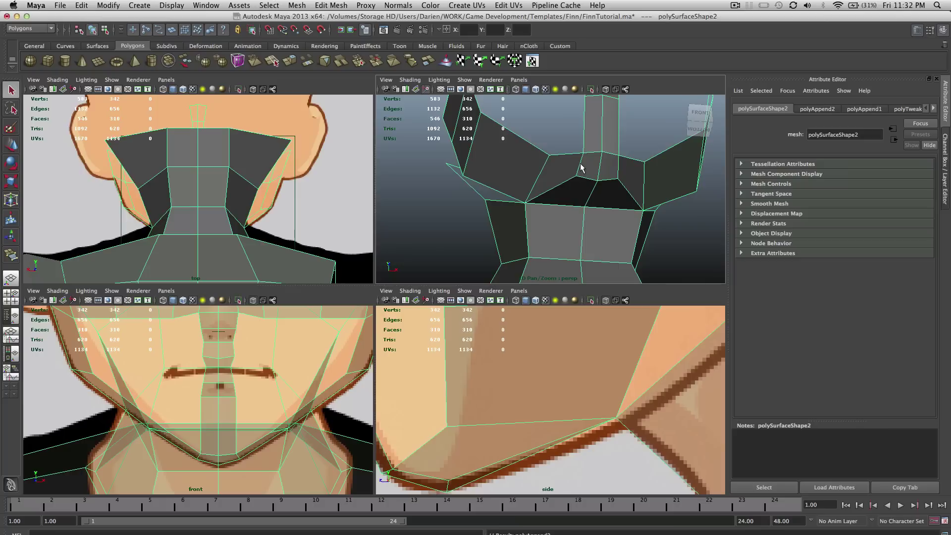
Preview the head and neck mesh smoothed to check the jaw, and return to the unsmoothed display.
alt+drag(577, 164, 649, 183)
key(3)
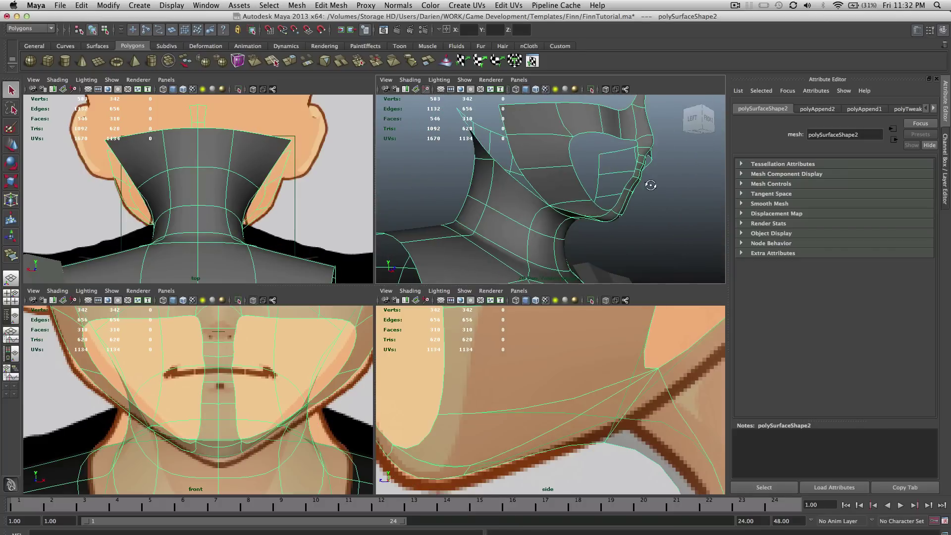
right_drag(637, 143, 653, 142)
alt+drag(653, 149, 604, 161)
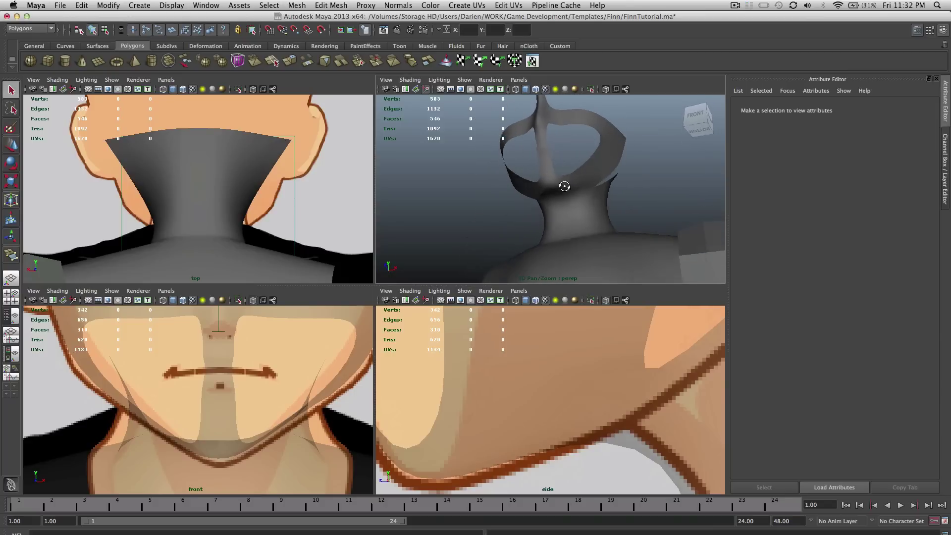
click(604, 162)
key(1)
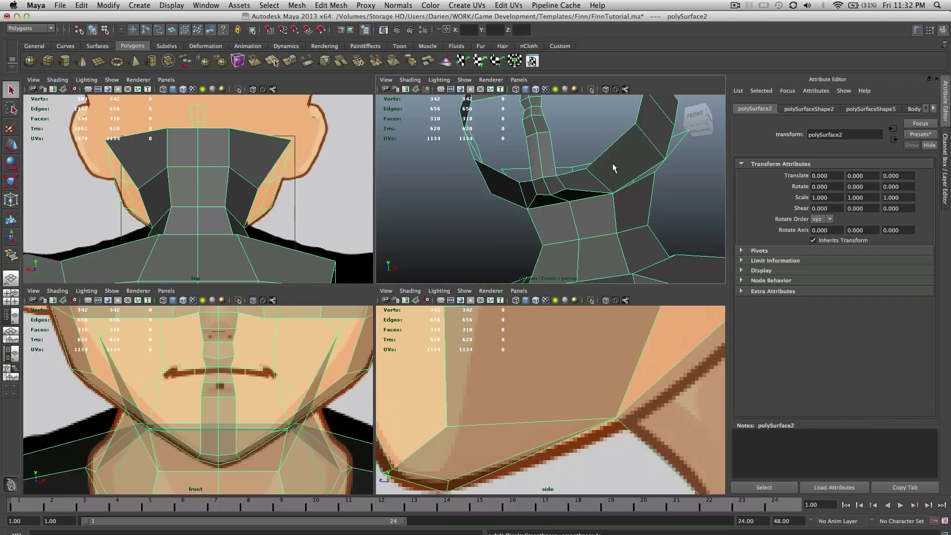
Examine the connected jaw and chin faces from the front, from below and against the side reference.
alt+drag(613, 163, 603, 217)
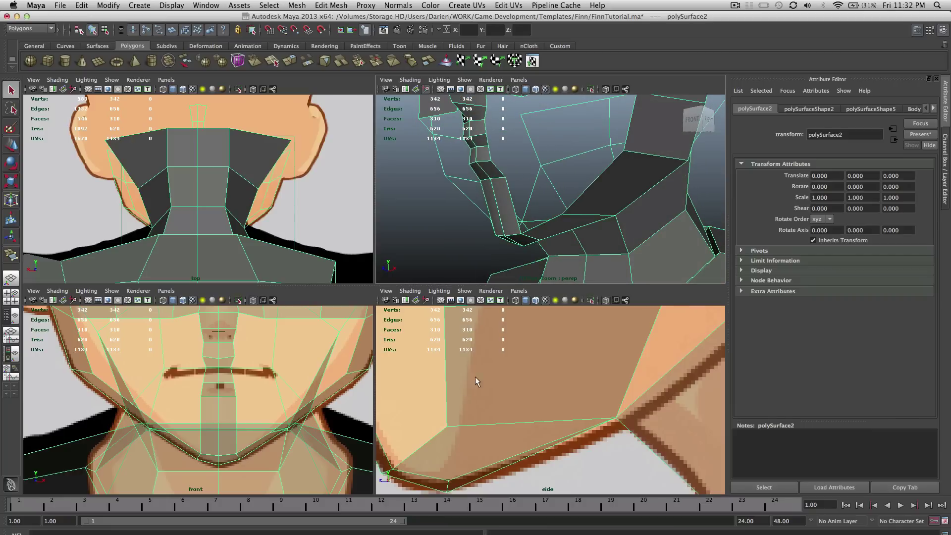
scroll(475, 377, down, 5)
scroll(498, 384, up, 4)
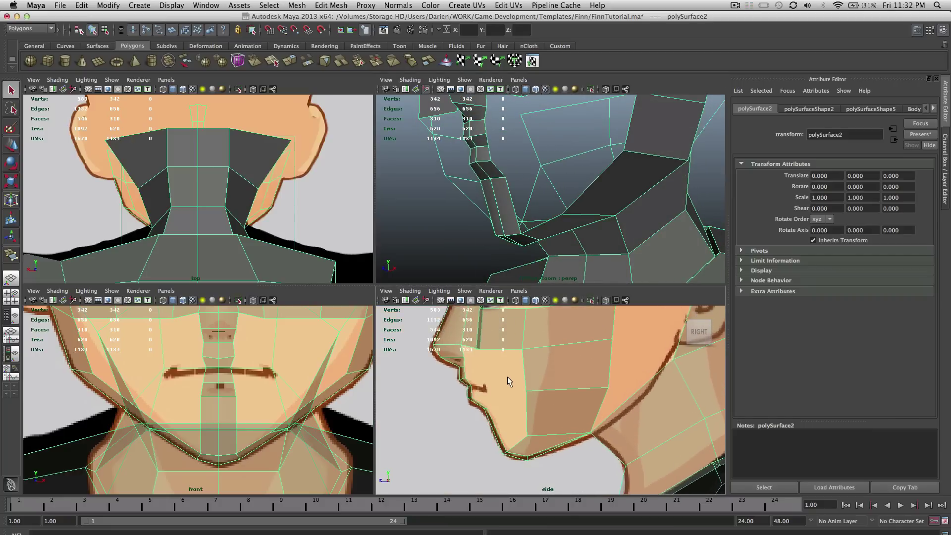
scroll(507, 377, up, 2)
right_click(528, 364)
scroll(528, 370, up, 2)
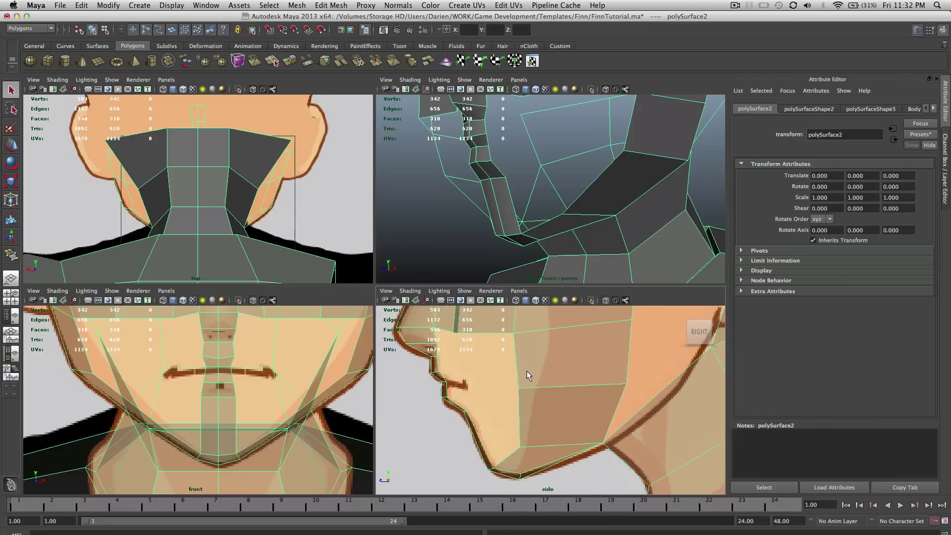
scroll(527, 371, up, 1)
alt+drag(591, 149, 615, 159)
alt+middle_drag(615, 160, 605, 169)
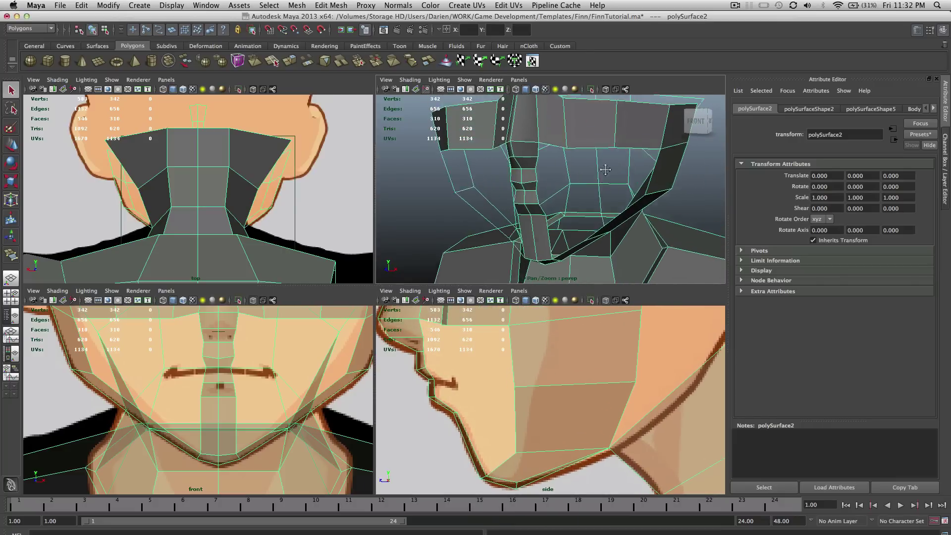
mouse_move(605, 169)
alt+mouse_down()
mouse_move(594, 205)
mouse_move(598, 177)
alt+mouse_up()
alt+drag(614, 219, 595, 226)
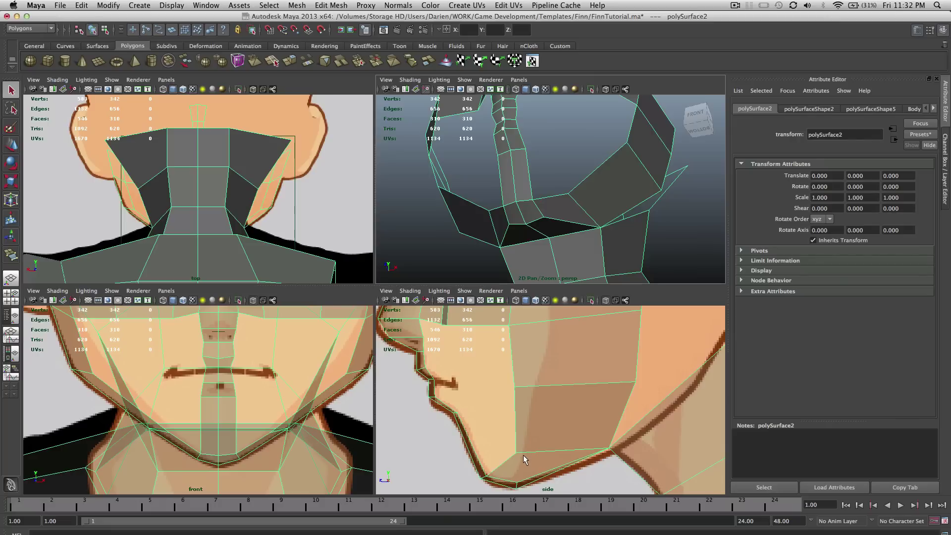
Examine the open border edges along one jaw patch and the side of the central face strip, from the front and below.
alt+drag(596, 240, 589, 252)
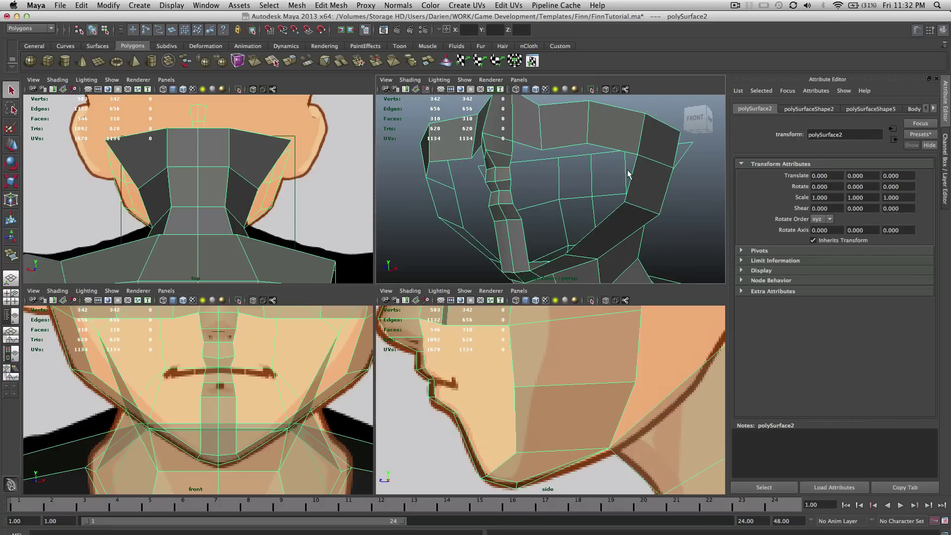
alt+drag(628, 171, 612, 172)
right_drag(619, 164, 598, 162)
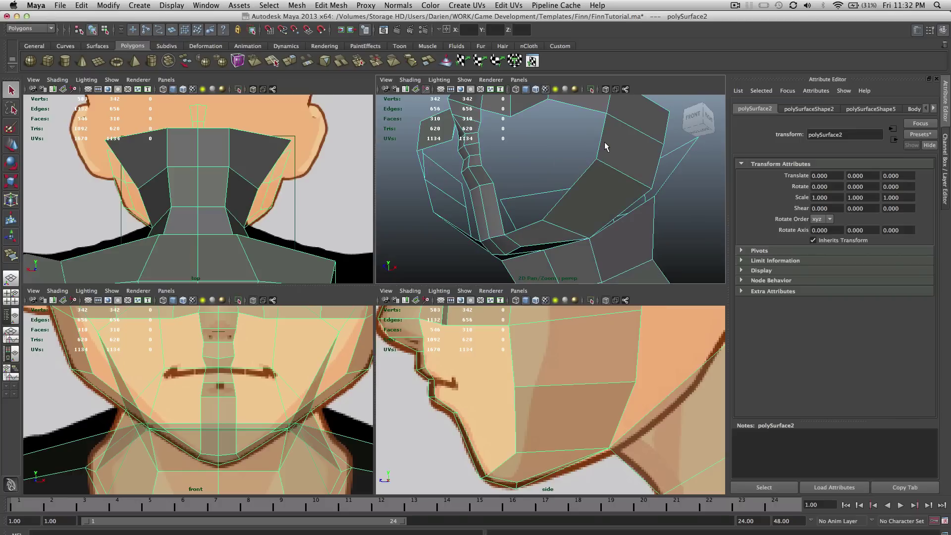
click(601, 144)
shift+click(582, 174)
shift+click(534, 221)
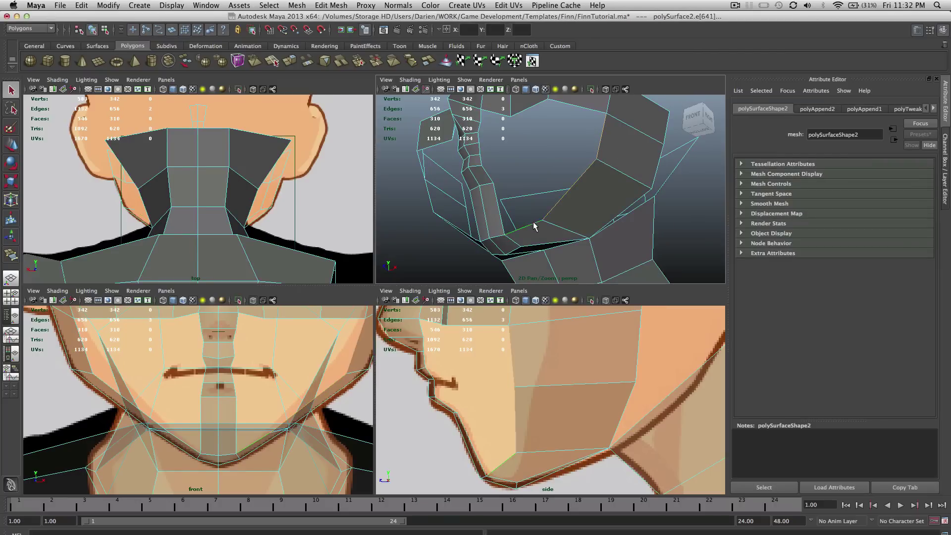
alt+drag(533, 225, 521, 224)
click(516, 226)
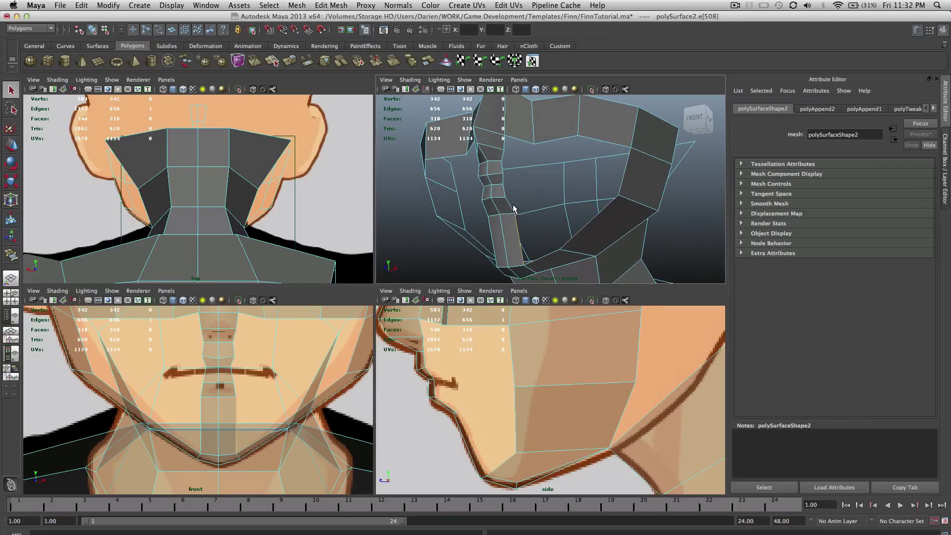
shift+click(512, 209)
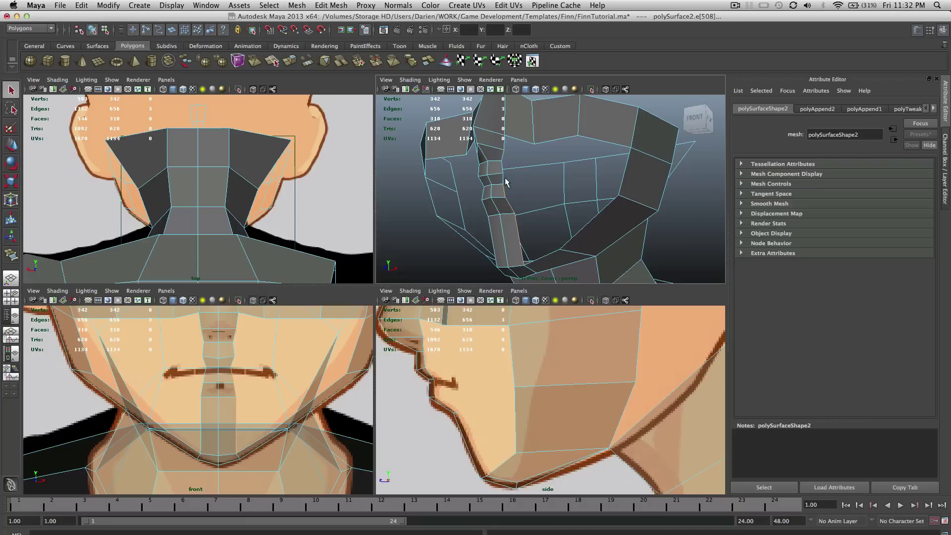
shift+click(503, 148)
shift+click(507, 201)
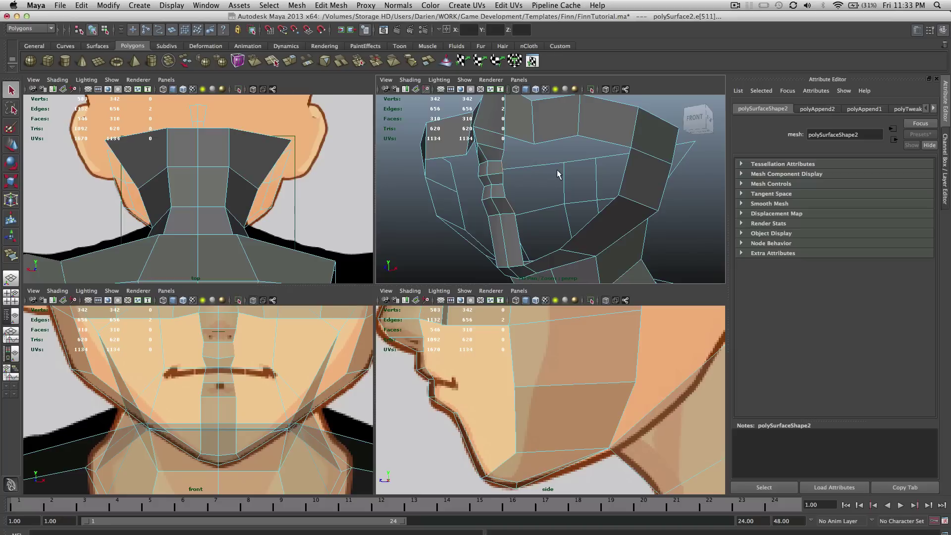
alt+drag(556, 169, 544, 141)
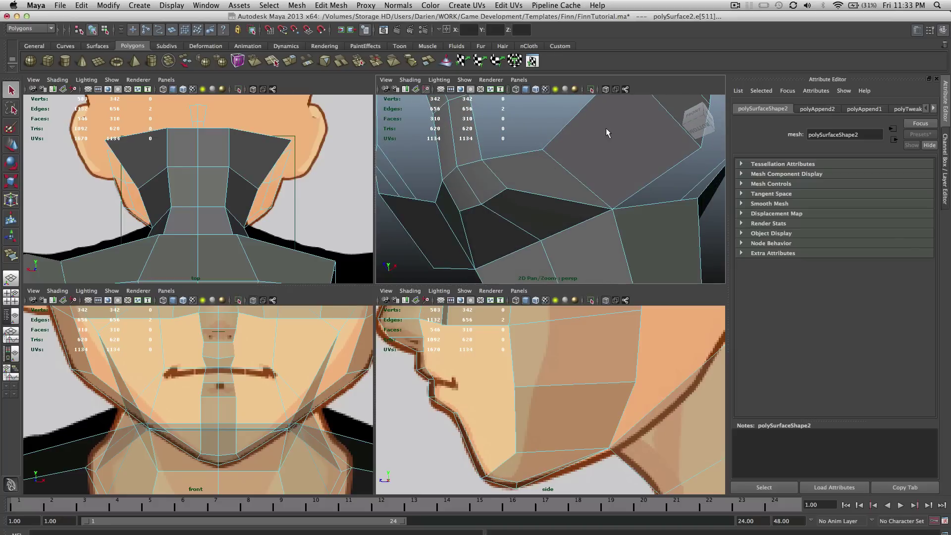
alt+drag(572, 147, 612, 182)
click(582, 179)
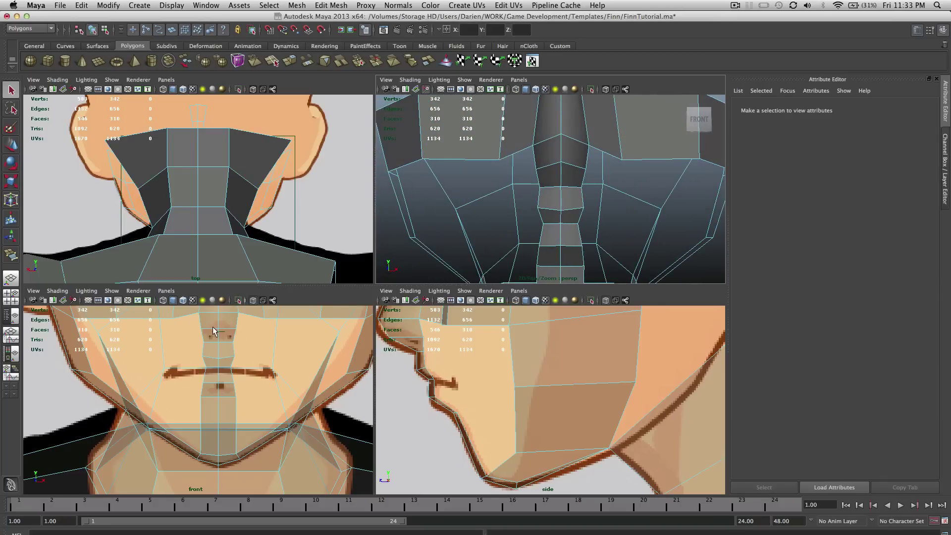
Extrude the four side edges of the central face strip at mouth level, two on each side.
alt+middle_drag(240, 335, 225, 390)
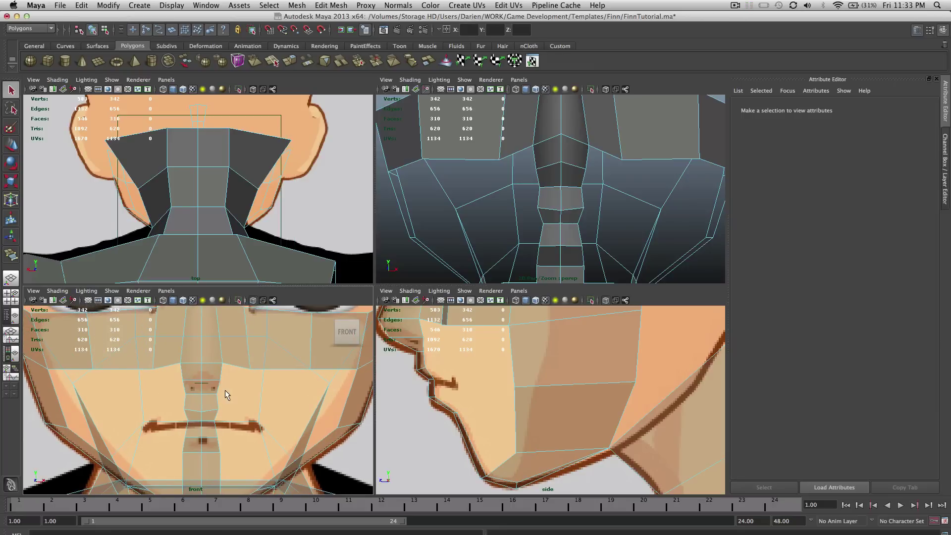
click(614, 223)
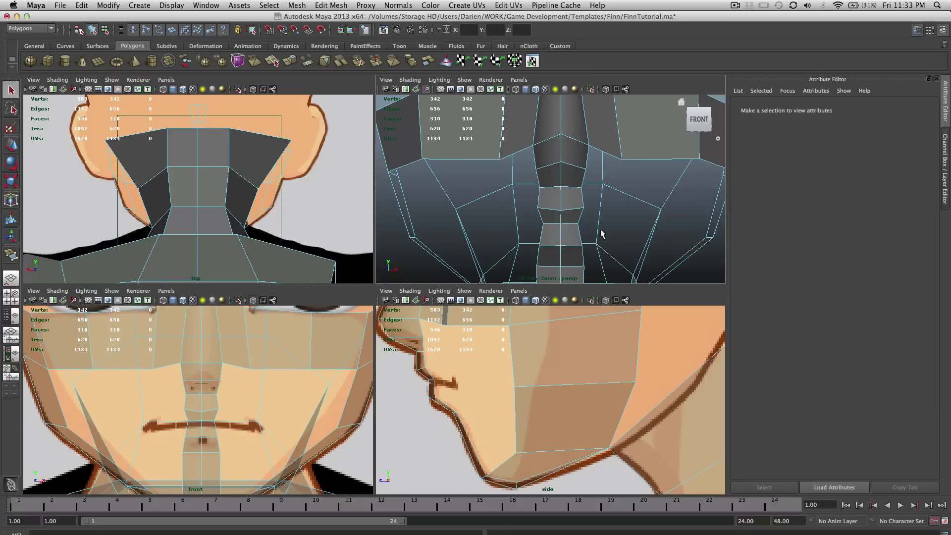
alt+drag(515, 255, 505, 239)
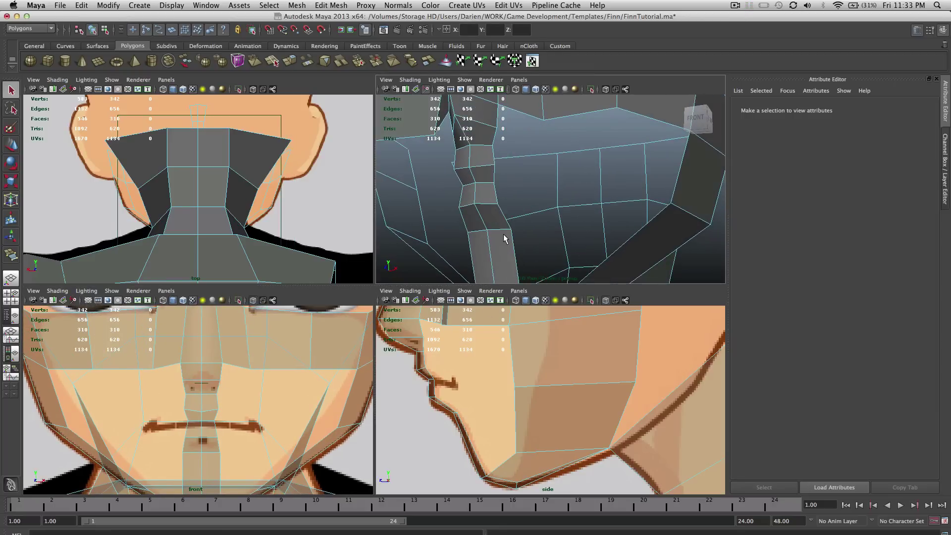
right_click(495, 203)
click(496, 179)
click(495, 194)
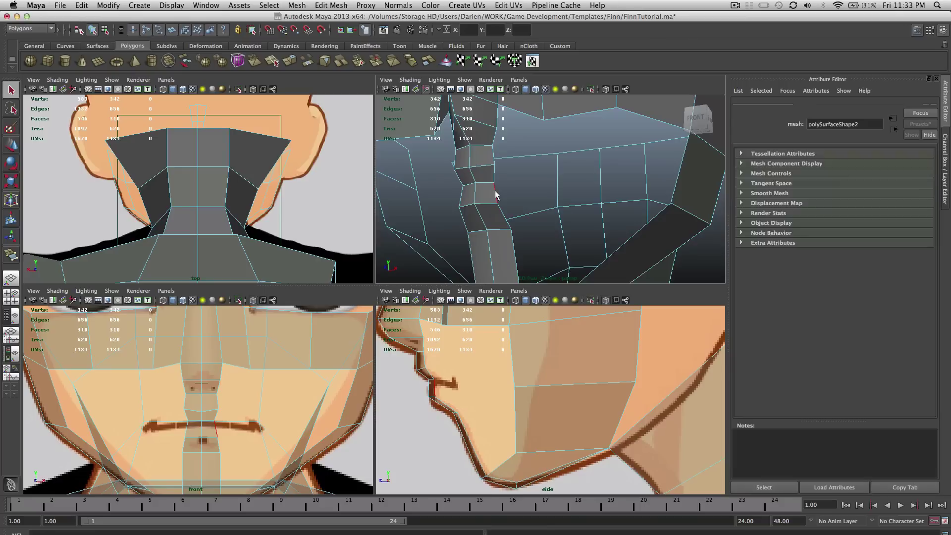
shift+click(461, 182)
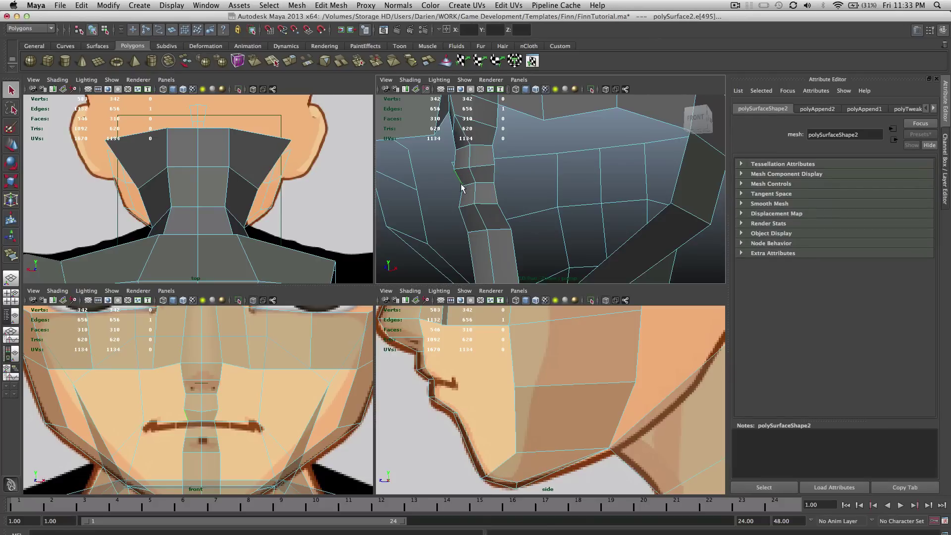
click(462, 188)
shift+click(493, 176)
alt+drag(542, 163, 763, 186)
alt+drag(644, 173, 511, 175)
click(331, 5)
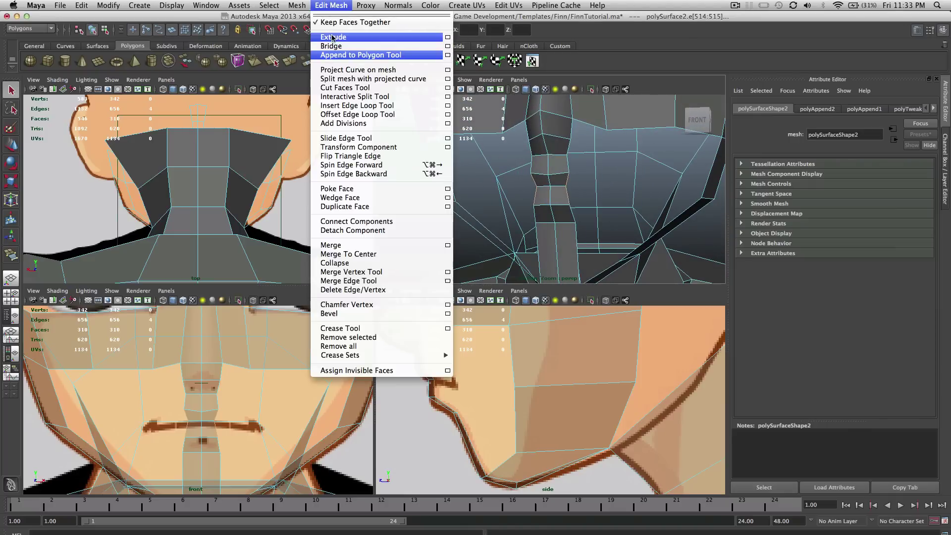
click(332, 38)
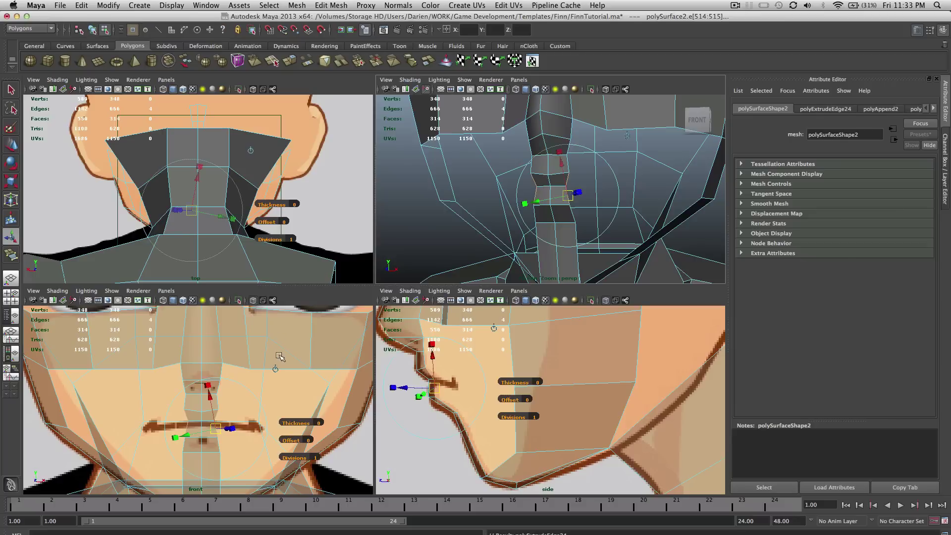
Scale the extruded edges outward to the mouth corners and move them back to the end of the mouth line in the side reference.
click(230, 422)
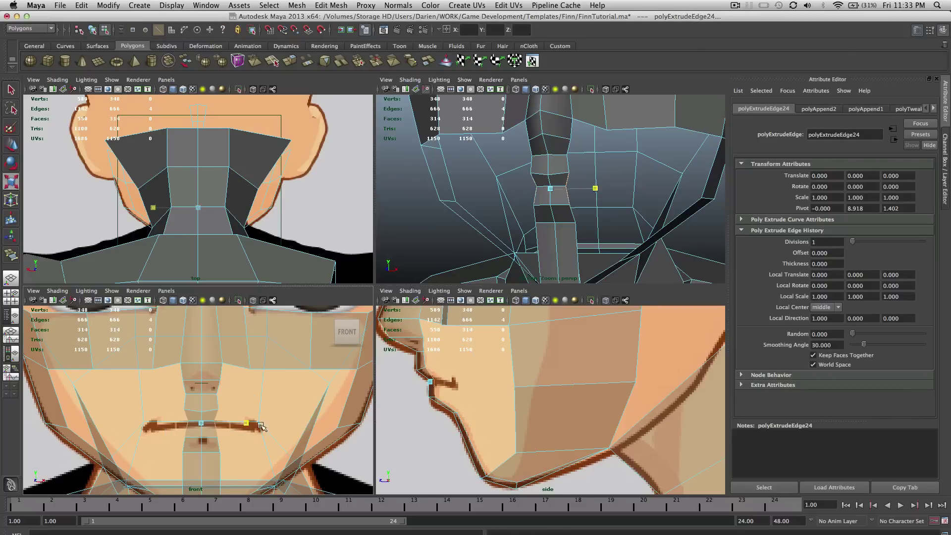
drag(229, 422, 398, 424)
key(w)
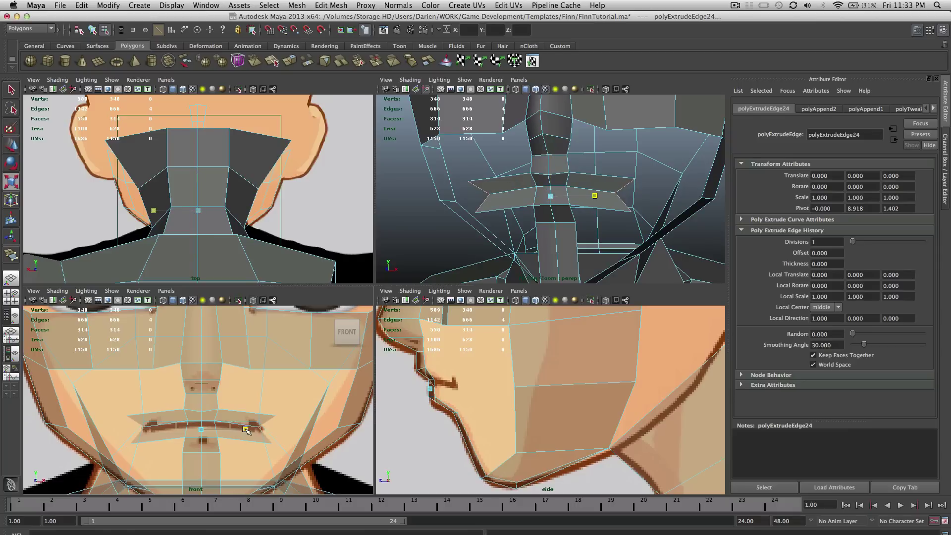
click(432, 375)
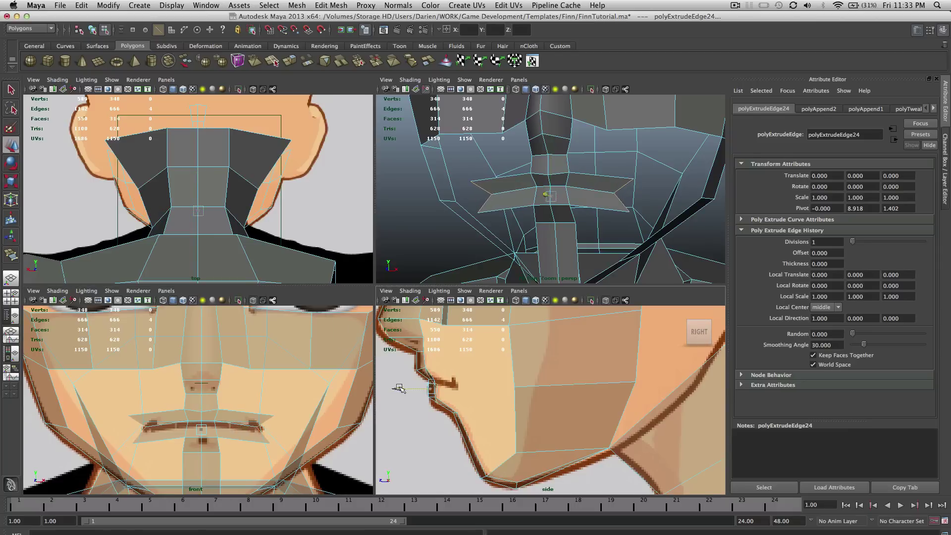
drag(430, 388, 418, 388)
Move the outer vertex pairs of the lower and upper lips forward to curve the lips in profile.
alt+drag(501, 149, 515, 267)
key(q)
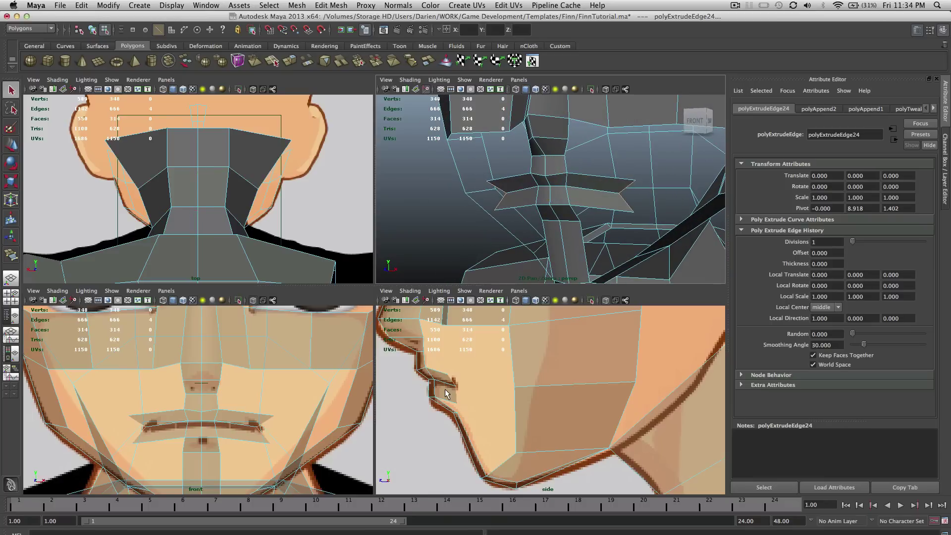
right_drag(445, 394, 470, 402)
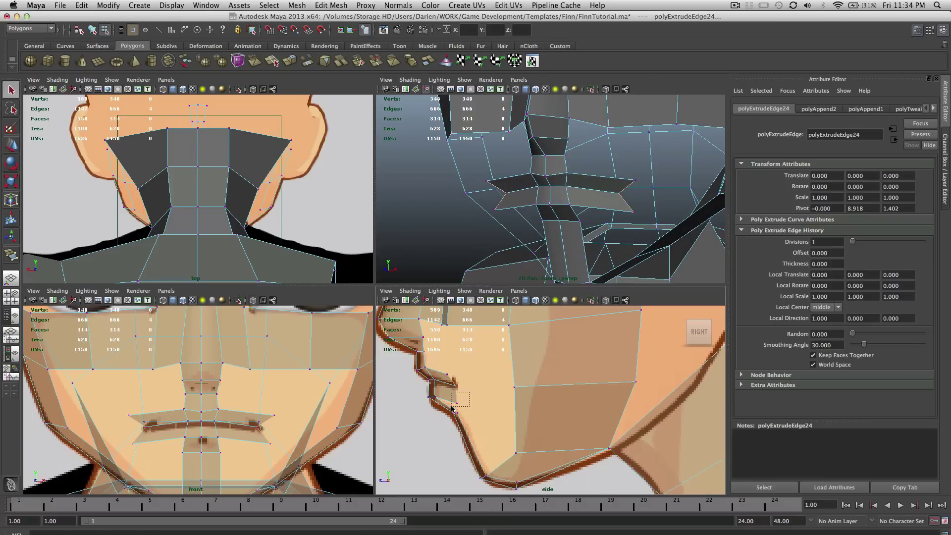
drag(451, 409, 445, 392)
key(w)
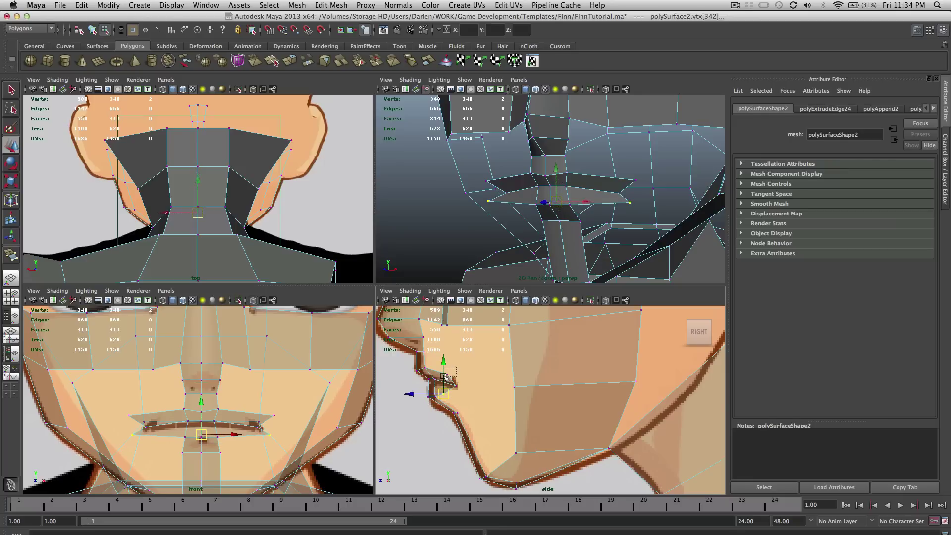
drag(445, 377, 434, 367)
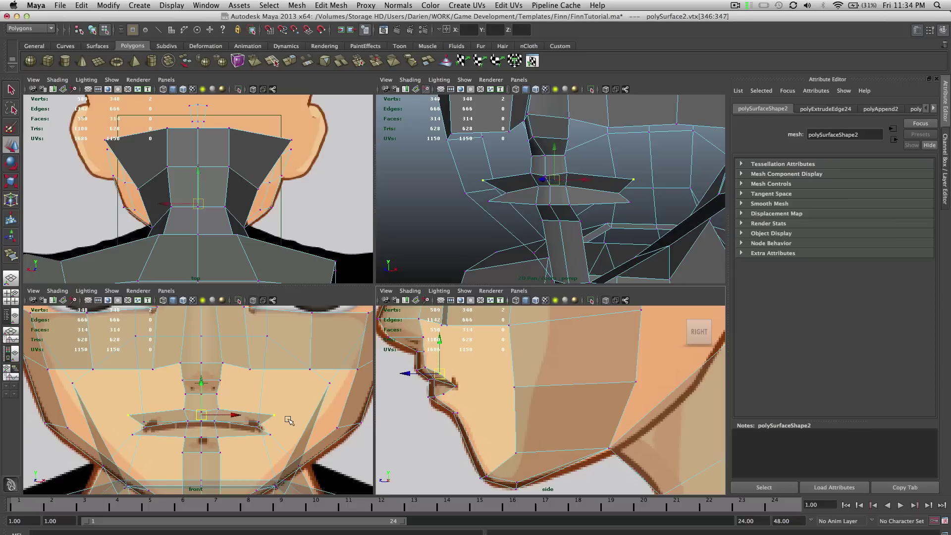
Scale the upper and lower lip vertex pairs inward so the lips taper toward the mouth corners.
alt+right_drag(289, 421, 315, 423)
drag(247, 423, 224, 424)
drag(456, 401, 436, 391)
alt+click(295, 467)
drag(247, 451, 228, 451)
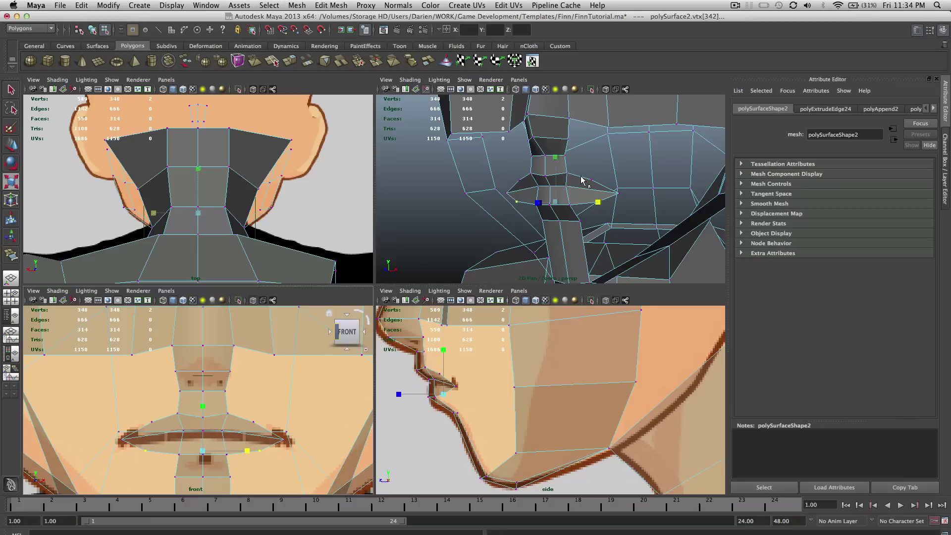
alt+drag(569, 209, 610, 182)
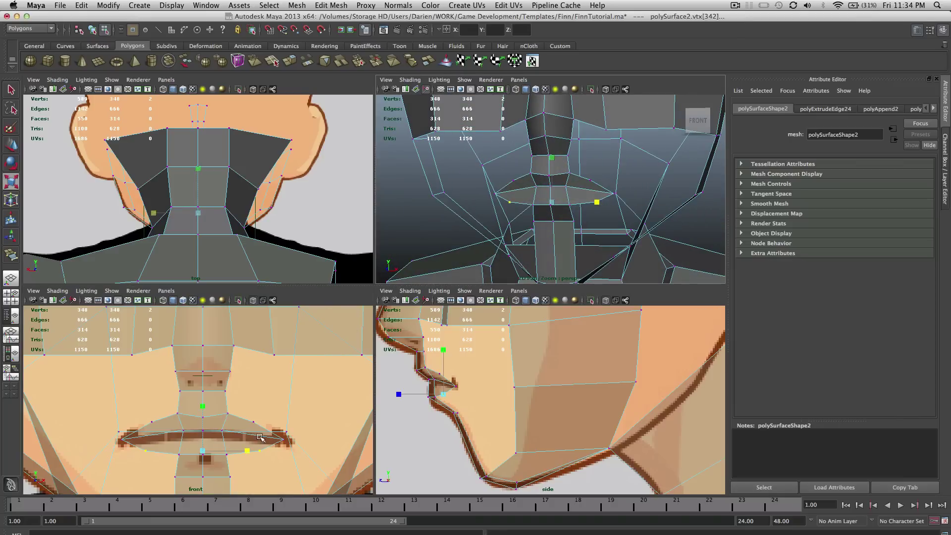
drag(252, 453, 246, 452)
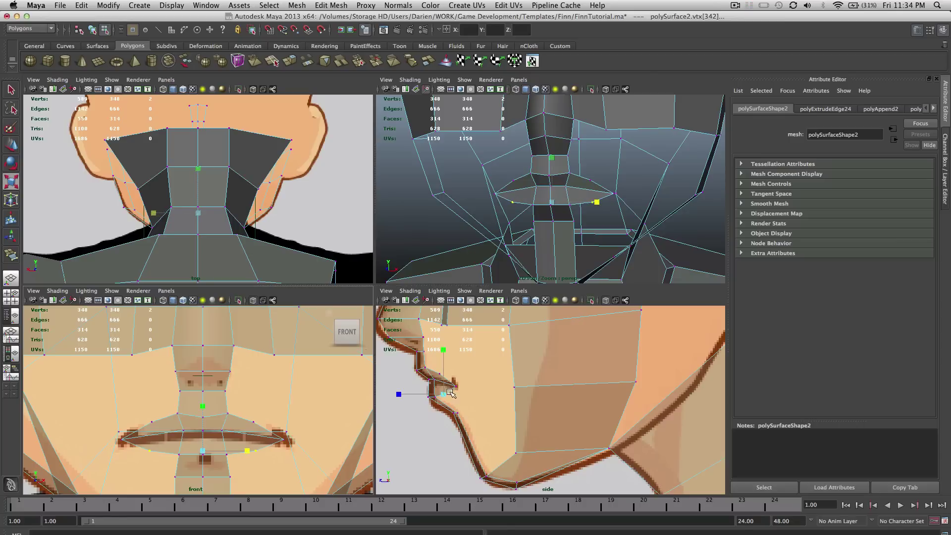
Lower the two mouth-corner vertices slightly to match the mouth line in the front reference.
key(w)
click(285, 439)
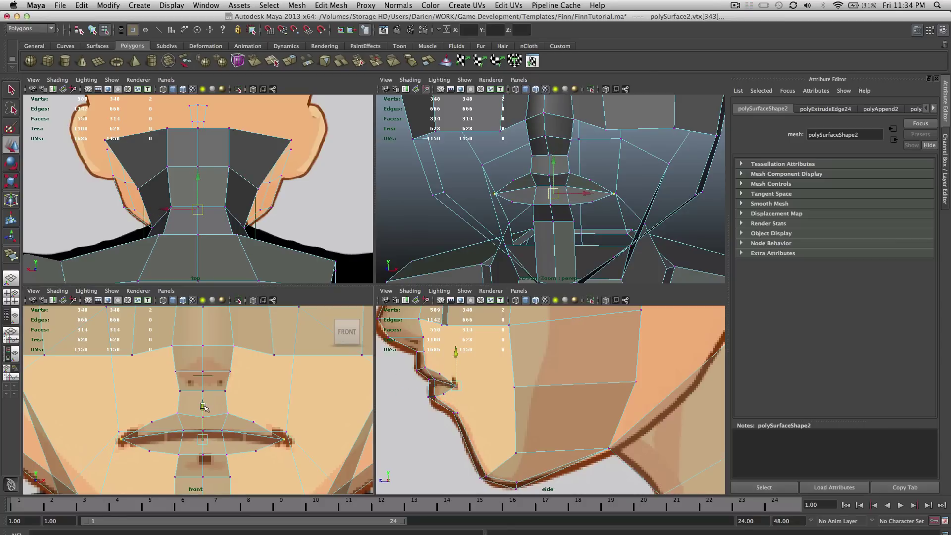
drag(203, 406, 204, 408)
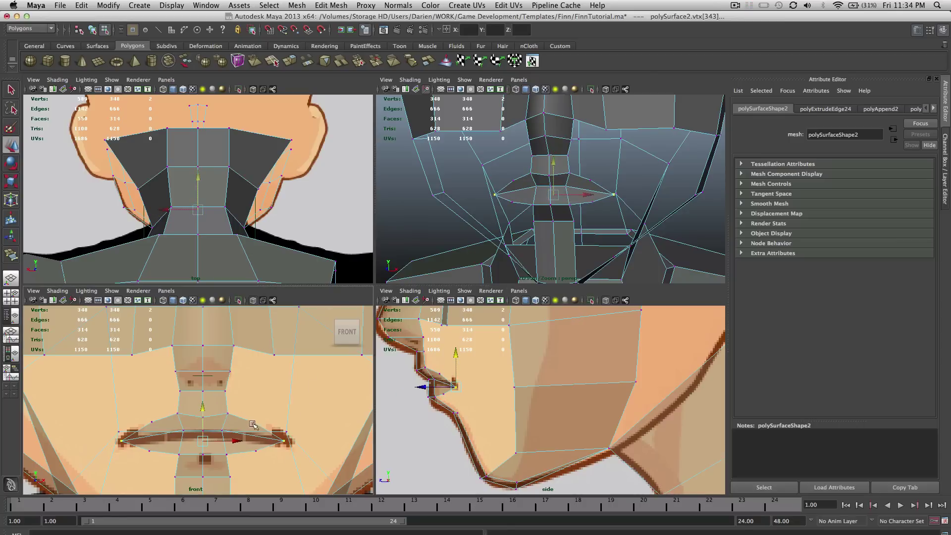
key(q)
Adjust the height of the three middle vertices between the lips to follow the reference mouth line.
scroll(440, 387, up, 2)
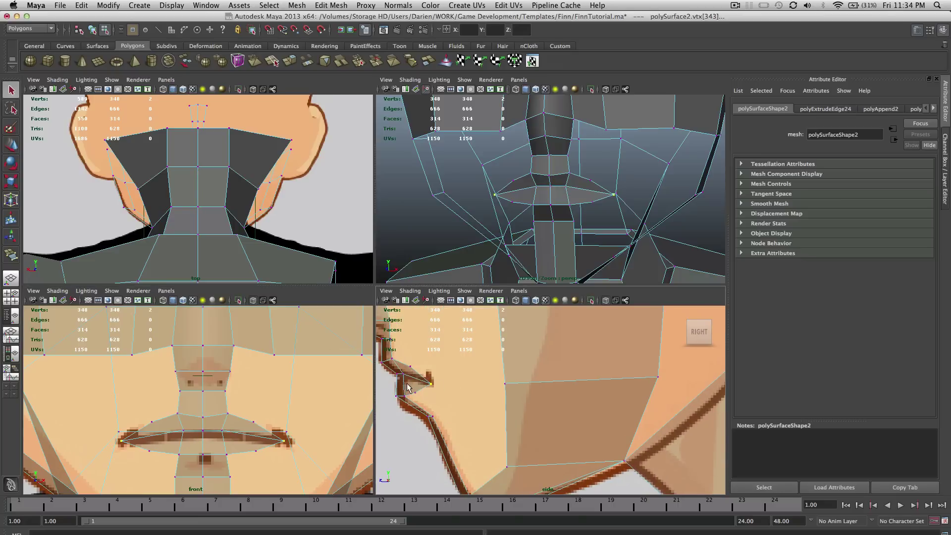
mouse_move(391, 373)
mouse_down()
mouse_move(405, 384)
mouse_move(400, 361)
mouse_up()
key(w)
key(q)
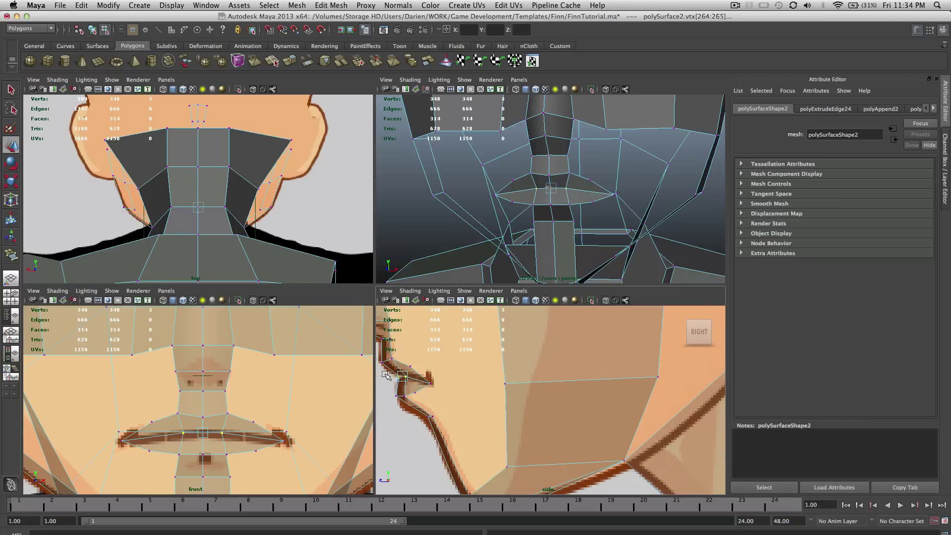
key(w)
drag(203, 400, 203, 399)
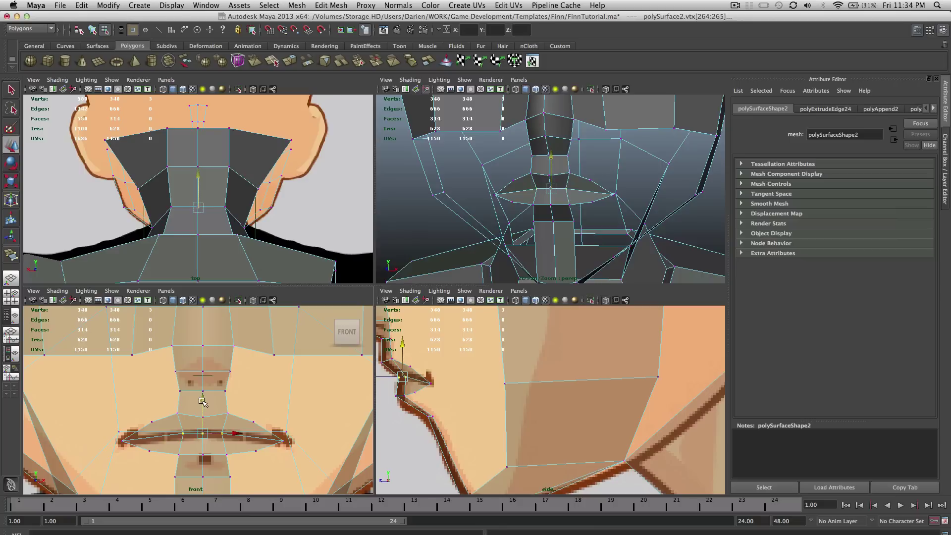
Return to object selection and examine the new lips and the surrounding face gaps from both sides.
alt+drag(571, 204, 589, 197)
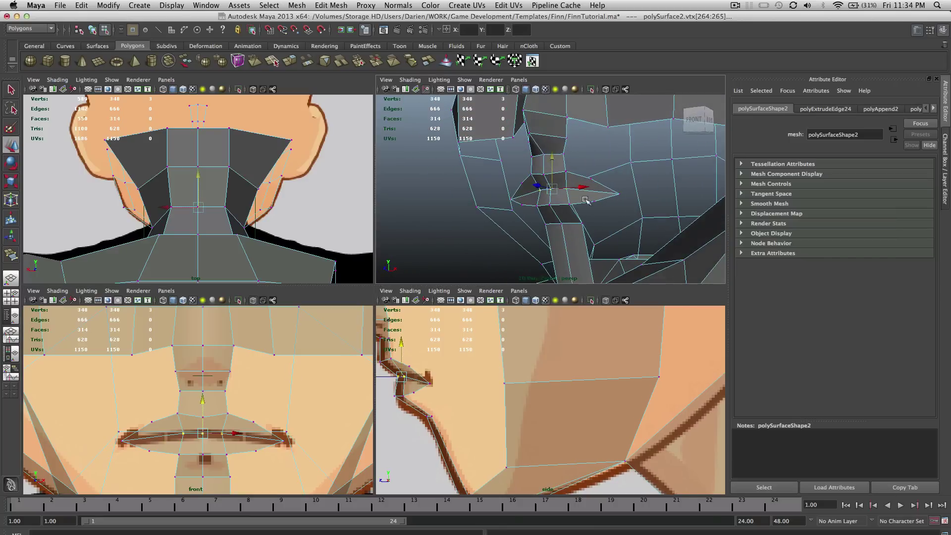
key(q)
right_drag(590, 197, 589, 197)
click(587, 193)
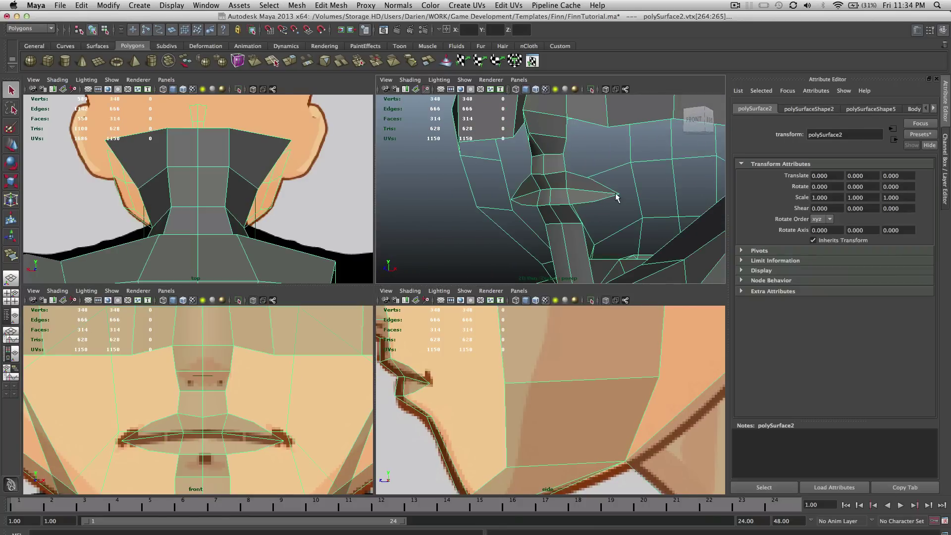
alt+drag(589, 193, 542, 222)
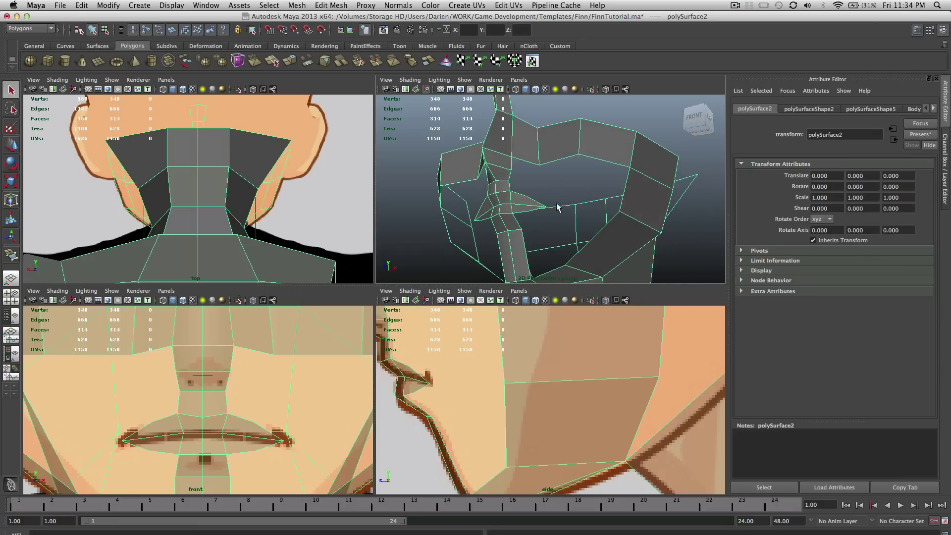
alt+drag(616, 203, 603, 196)
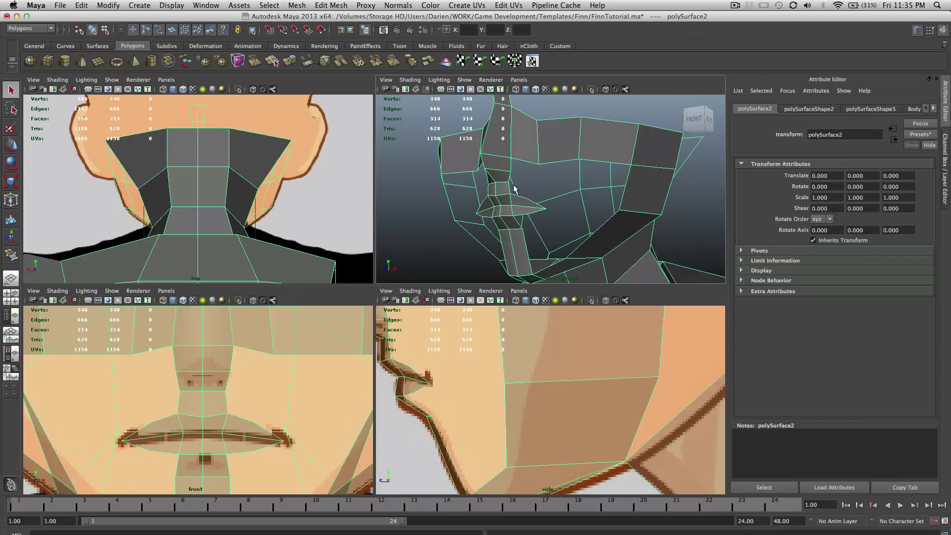
alt+drag(494, 202, 541, 200)
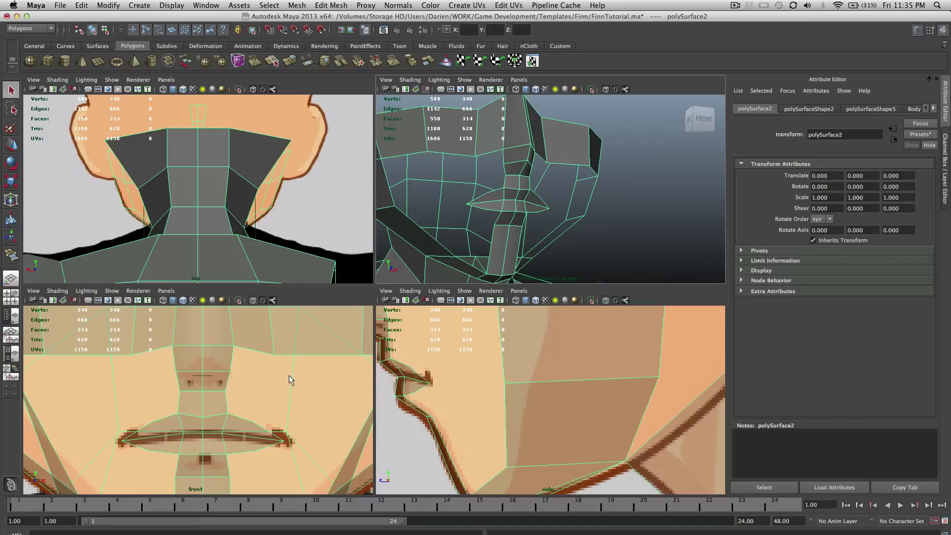
Move the two side vertices at the nose base back and up in the side view to deepen the nostril area.
alt+middle_drag(418, 361, 466, 397)
scroll(466, 397, up, 3)
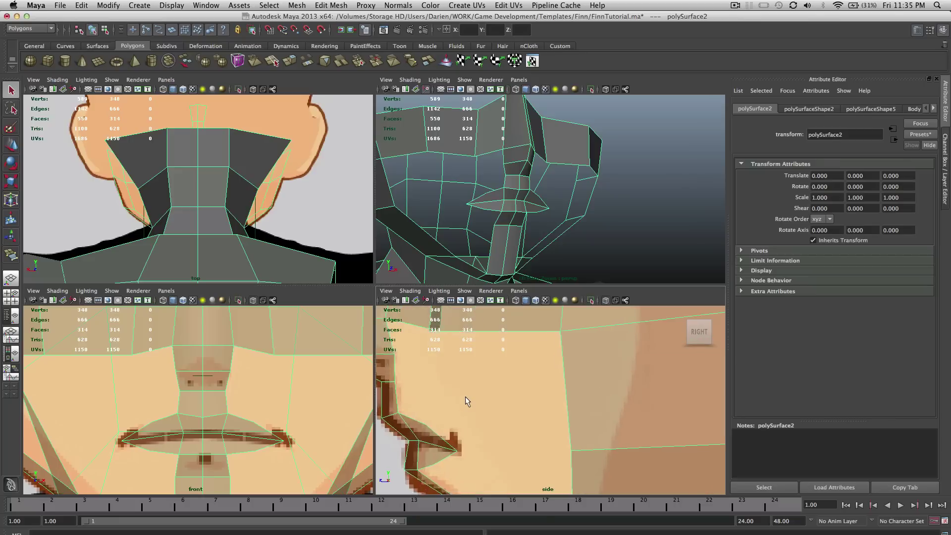
scroll(465, 402, down, 3)
right_drag(465, 402, 464, 400)
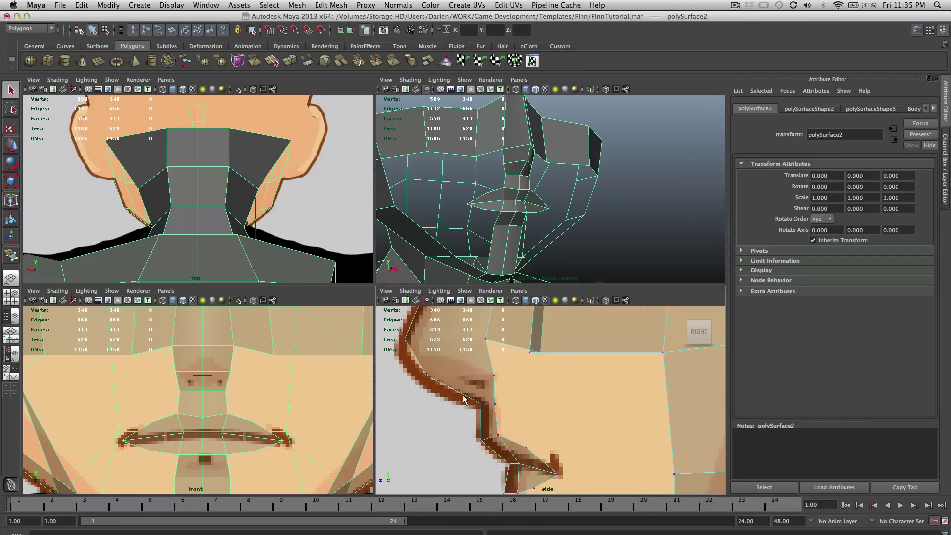
drag(534, 407, 507, 389)
key(w)
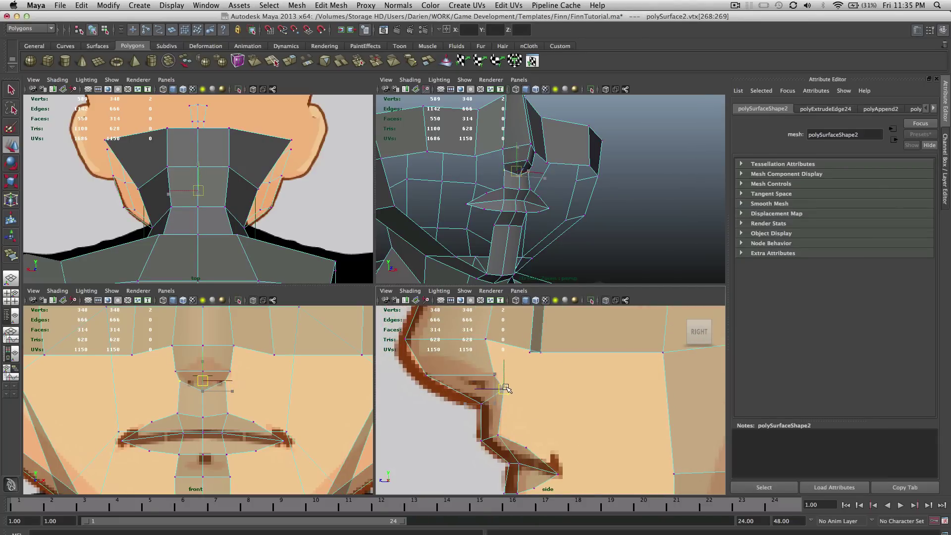
alt+drag(573, 108, 540, 121)
scroll(540, 121, up, 5)
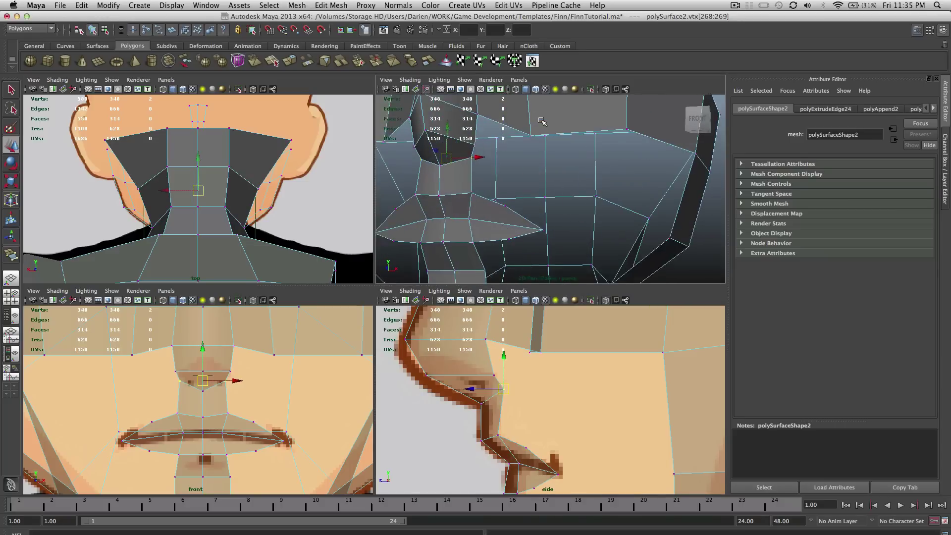
alt+middle_drag(538, 122, 580, 181)
scroll(573, 208, up, 10)
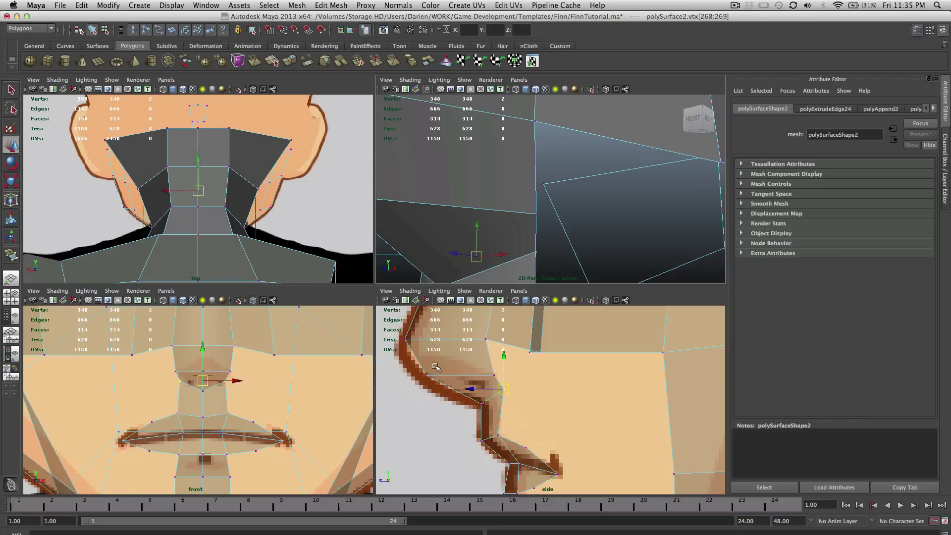
drag(504, 389, 507, 388)
Scale the two nose-base vertices slightly outward in the front view and check the nose shape from both sides.
key(r)
mouse_move(246, 380)
mouse_down()
mouse_move(268, 372)
mouse_move(258, 375)
mouse_up()
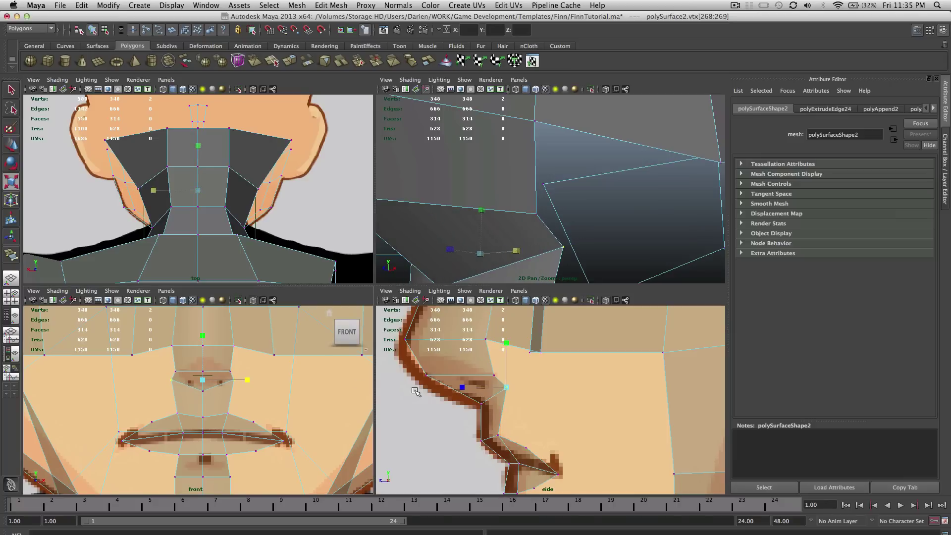
alt+drag(557, 223, 591, 233)
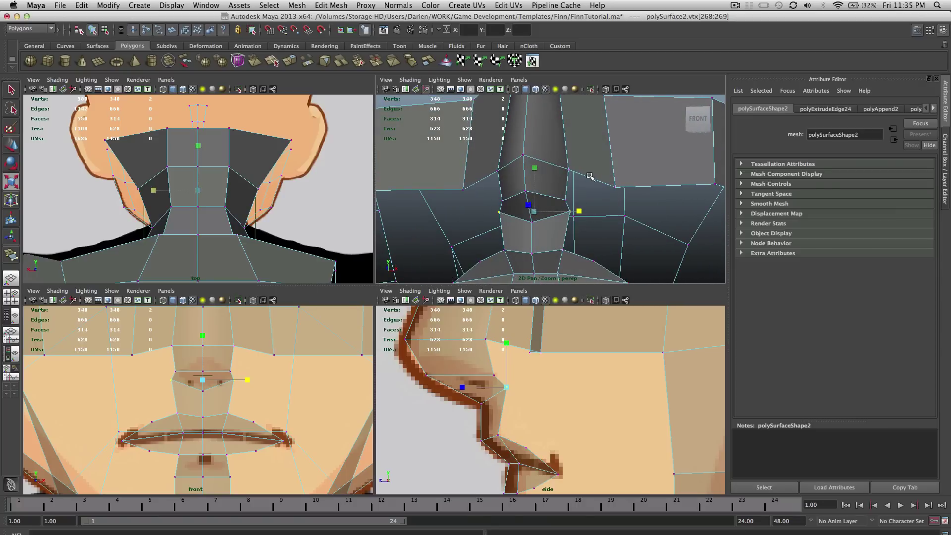
alt+drag(609, 164, 585, 172)
key(q)
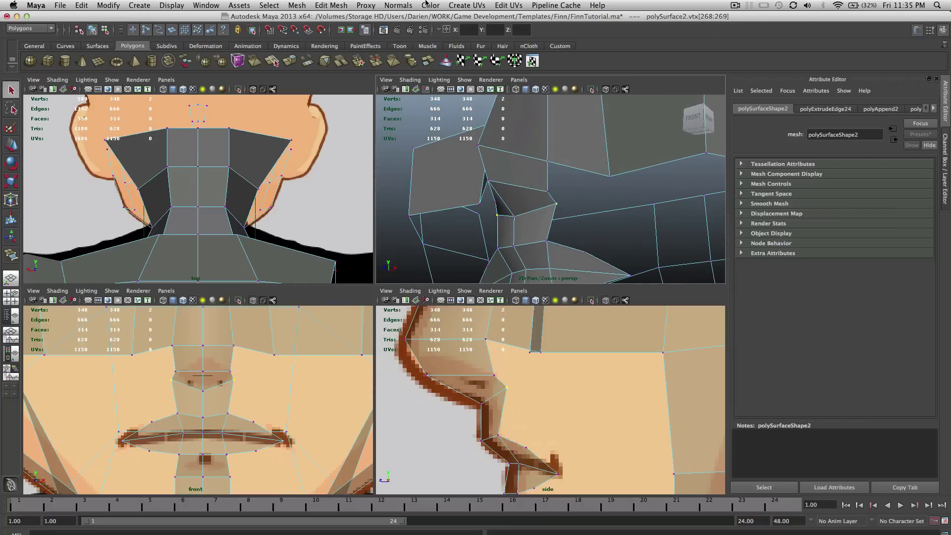
Append a polygon filling the gap between the nose side and the inner cheek edge on the character's left.
click(331, 5)
click(352, 55)
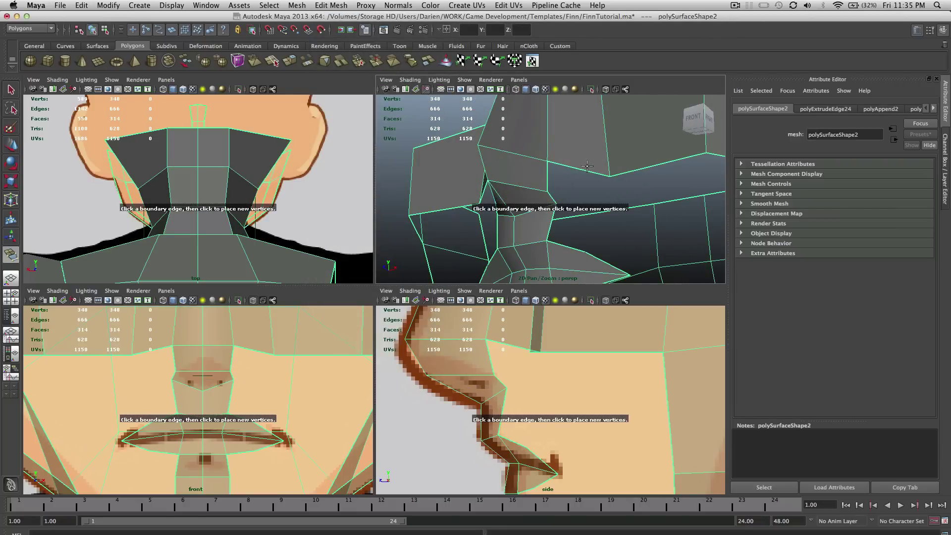
click(551, 195)
key(q)
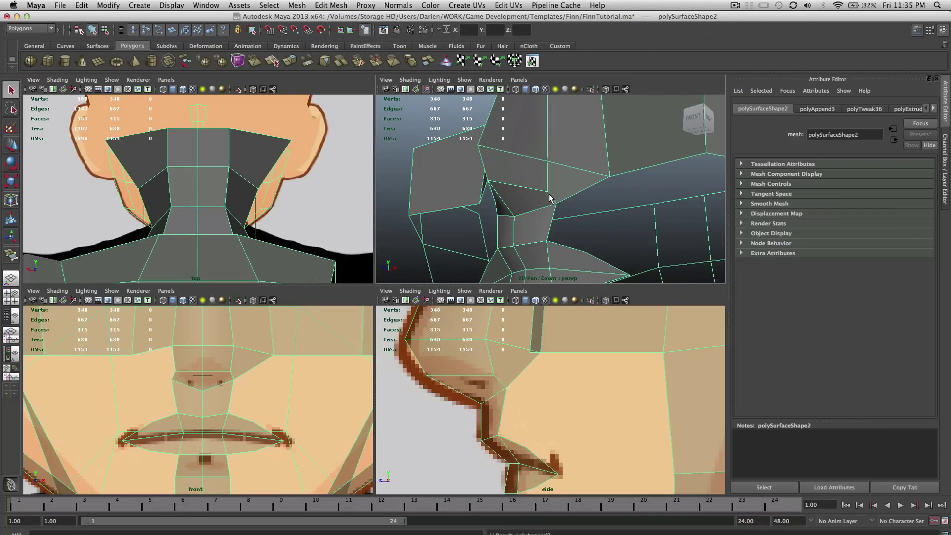
alt+drag(552, 196, 608, 193)
Append the matching polygon between the nose side and the inner cheek edge on the character's right.
click(329, 5)
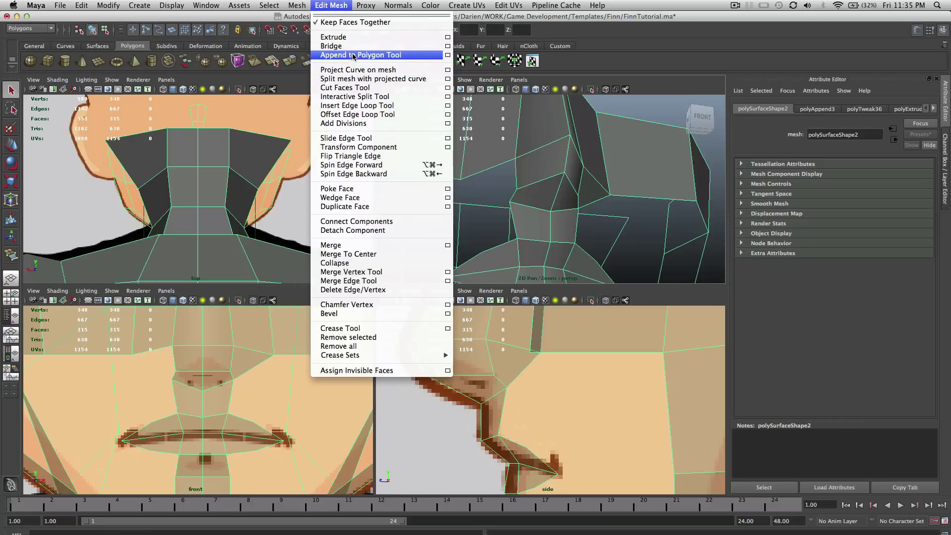
click(352, 54)
click(485, 169)
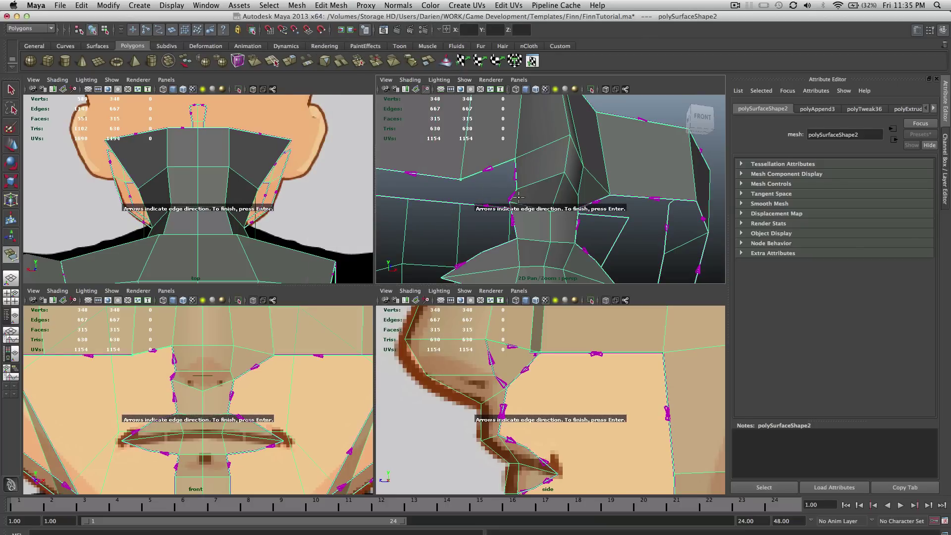
click(516, 197)
key(Return)
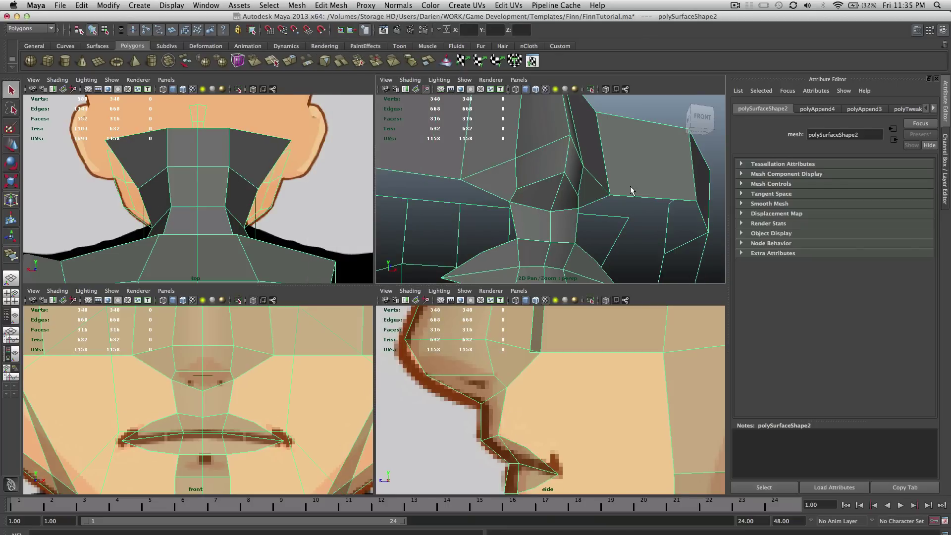
alt+drag(631, 190, 591, 192)
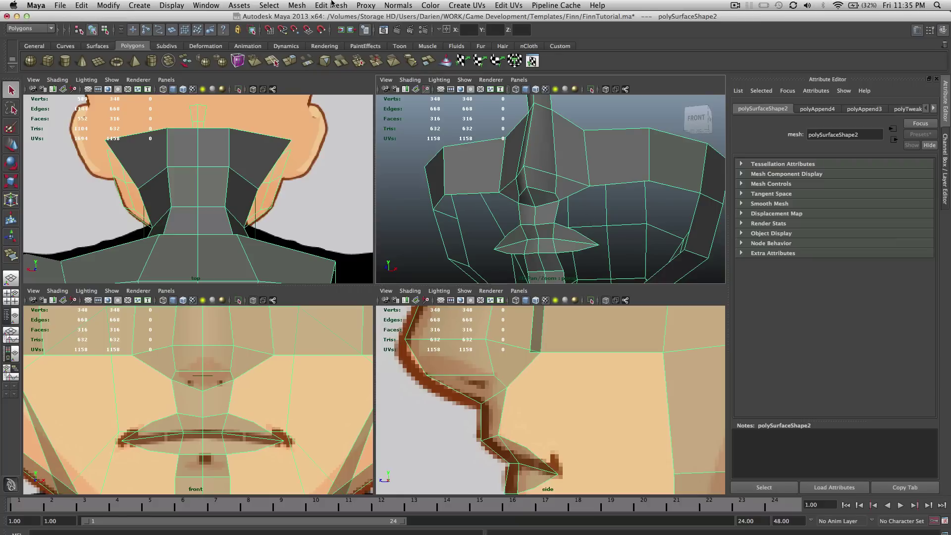
Append a polygon from the new nose-to-cheek edge down to the upper lip on the character's left.
click(332, 5)
click(344, 55)
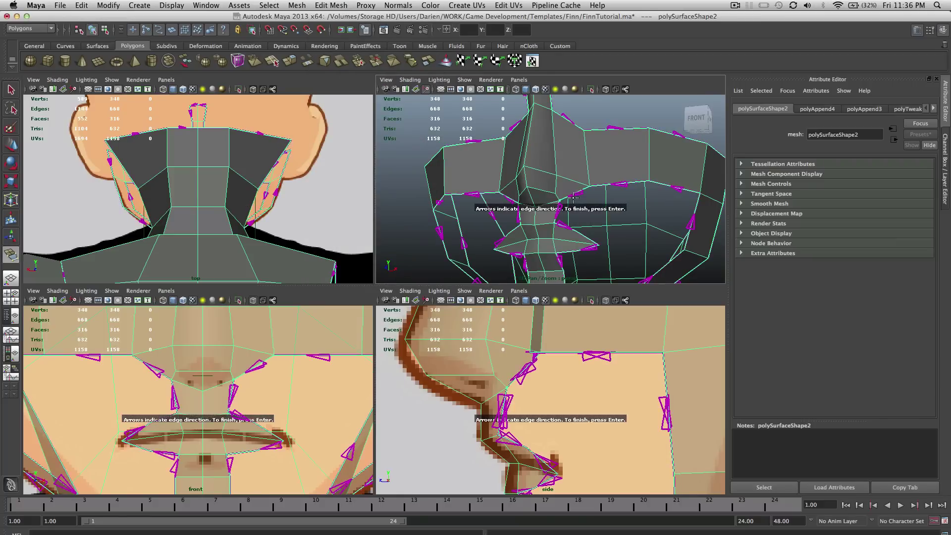
click(567, 222)
key(Return)
alt+drag(543, 214, 573, 214)
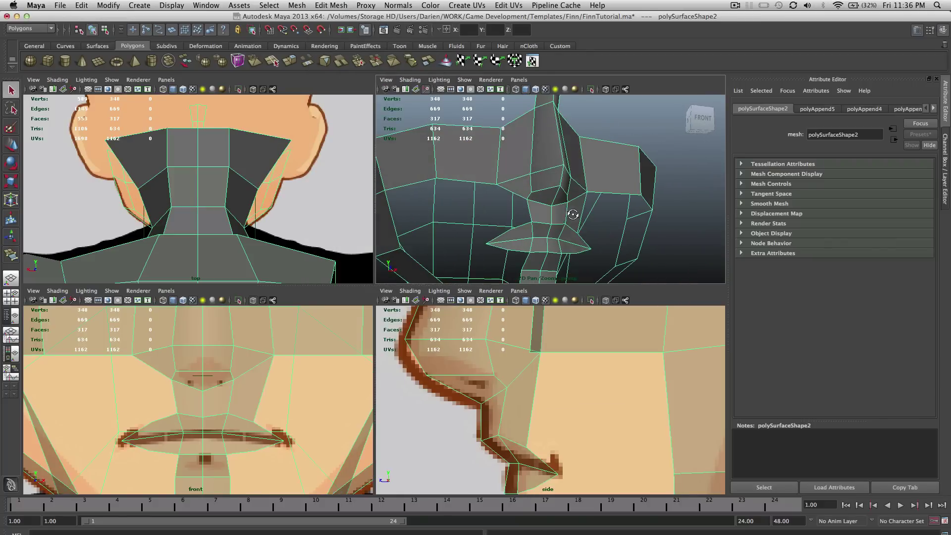
Append the matching polygon from the nose-to-cheek edge down to the upper lip on the character's right.
click(331, 5)
click(343, 53)
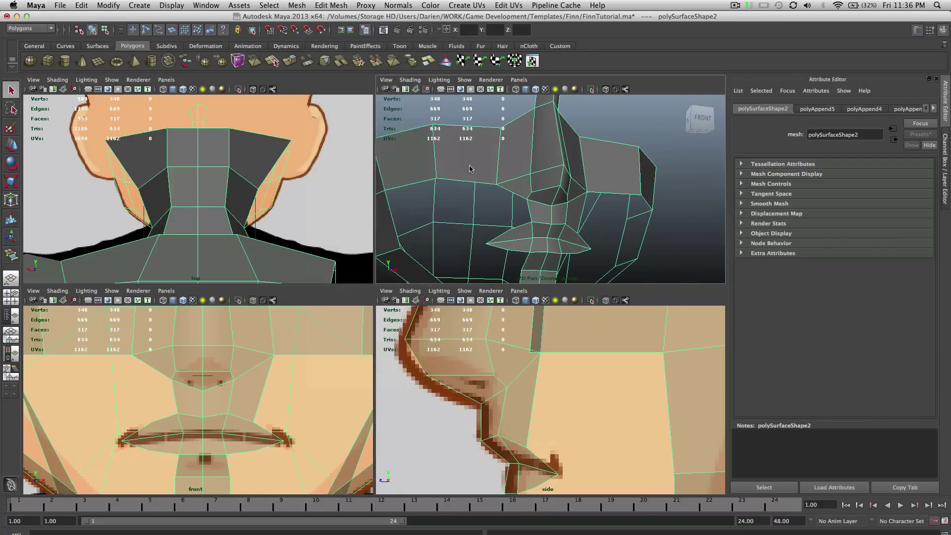
click(518, 196)
click(521, 225)
key(Return)
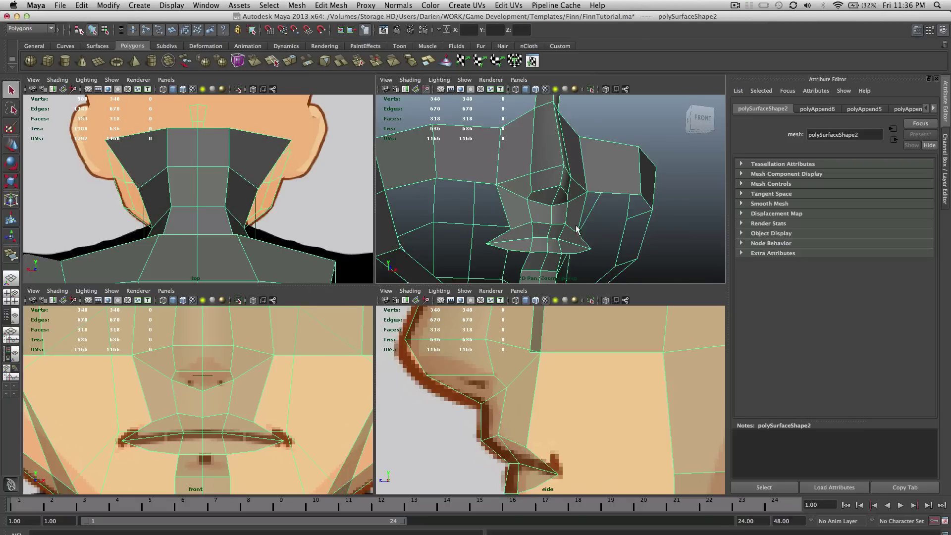
alt+drag(577, 229, 515, 219)
Append a polygon from the cheek's lower edge to the outer upper-lip edge at the character's left mouth corner.
click(339, 4)
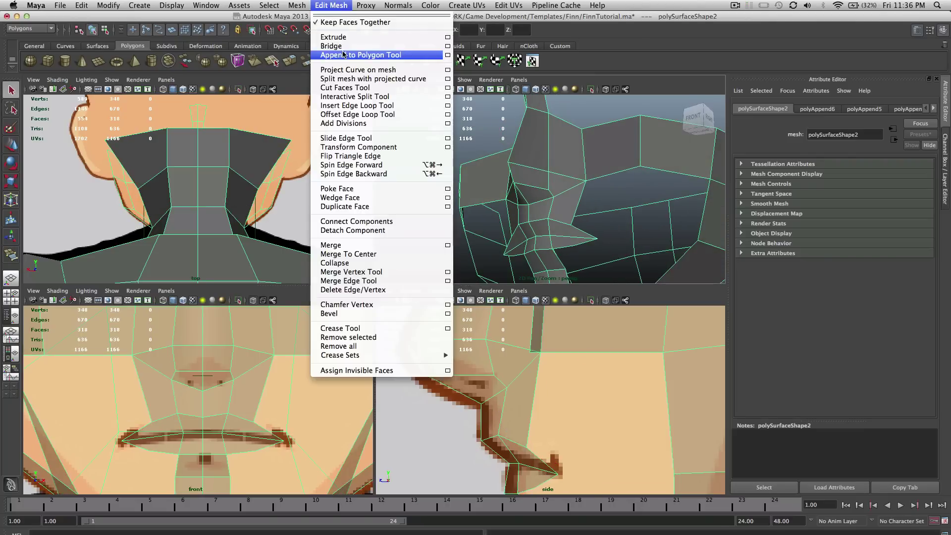
click(343, 53)
click(614, 172)
click(535, 230)
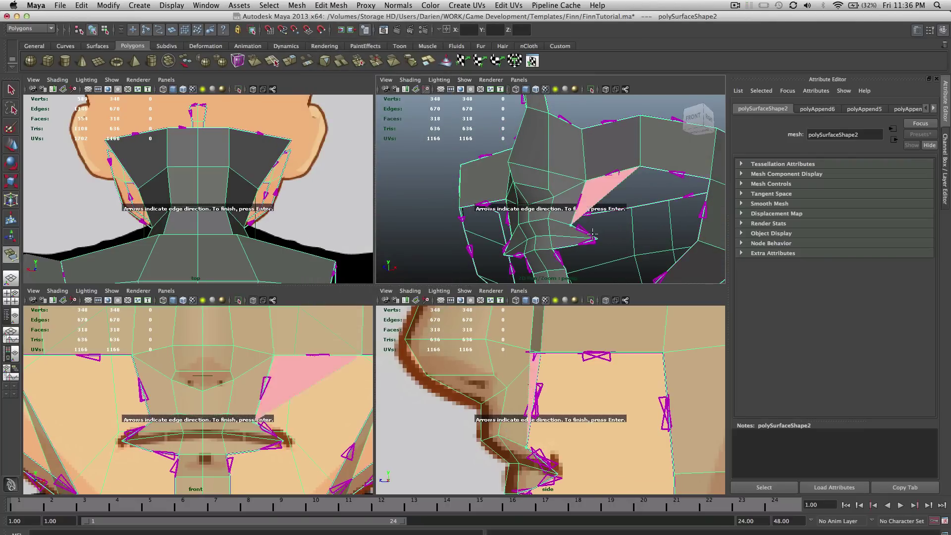
key(Return)
alt+drag(535, 231, 495, 208)
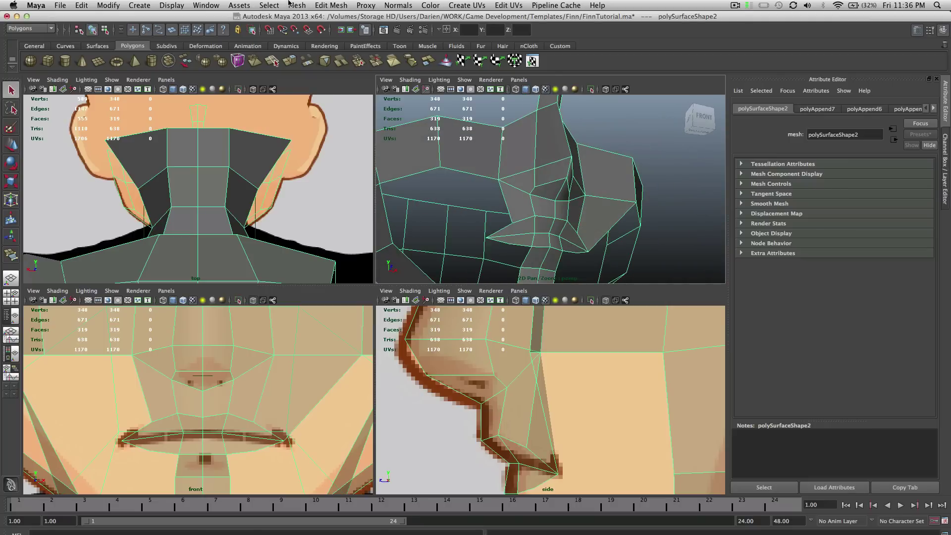
Append the matching polygon from the cheek's lower edge to the outer upper-lip edge at the character's right mouth corner.
click(335, 5)
click(355, 55)
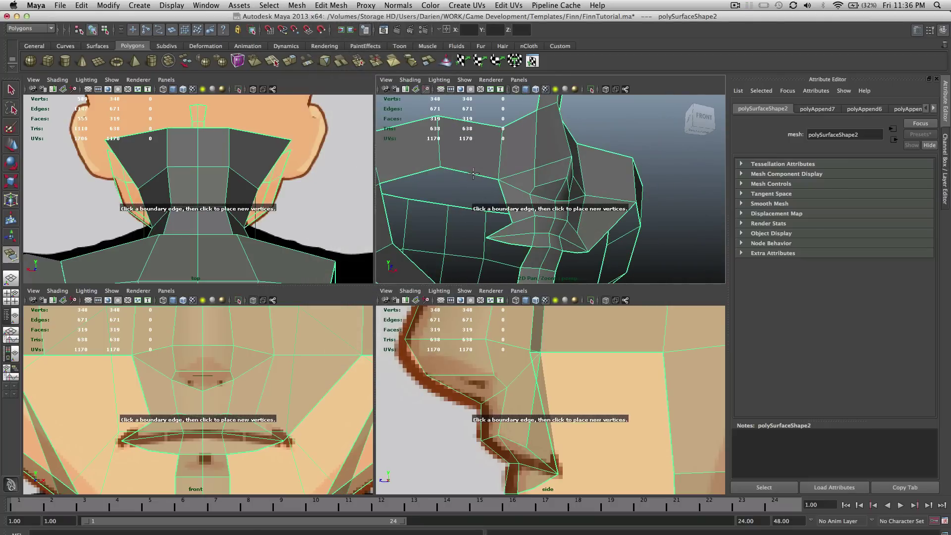
click(474, 173)
click(503, 231)
key(Return)
mouse_move(503, 230)
alt+mouse_down()
mouse_move(484, 232)
mouse_move(501, 218)
alt+mouse_up()
Append a polygon closing the cheek gap between the side of the face and the mouth corner on the character's left.
click(344, 5)
click(352, 55)
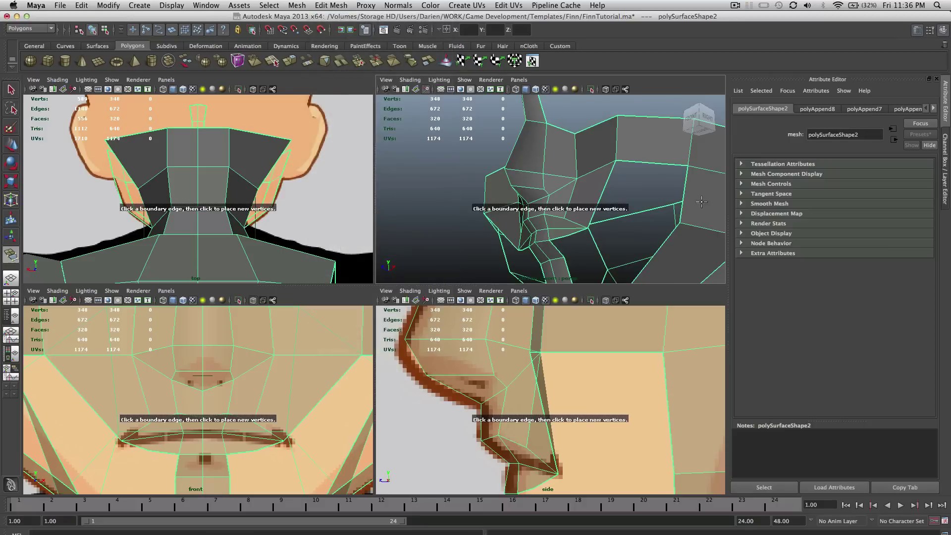
click(683, 194)
click(608, 187)
key(Return)
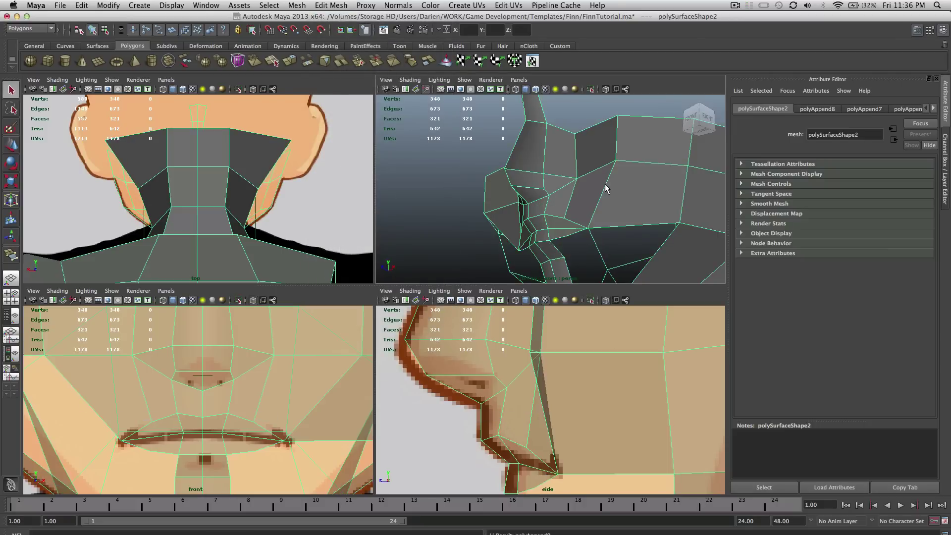
alt+drag(607, 189, 662, 189)
Try to append a polygon across the open cheek gap on the character's right.
click(331, 5)
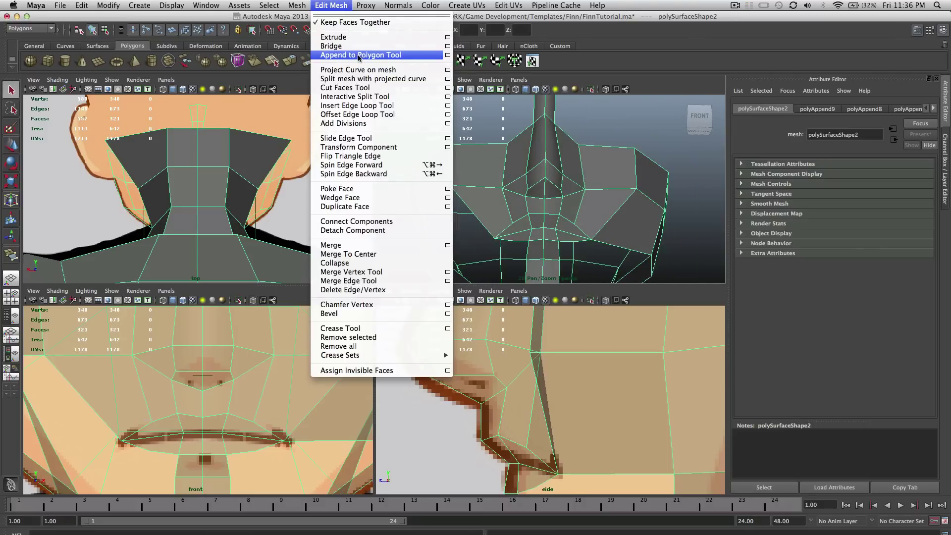
click(351, 56)
click(468, 211)
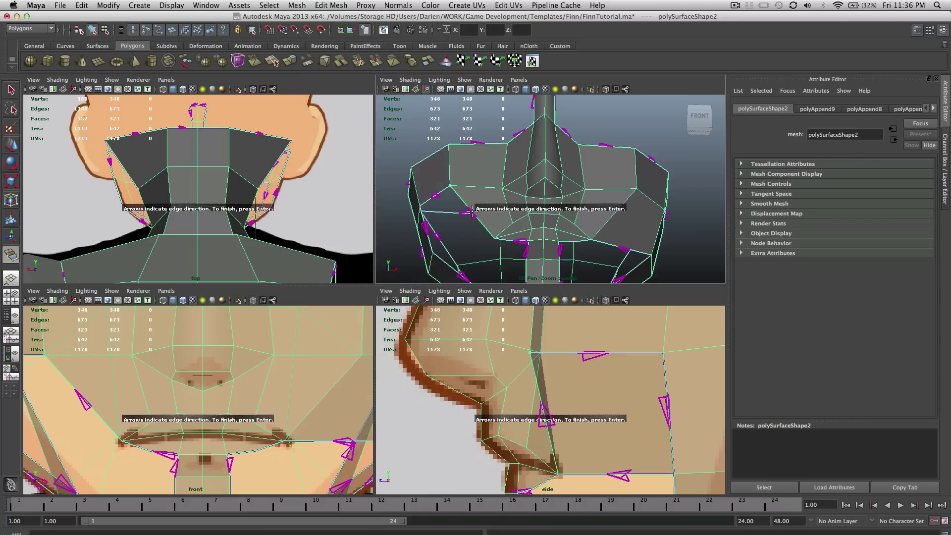
click(430, 237)
alt+drag(430, 236, 491, 208)
key(Return)
Append a polygon joining the mouth-corner edge and the side-of-face edge to close the cheek on the character's right.
click(331, 5)
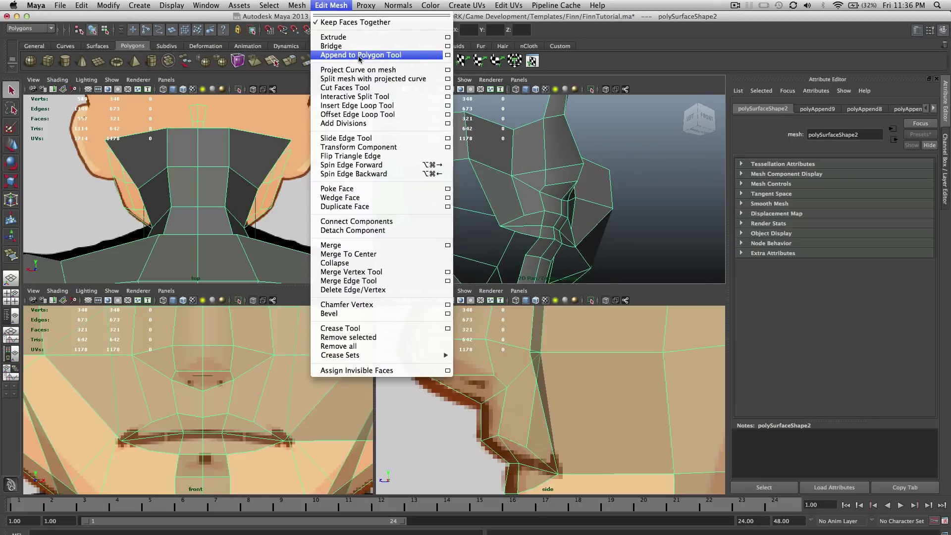
click(347, 53)
click(481, 188)
click(402, 191)
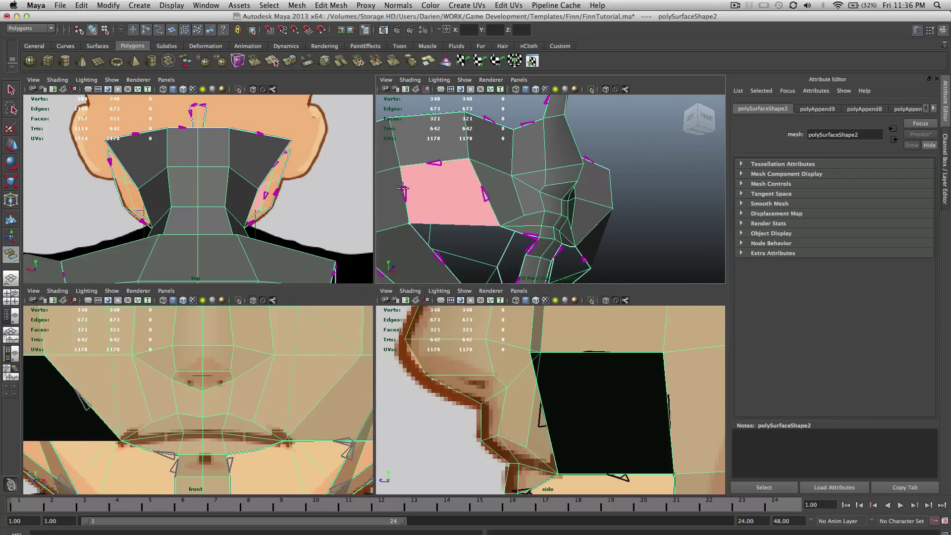
key(Return)
Try to append a polygon between the chin strip's upper side edge and the lower lip on the character's left.
alt+drag(526, 181, 584, 189)
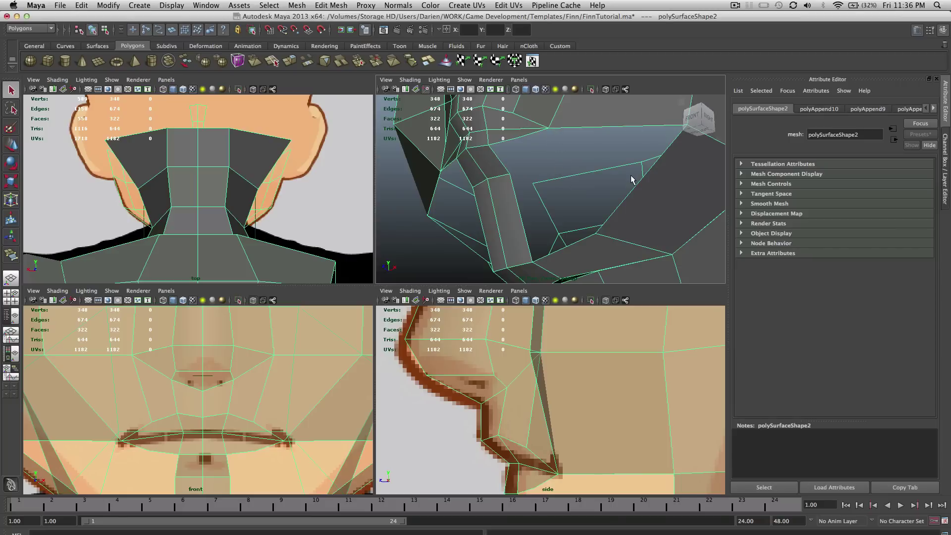
alt+drag(615, 176, 622, 181)
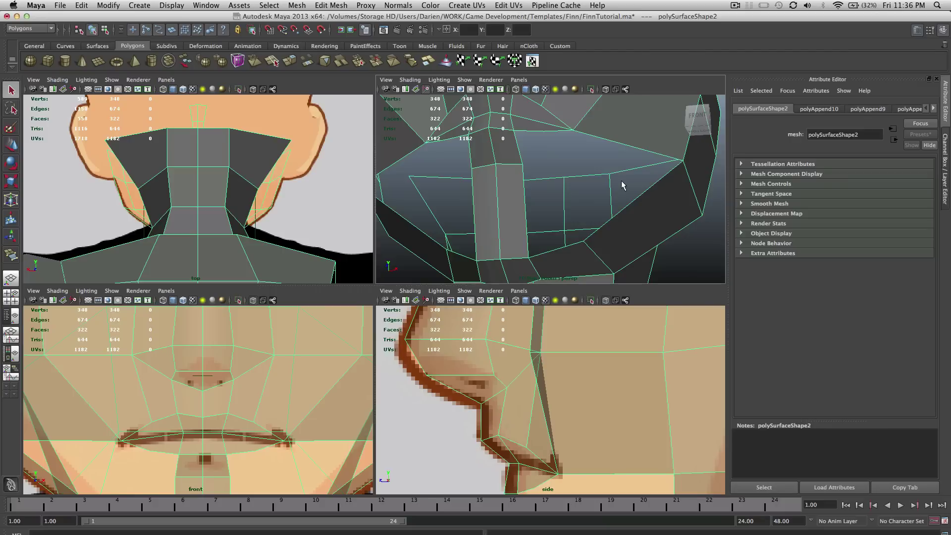
click(331, 5)
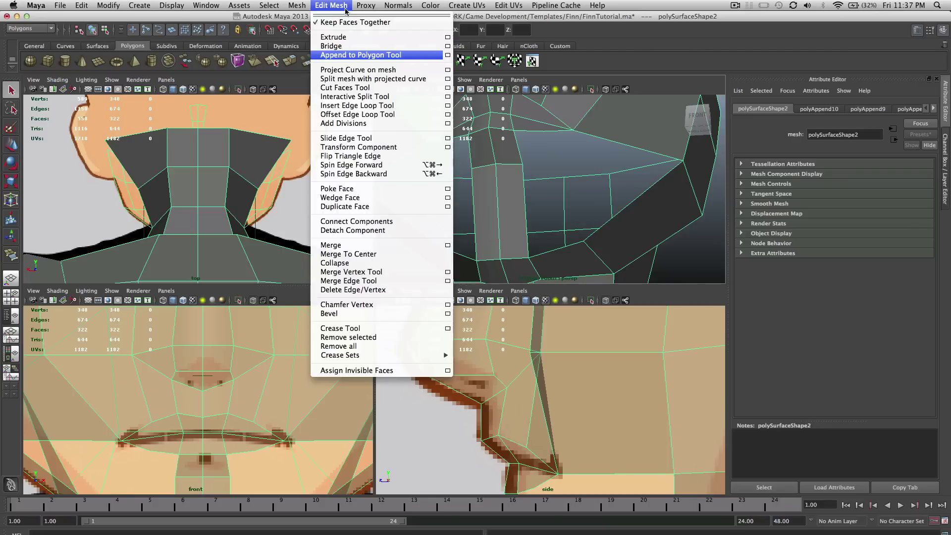
click(359, 55)
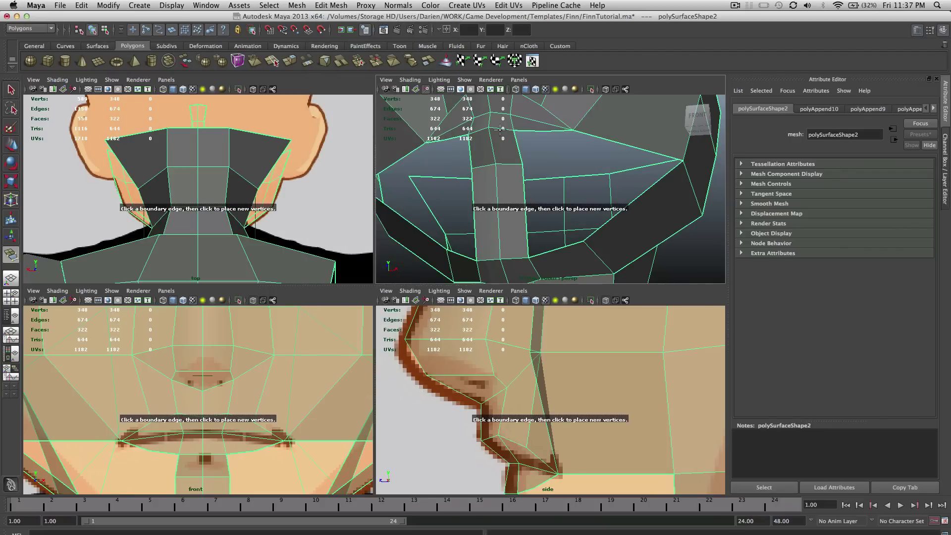
click(518, 145)
click(531, 132)
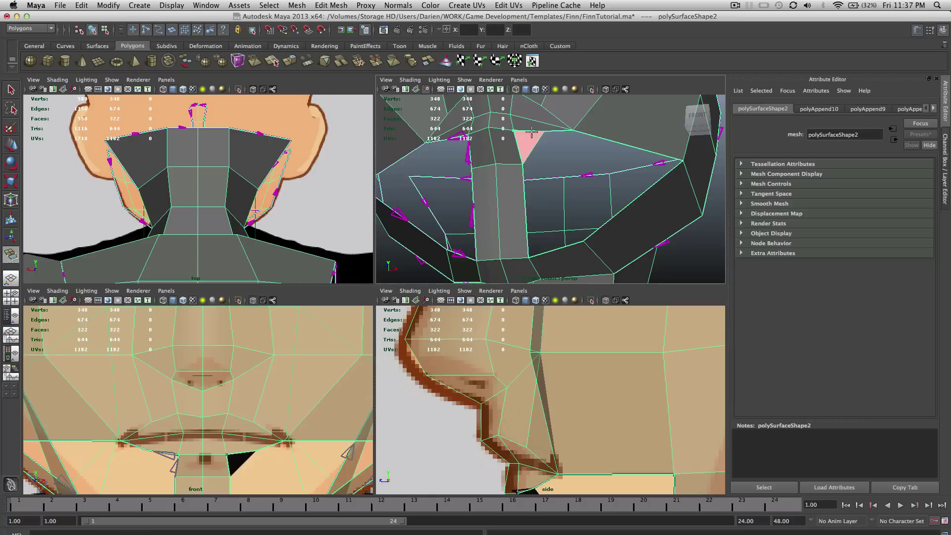
mouse_move(538, 135)
alt+mouse_down()
mouse_move(538, 163)
mouse_move(541, 121)
alt+mouse_up()
key(Return)
key(ctrl+z)
Append a polygon joining the lower-lip edge near the mouth corner to the jaw edge on the character's left.
click(330, 5)
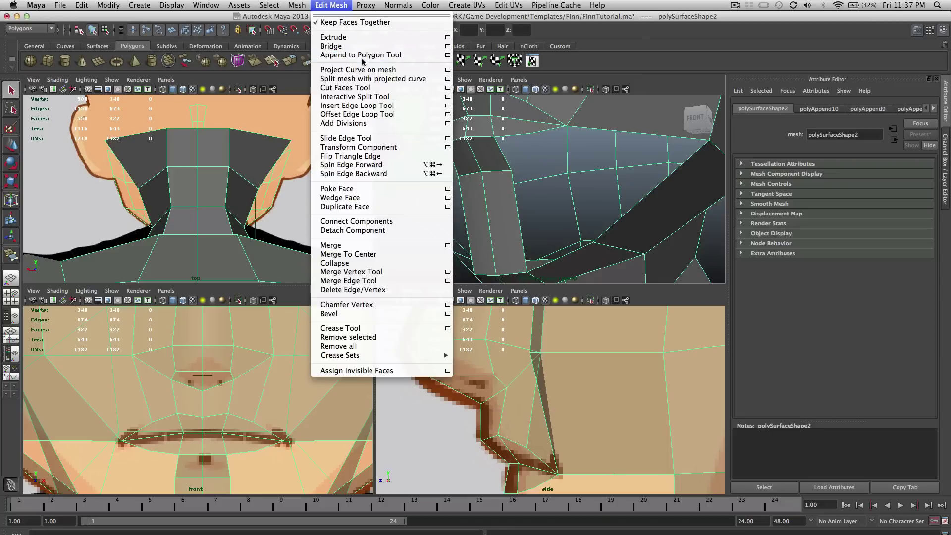
click(346, 60)
key(q)
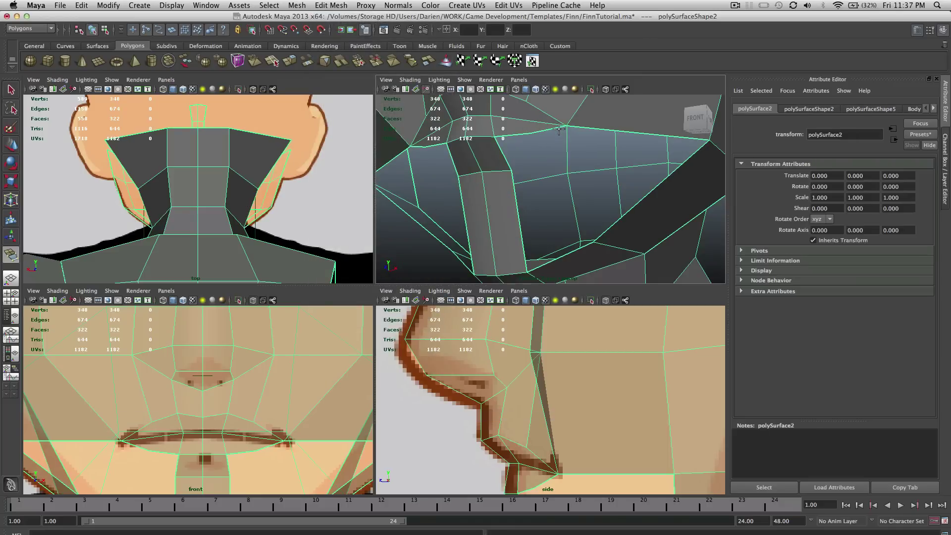
click(555, 127)
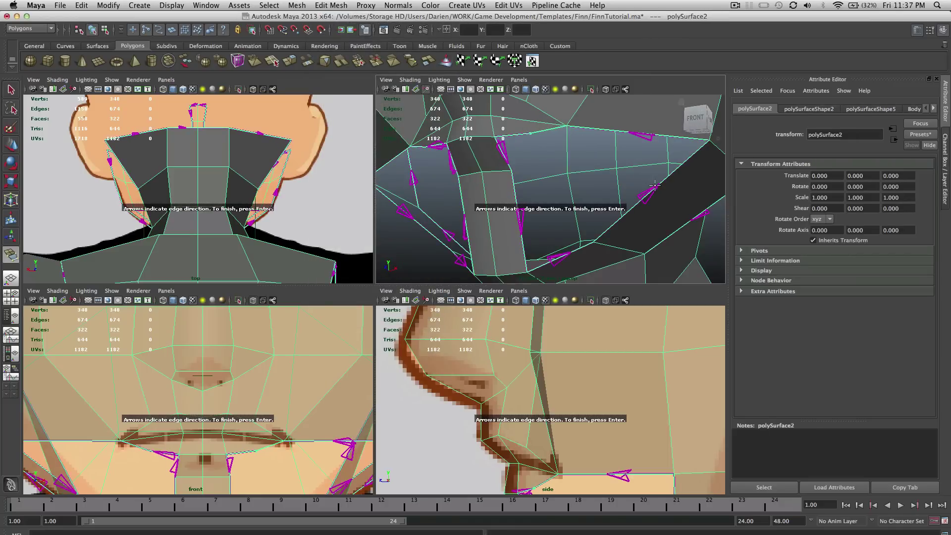
click(650, 191)
key(Return)
alt+drag(575, 170, 547, 155)
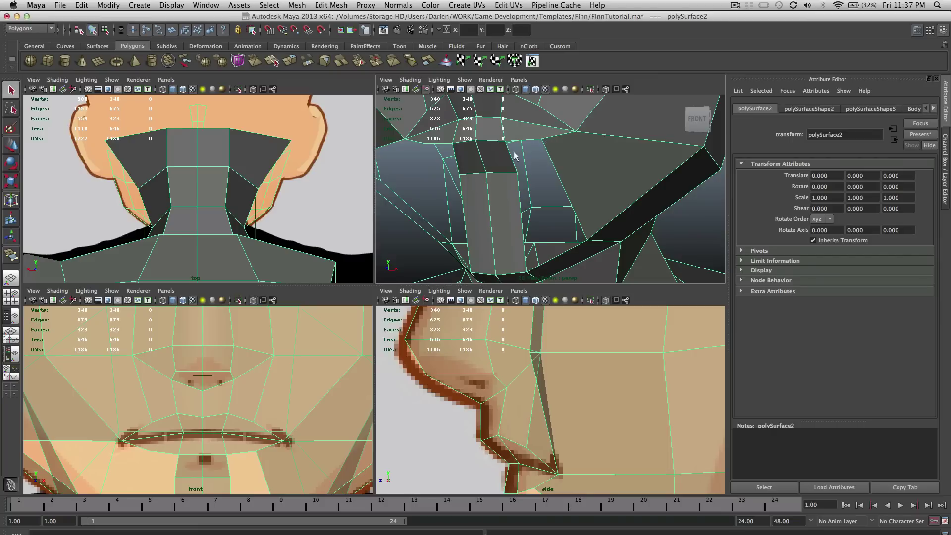
Append a polygon joining the lower-lip edge near the mouth corner to the jaw edge on the character's right.
alt+drag(517, 156, 537, 143)
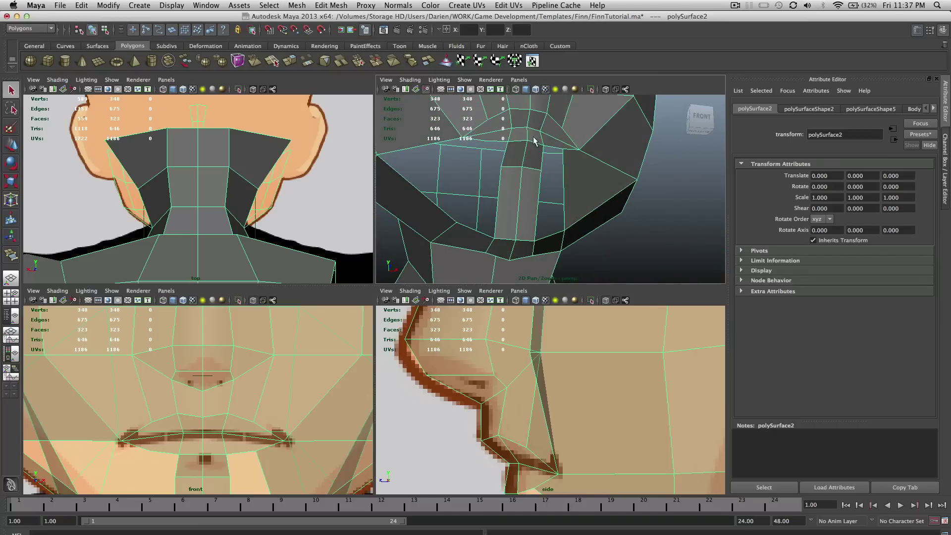
click(332, 6)
click(351, 55)
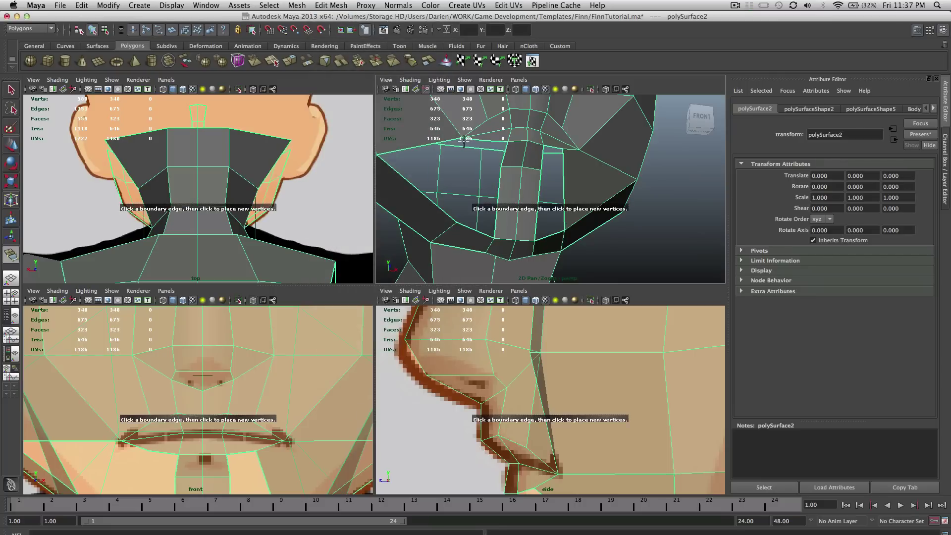
click(473, 140)
click(424, 193)
key(Return)
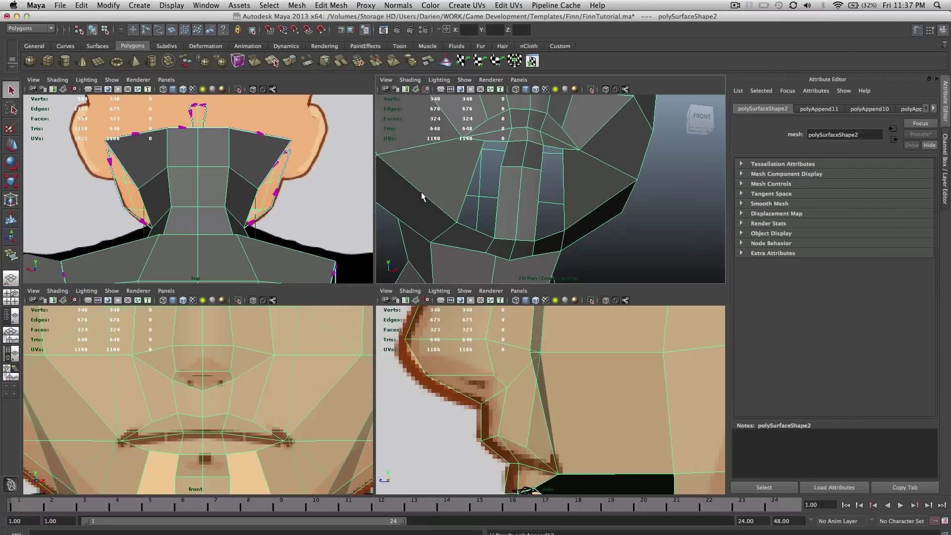
Append a polygon between the lower cheek face's inner edge and the chin strip's side edge on the character's left.
alt+drag(474, 188, 573, 177)
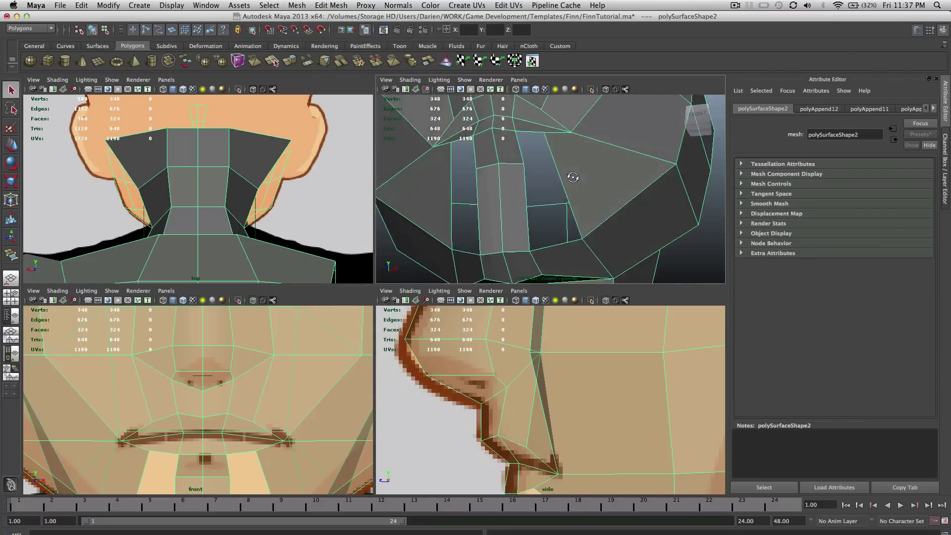
click(347, 5)
click(366, 55)
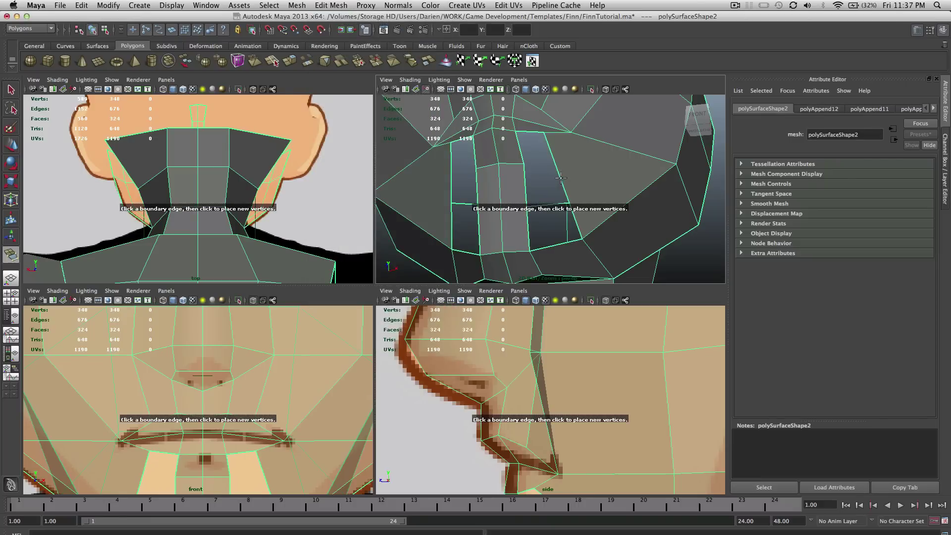
click(561, 177)
click(529, 189)
key(Return)
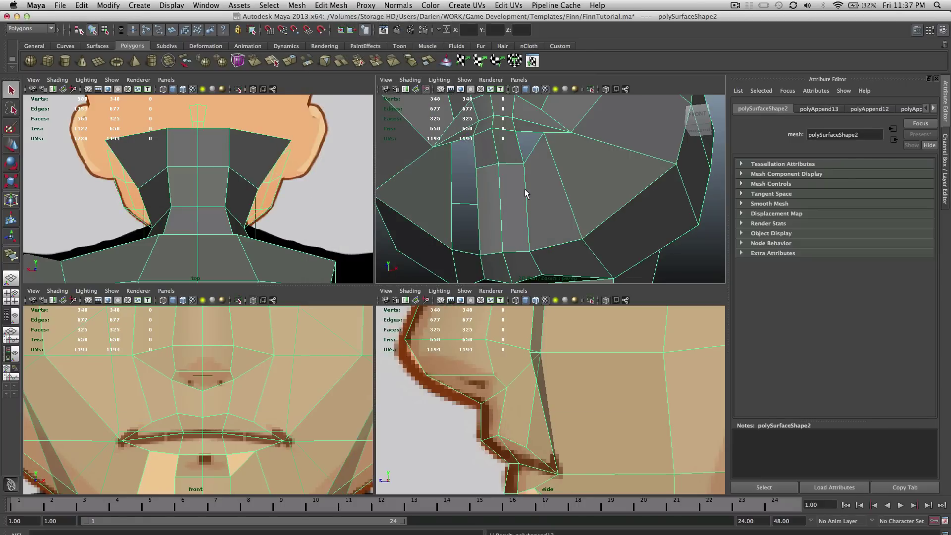
Append a polygon between the lower cheek face's inner edge and the chin strip's side edge on the character's right.
alt+drag(528, 188, 511, 168)
click(331, 5)
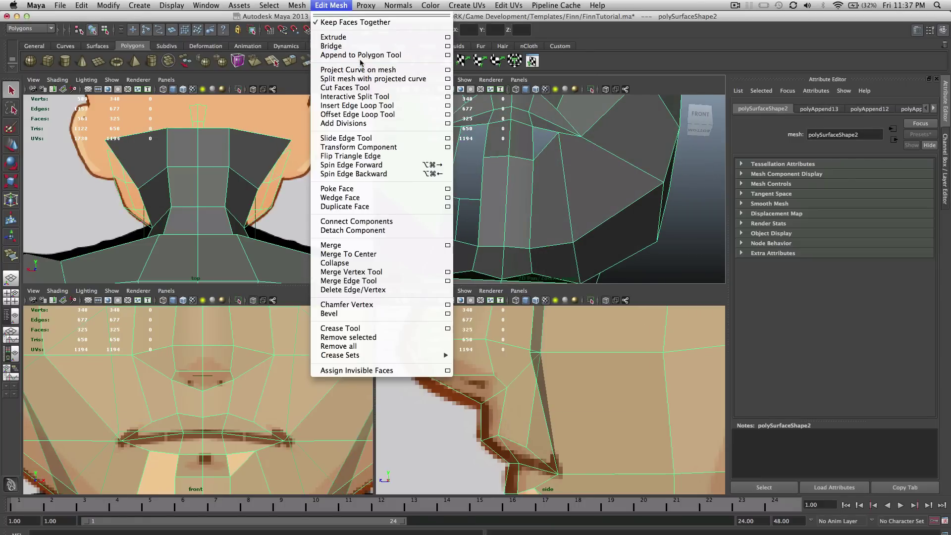
click(361, 57)
click(448, 187)
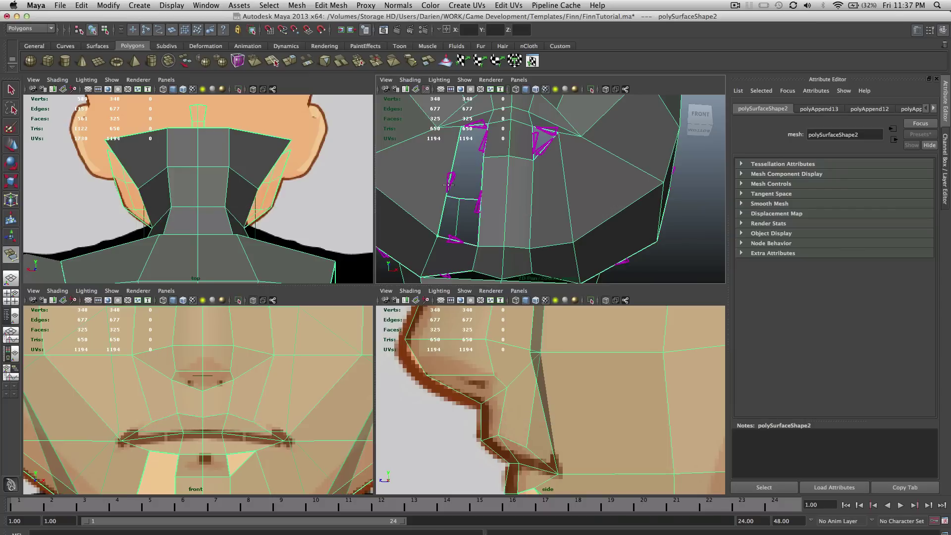
click(483, 187)
key(Return)
Split the faces beside the chin from the chin strip's upper corner across to the mouth corner on the character's left.
alt+drag(483, 189, 550, 169)
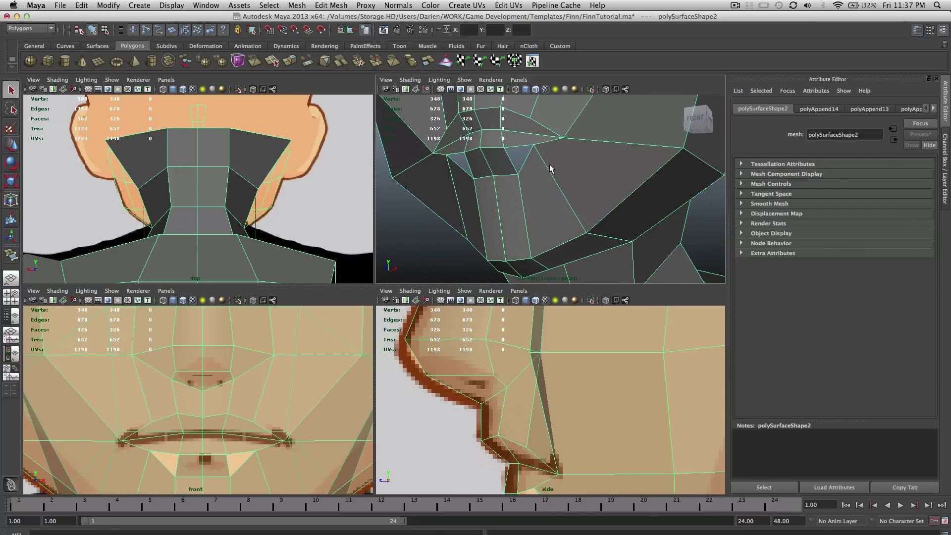
click(338, 4)
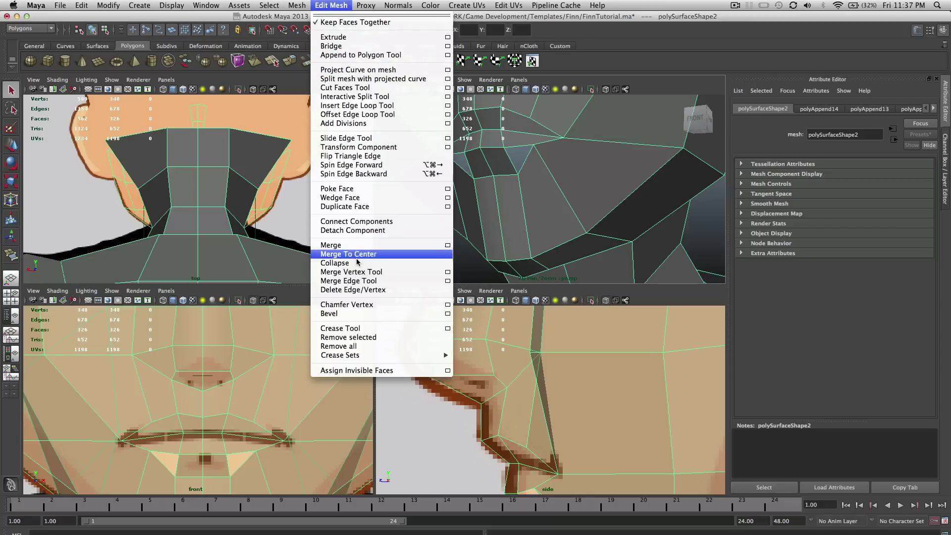
click(355, 96)
click(519, 174)
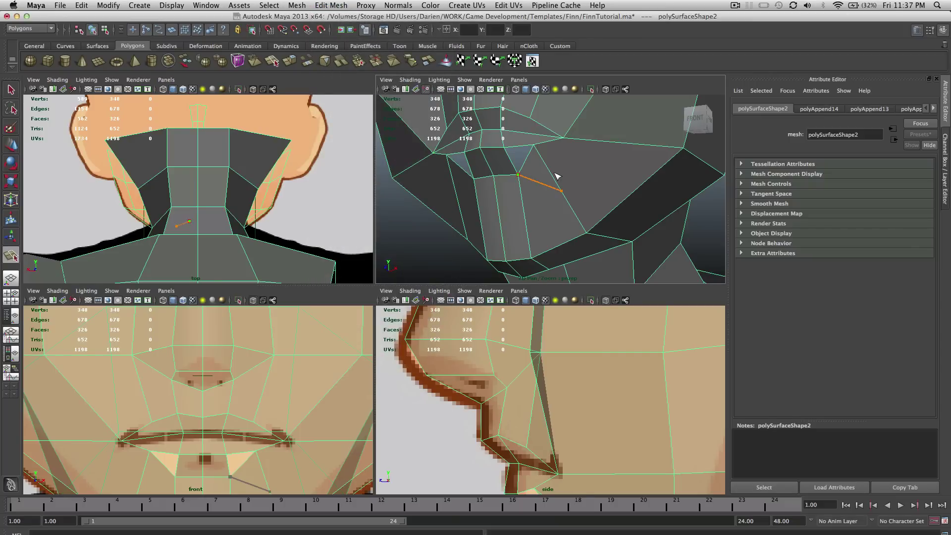
click(557, 188)
click(563, 150)
key(Return)
Split the faces beside the chin from the chin strip's upper corner across to the mouth corner on the character's right.
alt+drag(557, 147, 602, 139)
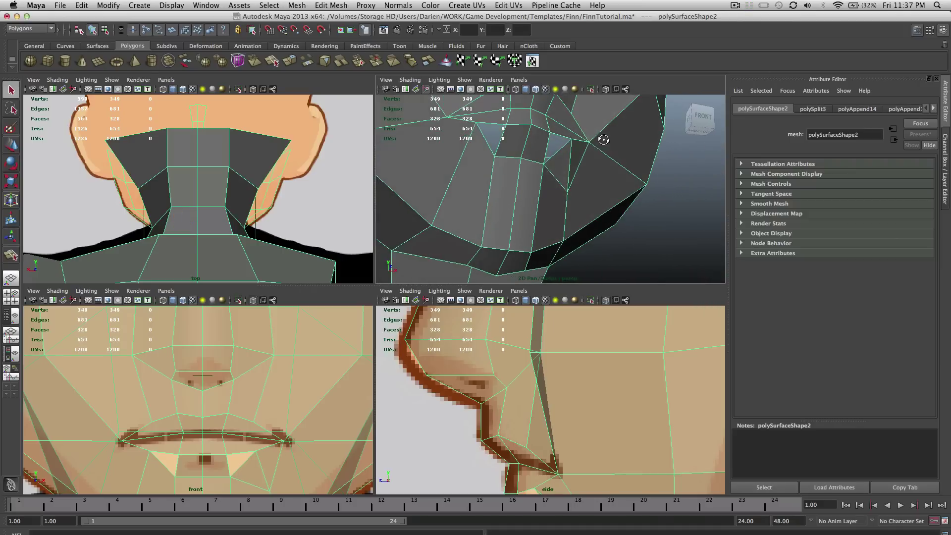
click(342, 5)
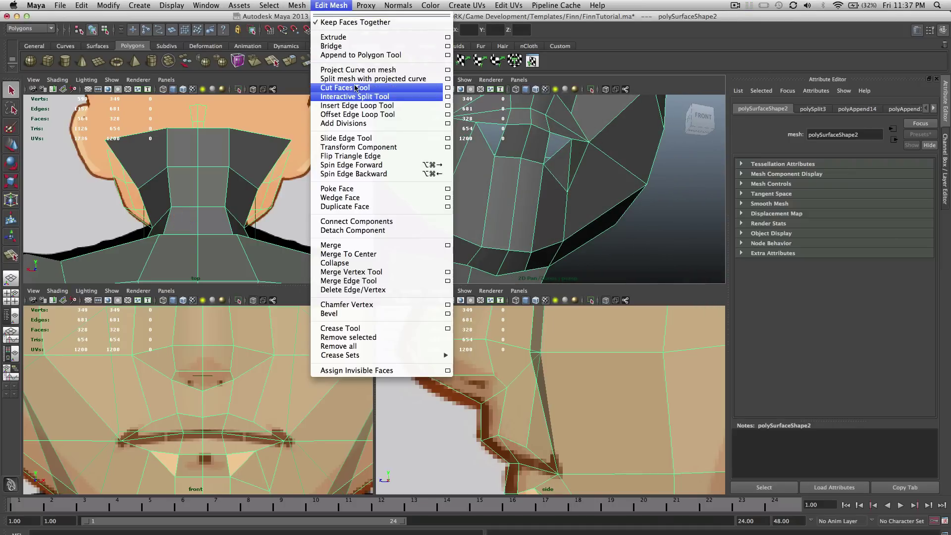
click(357, 96)
click(495, 159)
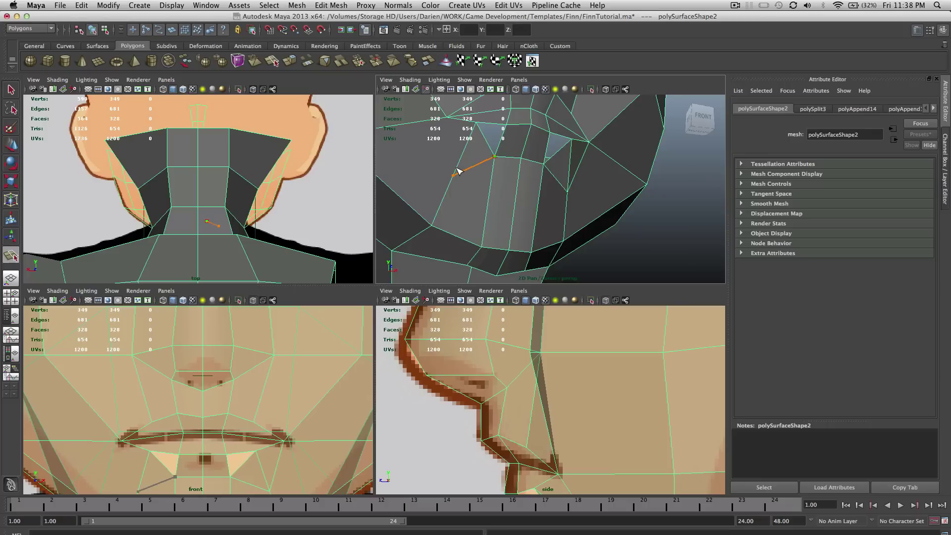
click(452, 176)
click(448, 119)
key(Return)
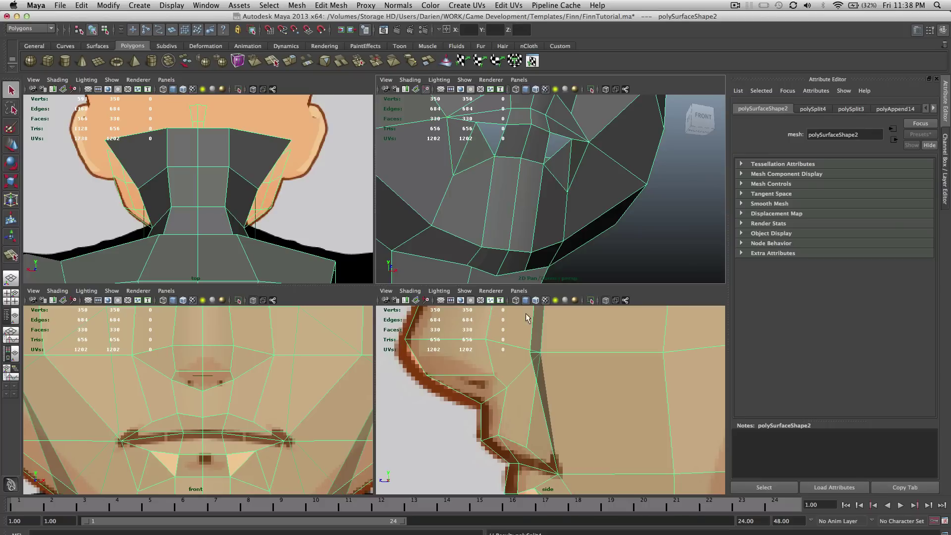
Move the two new split vertices beside the chin up and forward toward the mouth in the side view.
alt+drag(619, 218, 478, 254)
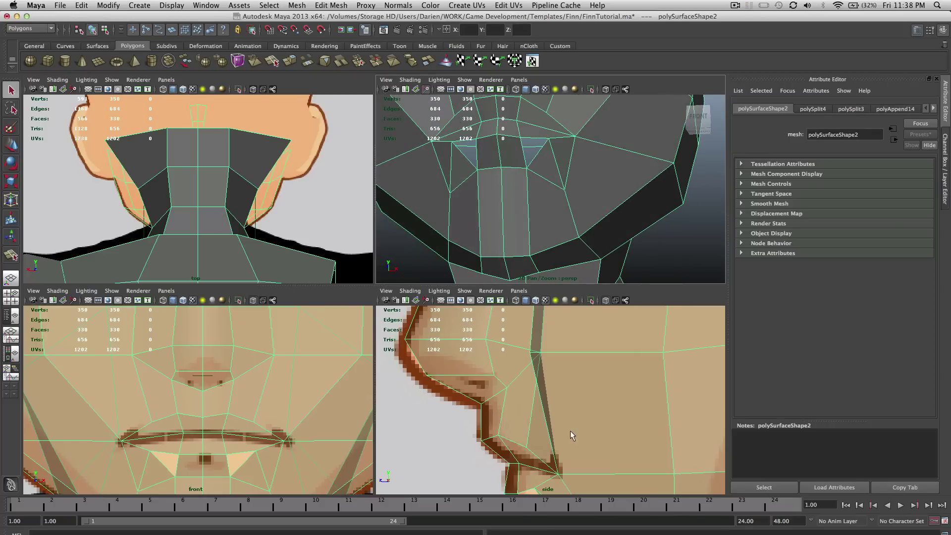
alt+middle_drag(570, 430, 590, 395)
right_drag(595, 421, 570, 422)
click(594, 422)
key(w)
drag(595, 422, 568, 382)
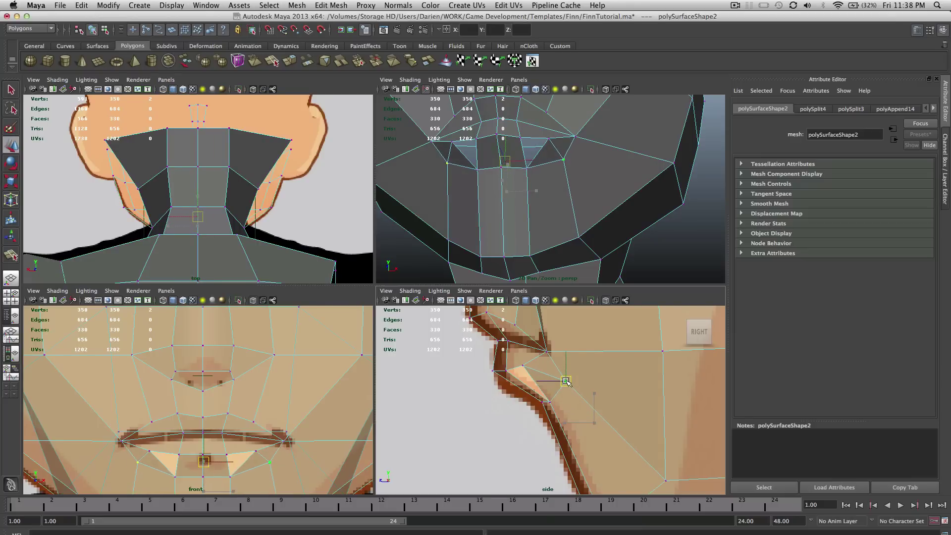
middle_click(289, 453)
Append a triangle closing the gap below the lower lip beside the chin strip on the character's left.
alt+drag(545, 188, 547, 150)
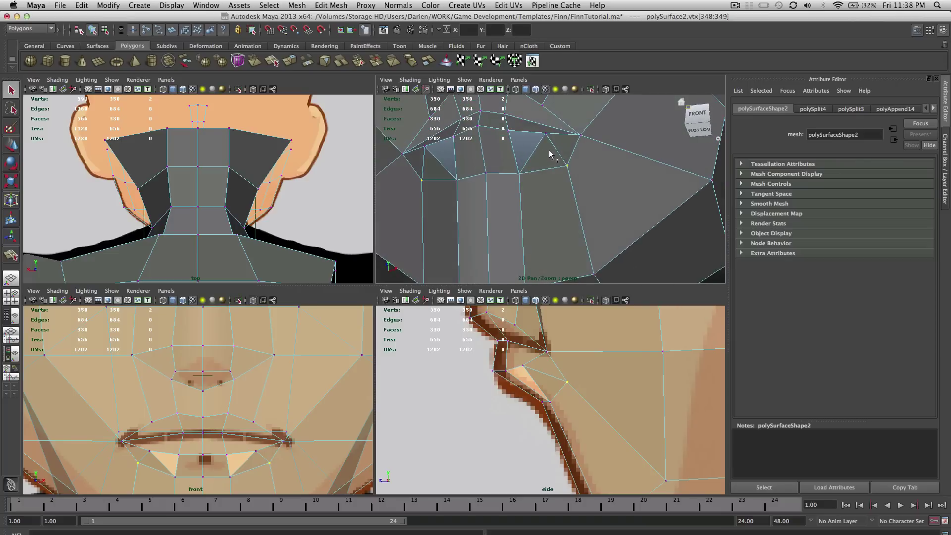
right_click(550, 152)
click(556, 146)
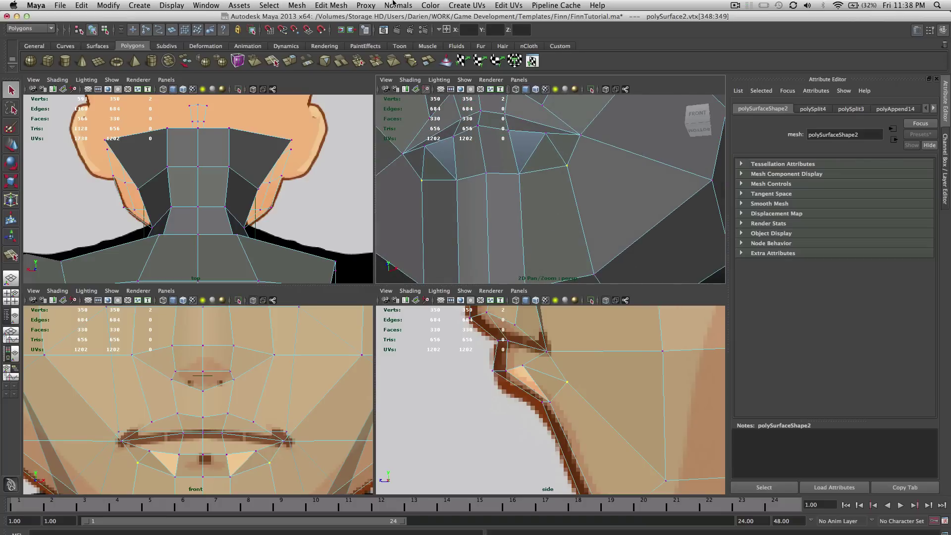
click(366, 5)
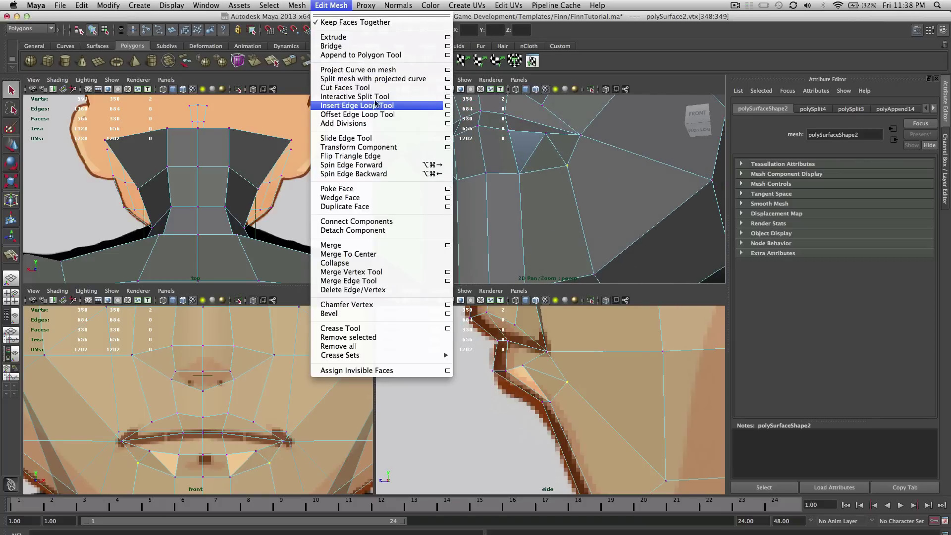
click(361, 55)
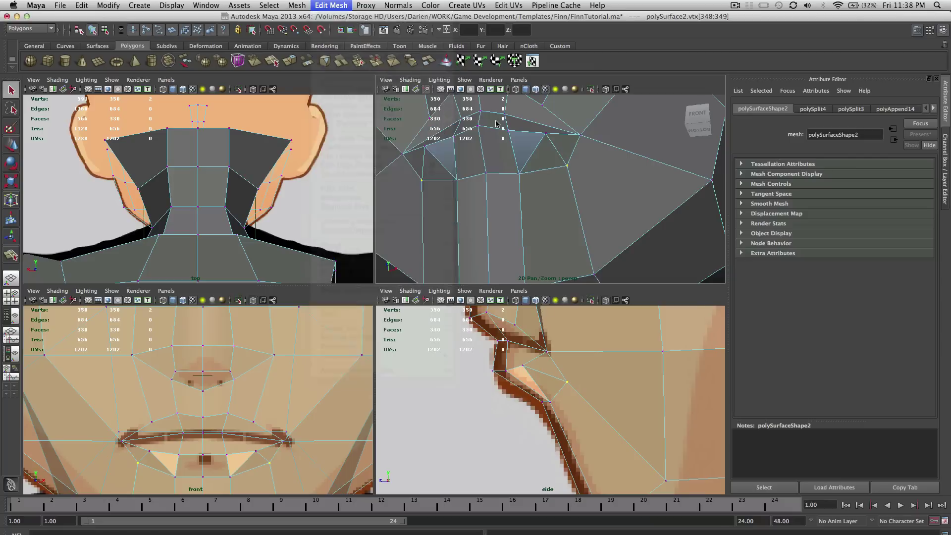
click(520, 132)
click(534, 148)
key(Return)
key(q)
alt+drag(516, 136, 541, 164)
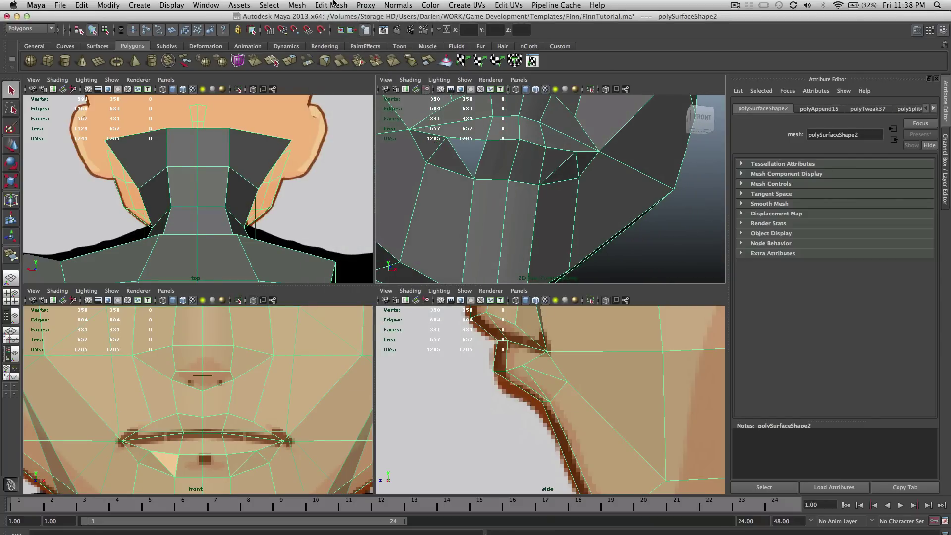
Append a triangle closing the gap below the lower lip beside the chin strip on the character's right.
click(331, 5)
click(357, 54)
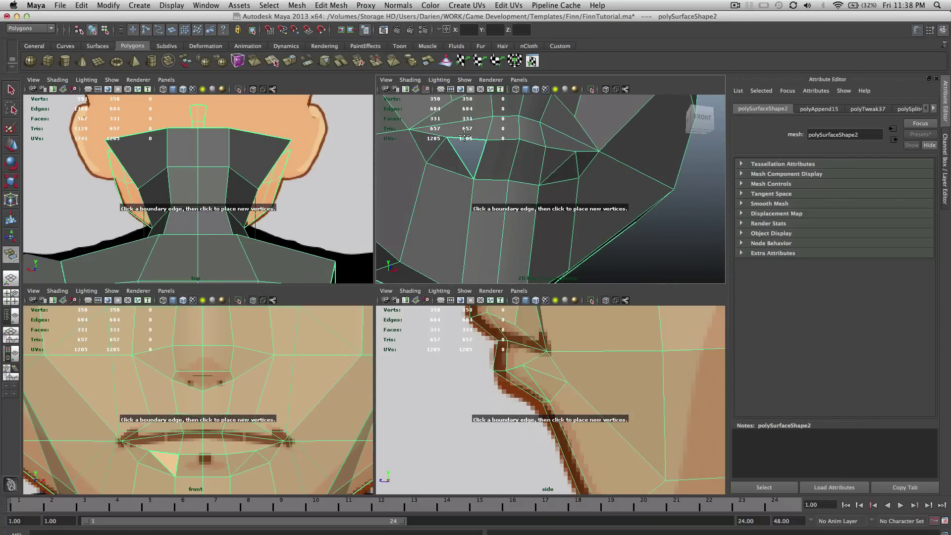
click(464, 138)
click(460, 156)
key(Return)
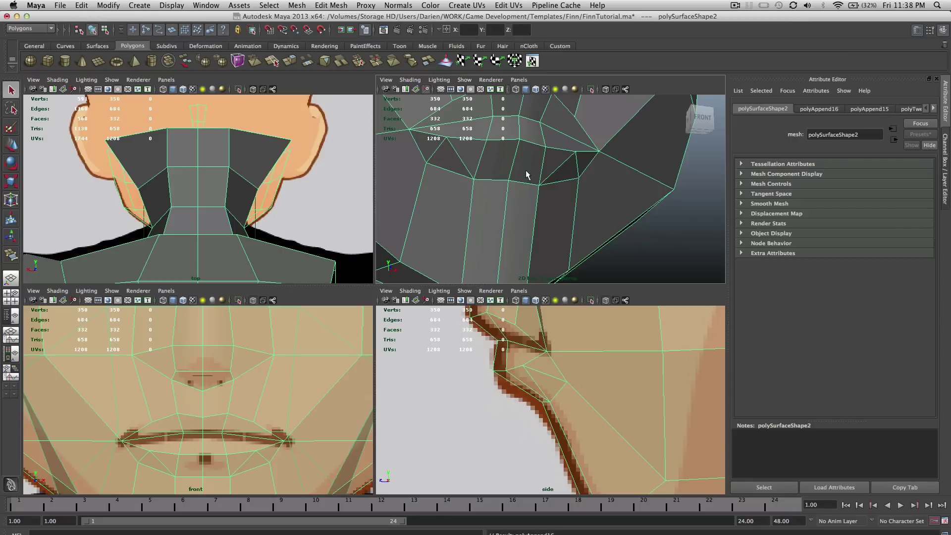
Delete the two diagonal edges below the lower lip, one on each side of the chin strip.
right_drag(526, 173, 524, 157)
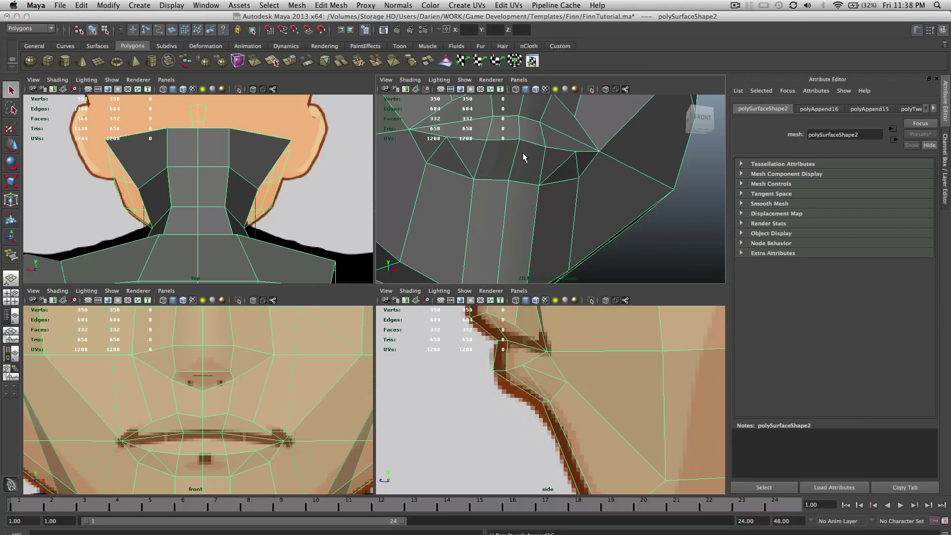
click(559, 167)
key(Delete)
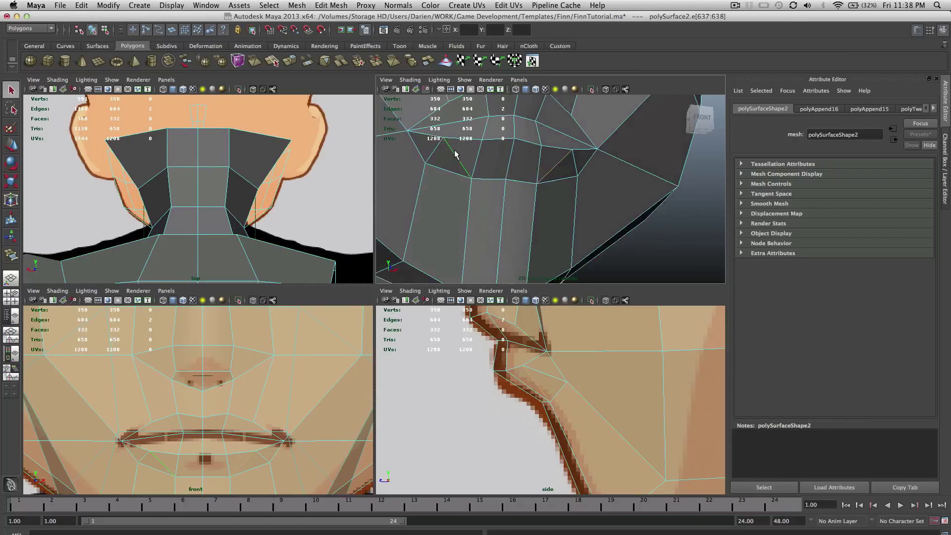
Split the faces from the short edge below the mouth corner back across the lower cheek on the character's left.
alt+drag(455, 154, 599, 148)
scroll(611, 144, up, 5)
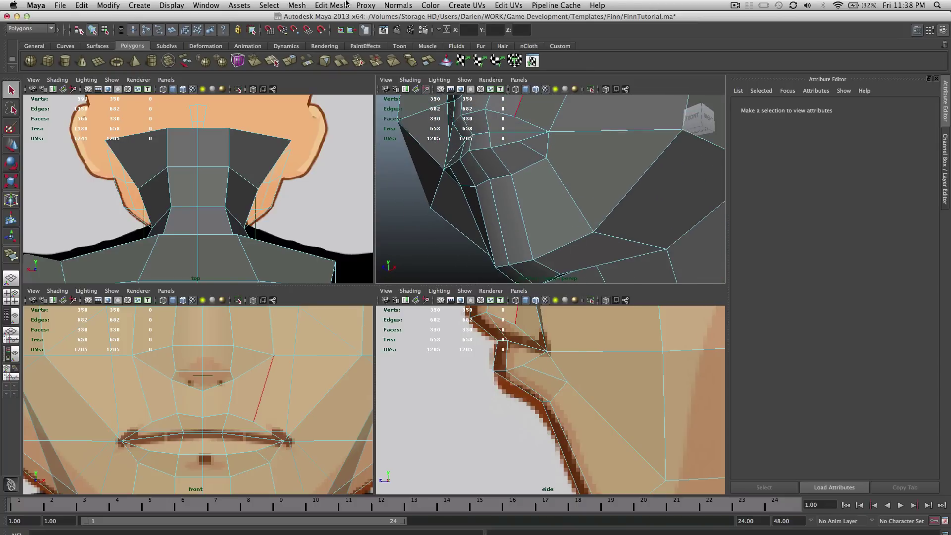
click(345, 5)
click(388, 101)
click(549, 144)
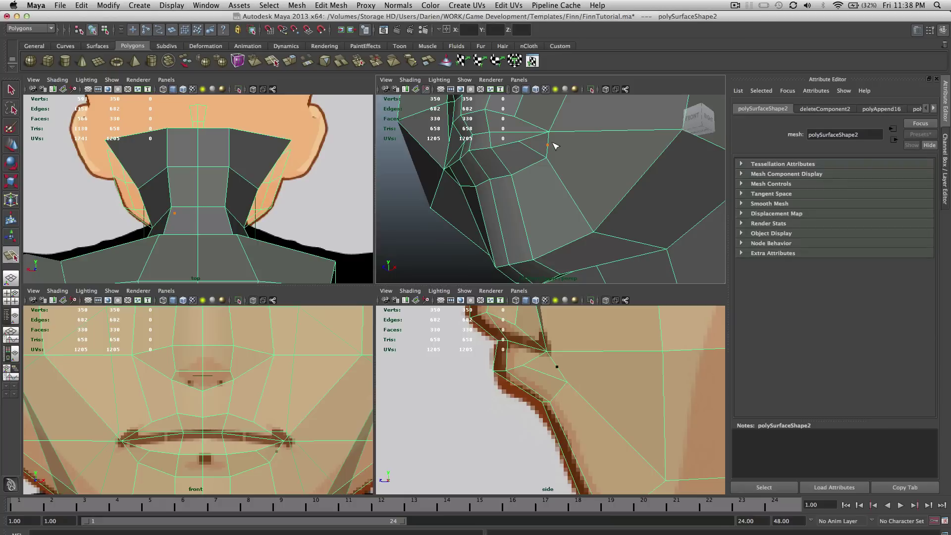
drag(618, 163, 578, 161)
scroll(637, 168, down, 4)
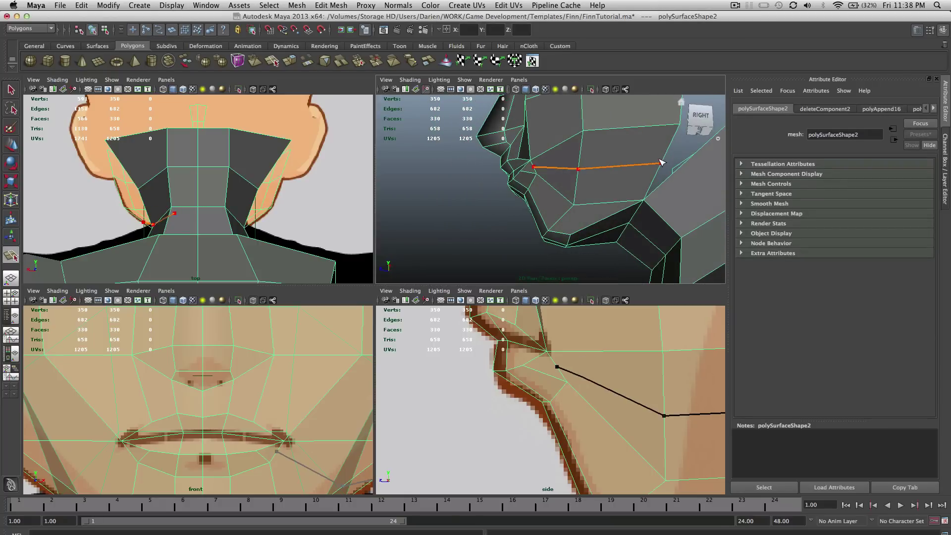
key(Return)
Split the faces from the short edge below the mouth corner back across the lower cheek on the character's right.
alt+drag(661, 163, 701, 175)
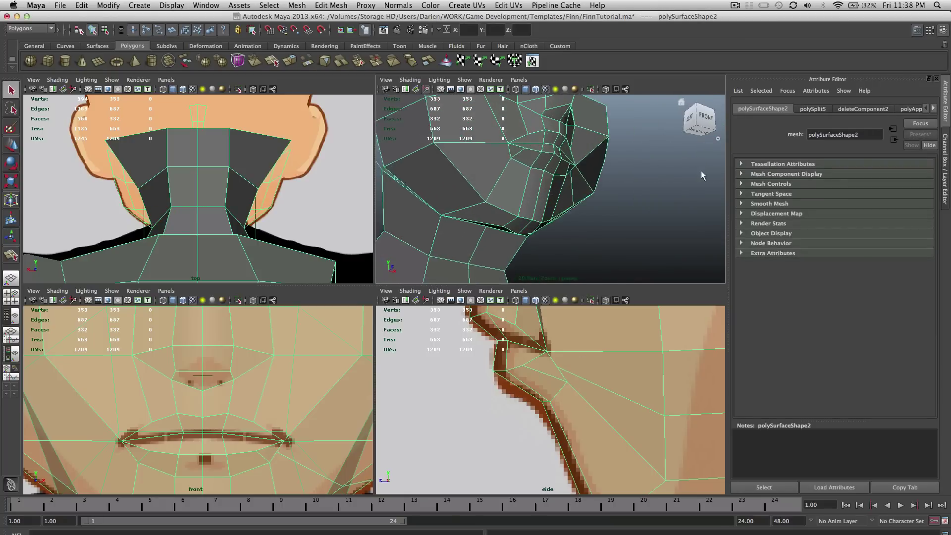
scroll(702, 175, up, 3)
click(331, 5)
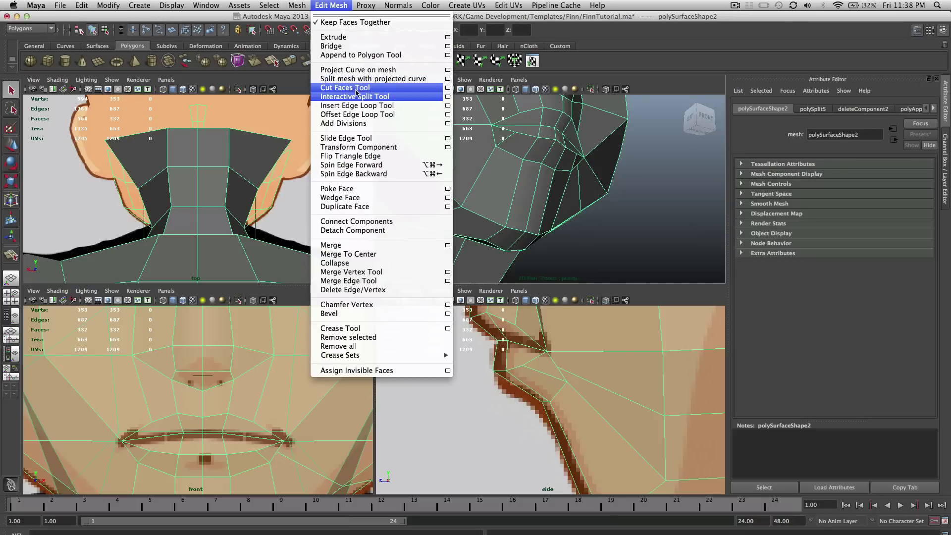
click(356, 93)
scroll(537, 193, up, 3)
alt+middle_drag(537, 193, 566, 214)
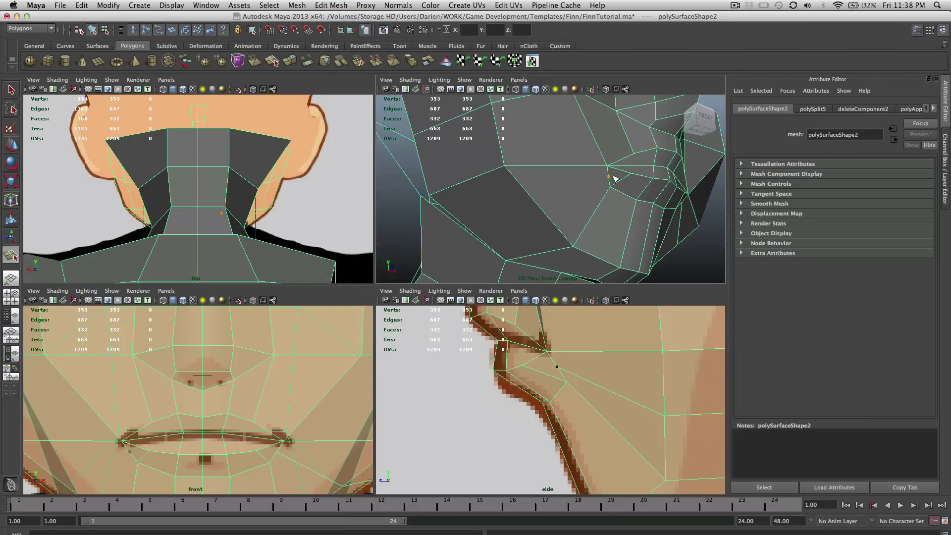
click(610, 178)
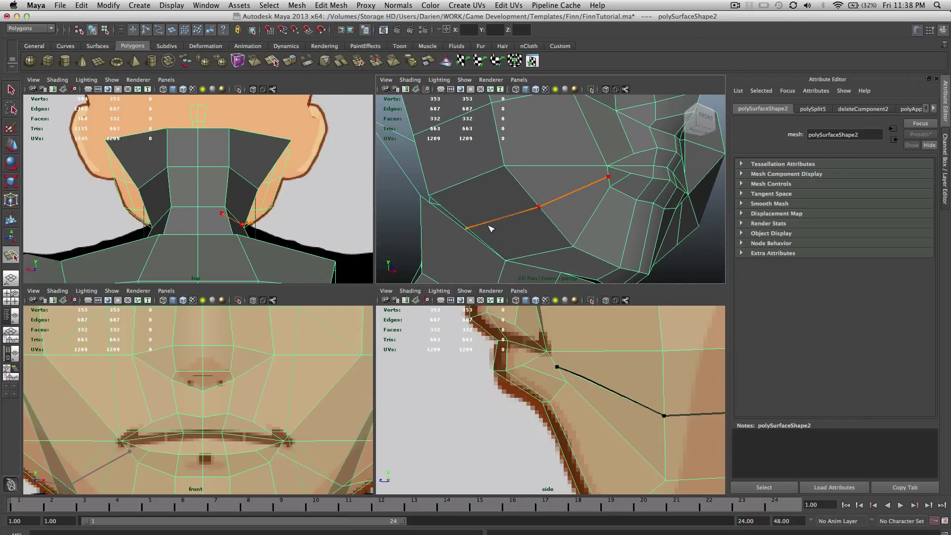
key(Return)
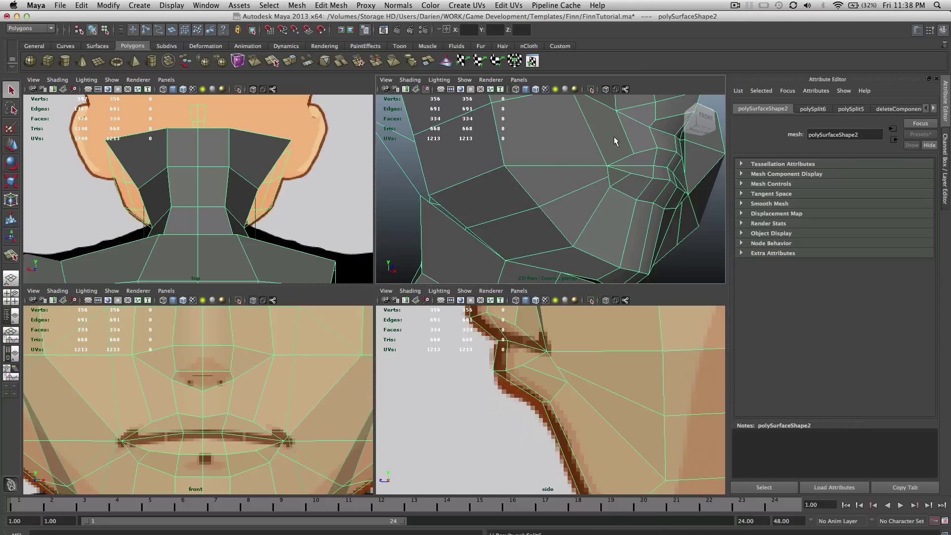
Move the pair of new split vertices just below the mouth corners slightly back toward the cheeks in the side view.
key(alt+shift+d)
alt+drag(614, 137, 521, 159)
alt+drag(578, 168, 602, 138)
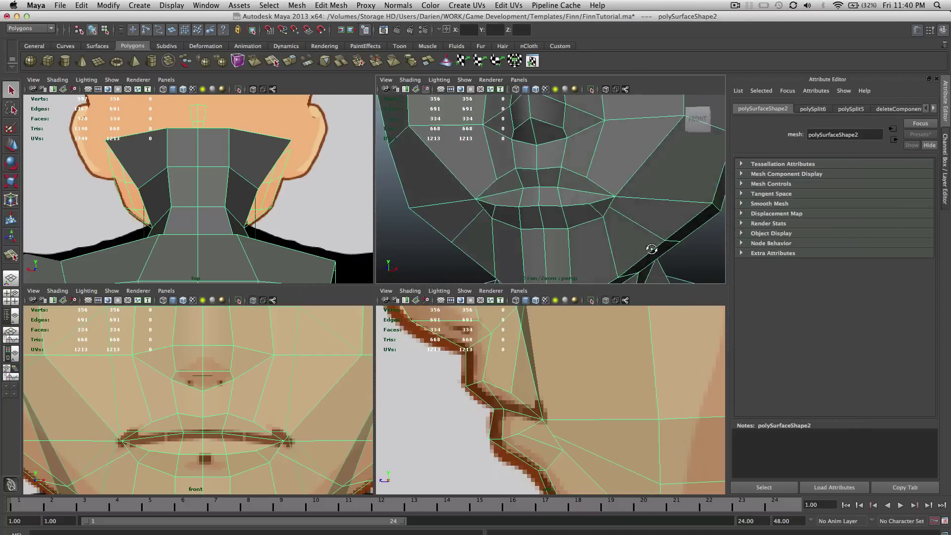
alt+drag(652, 248, 583, 232)
scroll(585, 218, up, 3)
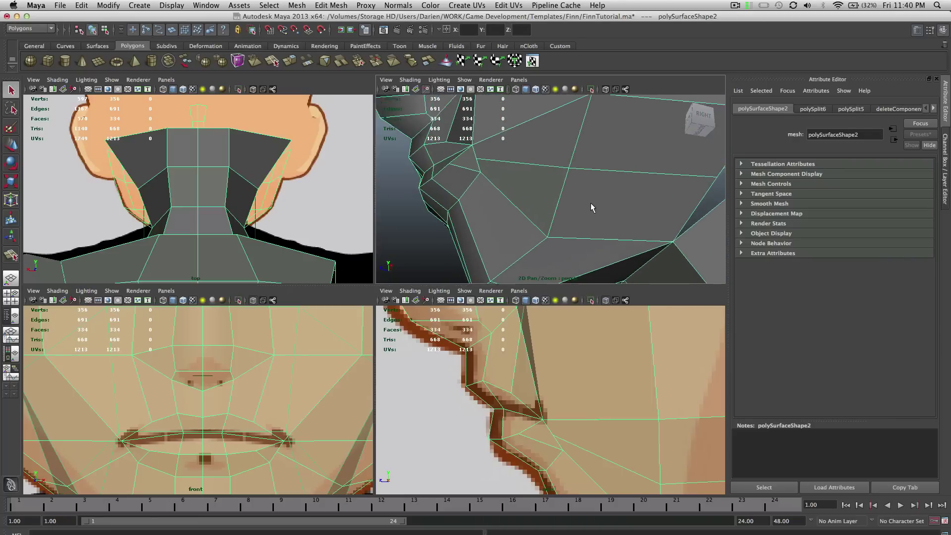
scroll(585, 173, down, 3)
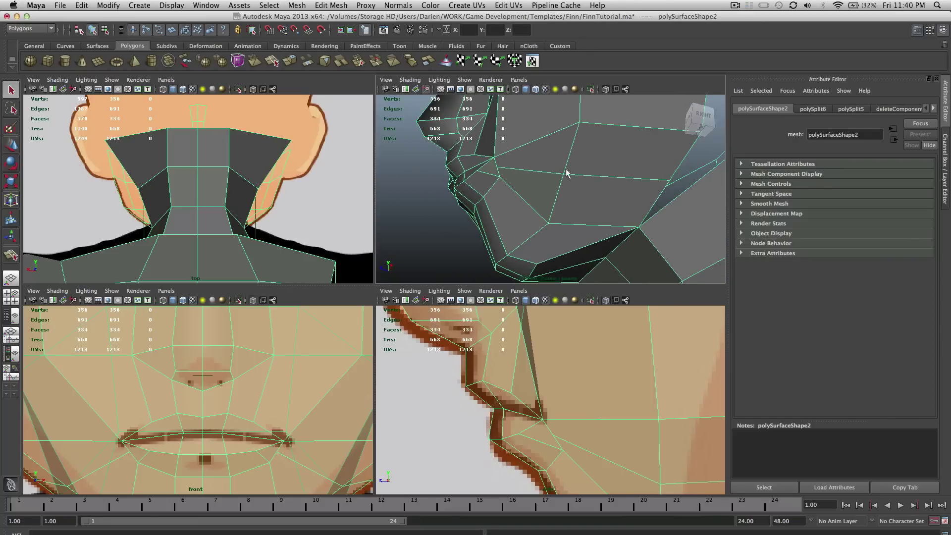
right_drag(560, 432, 569, 439)
click(553, 436)
key(w)
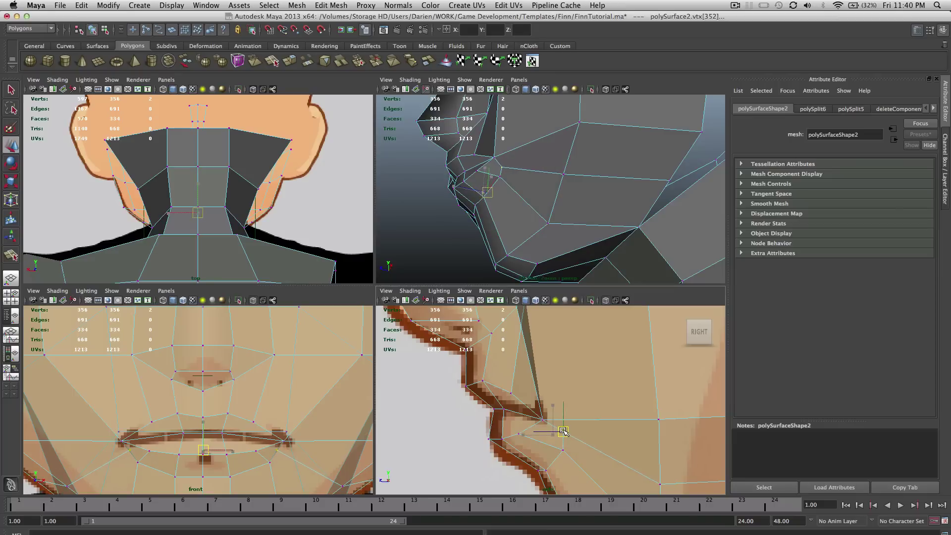
drag(562, 429, 559, 434)
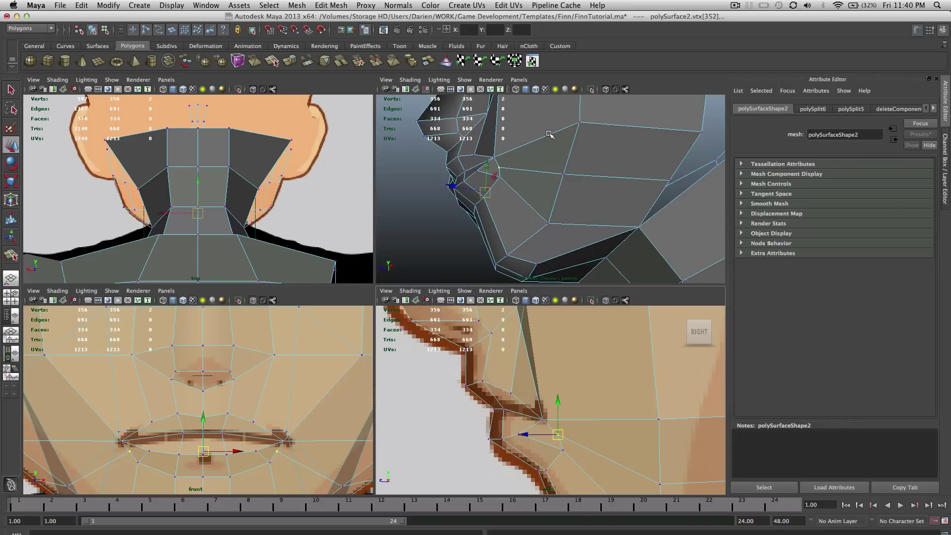
Preview the head smoothed, examine its profile from both sides, and return the mesh to its unsmoothed display.
alt+drag(549, 134, 617, 197)
key(r)
key(3)
right_drag(622, 187, 654, 176)
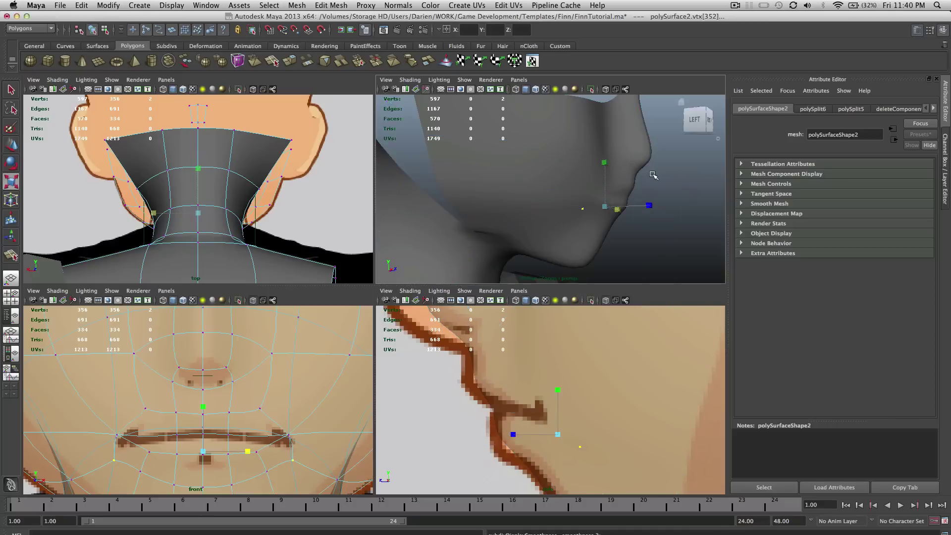
click(654, 176)
alt+drag(654, 176, 504, 182)
scroll(579, 171, down, 5)
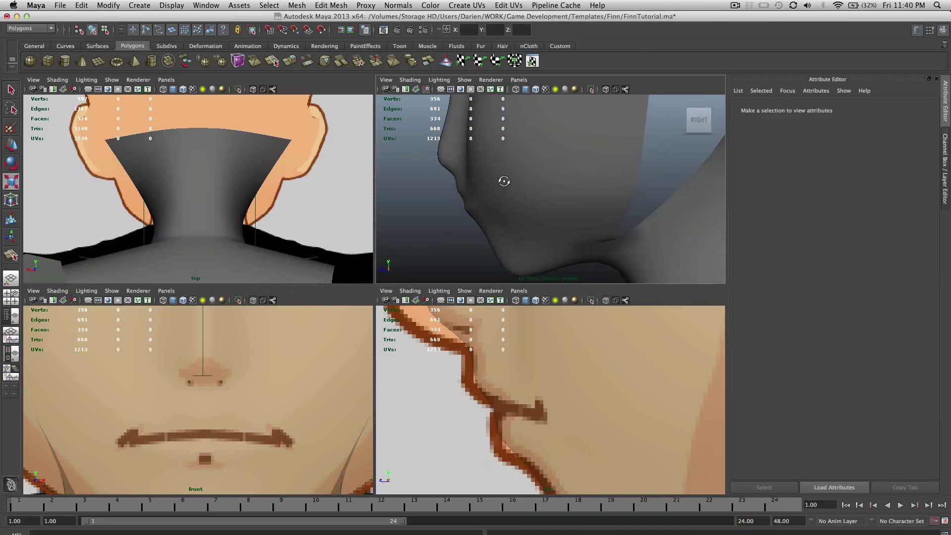
click(531, 352)
key(f)
key(1)
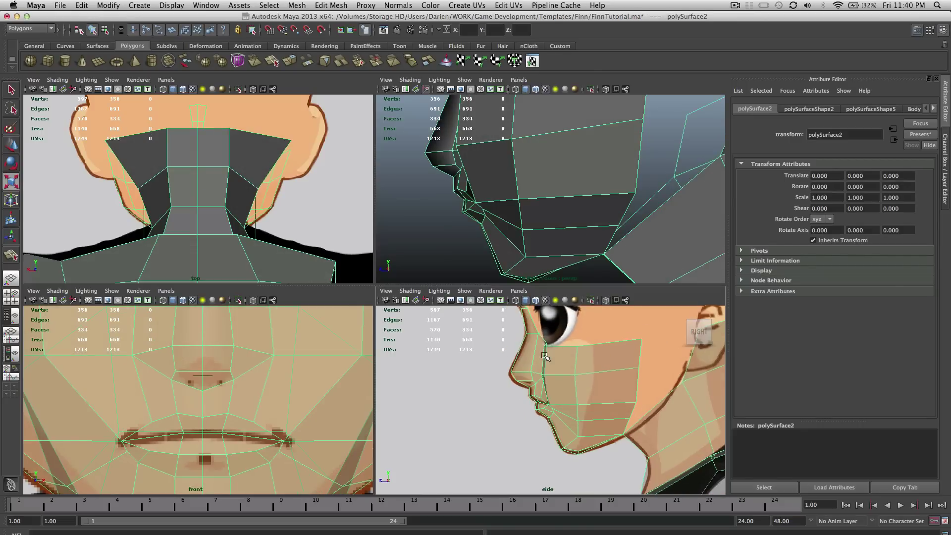
Move the pair of mouth-corner vertices slightly back in the side view.
scroll(545, 356, up, 3)
scroll(572, 213, down, 4)
alt+drag(562, 214, 517, 189)
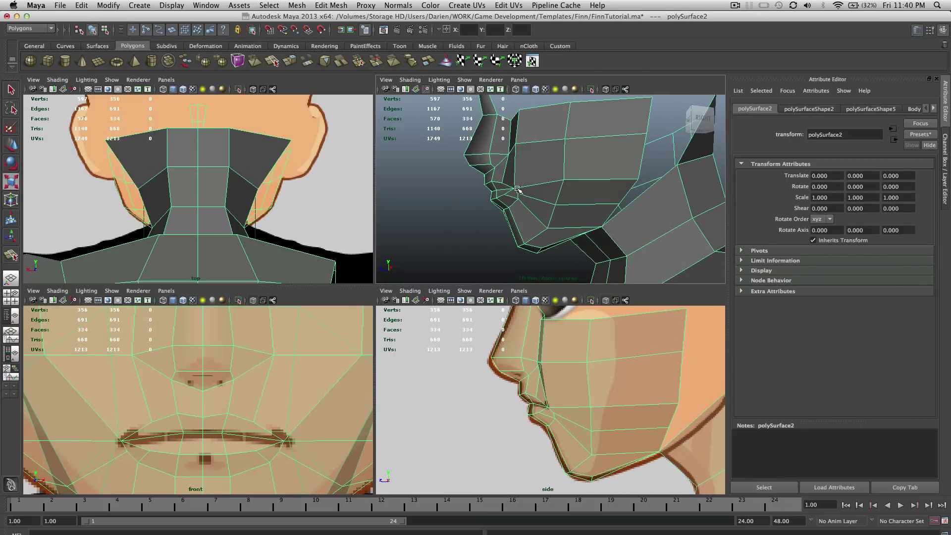
right_drag(562, 420, 551, 407)
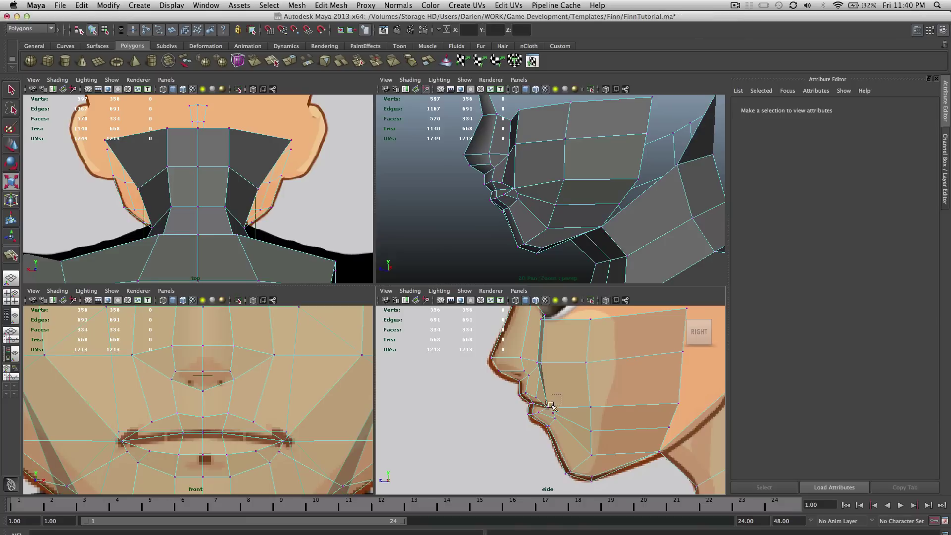
drag(547, 412, 547, 412)
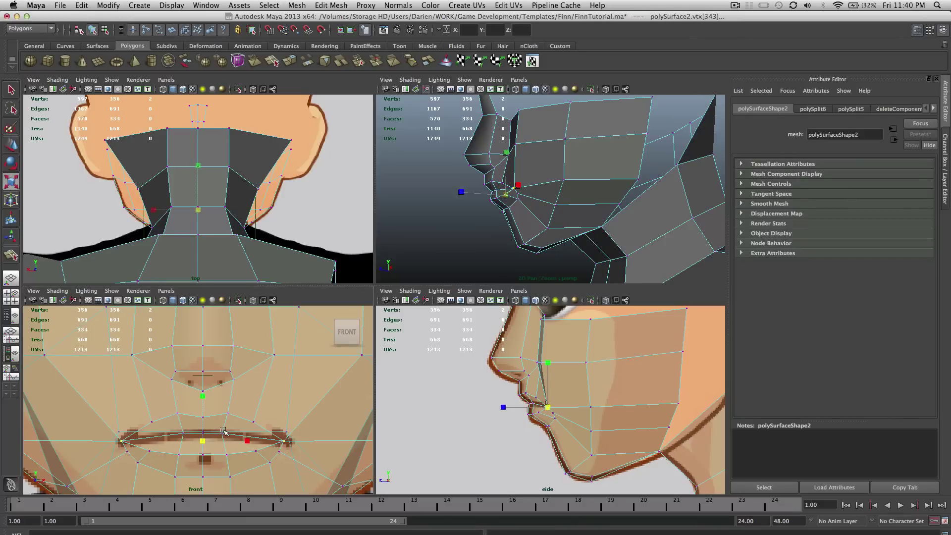
key(w)
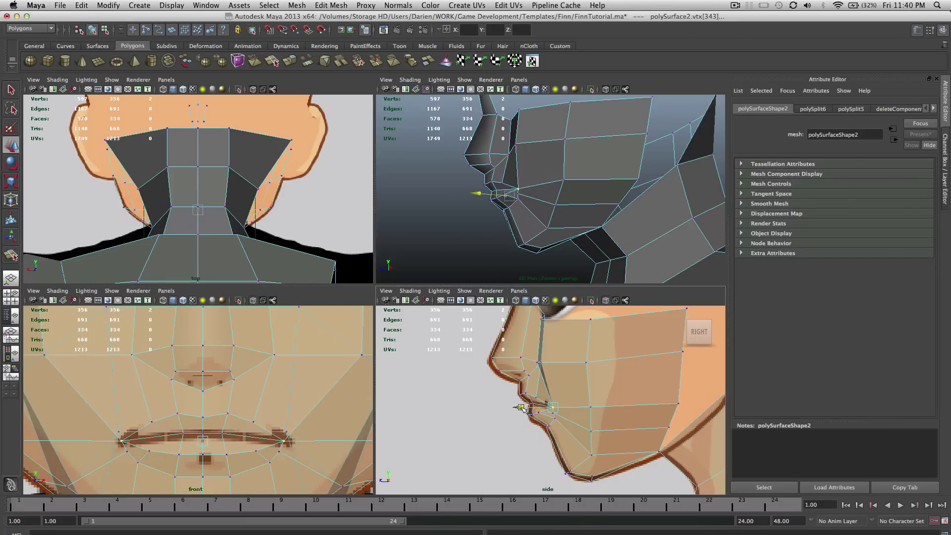
alt+drag(620, 188, 654, 168)
Move the pair of front cheek vertices at nose level slightly back in the side view and return to object selection.
drag(529, 365, 539, 350)
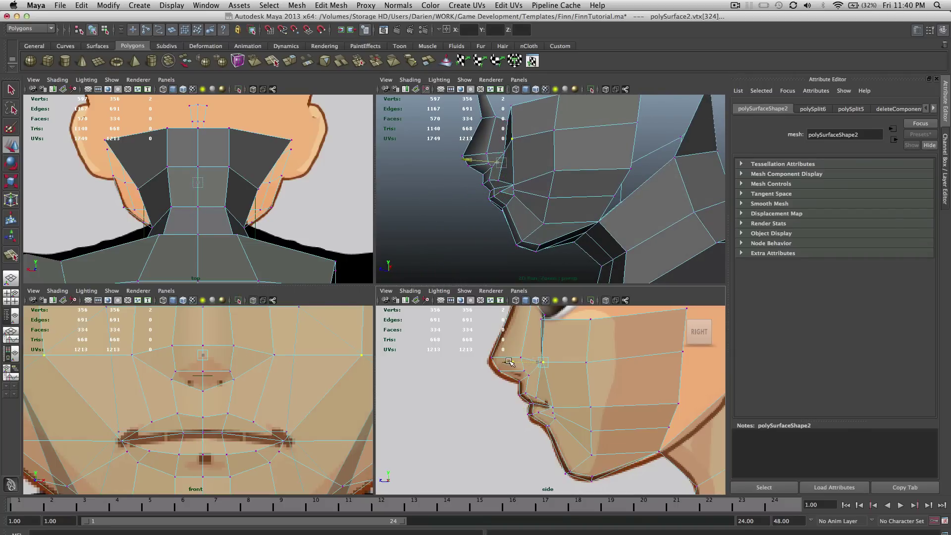
alt+drag(509, 219, 611, 115)
right_drag(617, 174, 644, 159)
alt+drag(619, 198, 575, 201)
click(570, 202)
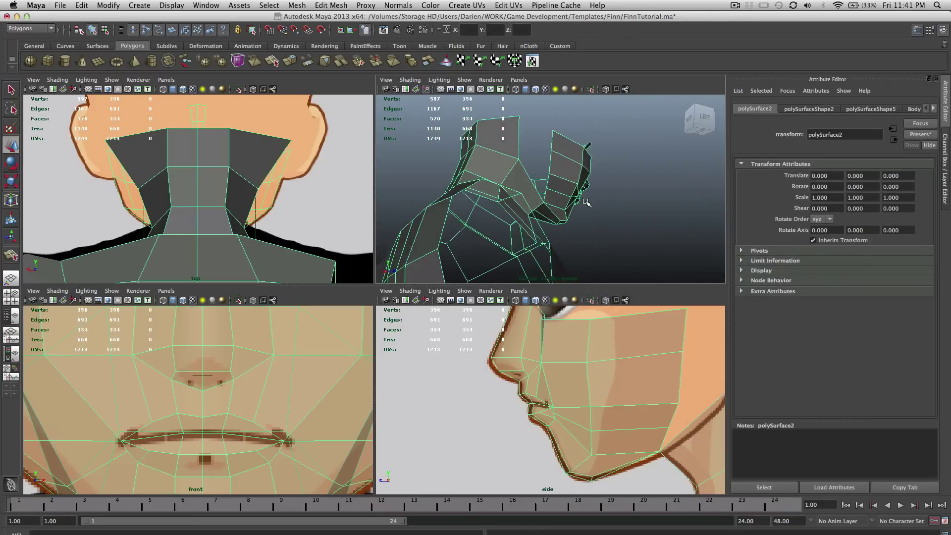
Examine the open head mesh and frame the whole head against the back, front and side reference images.
scroll(511, 176, up, 5)
alt+drag(510, 177, 547, 201)
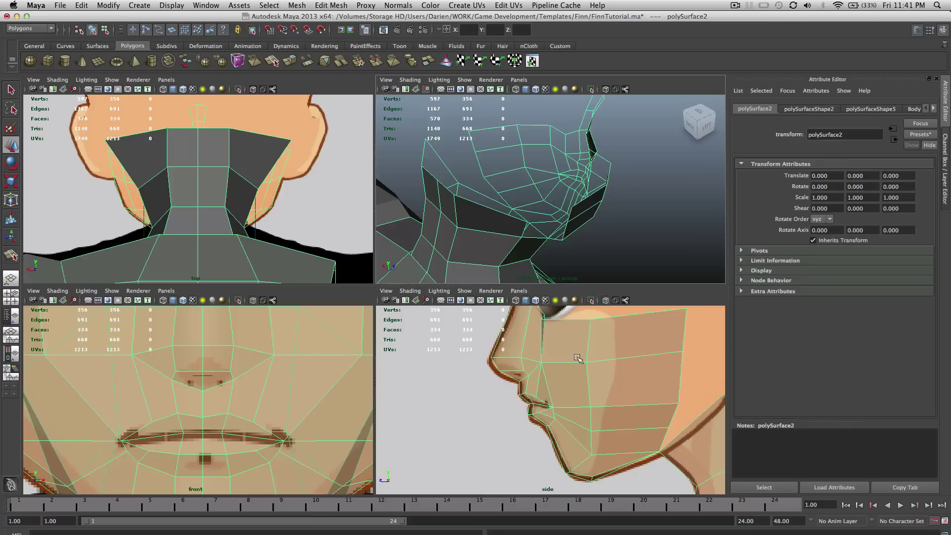
scroll(578, 358, down, 5)
alt+middle_drag(578, 358, 562, 415)
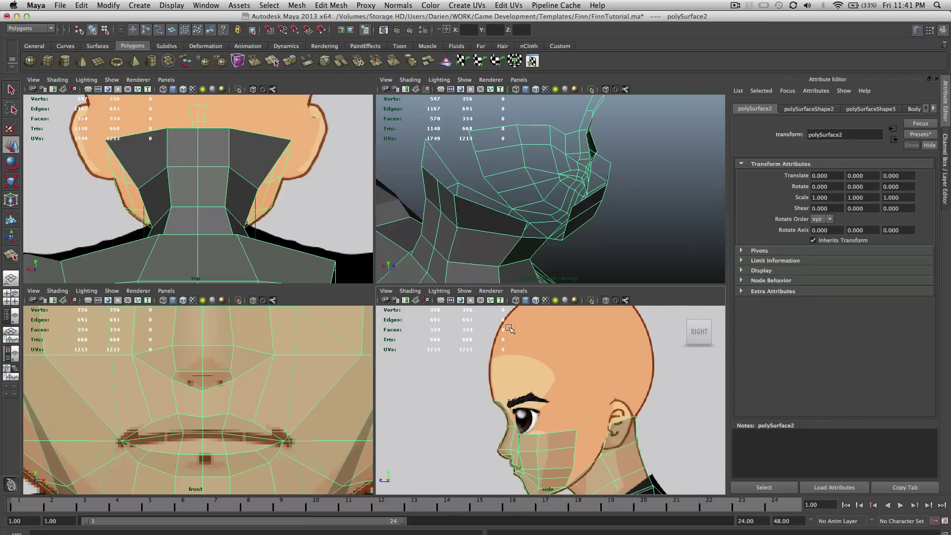
scroll(504, 375, down, 2)
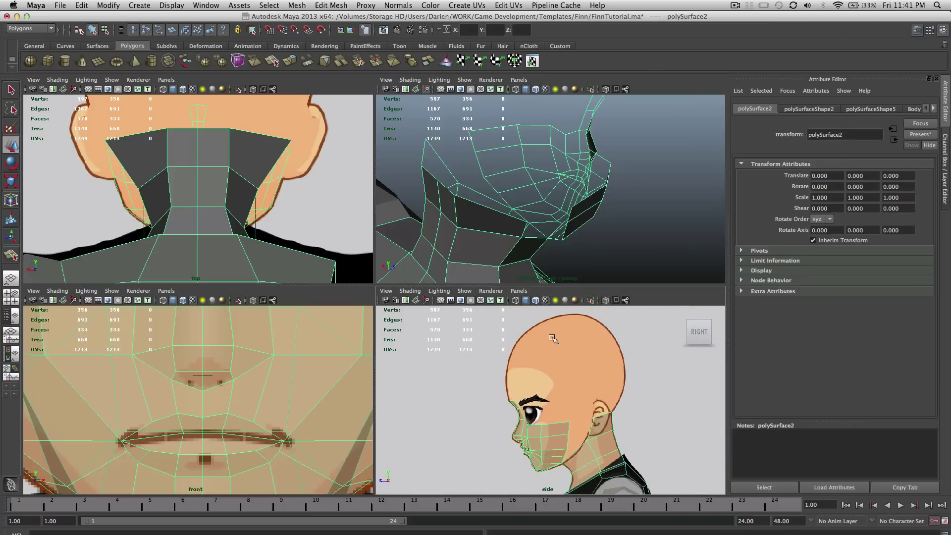
scroll(349, 166, down, 6)
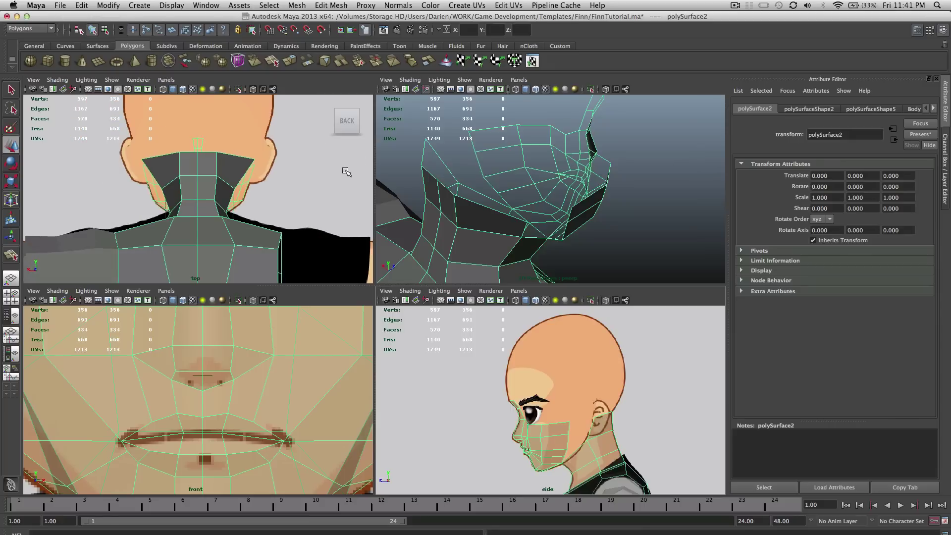
scroll(296, 345, down, 7)
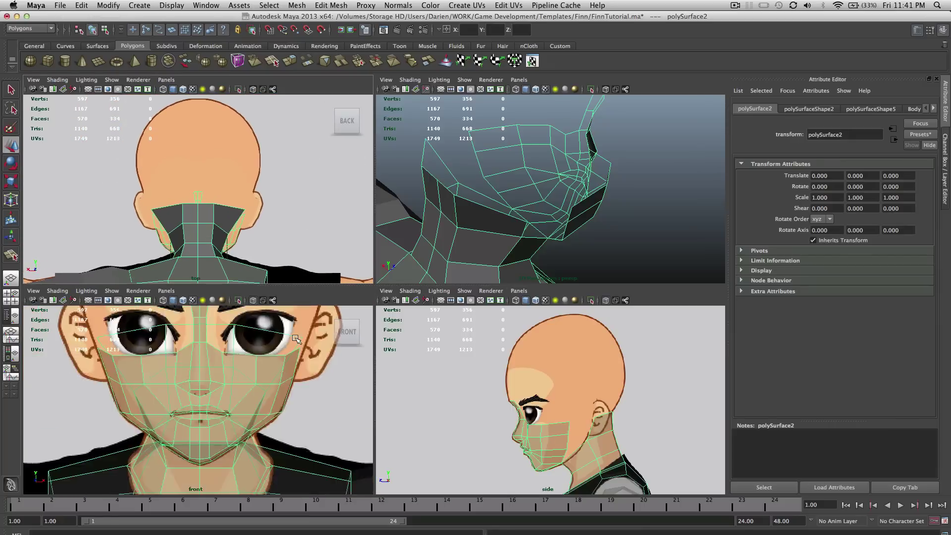
scroll(272, 378, up, 4)
scroll(272, 377, down, 2)
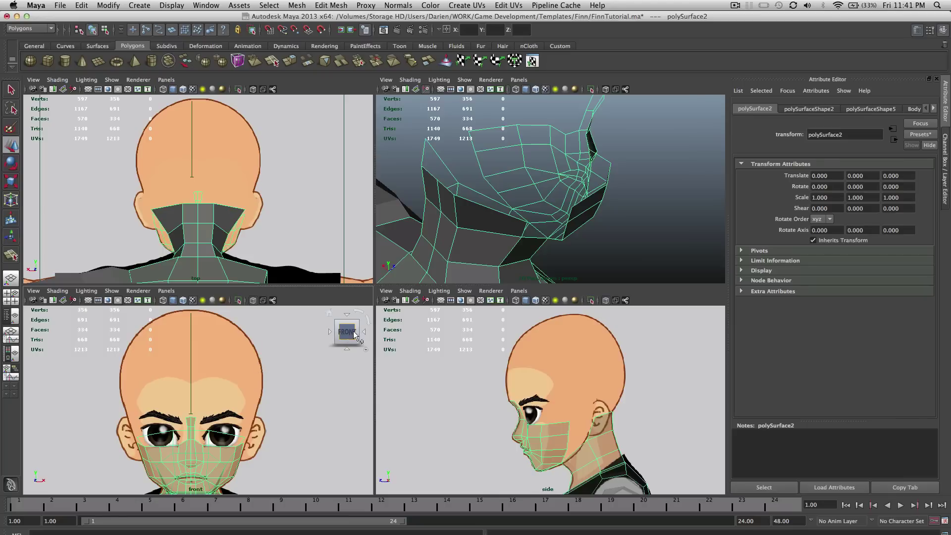
scroll(578, 391, up, 5)
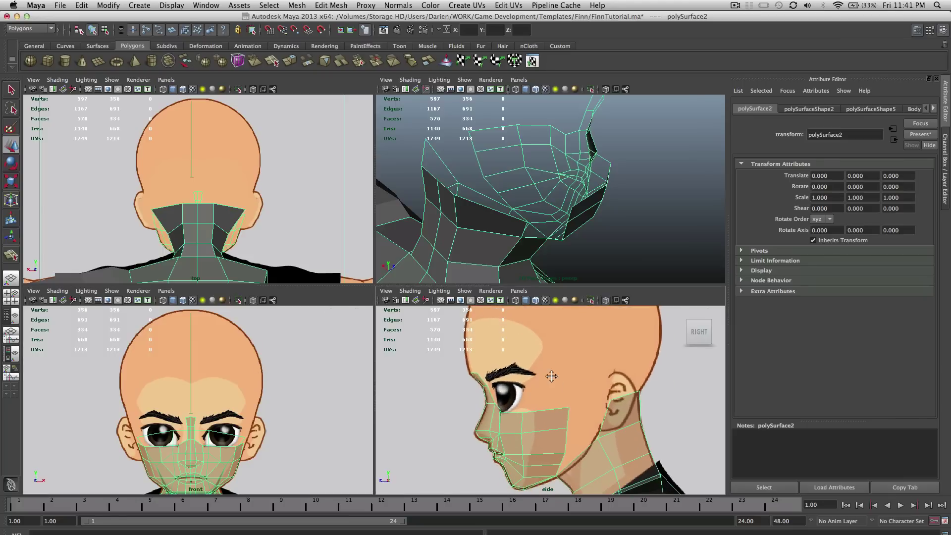
Append a polygon bridging the rear jaw edge and the upper neck edge on the character's right.
alt+drag(499, 216, 481, 193)
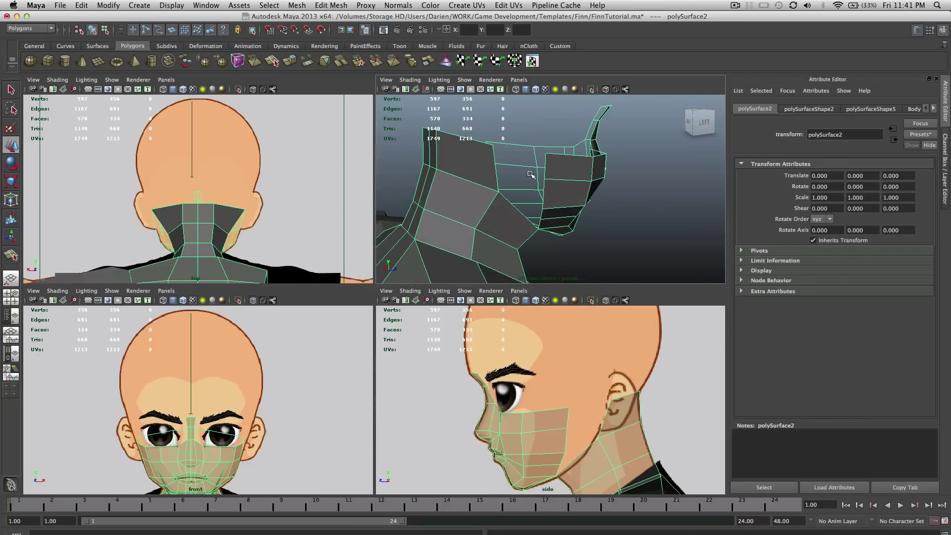
mouse_move(530, 173)
alt+mouse_down()
mouse_move(520, 185)
mouse_move(513, 173)
alt+mouse_up()
click(328, 4)
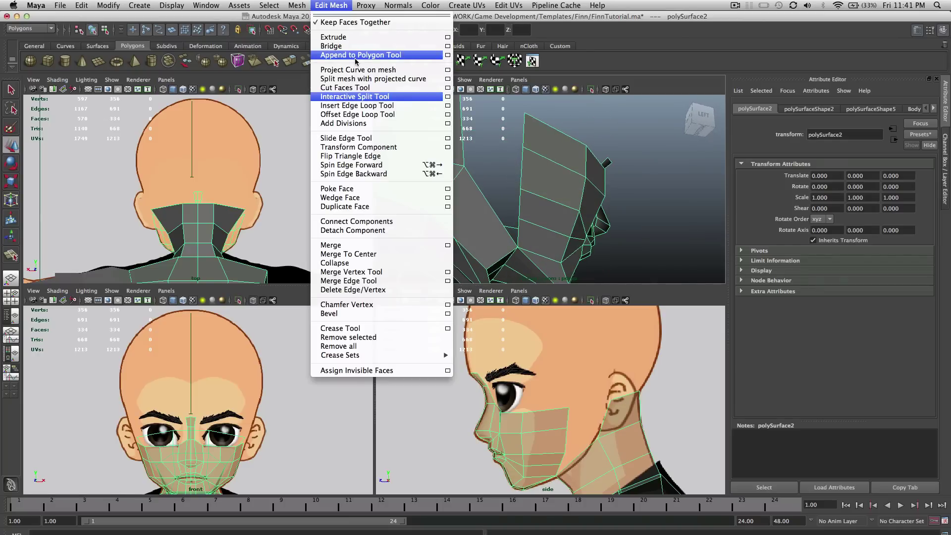
click(355, 96)
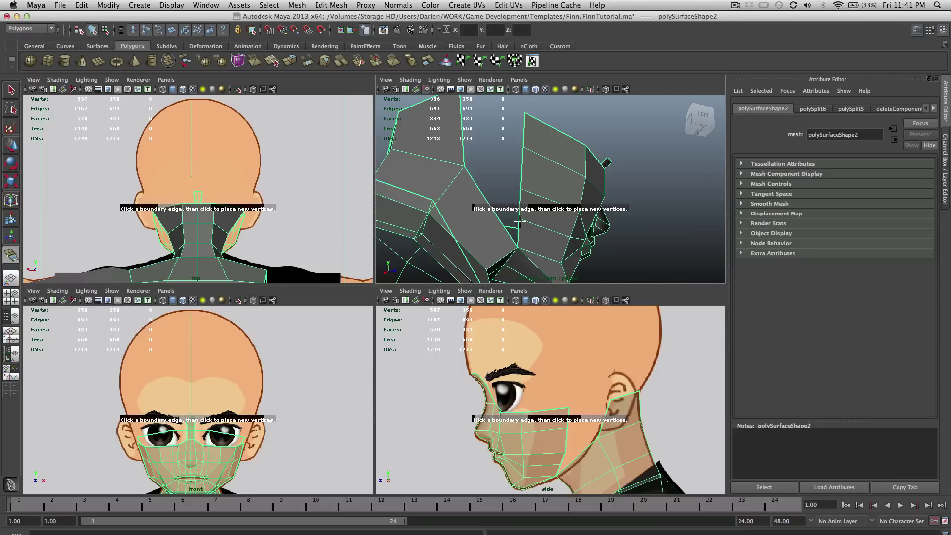
click(520, 207)
click(489, 202)
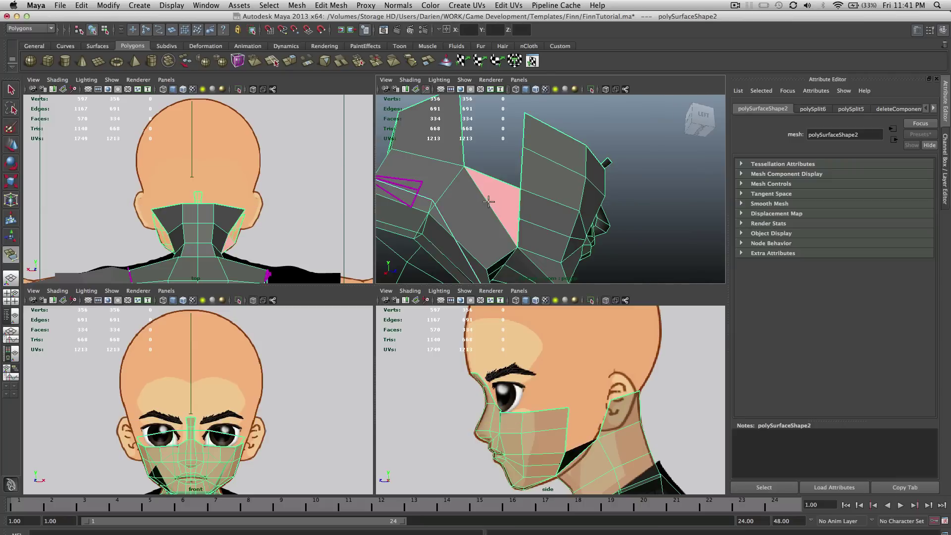
key(Return)
Append a polygon bridging the rear jaw edge and the upper neck edge on the character's left.
alt+drag(496, 196, 444, 167)
click(322, 6)
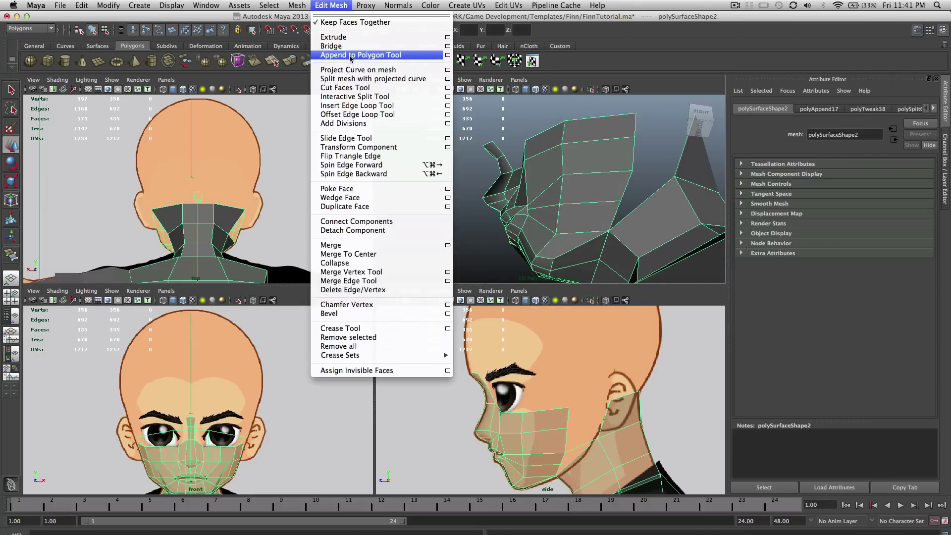
click(353, 61)
click(629, 188)
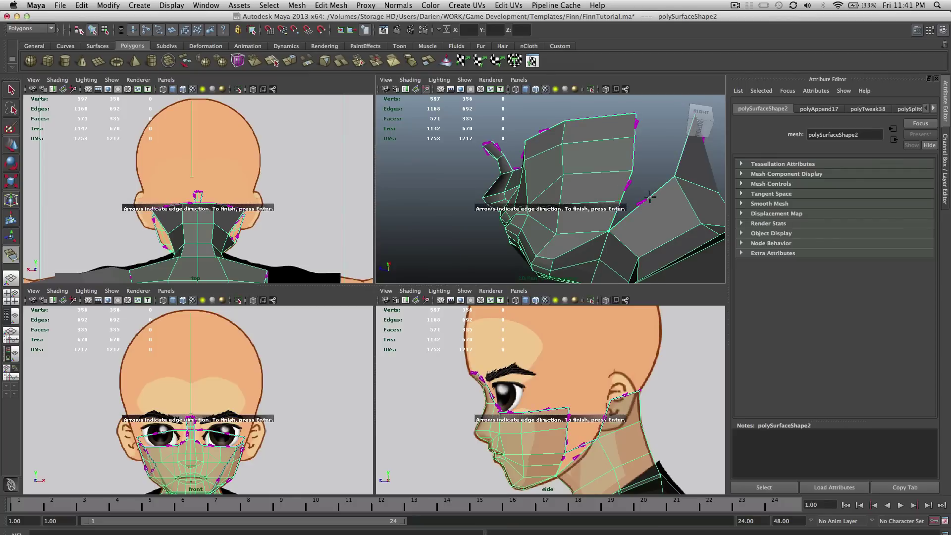
click(650, 198)
key(Return)
Move the pair of rear jaw vertices just above the jaw corner forward toward the face in the side view.
scroll(564, 481, up, 2)
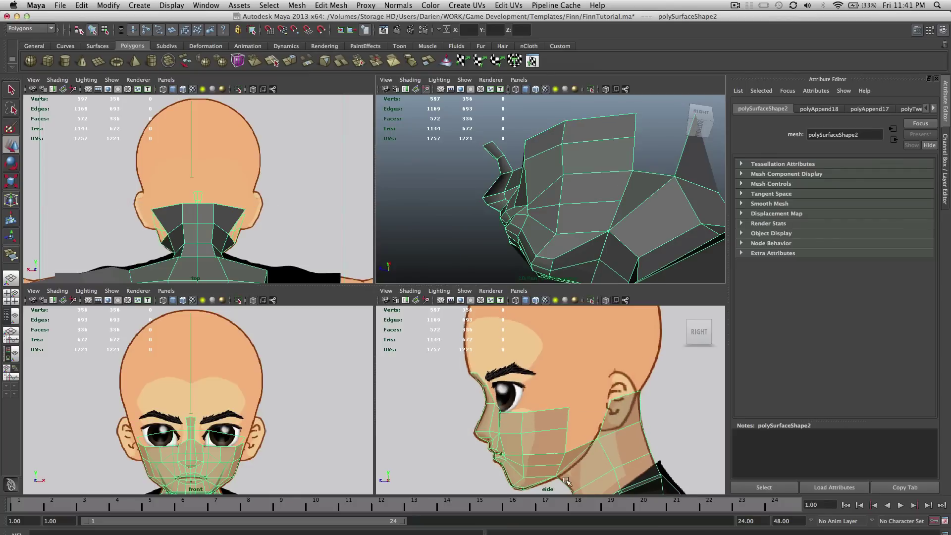
alt+middle_drag(562, 481, 547, 425)
scroll(547, 424, up, 5)
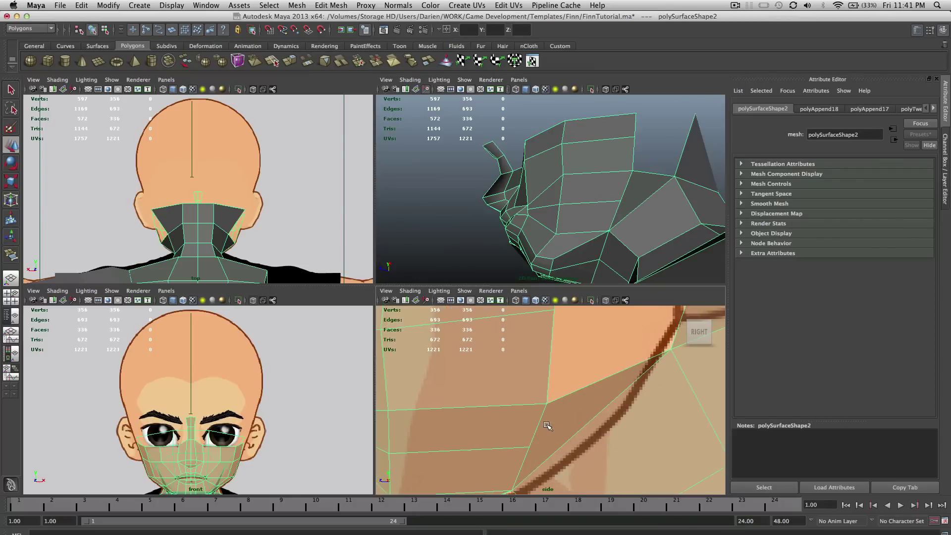
right_drag(543, 440, 519, 430)
click(523, 452)
drag(513, 452, 492, 445)
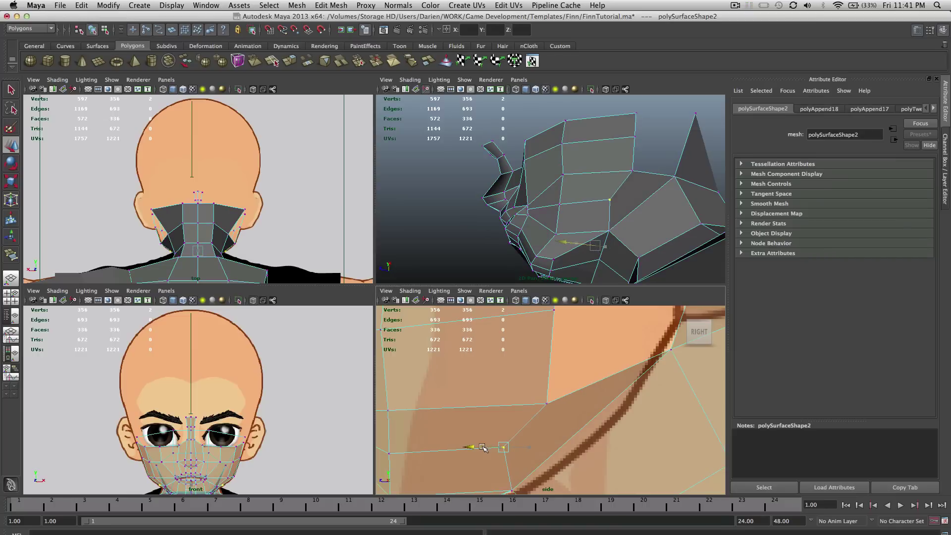
Nudge the selected pair of rear jaw vertices slightly down in the front view to fit the jaw outline.
alt+drag(608, 210, 700, 229)
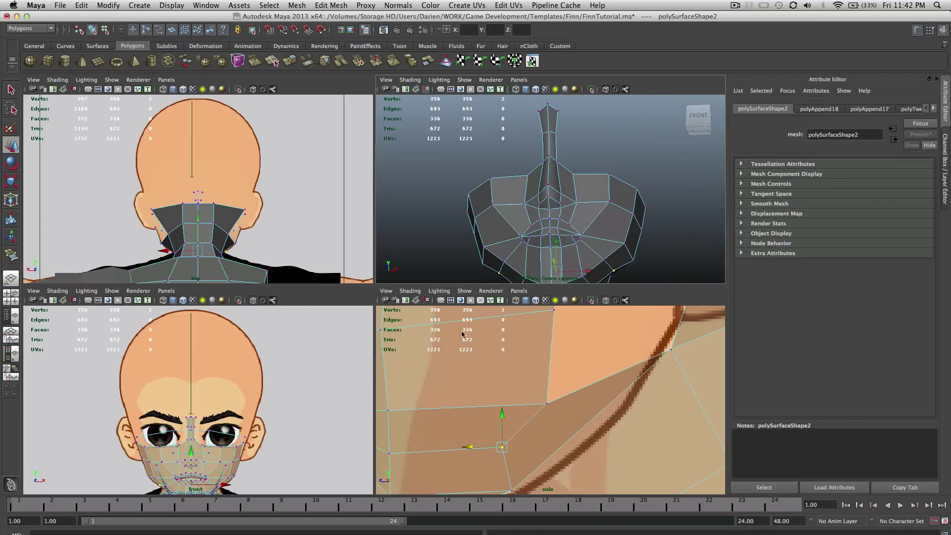
key(f)
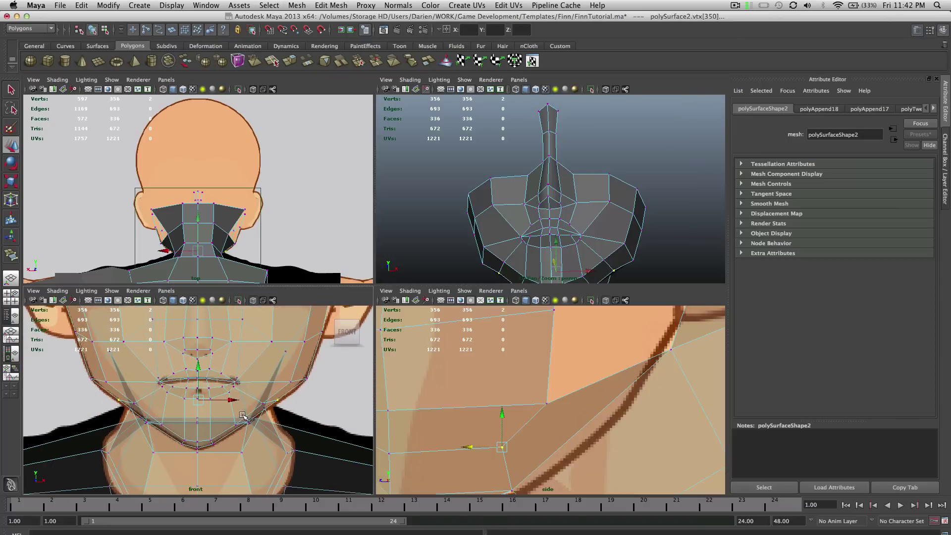
click(198, 399)
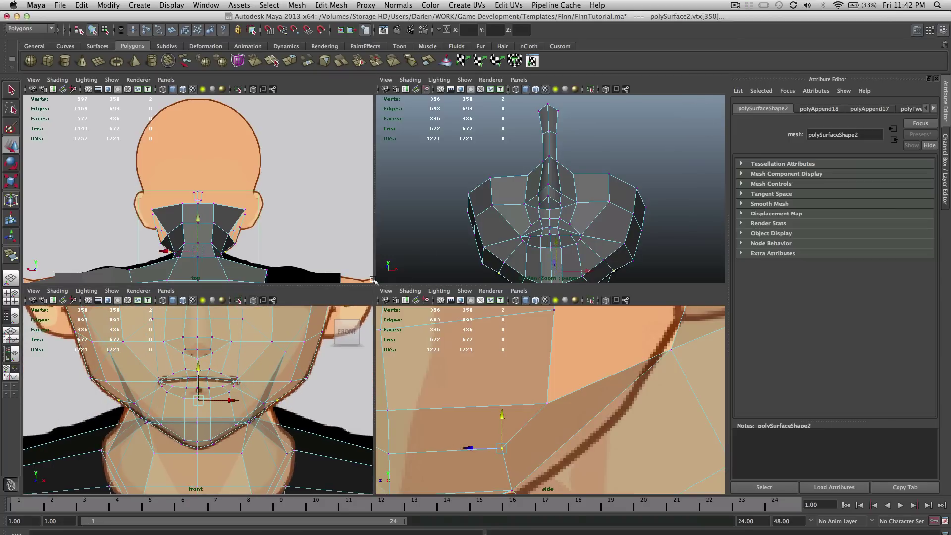
Preview the head mesh smoothed and examine it from the side, ending in the unsmoothed display.
scroll(544, 373, down, 3)
alt+drag(619, 248, 644, 223)
scroll(589, 240, down, 1)
key(3)
right_drag(646, 222, 699, 213)
click(714, 226)
alt+drag(715, 229, 697, 242)
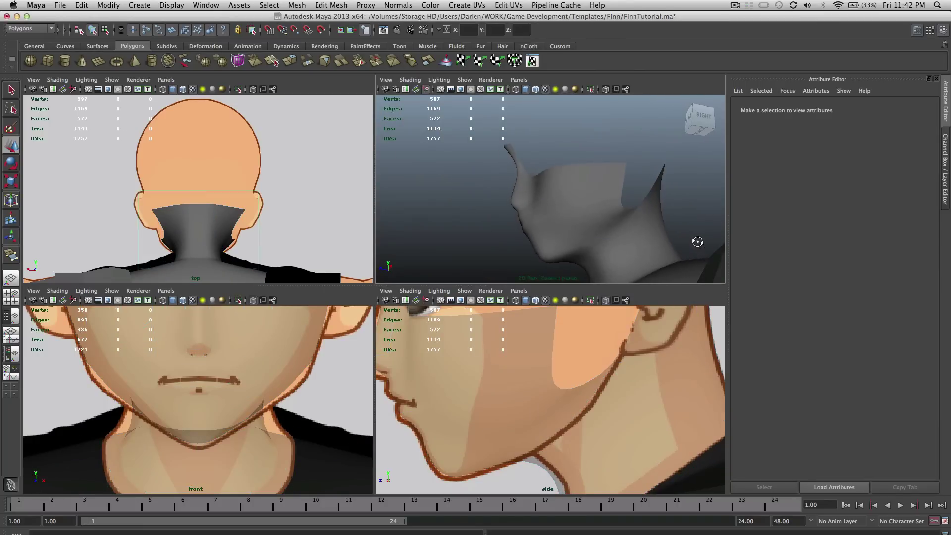
click(649, 243)
key(1)
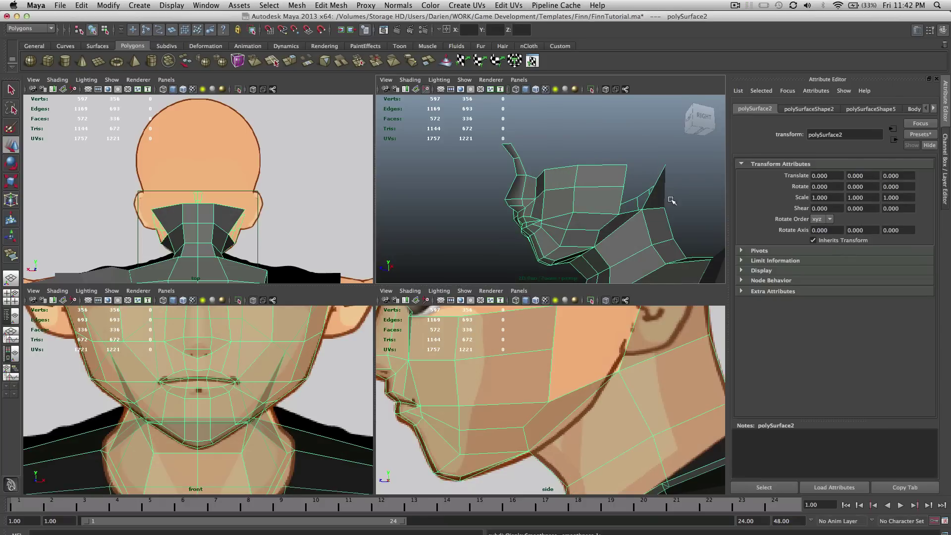
Extrude the rear top cheek edges on both sides of the face upward to about eye height in the side view.
alt+drag(639, 233, 622, 223)
scroll(598, 376, down, 10)
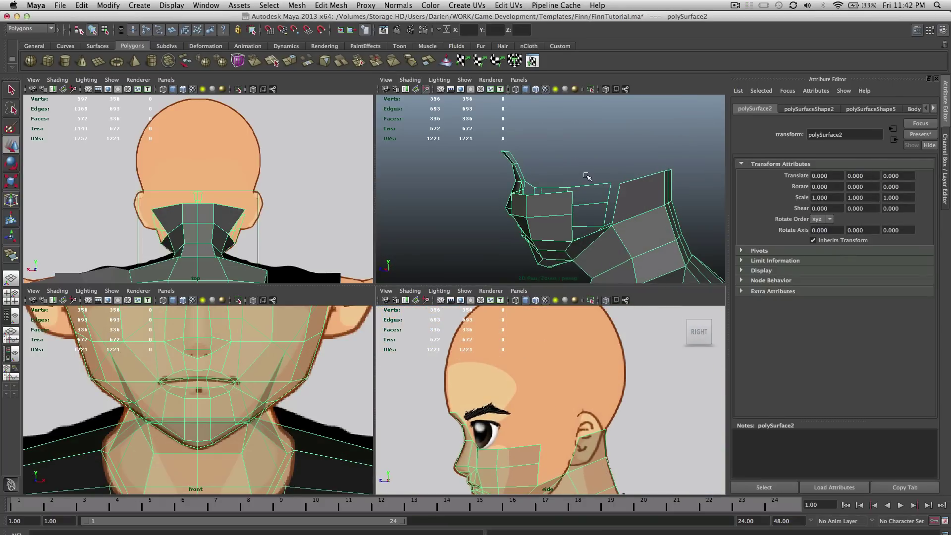
alt+drag(587, 176, 692, 175)
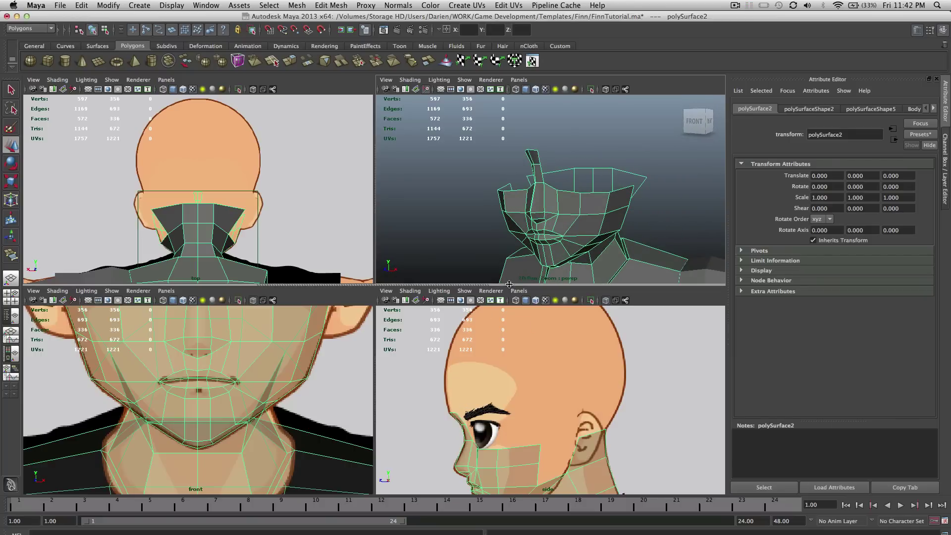
right_drag(528, 421, 526, 452)
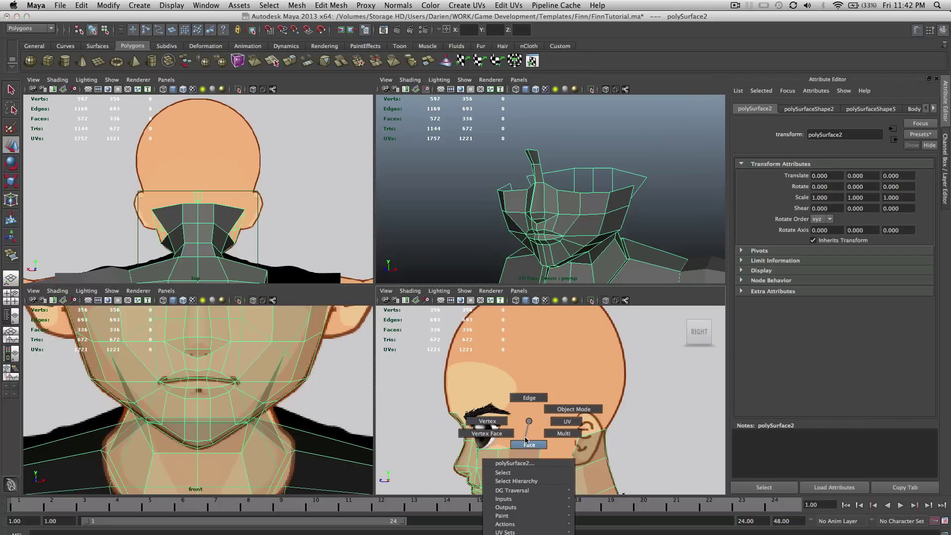
right_drag(527, 438, 526, 444)
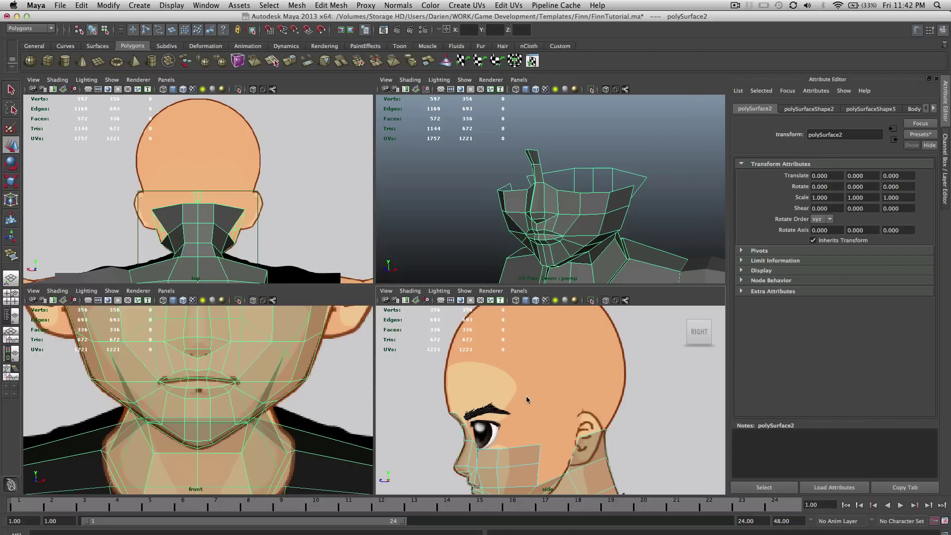
click(519, 432)
alt+drag(585, 176, 512, 165)
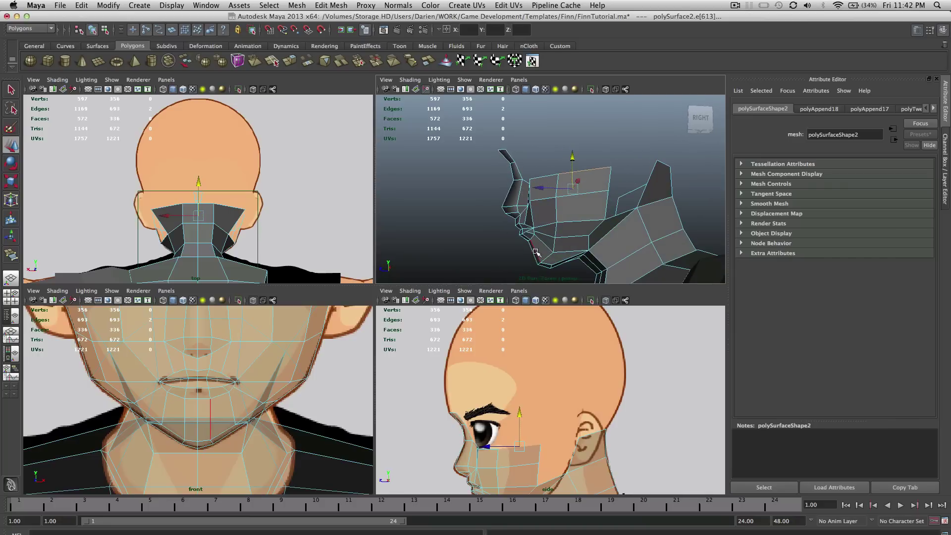
click(331, 5)
click(337, 37)
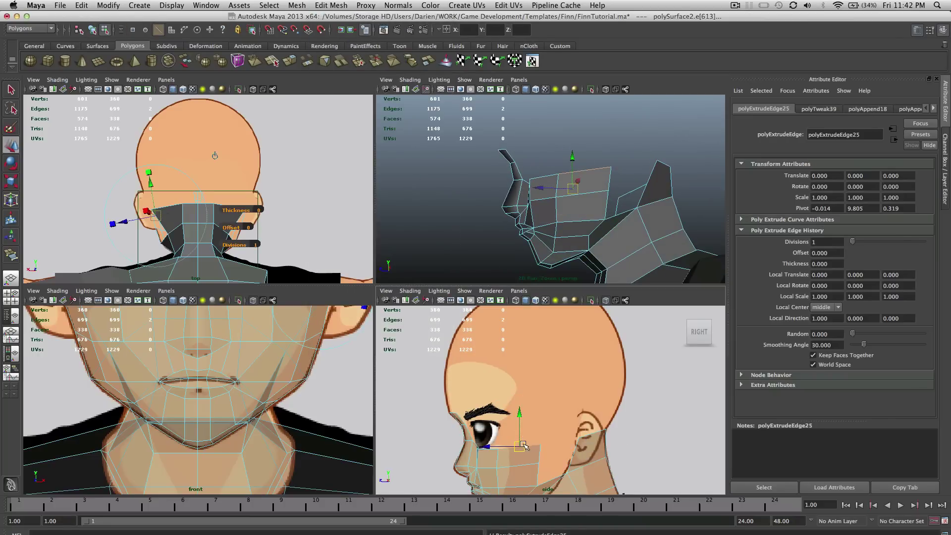
drag(525, 446, 524, 427)
mouse_move(582, 171)
alt+mouse_down()
mouse_move(623, 170)
mouse_move(587, 176)
alt+mouse_up()
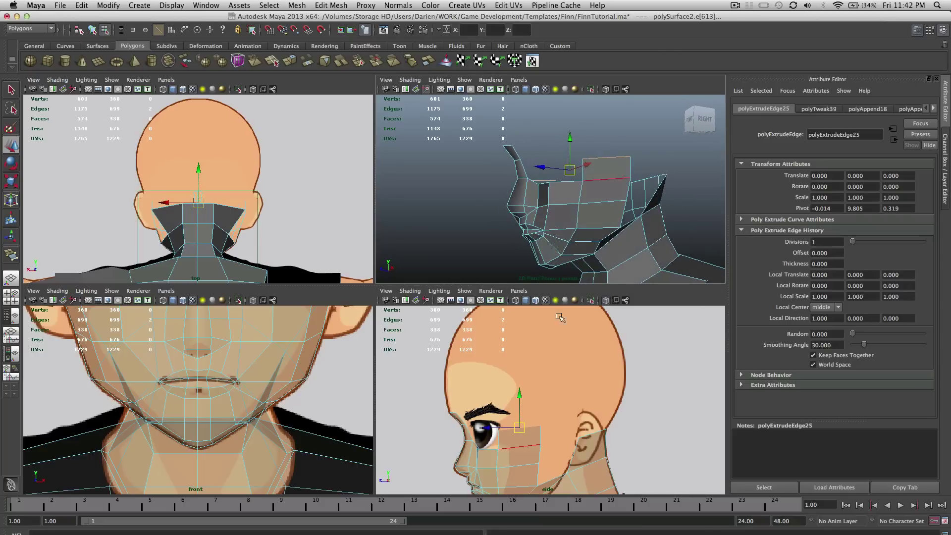
drag(519, 427, 521, 422)
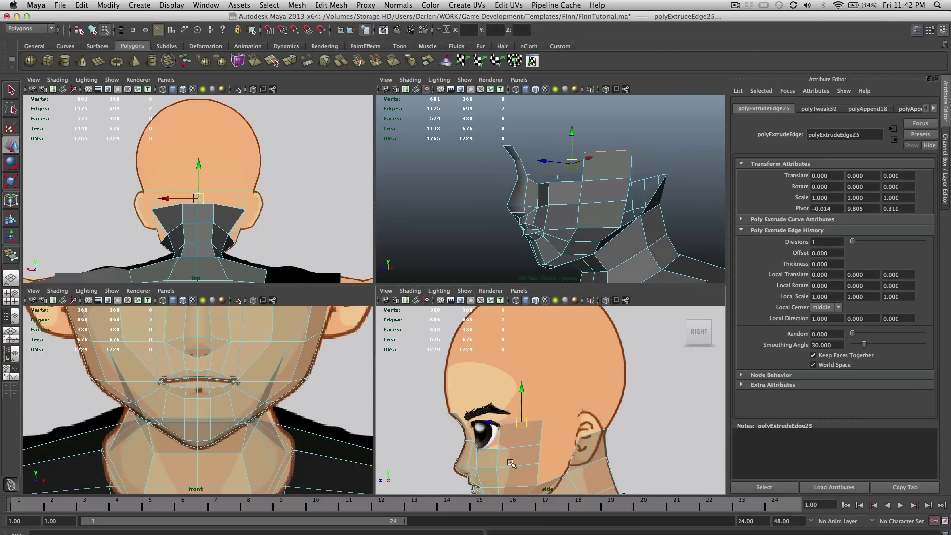
Scale the extruded cheek edges slightly inward along the horizontal axis to follow the face outline in the front view.
scroll(510, 464, up, 3)
alt+middle_drag(317, 306, 315, 415)
key(r)
drag(243, 349, 240, 354)
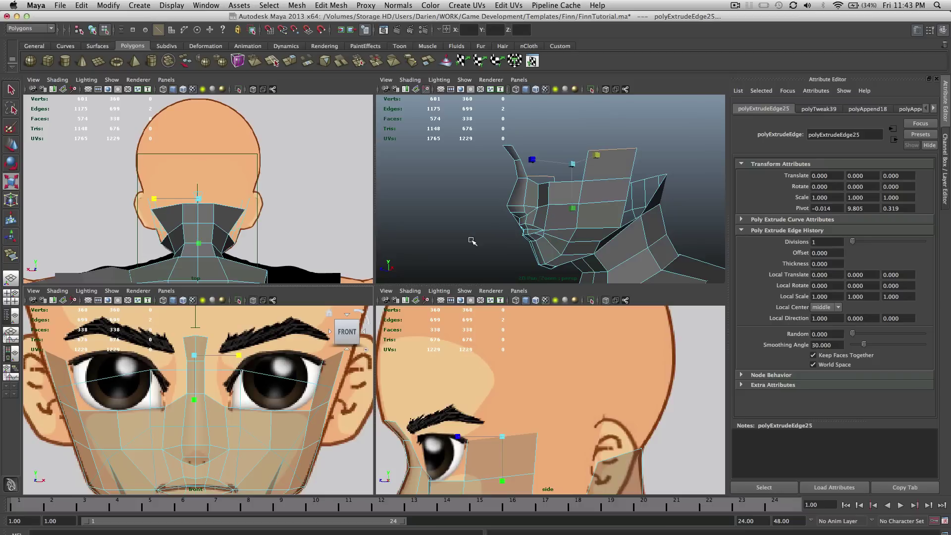
Scale the upper rear vertex pair of the new side strips slightly inward and shift it a little toward the face.
click(529, 441)
right_drag(507, 435, 544, 430)
drag(522, 447, 523, 448)
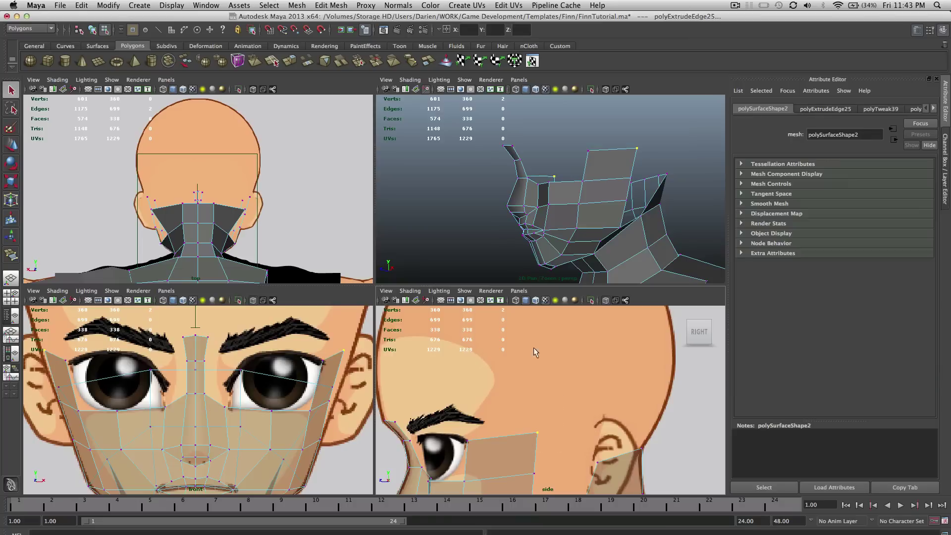
key(r)
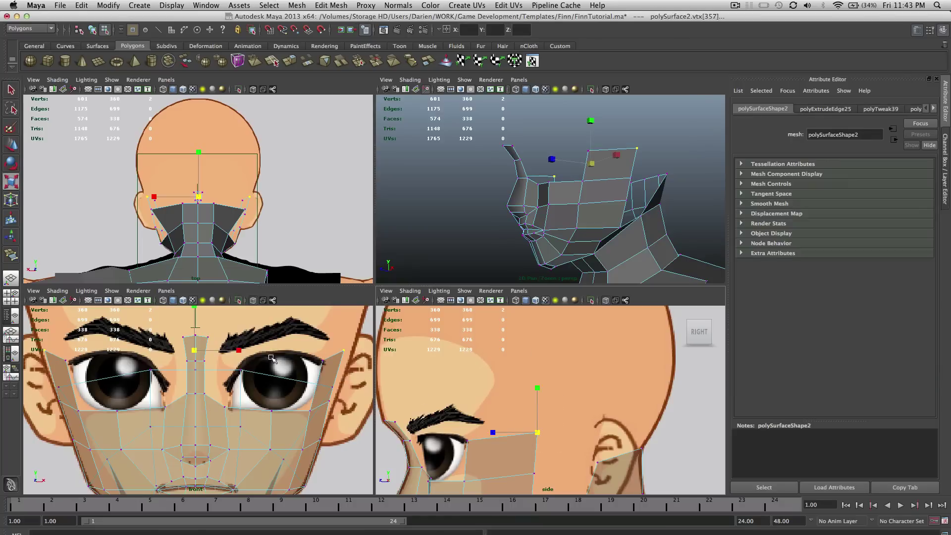
click(238, 350)
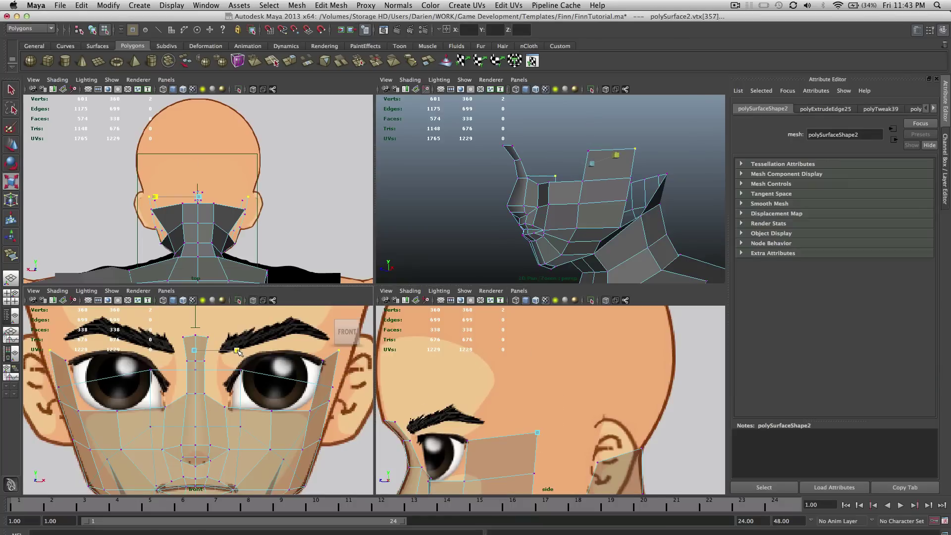
drag(238, 350, 239, 350)
alt+middle_drag(324, 364, 324, 392)
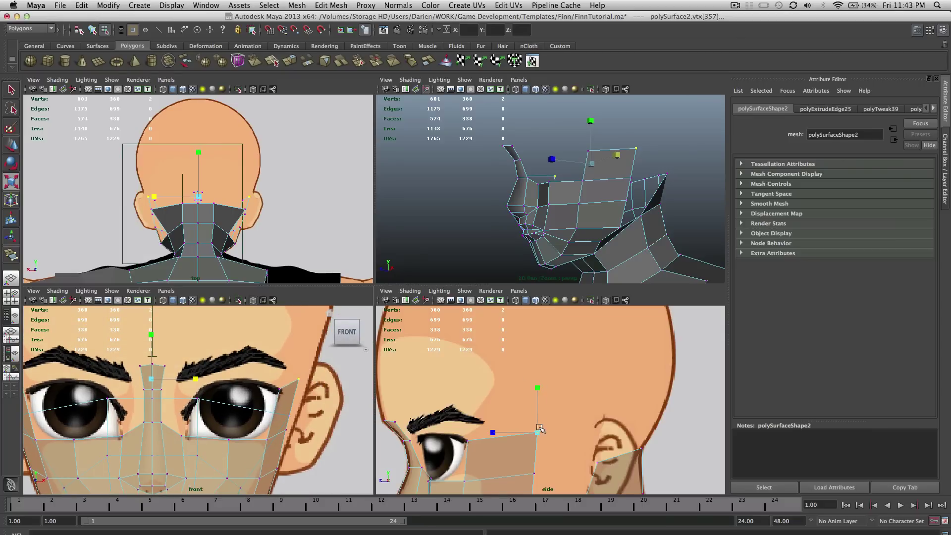
drag(534, 432, 527, 432)
scroll(565, 425, down, 3)
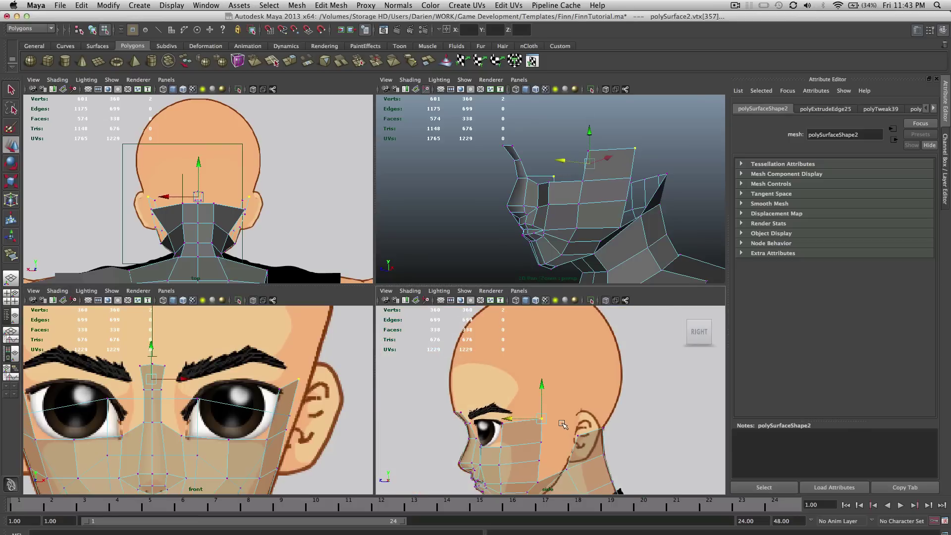
alt+drag(624, 198, 607, 177)
key(q)
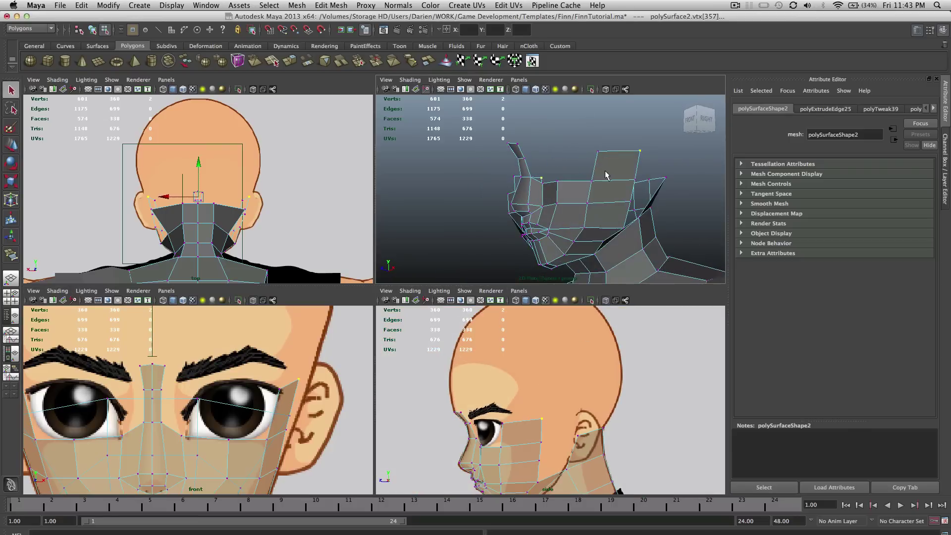
Extrude the top edges of both side strips up to just above the brow, widen them slightly and shift them backward.
mouse_move(515, 431)
right_down()
mouse_move(518, 399)
mouse_move(523, 438)
right_up()
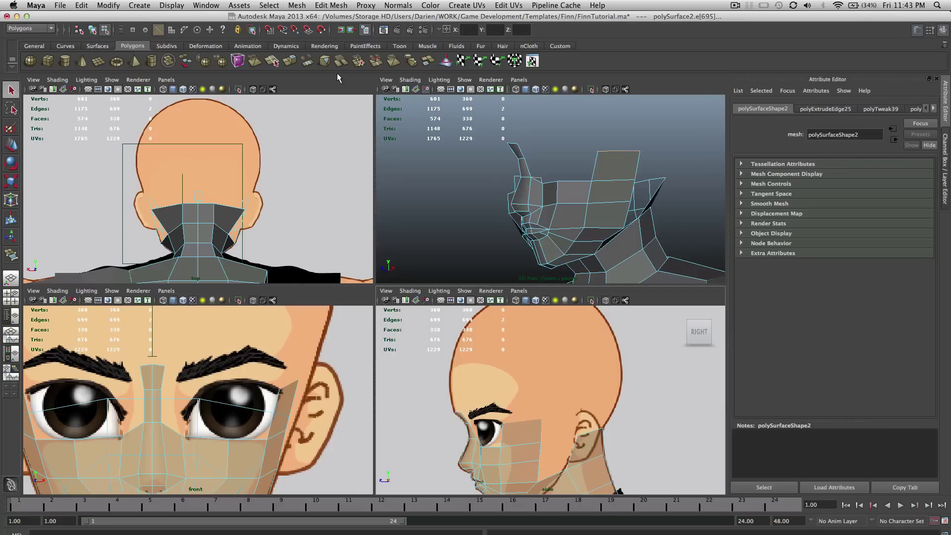
click(332, 5)
click(342, 38)
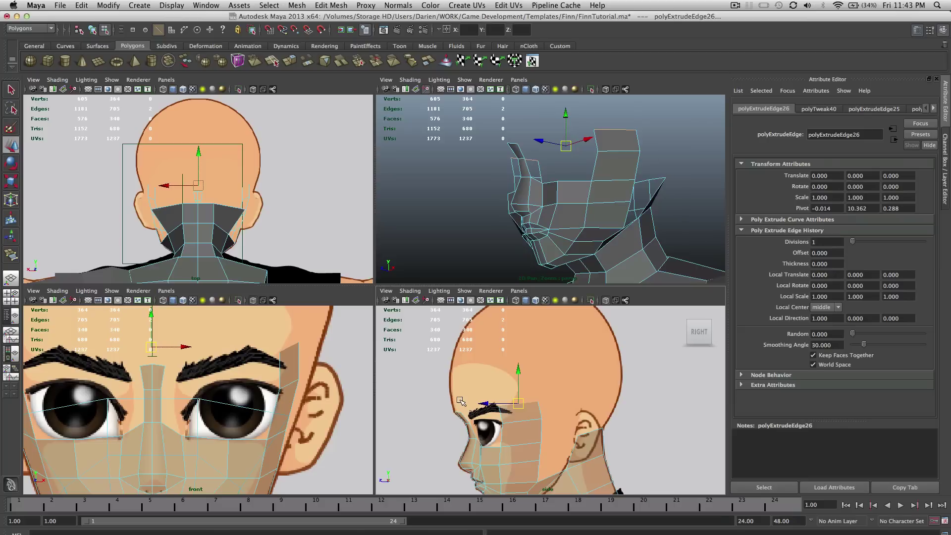
key(r)
drag(194, 347, 196, 346)
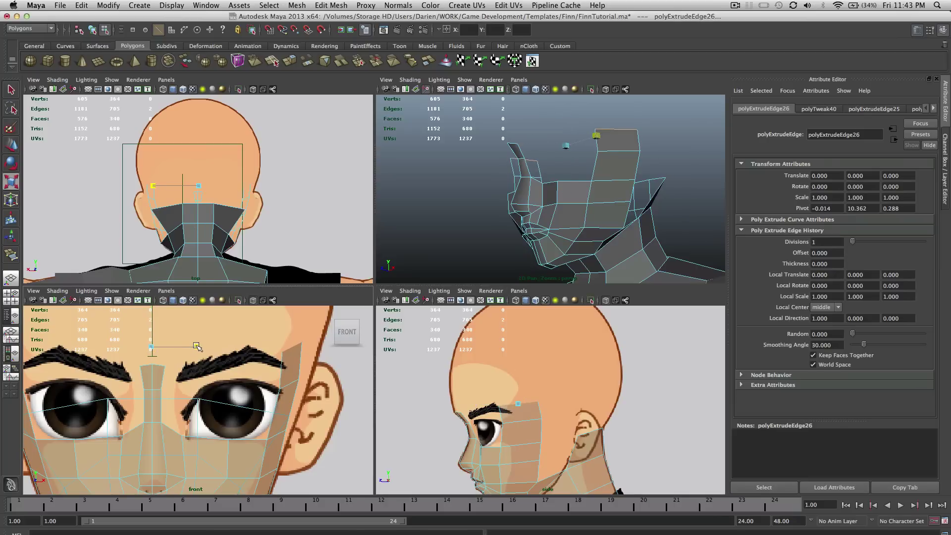
key(w)
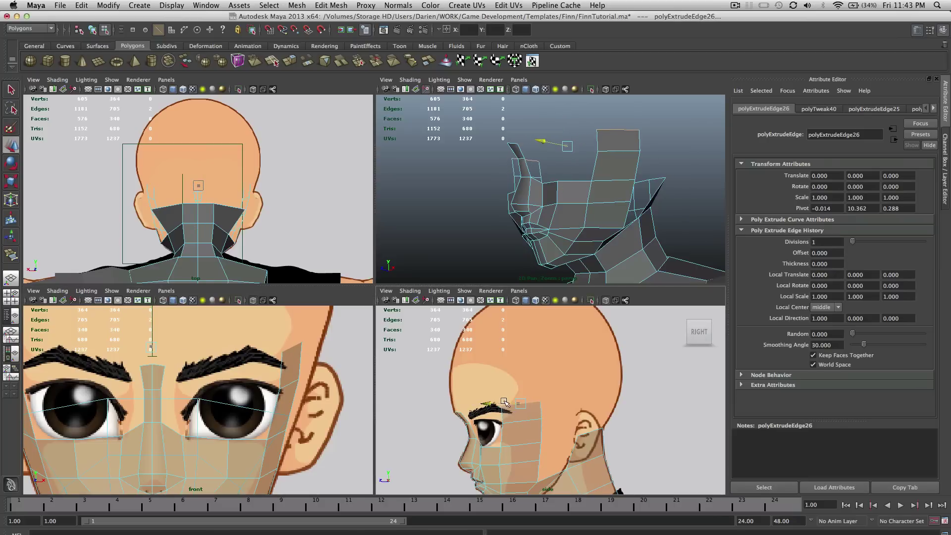
key(q)
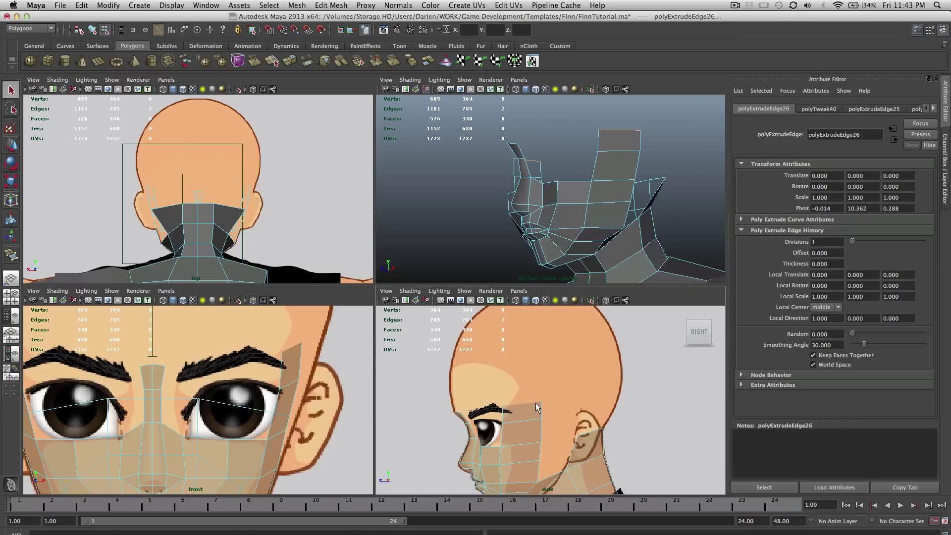
Append a polygon above the character's left eye, bridging the uppermost inner temple edge and the upper nose-bridge edge.
scroll(538, 408, up, 3)
mouse_move(616, 159)
alt+mouse_down()
mouse_move(664, 153)
mouse_move(629, 151)
alt+mouse_up()
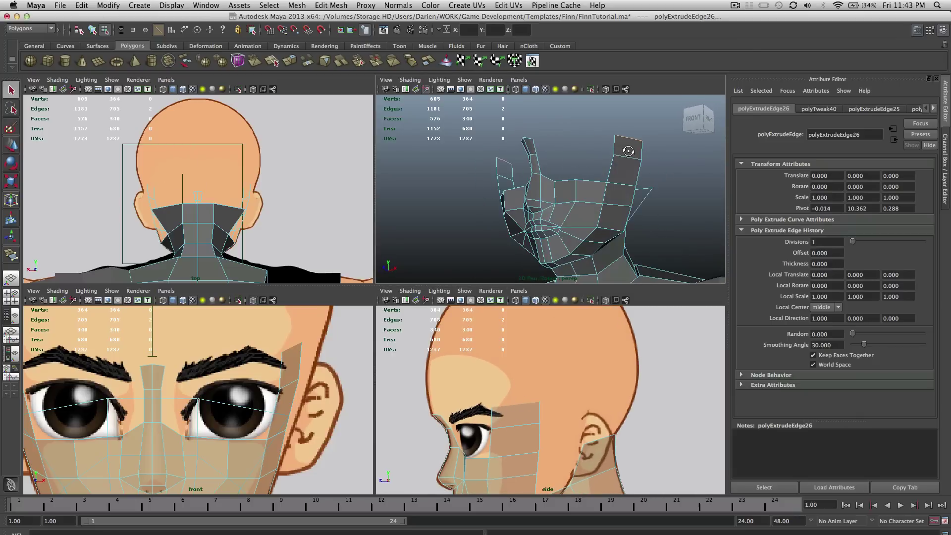
click(614, 162)
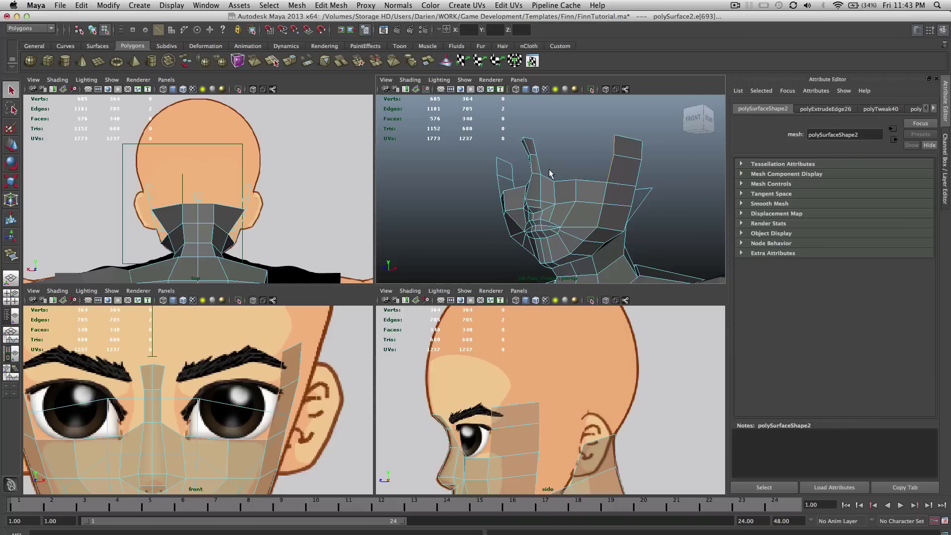
shift+click(536, 148)
alt+drag(622, 159, 565, 177)
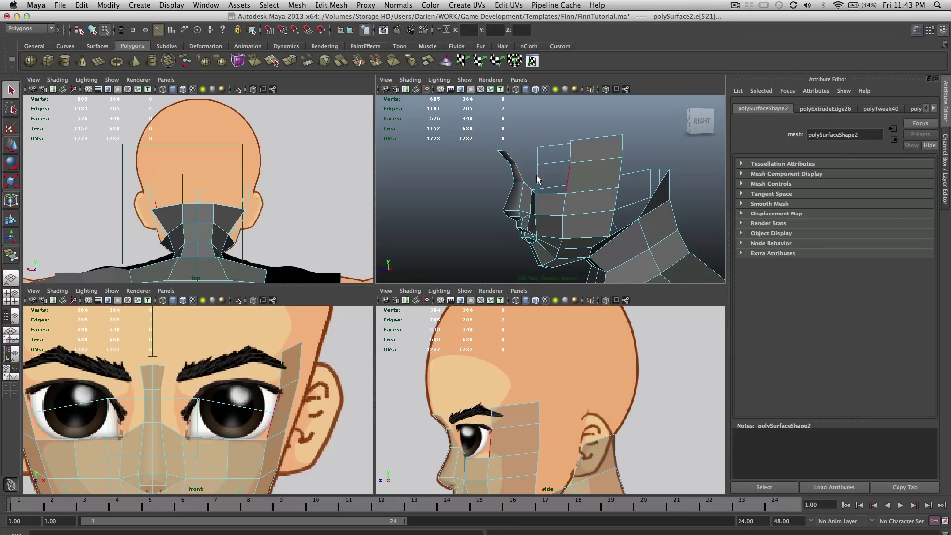
alt+drag(568, 182, 599, 179)
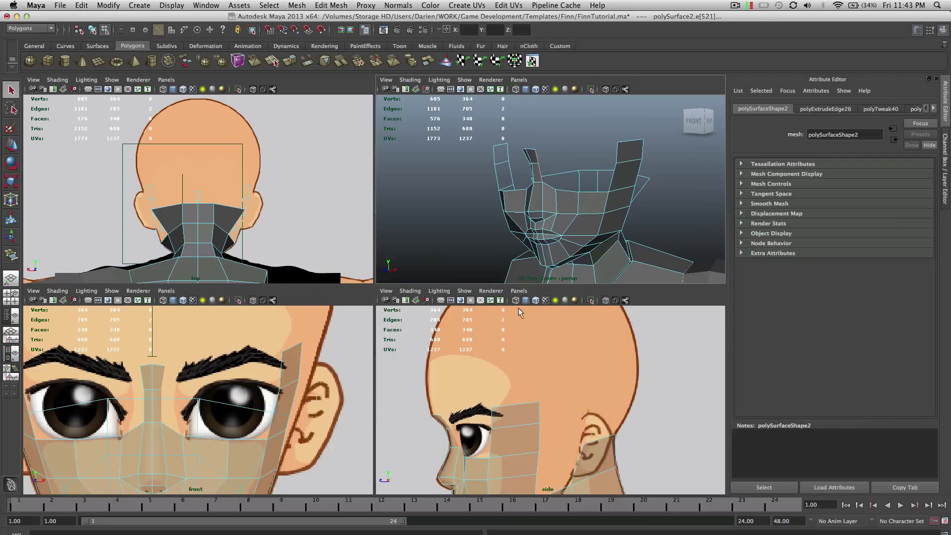
alt+drag(633, 160, 606, 159)
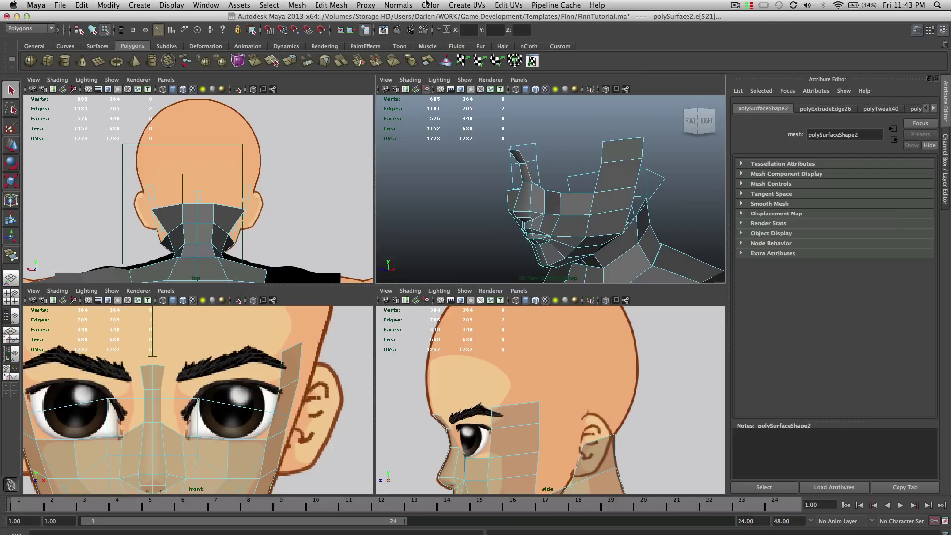
click(331, 5)
click(347, 53)
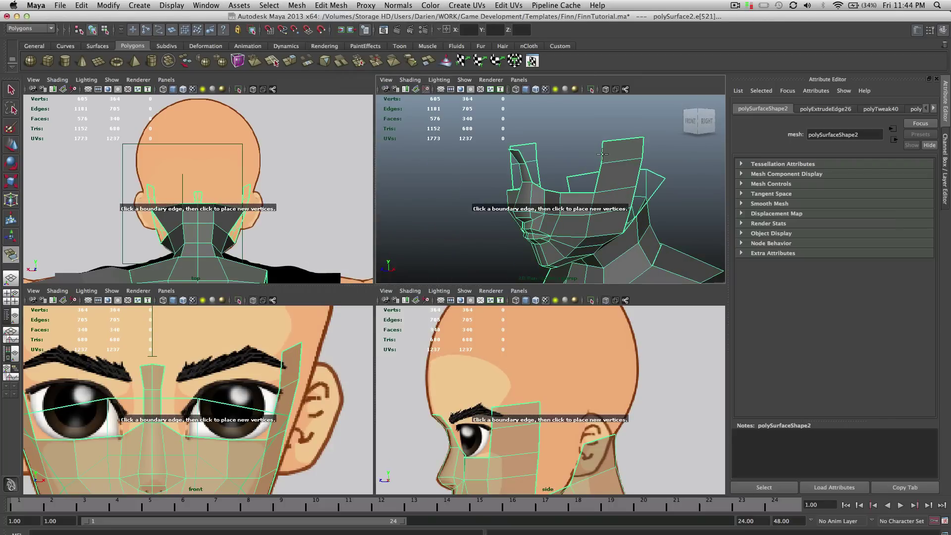
click(602, 154)
click(522, 156)
key(Return)
Append a polygon above the character's right eye, bridging the uppermost inner temple edge and the upper nose-bridge edge.
alt+drag(523, 157, 585, 155)
click(342, 5)
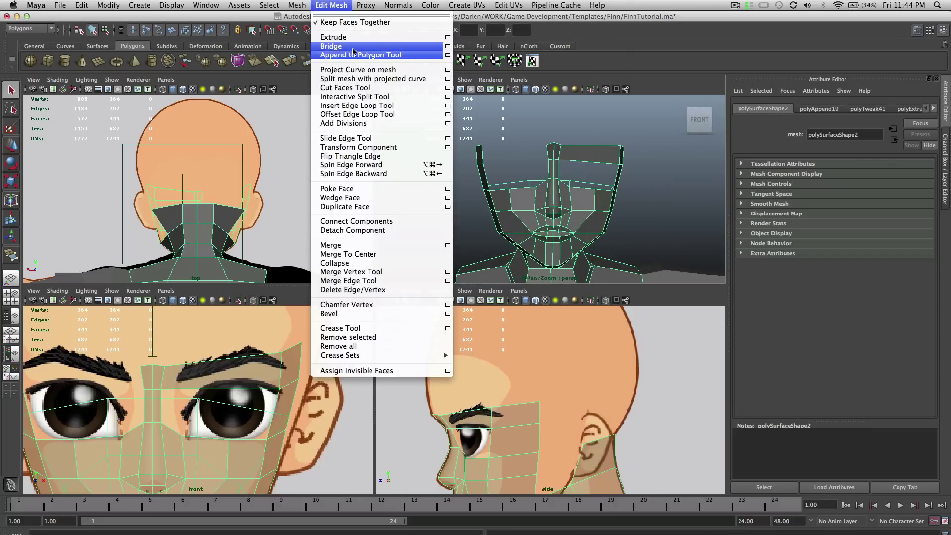
click(354, 54)
alt+drag(496, 156, 567, 151)
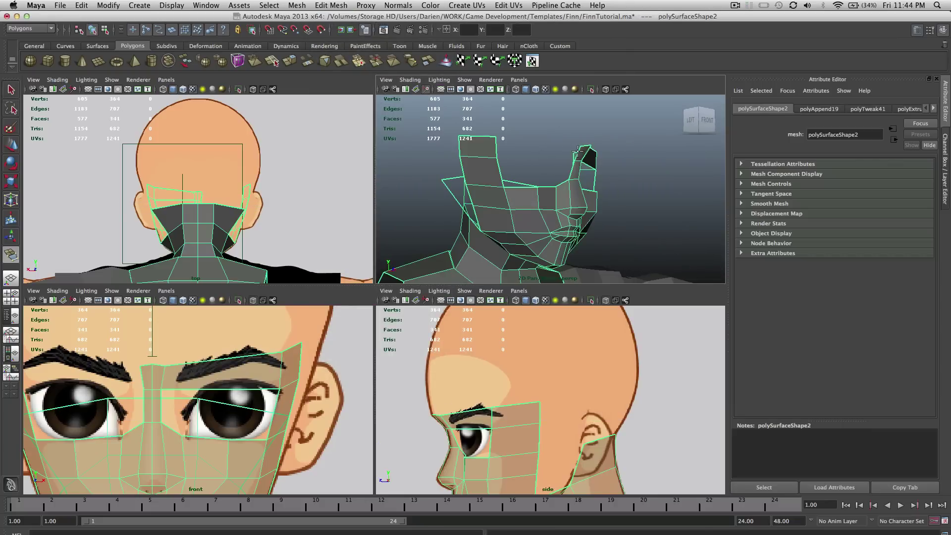
click(577, 152)
click(496, 146)
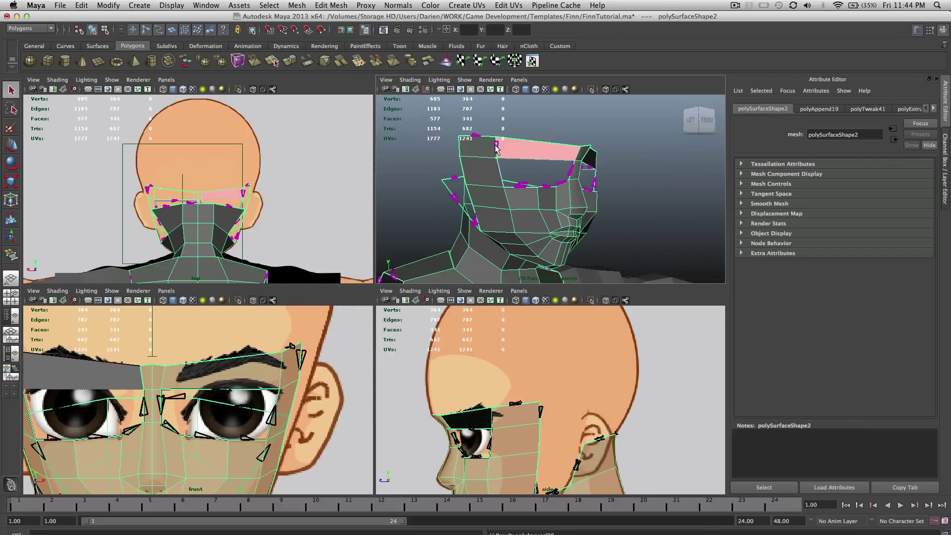
key(Return)
alt+drag(495, 149, 518, 268)
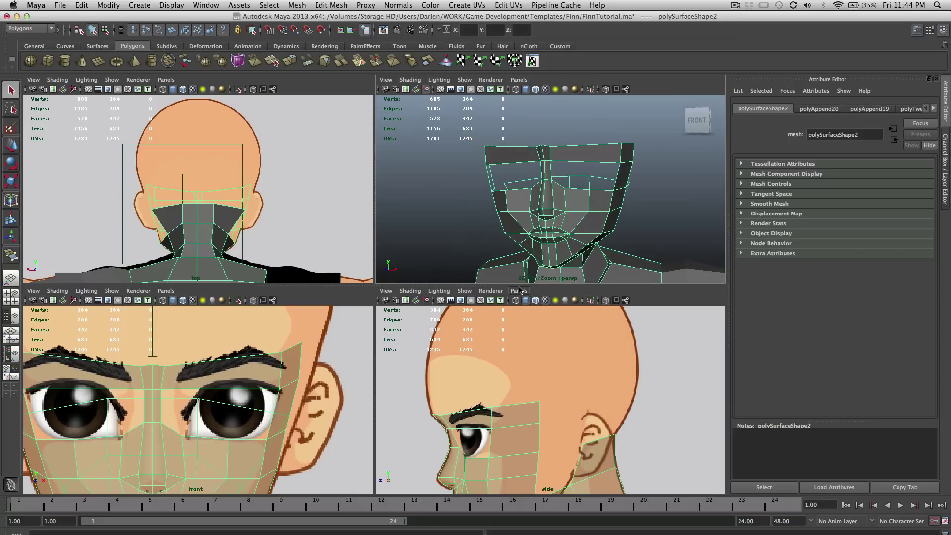
Compare the brow strip's lower edge with the cheek edges under the character's left eye opening to judge the matching divisions.
alt+drag(534, 177, 545, 198)
scroll(576, 188, up, 10)
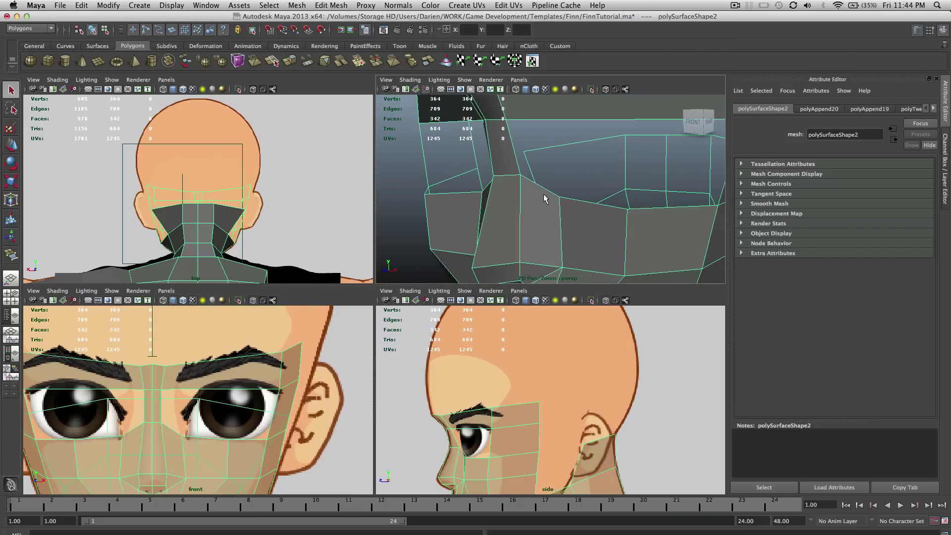
right_drag(543, 193, 550, 129)
click(556, 119)
alt+drag(556, 118, 552, 201)
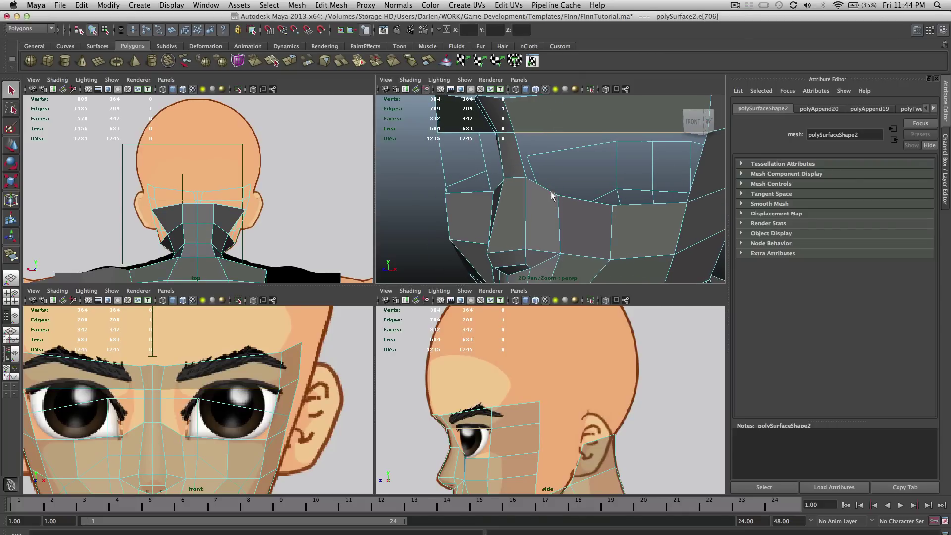
double_click(633, 203)
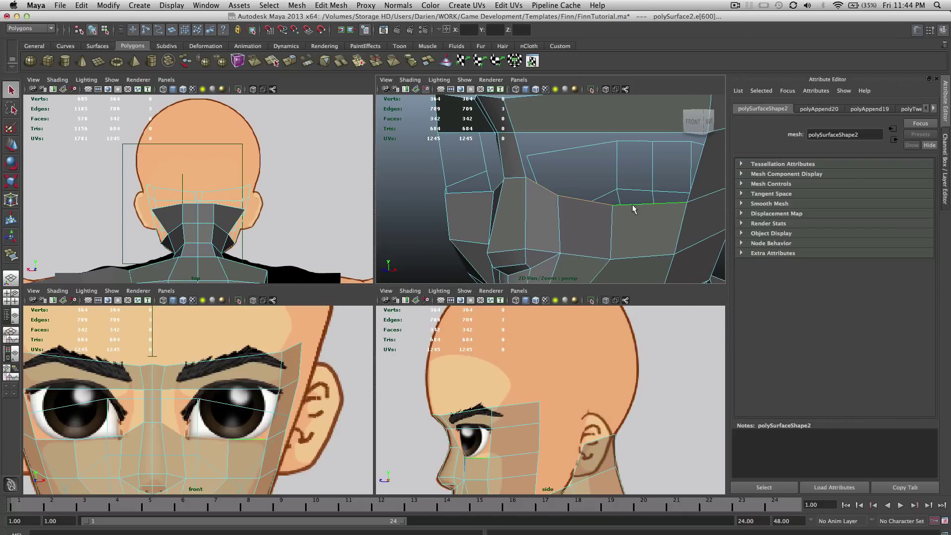
alt+drag(633, 205, 623, 131)
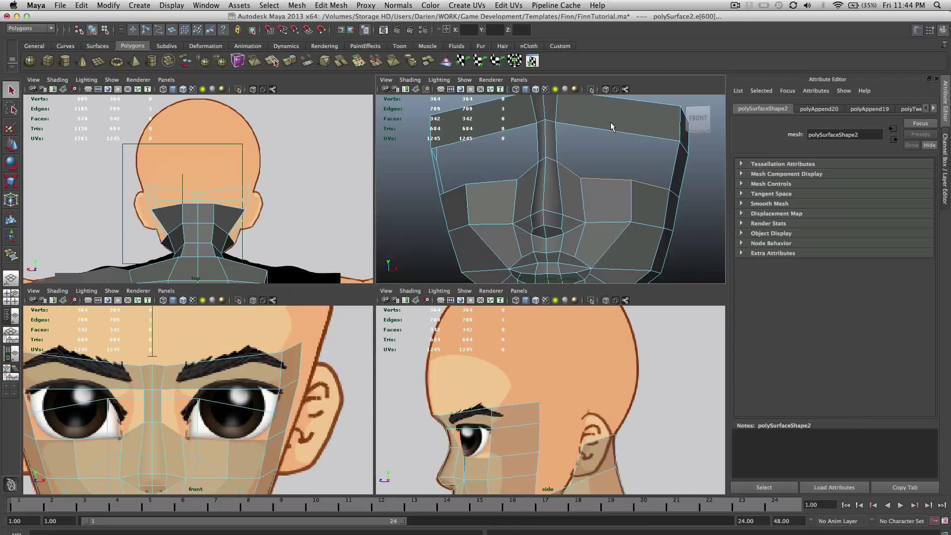
scroll(610, 123, down, 2)
Divide both brow faces linearly with 1 division in U and 3 divisions in V.
mouse_move(610, 124)
right_down()
mouse_move(610, 139)
mouse_move(610, 127)
right_up()
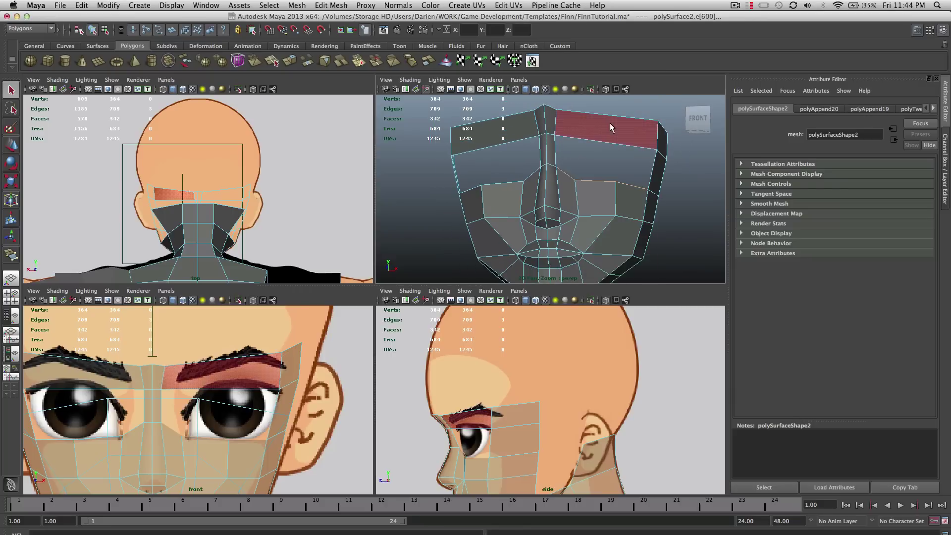
click(610, 128)
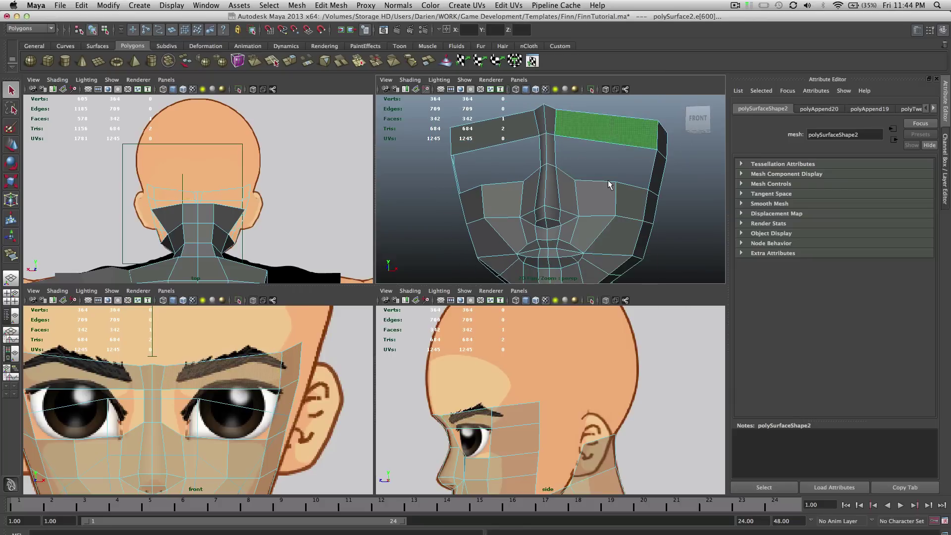
shift+click(494, 134)
click(340, 5)
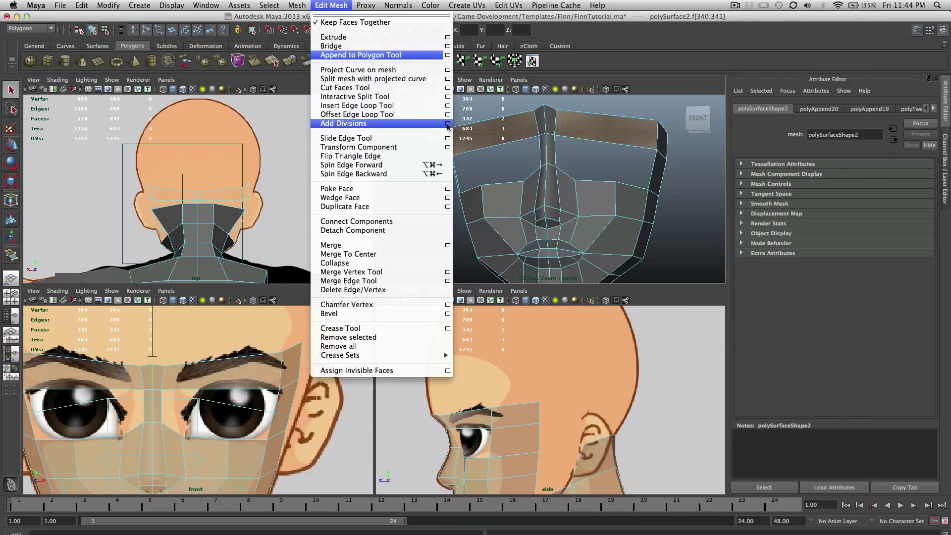
click(447, 124)
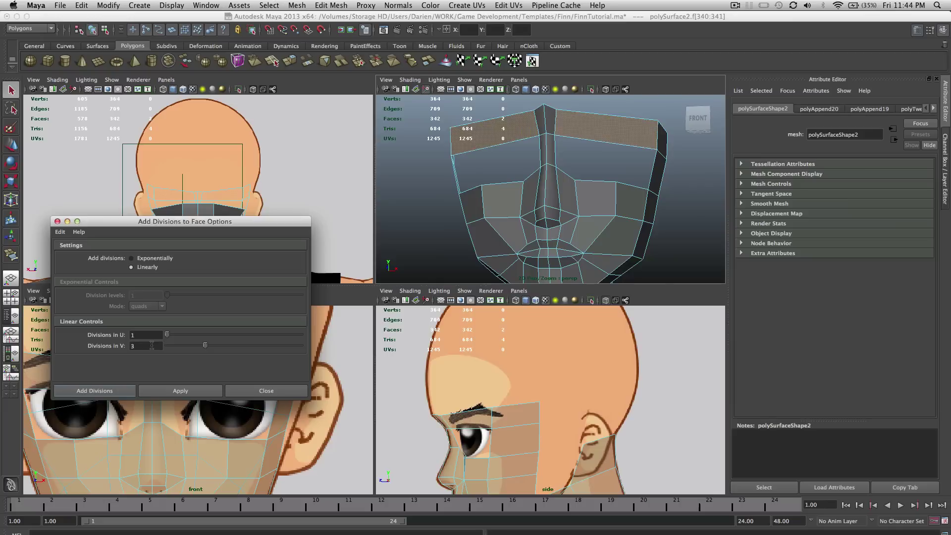
click(165, 389)
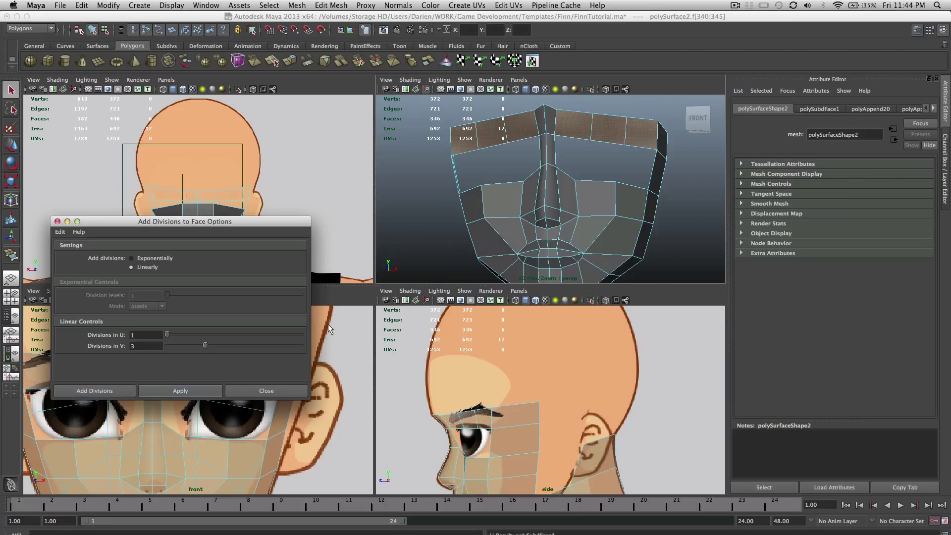
click(266, 390)
Append a polygon across the middle of the character's left eye opening, bridging the central brow and cheek edges.
alt+drag(682, 164, 643, 186)
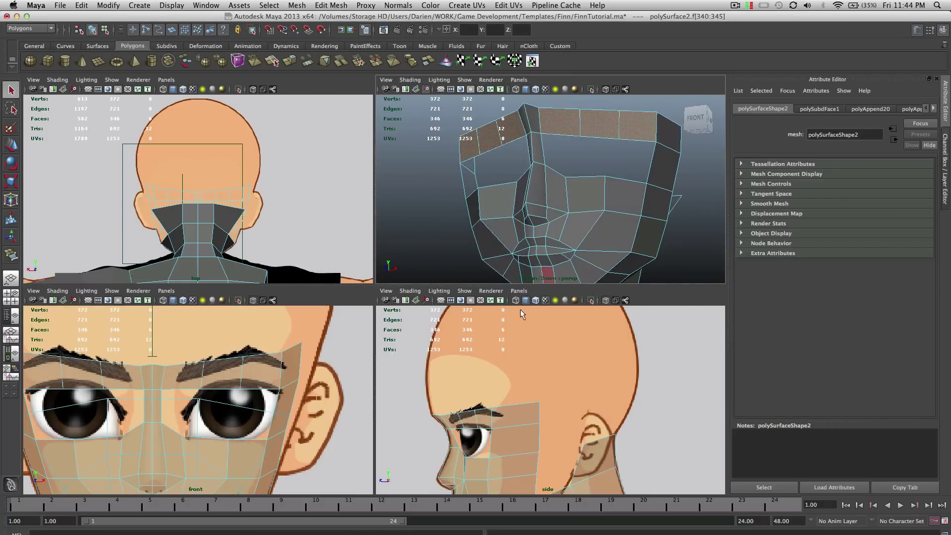
click(317, 5)
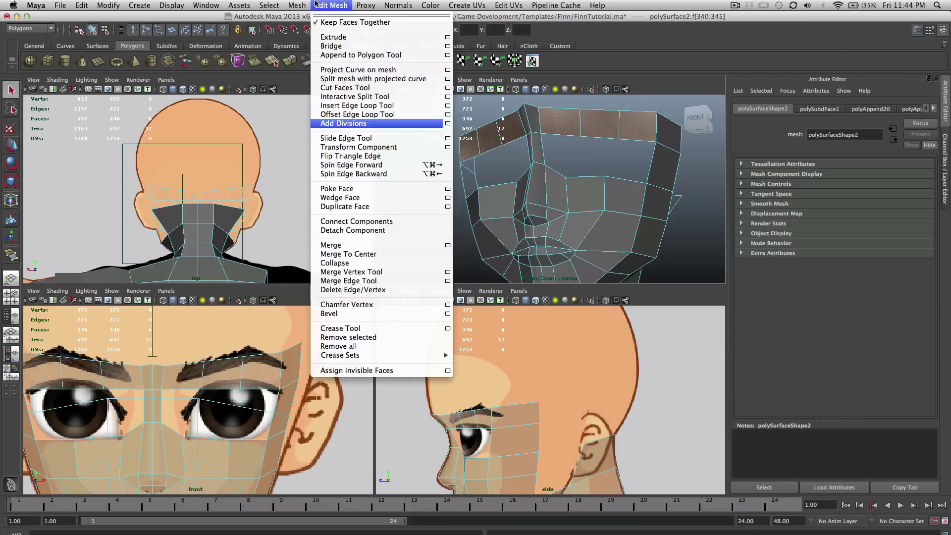
click(354, 56)
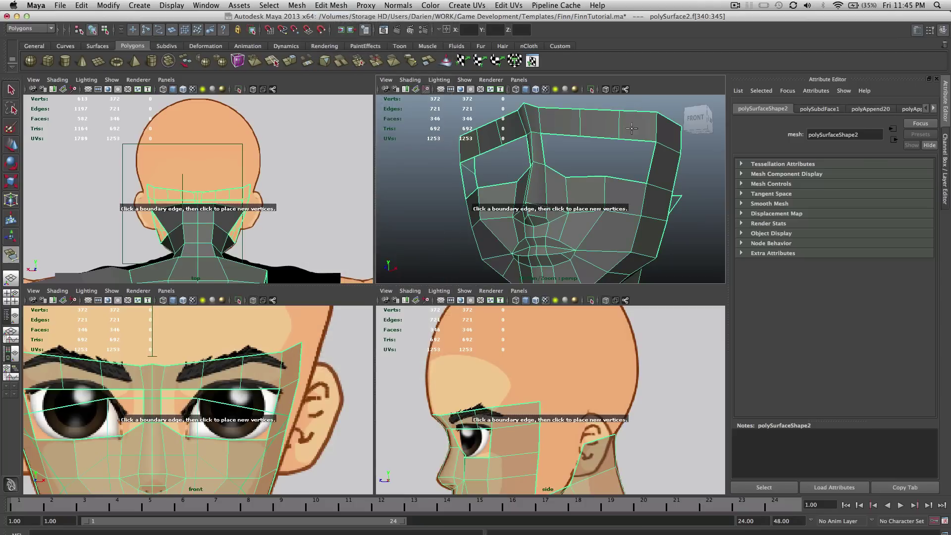
click(605, 138)
click(585, 176)
key(Return)
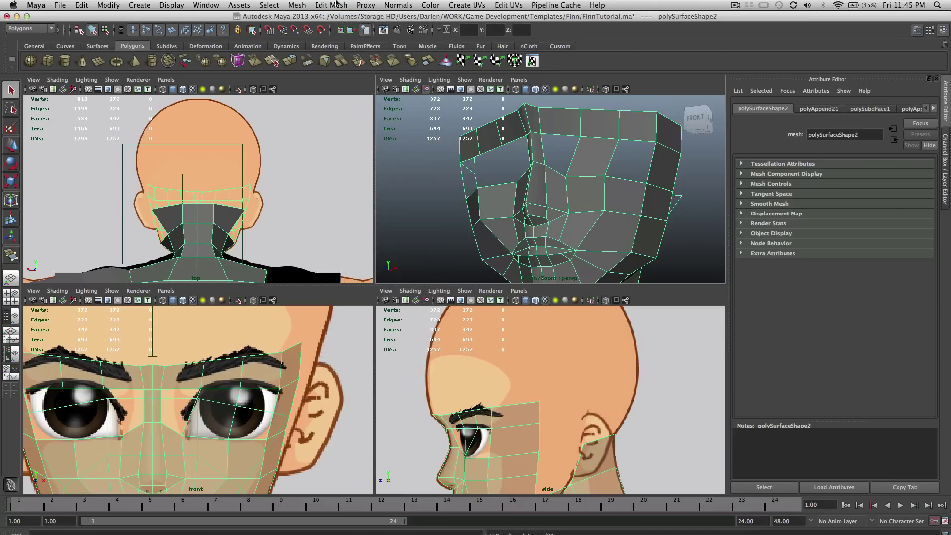
Append a polygon across the middle of the character's right eye opening, bridging the central cheek and brow edges.
click(337, 5)
click(350, 56)
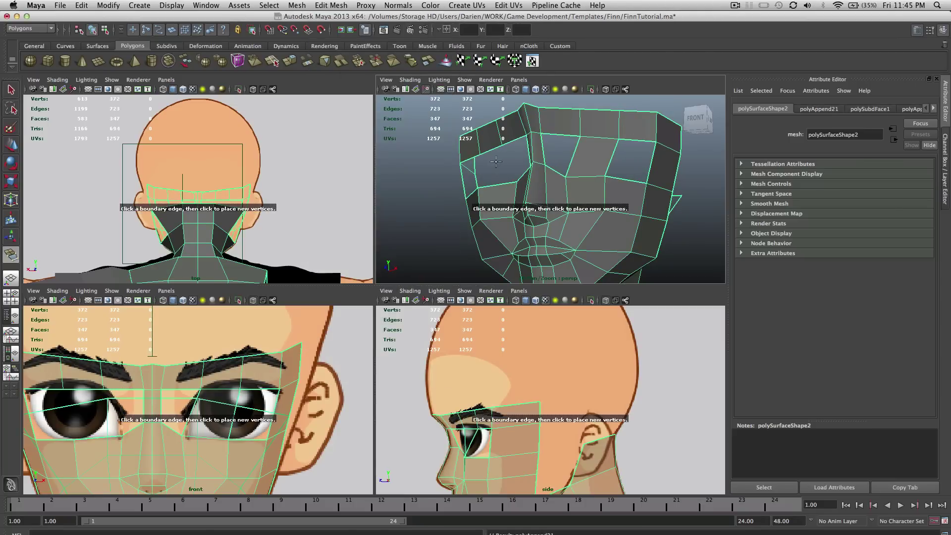
alt+drag(488, 152, 507, 161)
click(506, 175)
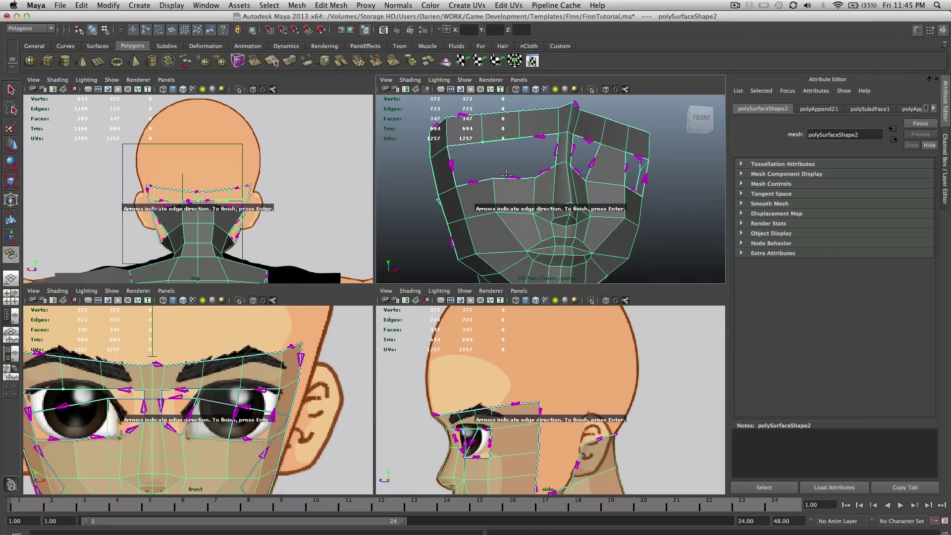
click(510, 139)
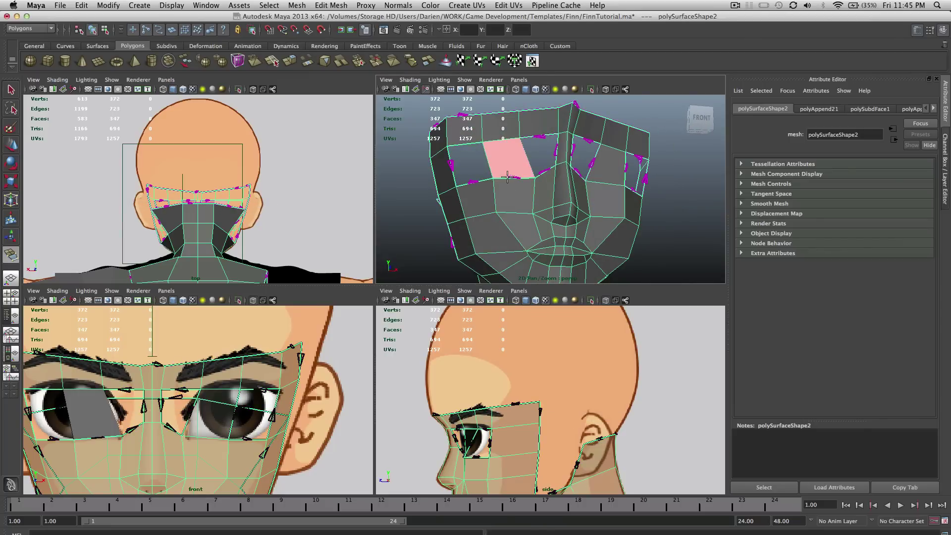
key(Return)
Fill the inner gap of the character's left eye opening beside the nose bridge with an appended polygon.
alt+drag(566, 174, 524, 186)
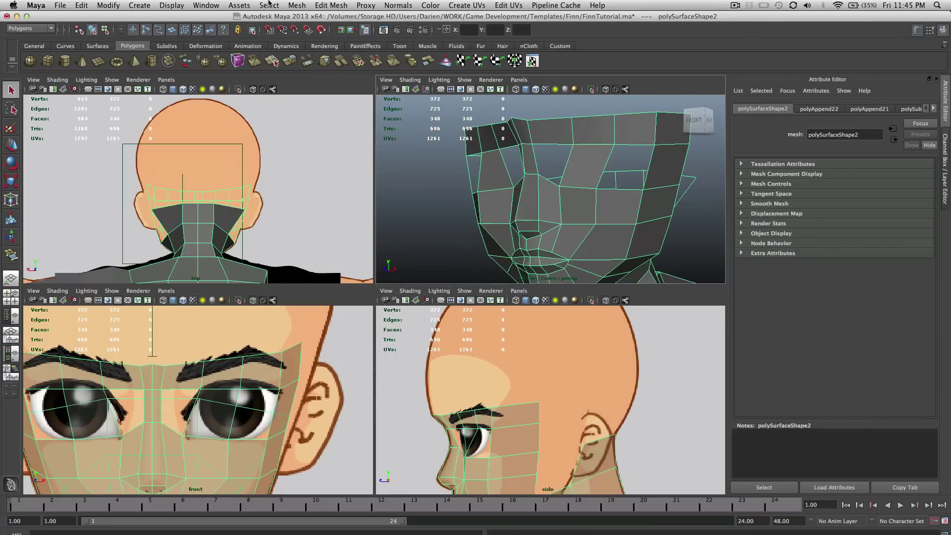
click(331, 5)
click(348, 55)
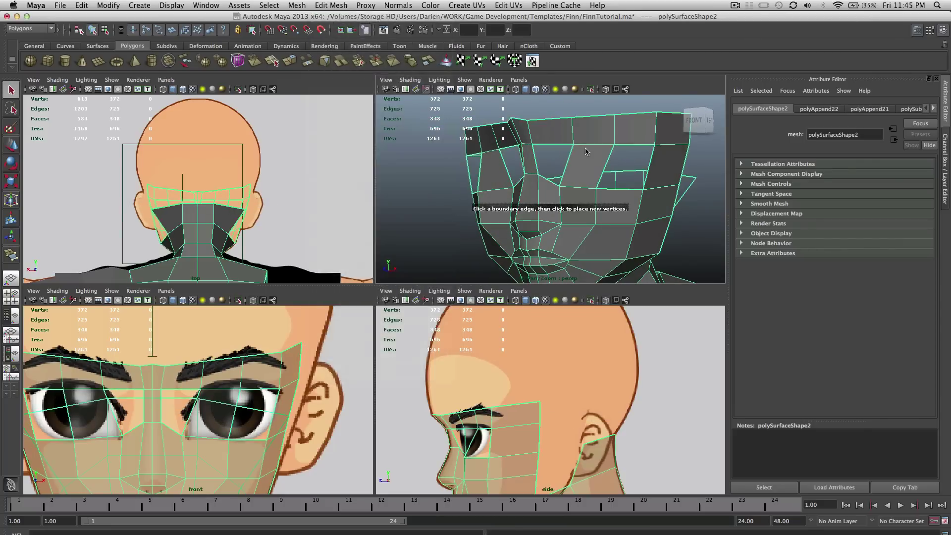
click(560, 145)
click(549, 181)
key(Return)
Fill the inner gap of the character's right eye opening beside the nose bridge with an appended polygon.
alt+drag(578, 182, 625, 189)
click(331, 5)
click(344, 55)
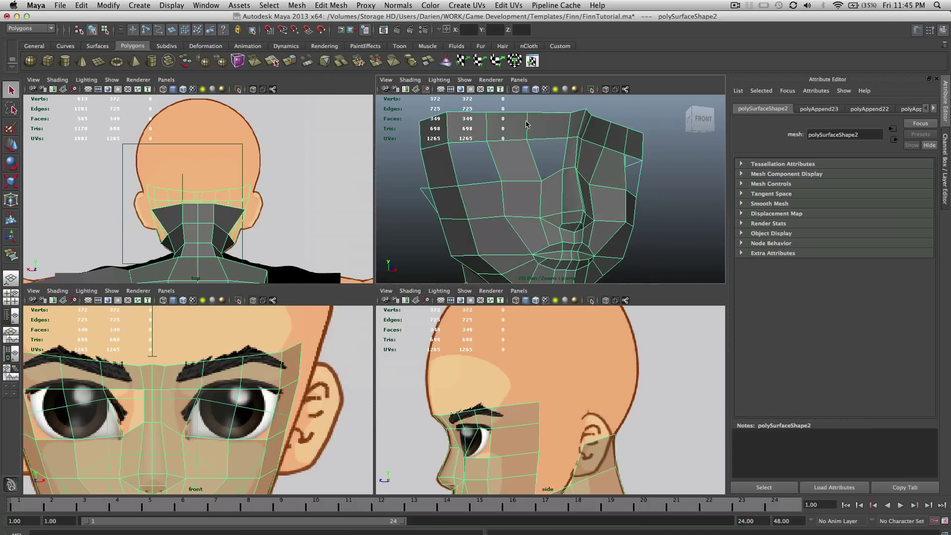
click(545, 141)
click(550, 174)
key(Return)
Fill the outer gap of the character's left eye opening beside the temple with an appended polygon.
alt+drag(550, 174, 599, 163)
click(331, 5)
click(344, 52)
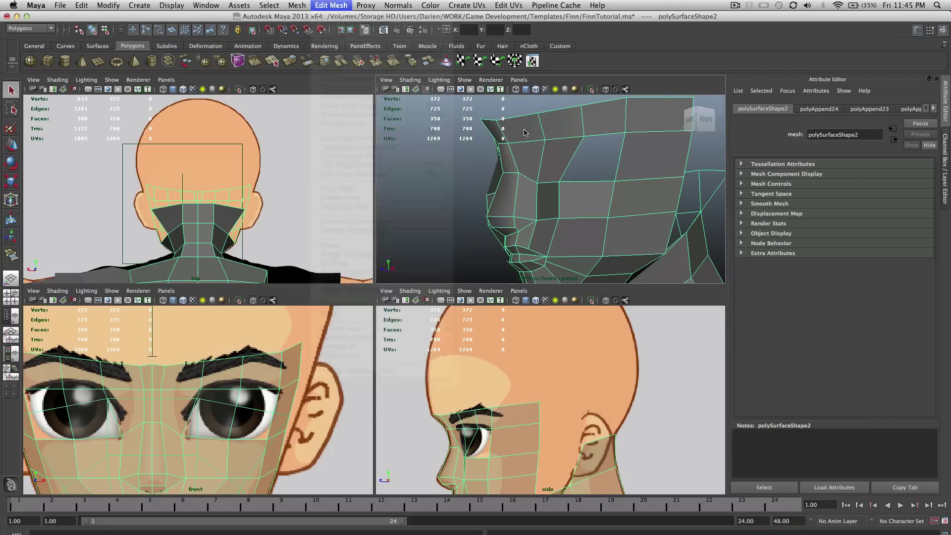
click(592, 134)
click(587, 181)
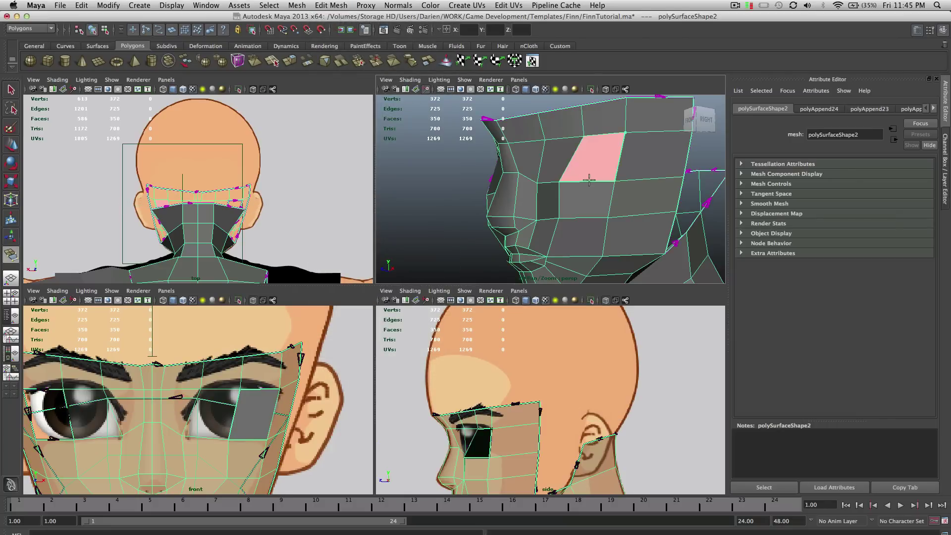
key(Return)
Fill the outer gap of the character's right eye opening beside the temple with an appended polygon.
alt+drag(588, 180, 559, 185)
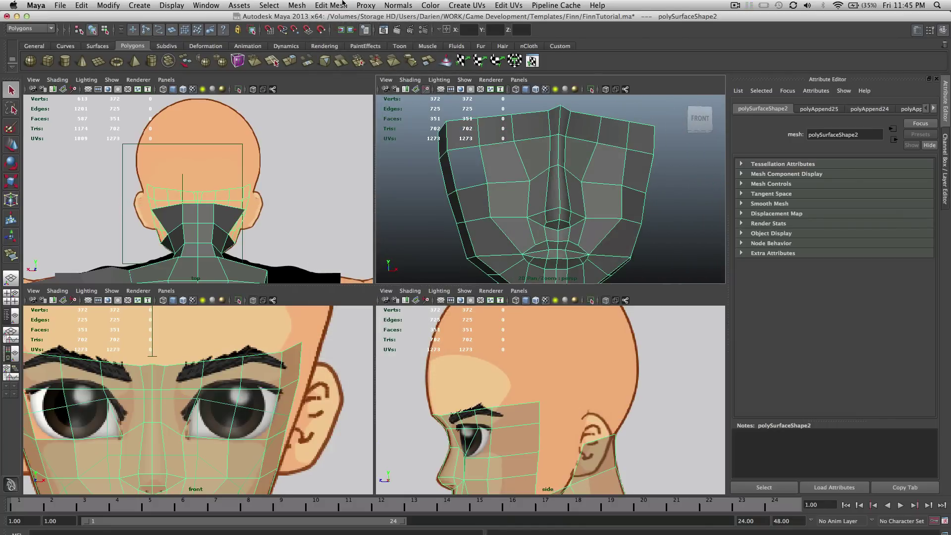
click(330, 5)
click(361, 55)
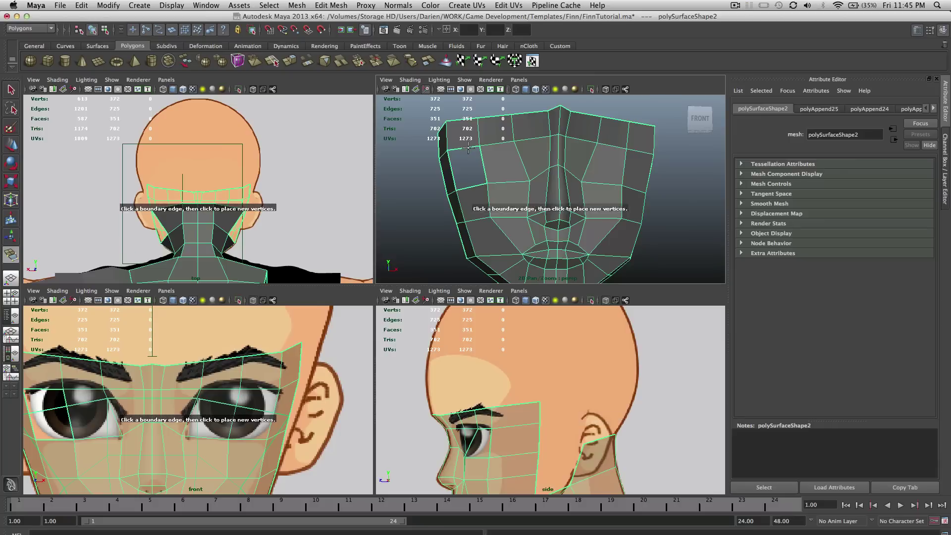
click(469, 145)
click(474, 185)
key(Return)
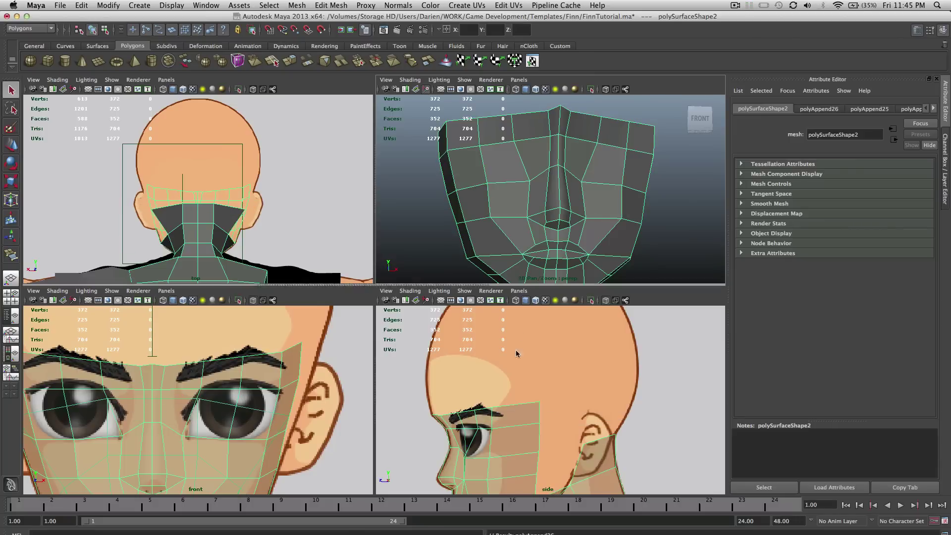
right_drag(587, 149, 586, 124)
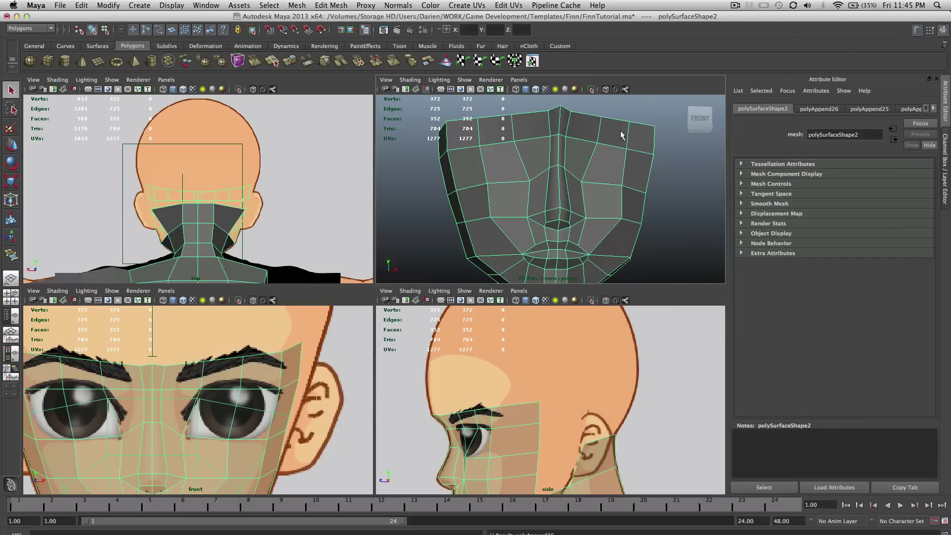
click(479, 132)
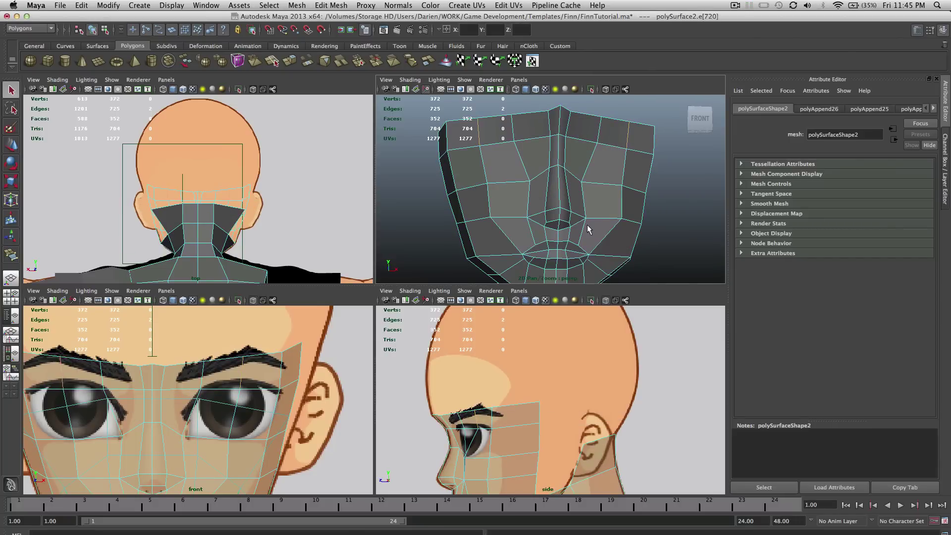
shift+click(567, 263)
scroll(491, 416, up, 3)
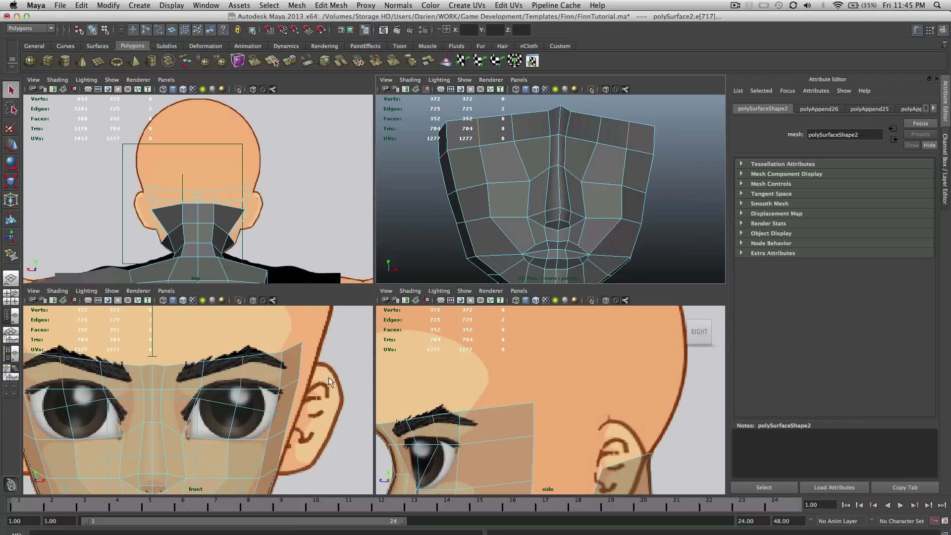
scroll(253, 356, down, 5)
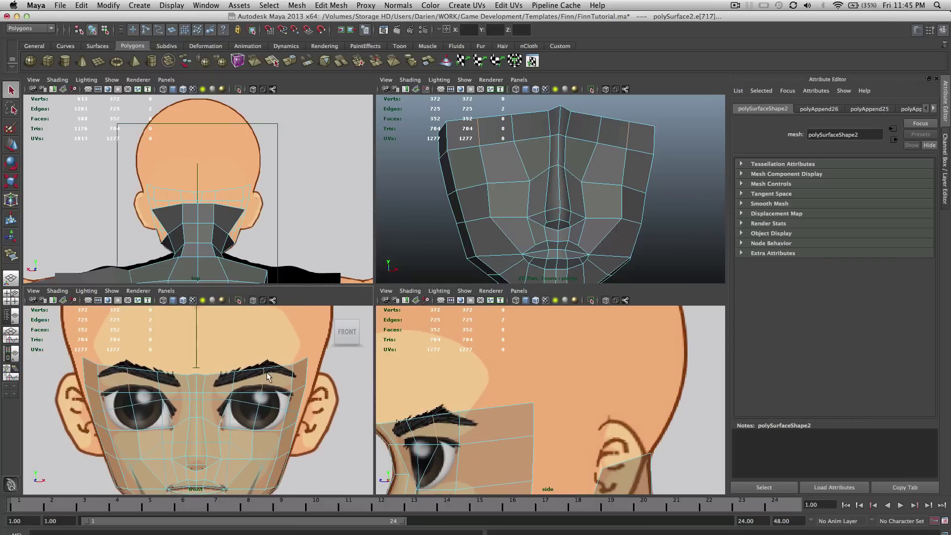
key(y)
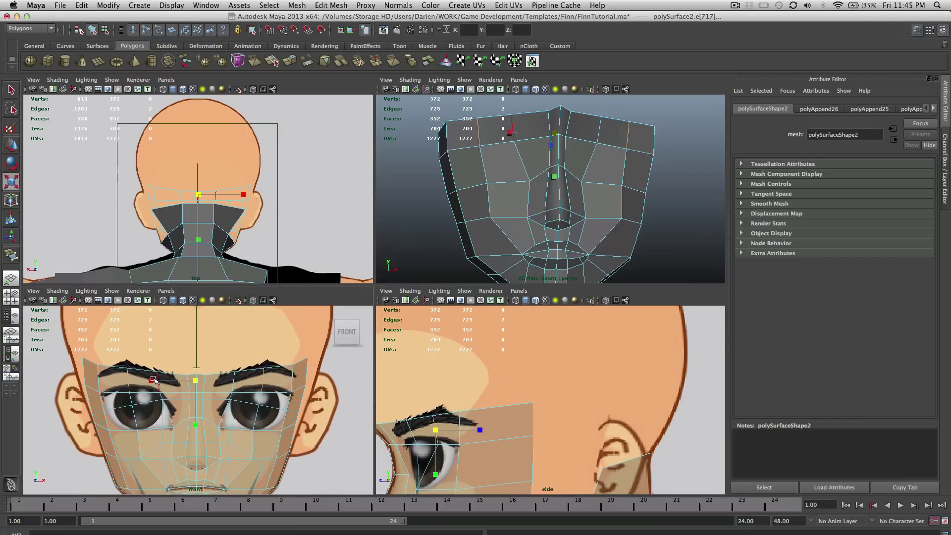
click(153, 379)
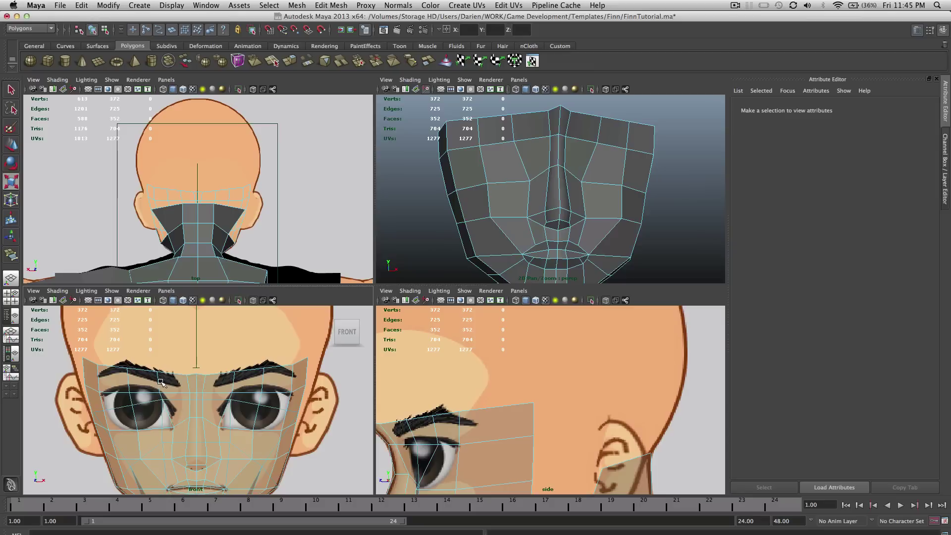
click(234, 382)
key(q)
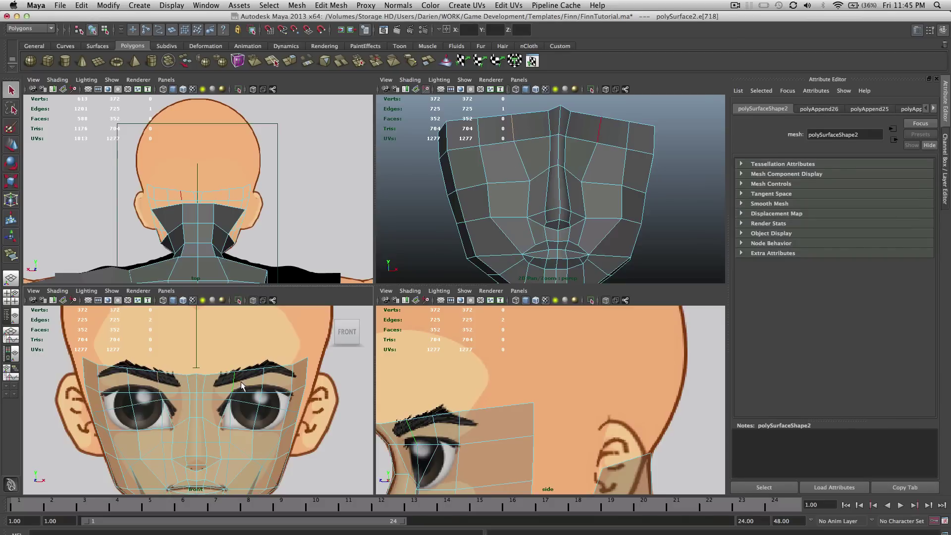
Select the outer vertical division edge on each brow strip, scale the pair slightly outward and move it up a little.
click(260, 382)
click(131, 381)
shift+click(261, 383)
key(r)
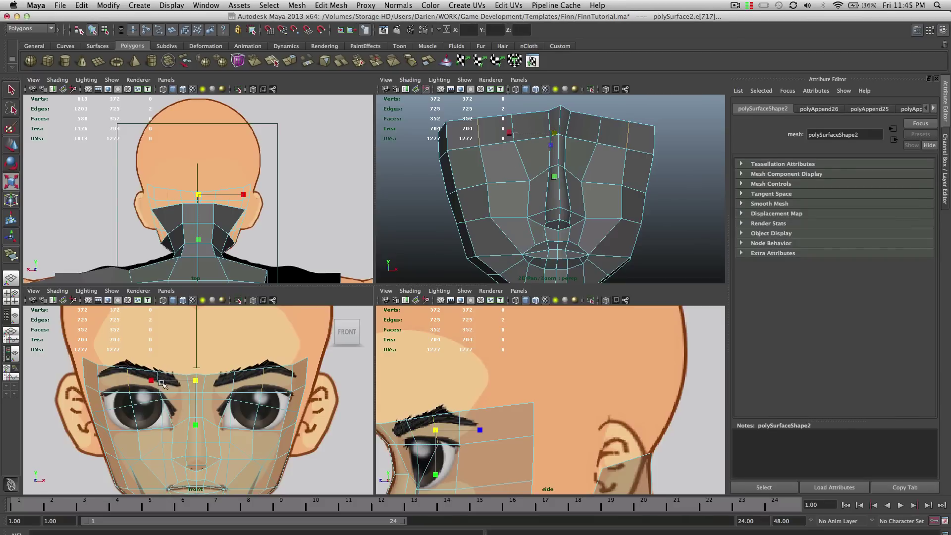
key(w)
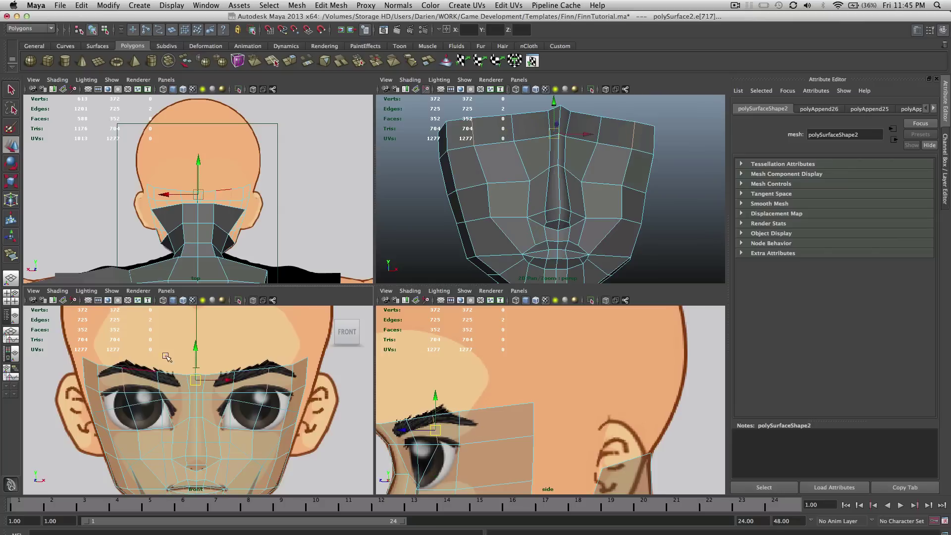
drag(196, 350, 195, 343)
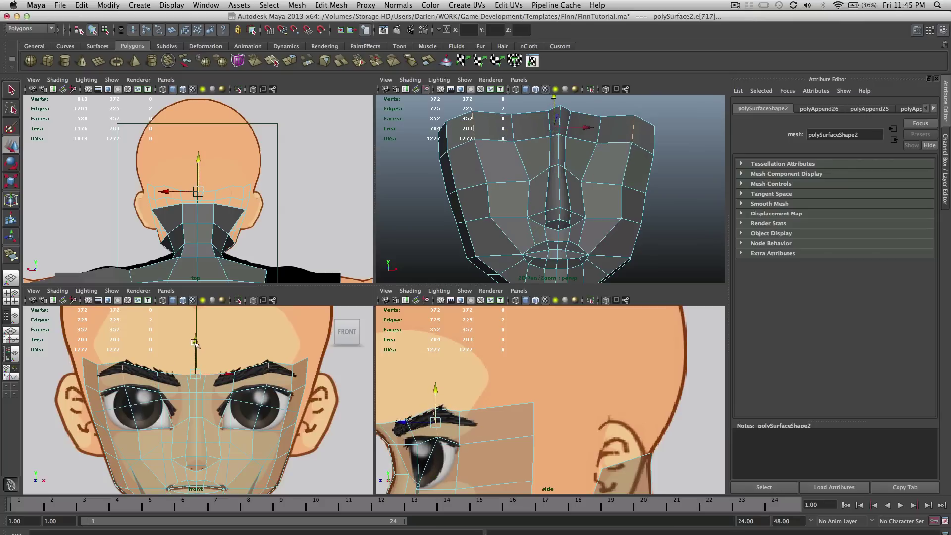
key(q)
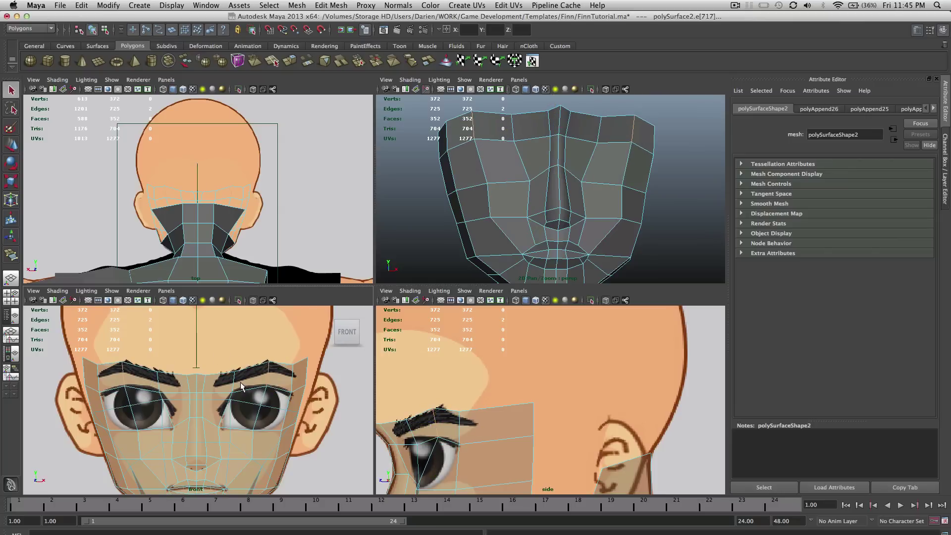
Select the inner vertical division edge on each brow strip and nudge the pair slightly in height and depth to match the reference.
click(166, 384)
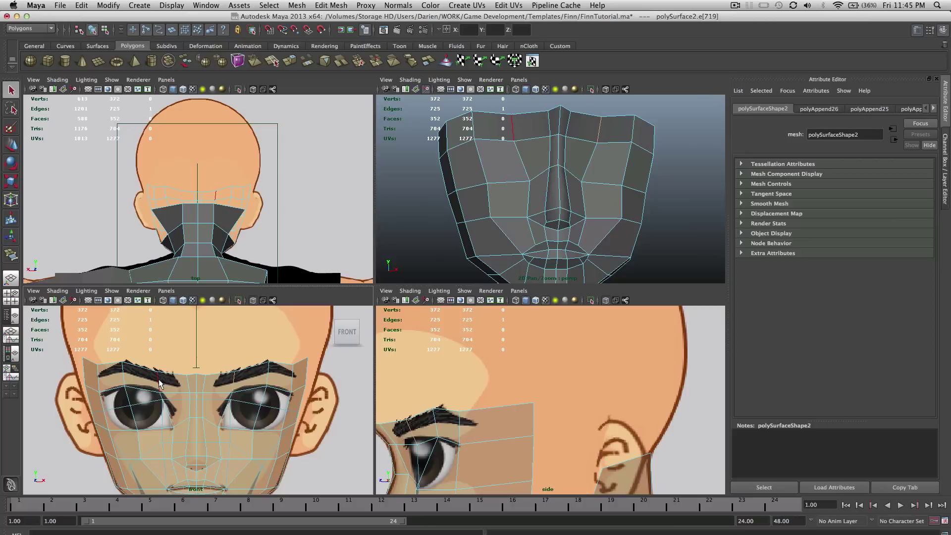
key(w)
shift+click(208, 376)
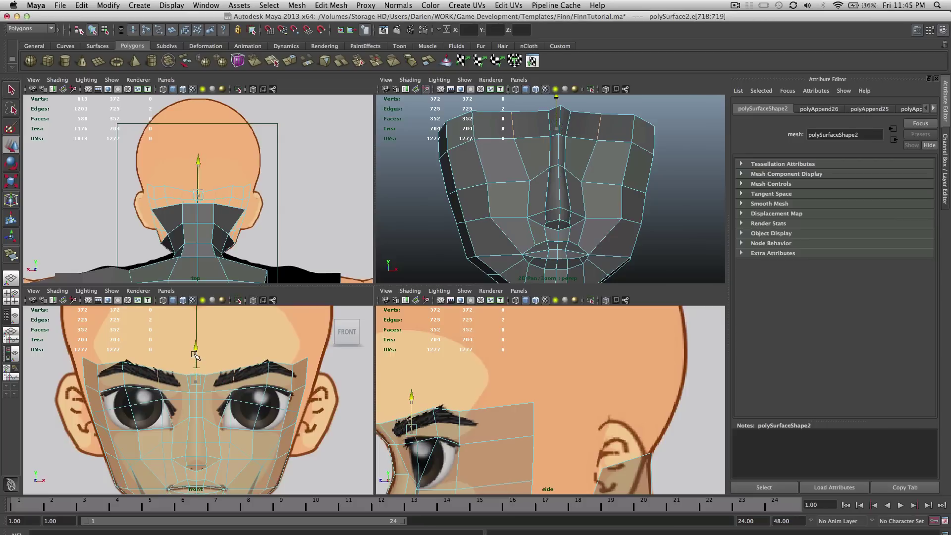
click(195, 355)
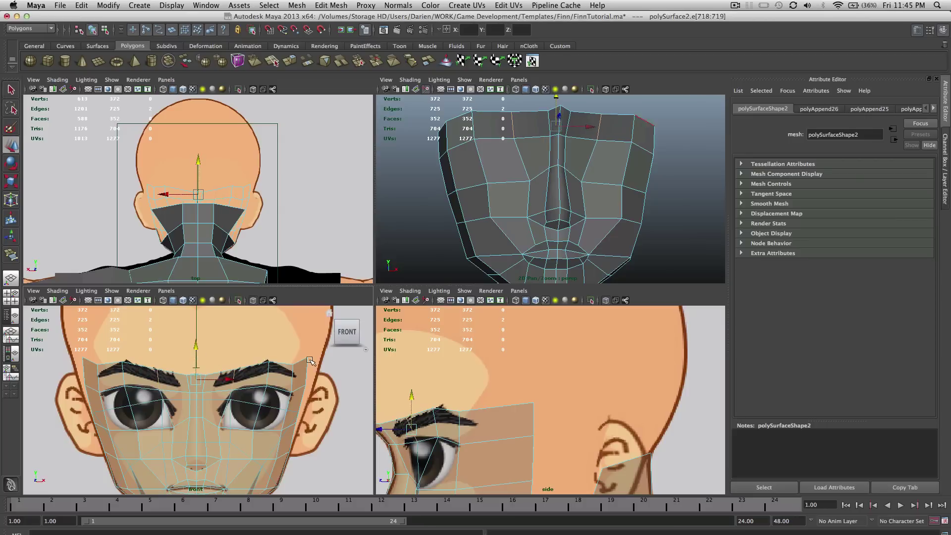
click(398, 430)
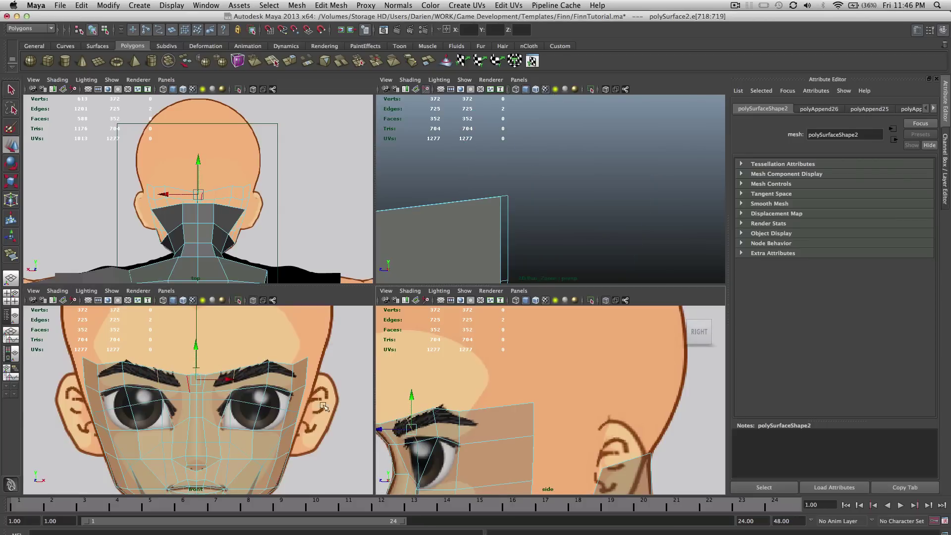
Select the vertex pair at the inner lower corners of the brow strips and move it slightly up and forward in the side view.
click(233, 390)
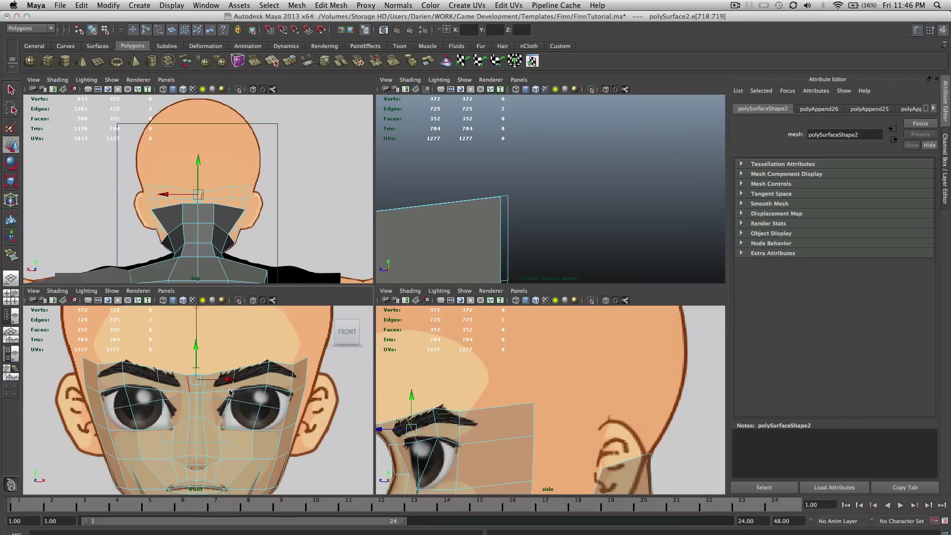
key(F9)
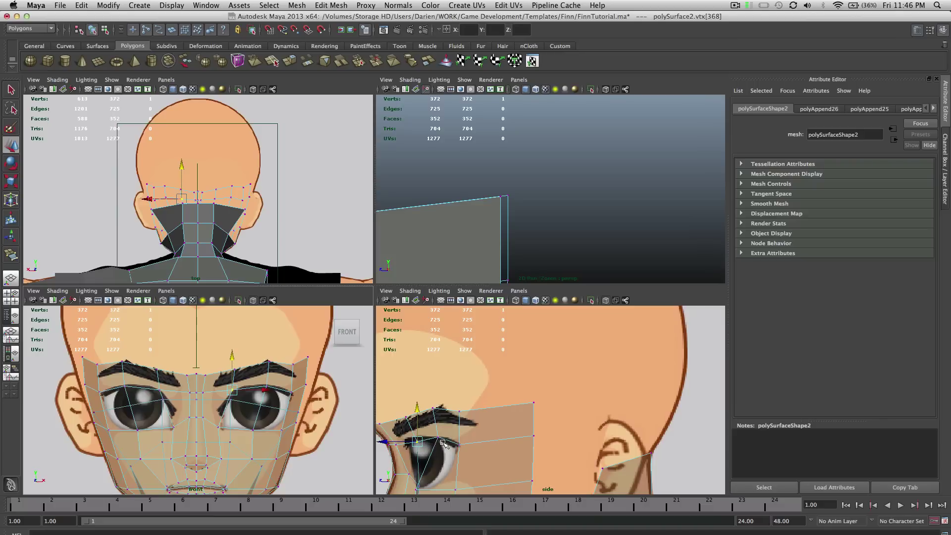
scroll(443, 443, down, 3)
scroll(443, 443, up, 4)
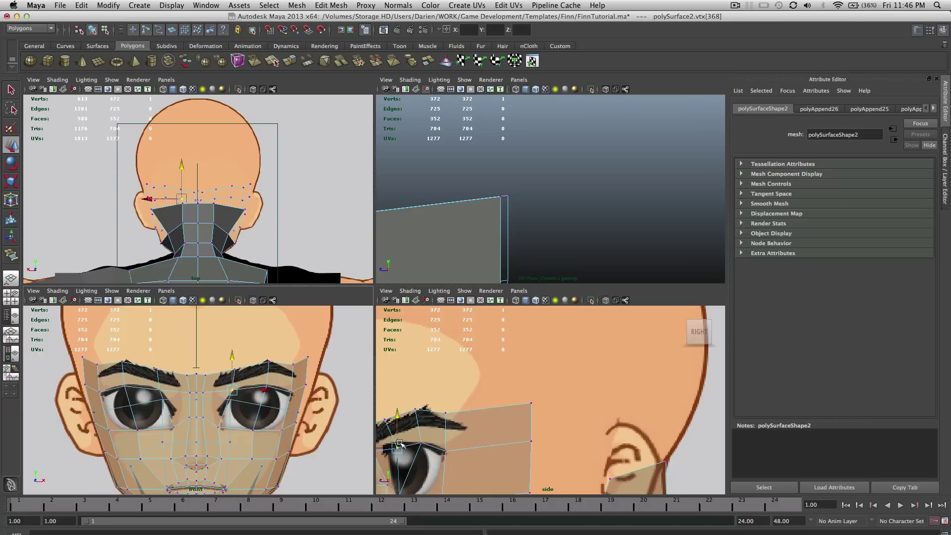
mouse_move(400, 444)
mouse_down()
mouse_move(406, 453)
mouse_move(387, 439)
mouse_up()
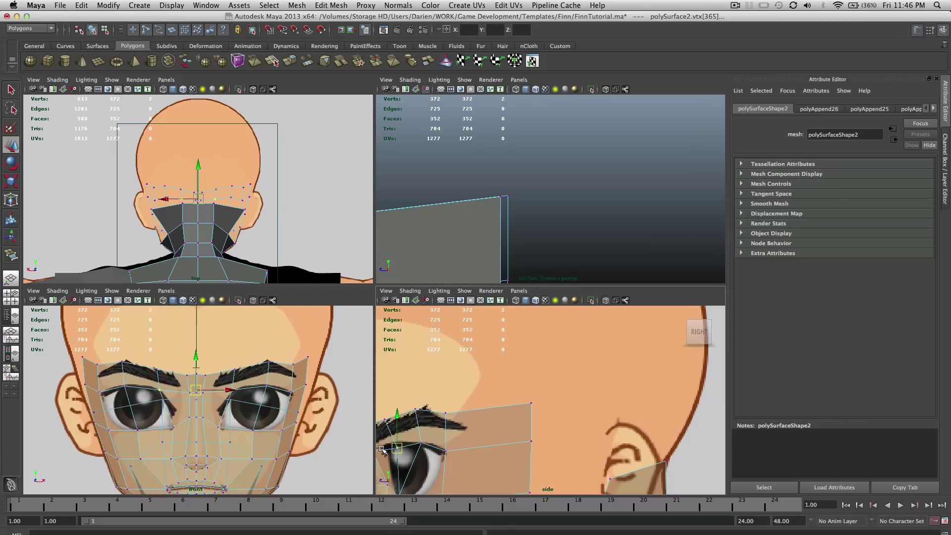
middle_drag(382, 448, 395, 449)
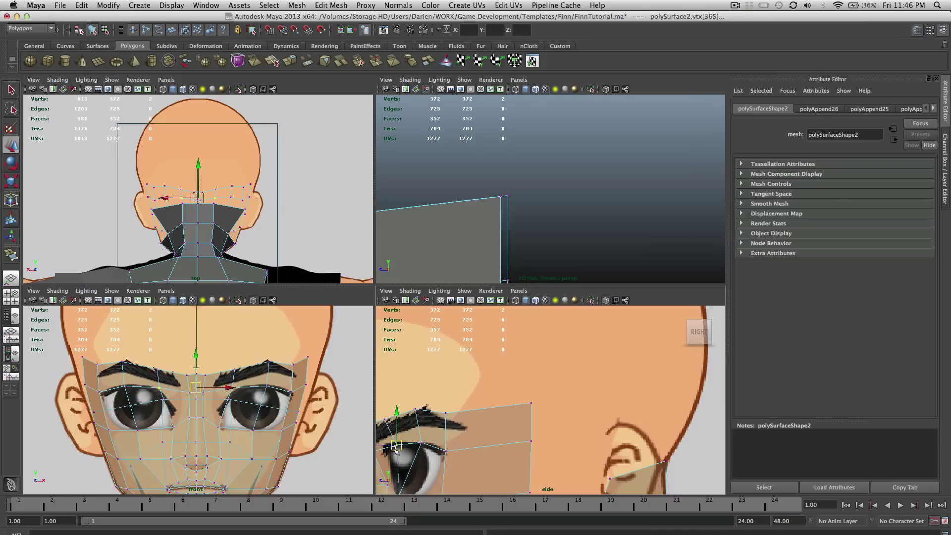
Select the vertex pair on the lower brow edge above the pupils and move it slightly forward in the side view.
scroll(403, 449, down, 4)
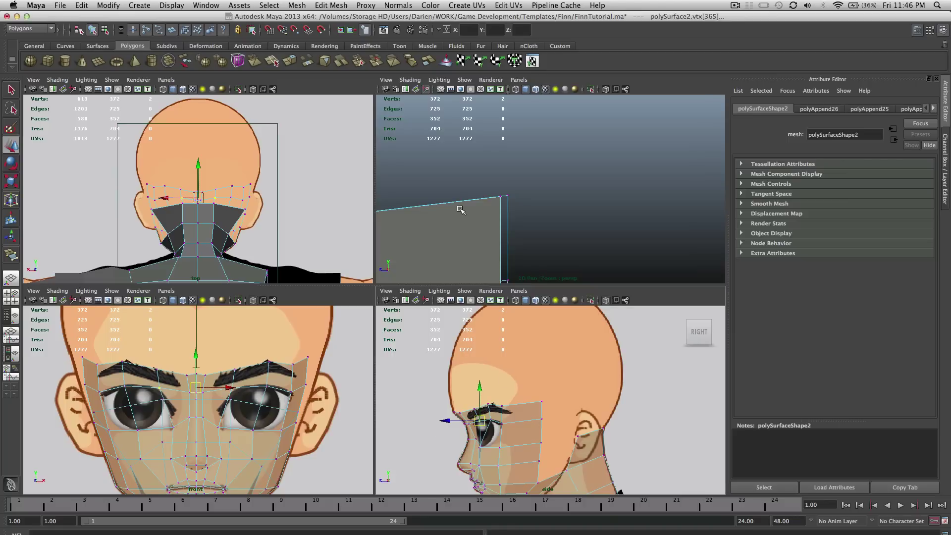
key(f)
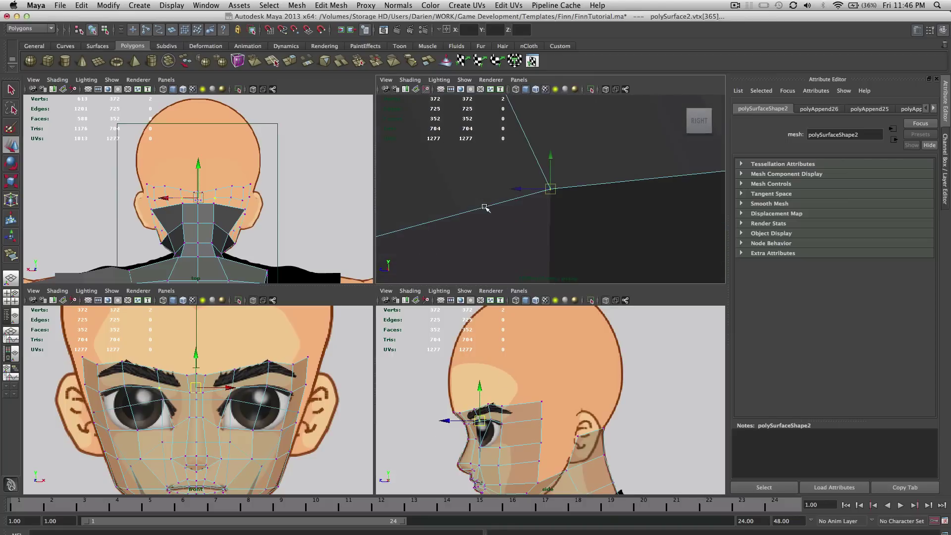
scroll(485, 207, down, 15)
alt+drag(485, 207, 539, 209)
scroll(565, 208, up, 5)
scroll(507, 207, up, 5)
key(q)
scroll(483, 430, up, 5)
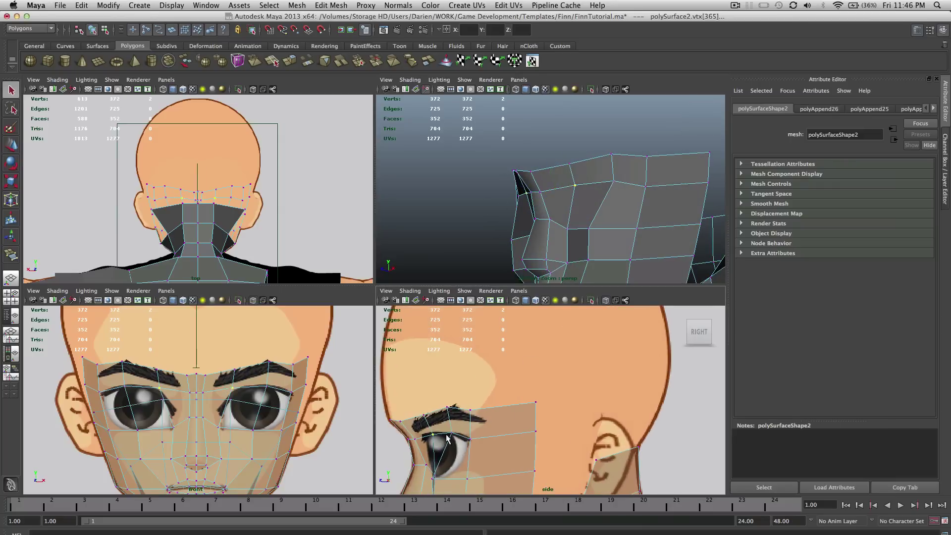
alt+middle_drag(447, 437, 536, 426)
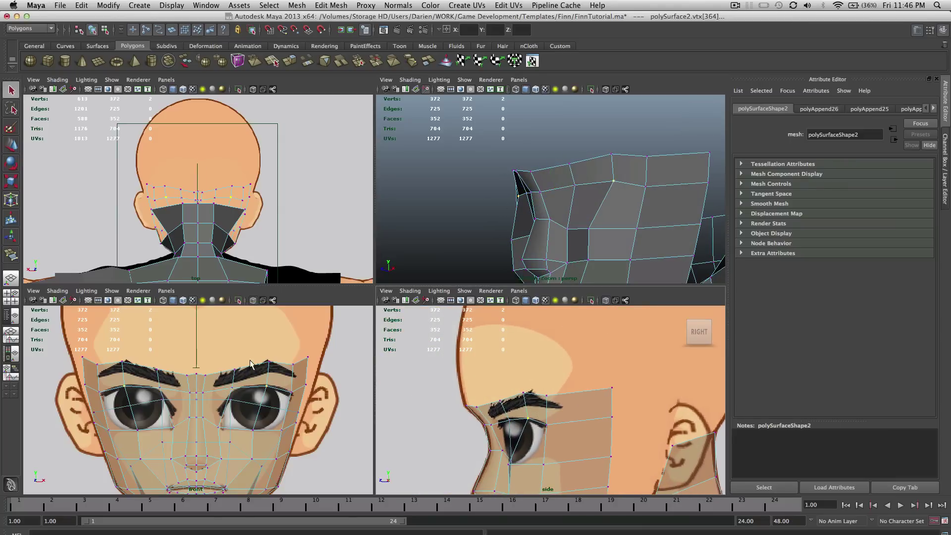
key(w)
click(532, 419)
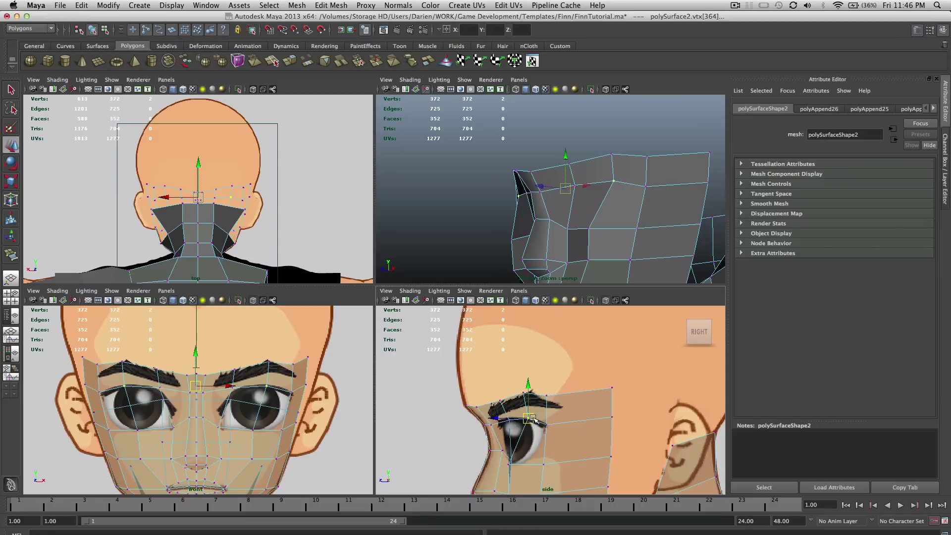
click(524, 417)
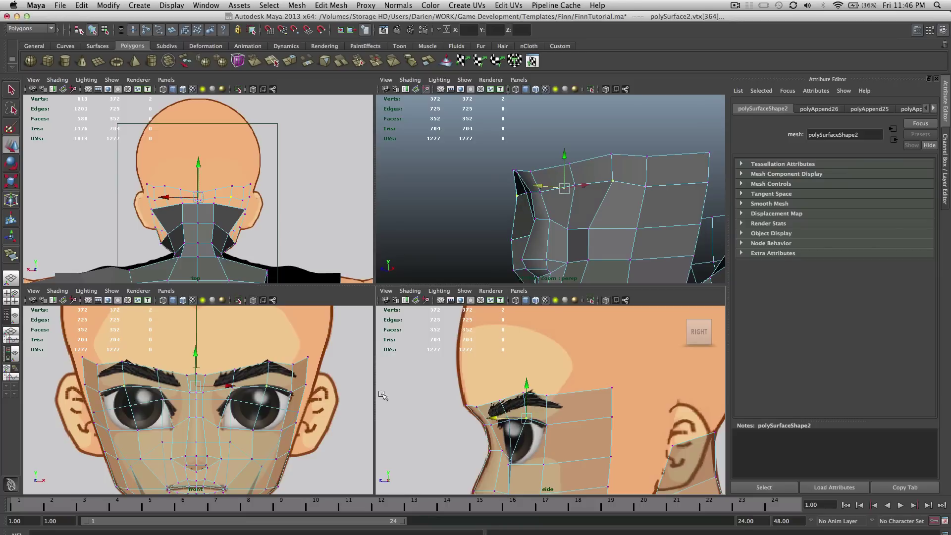
Adjust the depth of the vertex pairs below the pupils and at the eyes' inner lower corners in the side view.
click(245, 419)
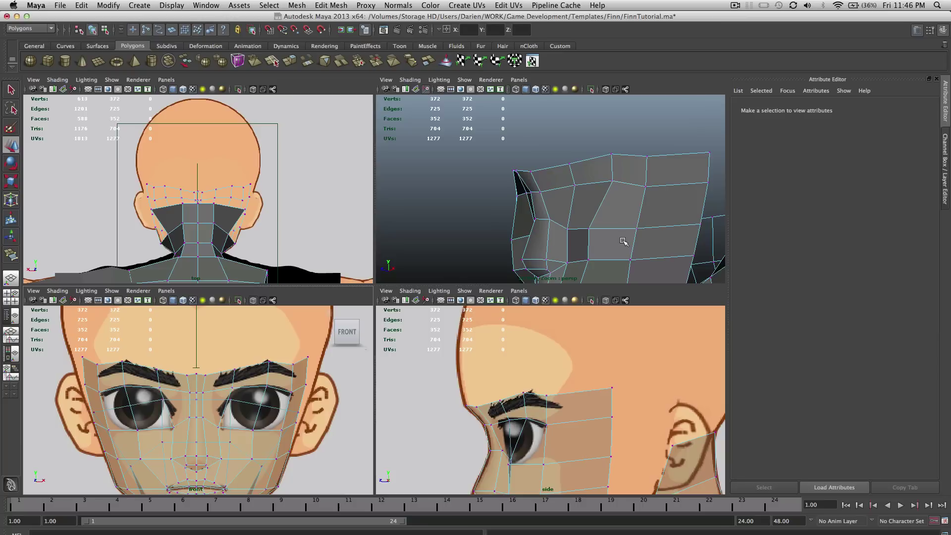
right_drag(623, 241, 583, 238)
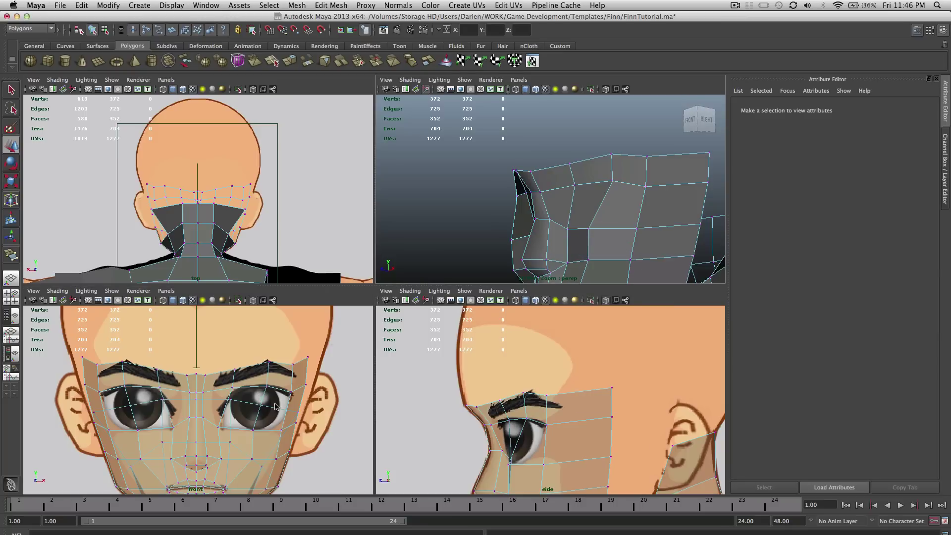
alt+drag(701, 272, 696, 233)
click(509, 471)
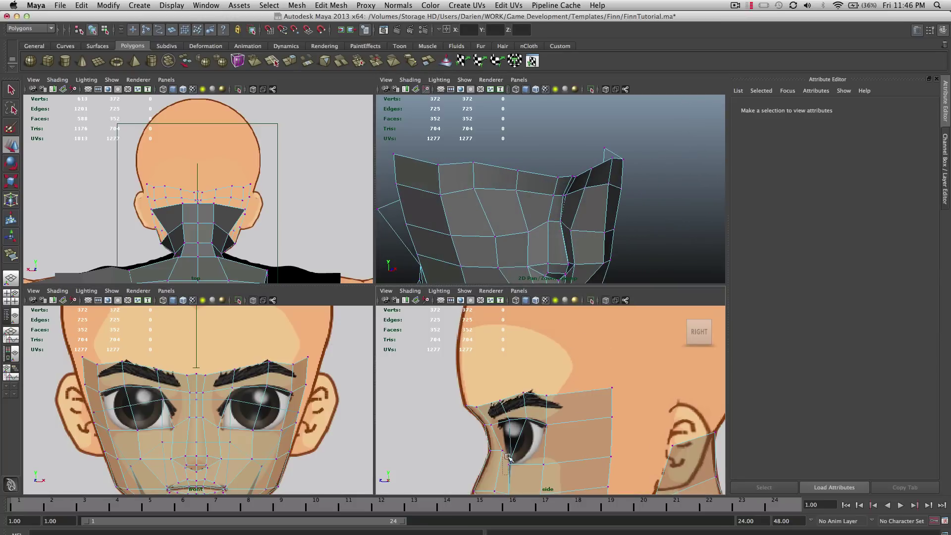
drag(508, 455, 509, 457)
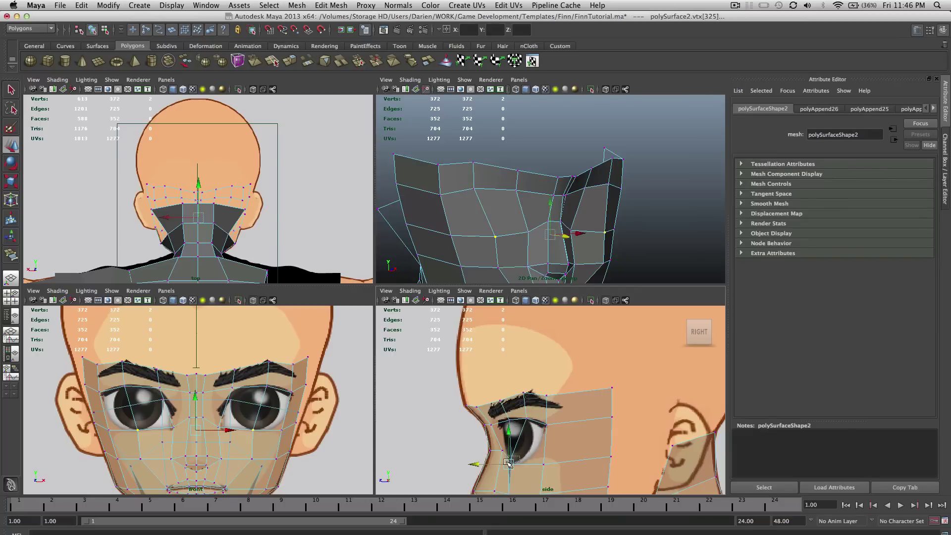
click(509, 463)
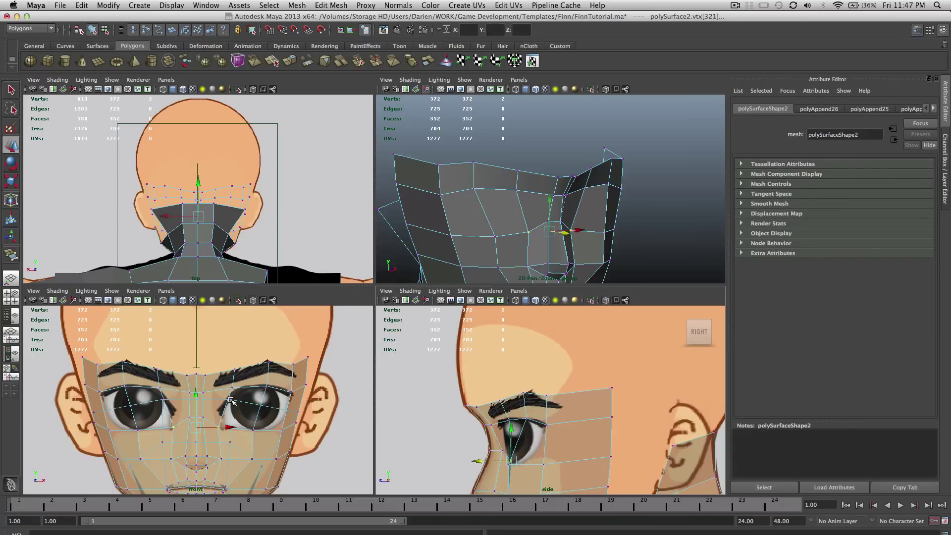
Turn off X-ray shading in the front view and start scaling the vertex pair at the eyes' inner lower corners.
scroll(231, 401, up, 5)
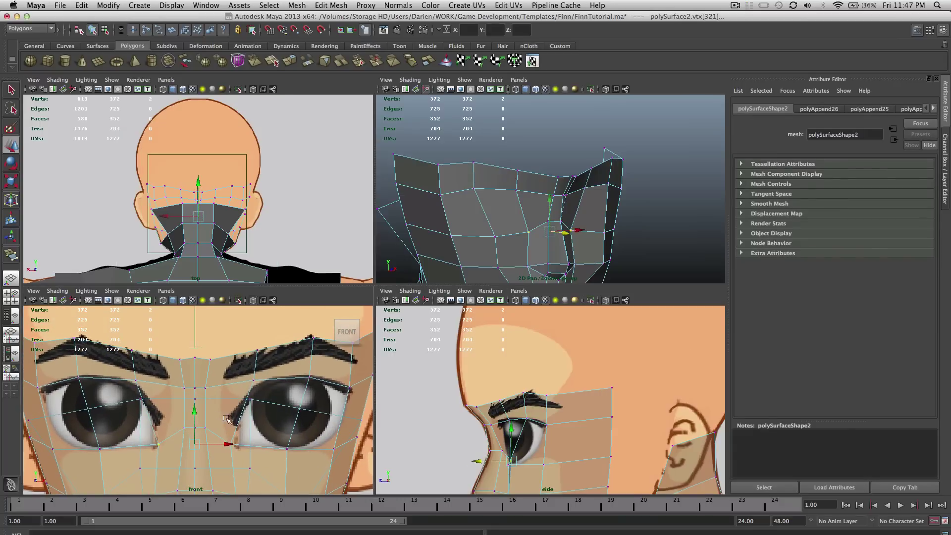
alt+drag(570, 213, 660, 199)
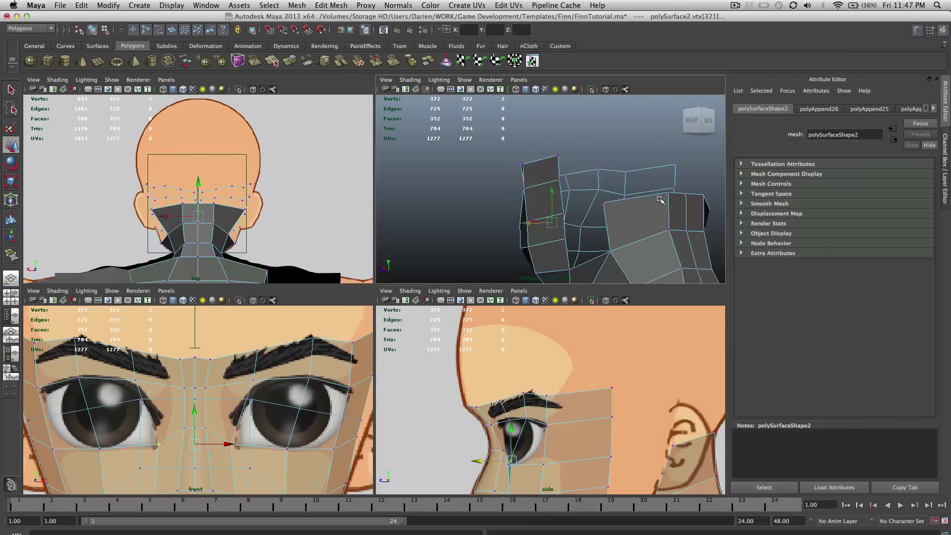
alt+right_drag(661, 200, 610, 210)
alt+drag(609, 210, 657, 230)
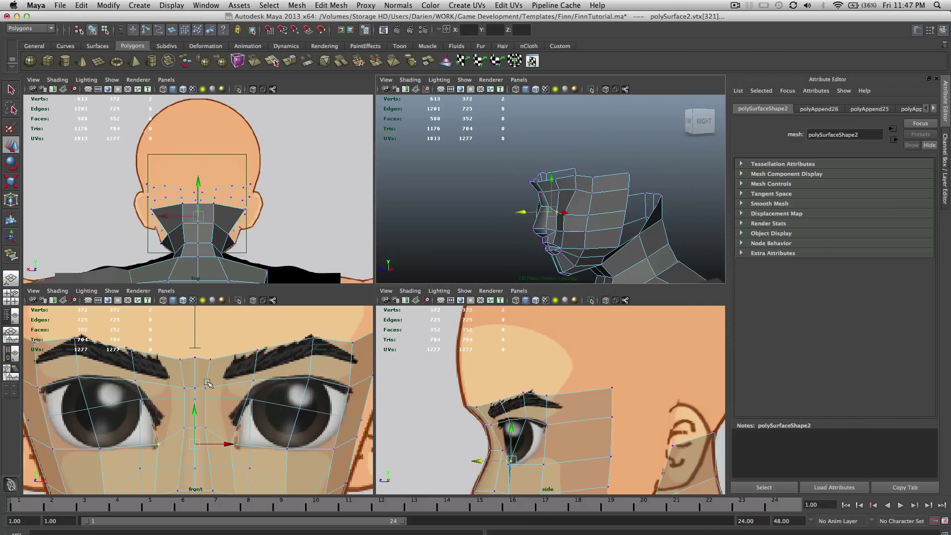
click(57, 291)
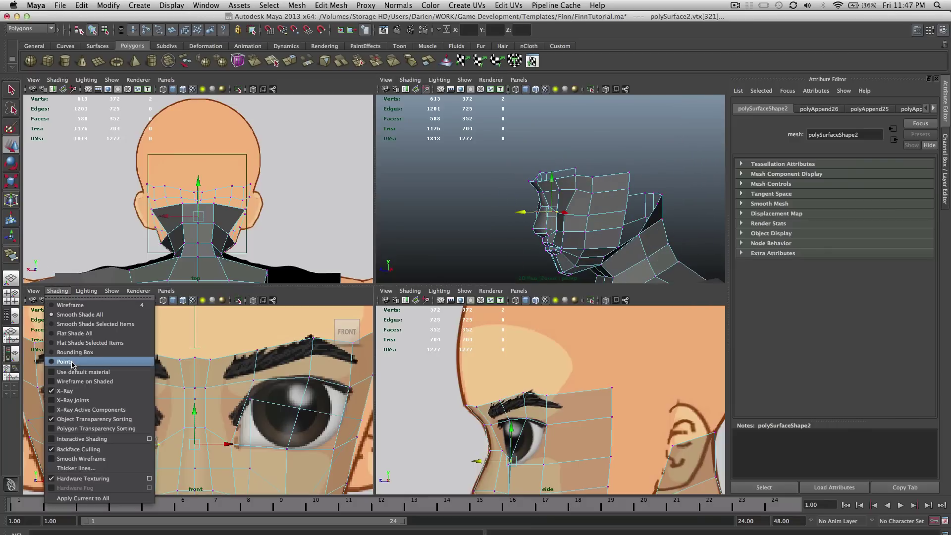
click(78, 392)
key(r)
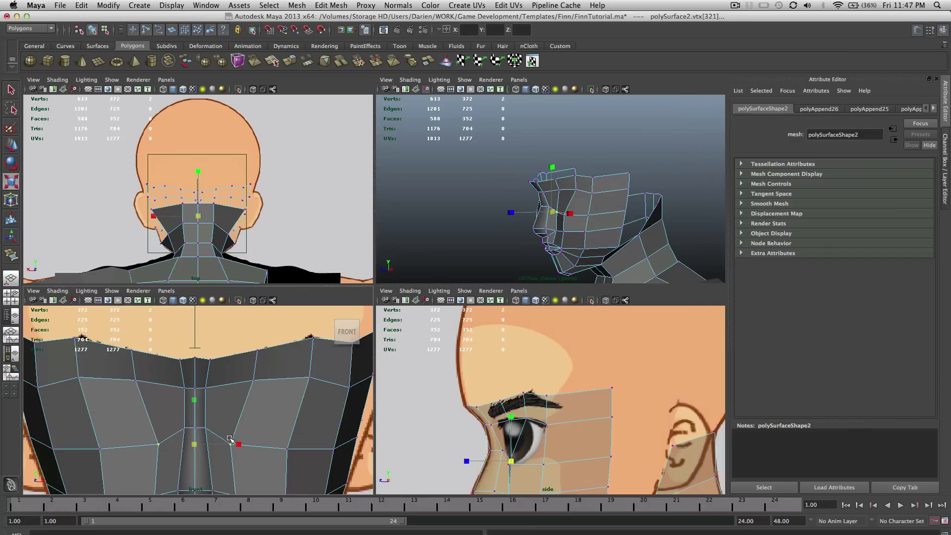
Scale the selected vertex pair beside the nose slightly wider apart across the face.
scroll(206, 442, down, 5)
drag(238, 408, 245, 409)
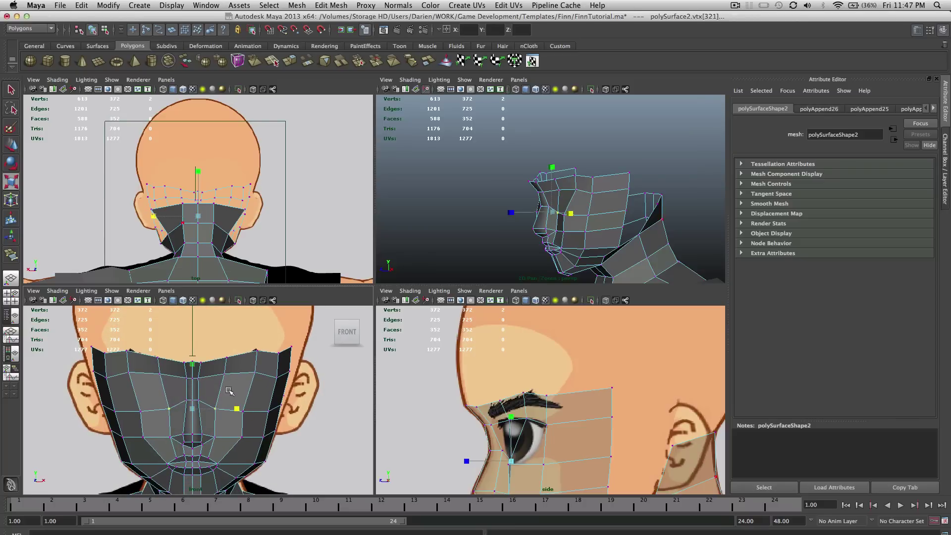
click(513, 430)
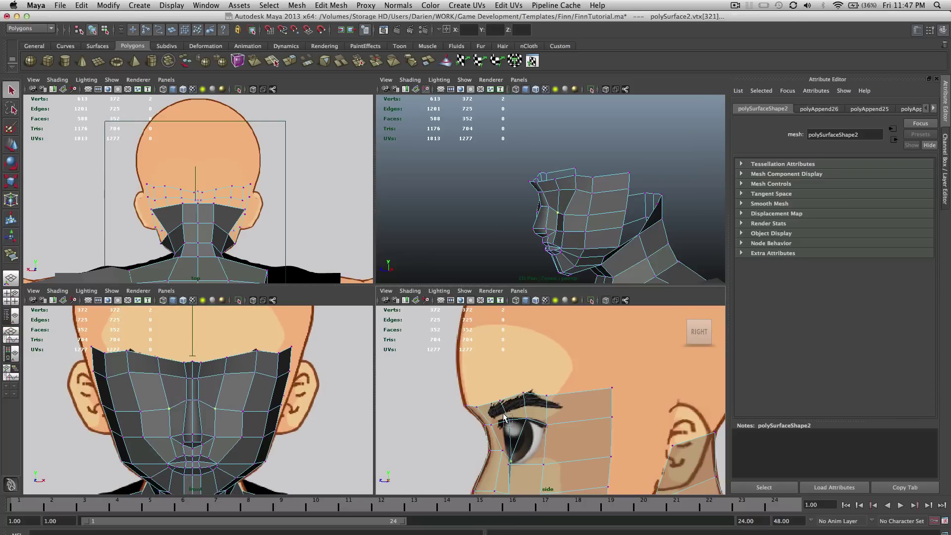
Scale the vertex pair just below the inner brows horizontally and move it slightly back toward the rear of the head.
click(225, 373)
drag(148, 374, 149, 374)
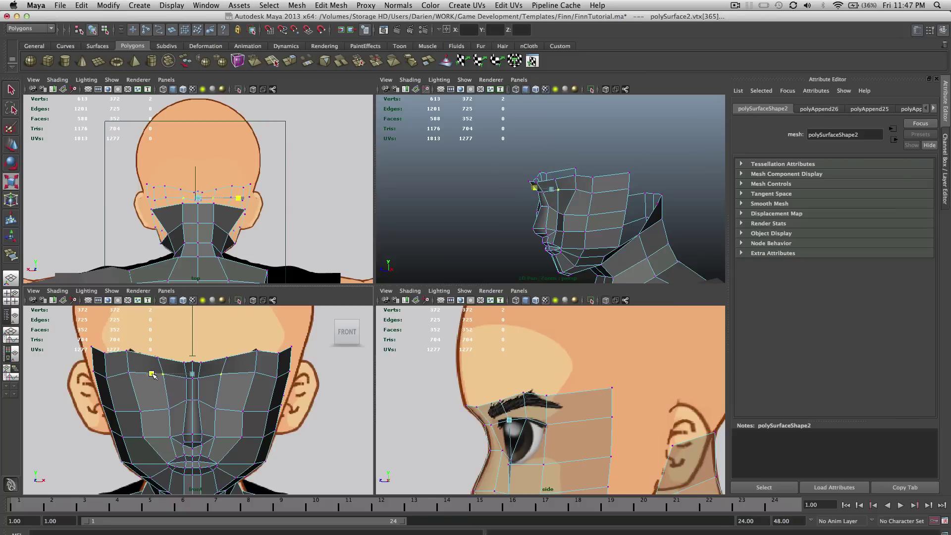
key(q)
click(479, 420)
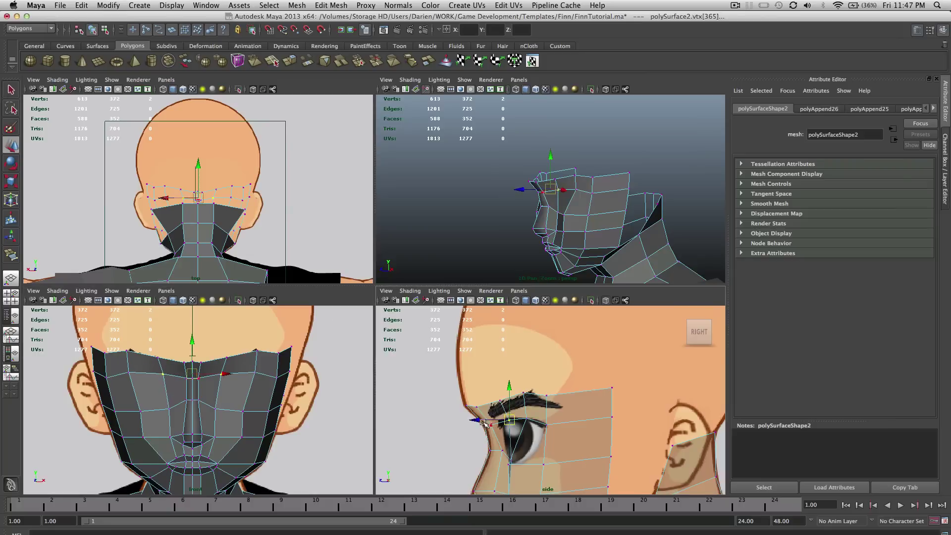
key(w)
drag(478, 420, 480, 421)
Select the outer vertex pair at lower-eye height and move it back along the depth of the head.
click(253, 403)
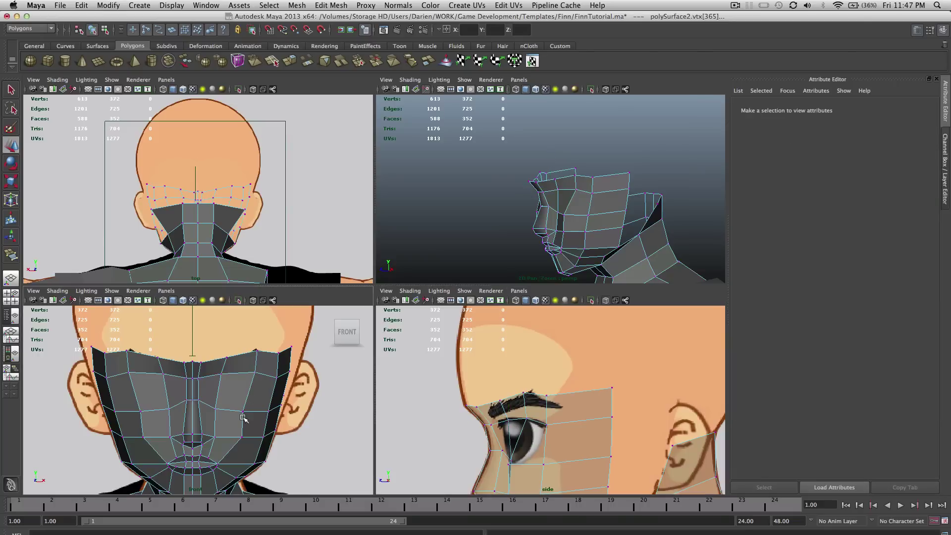
key(q)
click(244, 411)
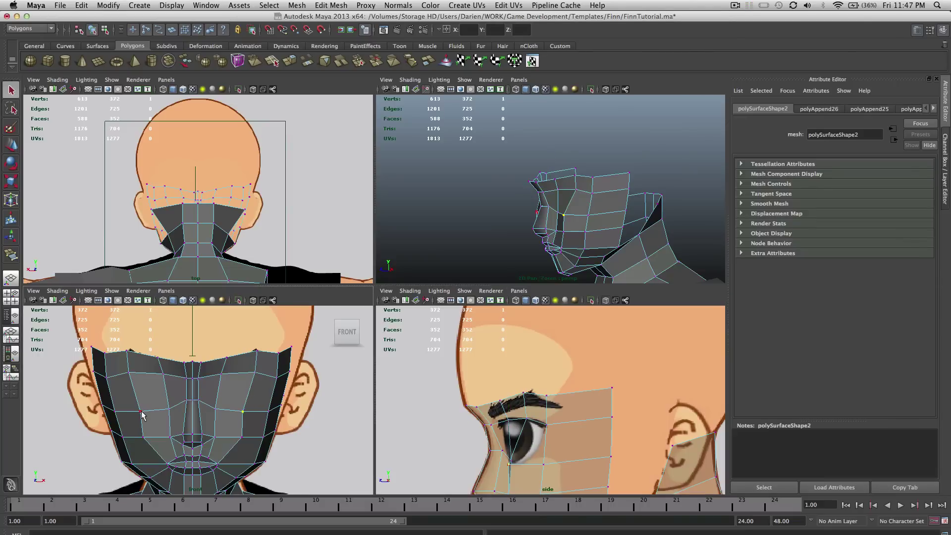
scroll(525, 446, up, 3)
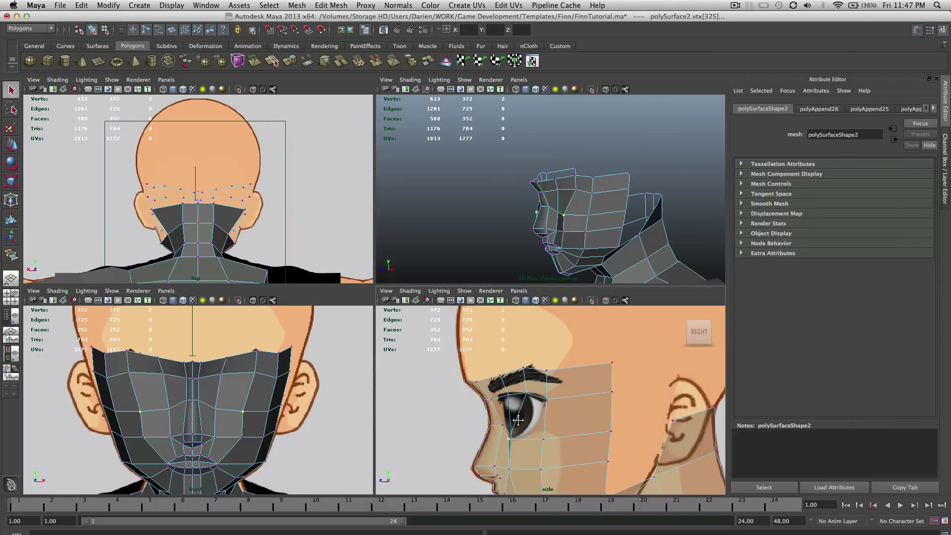
key(w)
drag(468, 436, 474, 436)
scroll(580, 170, up, 10)
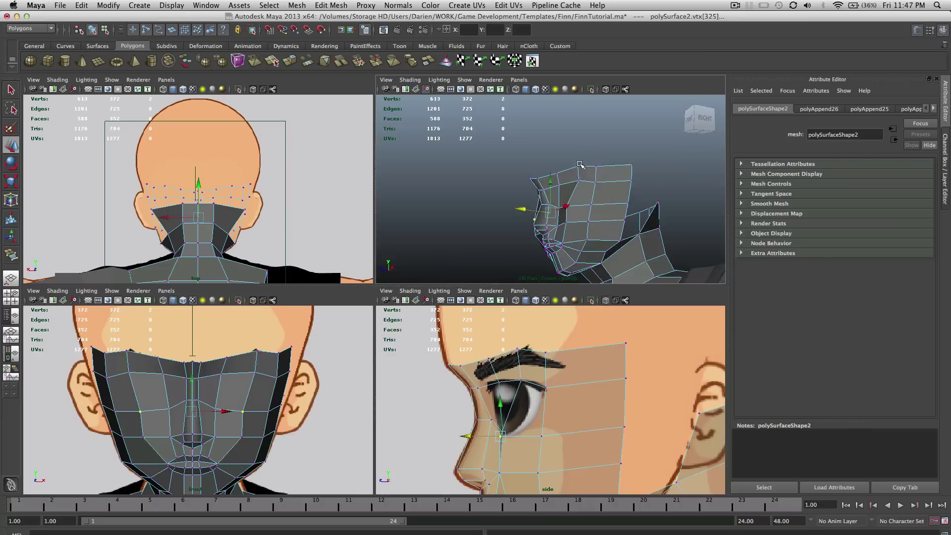
Scale the outer lower-eye vertex pair slightly wider apart across the face.
scroll(578, 174, down, 5)
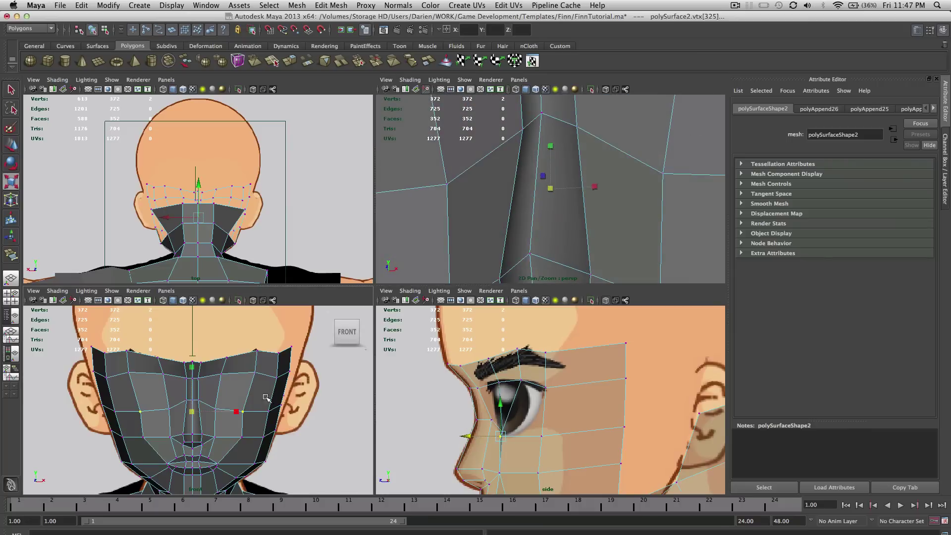
key(r)
drag(236, 410, 238, 412)
scroll(625, 234, down, 3)
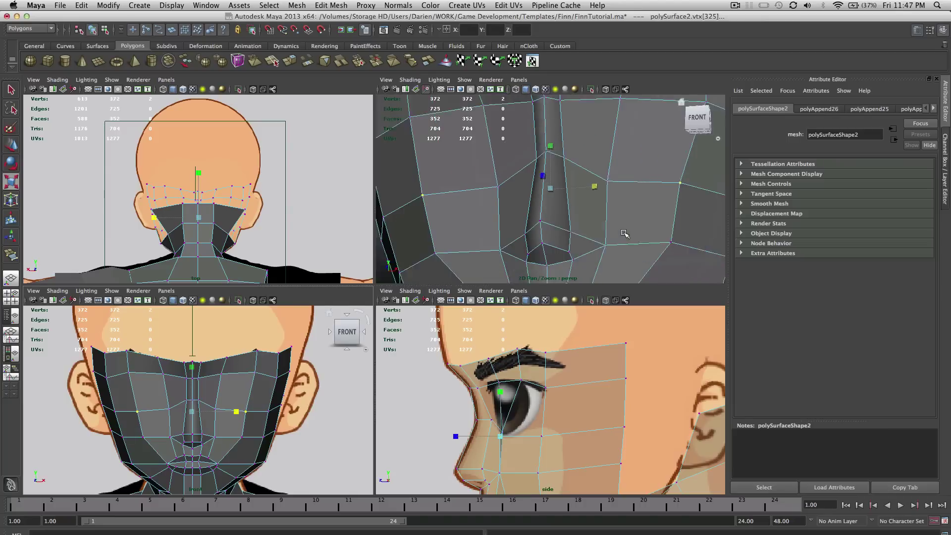
Preview the mesh smoothed in object mode with nothing selected and check the shape of the face.
alt+drag(624, 234, 604, 245)
key(3)
right_drag(610, 212, 698, 182)
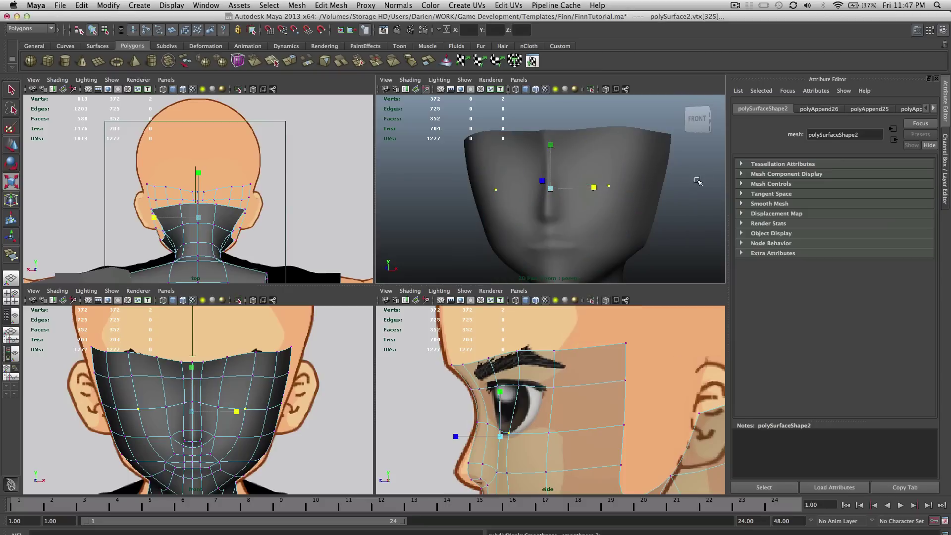
click(698, 182)
alt+drag(698, 181, 638, 204)
scroll(621, 215, up, 3)
click(561, 383)
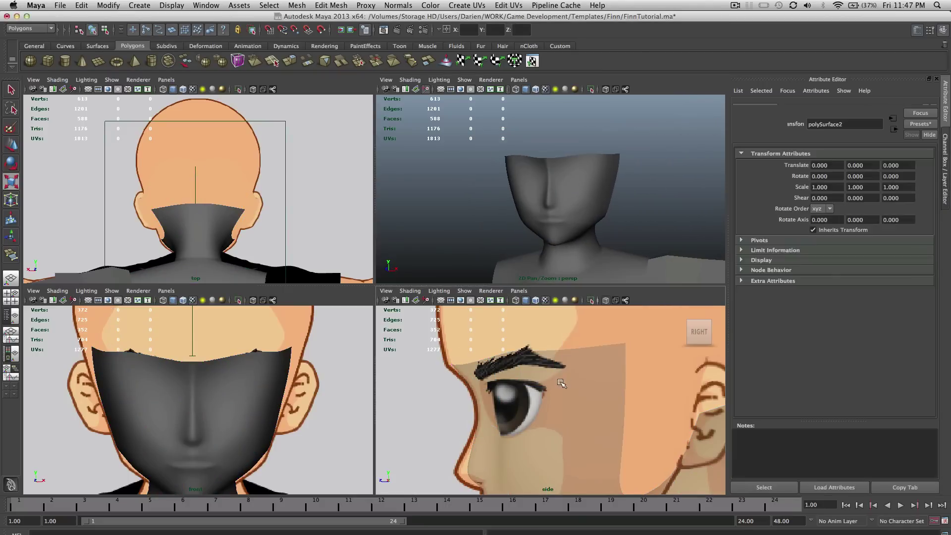
Examine the open gap between the sides of the face and the back of the neck, checking its border edges.
alt+drag(569, 228, 575, 175)
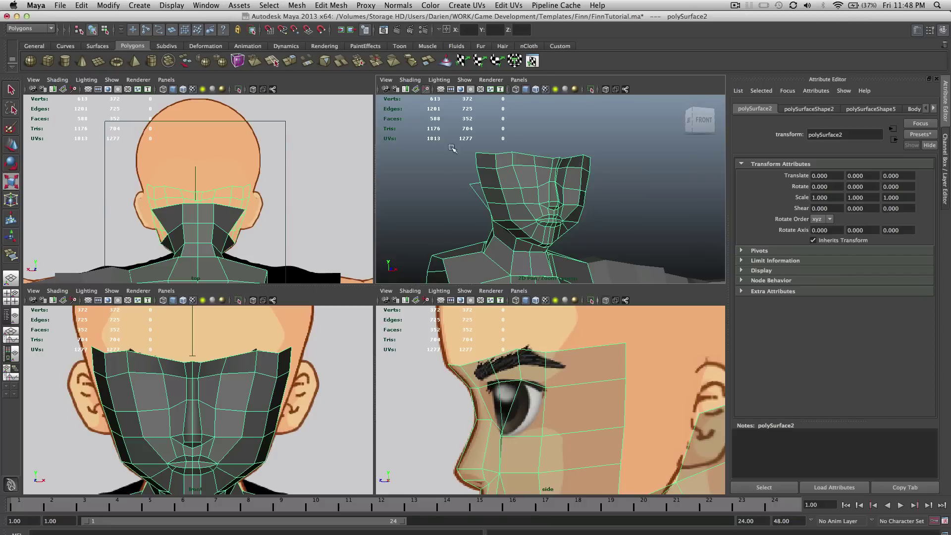
alt+drag(452, 148, 458, 174)
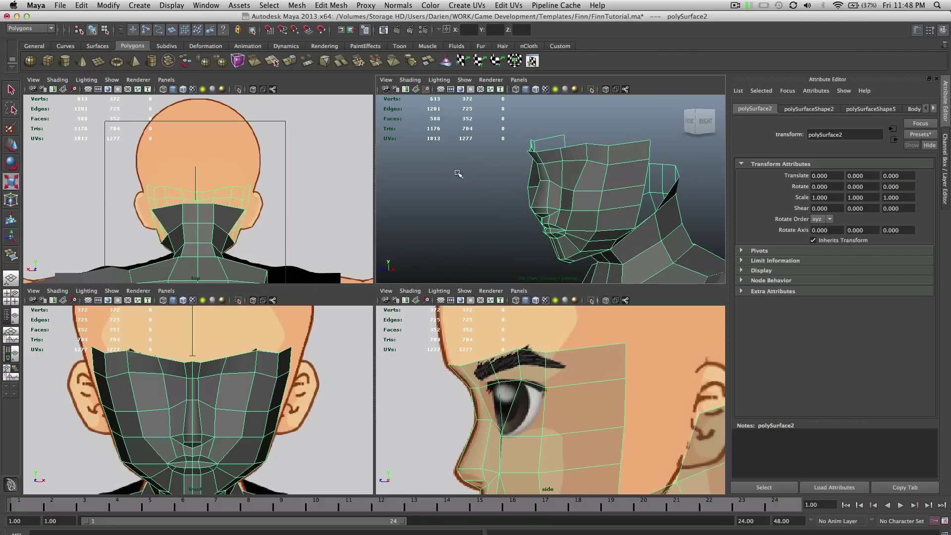
alt+right_drag(597, 197, 572, 400)
alt+drag(559, 196, 570, 197)
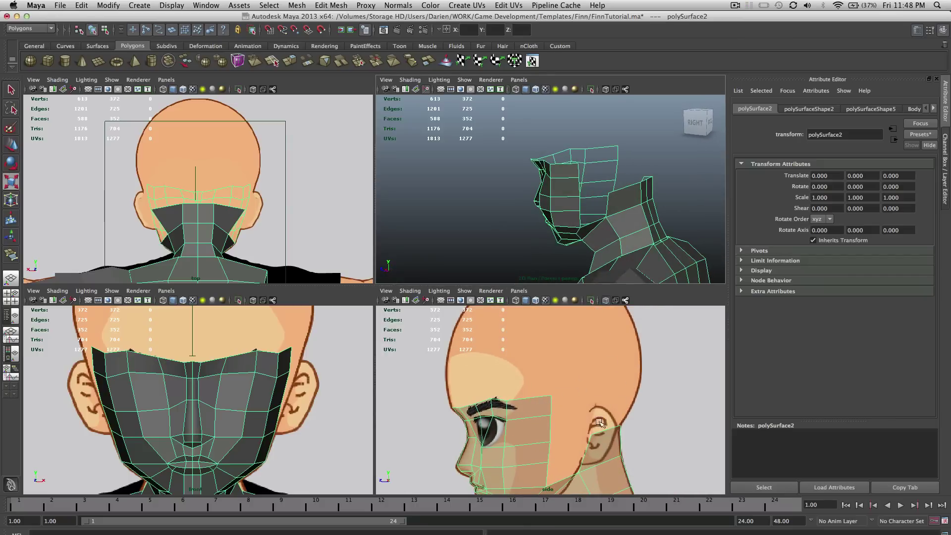
scroll(640, 209, up, 5)
alt+drag(640, 208, 599, 225)
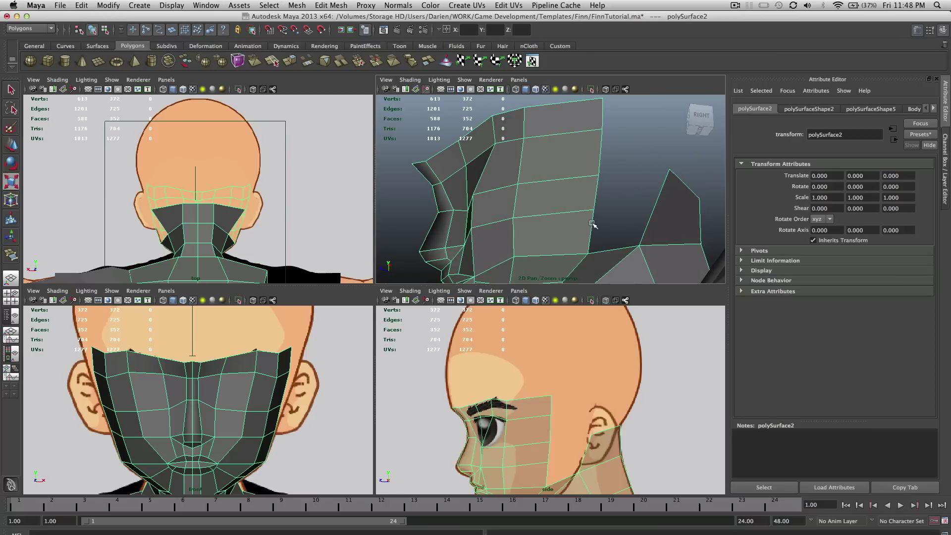
right_drag(592, 224, 593, 206)
click(593, 224)
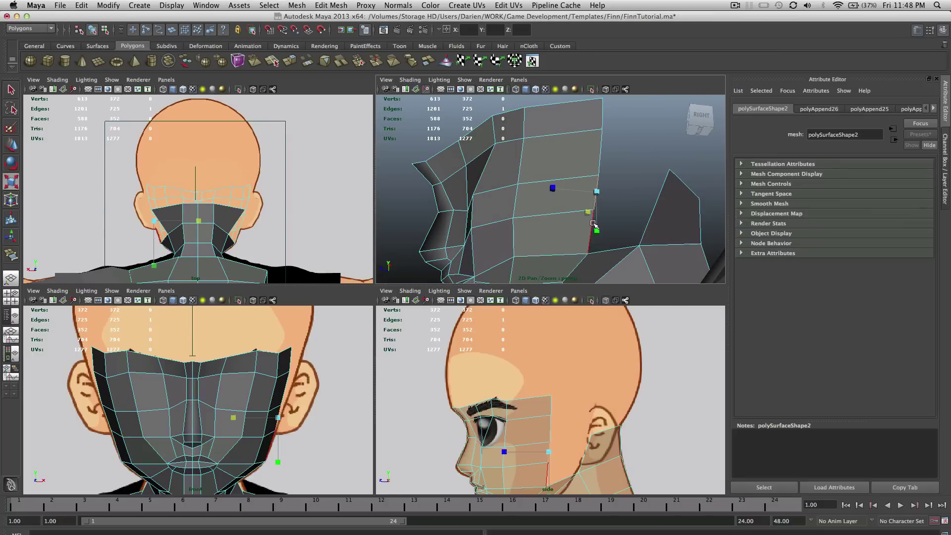
click(593, 224)
alt+drag(593, 224, 523, 223)
click(526, 224)
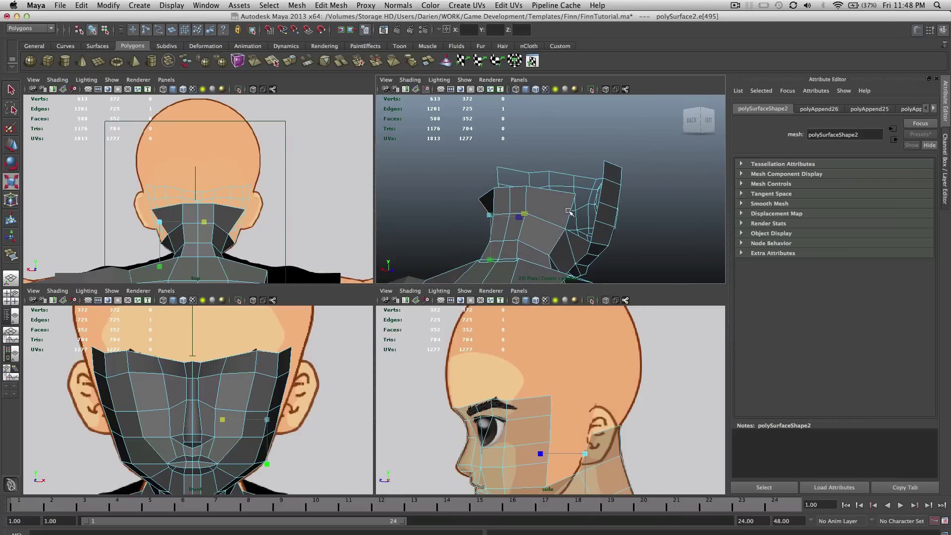
Append a polygon bridging the neck's border edge to the lower rear border edge of the face on the character's left side.
alt+drag(601, 212, 535, 222)
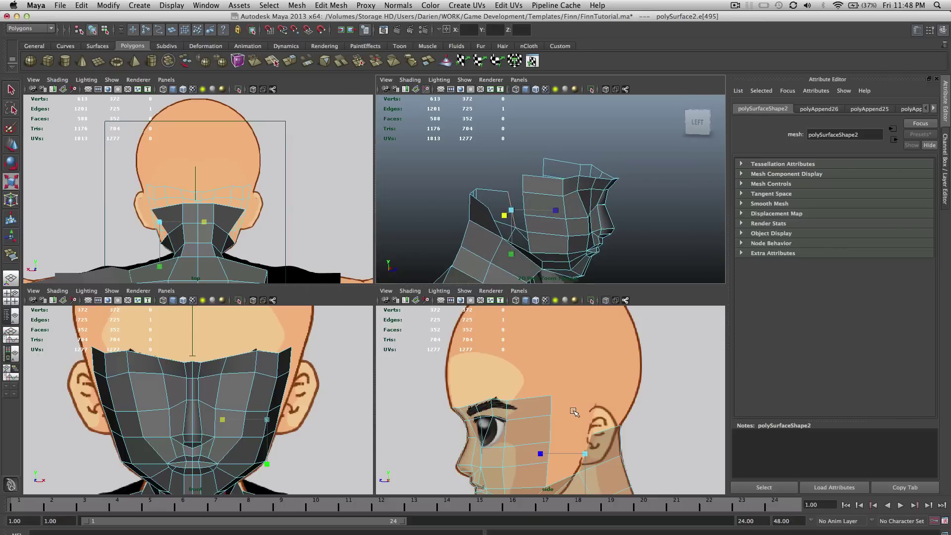
alt+right_drag(637, 378, 549, 192)
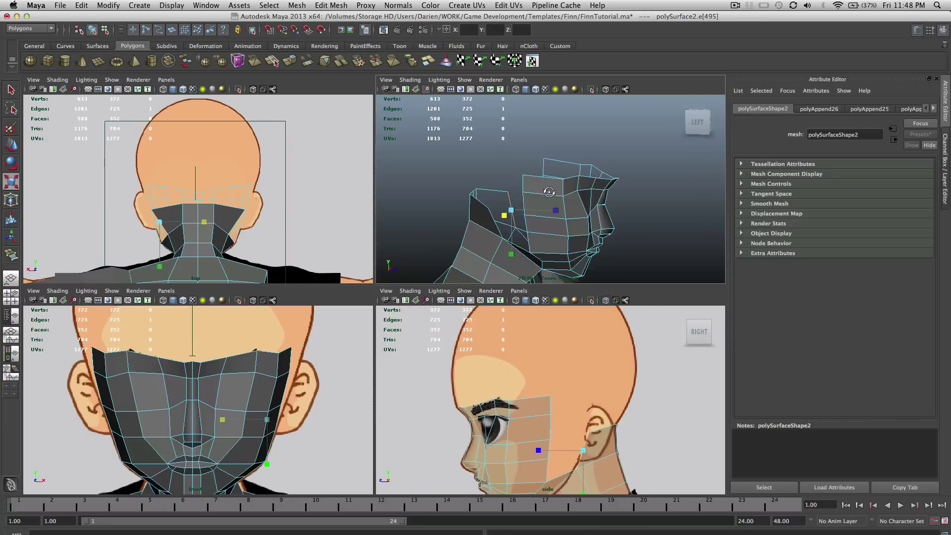
alt+drag(549, 191, 566, 193)
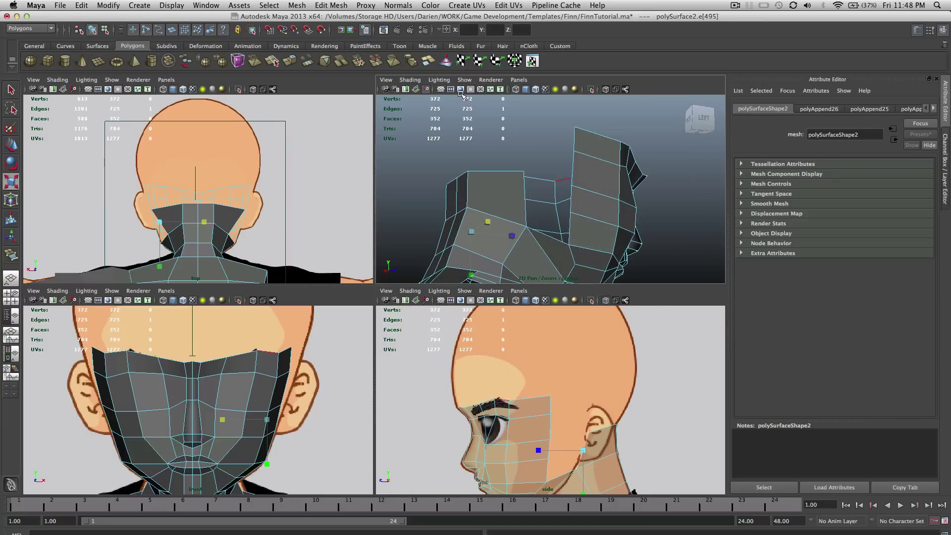
click(331, 5)
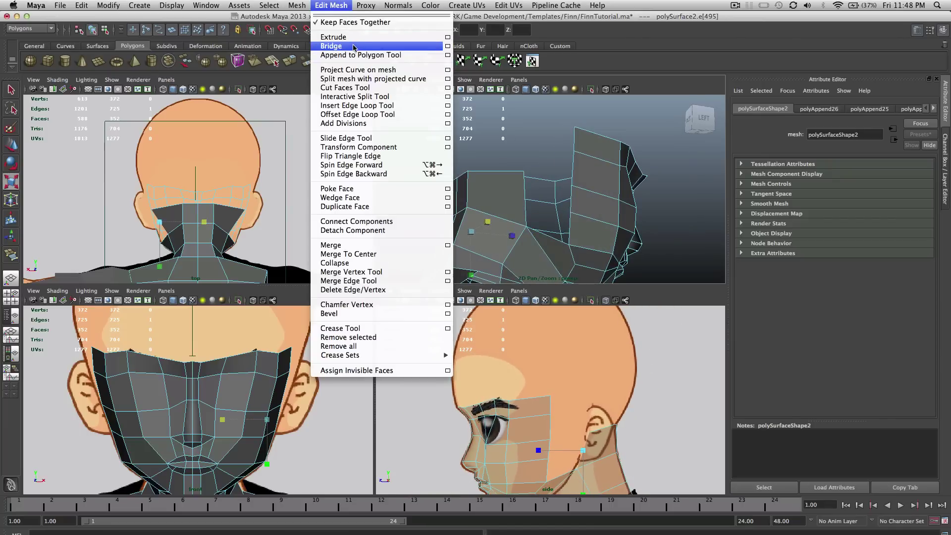
click(355, 55)
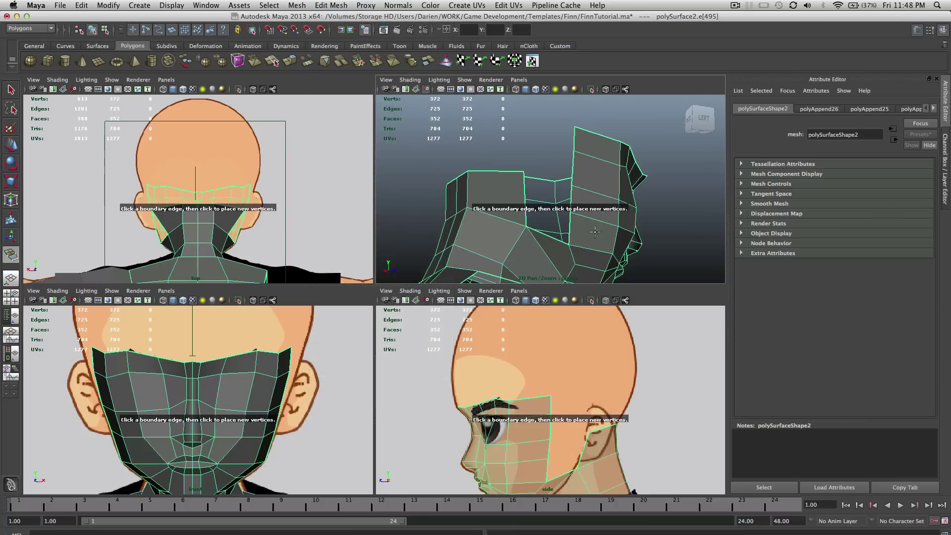
click(526, 198)
click(569, 225)
key(Return)
Append a matching polygon between the face and neck border edges on the character's right side.
alt+drag(493, 197, 520, 197)
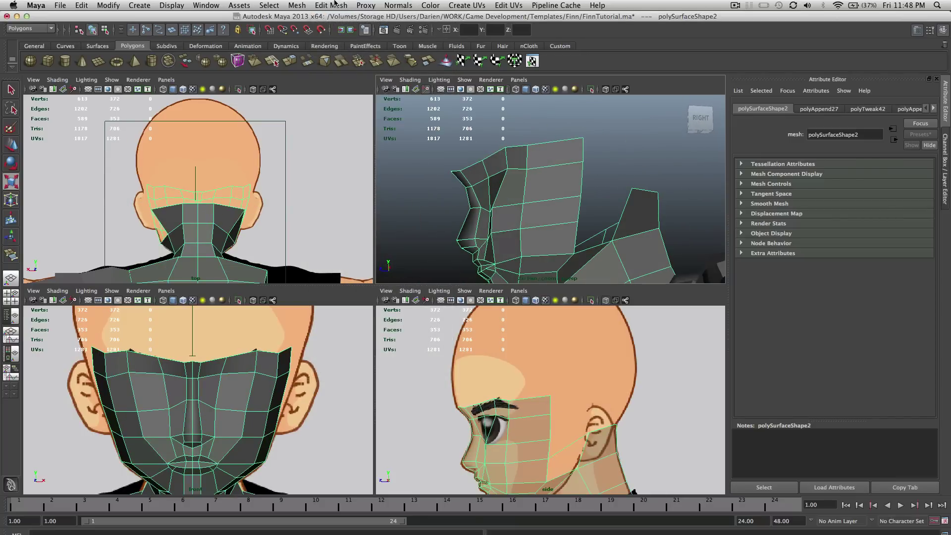
click(335, 4)
click(357, 55)
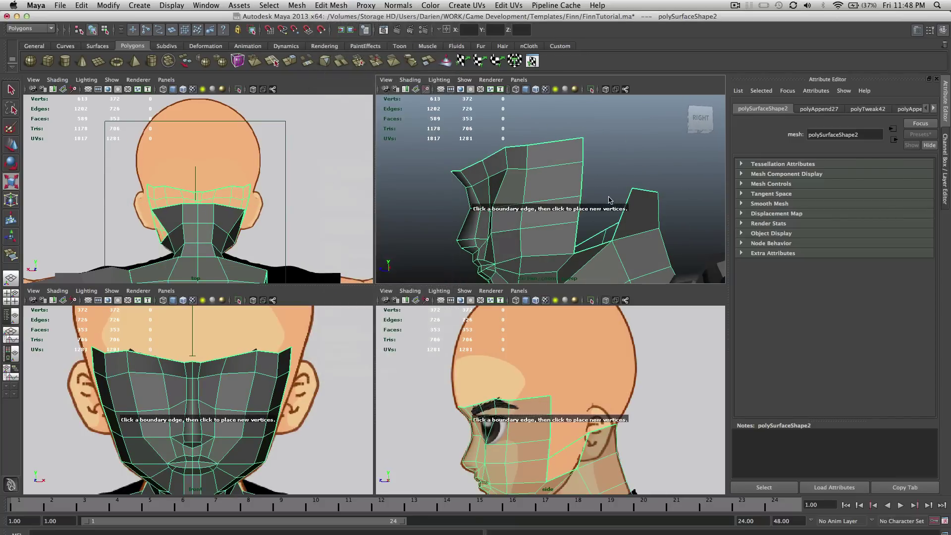
click(582, 242)
click(573, 243)
key(Return)
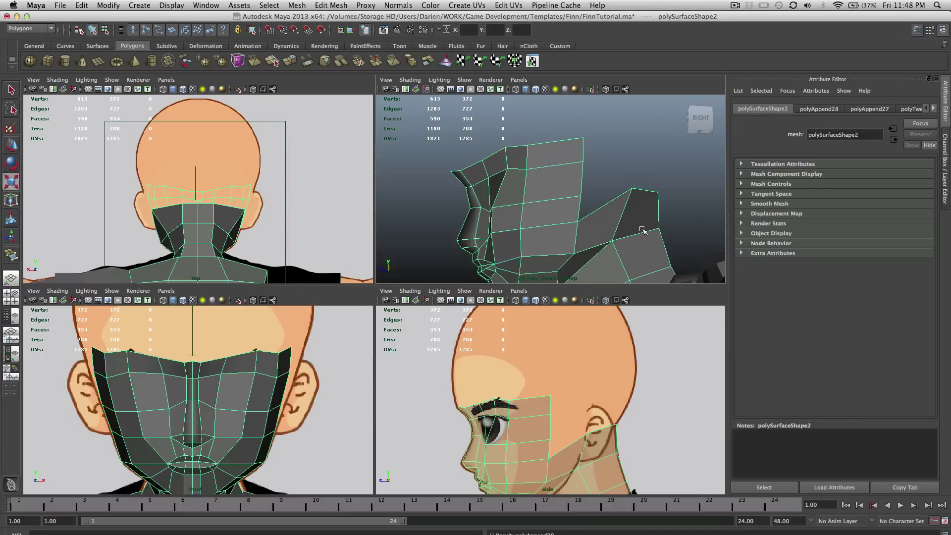
Extrude the four upper border edges across the back of the neck.
alt+drag(644, 230, 558, 250)
right_drag(579, 235, 573, 213)
click(571, 217)
alt+drag(598, 226, 574, 219)
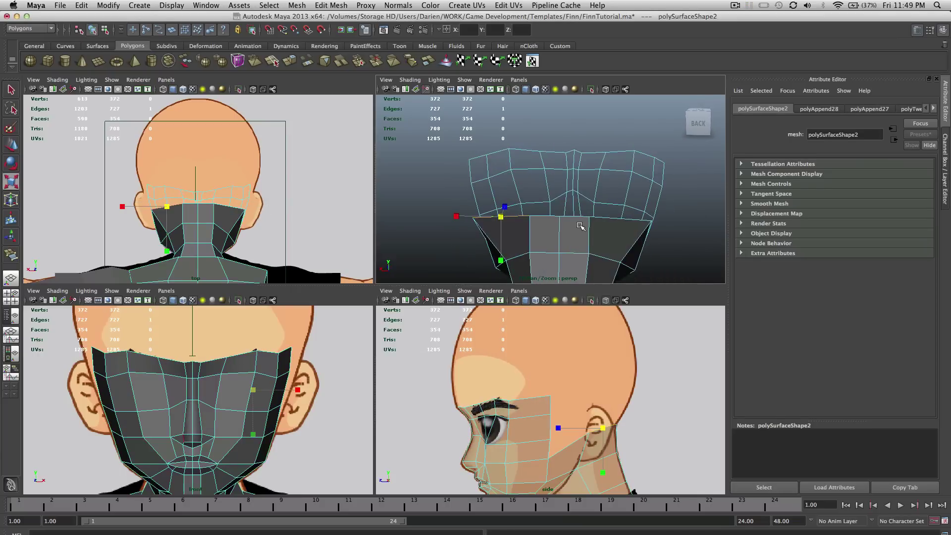
shift+click(567, 217)
shift+click(550, 217)
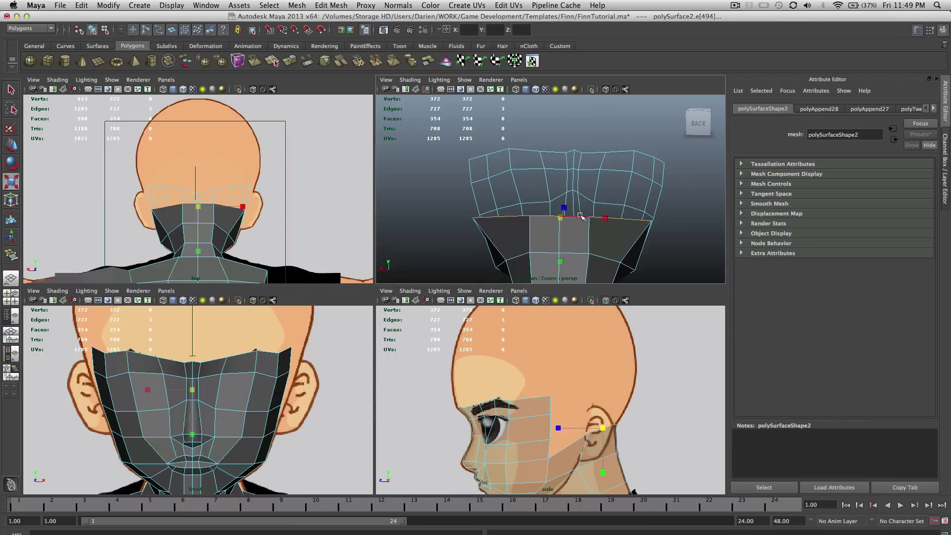
middle_drag(574, 208, 581, 213)
key(q)
shift+click(577, 219)
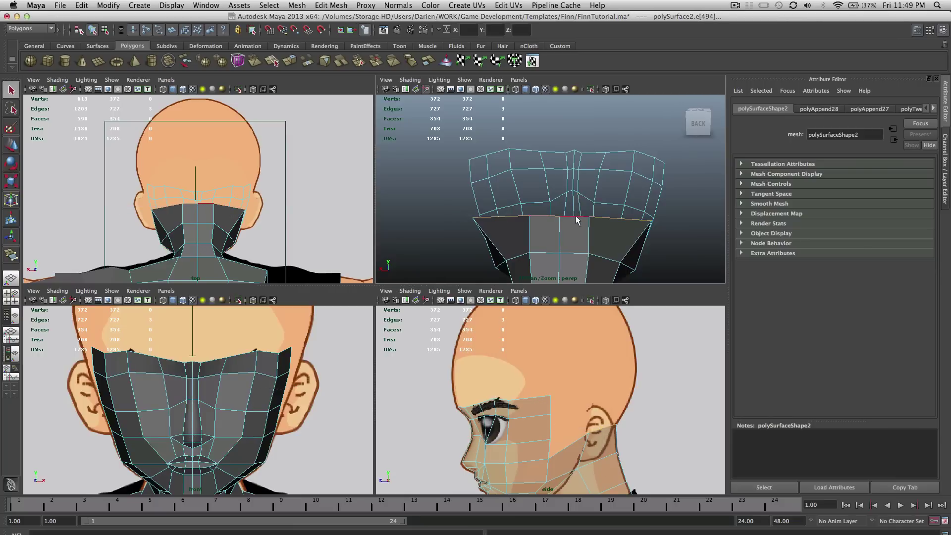
alt+drag(579, 225, 652, 228)
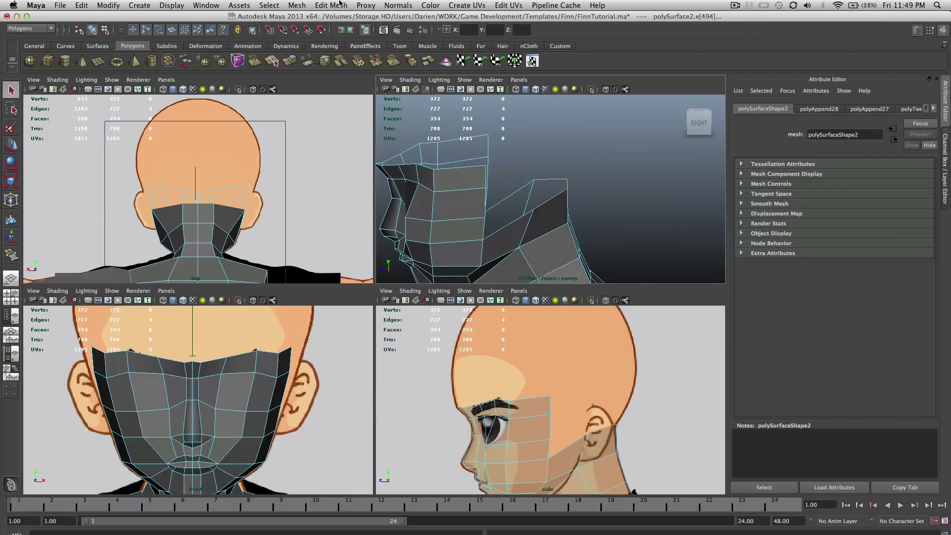
click(340, 5)
click(345, 34)
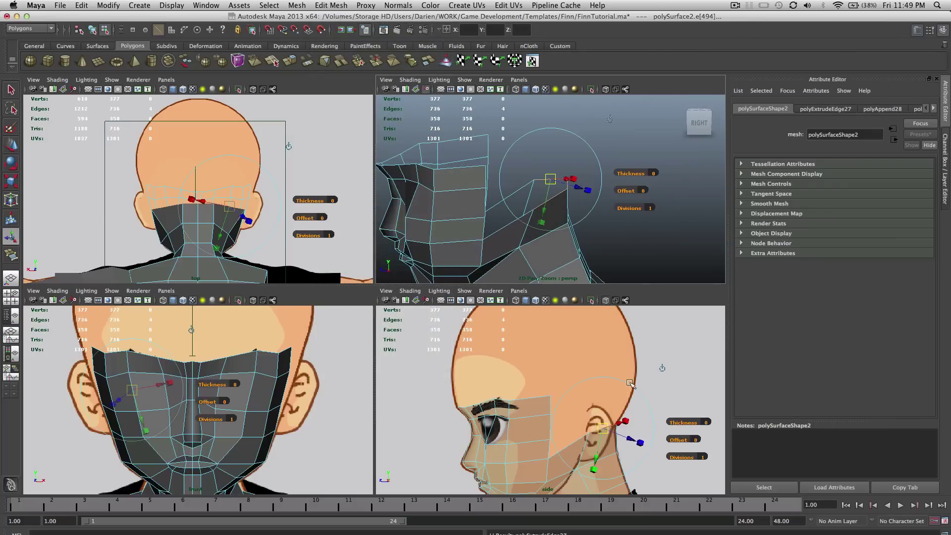
Raise the extruded edges and shift them back to follow the rear head outline in the side view.
click(630, 384)
drag(602, 425, 566, 412)
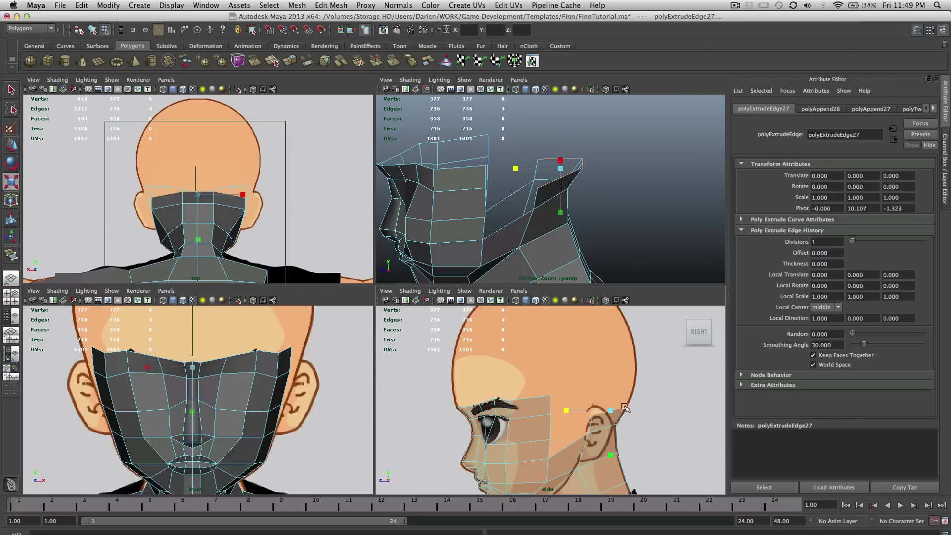
mouse_move(586, 413)
mouse_down()
mouse_move(609, 389)
mouse_move(588, 407)
mouse_up()
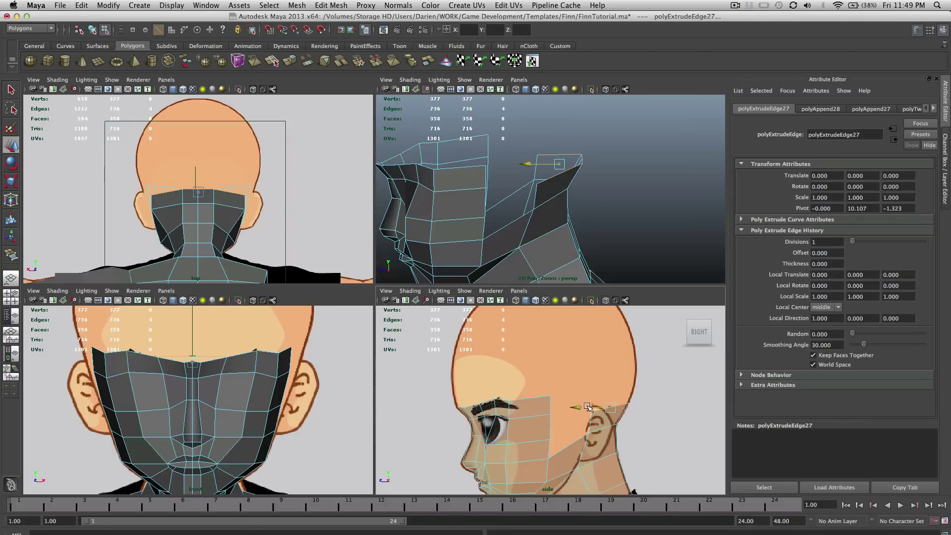
key(q)
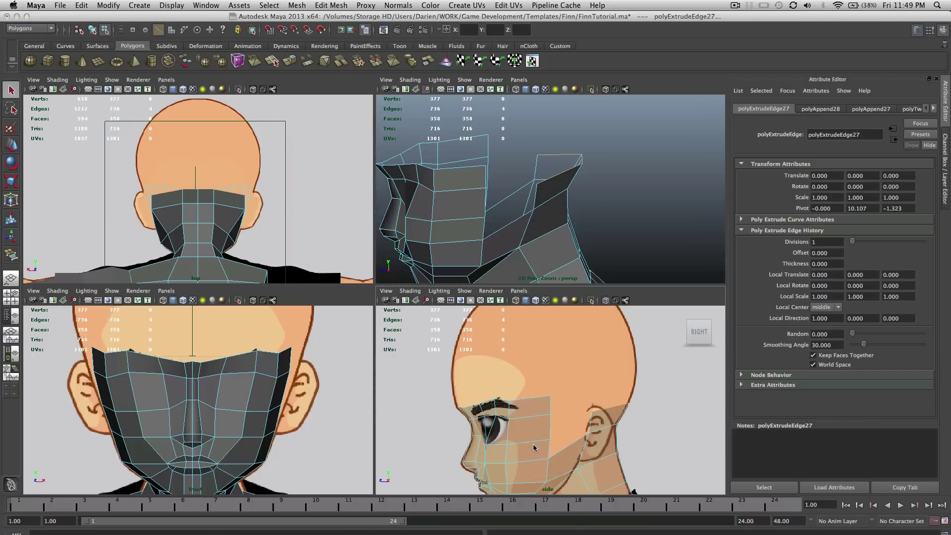
Move the vertex pair on the face's rear border at lower-eye height slightly forward in the side view.
right_drag(533, 421, 496, 423)
drag(540, 451, 513, 440)
key(w)
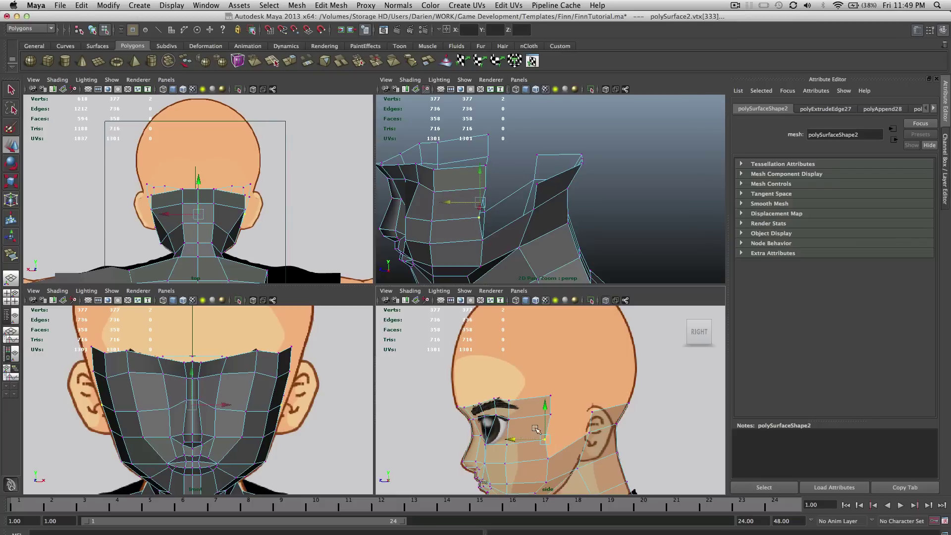
Move the vertex pair on the face's rear border just below brow height back toward the ear in the side view.
key(q)
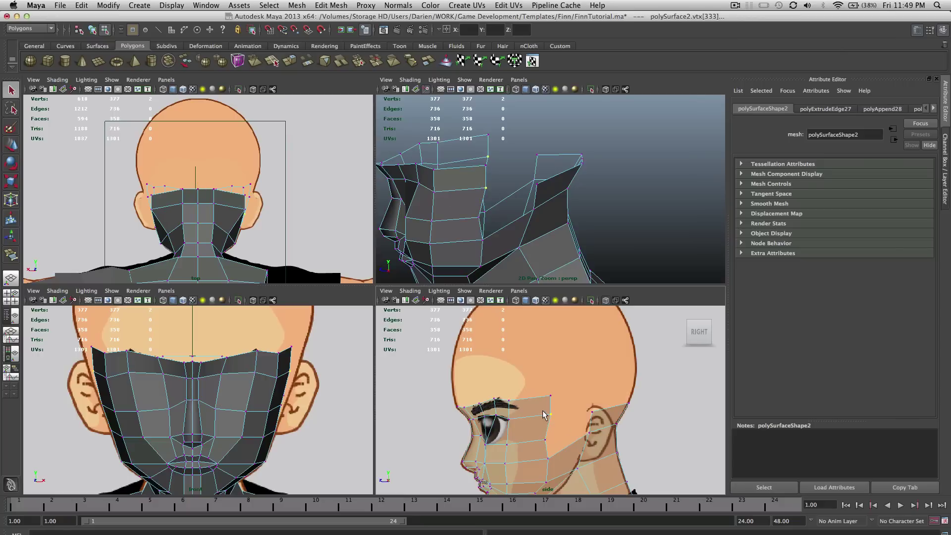
key(w)
drag(545, 415, 577, 415)
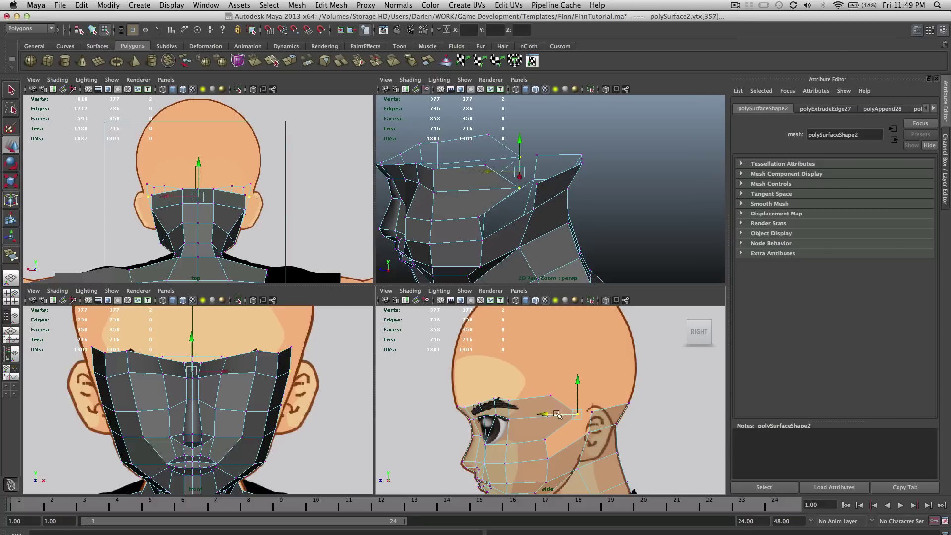
Snap each of the two moved border vertices onto the neck mesh's upper front corner vertex on its own side.
key(q)
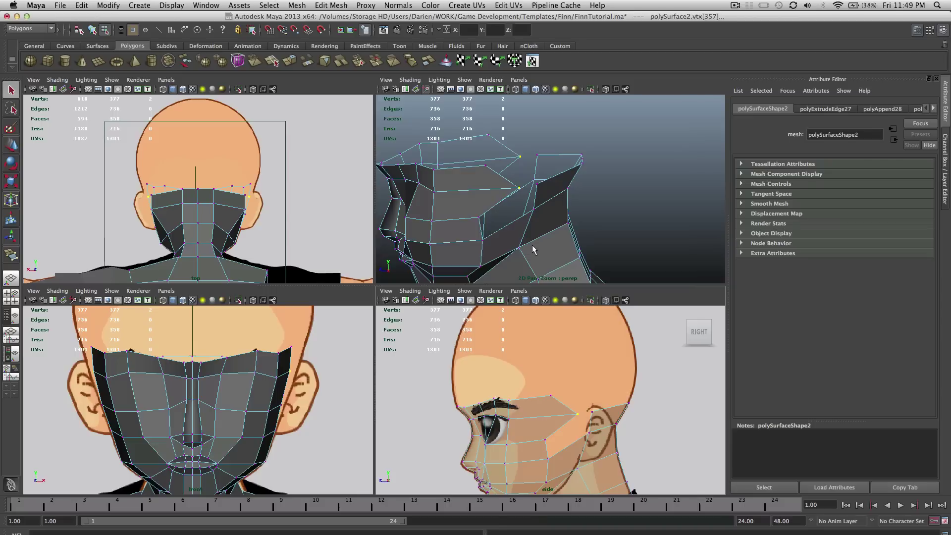
click(519, 188)
key(w)
key(v)
drag(519, 189, 552, 167)
click(518, 157)
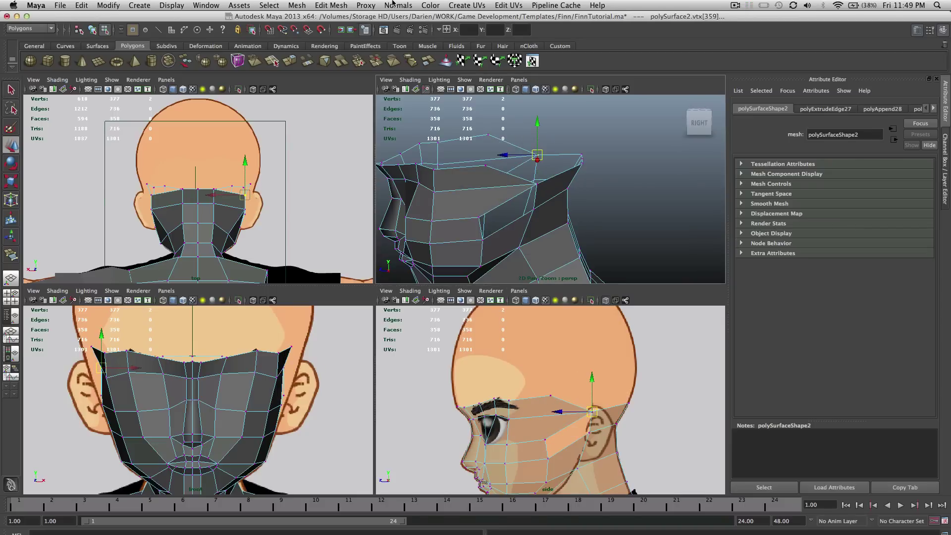
Merge the overlapping face and neck vertices near the top of the ear on both sides of the head.
click(367, 5)
mouse_move(347, 5)
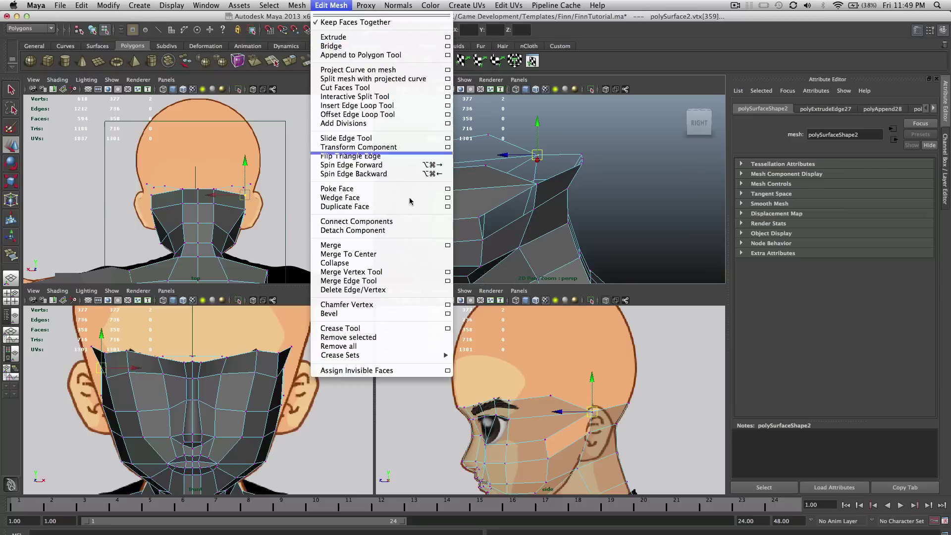
click(392, 245)
alt+drag(545, 144, 583, 116)
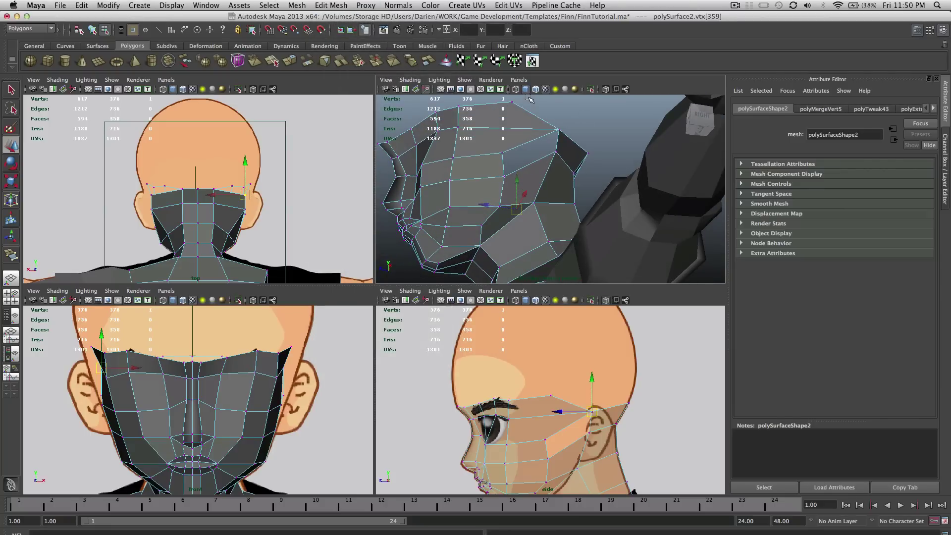
drag(528, 96, 572, 143)
click(332, 6)
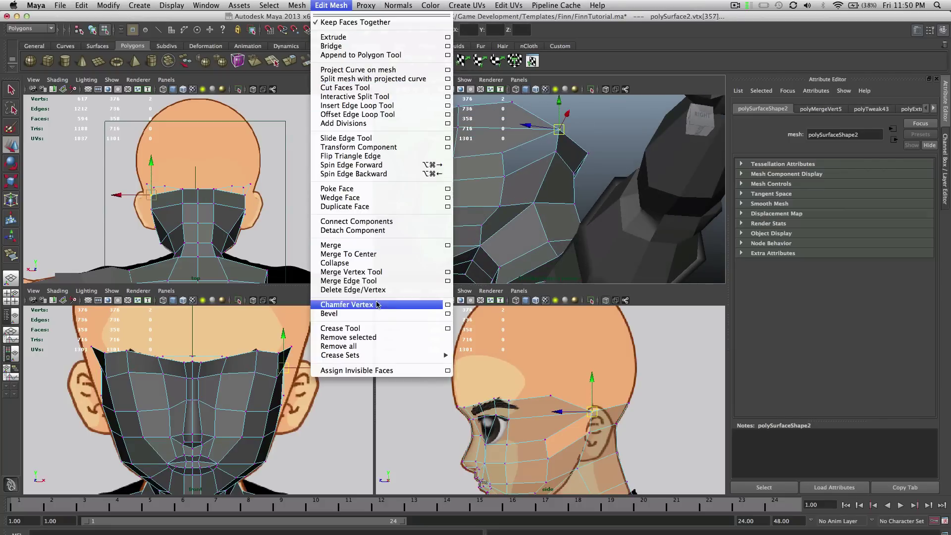
click(349, 254)
Append a polygon across the remaining gap between the face and neck on the character's left side.
alt+drag(530, 175, 498, 222)
click(323, 5)
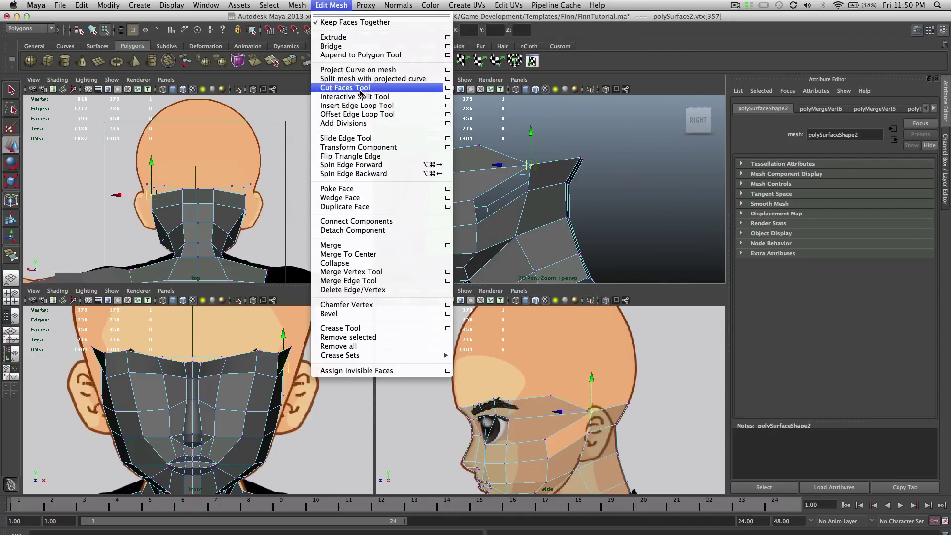
click(361, 55)
click(505, 177)
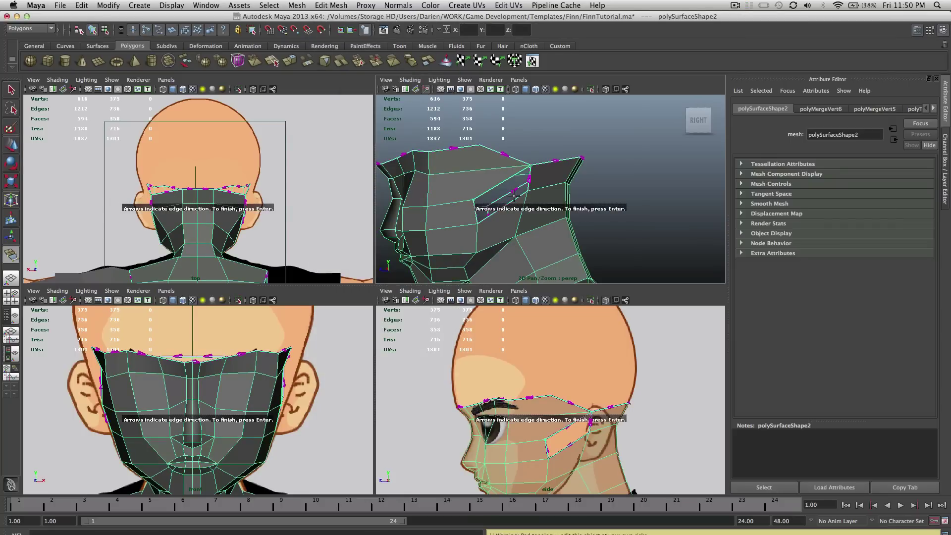
click(514, 199)
key(Return)
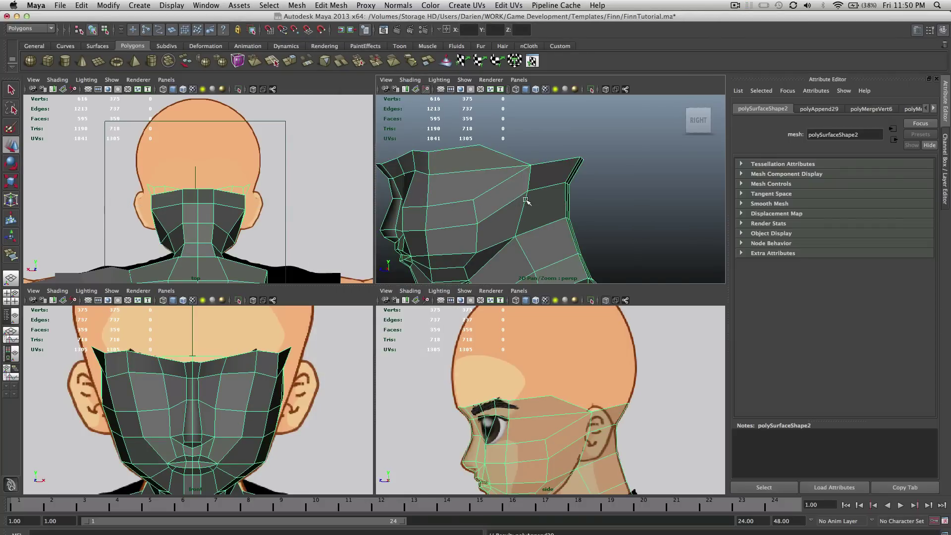
Append a matching polygon across the remaining face-to-neck gap on the character's right side.
alt+drag(512, 199, 349, 189)
click(331, 5)
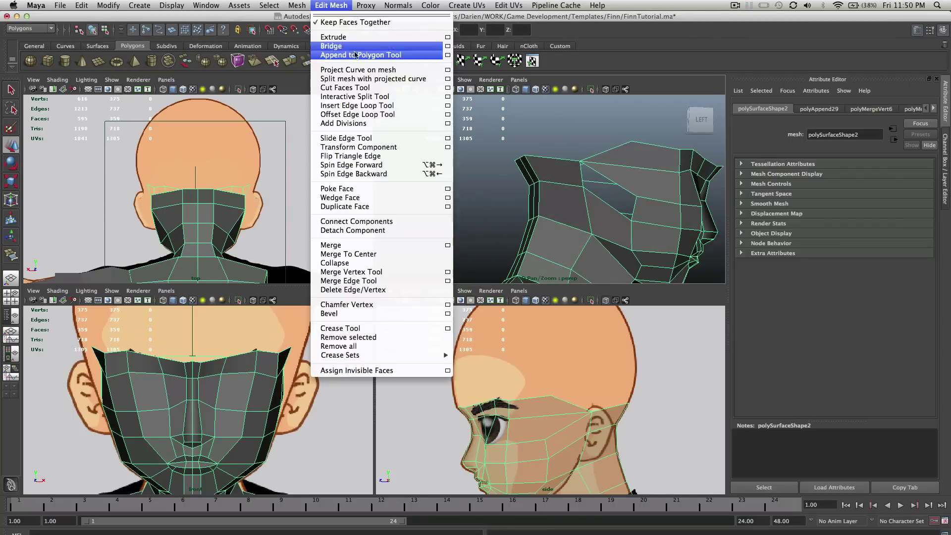
click(356, 54)
click(615, 183)
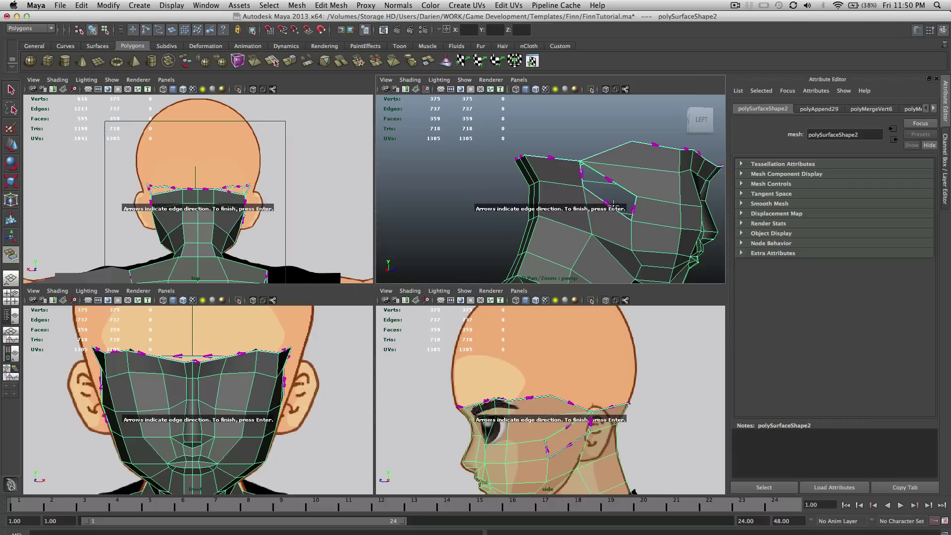
click(614, 208)
key(Return)
alt+drag(628, 201, 606, 206)
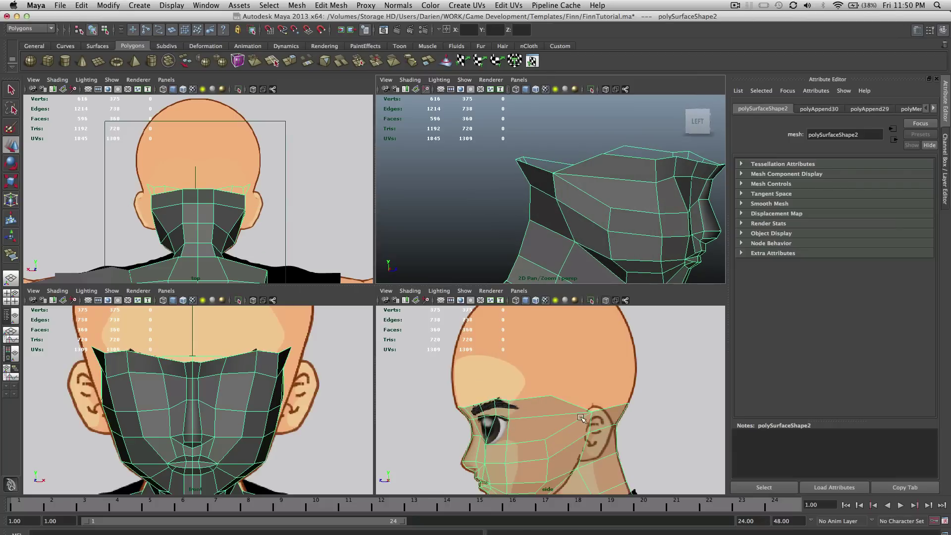
right_drag(581, 419, 563, 394)
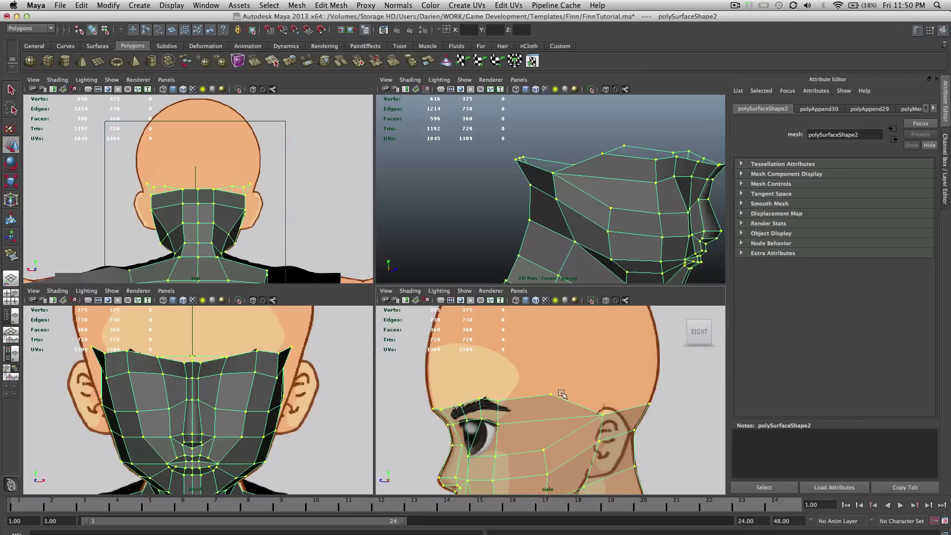
click(627, 253)
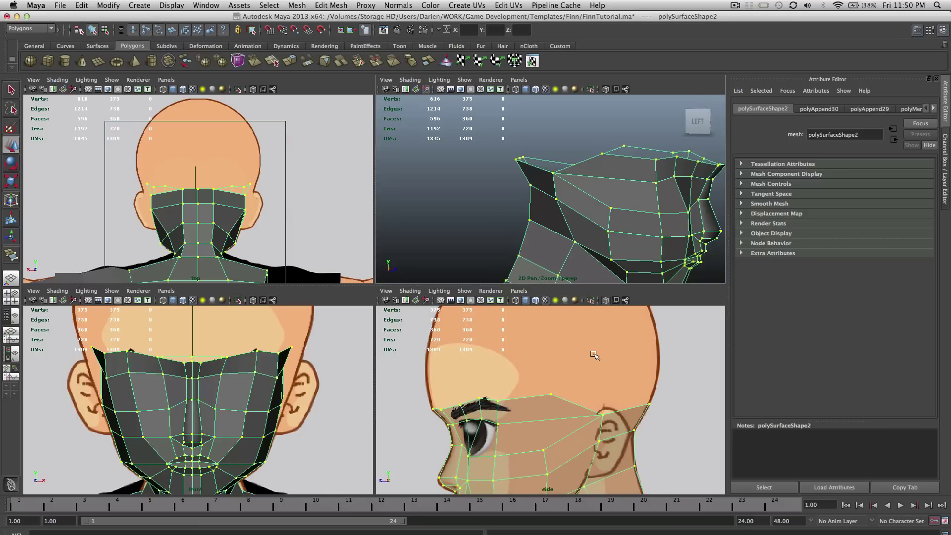
click(329, 5)
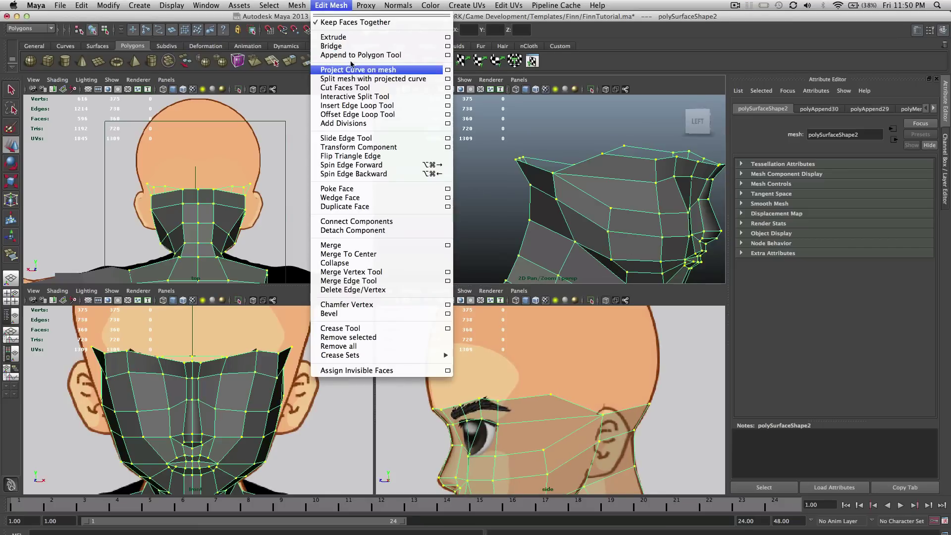
click(353, 96)
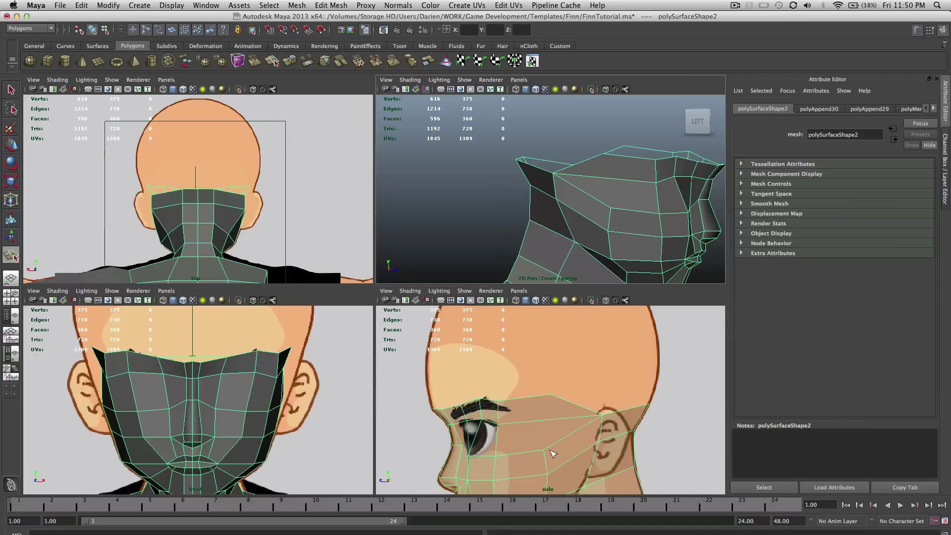
Scale the seam vertex pairs at the top and middle of the ear outward to widen the head.
right_drag(562, 441, 544, 443)
drag(581, 409, 581, 409)
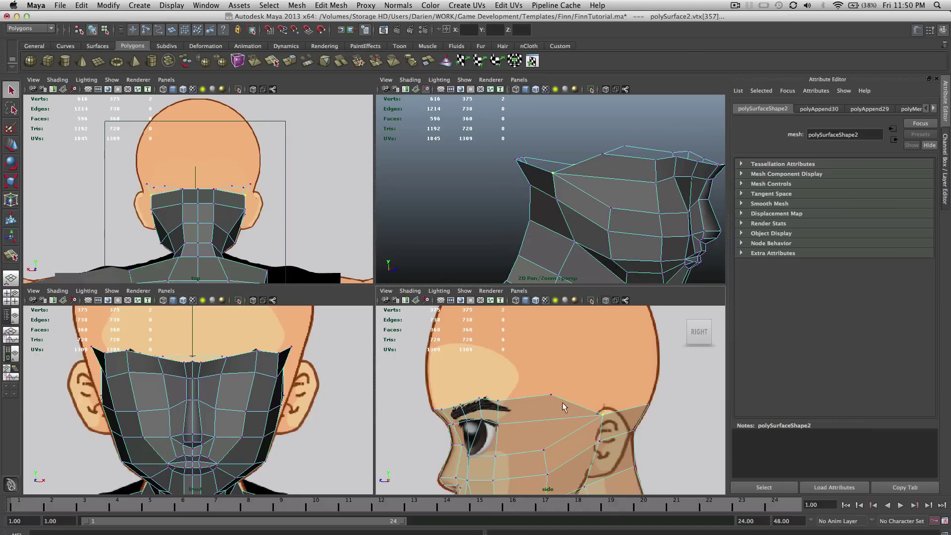
key(w)
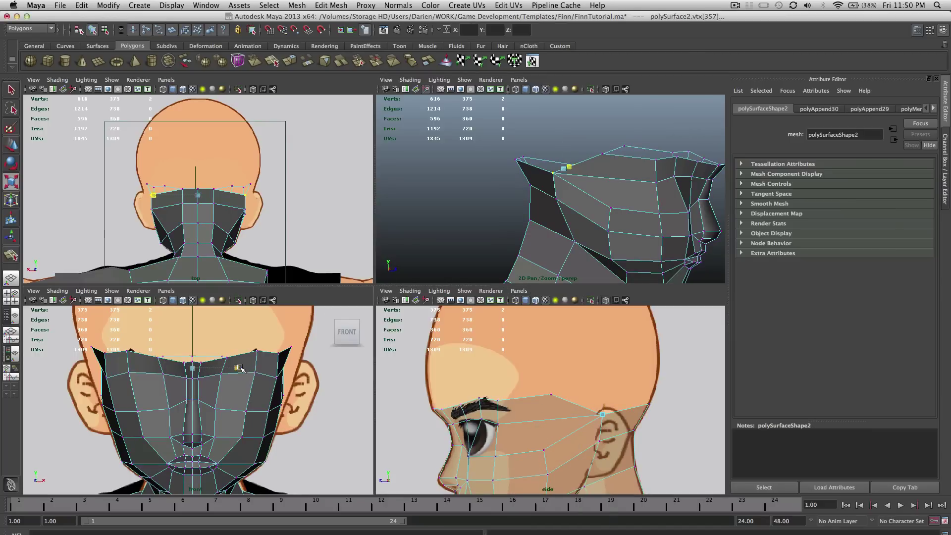
mouse_move(240, 368)
mouse_down()
mouse_move(247, 366)
mouse_move(239, 370)
mouse_up()
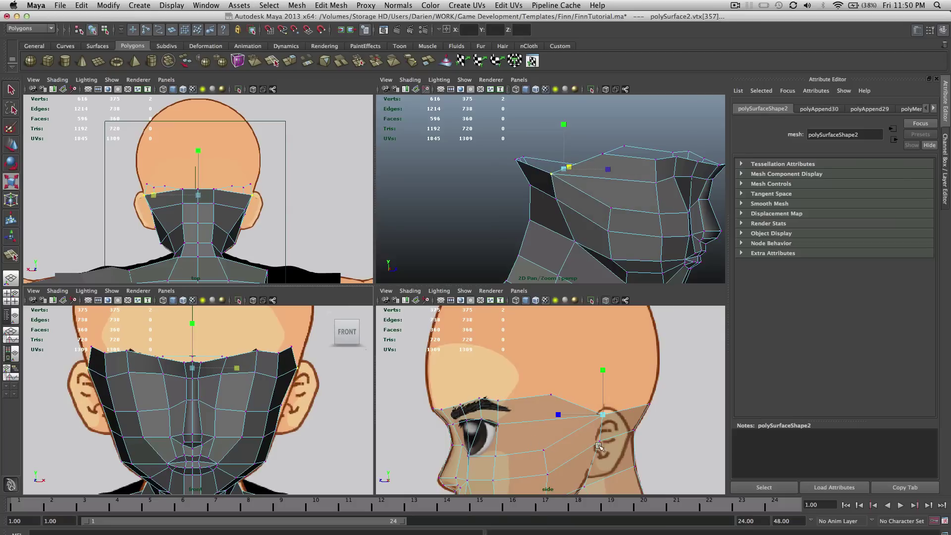
drag(594, 434, 612, 460)
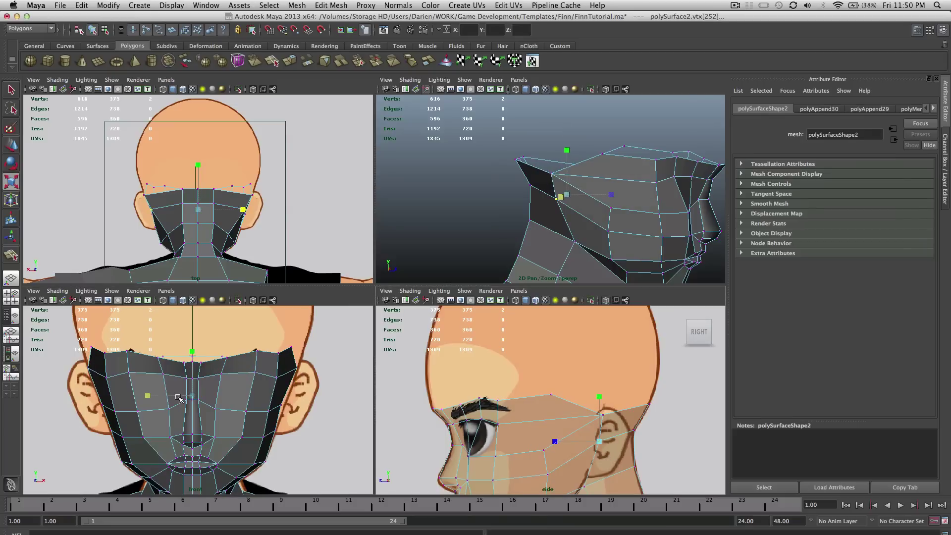
click(145, 396)
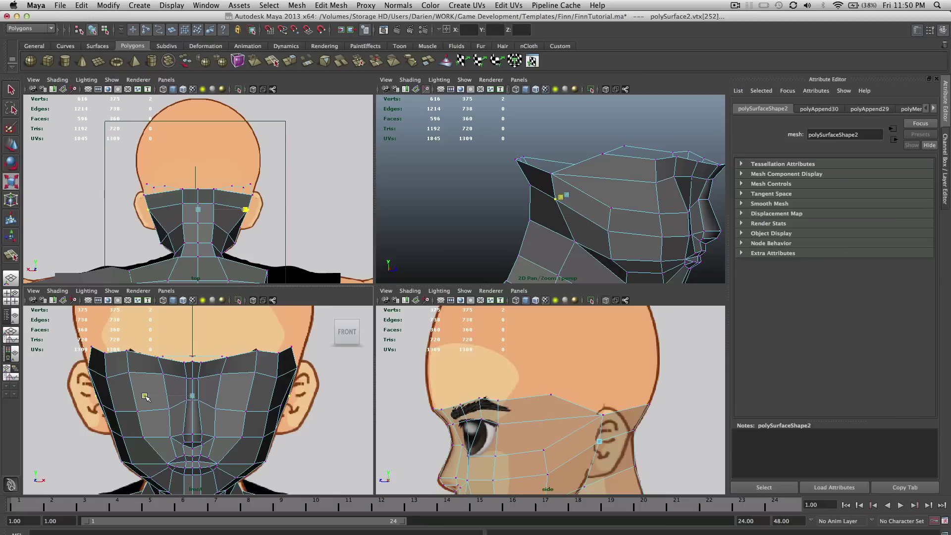
Scale the vertex pair between the eye and the ear slightly outward in the front view.
key(q)
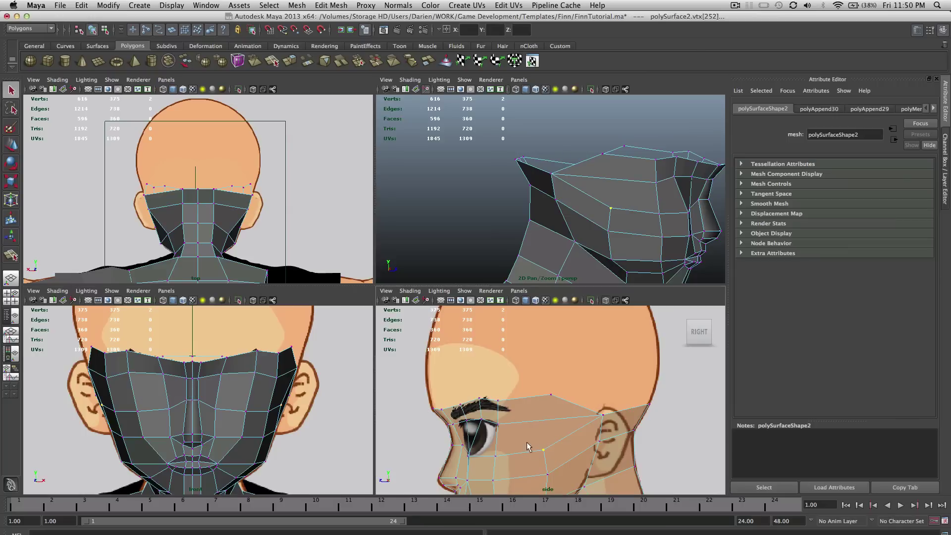
key(w)
click(238, 405)
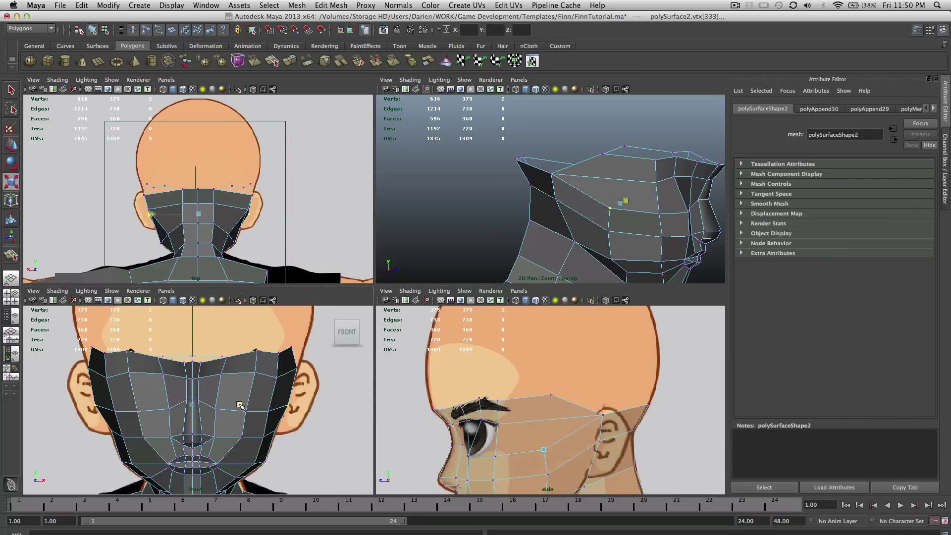
drag(239, 405, 237, 404)
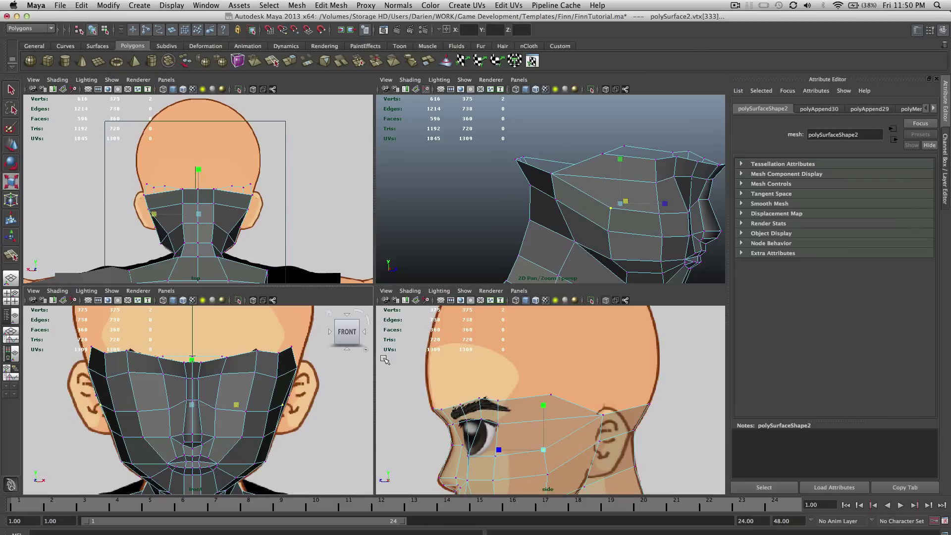
Move the top rear face vertex pair back above the ear and scale it outward to the head outline.
click(551, 394)
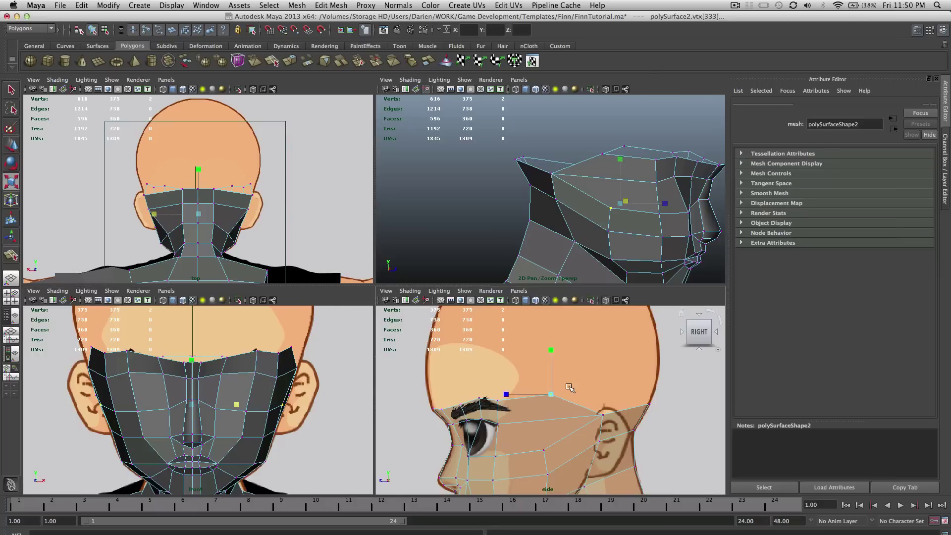
key(w)
drag(531, 395, 571, 397)
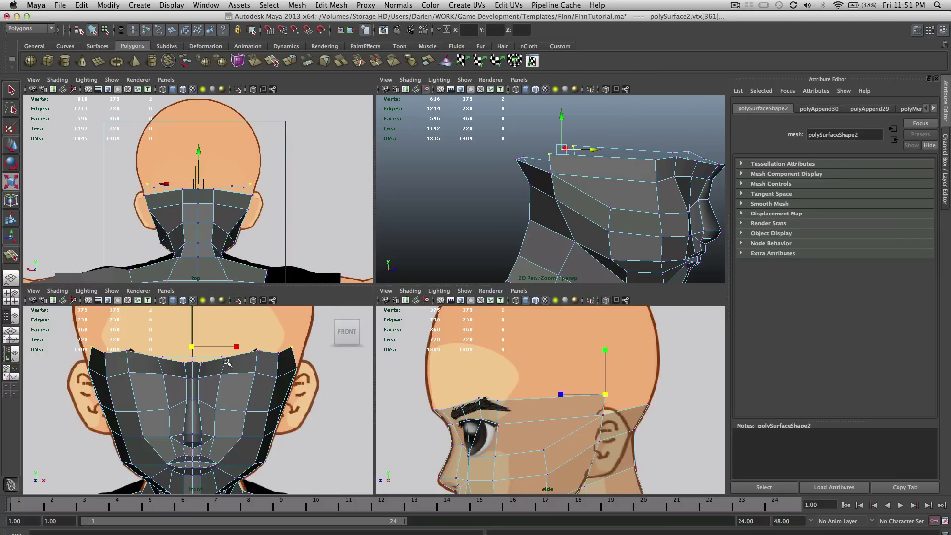
key(r)
drag(242, 348, 244, 349)
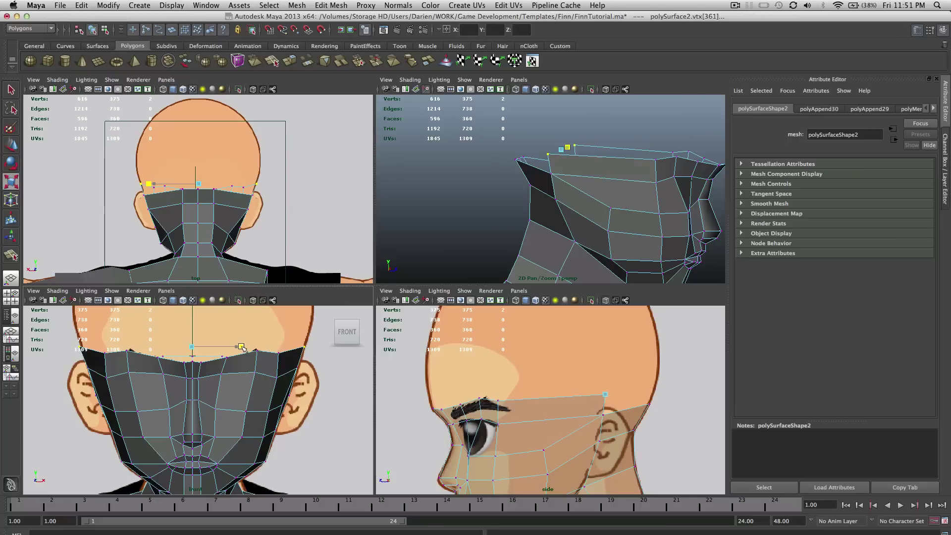
Preview the head mesh smoothed and examine the face-to-neck seam from both sides and the back.
alt+drag(520, 203, 565, 186)
key(3)
right_drag(566, 184, 657, 214)
alt+drag(610, 228, 654, 206)
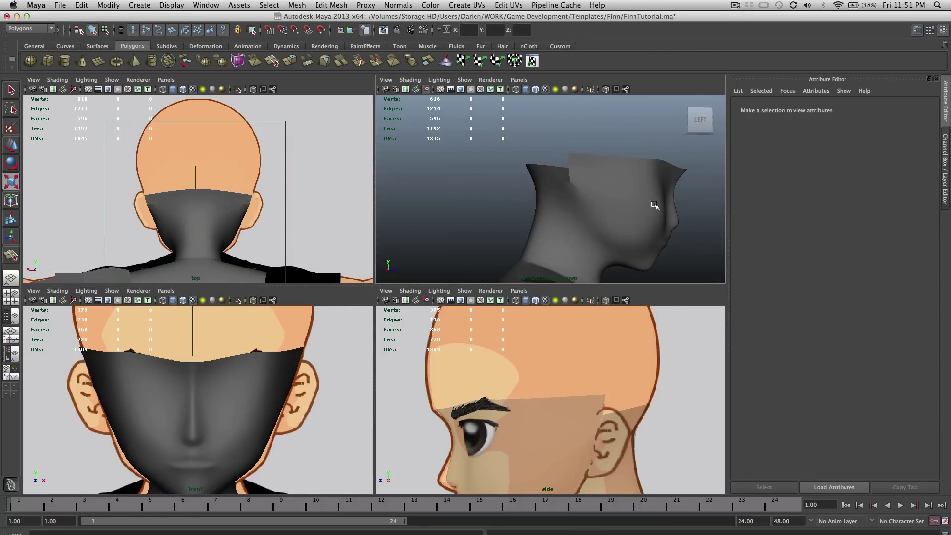
click(628, 189)
key(1)
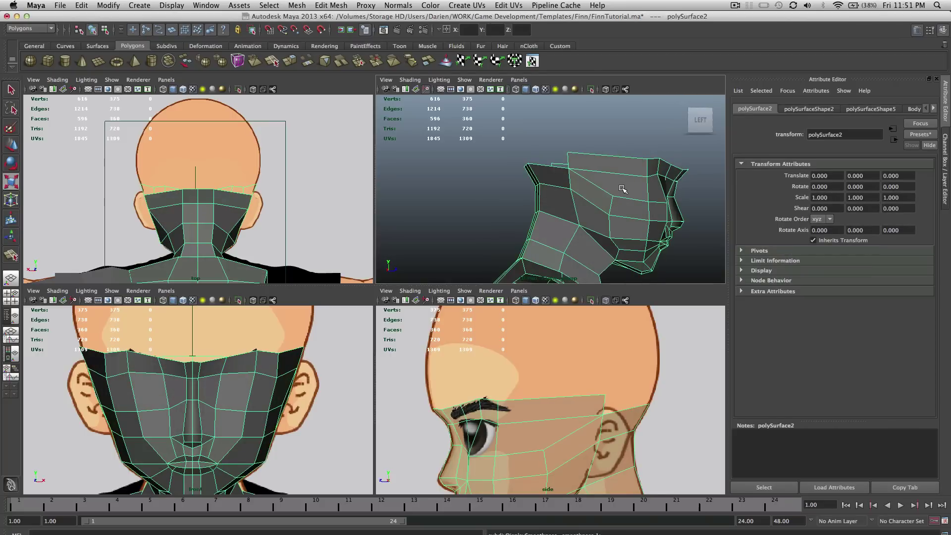
key(3)
click(694, 195)
alt+drag(693, 195, 660, 202)
click(636, 202)
click(601, 122)
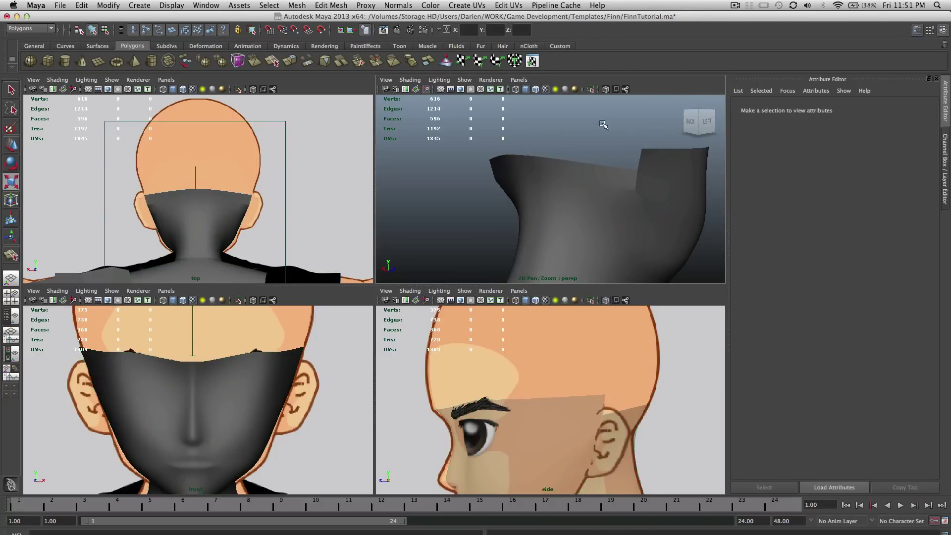
alt+drag(601, 123, 723, 148)
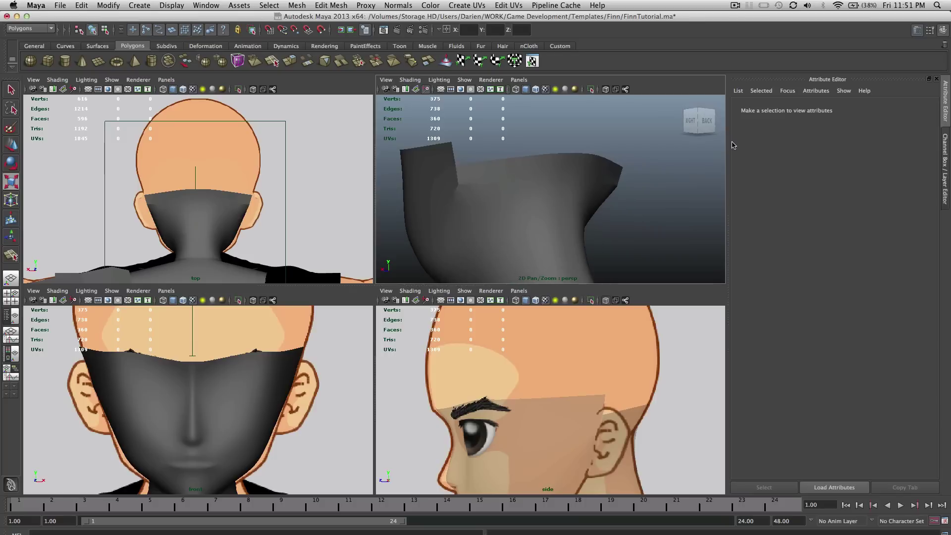
Apply Merge To Center to the face-to-neck seam vertex beside the ear on the character's left side.
right_drag(498, 174, 475, 188)
alt+drag(475, 189, 557, 133)
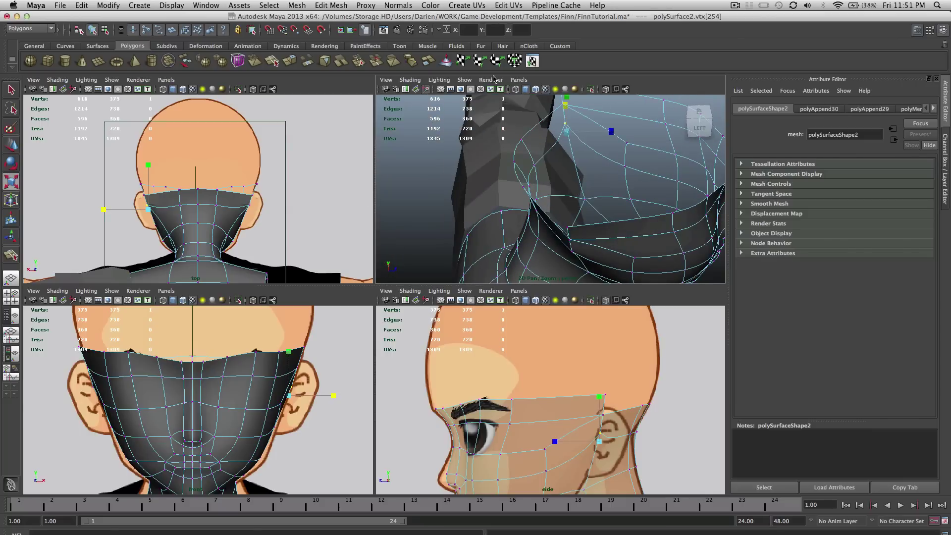
click(331, 5)
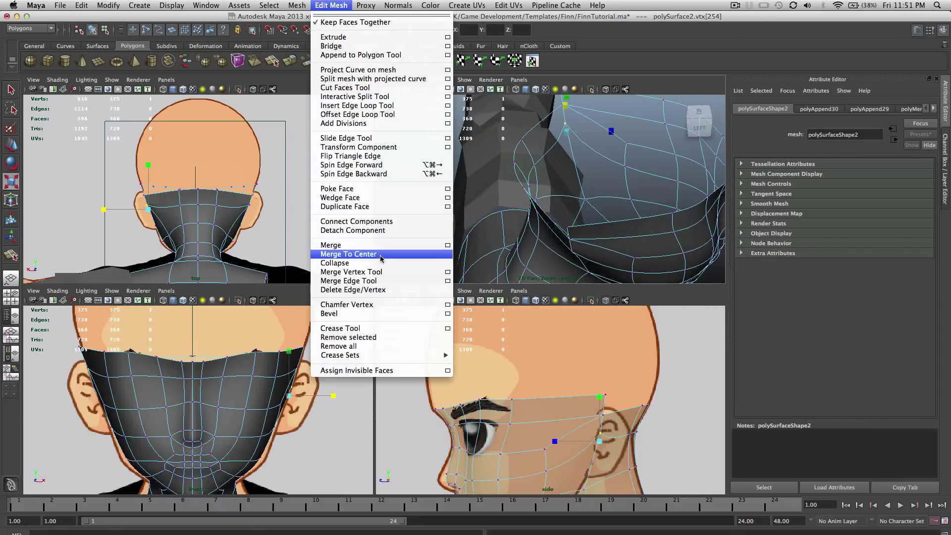
click(342, 254)
middle_drag(549, 103, 551, 102)
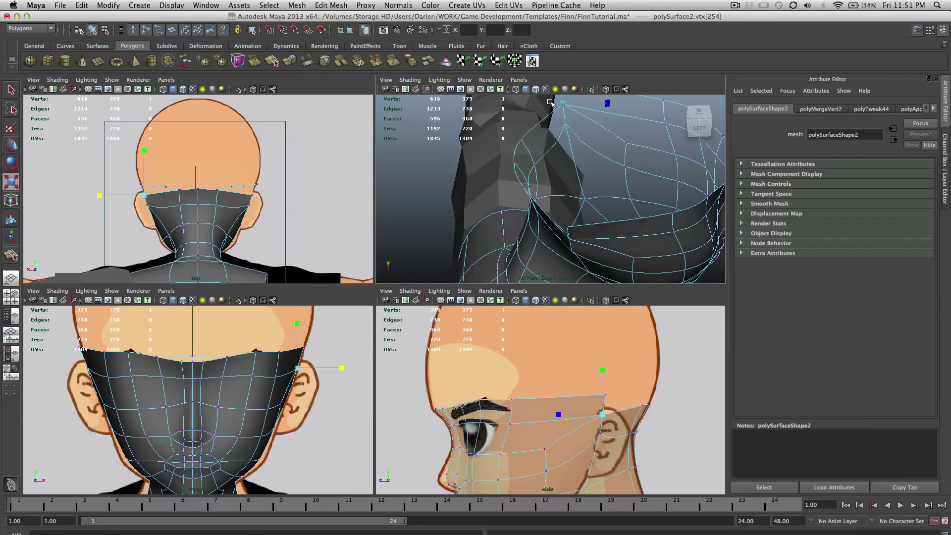
Apply Merge To Center to the top face-to-neck seam vertex beside the ear and check the seam from the back.
click(331, 5)
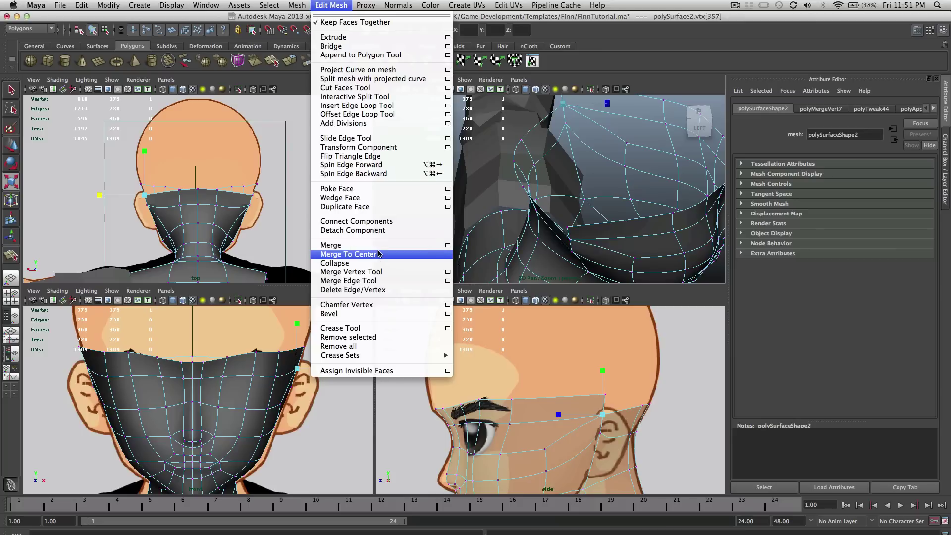
click(347, 251)
alt+drag(535, 197, 654, 175)
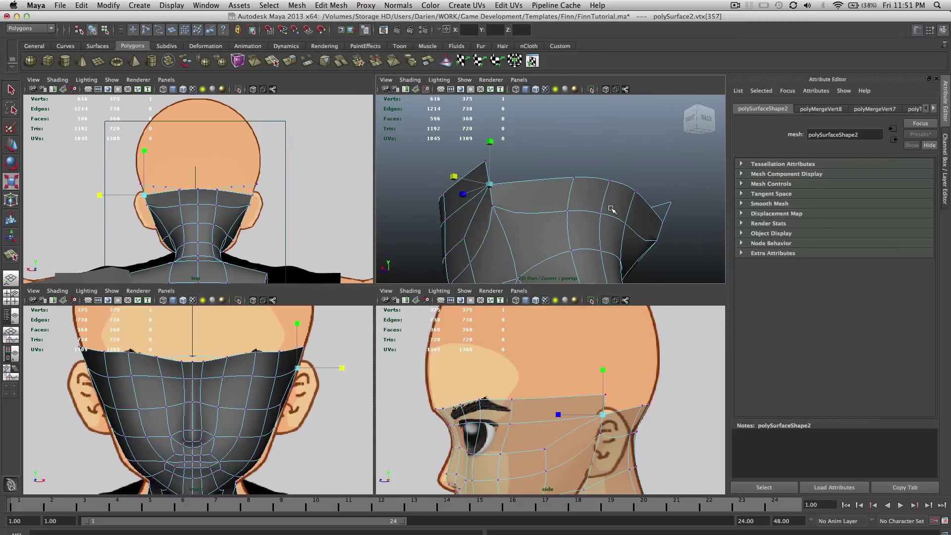
alt+drag(668, 220, 608, 215)
click(645, 159)
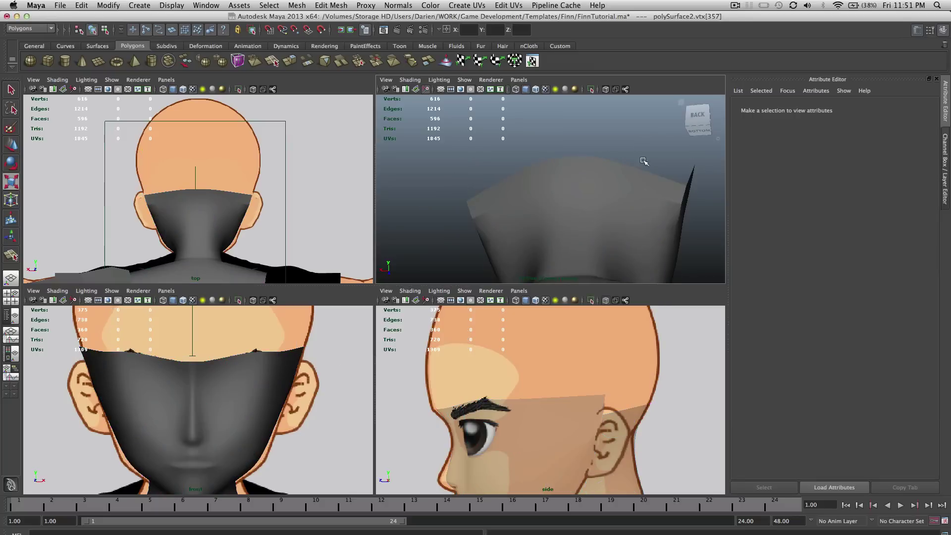
alt+drag(646, 159, 630, 203)
click(612, 204)
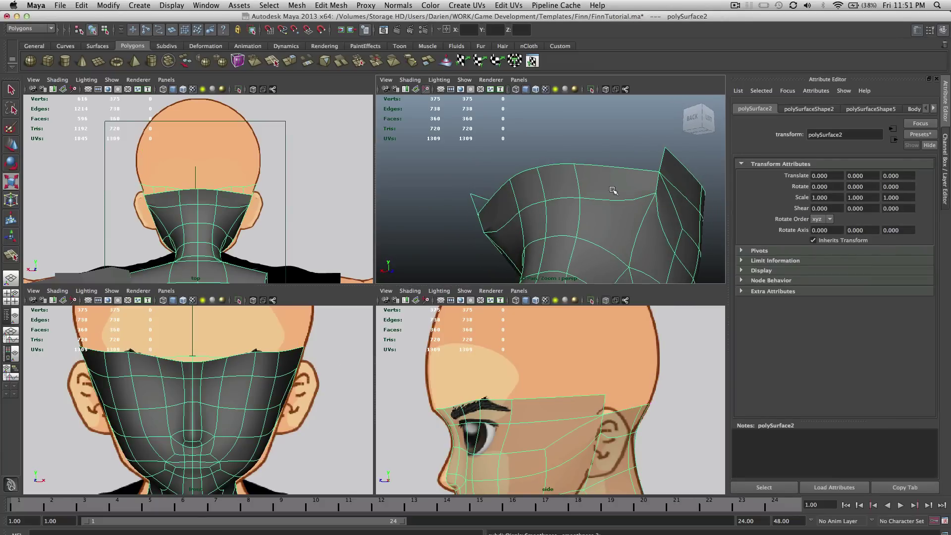
click(336, 5)
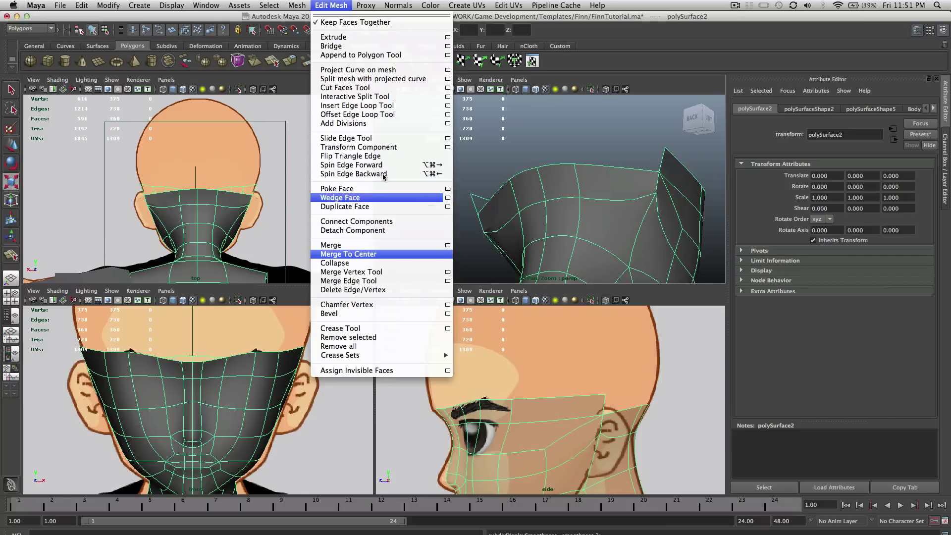
click(361, 55)
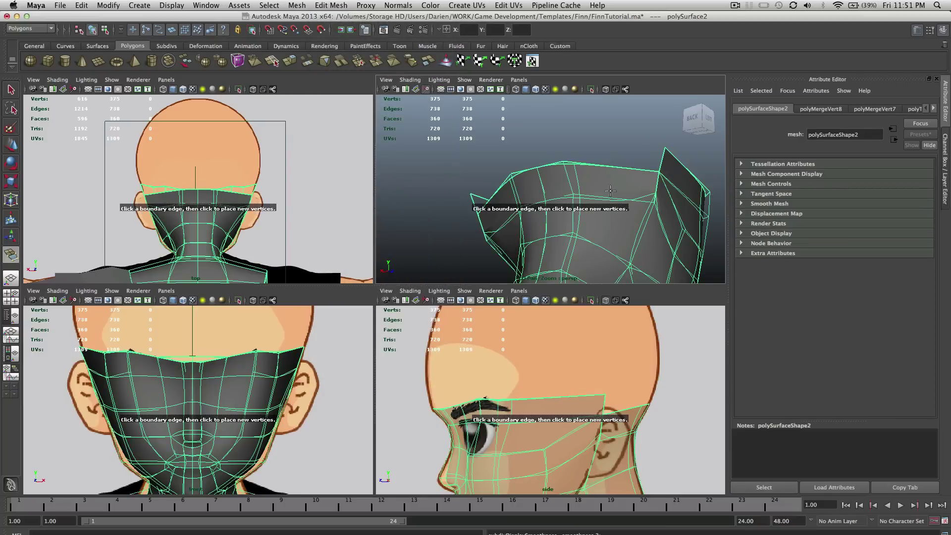
alt+drag(619, 193, 575, 167)
scroll(569, 193, up, 3)
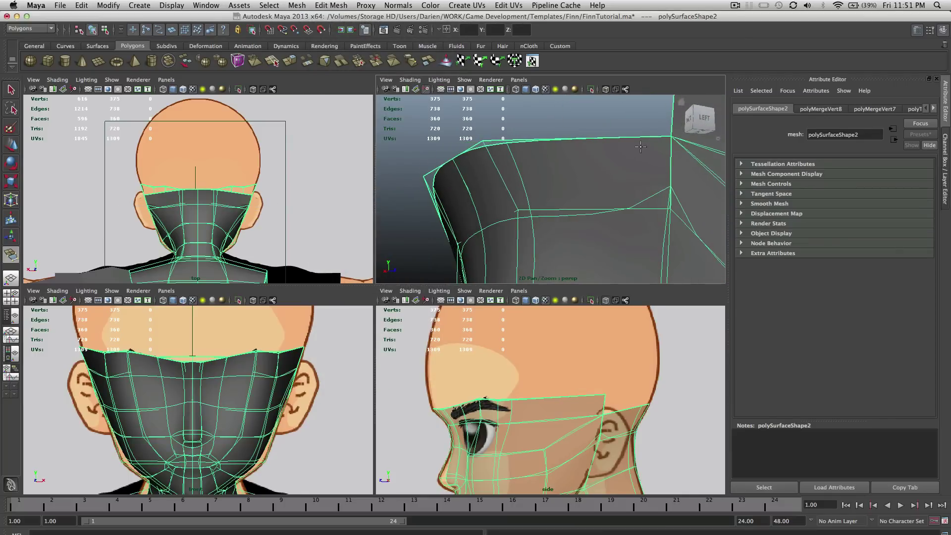
Show the mesh unsmoothed and delete the top face behind the ear on the character's right side.
key(1)
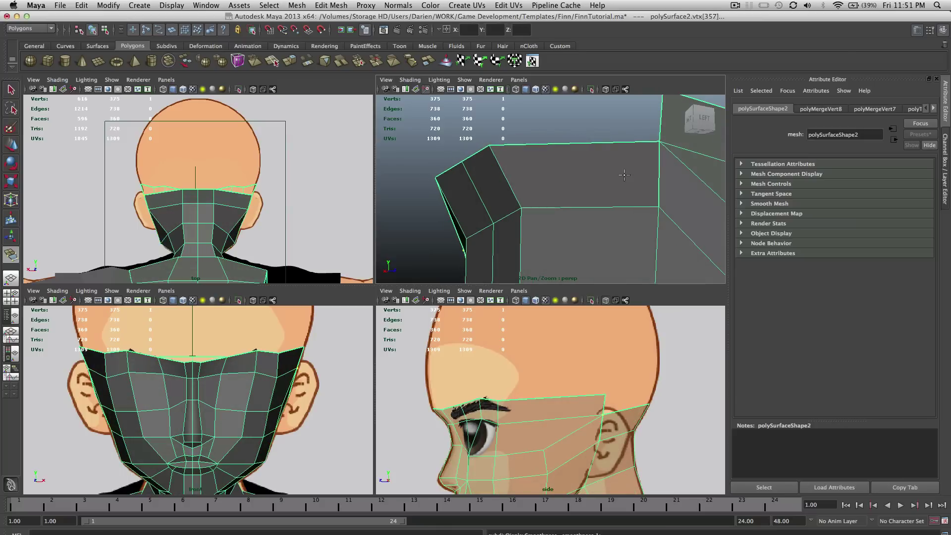
right_drag(624, 187, 603, 170)
click(602, 170)
alt+drag(603, 170, 576, 183)
key(Delete)
alt+drag(635, 194, 659, 194)
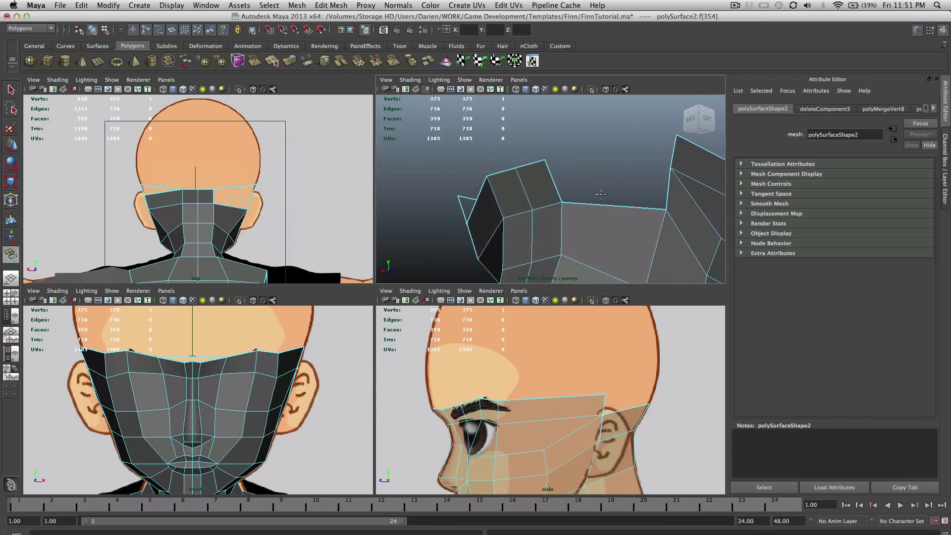
Fill the gap behind the character's right ear with Append to Polygon, bridging face edge to neck edge, and preview the mesh smoothed.
click(332, 5)
click(361, 55)
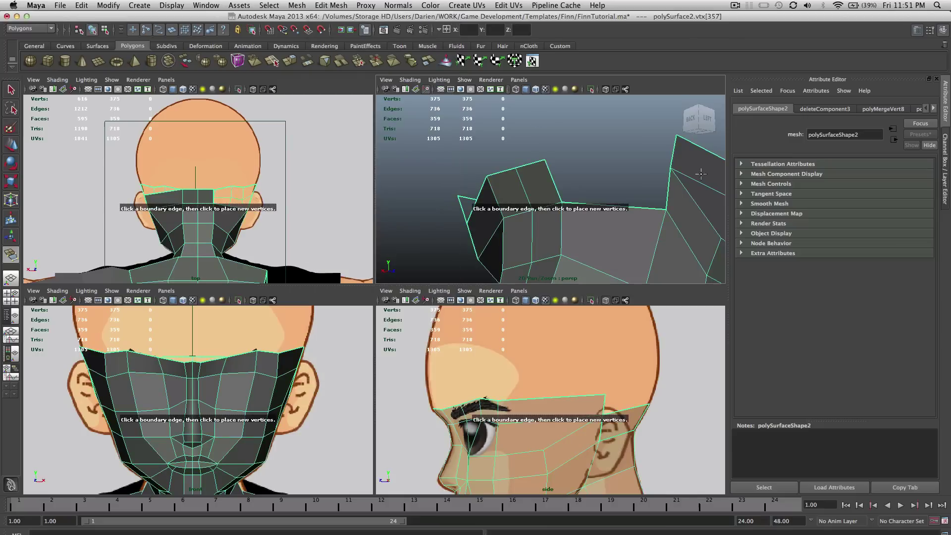
click(668, 189)
click(553, 181)
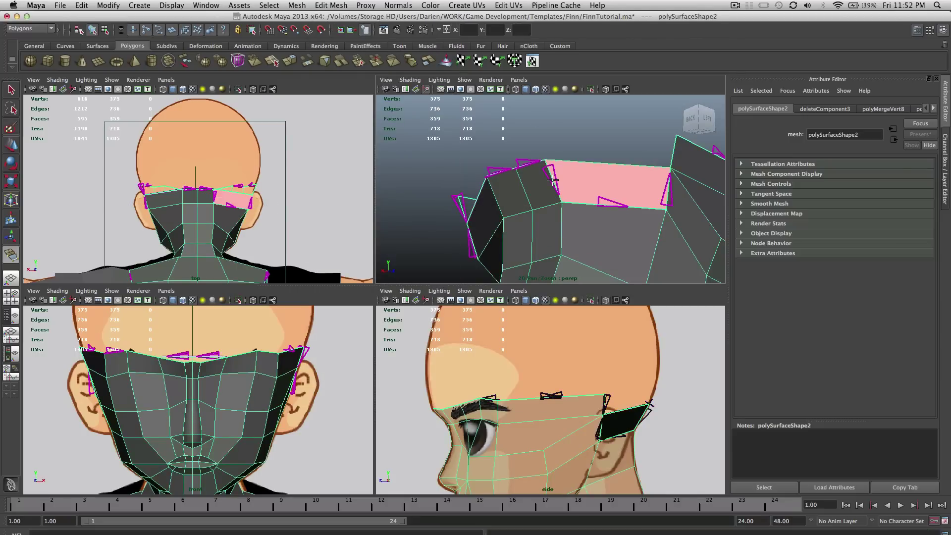
key(Return)
key(3)
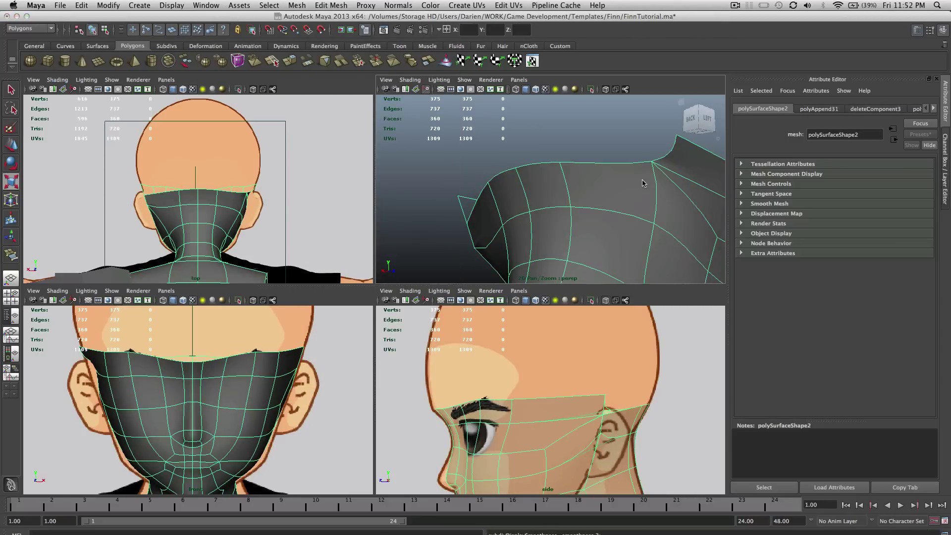
Delete the matching top face behind the ear on the character's left side.
right_drag(643, 184, 658, 163)
click(630, 147)
alt+drag(646, 161, 507, 204)
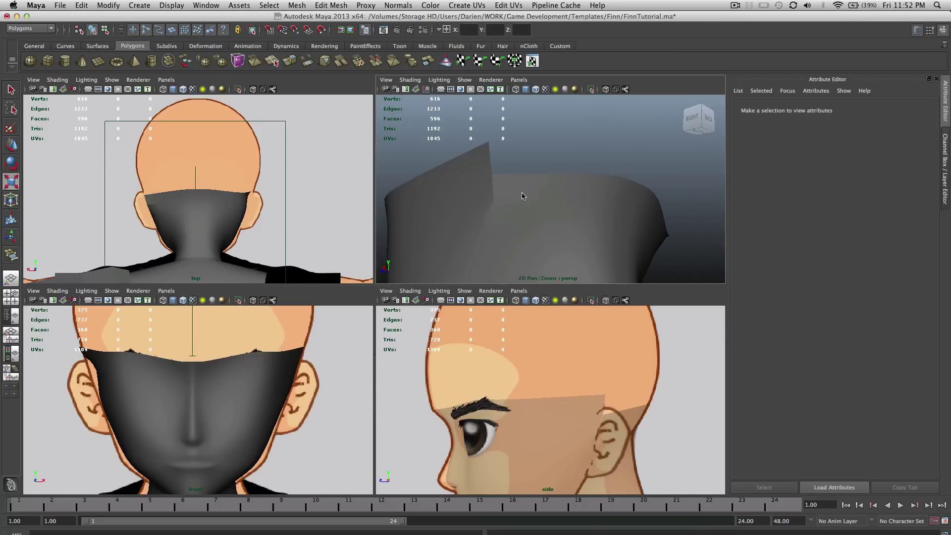
right_drag(522, 196, 522, 223)
click(525, 198)
key(Delete)
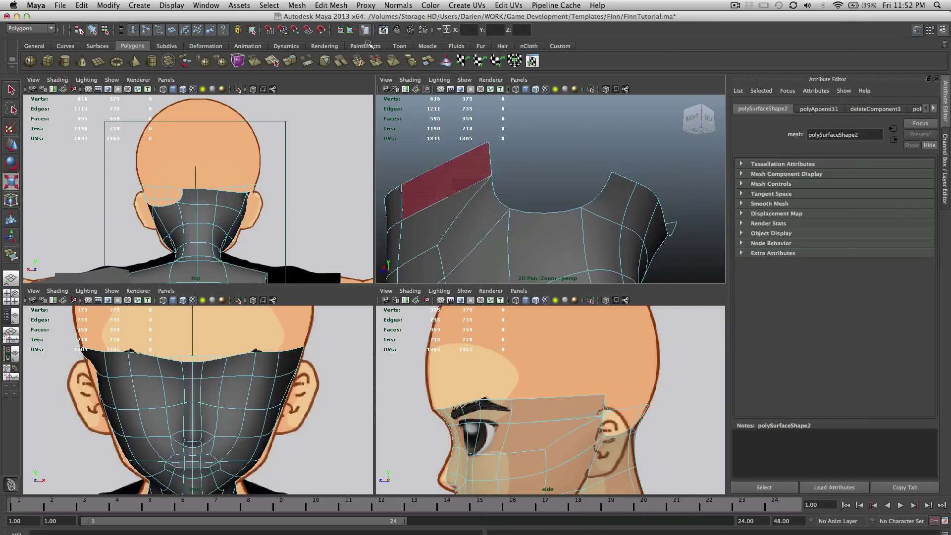
key(Delete)
Fill the gap behind the character's left ear with Append to Polygon and check the smoothed seam in object mode.
click(331, 5)
click(359, 52)
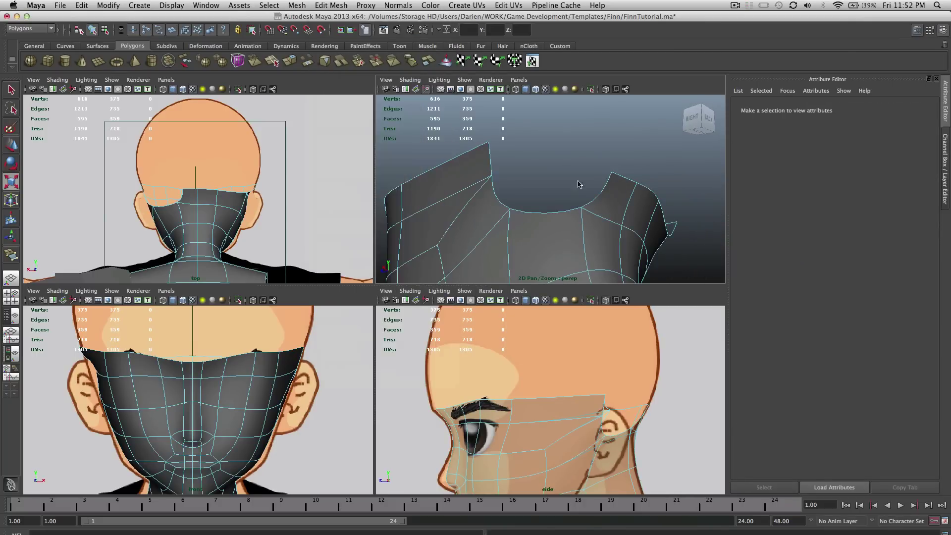
click(493, 184)
click(602, 184)
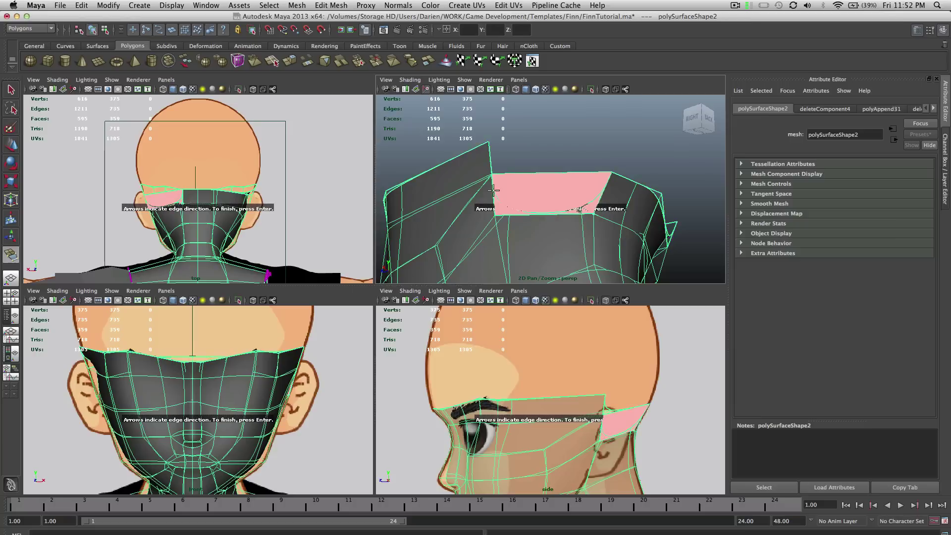
key(Return)
alt+drag(515, 198, 579, 197)
right_drag(580, 197, 644, 184)
click(615, 151)
alt+drag(615, 150, 570, 193)
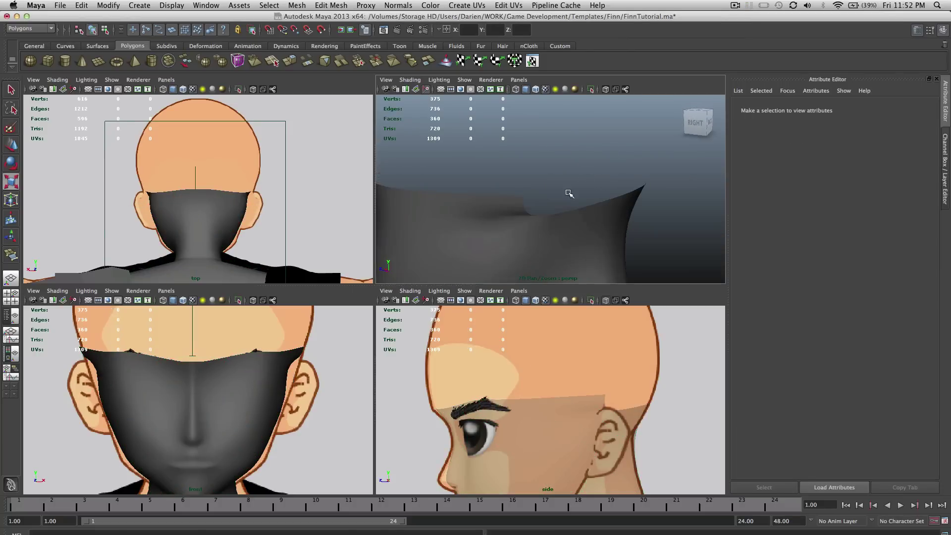
Show the head mesh unsmoothed and switch it to vertex editing, with the back of the neck in view.
click(566, 220)
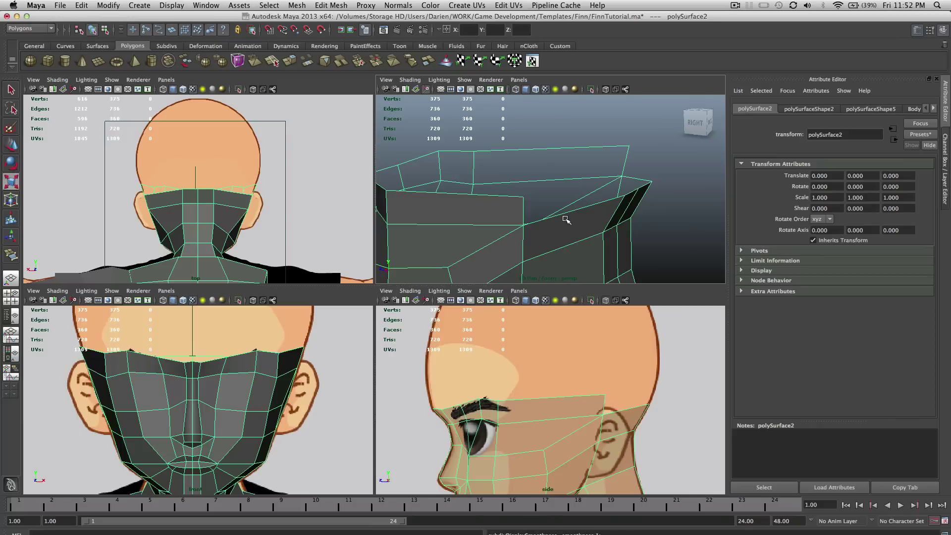
alt+drag(567, 220, 576, 218)
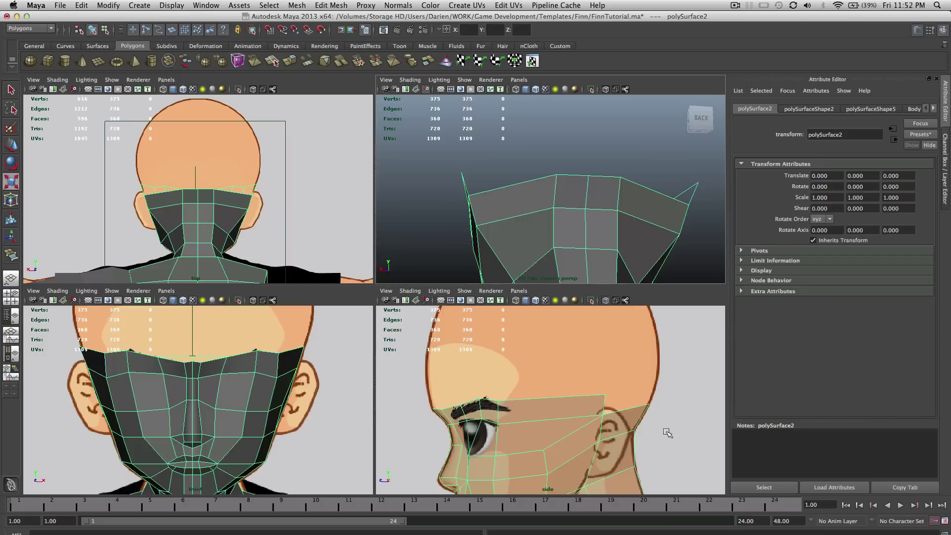
right_drag(637, 423, 595, 422)
mouse_move(602, 214)
alt+mouse_down()
mouse_move(711, 206)
mouse_move(570, 210)
mouse_move(605, 229)
alt+mouse_up()
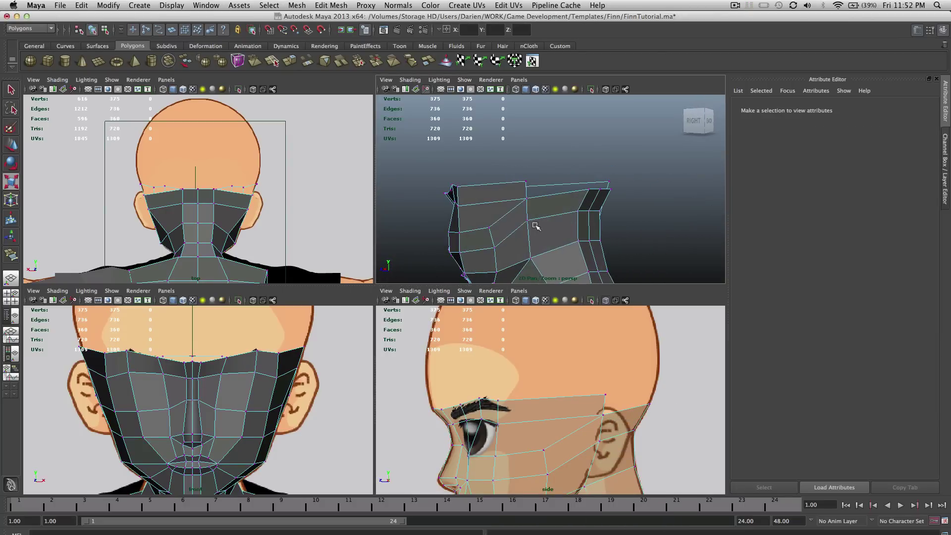
click(483, 336)
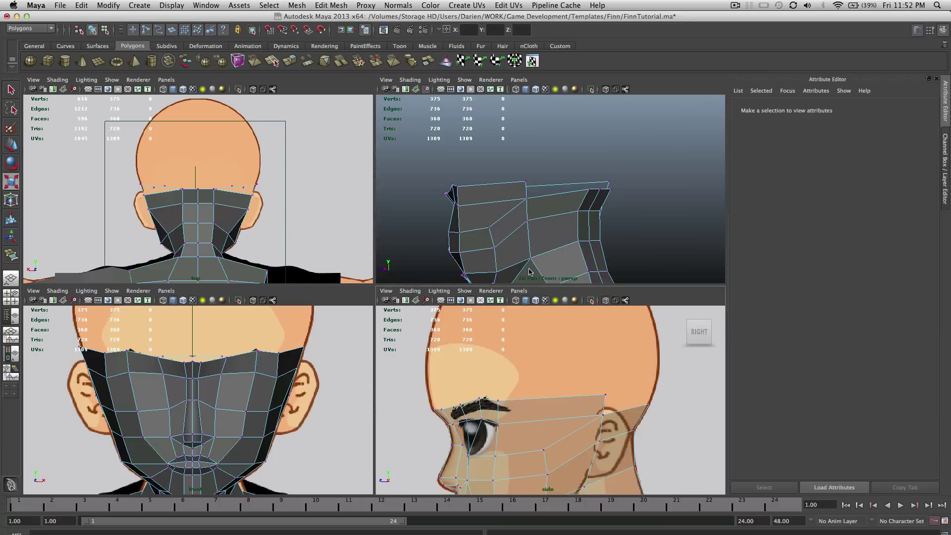
alt+drag(584, 266, 612, 228)
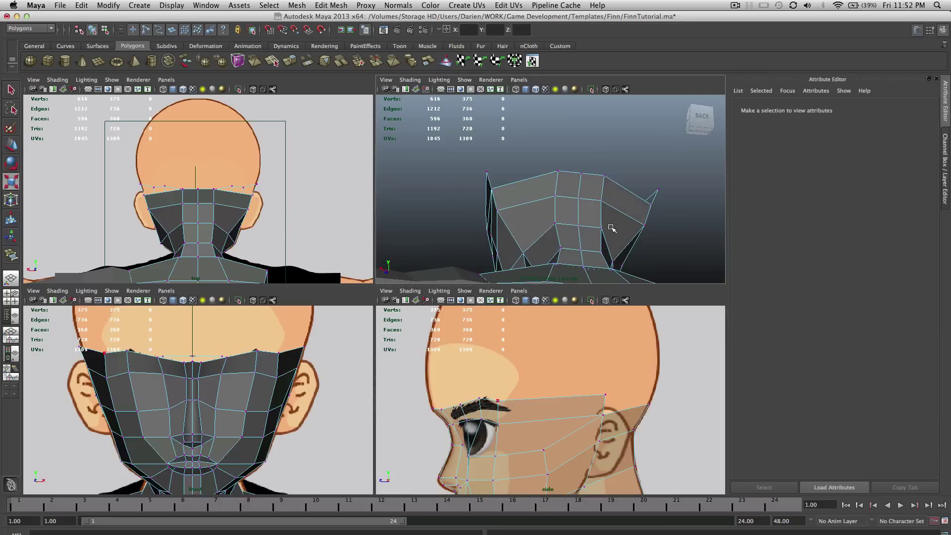
Scale the vertex pair on either side of the nape's center line slightly outward in the back view.
click(602, 227)
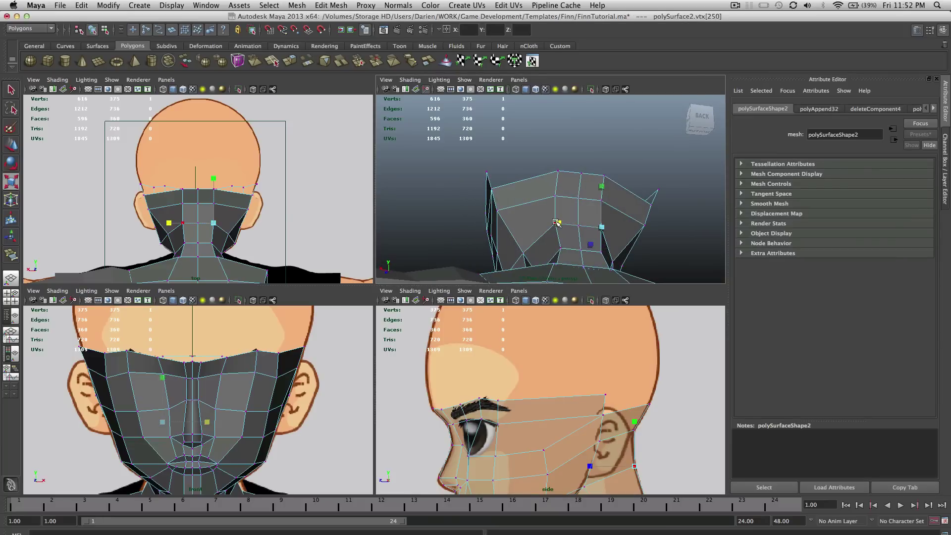
key(q)
alt+drag(558, 238, 573, 247)
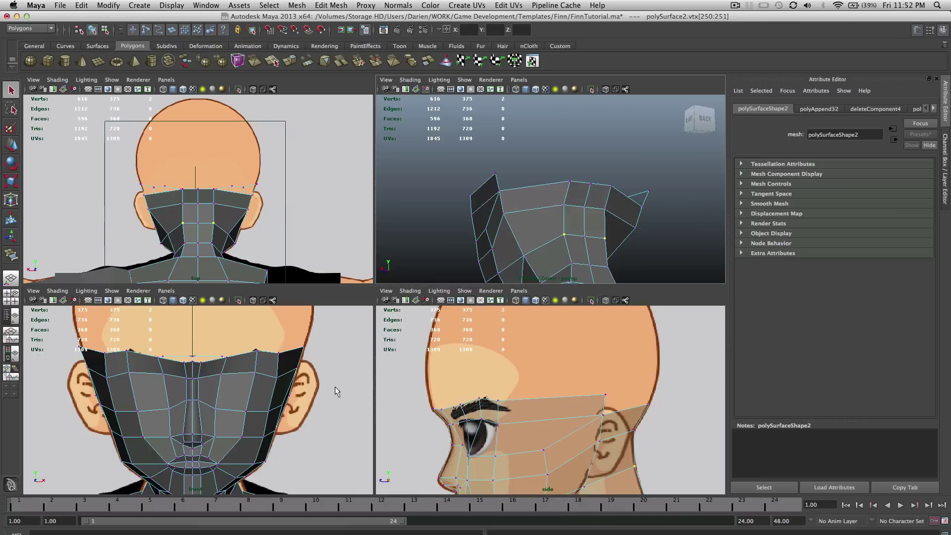
key(f)
scroll(302, 396, down, 5)
key(f)
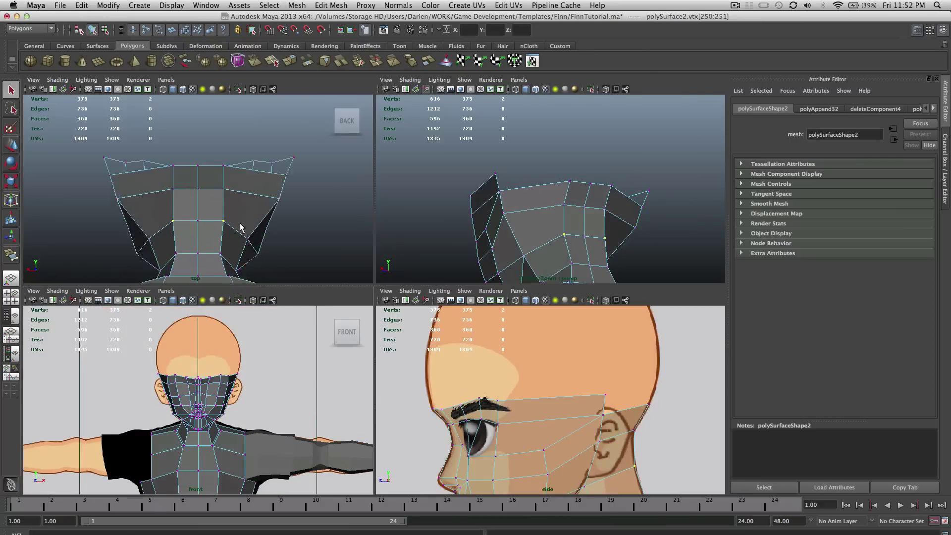
scroll(240, 224, down, 6)
scroll(240, 226, up, 2)
key(r)
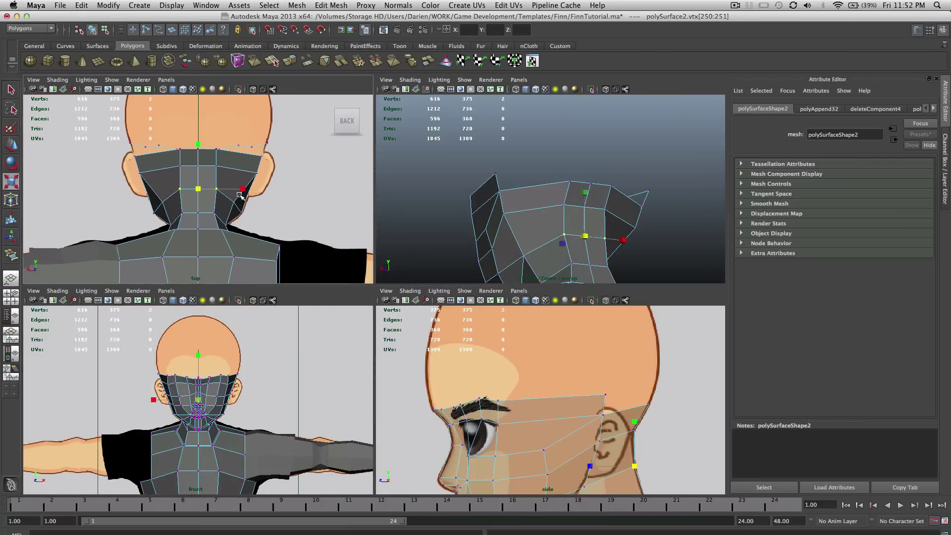
drag(241, 184, 258, 188)
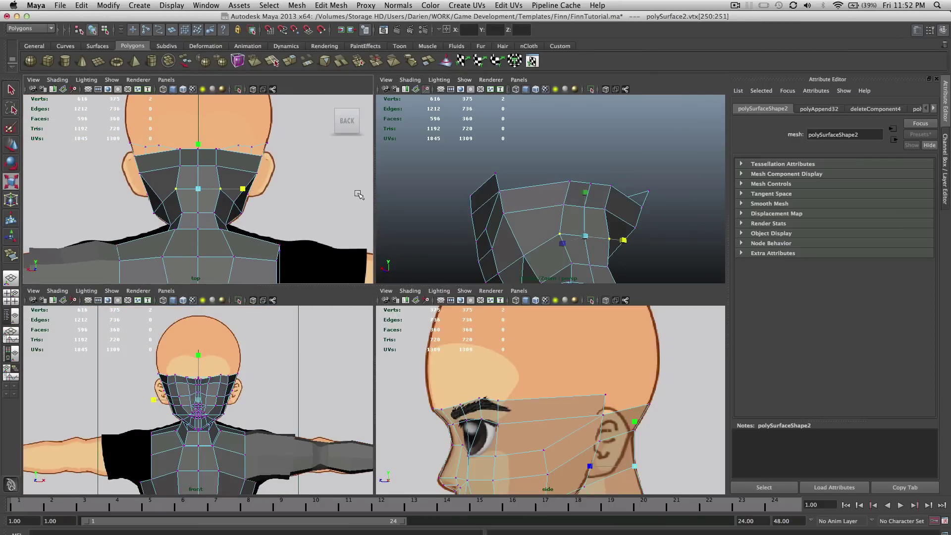
Move the widened nape vertex pair slightly forward and down in the side view.
key(w)
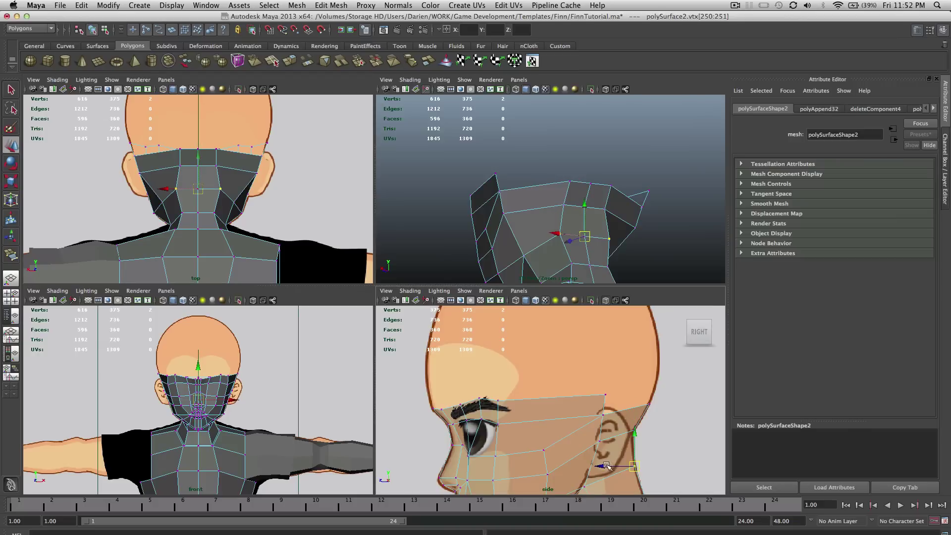
drag(607, 466, 593, 466)
alt+middle_drag(630, 465, 617, 414)
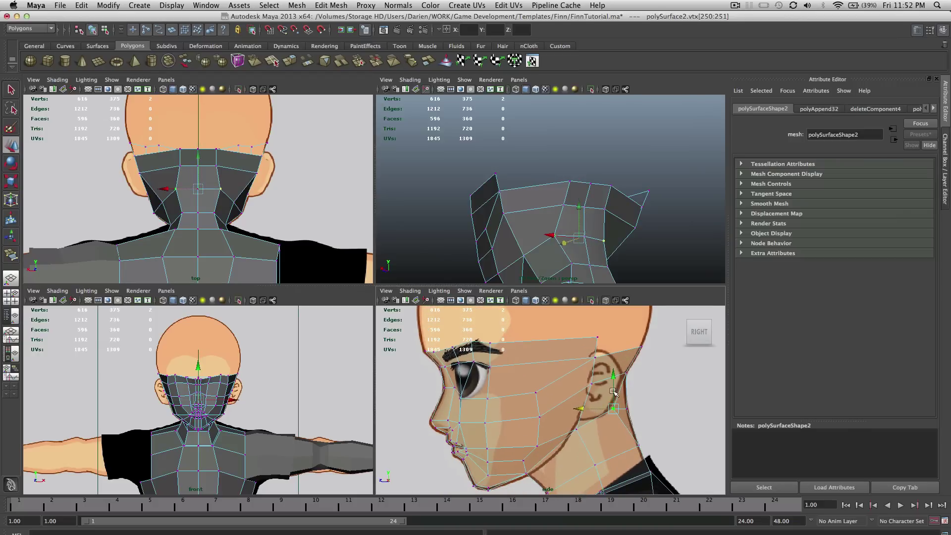
drag(617, 413, 614, 391)
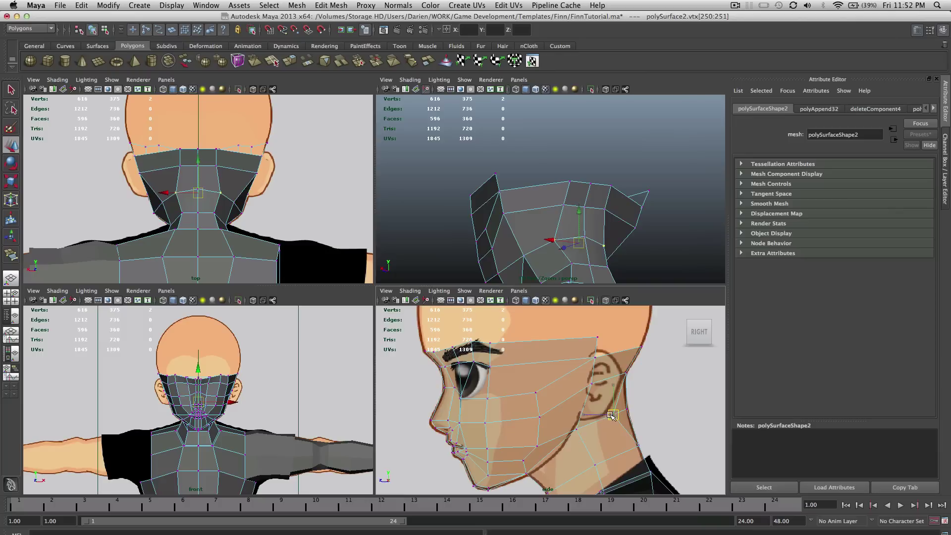
drag(612, 416, 618, 413)
Move the next lower vertex pair at the back of the neck slightly forward and down in the side view.
key(q)
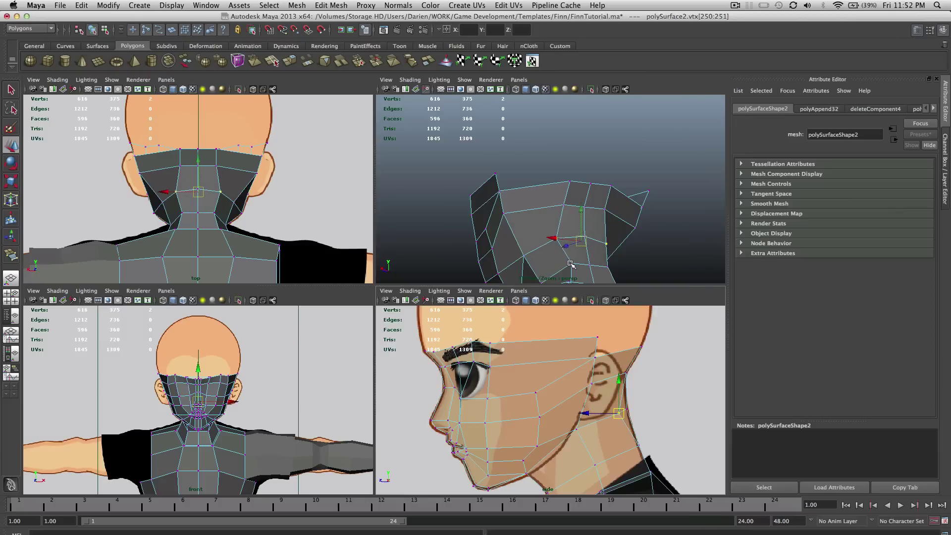
click(572, 263)
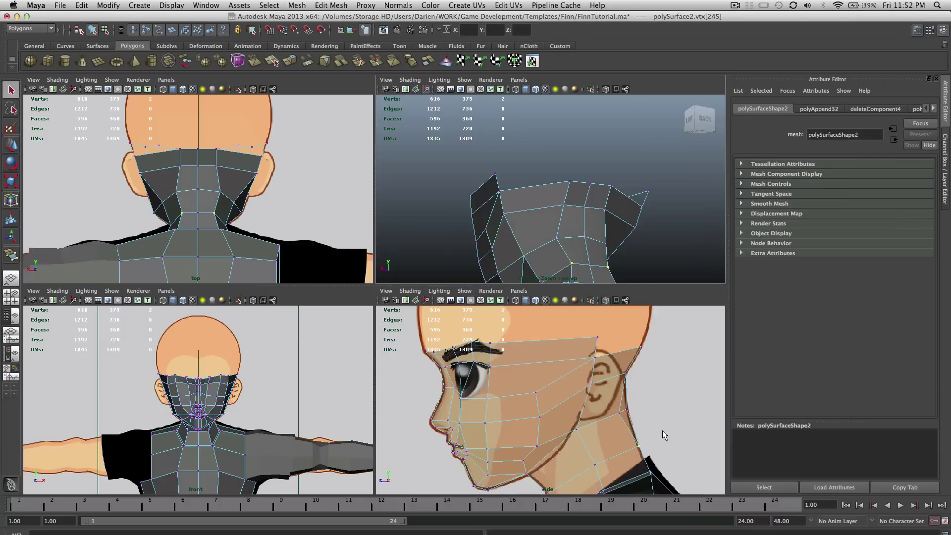
key(w)
shift+click(630, 451)
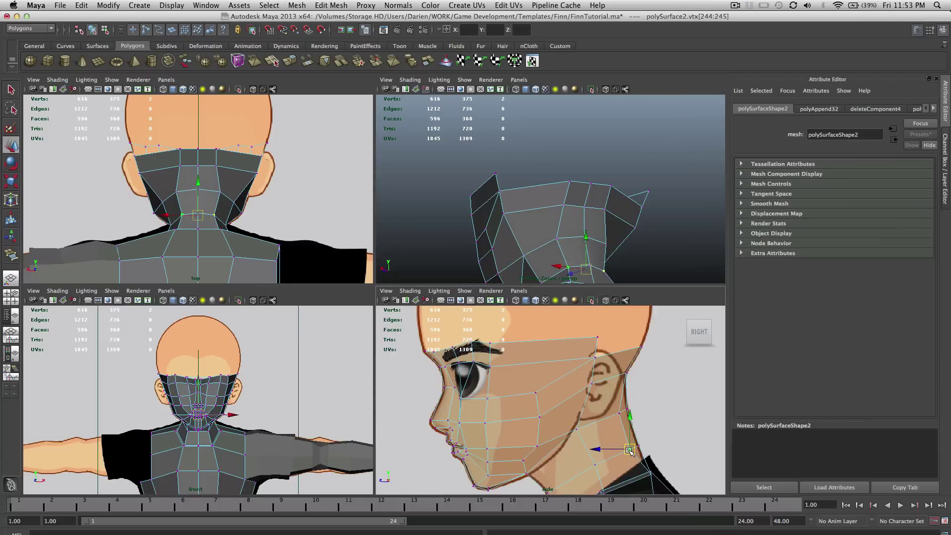
Move the vertex pair at the back of the head, level with the ear, slightly forward and down in the side view.
alt+drag(585, 208, 590, 120)
click(598, 119)
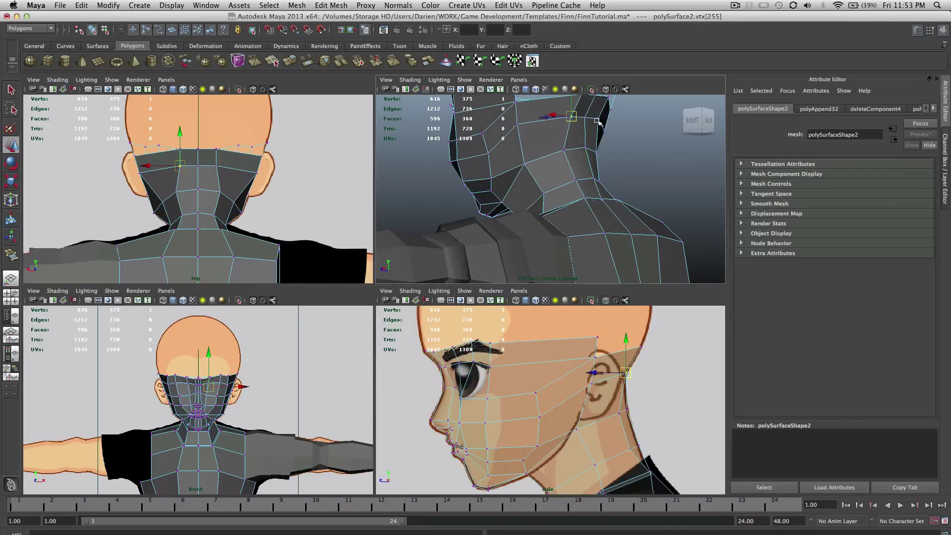
mouse_move(608, 374)
mouse_down()
mouse_move(598, 377)
mouse_move(615, 378)
mouse_up()
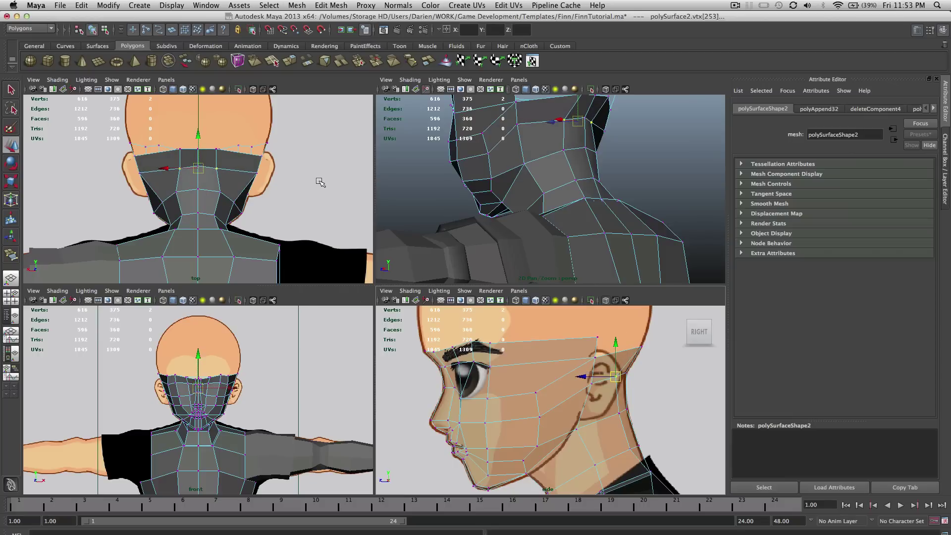
Scale the vertex pair at the back of the head, level with the ear, slightly outward in the back view.
drag(197, 169, 242, 169)
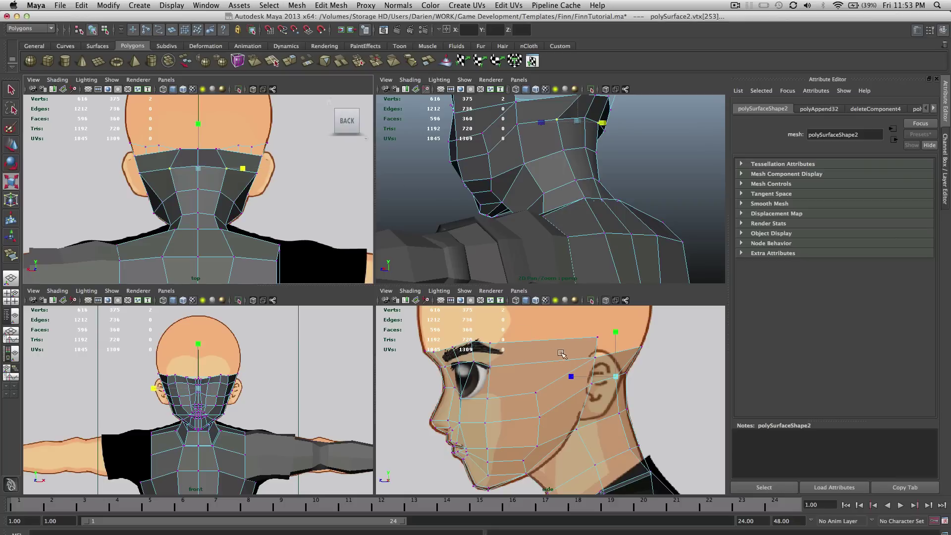
key(q)
alt+middle_drag(591, 117, 587, 150)
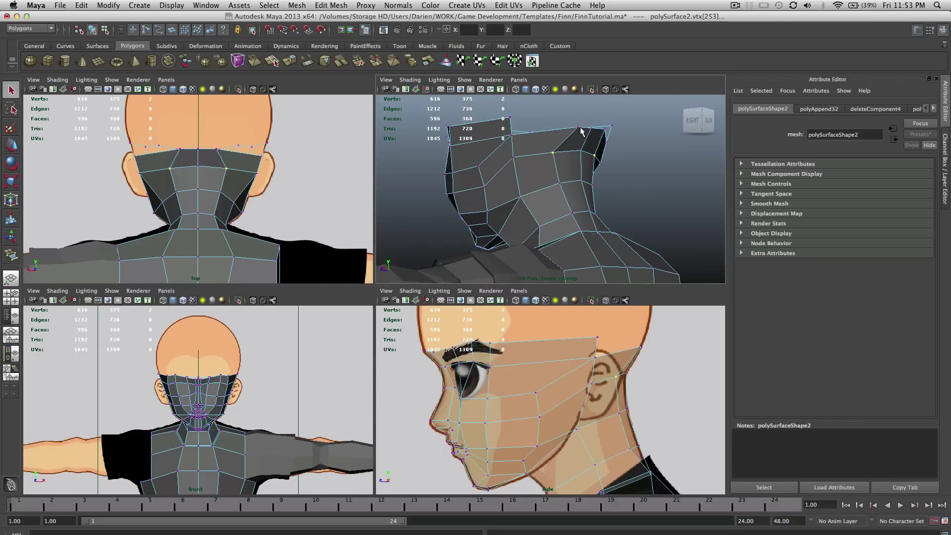
alt+drag(617, 145, 587, 149)
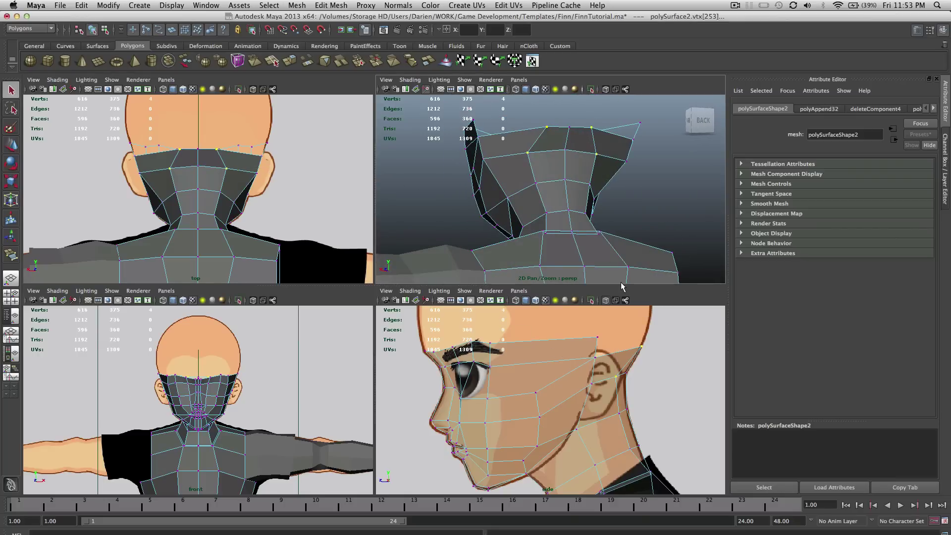
key(w)
drag(628, 362, 614, 363)
key(super+z)
Move the vertex pair on the open top edge at the back of the head slightly forward and down in the side view.
key(q)
click(529, 154)
key(w)
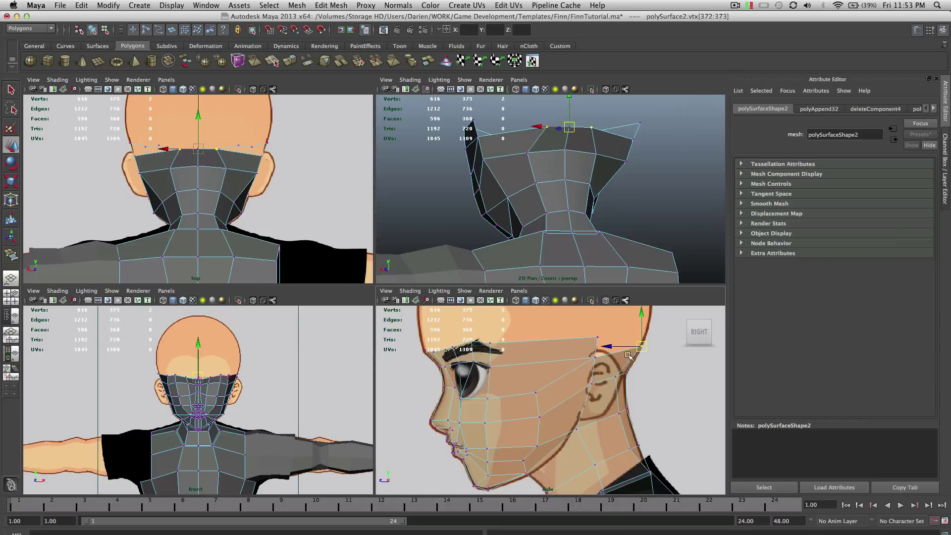
drag(639, 345, 622, 350)
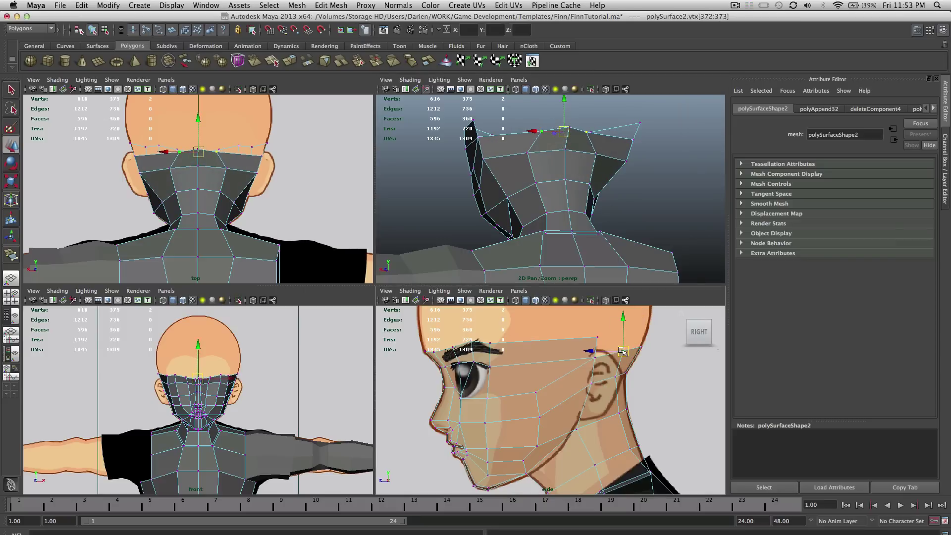
Scale the vertex pair on the open top edge outward from the center line in the back view.
key(r)
drag(241, 153, 266, 158)
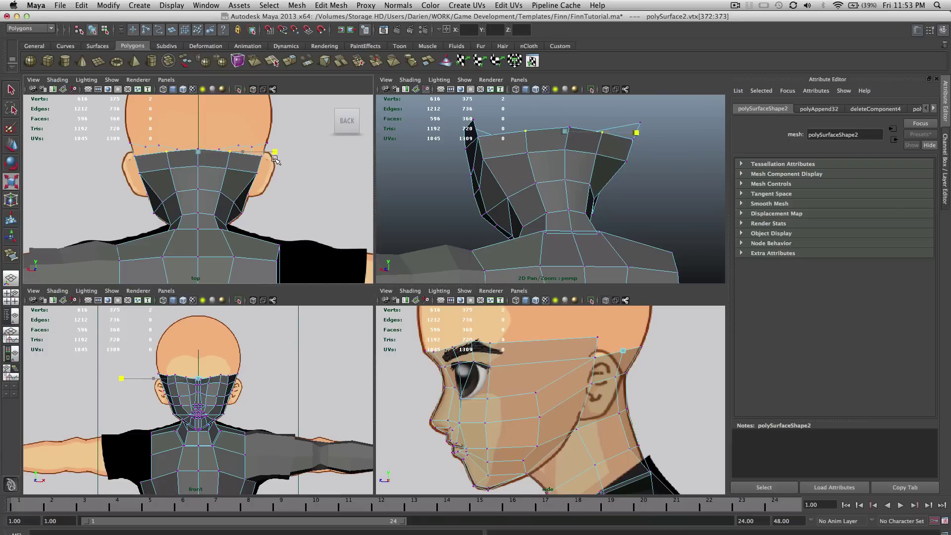
key(q)
mouse_move(516, 163)
alt+mouse_down()
mouse_move(544, 168)
mouse_move(512, 165)
alt+mouse_up()
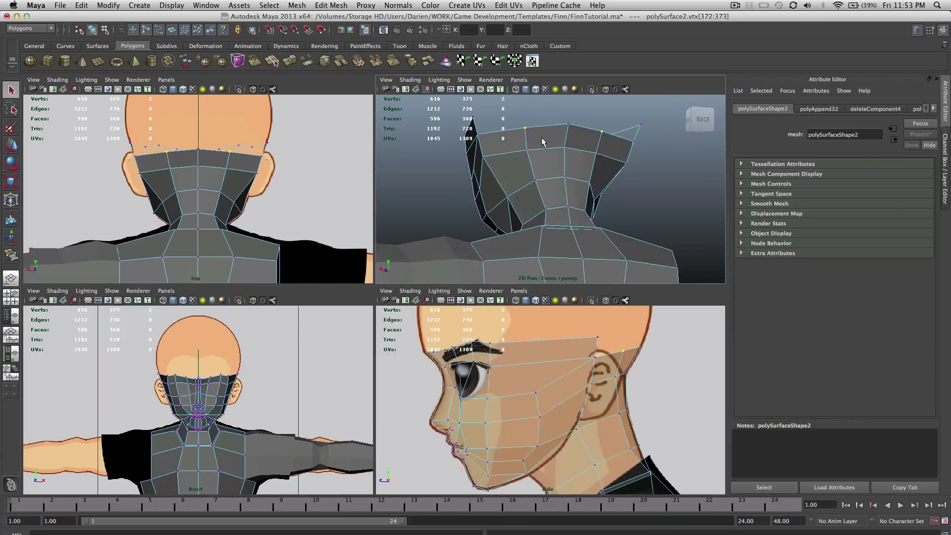
Extrude the two middle edges of the open top edge at the back of the head and move them up along the skull outline.
right_drag(542, 138, 546, 112)
click(584, 128)
shift+click(546, 126)
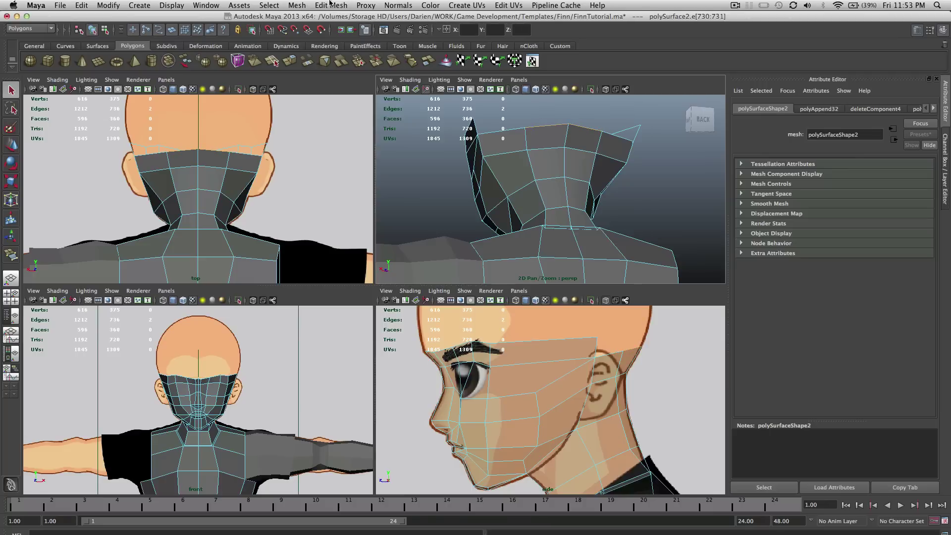
click(330, 5)
click(341, 40)
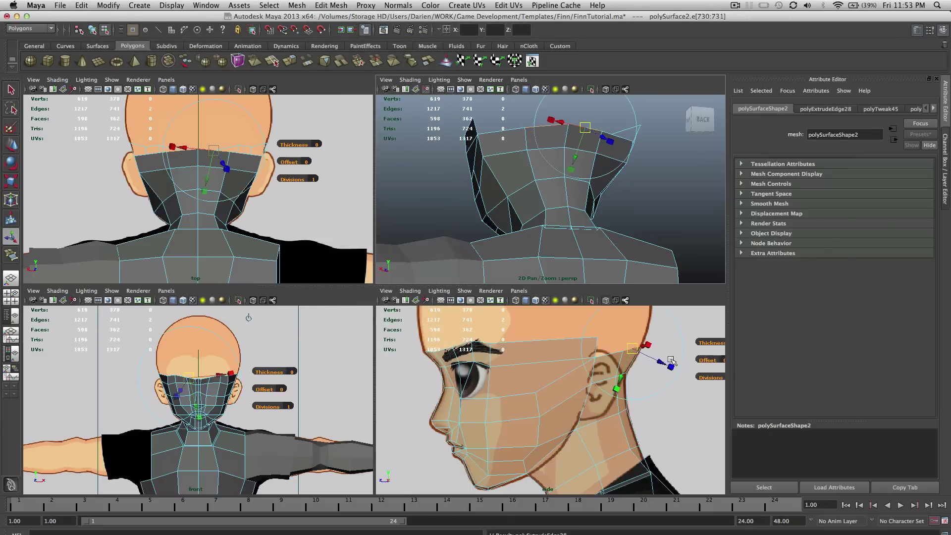
key(w)
drag(634, 348, 639, 331)
key(q)
click(609, 187)
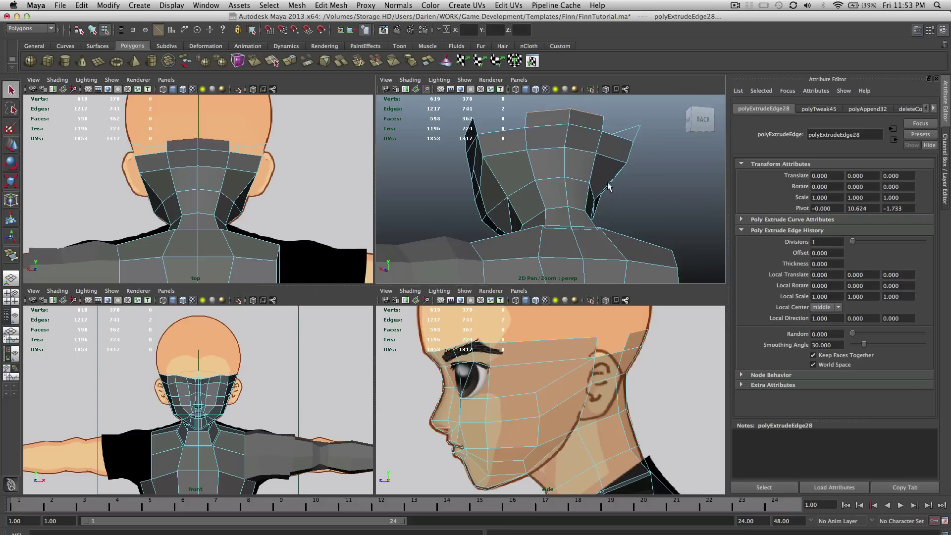
Append a polygon on each side of the extruded strip to join it to the sides of the head.
click(331, 5)
click(342, 65)
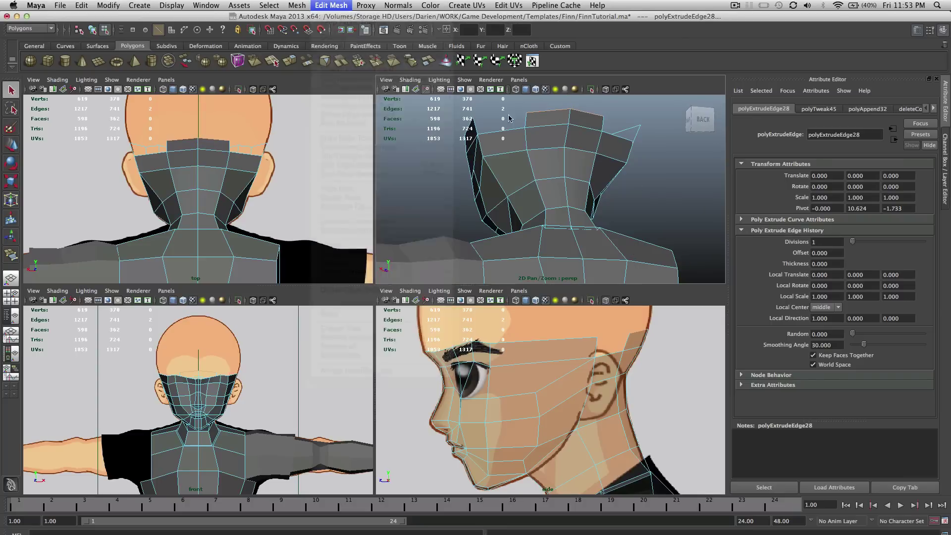
click(487, 121)
key(Return)
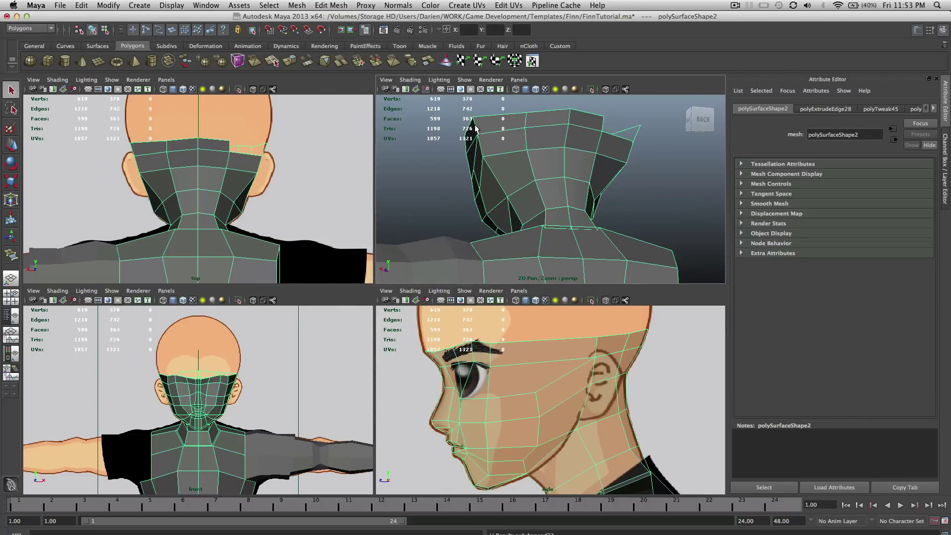
click(367, 5)
mouse_move(336, 5)
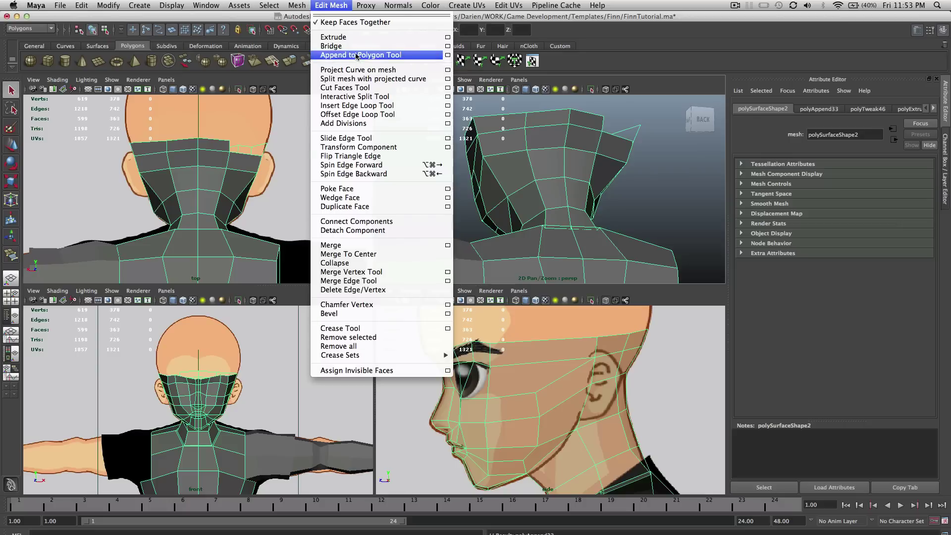
click(342, 58)
click(603, 122)
click(636, 133)
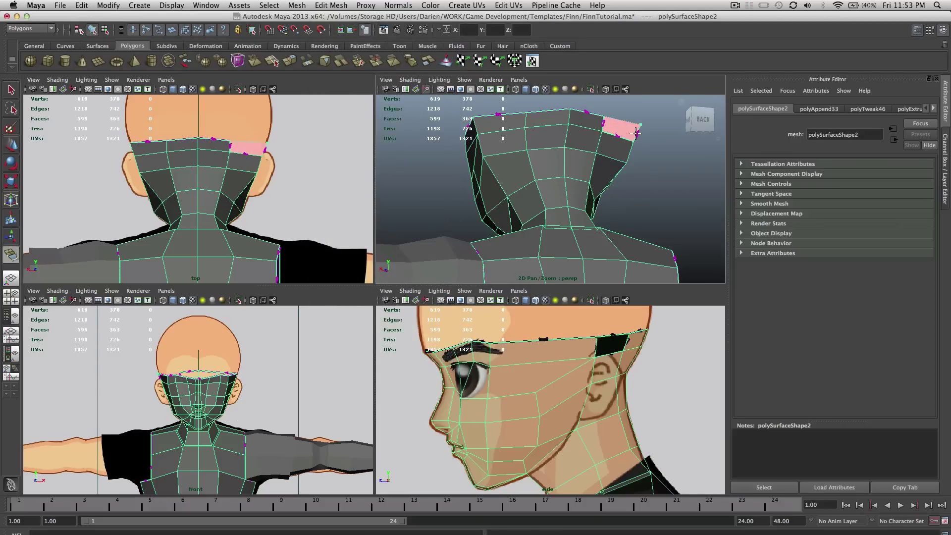
key(Return)
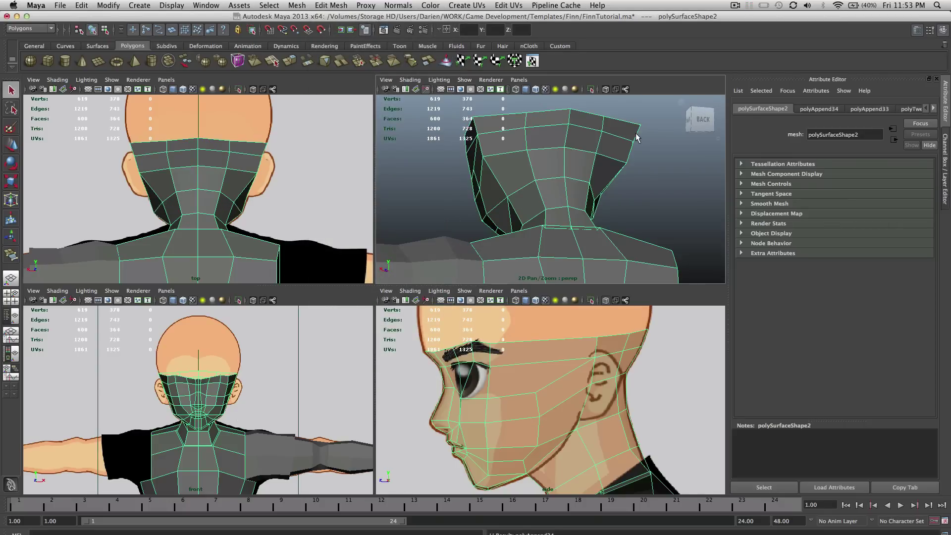
Scale the vertical edges flanking the back center line, in the upper two rows, outward in the back view.
alt+drag(529, 139, 553, 170)
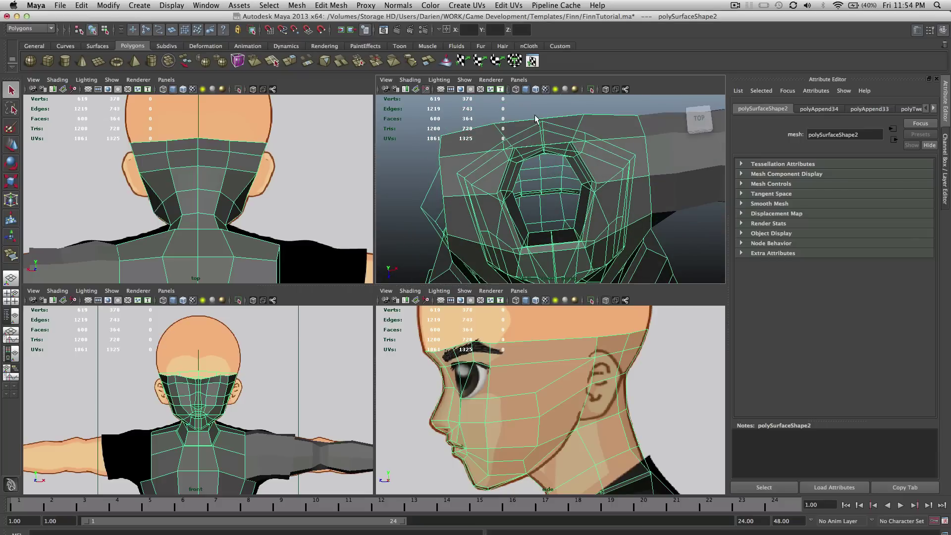
click(699, 131)
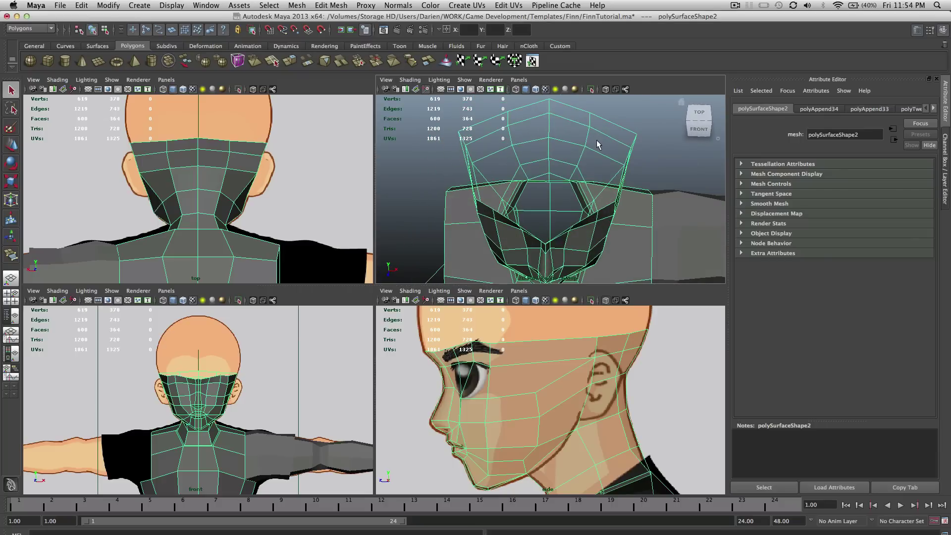
right_drag(597, 144, 588, 122)
click(508, 120)
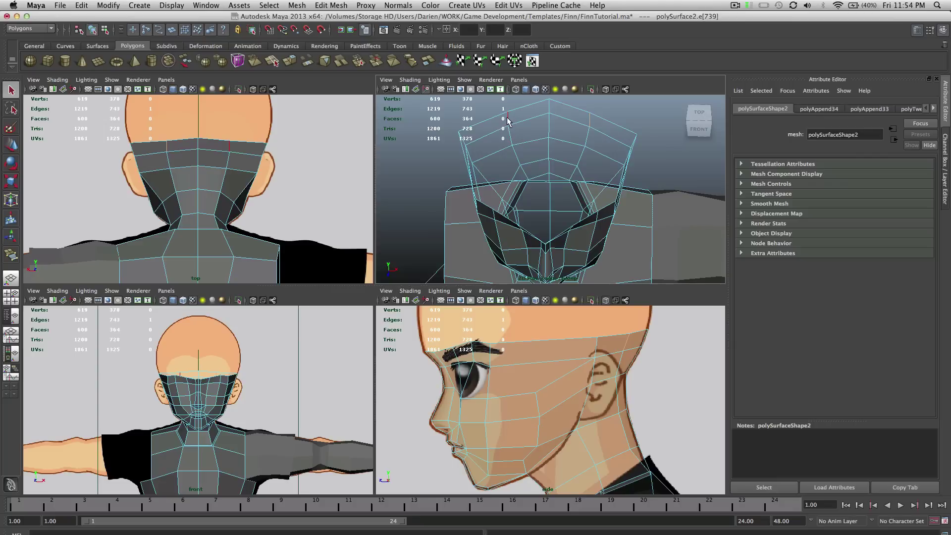
shift+click(510, 133)
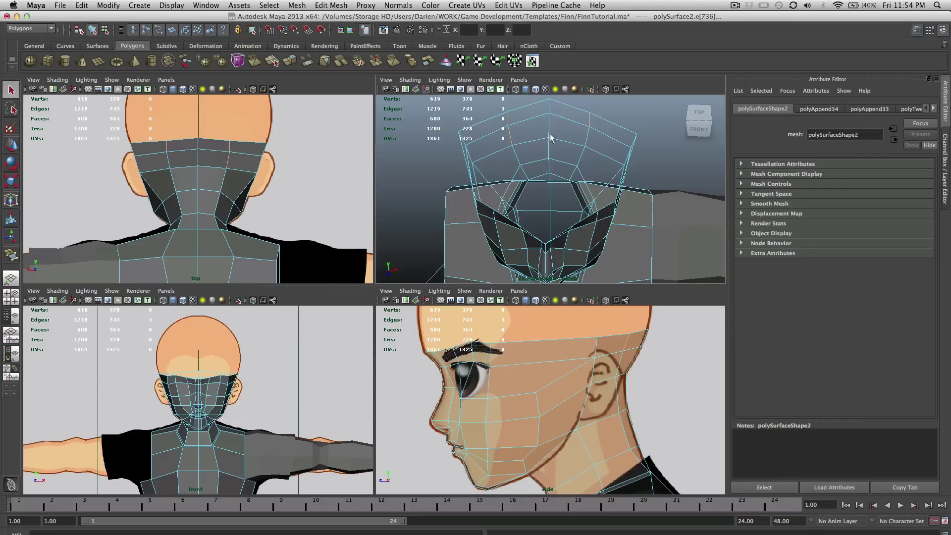
shift+click(588, 135)
alt+drag(588, 135, 505, 166)
key(w)
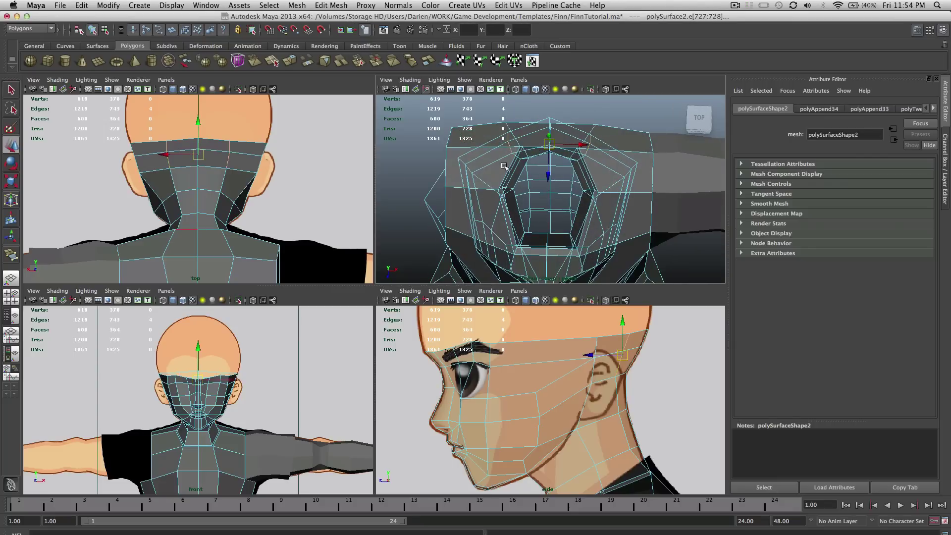
key(r)
drag(240, 152, 260, 155)
key(w)
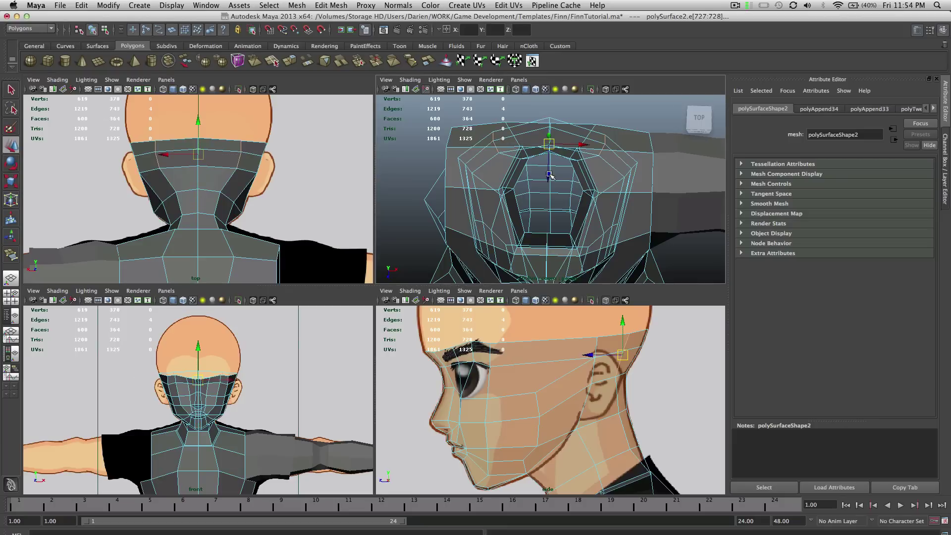
Adjust the depth of the edges flanking the back center line in the side view, shifting them slightly forward to round the skull.
drag(550, 175, 488, 118)
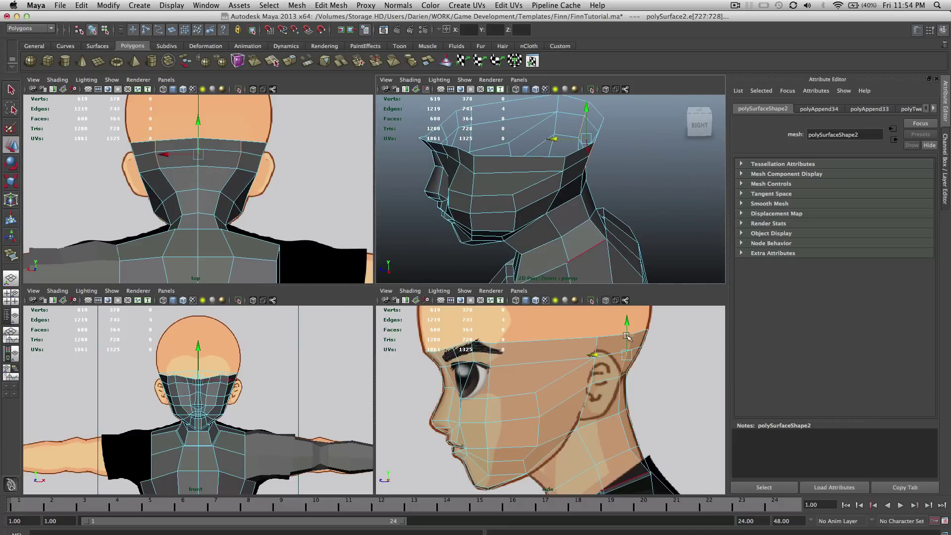
alt+drag(584, 149, 644, 182)
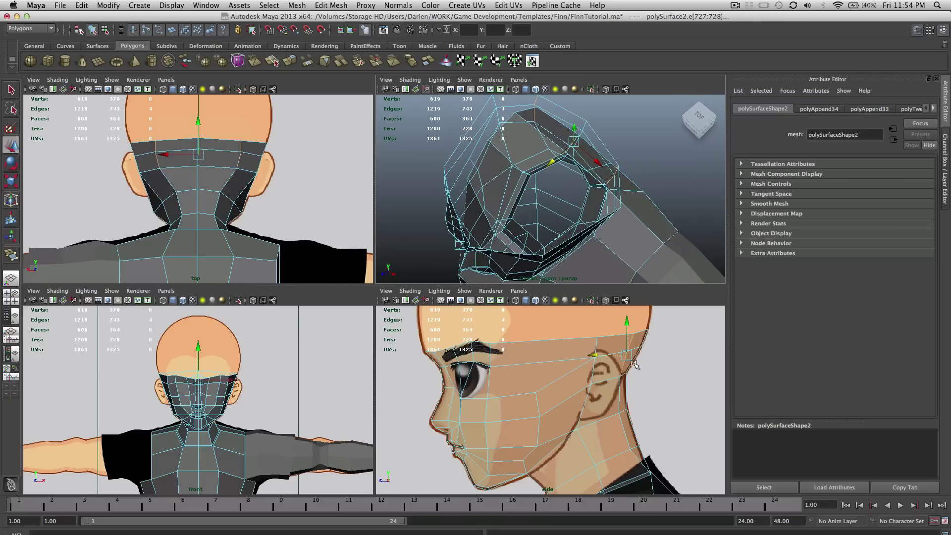
drag(614, 357, 609, 358)
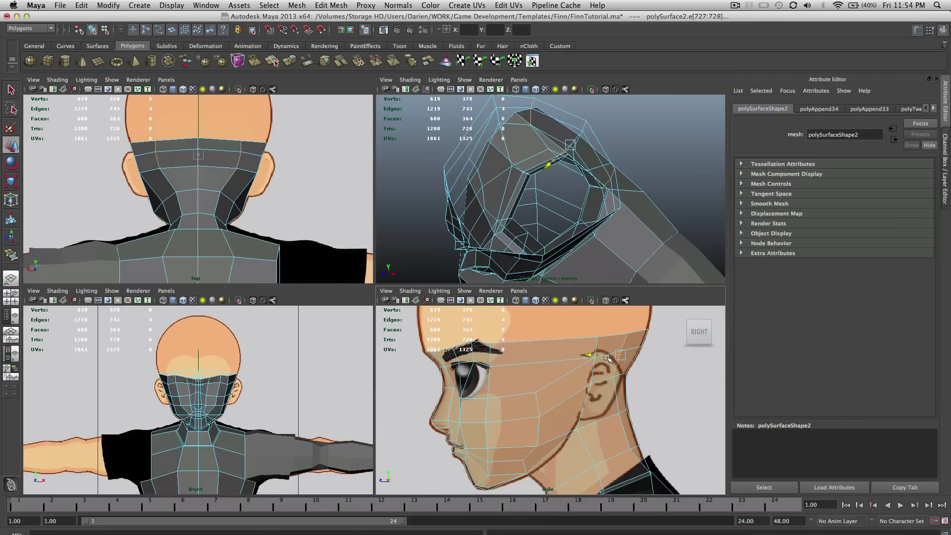
alt+drag(530, 149, 581, 116)
drag(596, 350, 599, 351)
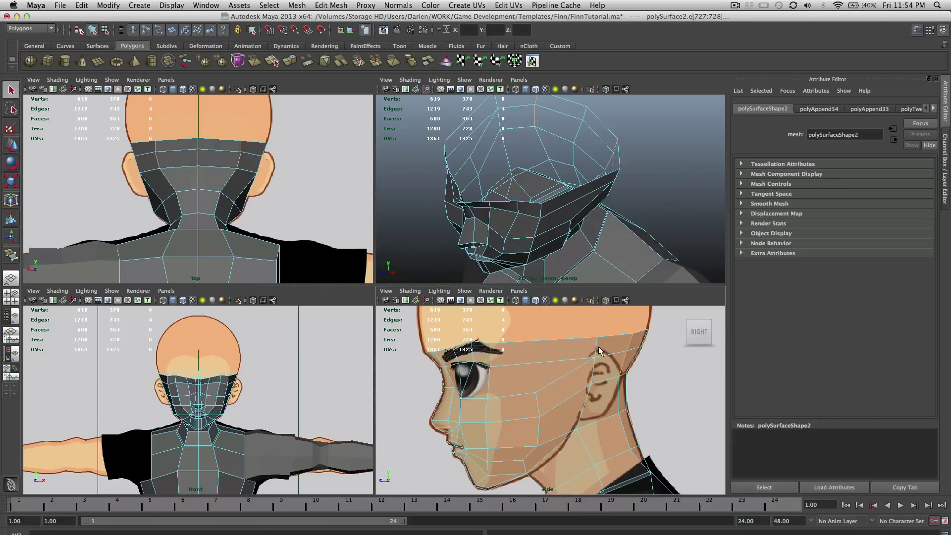
click(594, 375)
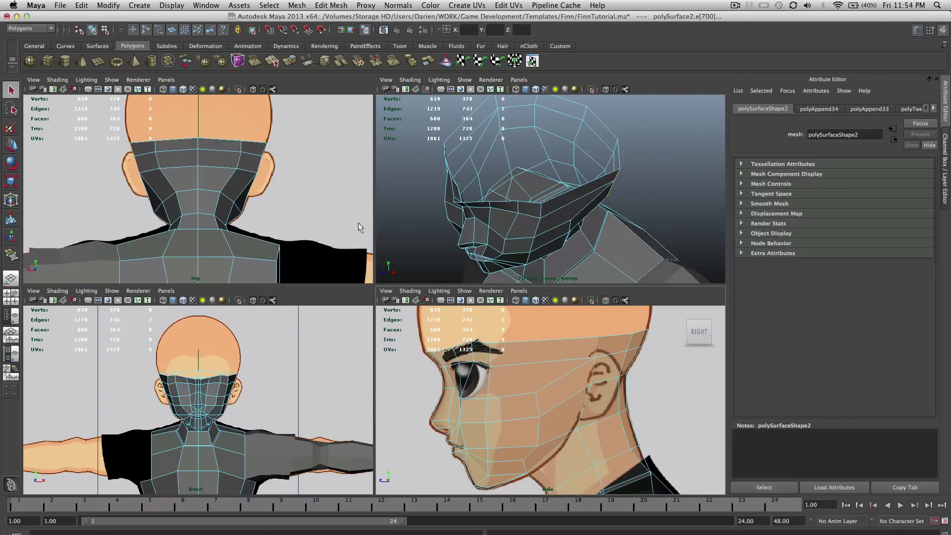
scroll(260, 365, up, 5)
key(w)
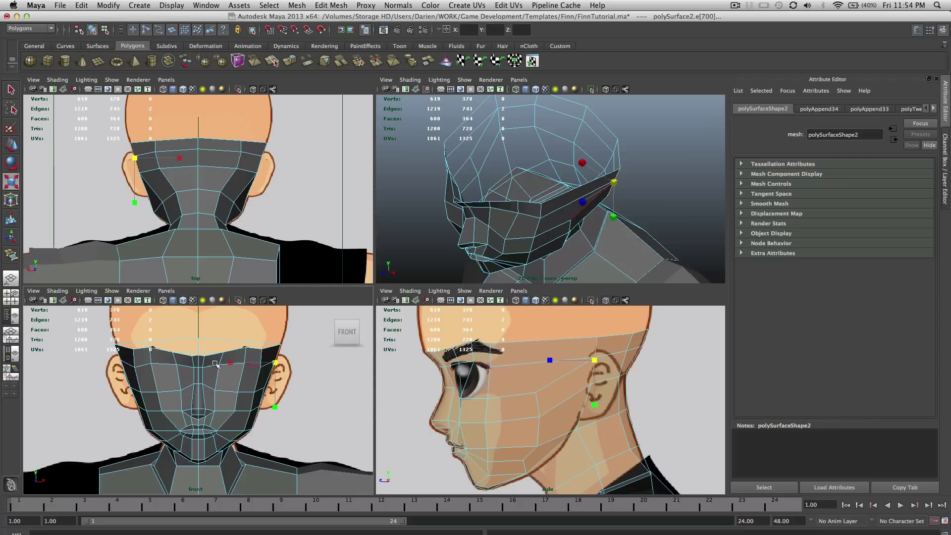
drag(231, 363, 235, 365)
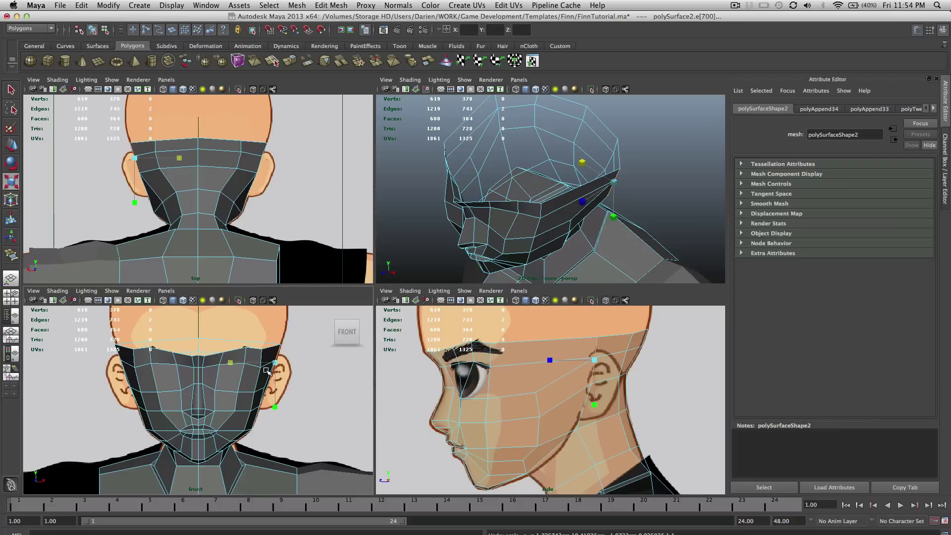
key(z)
key(q)
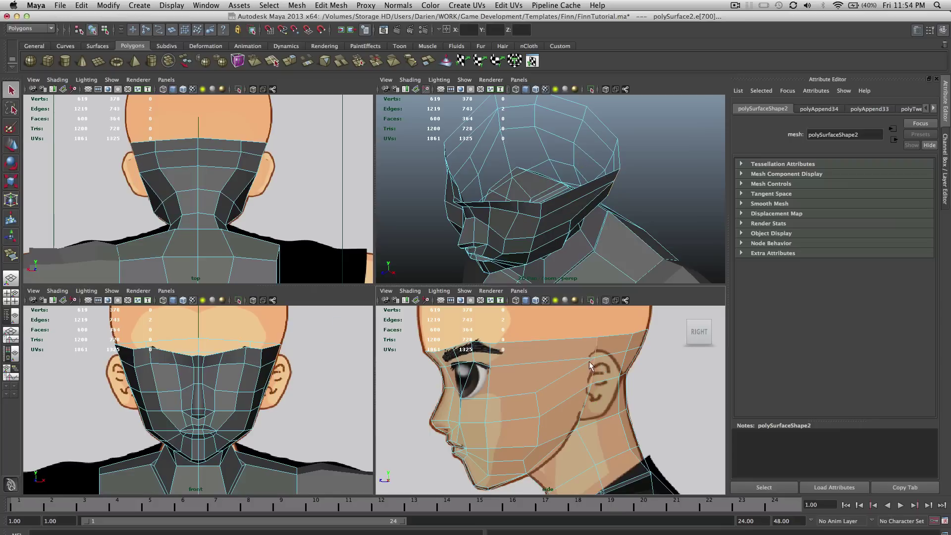
Scale the edges above the ears on both sides of the head slightly inward in the front view.
drag(590, 366, 606, 346)
alt+drag(495, 164, 448, 124)
click(187, 366)
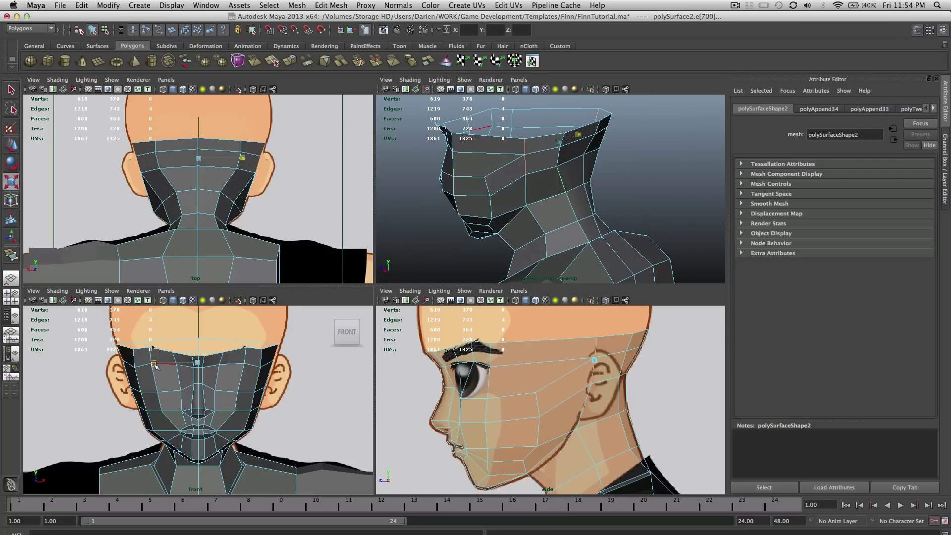
key(ctrl+z)
Preview the head smoothed from several angles and return to the unsmoothed mesh display.
alt+drag(474, 243, 681, 171)
scroll(682, 171, down, 3)
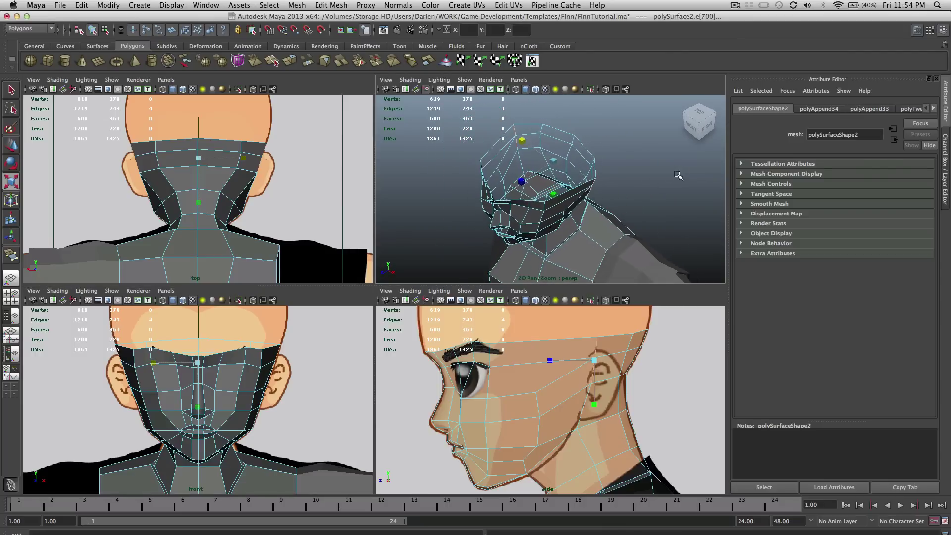
alt+middle_drag(584, 198, 585, 218)
mouse_move(585, 218)
right_down()
mouse_move(601, 204)
mouse_move(585, 208)
right_up()
alt+drag(585, 208, 577, 151)
click(549, 163)
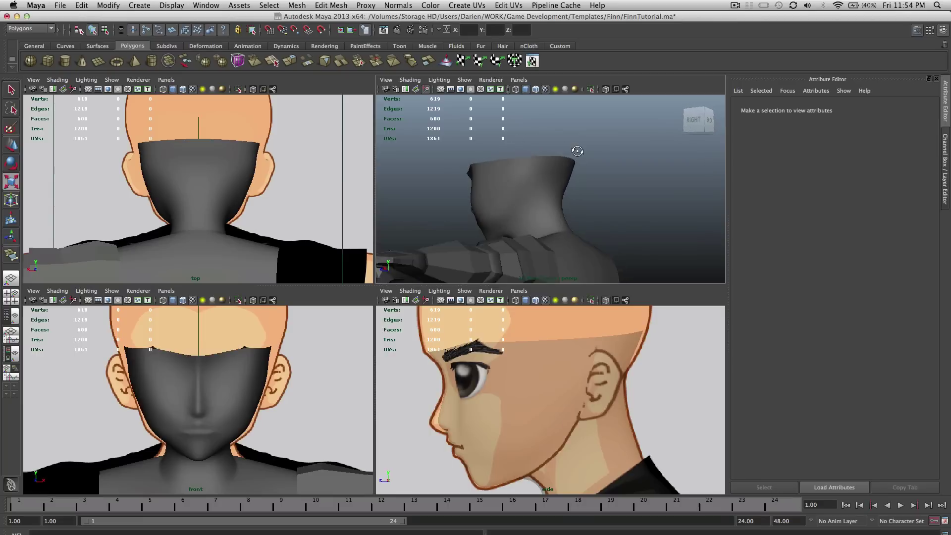
click(548, 175)
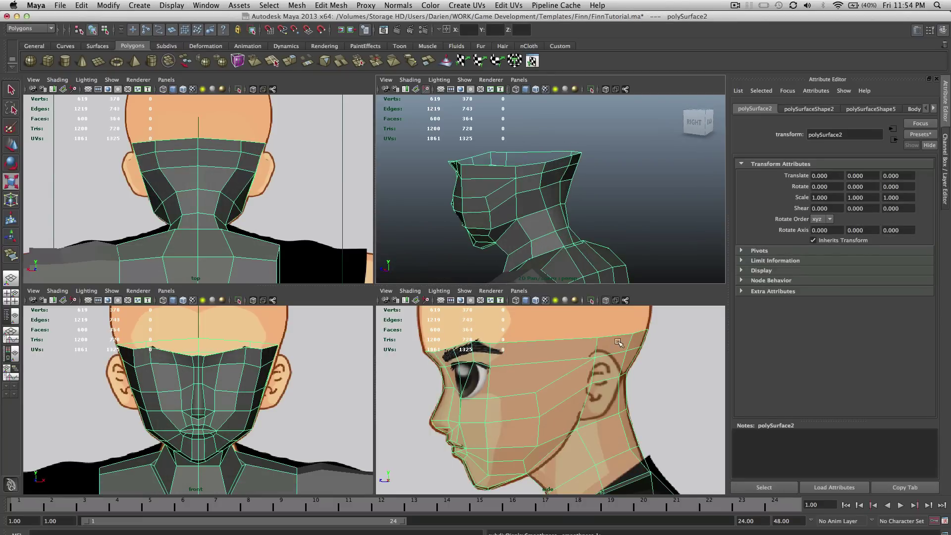
Move the upper vertices on the head's back center line slightly backward in the side view and check the curve smoothed.
right_drag(639, 348, 649, 376)
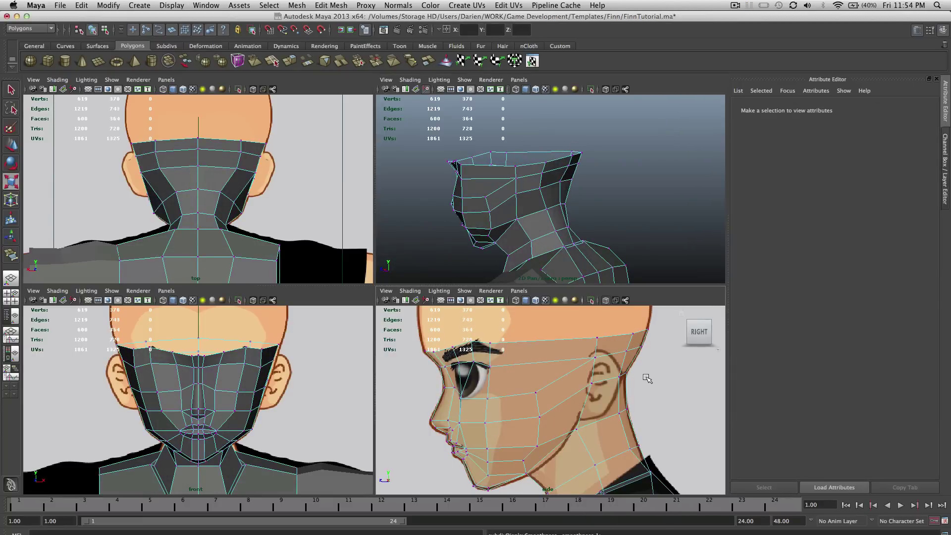
drag(623, 368, 640, 321)
middle_drag(573, 184, 540, 167)
mouse_move(540, 167)
alt+mouse_down()
mouse_move(536, 155)
mouse_move(545, 159)
alt+mouse_up()
key(3)
middle_drag(545, 159, 544, 168)
middle_click(487, 319)
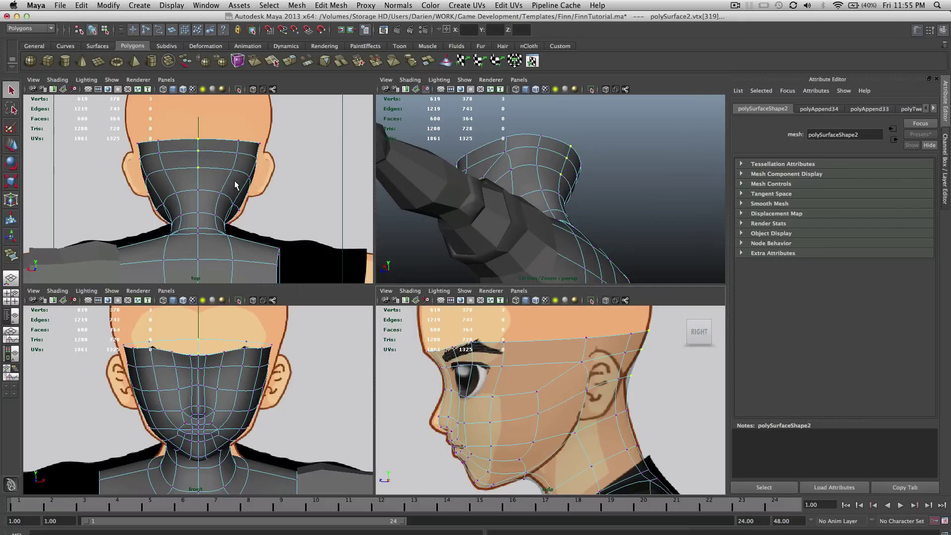
Scale the vertical edges flanking the back center line, in the upper two rows, slightly inward in the back view of the unsmoothed mesh.
middle_click(238, 159)
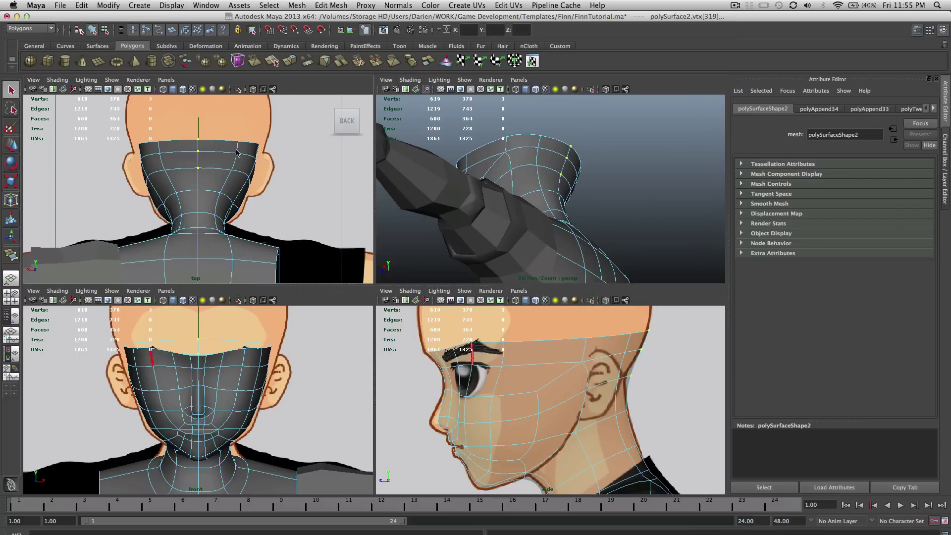
click(237, 153)
key(1)
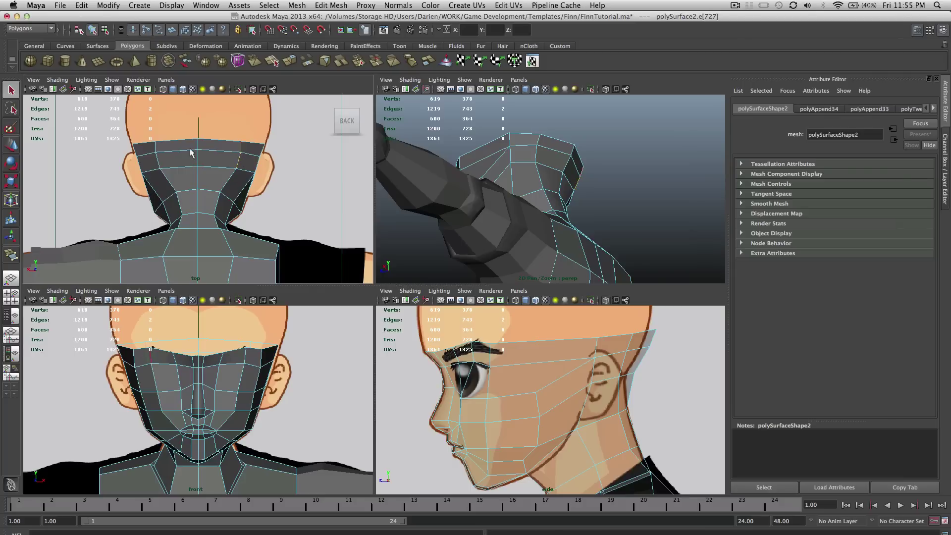
shift+click(163, 162)
shift+click(218, 153)
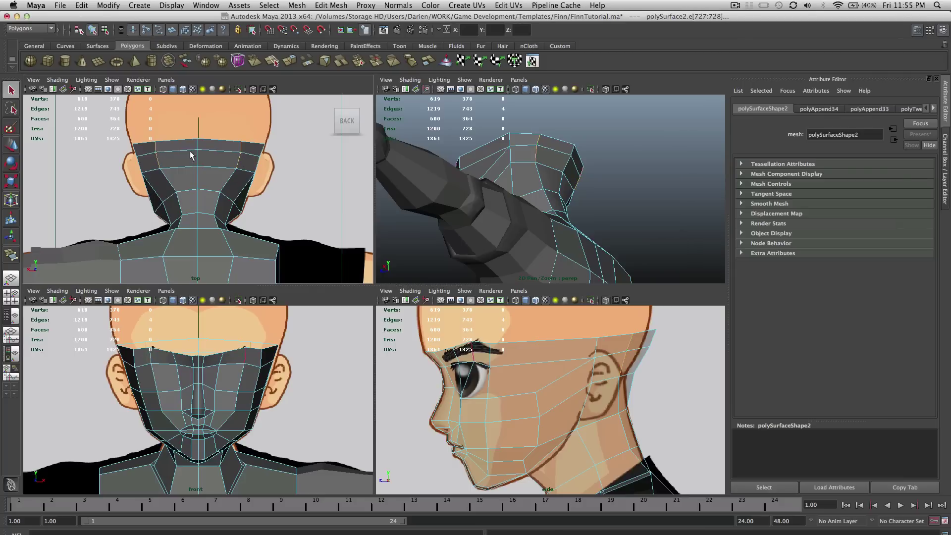
key(r)
drag(240, 154, 234, 154)
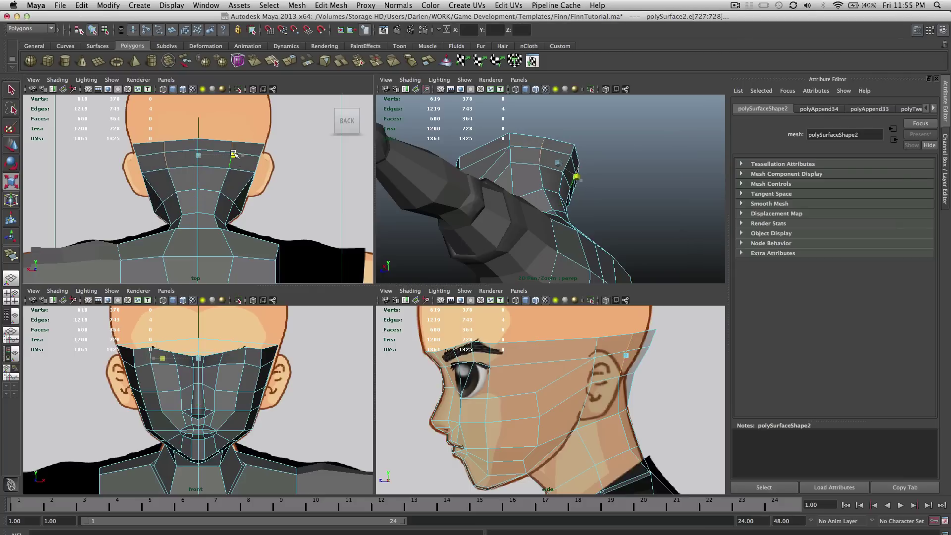
Spread the two top rim vertices flanking the back center line slightly outward in the back view.
key(q)
right_drag(238, 164, 174, 151)
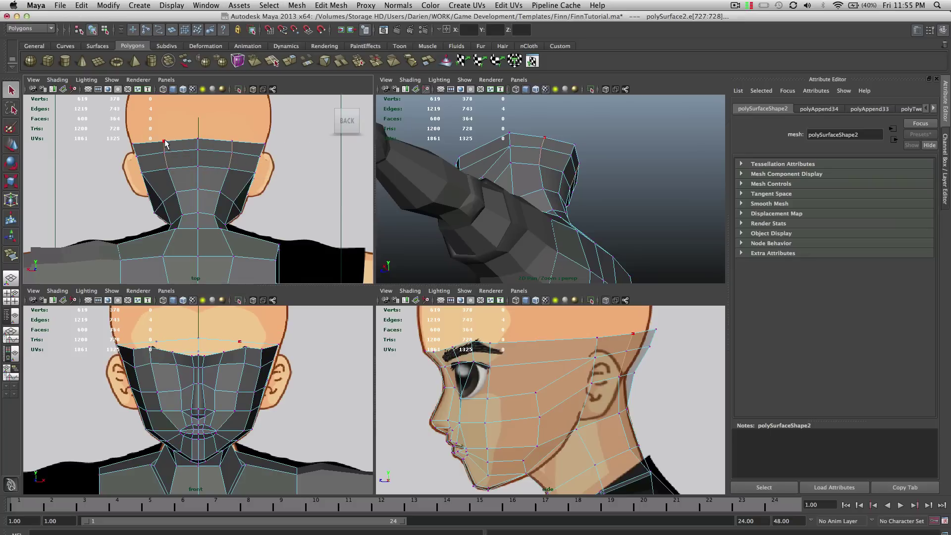
key(w)
shift+click(247, 141)
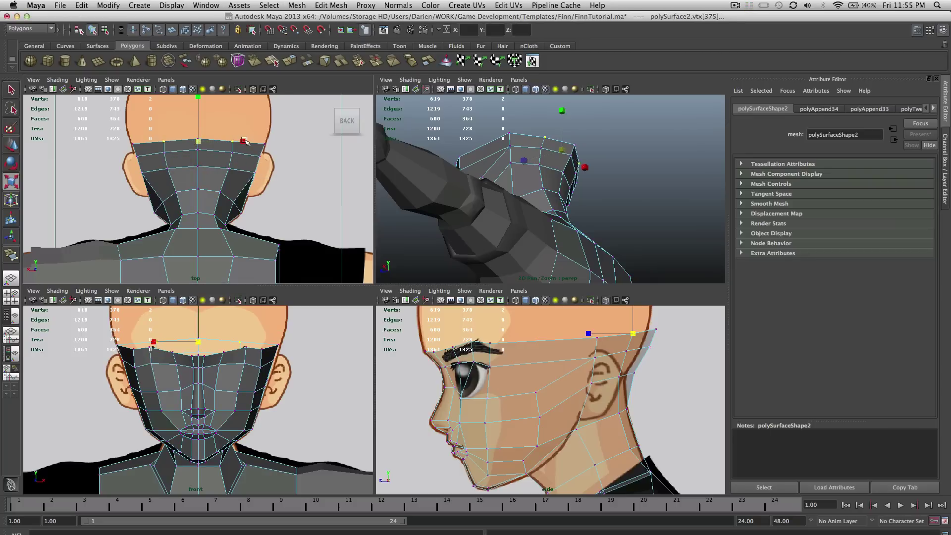
Preview the back of the head smoothed, and compare the unsmoothed mesh with the side reference.
alt+drag(495, 191, 534, 187)
key(3)
right_drag(533, 185, 554, 179)
click(613, 197)
alt+drag(614, 197, 539, 229)
click(556, 232)
click(500, 233)
scroll(544, 218, up, 5)
scroll(562, 397, down, 5)
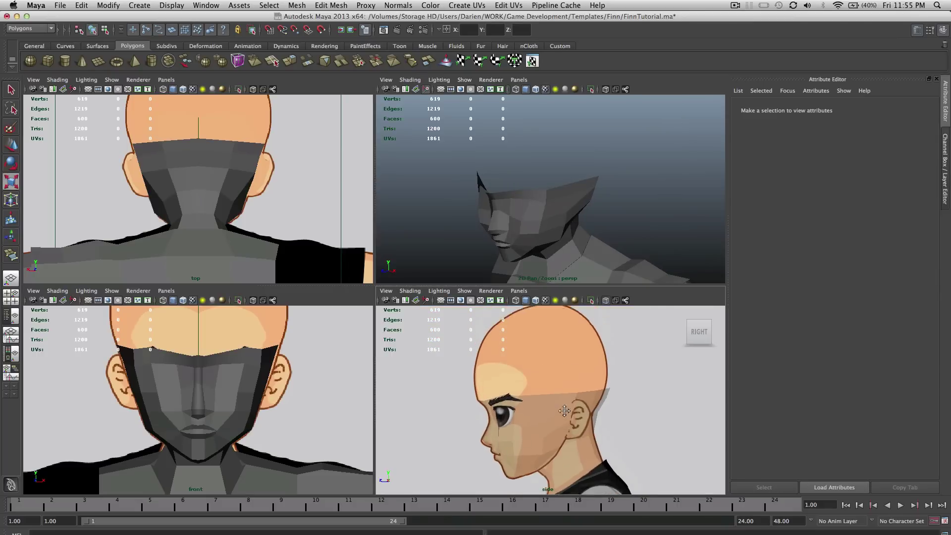
Examine the head mesh's open top rim from the back, side and front.
click(566, 228)
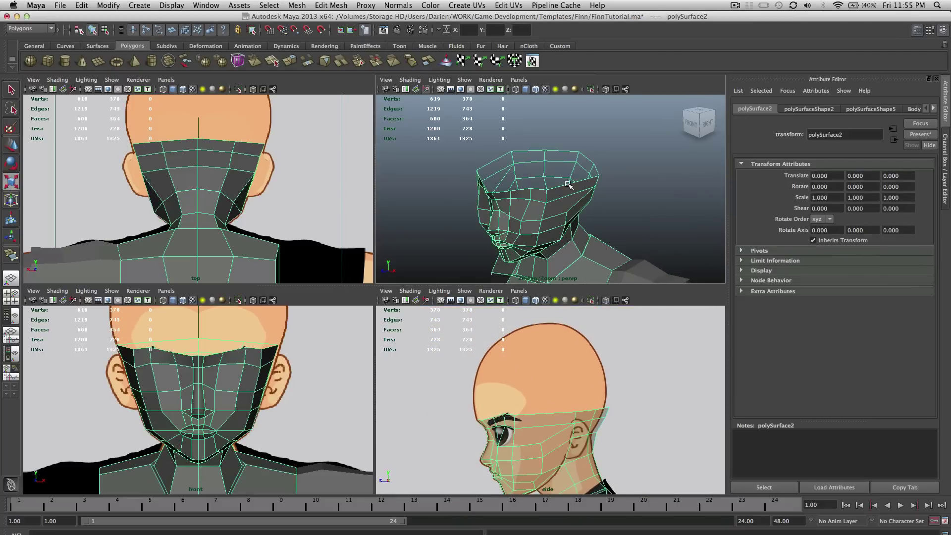
mouse_move(554, 193)
alt+mouse_down()
mouse_move(594, 176)
mouse_move(484, 142)
alt+mouse_up()
alt+drag(570, 139, 502, 134)
alt+drag(554, 153, 575, 208)
click(574, 208)
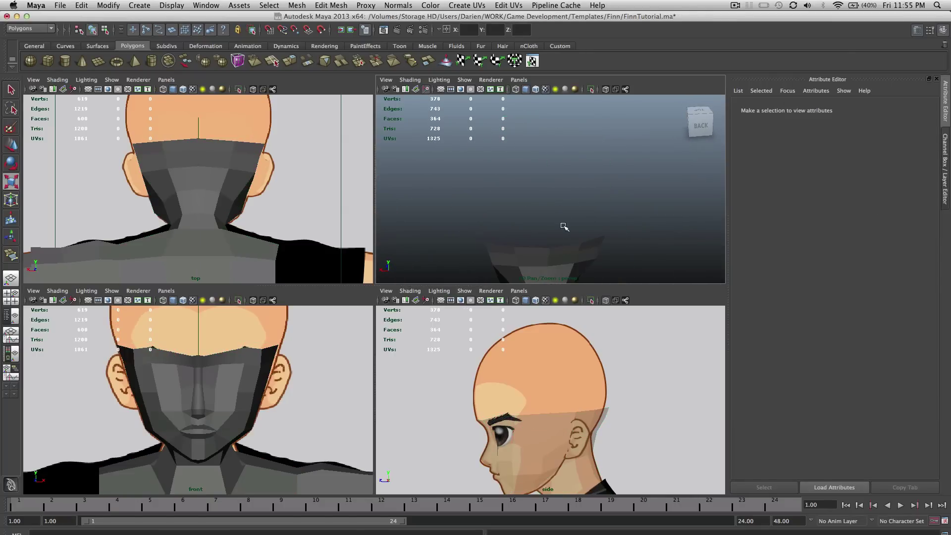
click(565, 226)
alt+drag(565, 227, 750, 224)
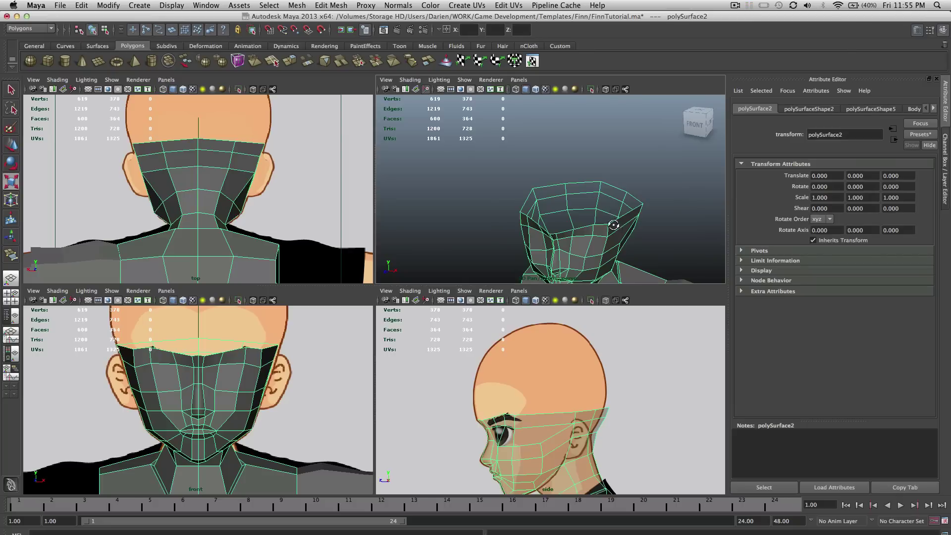
alt+drag(604, 207, 539, 253)
alt+drag(633, 231, 608, 194)
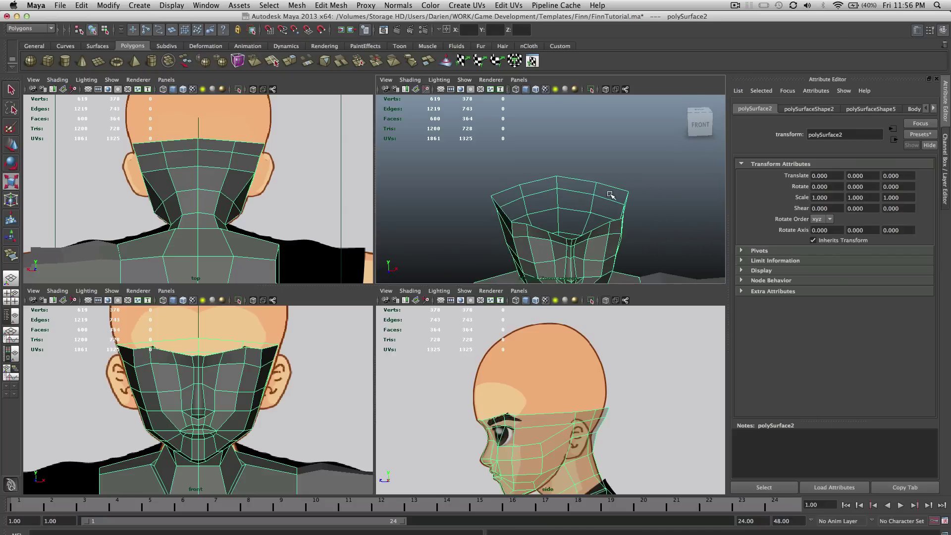
Select the four rim edges across the back of the head and inspect them from several angles.
right_drag(608, 195, 602, 168)
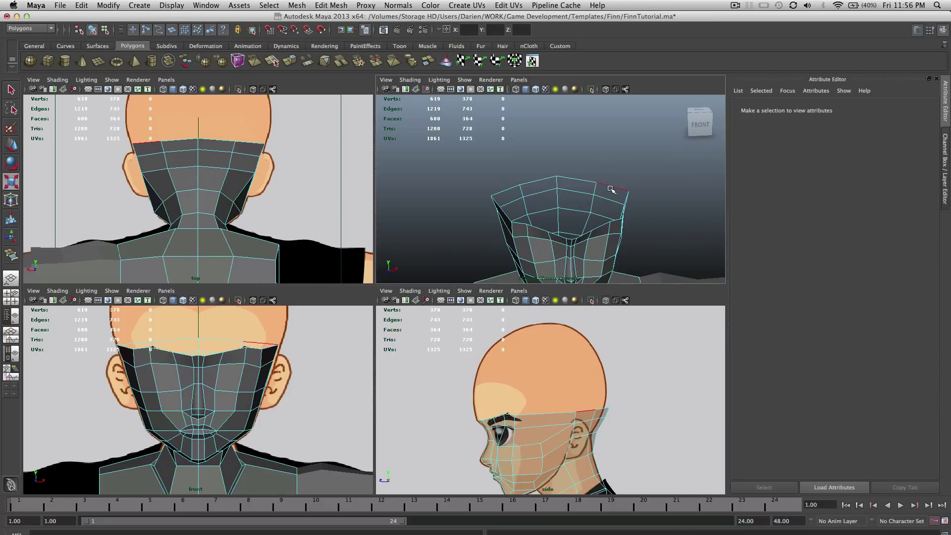
click(611, 189)
shift+click(515, 188)
shift+click(516, 189)
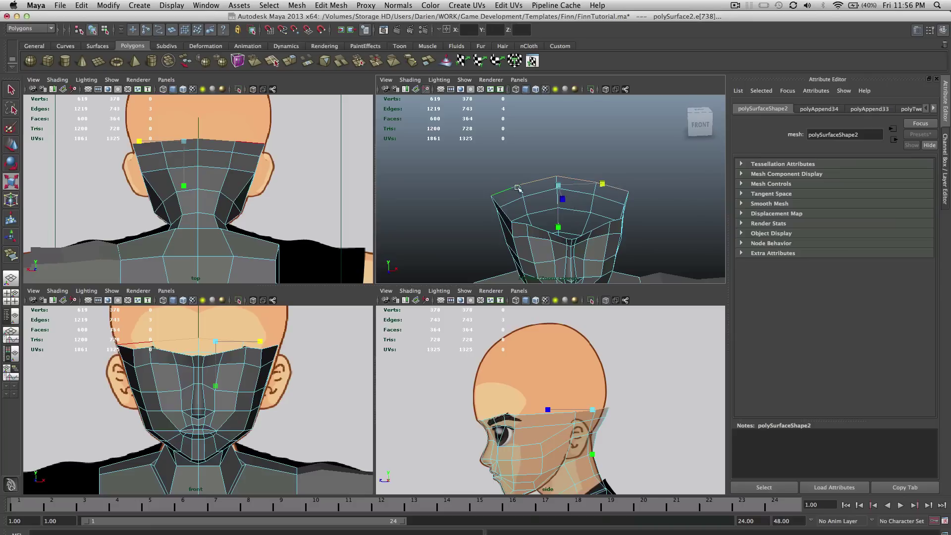
alt+drag(515, 188, 579, 186)
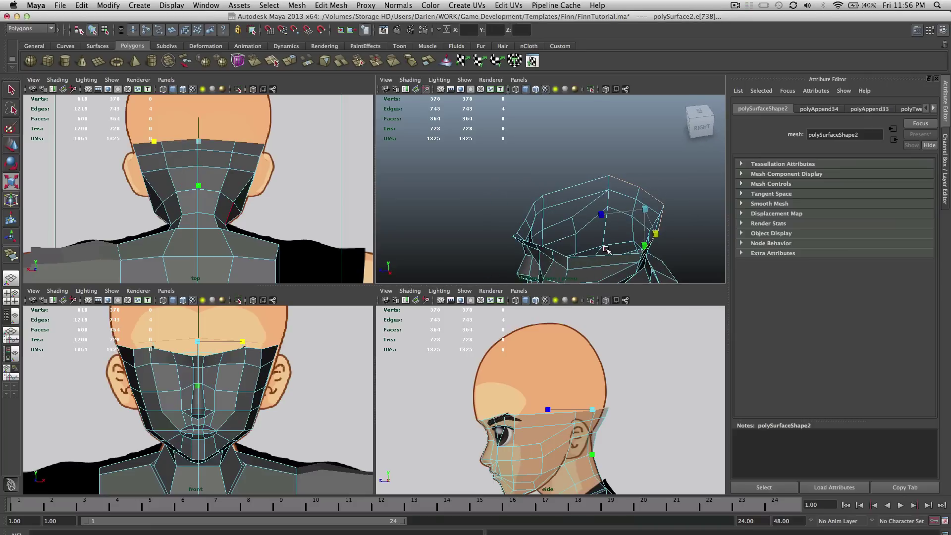
alt+drag(590, 187, 609, 207)
key(q)
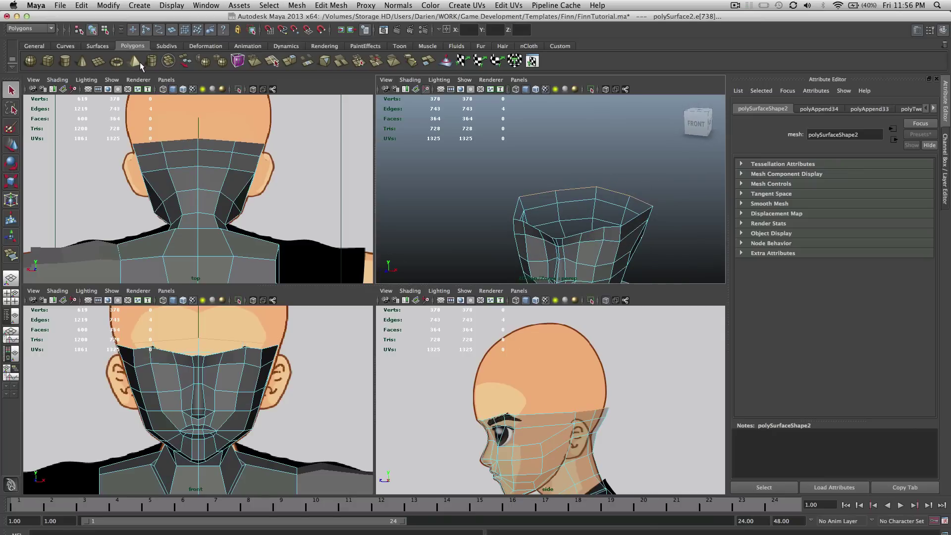
Create a polygon sphere with a radius of about 0.92 inside the neck opening, as seen from above.
click(36, 62)
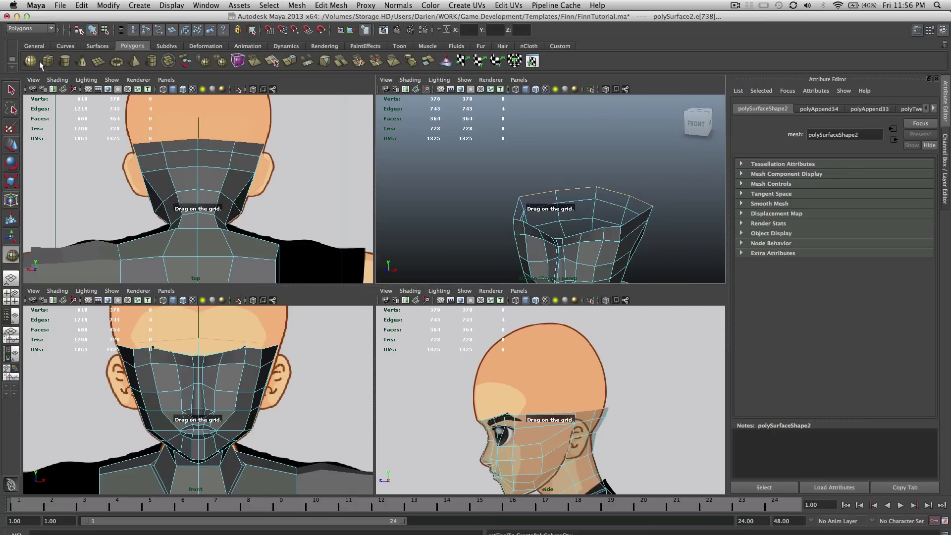
scroll(229, 228, down, 3)
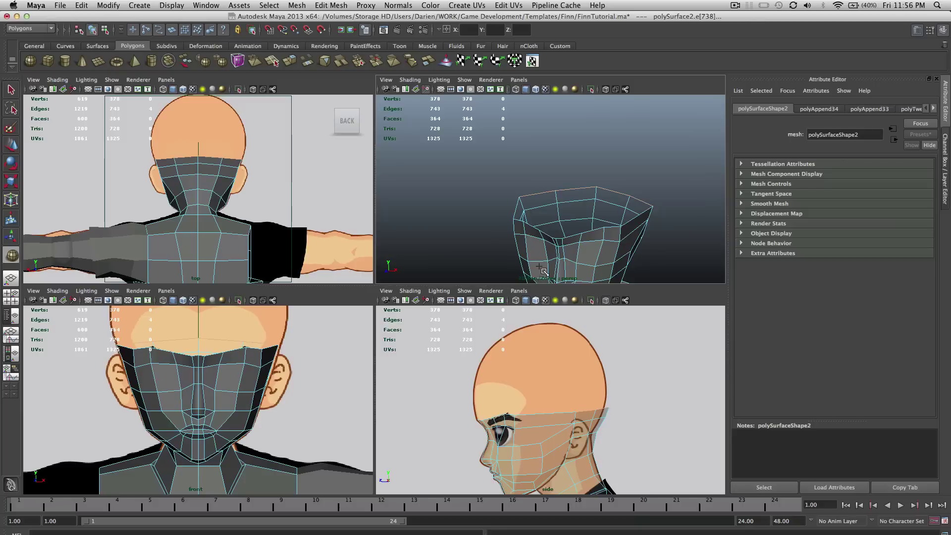
click(349, 103)
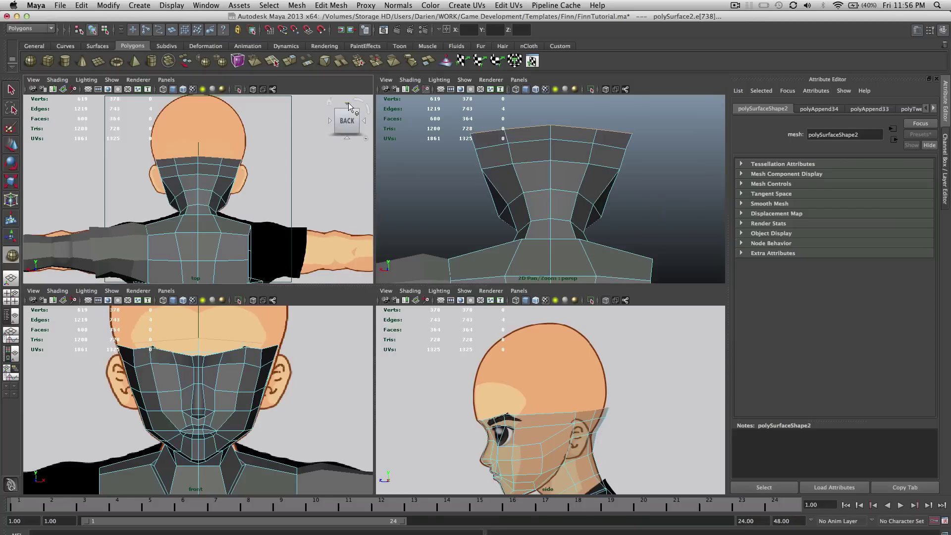
click(348, 104)
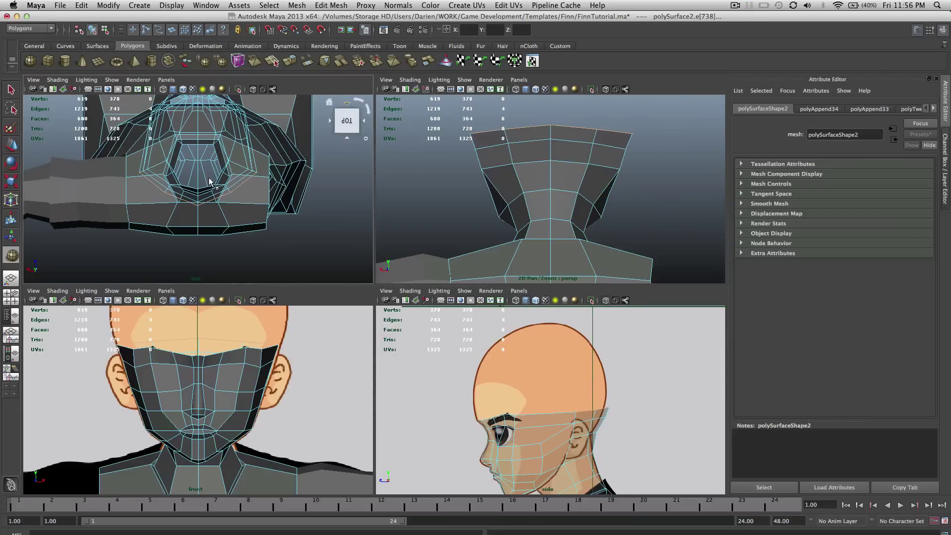
click(31, 61)
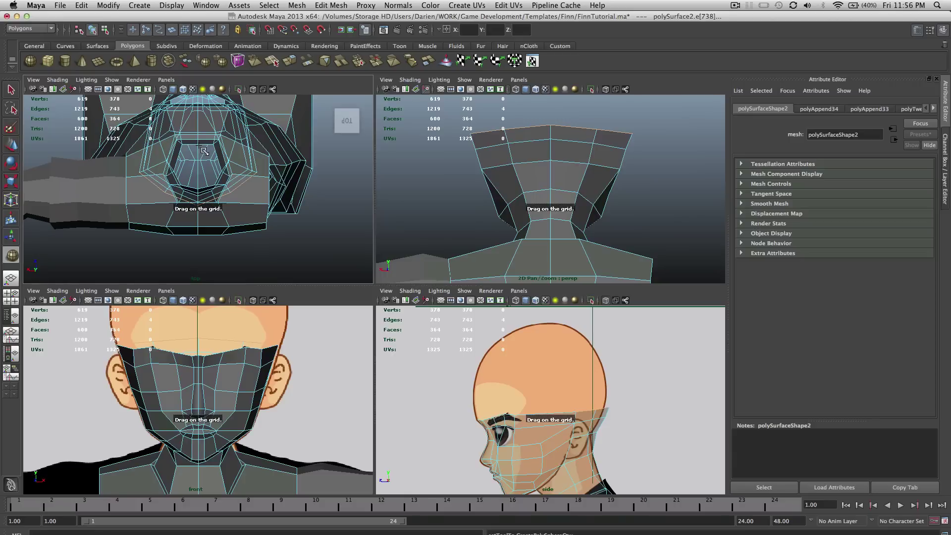
drag(201, 148, 233, 170)
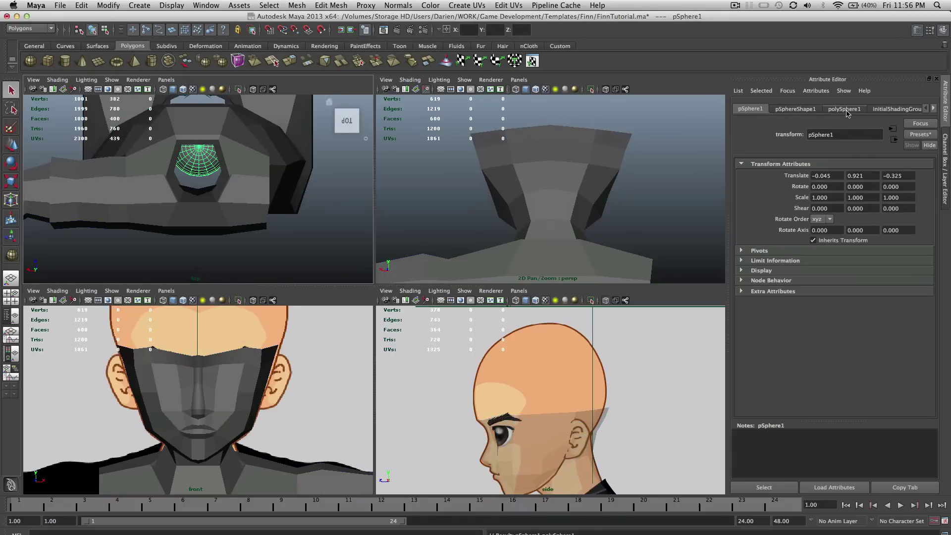
Set the sphere's axis subdivisions to 10.
click(846, 110)
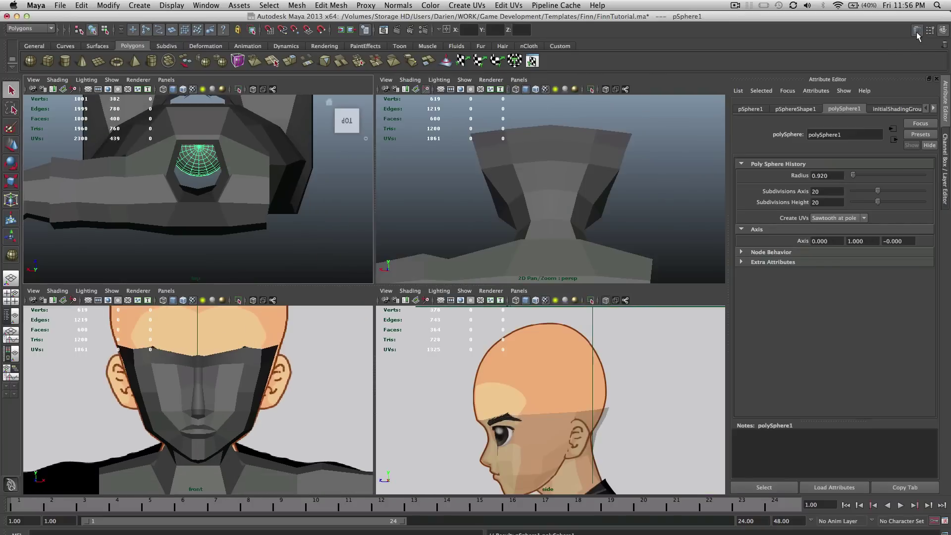
click(917, 30)
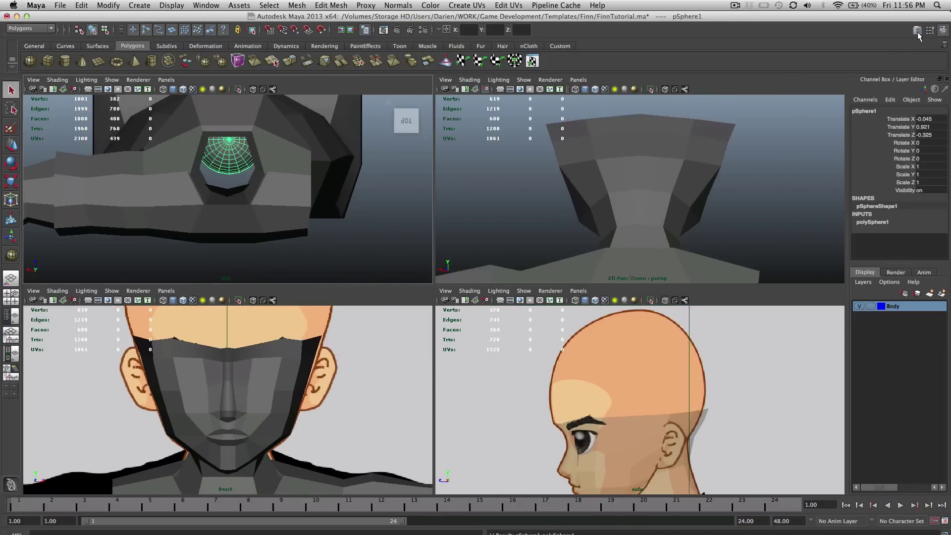
click(918, 31)
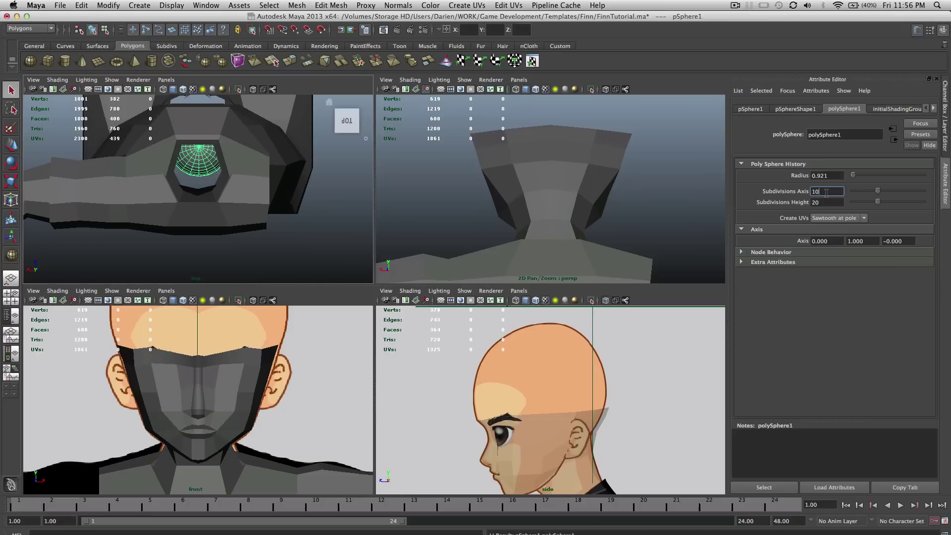
key(Return)
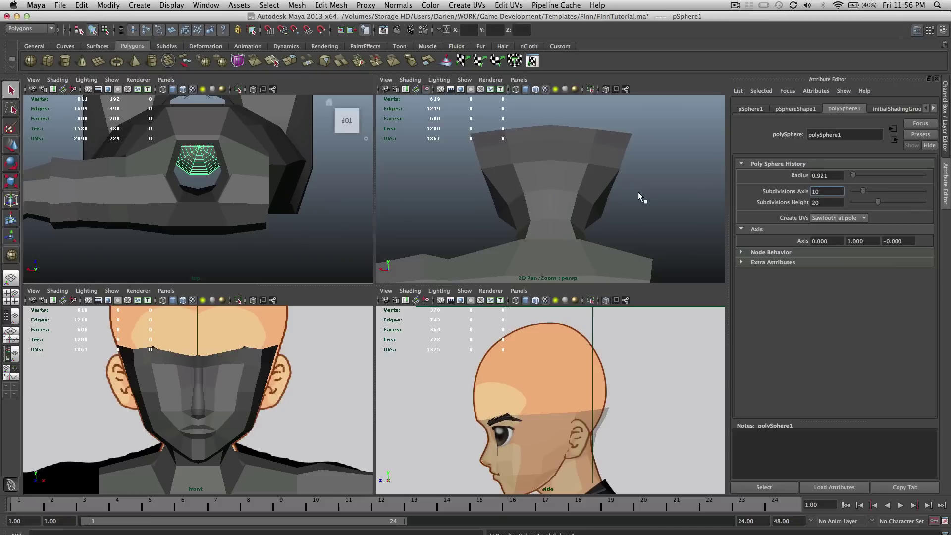
Try 4 height subdivisions on the sphere and settle on 8.
scroll(347, 177, up, 4)
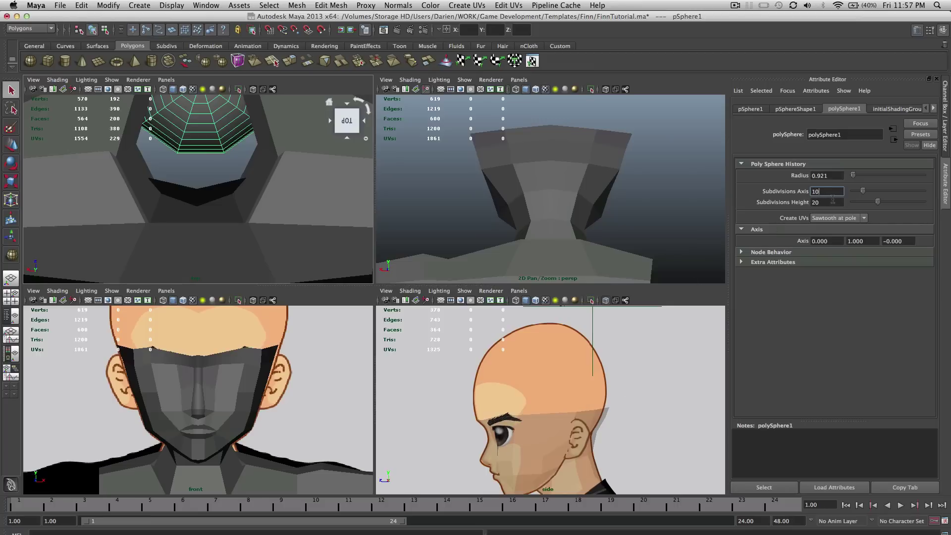
key(Tab)
text(4)
key(Return)
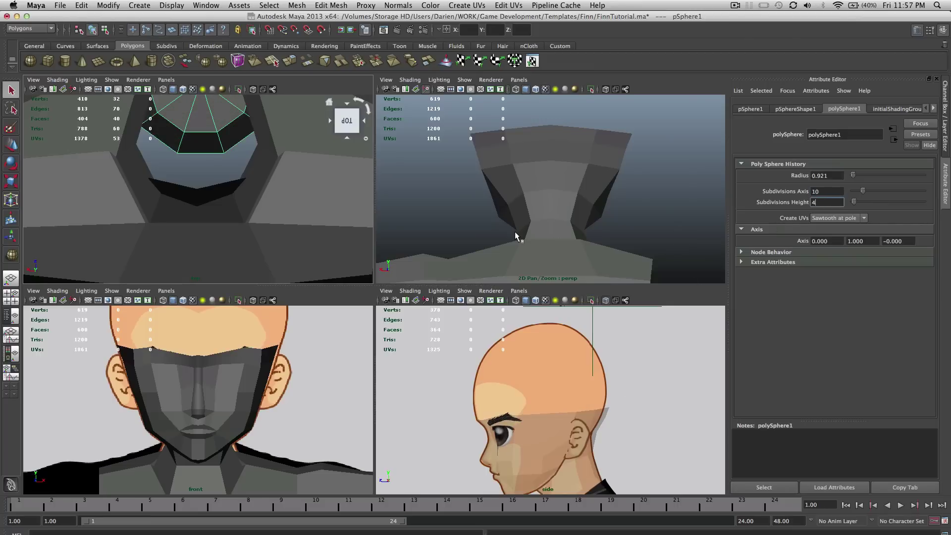
scroll(515, 235, down, 3)
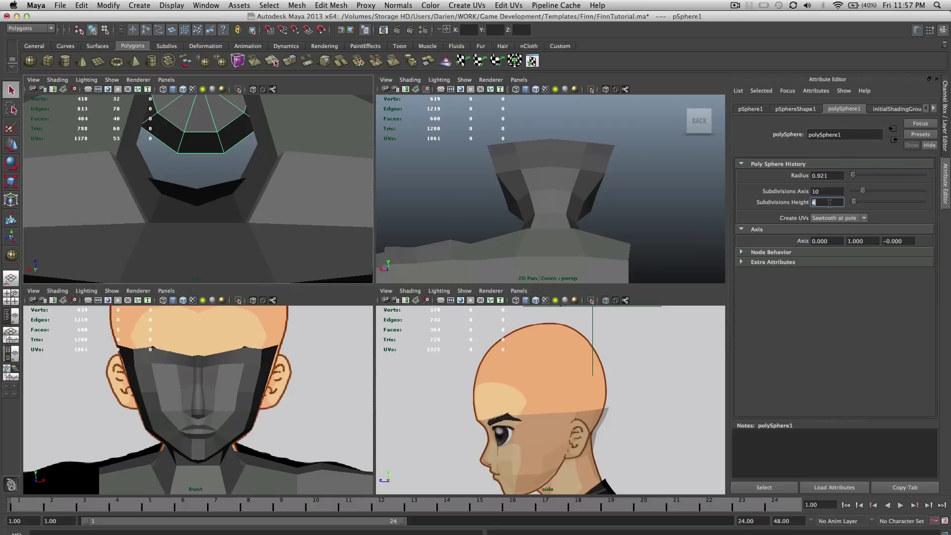
key(Return)
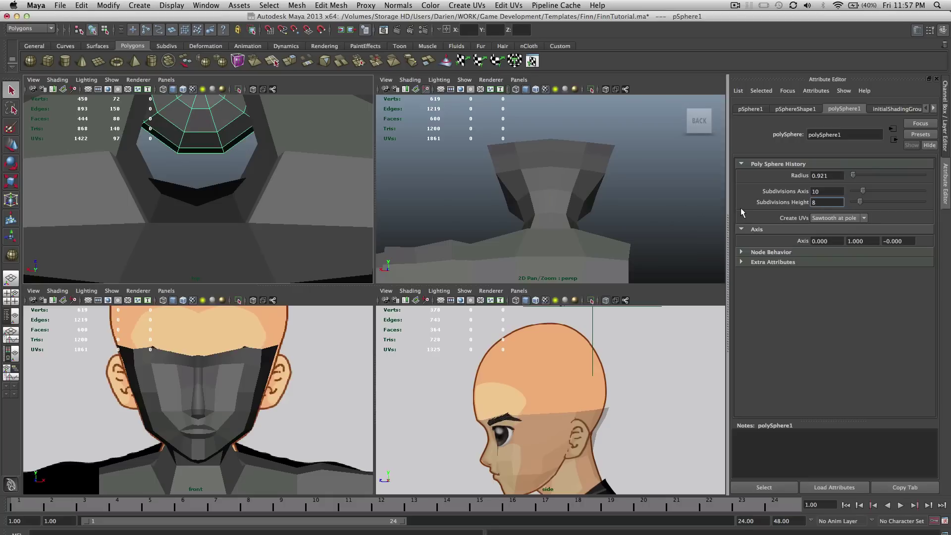
Select the sphere and raise it from the waist into the upper part of the skull shown in the side reference.
click(669, 207)
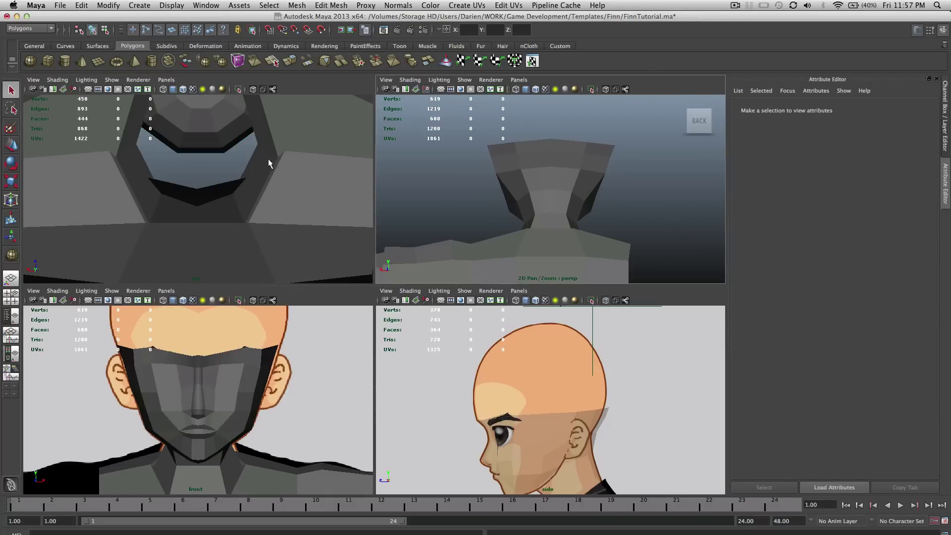
click(194, 123)
click(201, 121)
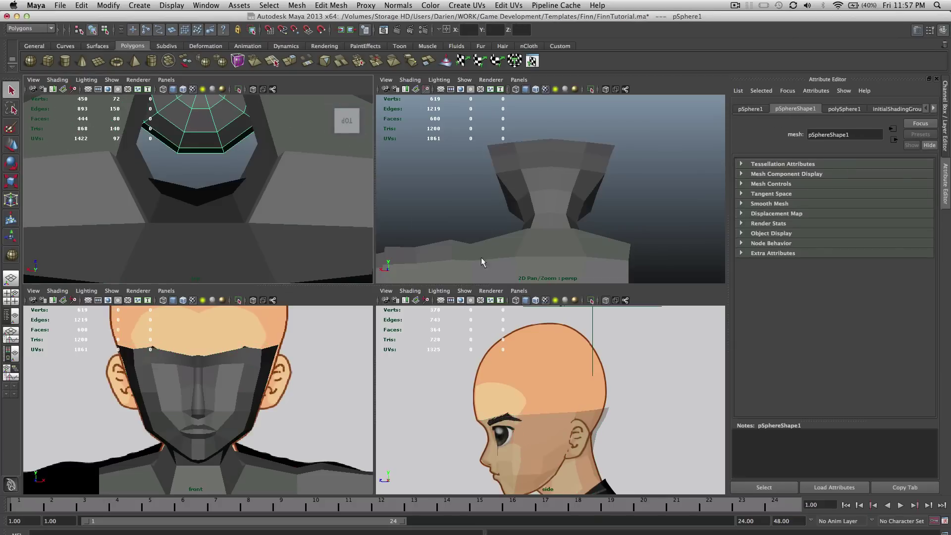
key(f)
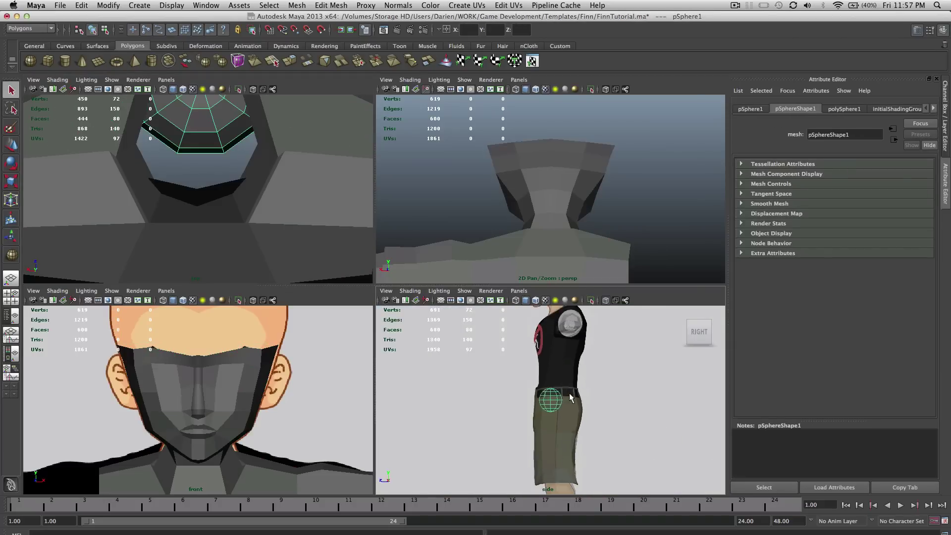
key(w)
drag(553, 379, 554, 297)
key(f)
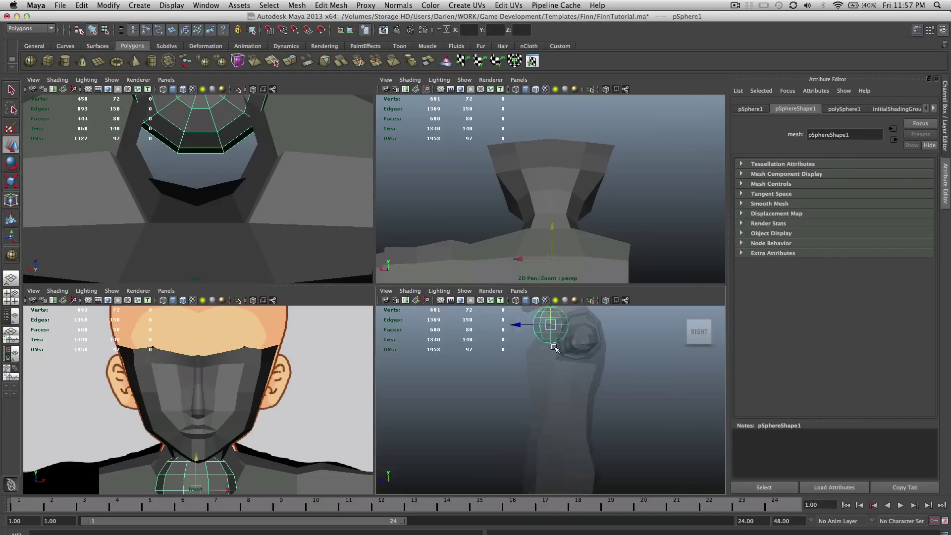
scroll(556, 359, down, 5)
drag(554, 365, 553, 294)
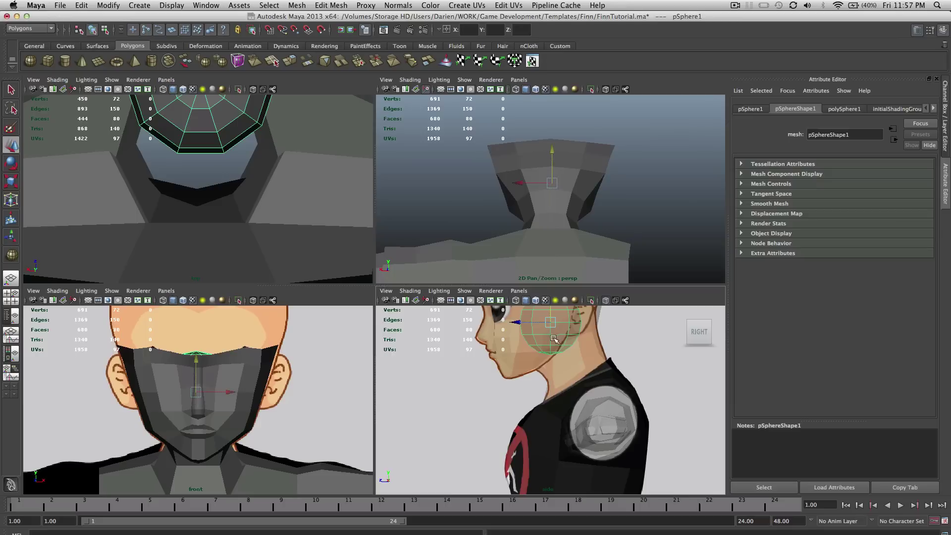
alt+middle_drag(555, 332, 559, 440)
drag(557, 438, 540, 350)
key(f)
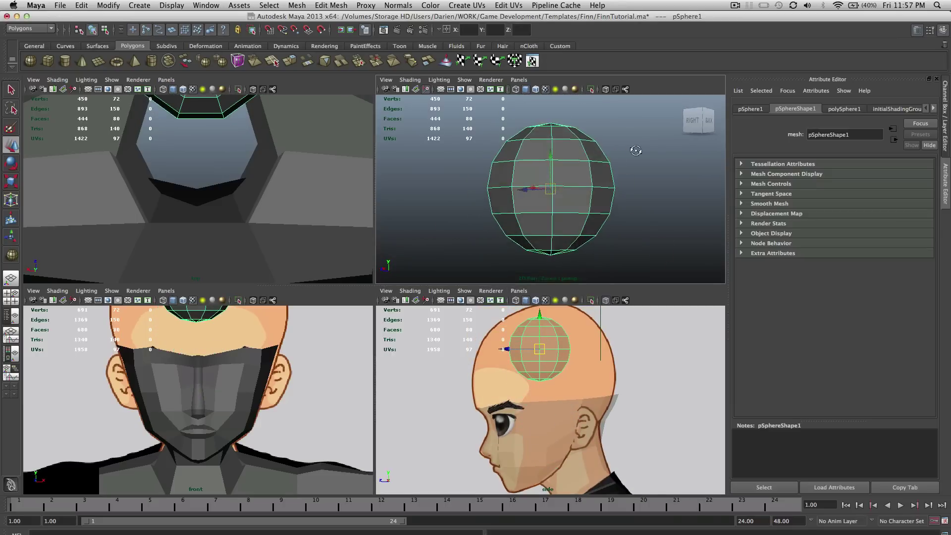
Delete the faces of the sphere's lower half, leaving a dome.
right_drag(593, 161, 593, 174)
scroll(592, 173, down, 4)
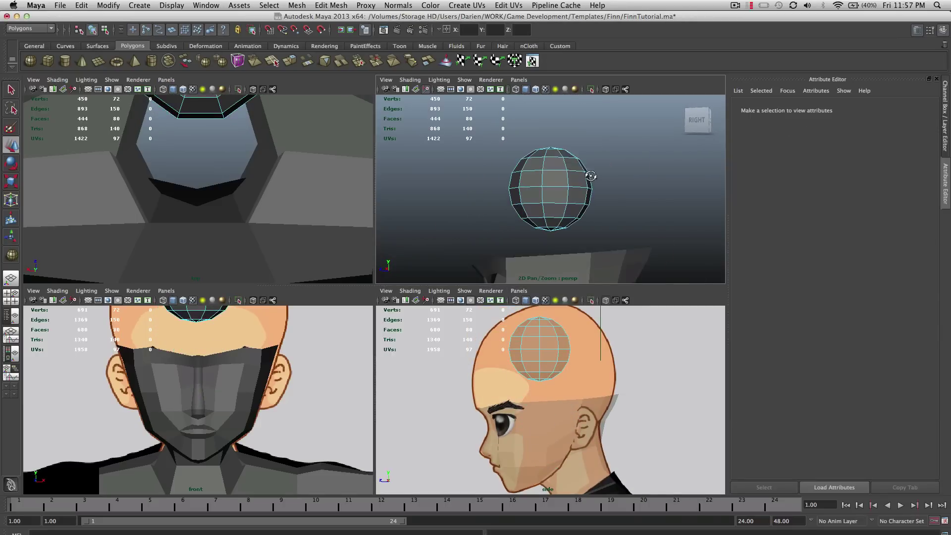
alt+drag(592, 174, 583, 179)
drag(480, 356, 596, 396)
key(Delete)
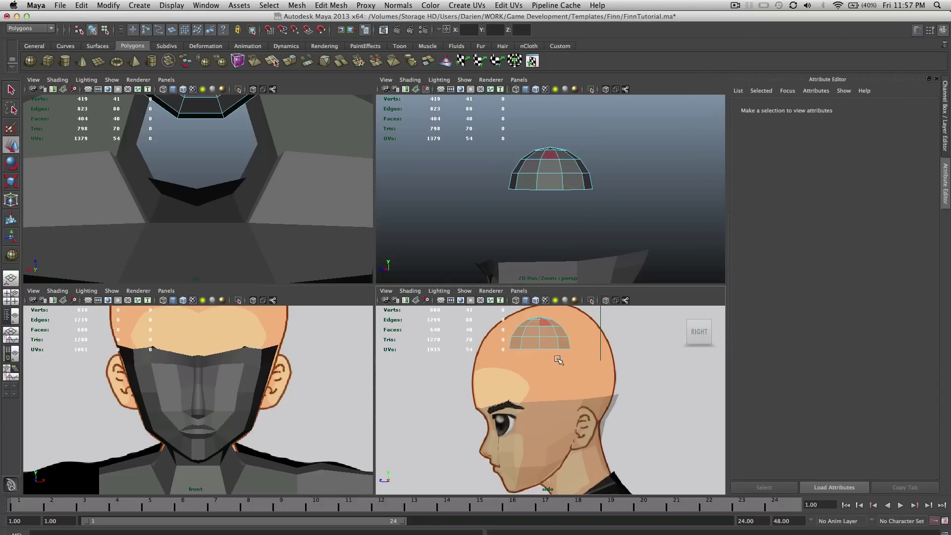
Select the dome as an object and lower it toward the open top of the head.
right_drag(563, 174, 596, 164)
click(569, 184)
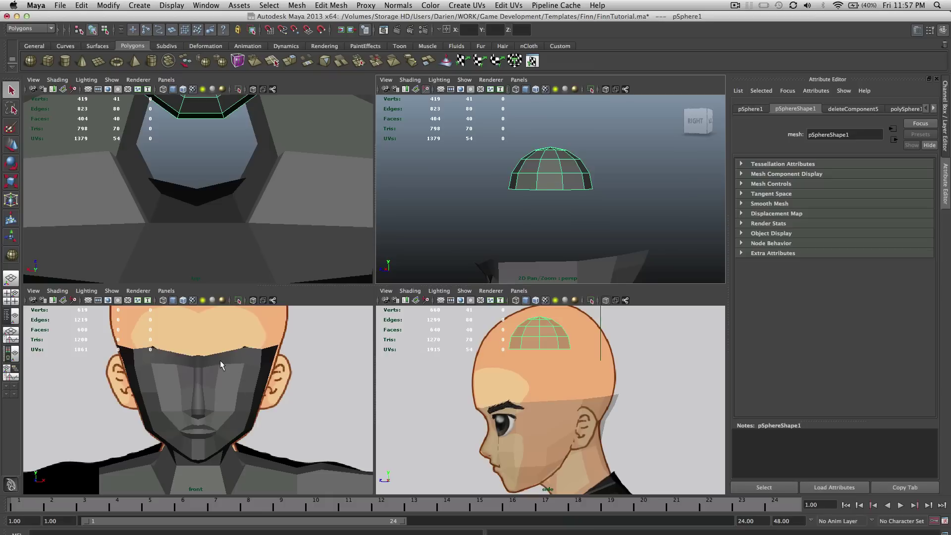
scroll(219, 364, down, 5)
key(w)
drag(197, 326, 198, 339)
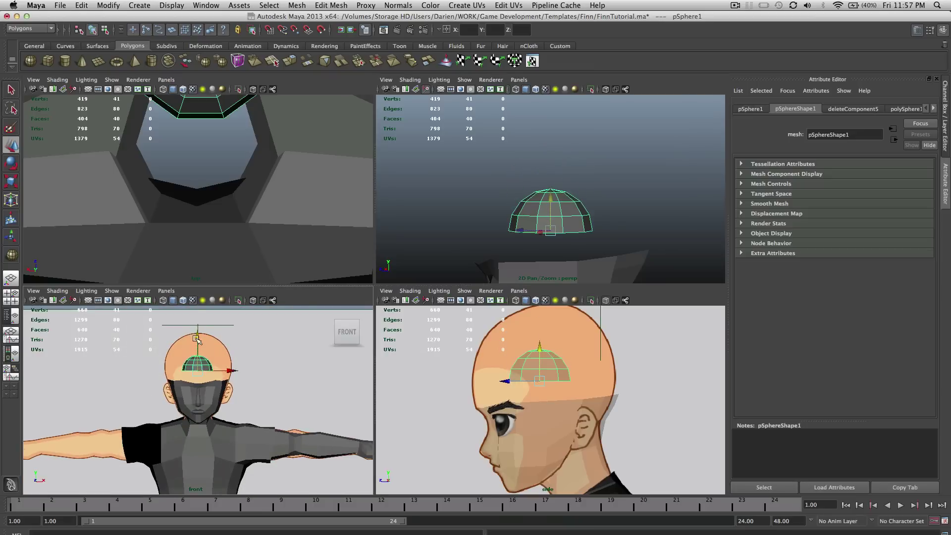
key(f)
scroll(200, 375, down, 8)
Scale the dome uniformly to 2 and position its base just above the head's open rim.
key(r)
mouse_move(198, 410)
mouse_down()
mouse_move(237, 421)
mouse_move(198, 418)
mouse_up()
key(q)
key(w)
key(r)
key(w)
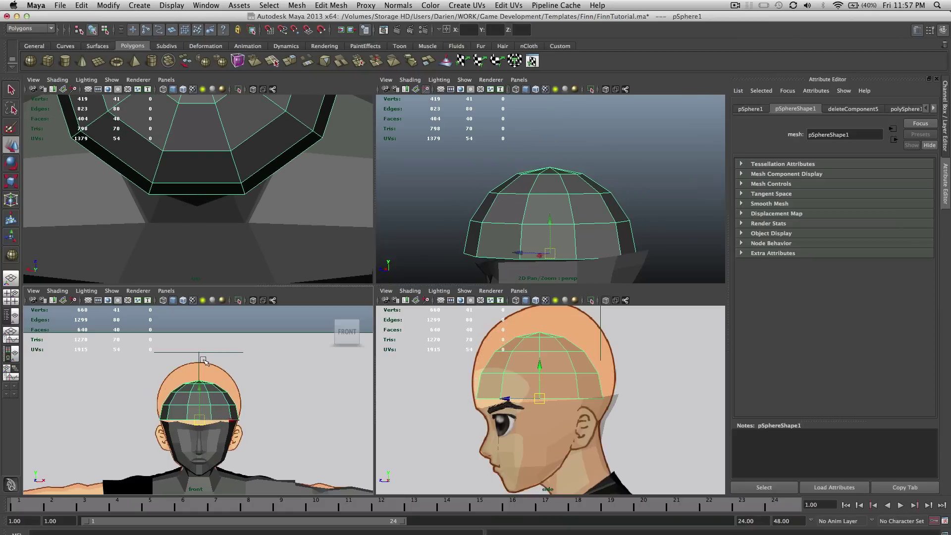
key(r)
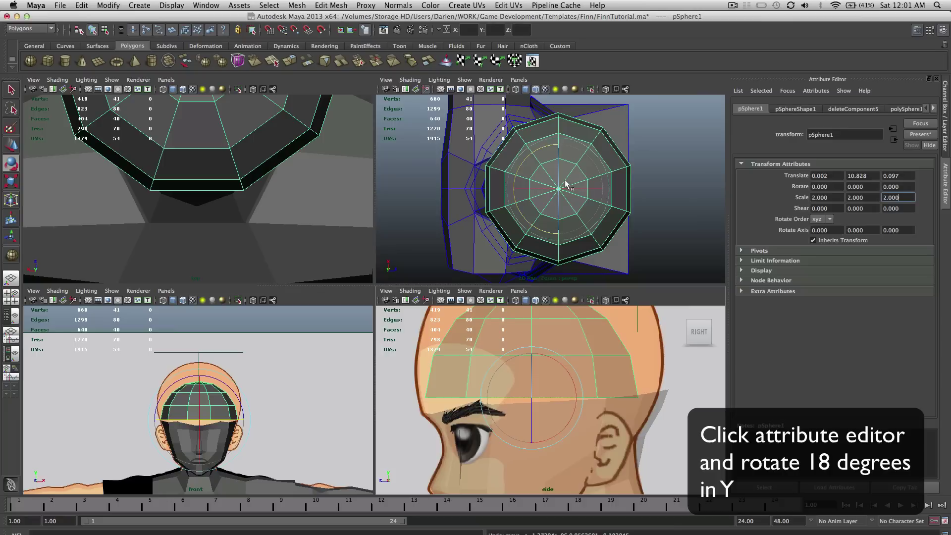
Rotate the dome 18 degrees in Y and freeze its transformations.
click(858, 183)
text(18)
key(Return)
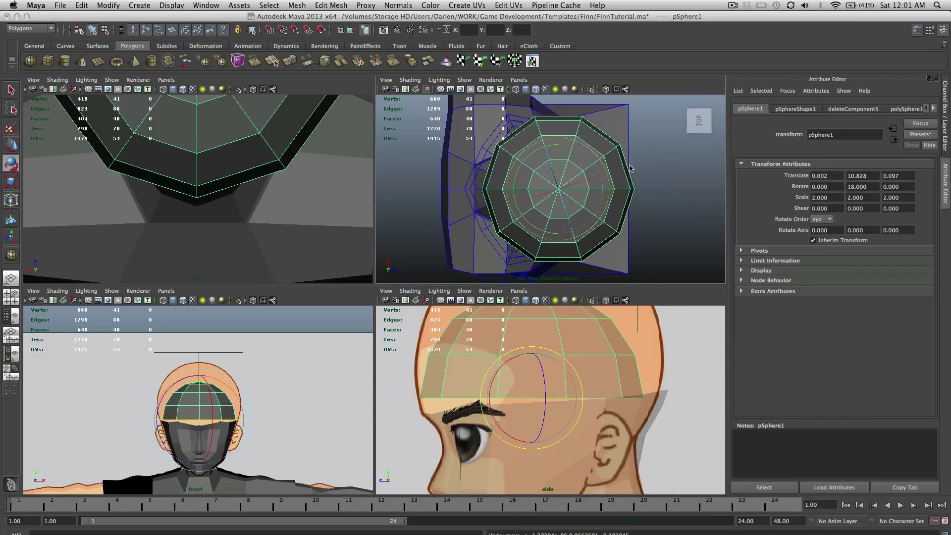
click(608, 184)
click(608, 184)
key(w)
click(108, 5)
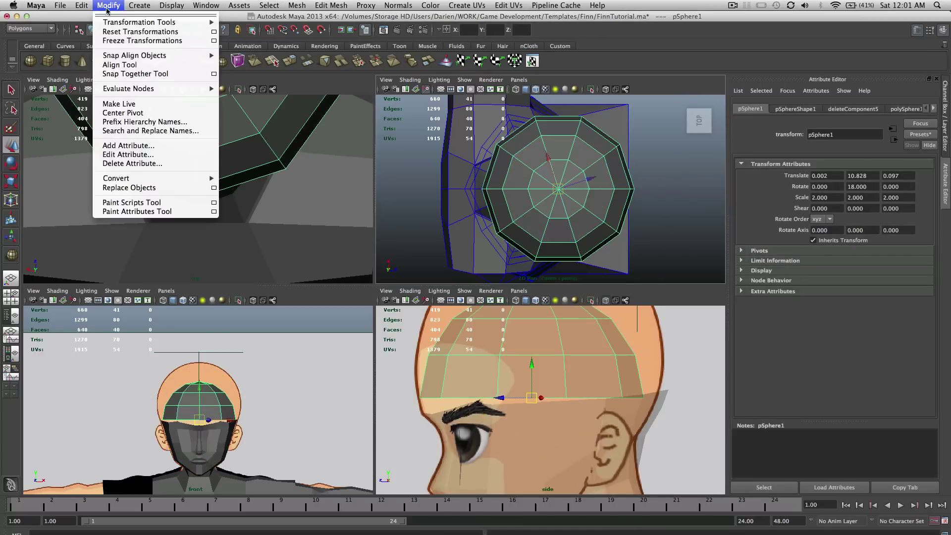
click(124, 40)
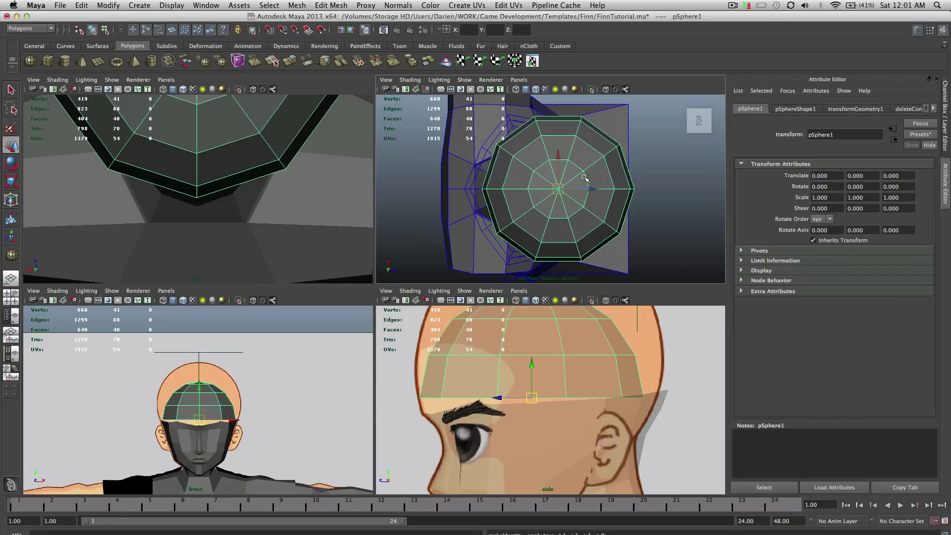
Tilt the dome about 5.3 degrees in X, scale it uniformly to about 1.11 and shift it back to match the side reference.
click(681, 101)
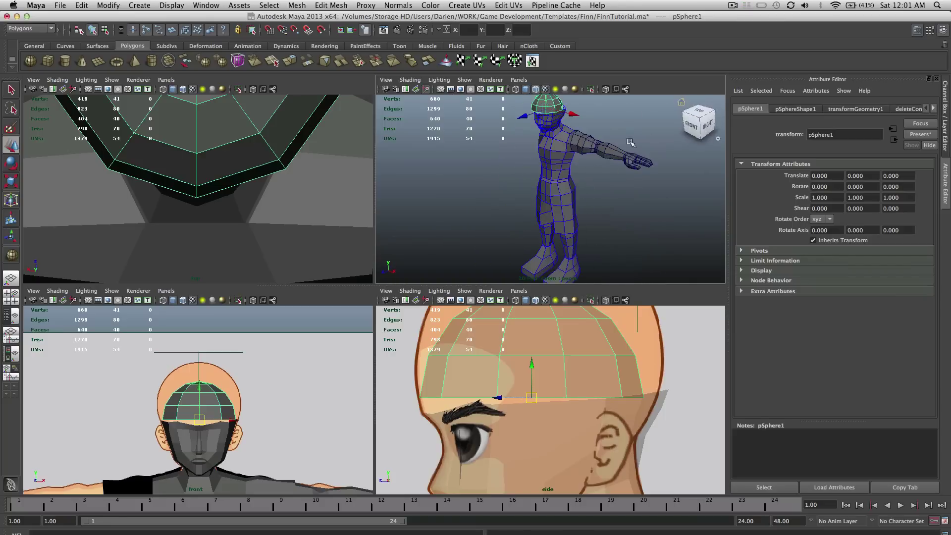
click(644, 169)
click(555, 333)
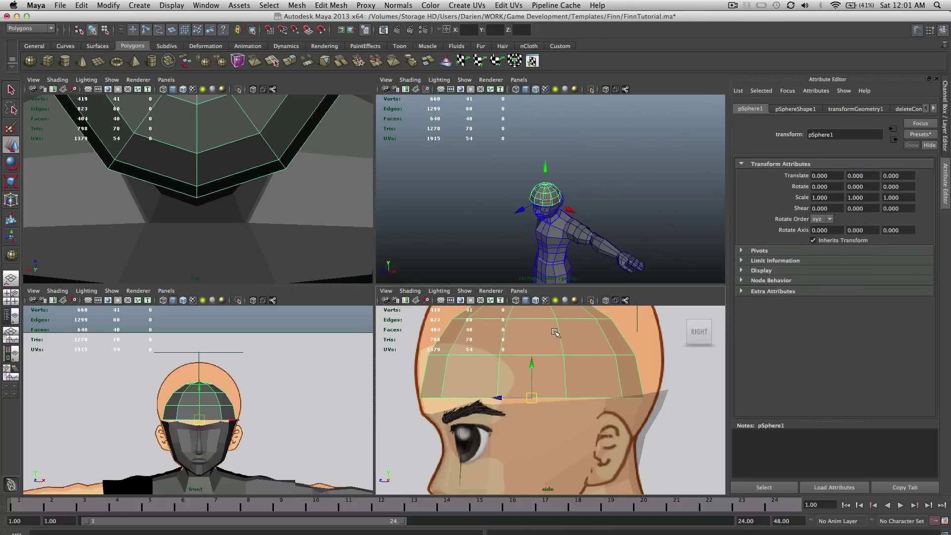
key(e)
drag(554, 361, 543, 395)
key(w)
key(r)
key(w)
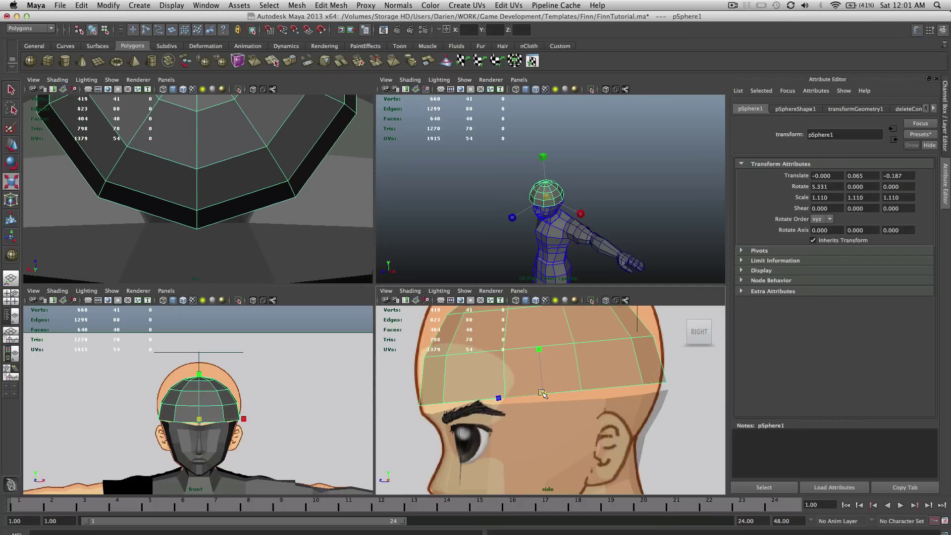
Narrow the dome to an X scale of about 1.05 to fit the head's width in the front view.
alt+right_drag(215, 449, 257, 422)
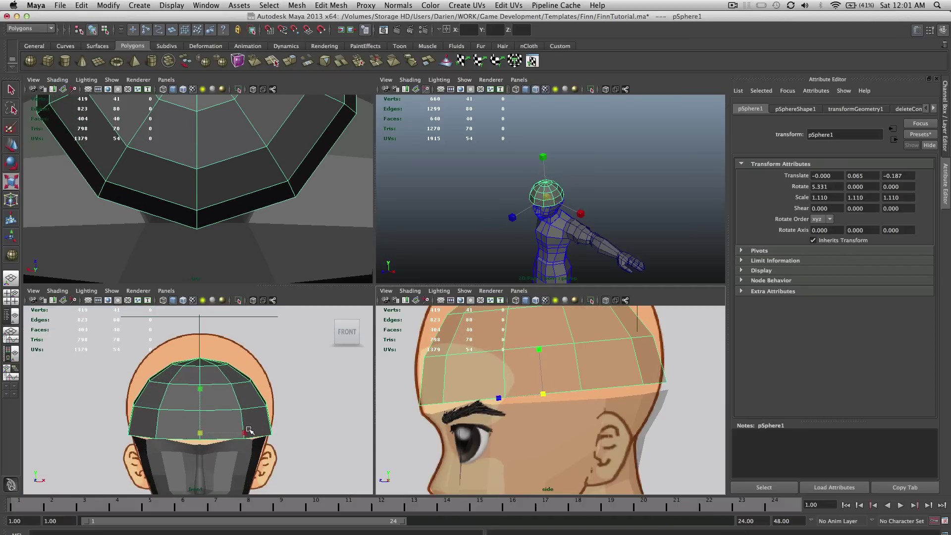
drag(247, 431, 242, 433)
key(w)
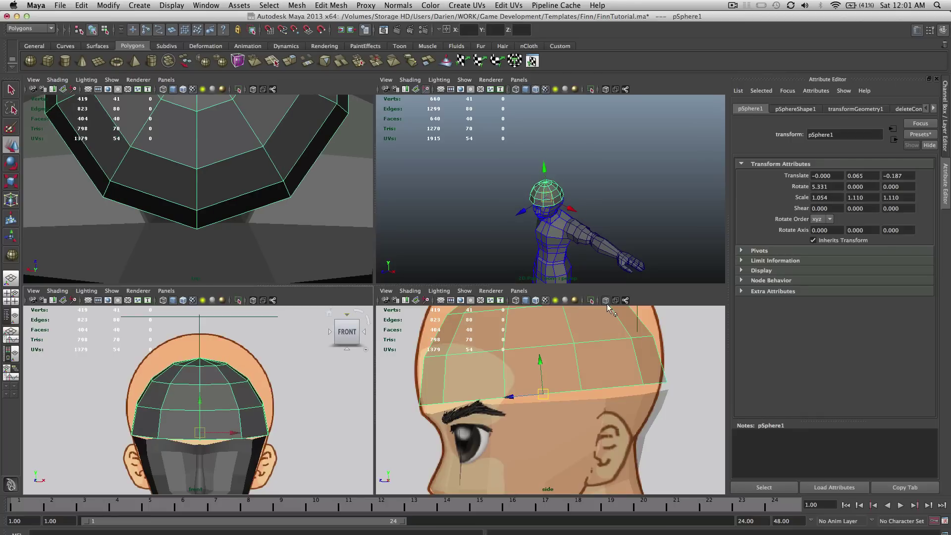
Stretch the dome's height to a Y scale of about 1.27, closer to the top of the reference skull.
alt+middle_drag(596, 323, 593, 370)
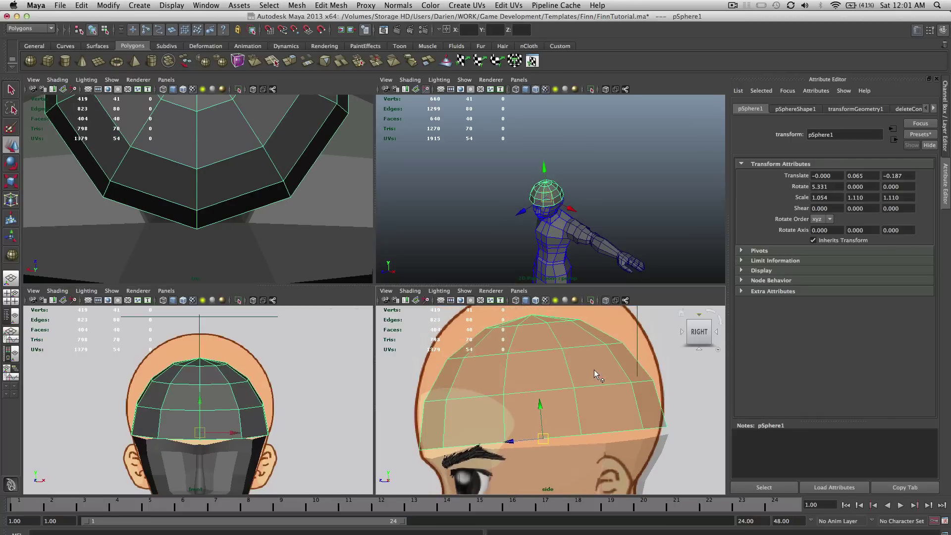
click(573, 344)
scroll(570, 342, down, 5)
key(q)
right_click(563, 376)
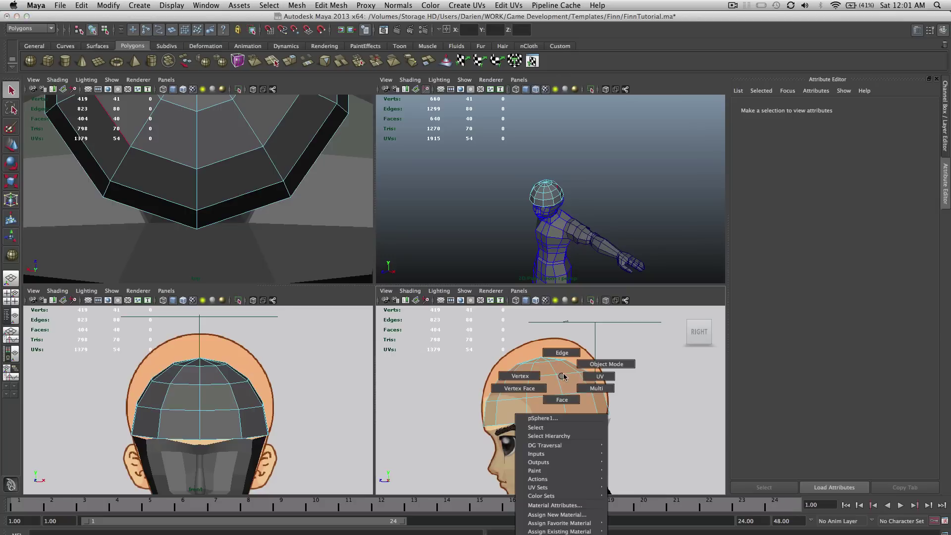
click(560, 376)
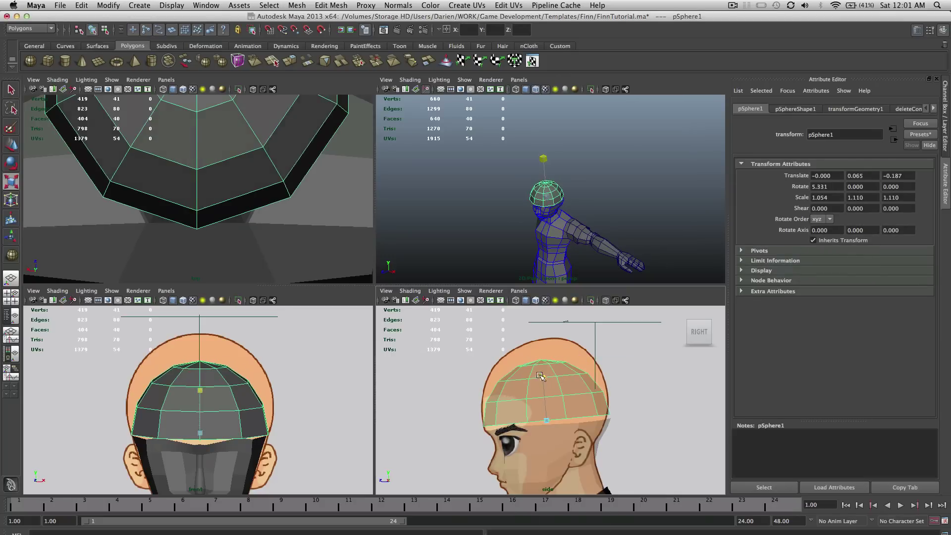
drag(540, 376, 537, 370)
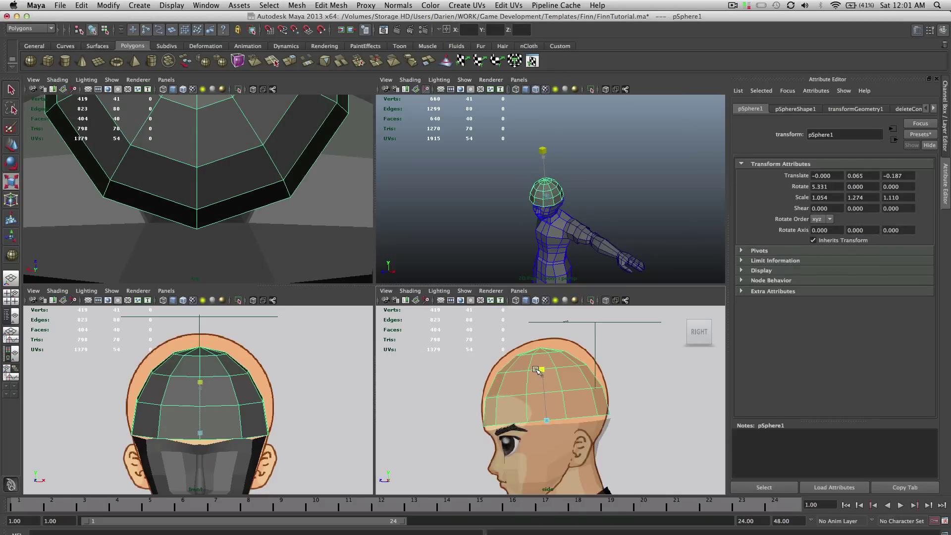
Select the dome's horizontal edge loop second above the rim and widen it slightly from front to back.
key(q)
right_drag(545, 373, 526, 372)
double_click(545, 373)
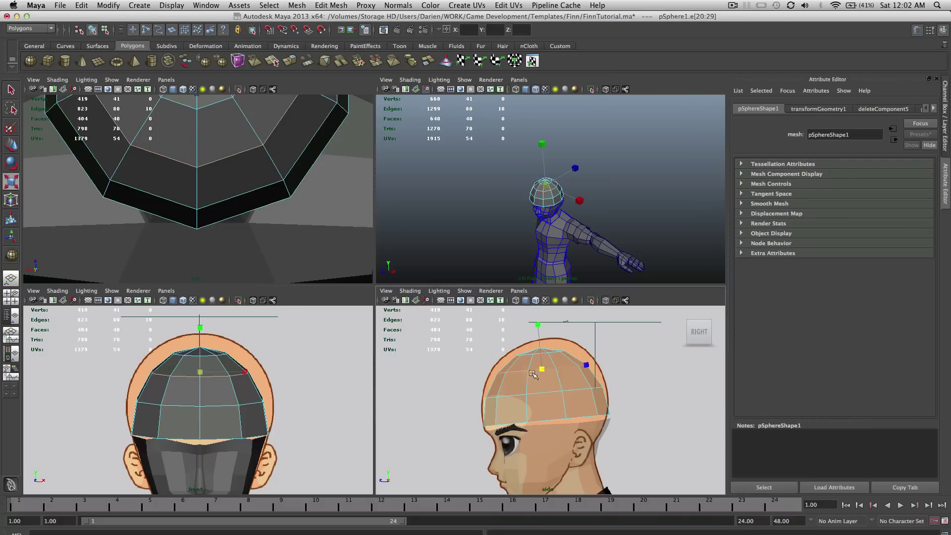
click(591, 365)
click(588, 368)
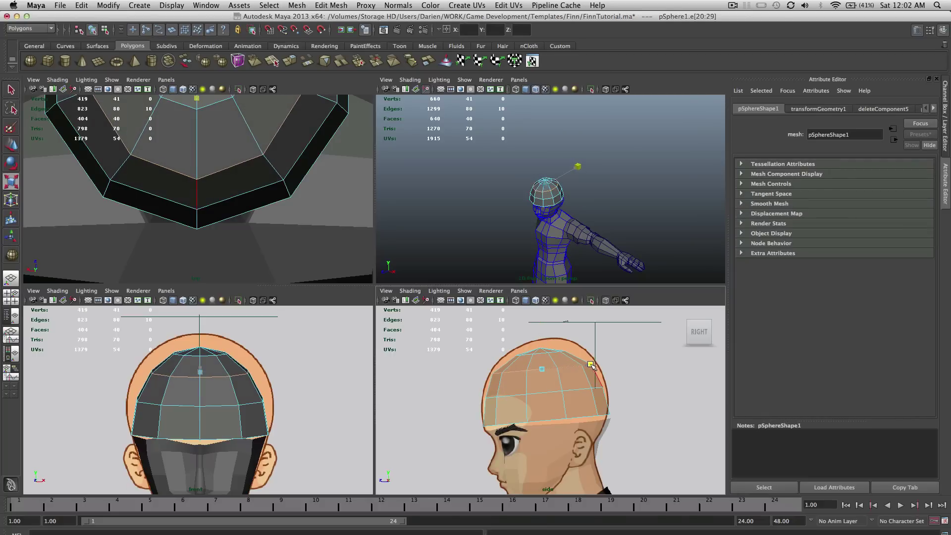
Select the edge loop just above the dome's rim and widen it slightly from front to back.
key(q)
double_click(582, 392)
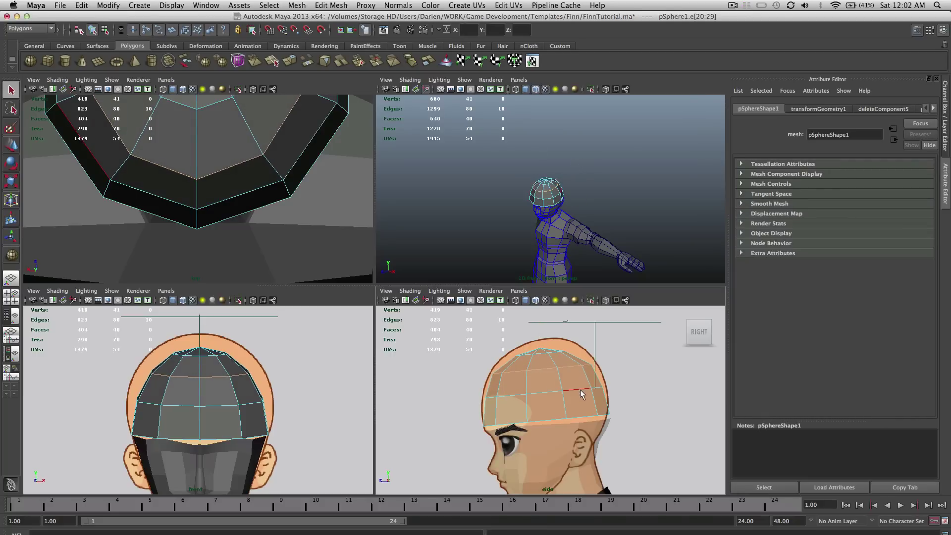
key(r)
drag(590, 389, 592, 391)
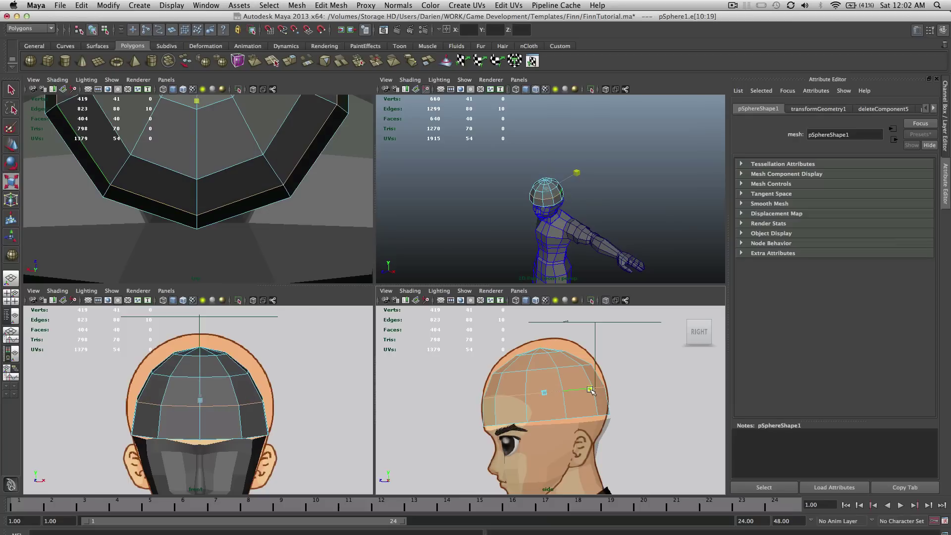
key(q)
Move the three middle vertices at the back of the dome's rim to line up with the head's rim.
scroll(619, 163, up, 3)
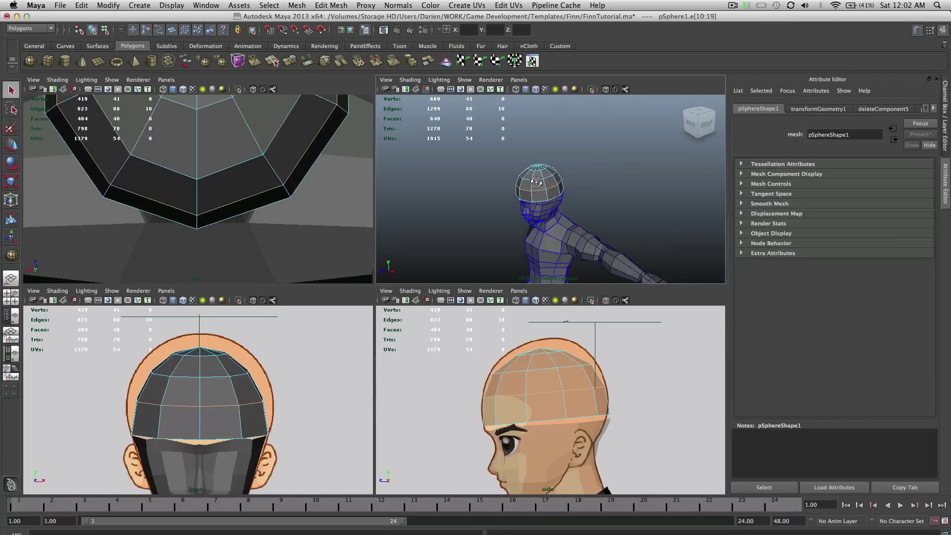
scroll(537, 182, up, 5)
alt+drag(525, 193, 480, 203)
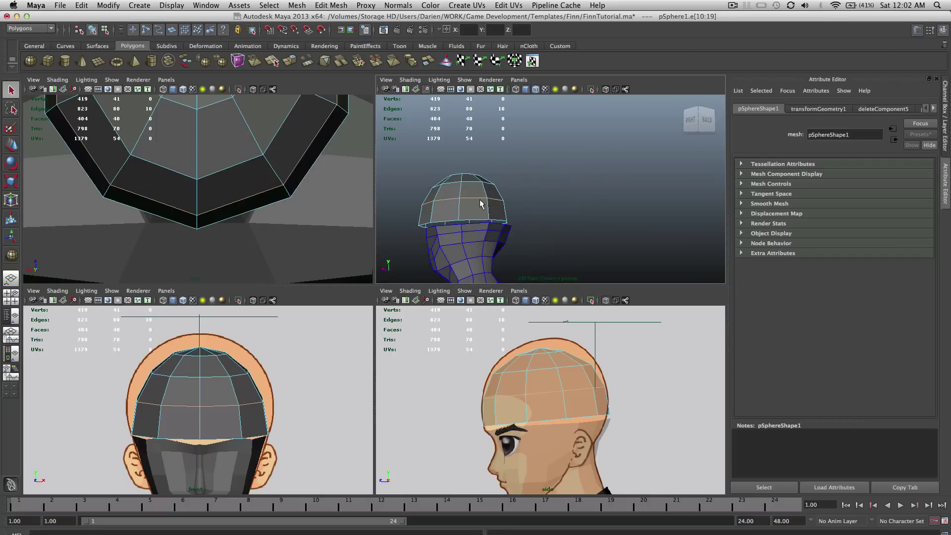
scroll(488, 205, up, 3)
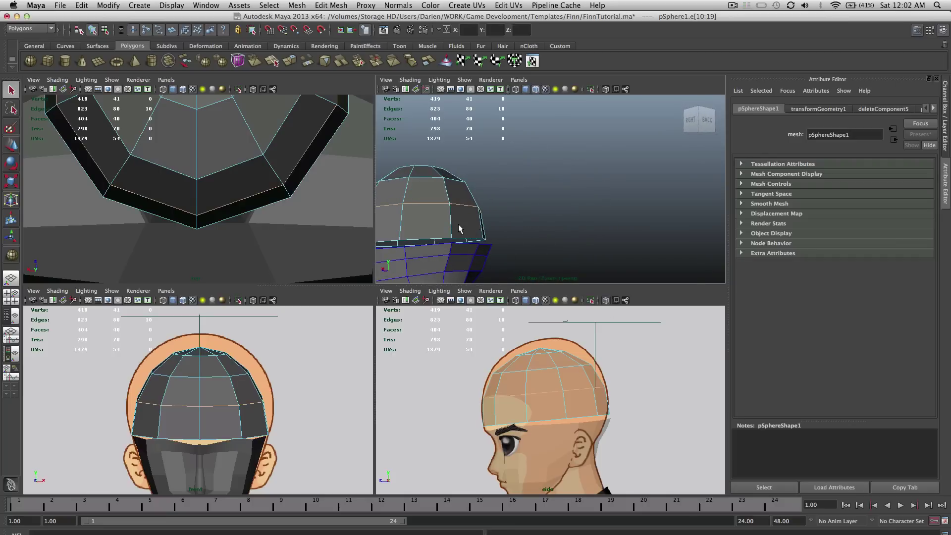
mouse_move(459, 229)
right_down()
mouse_move(463, 220)
mouse_move(446, 223)
right_up()
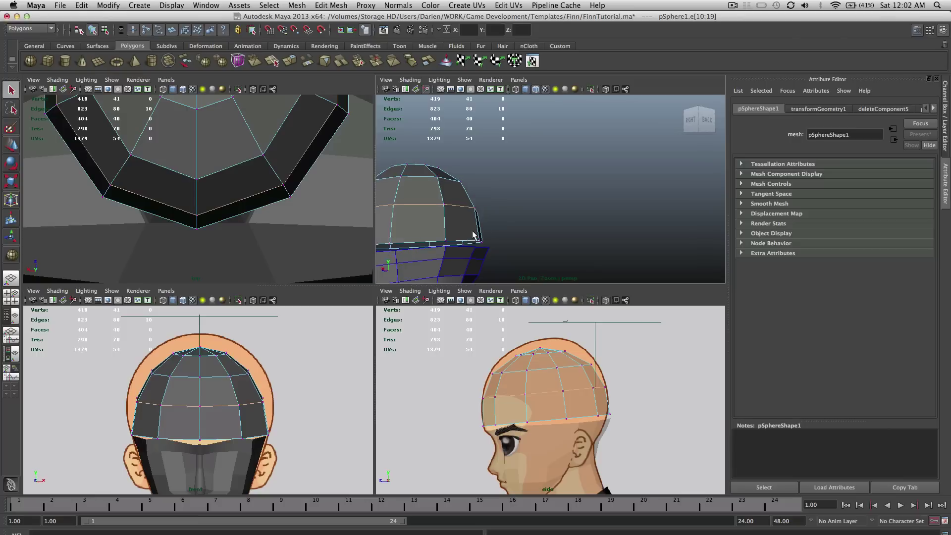
alt+drag(473, 235, 460, 211)
key(w)
click(519, 209)
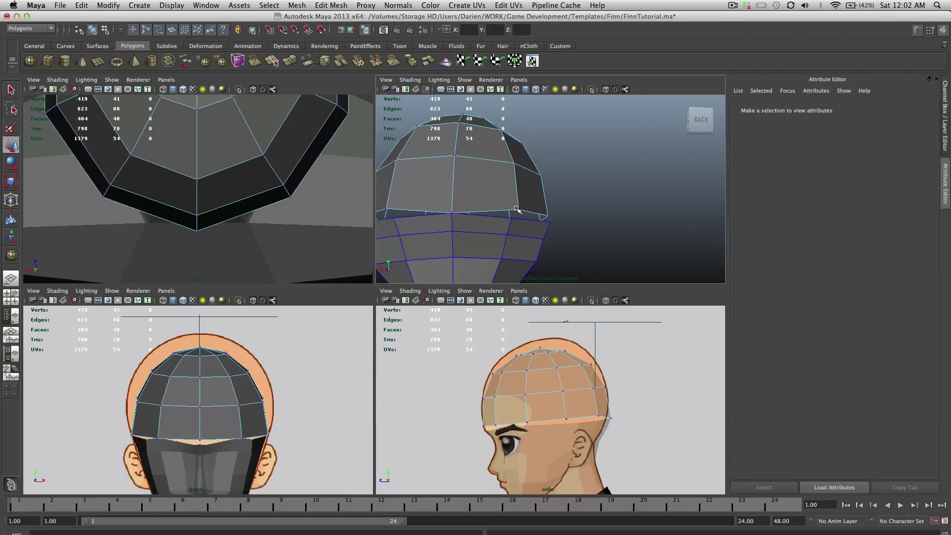
drag(518, 209, 472, 218)
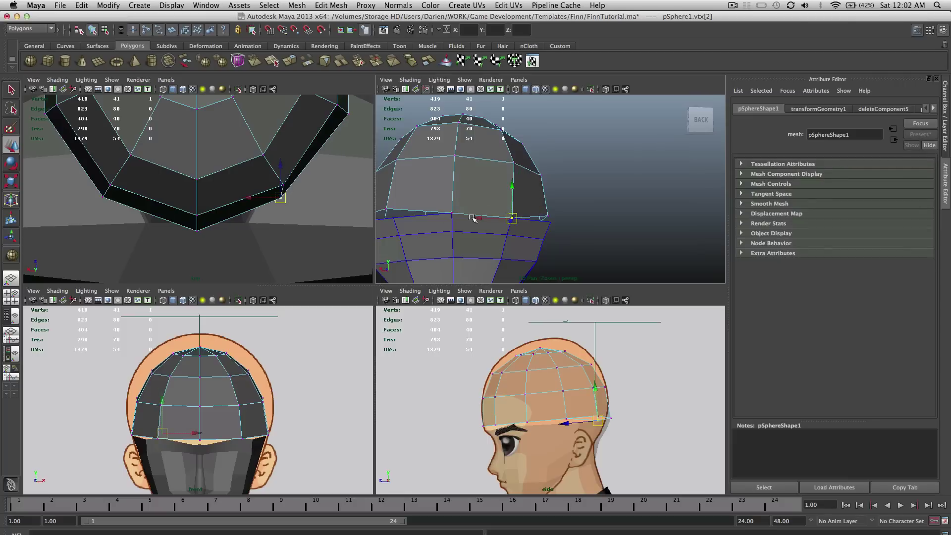
click(388, 210)
drag(389, 209, 393, 216)
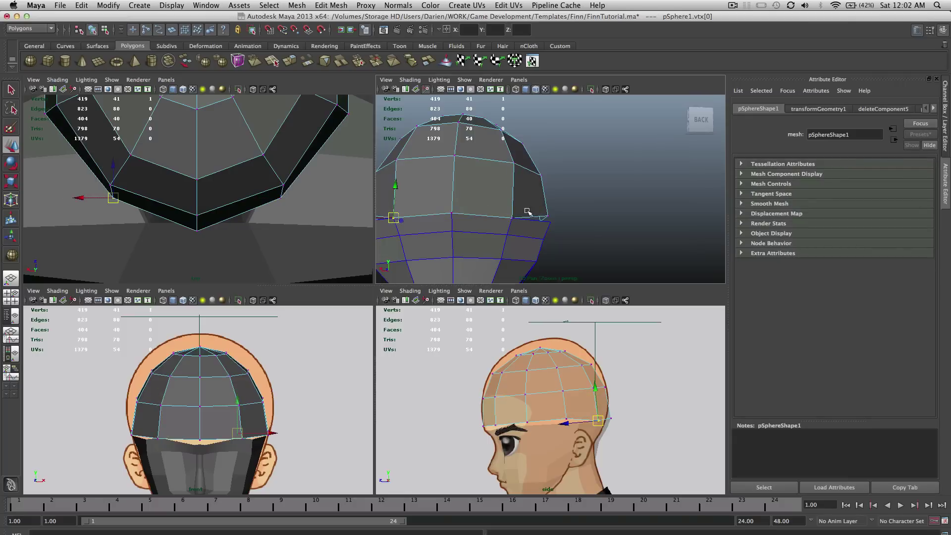
Move the dome's side rim vertices onto the matching vertices of the head's rim on both sides.
alt+drag(482, 206, 602, 199)
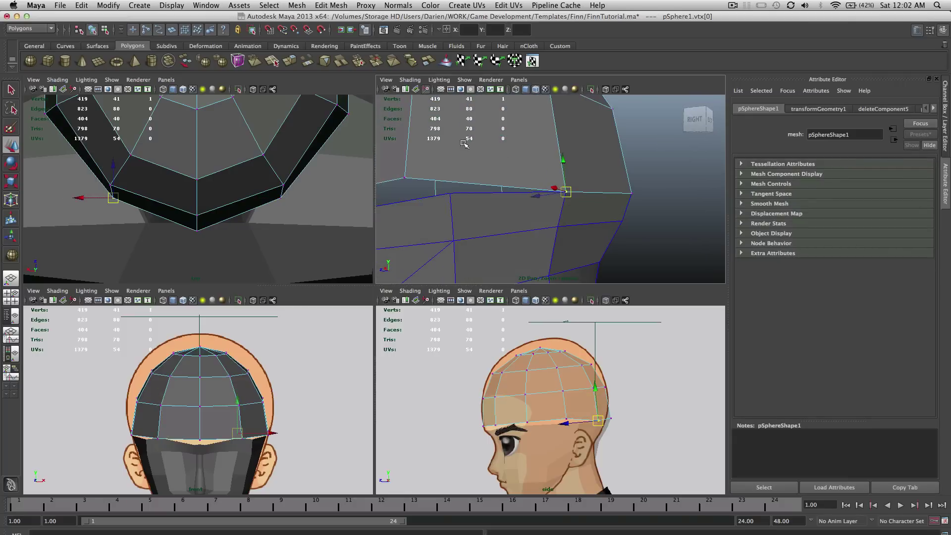
click(406, 177)
scroll(446, 190, down, 5)
alt+drag(445, 191, 541, 188)
click(560, 156)
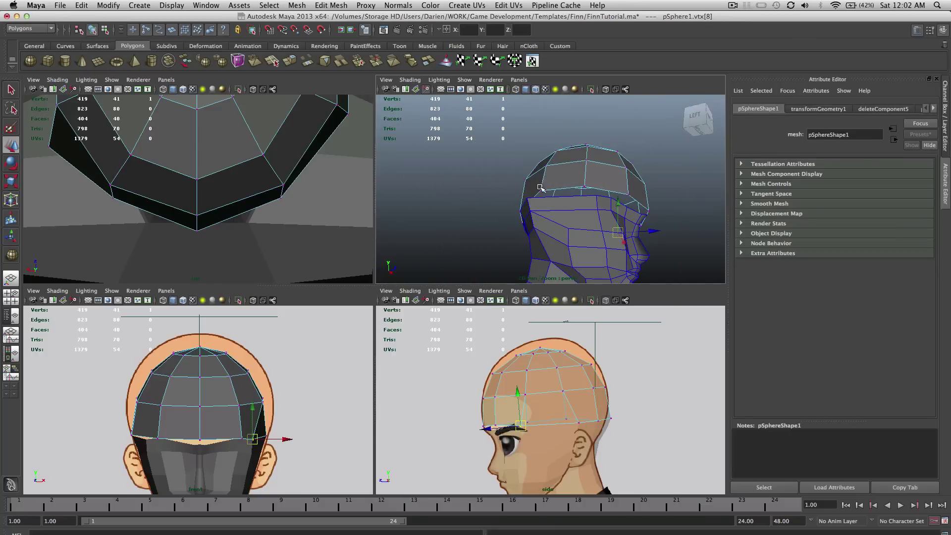
click(527, 197)
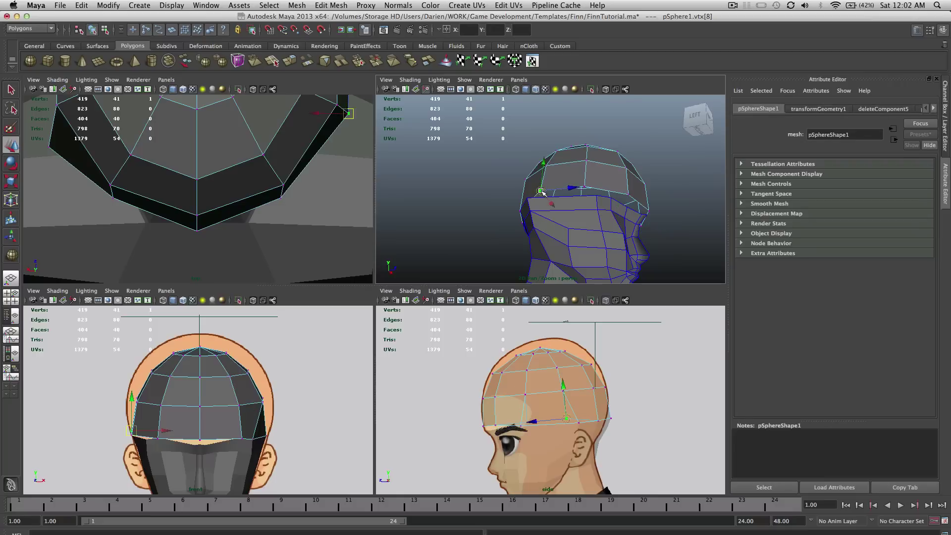
click(585, 188)
Move the dome's front rim vertices, including the centre one, onto the matching points of the head's rim above the brows.
alt+drag(592, 194, 552, 158)
click(562, 160)
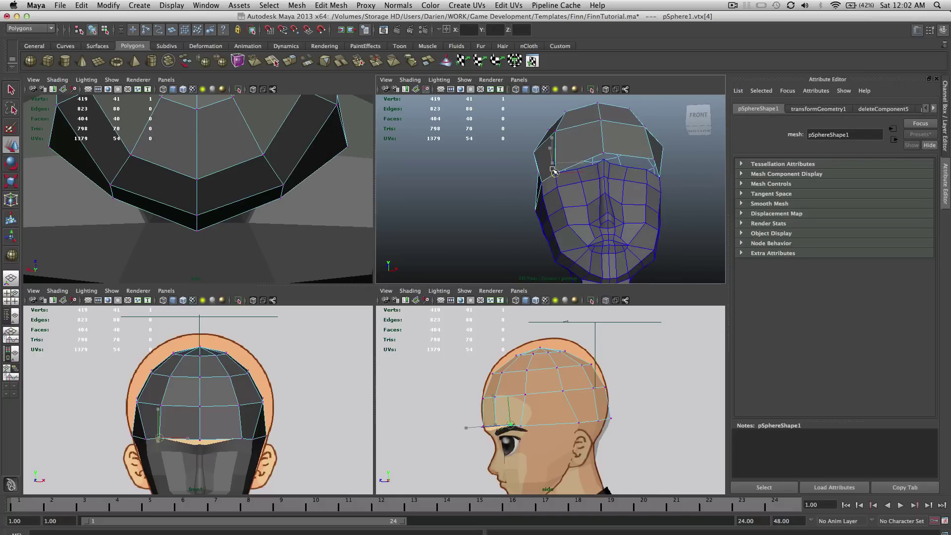
alt+drag(636, 168, 625, 169)
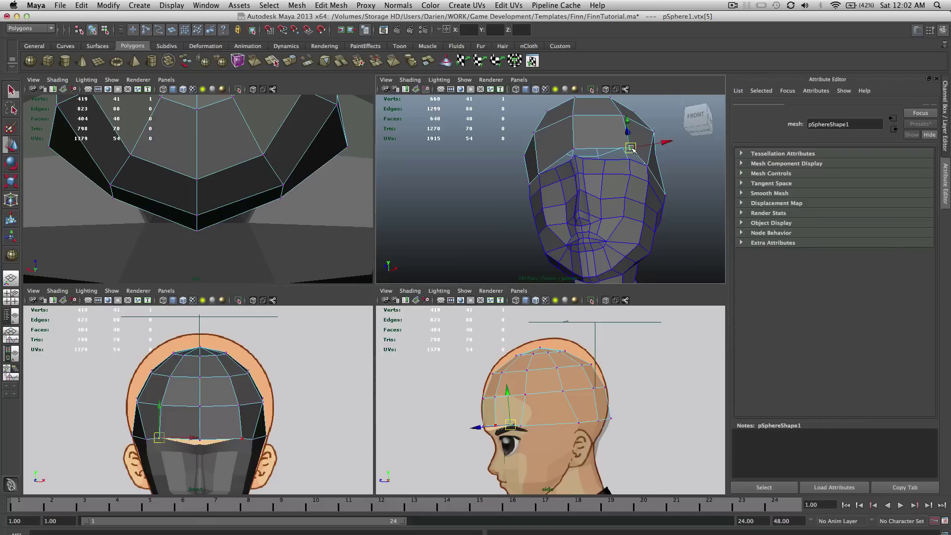
click(628, 148)
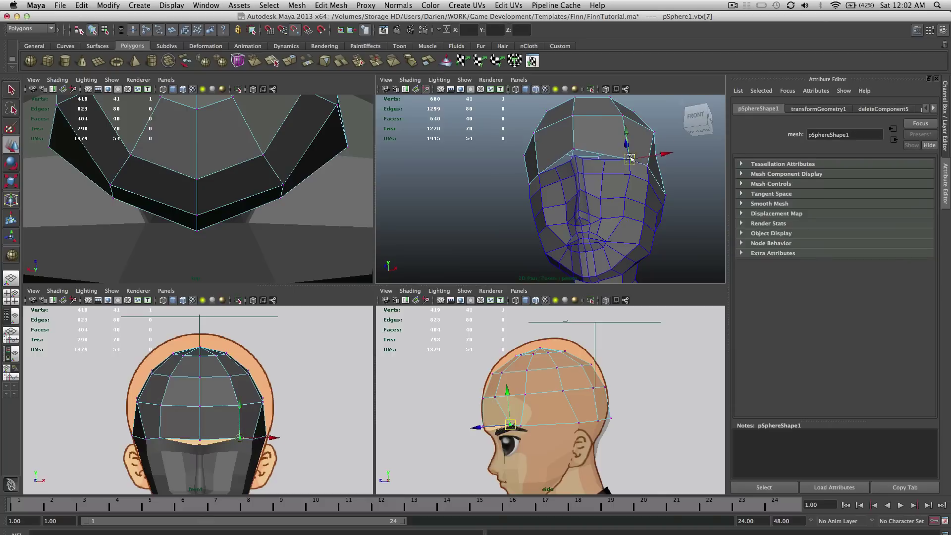
alt+drag(630, 151, 563, 187)
click(557, 179)
scroll(568, 184, up, 6)
scroll(563, 188, down, 4)
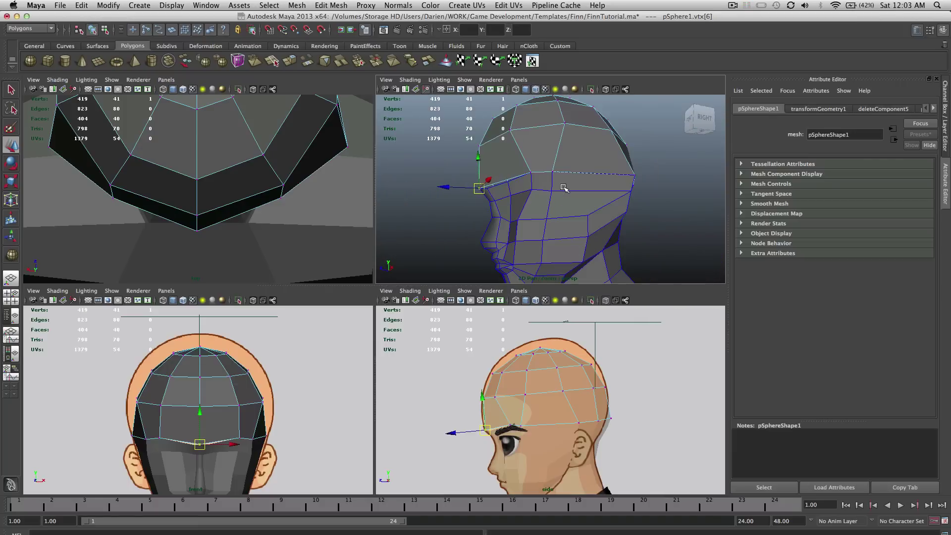
Return to object selection, select the body mesh together with the dome, and combine them into one polygon object.
right_drag(563, 190, 602, 174)
click(581, 165)
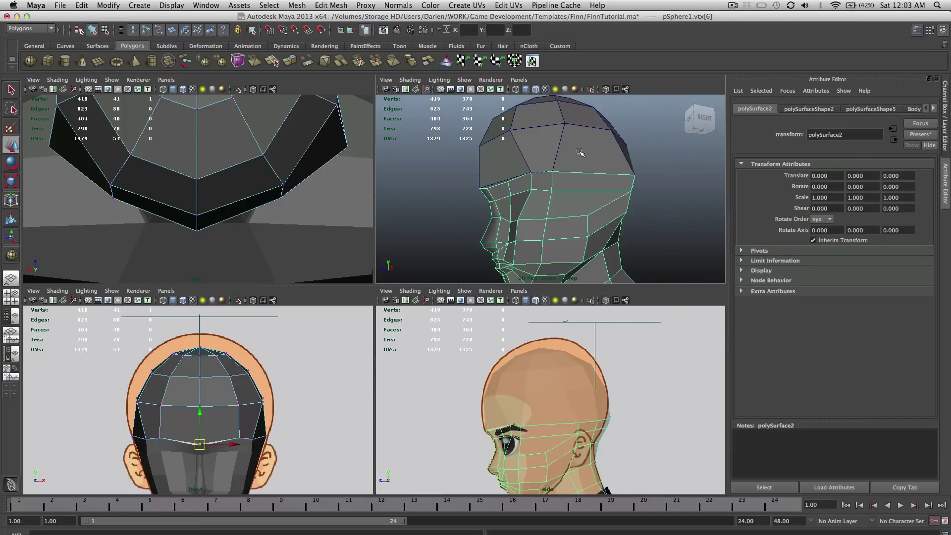
click(616, 187)
key(f)
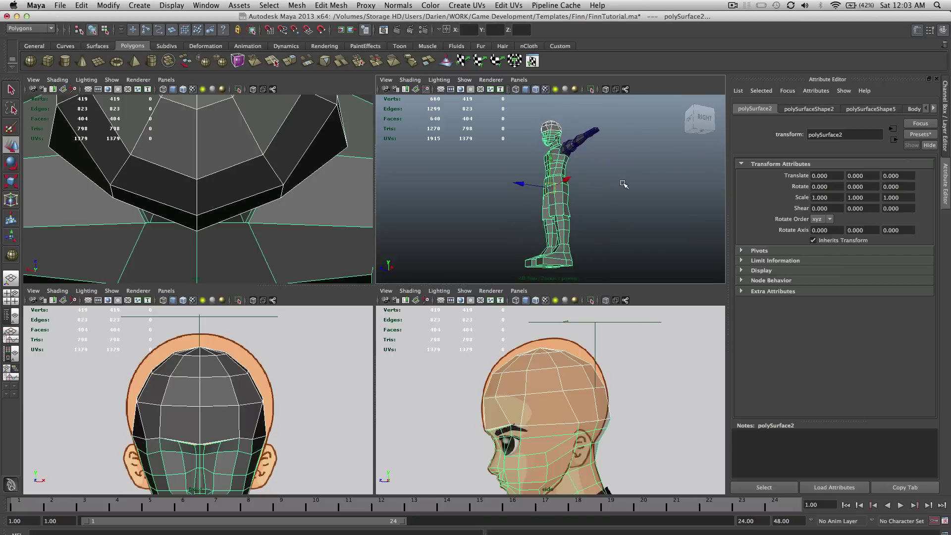
scroll(580, 198, up, 3)
alt+middle_drag(585, 146, 571, 251)
scroll(569, 251, up, 10)
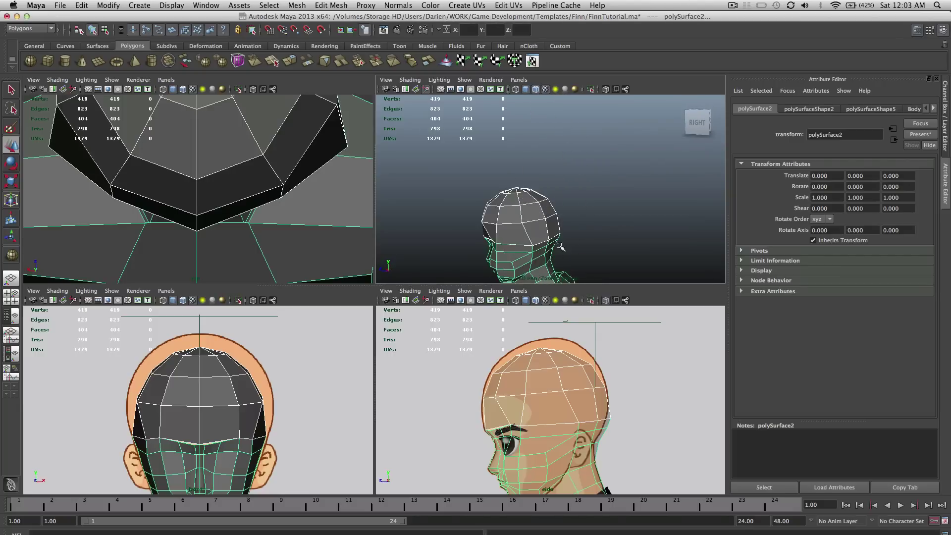
alt+drag(548, 227, 578, 214)
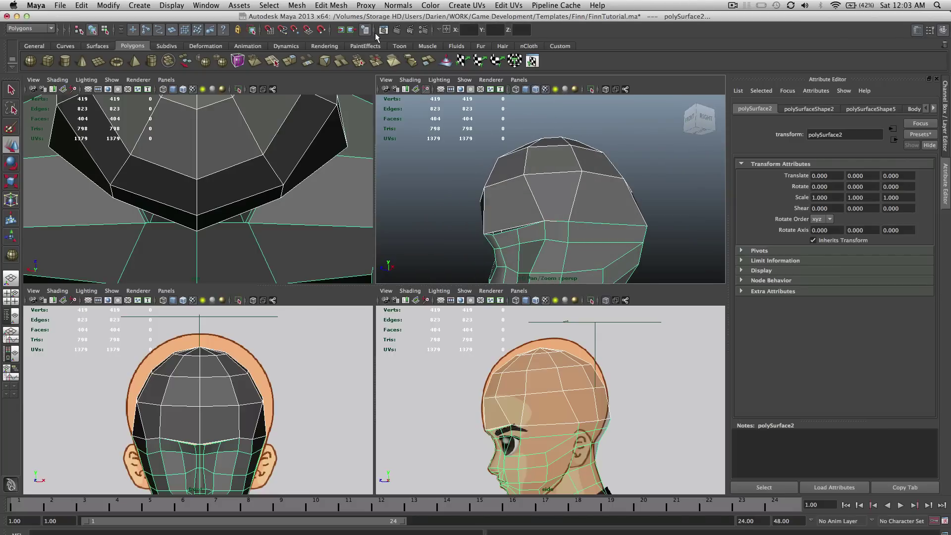
click(325, 5)
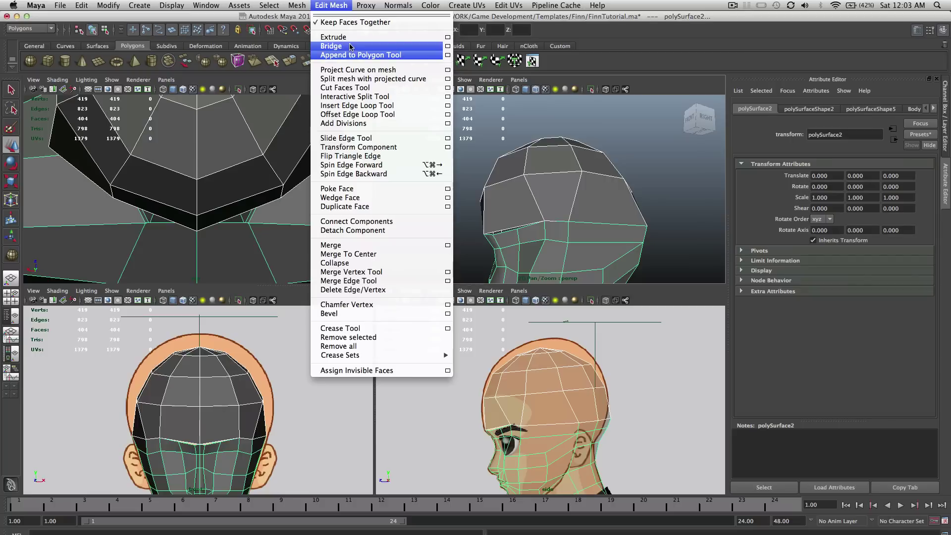
mouse_move(302, 4)
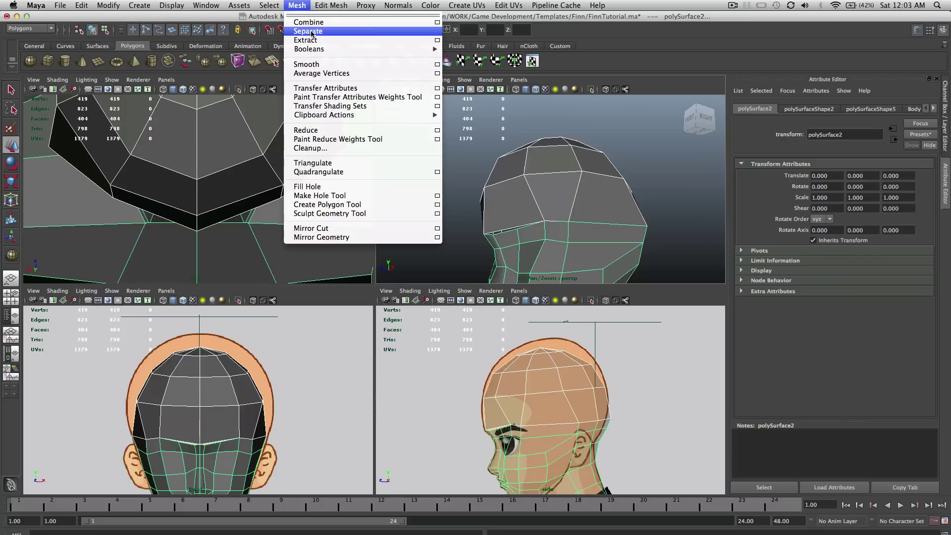
click(310, 23)
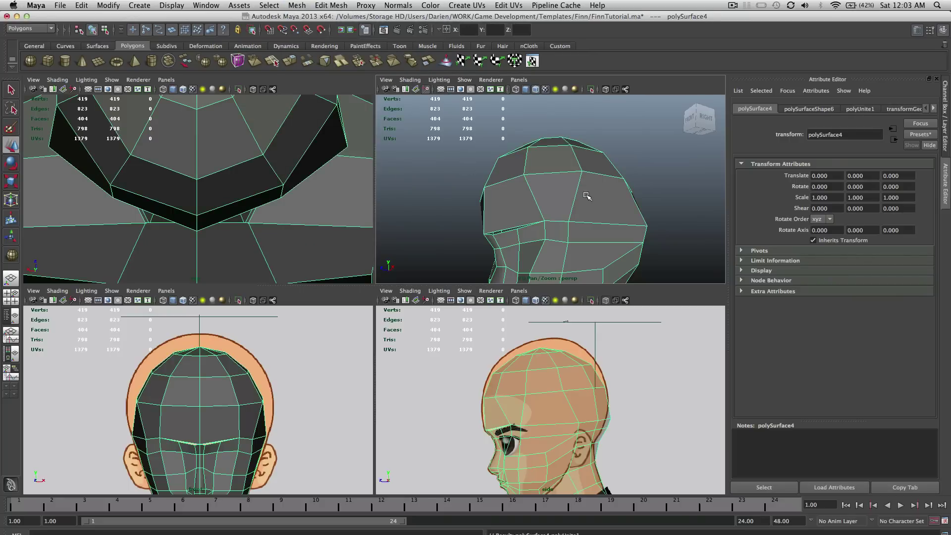
Show the Outliner beside the perspective view and delete all construction history in the scene.
click(15, 316)
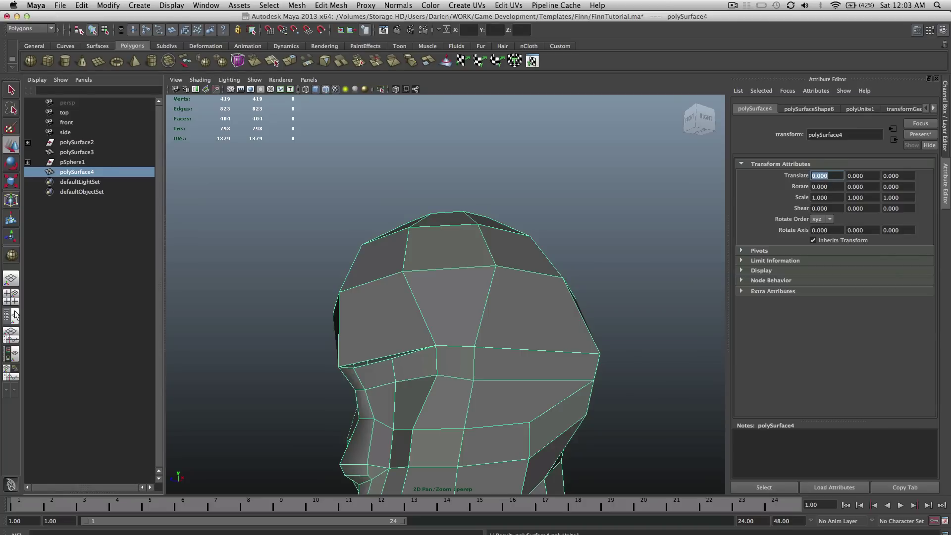
scroll(435, 258, down, 2)
mouse_move(435, 258)
alt+mouse_down()
mouse_move(471, 280)
mouse_move(437, 275)
alt+mouse_up()
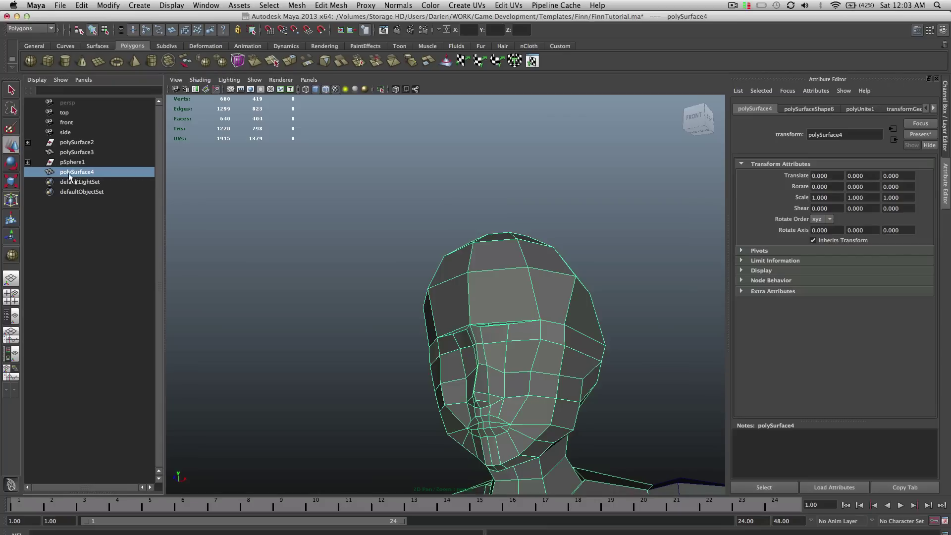
click(82, 5)
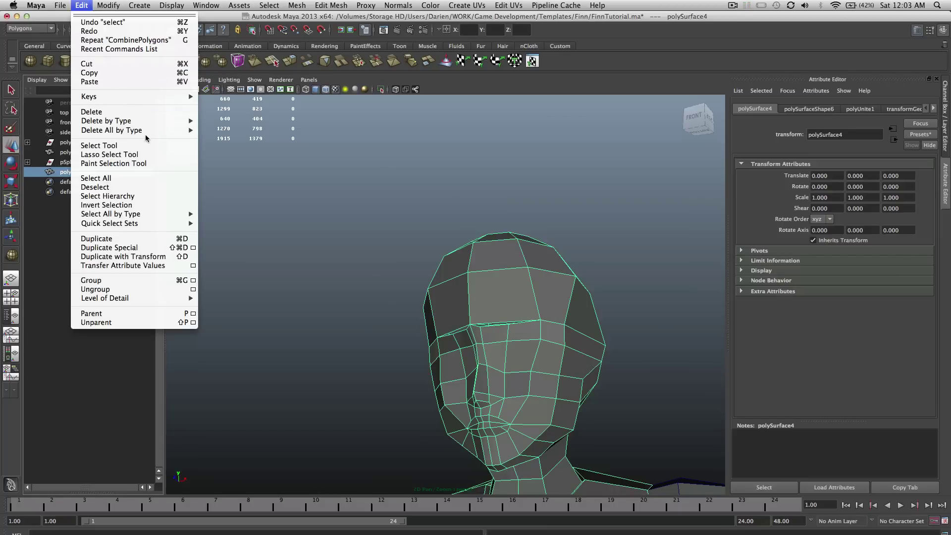
mouse_move(145, 131)
click(223, 136)
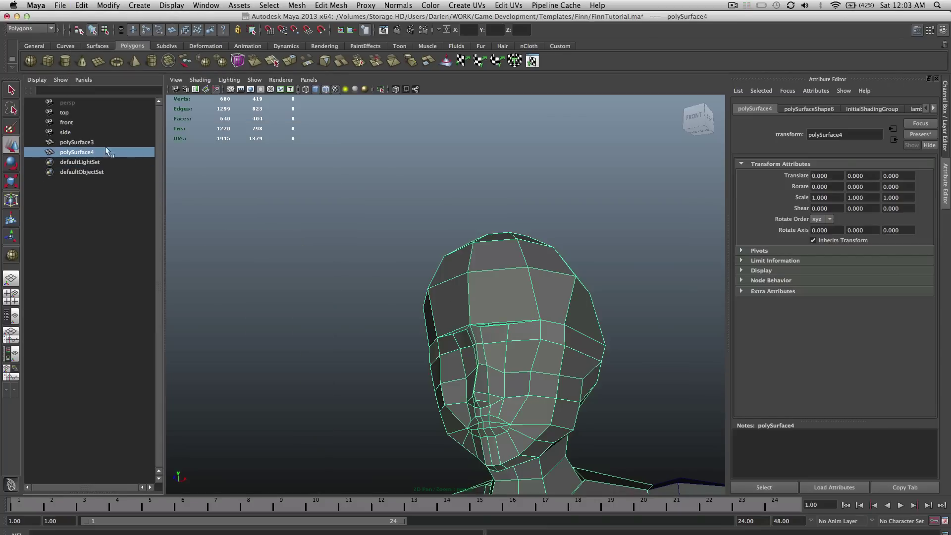
Select polySurface3 and polySurface4 in turn to check which part of the character each mesh holds.
click(80, 143)
click(80, 148)
click(79, 145)
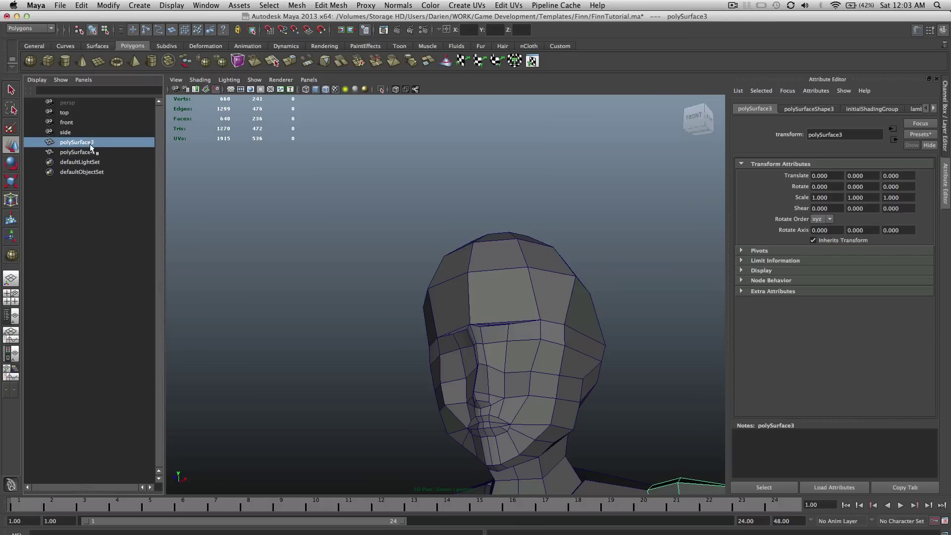
click(80, 151)
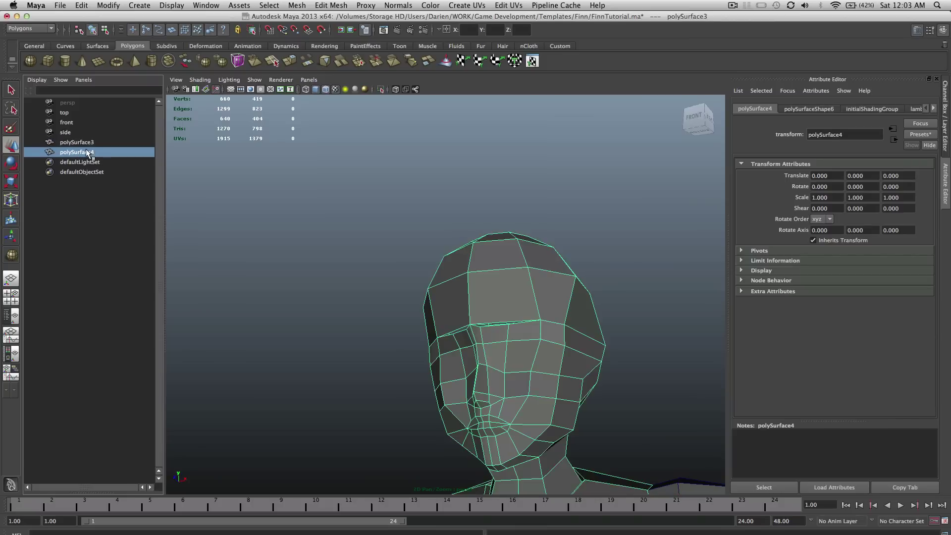
click(119, 142)
scroll(503, 227, down, 3)
alt+drag(502, 227, 429, 218)
scroll(429, 218, up, 3)
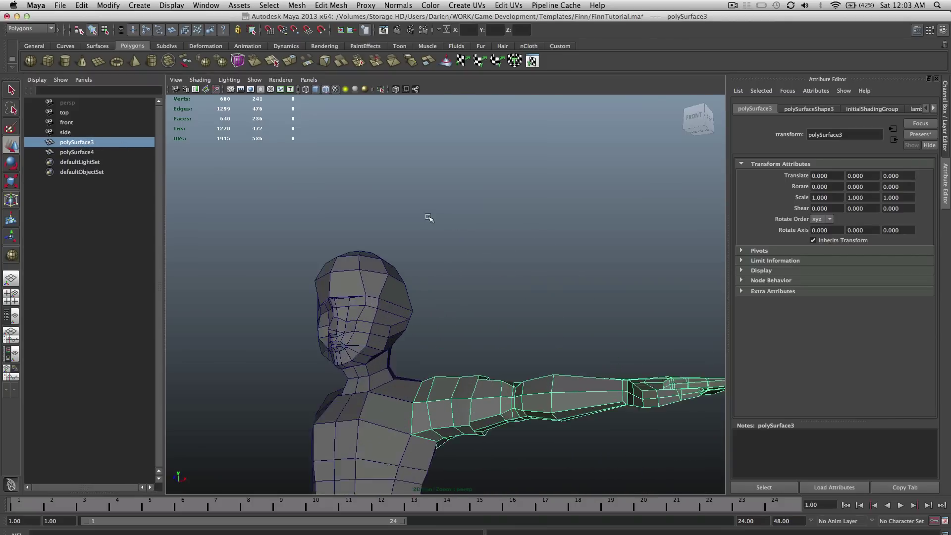
scroll(429, 218, up, 3)
scroll(357, 218, up, 4)
alt+middle_drag(357, 218, 417, 210)
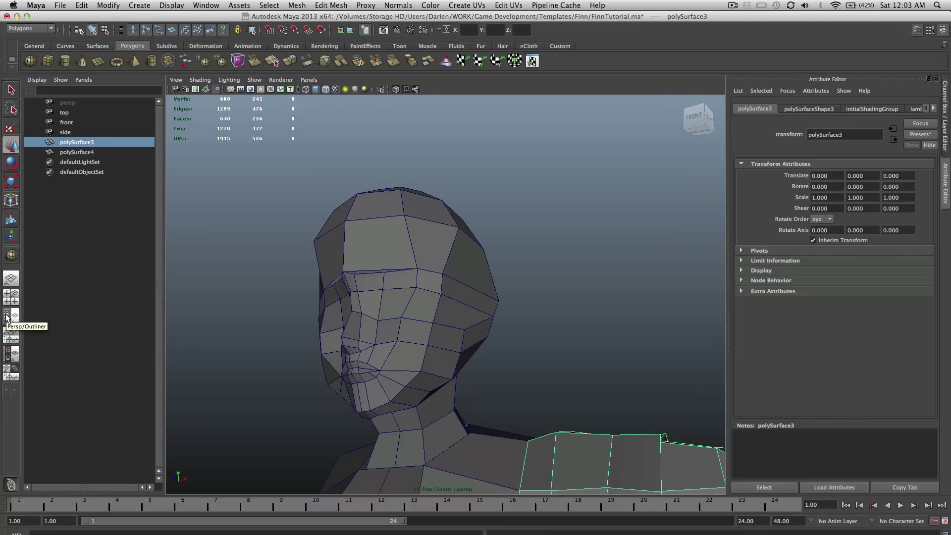
Back in the four-view layout, select the two centre edges of the head's rim above the nose and move them slightly back and down.
click(10, 298)
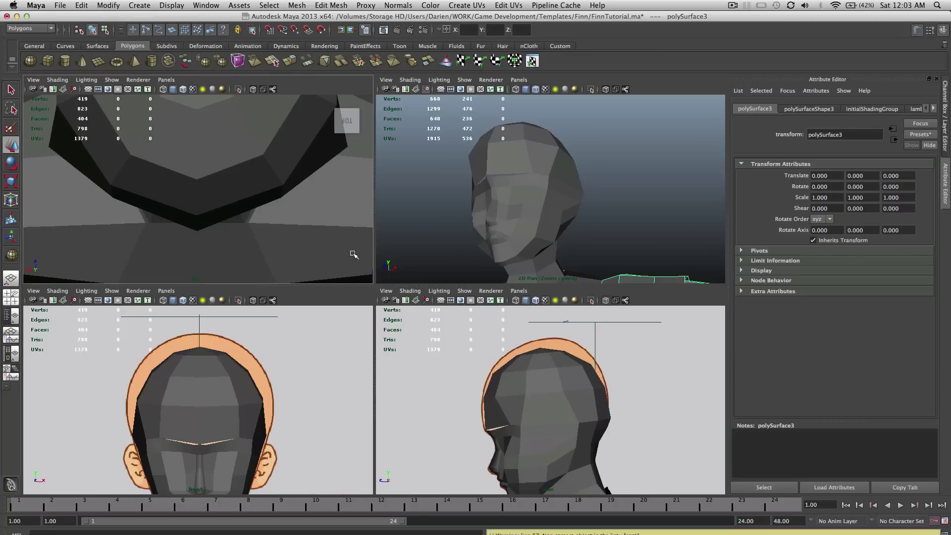
click(528, 169)
scroll(547, 168, up, 10)
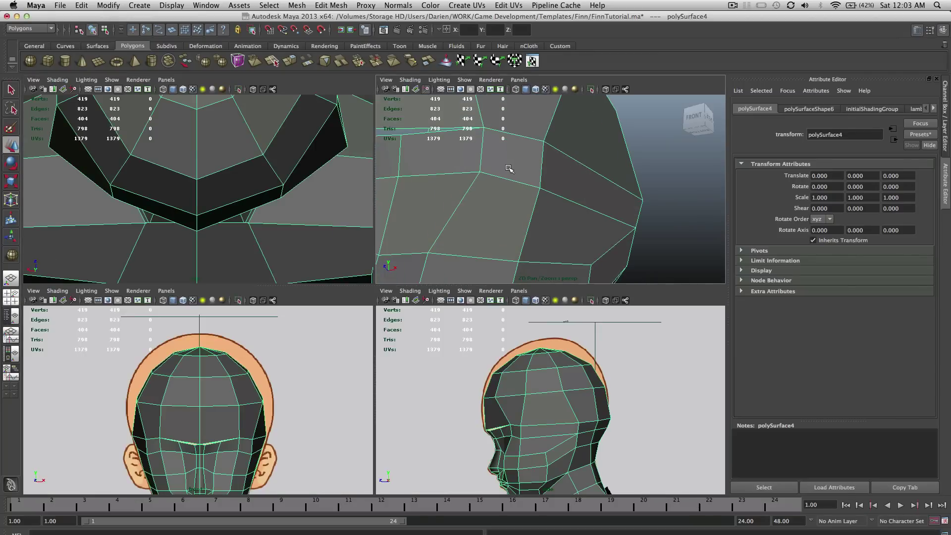
middle_drag(549, 168, 560, 171)
right_drag(602, 186, 600, 182)
click(600, 181)
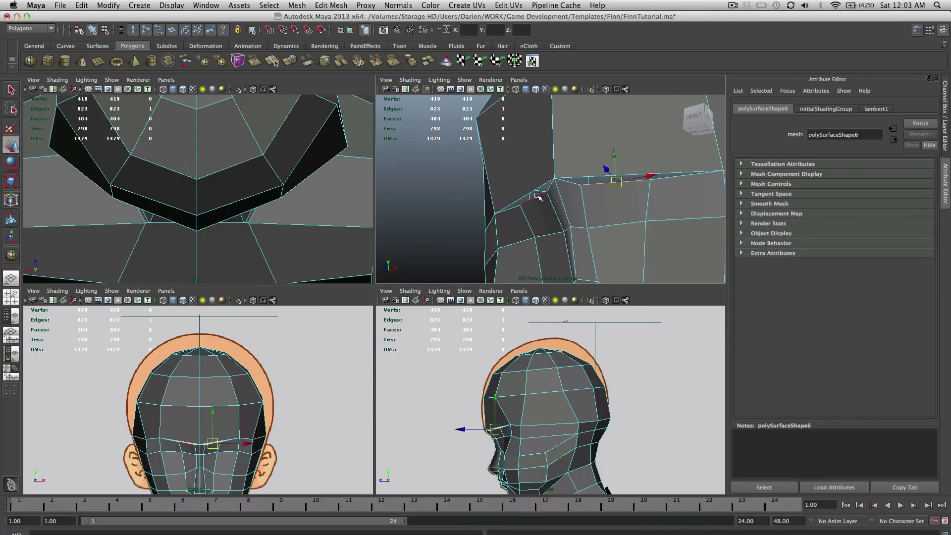
key(f)
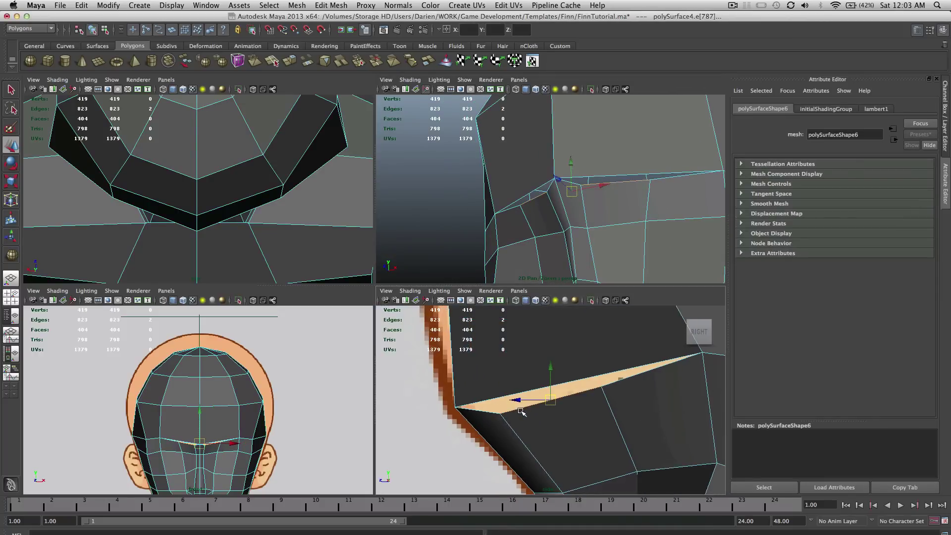
drag(548, 407, 563, 415)
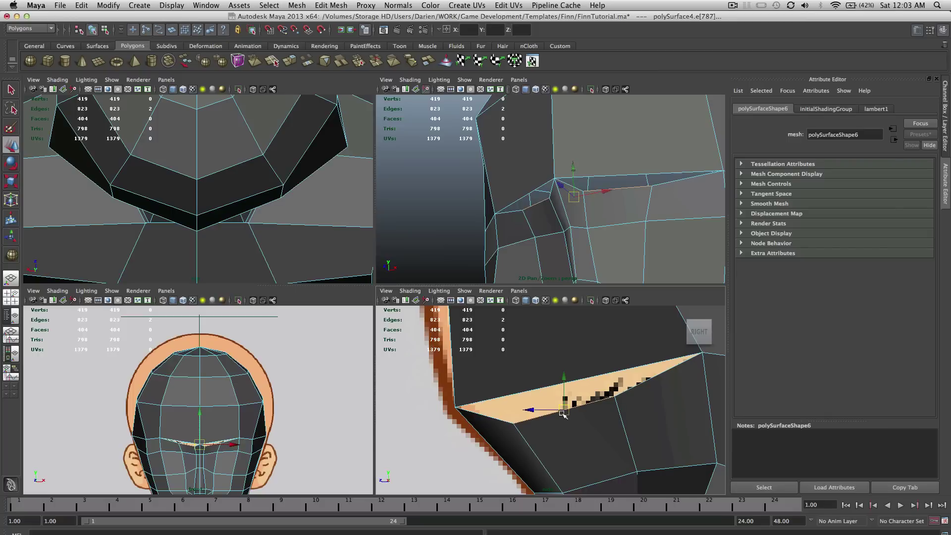
Turn on X-Ray shading in the front view and apply the current shading to all views.
scroll(578, 407, down, 5)
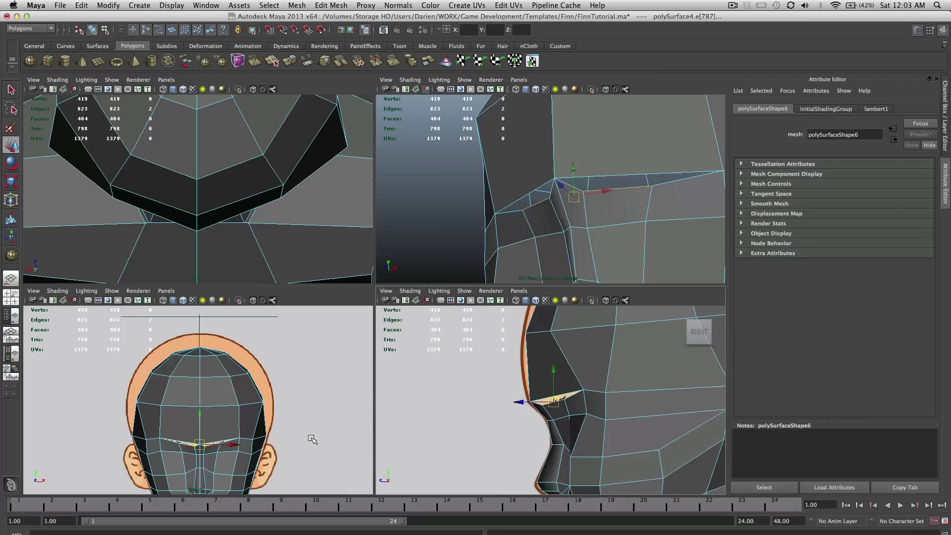
scroll(312, 439, up, 2)
click(48, 295)
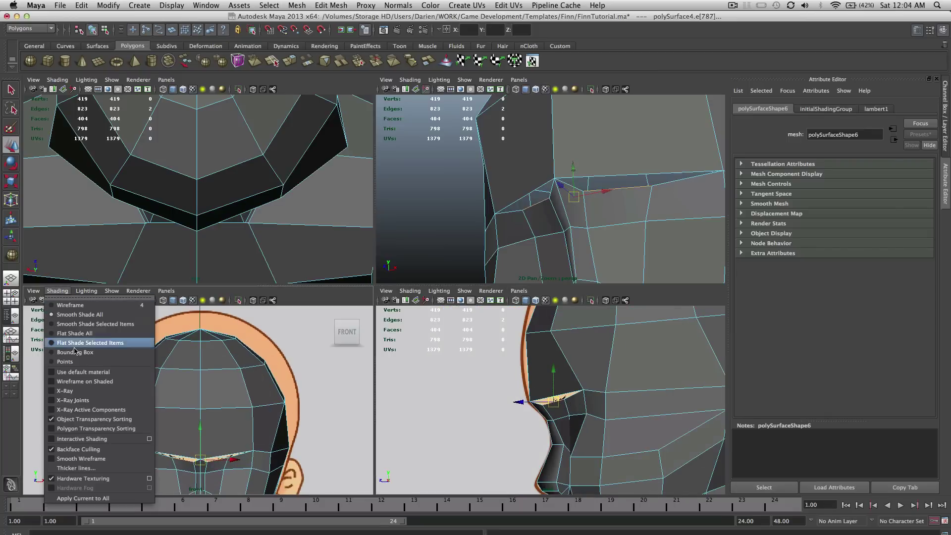
click(82, 394)
click(64, 297)
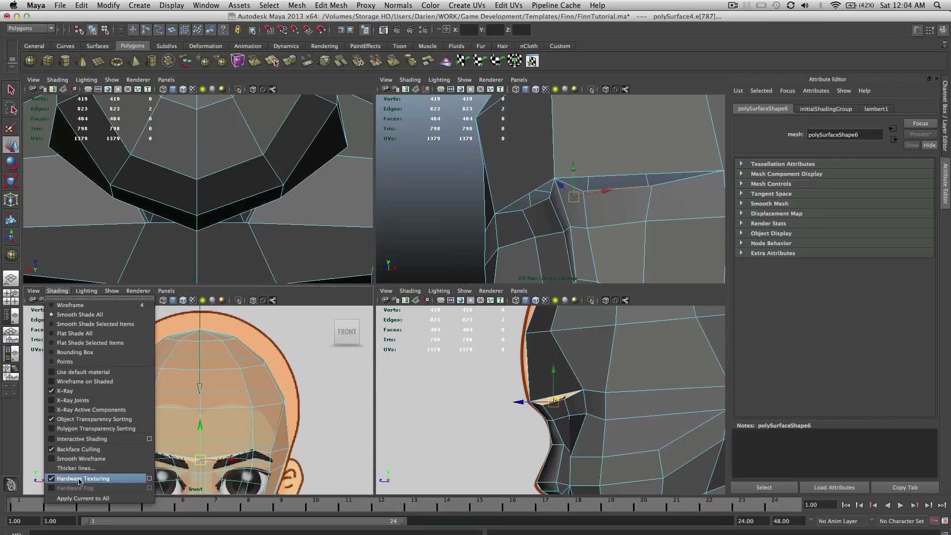
click(79, 501)
alt+middle_drag(213, 397, 208, 352)
scroll(207, 347, up, 4)
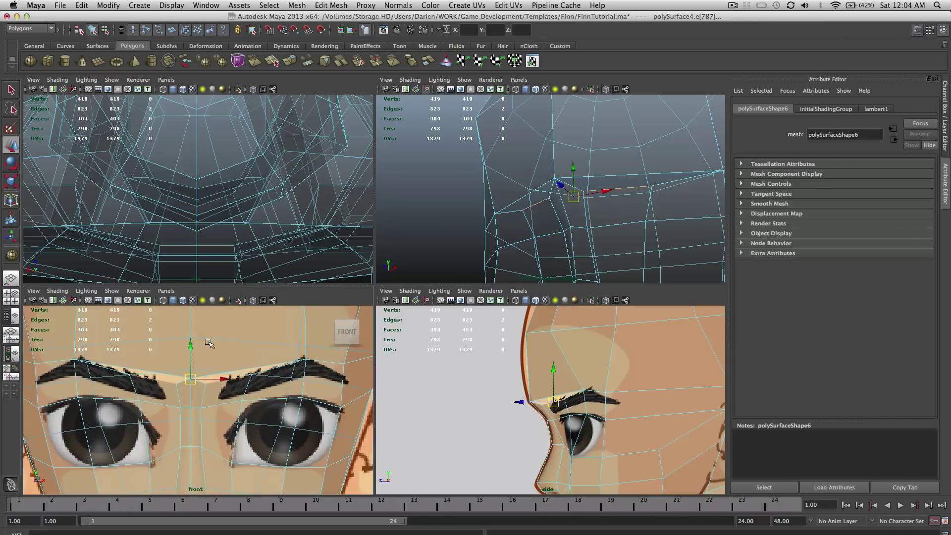
scroll(579, 417, up, 4)
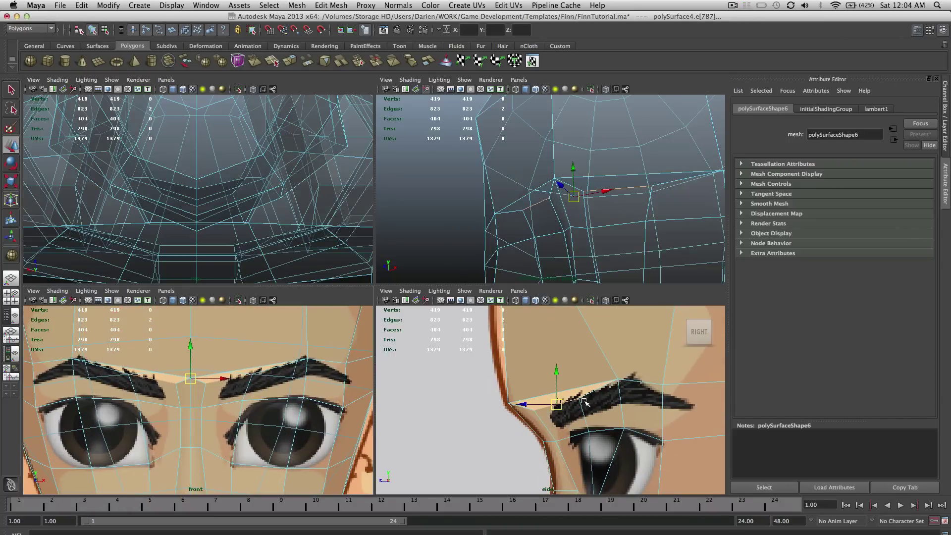
Rotate the two selected centre edges between the brows slightly in the side view.
key(e)
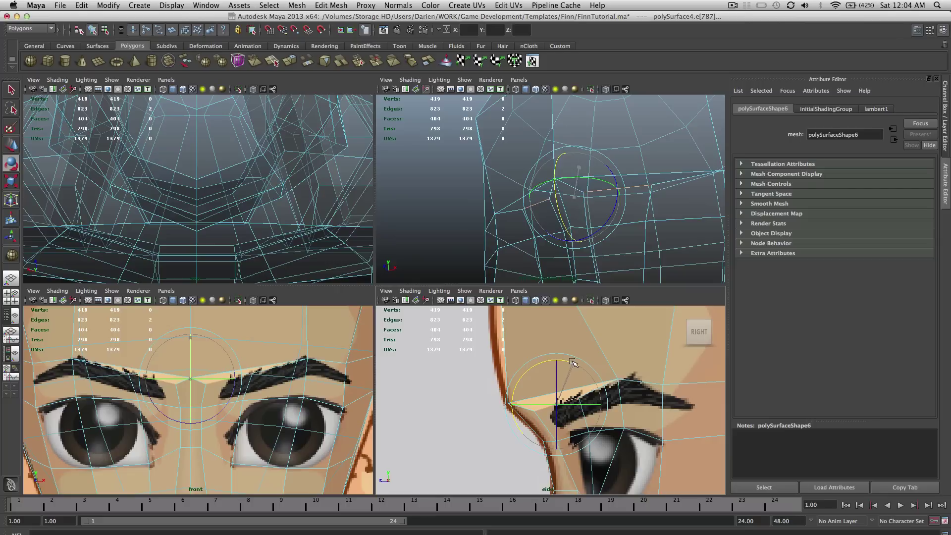
drag(573, 362, 570, 361)
key(q)
Pull the skull's lower edge above one eyebrow upward to test whether it is attached to the face, and undo the move.
scroll(644, 200, down, 10)
alt+middle_drag(648, 202, 630, 207)
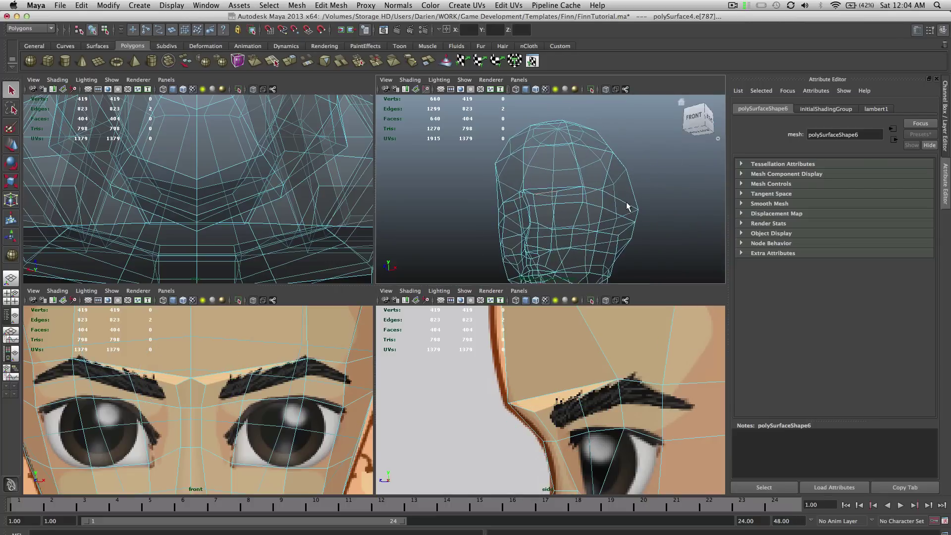
click(616, 198)
click(543, 186)
right_drag(505, 179, 513, 159)
scroll(543, 191, up, 5)
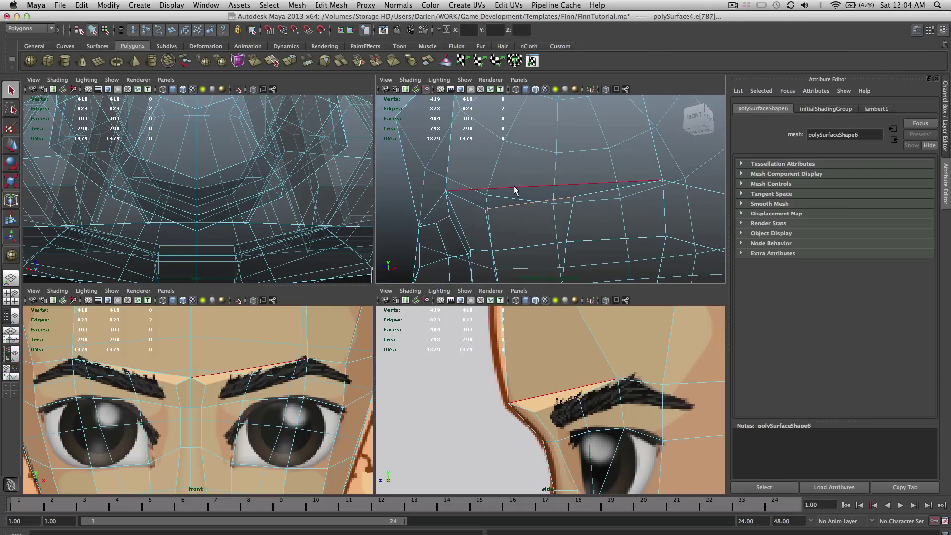
click(516, 187)
key(w)
drag(561, 160, 562, 132)
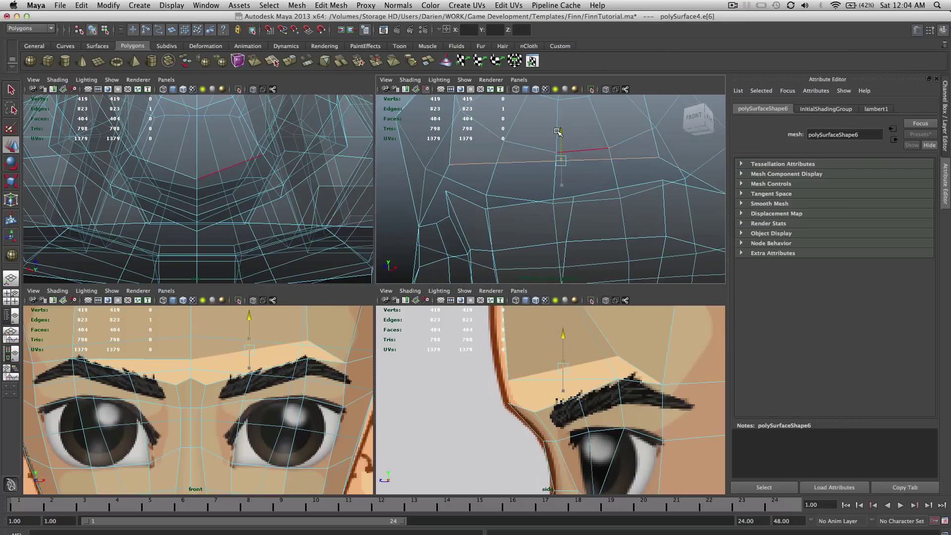
key(ctrl+z)
key(q)
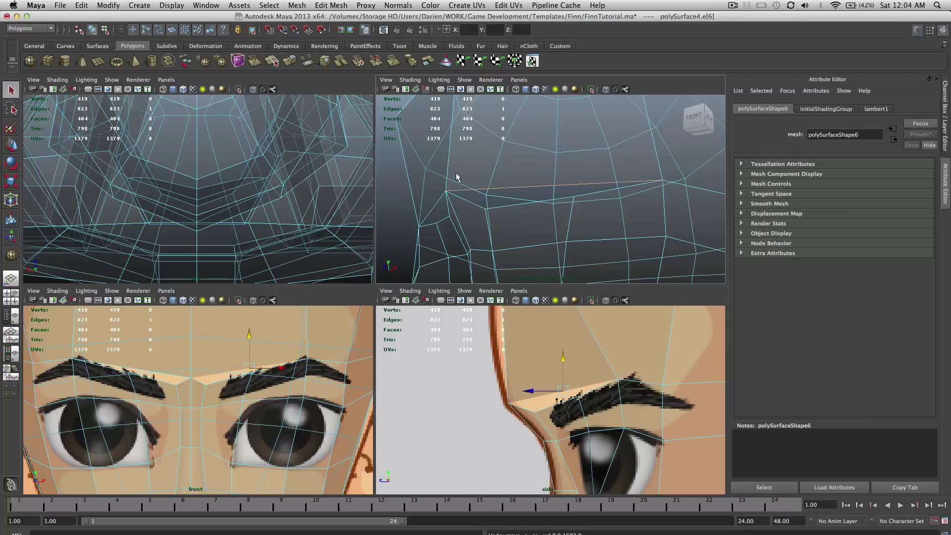
Select all the overlapping vertices along the seam between skull dome and face and merge them with a threshold of 0.0010.
right_drag(522, 420, 496, 421)
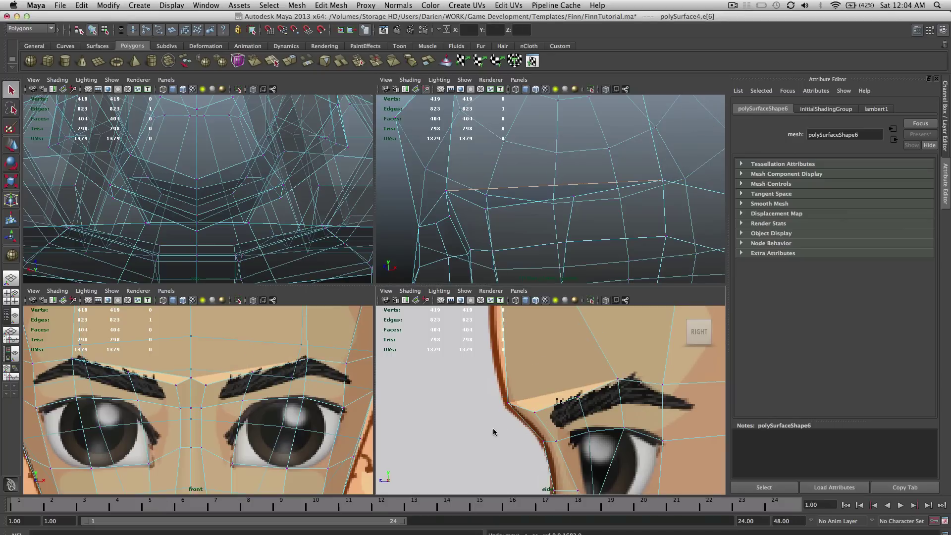
drag(495, 429, 510, 389)
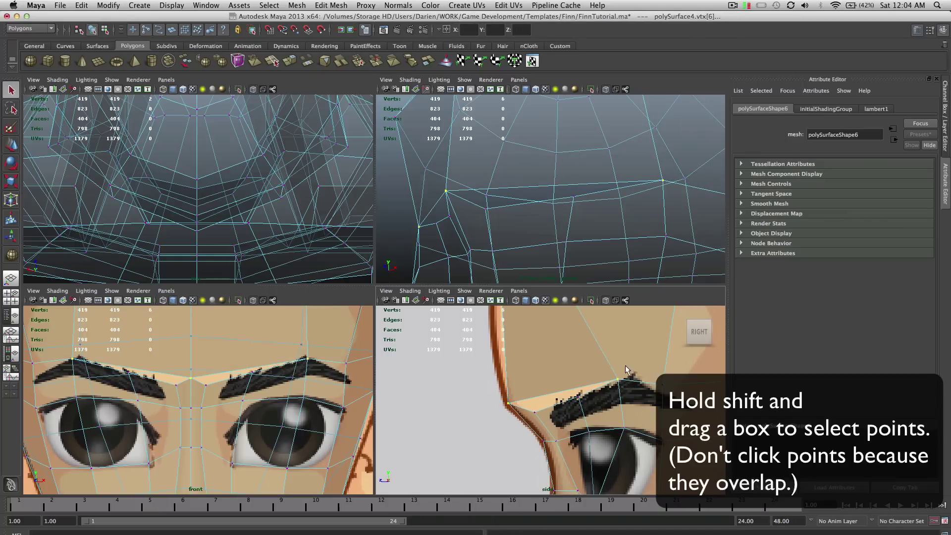
shift+drag(625, 369, 651, 402)
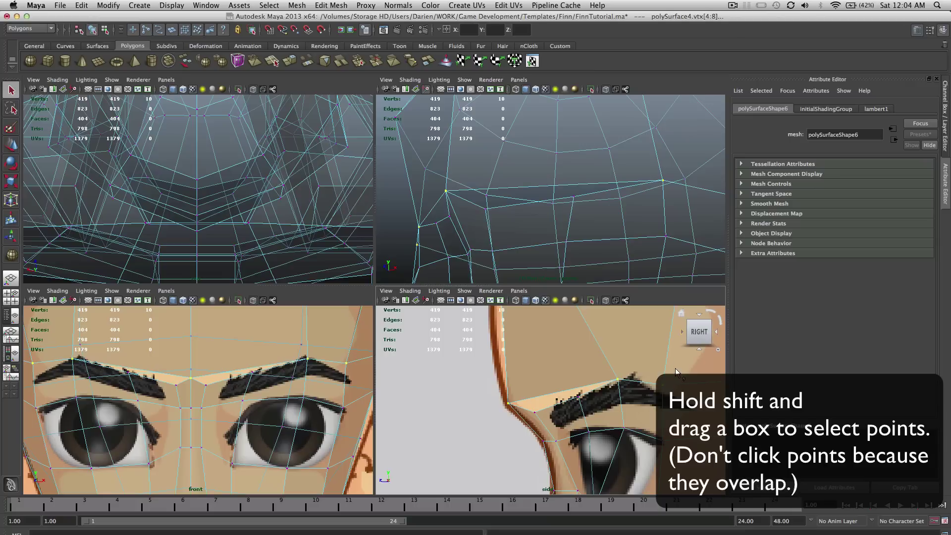
scroll(634, 372, down, 5)
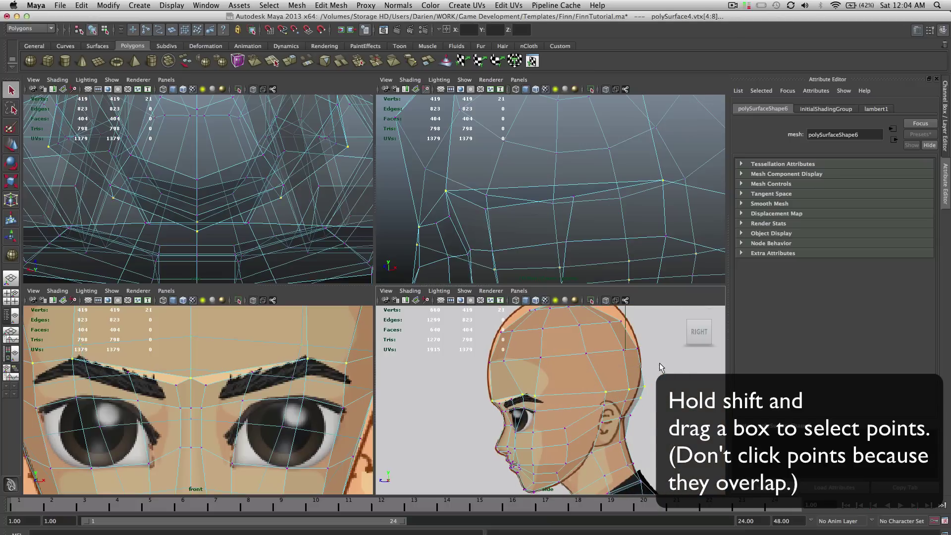
shift+drag(660, 367, 652, 395)
alt+drag(569, 208, 381, 182)
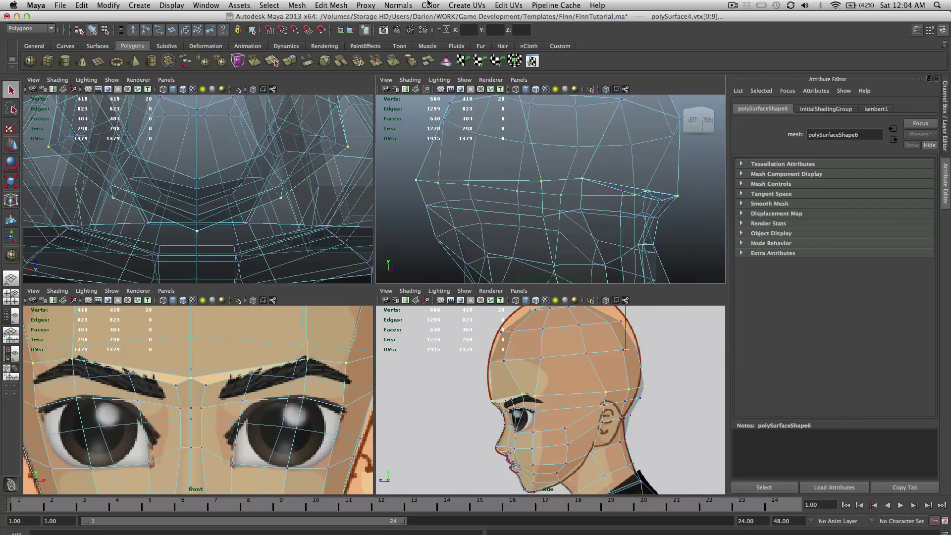
click(366, 5)
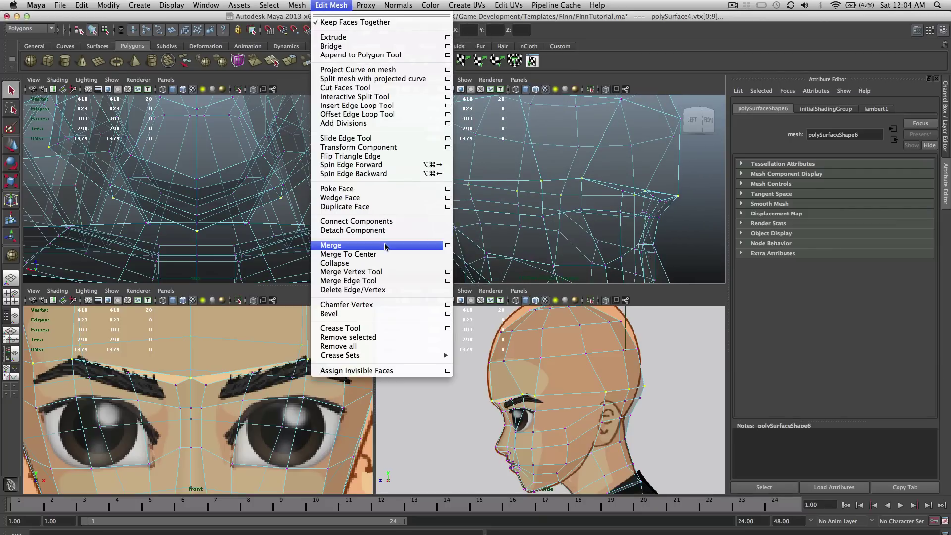
click(448, 246)
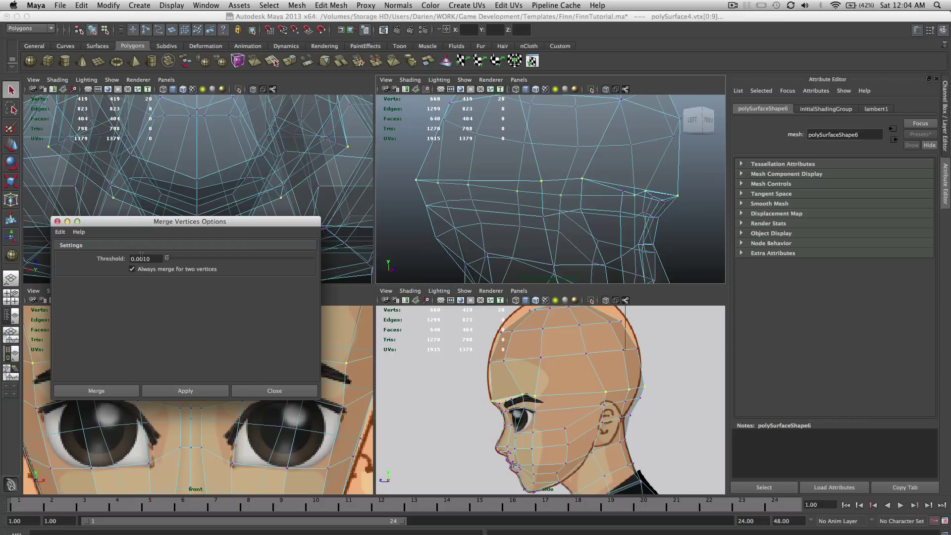
click(207, 390)
click(248, 391)
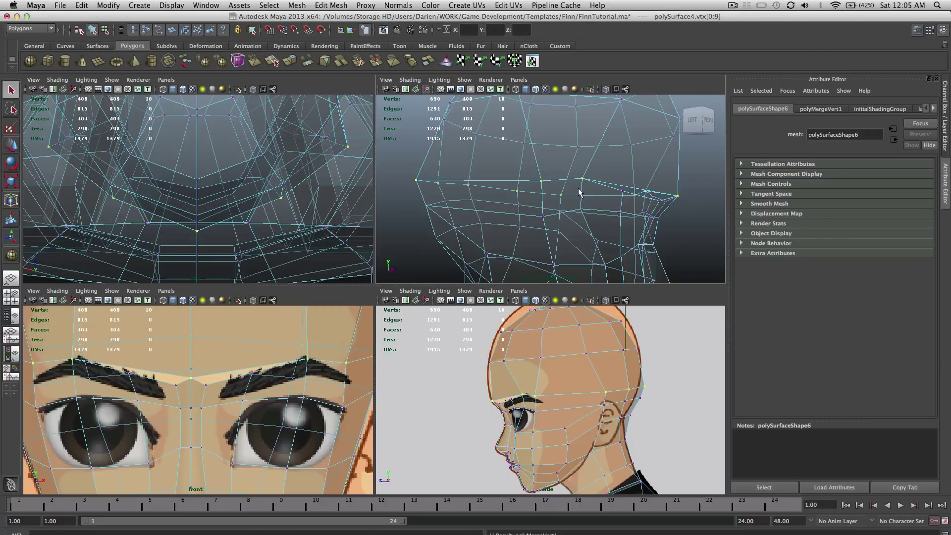
Raise the forehead edge over the other eyebrow to test the merged seam, and undo the move.
alt+drag(596, 189, 558, 182)
right_drag(550, 177, 549, 151)
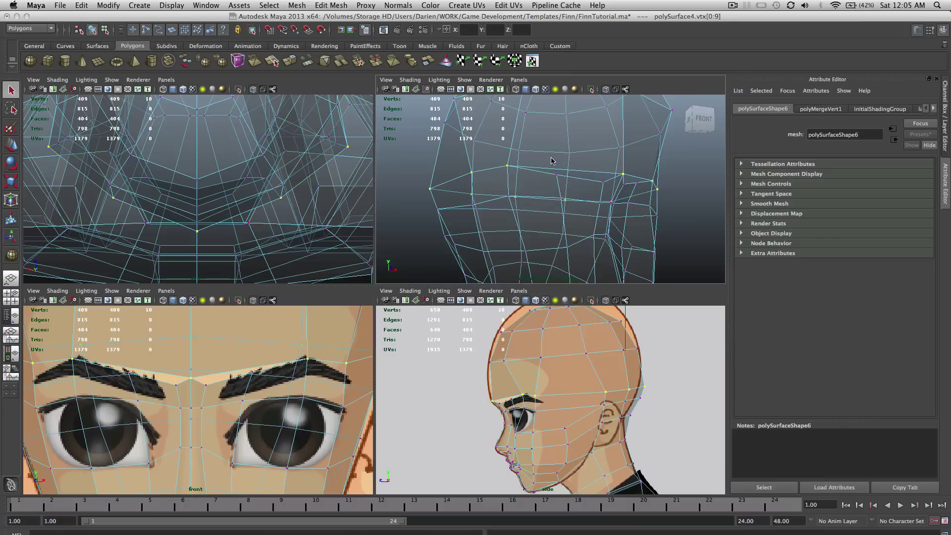
click(552, 171)
key(w)
drag(562, 166, 562, 132)
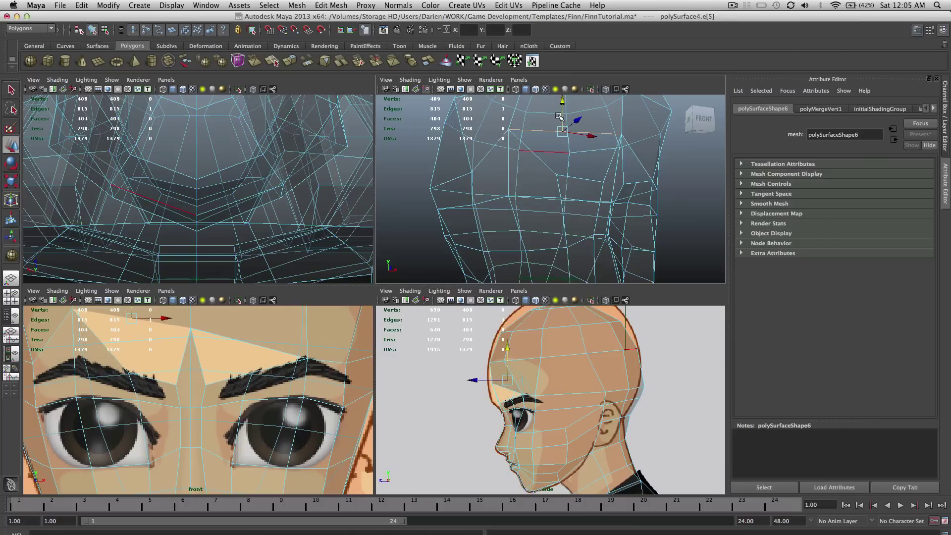
key(super+z)
Turn off X-Ray shading in the perspective view.
alt+drag(585, 166, 552, 174)
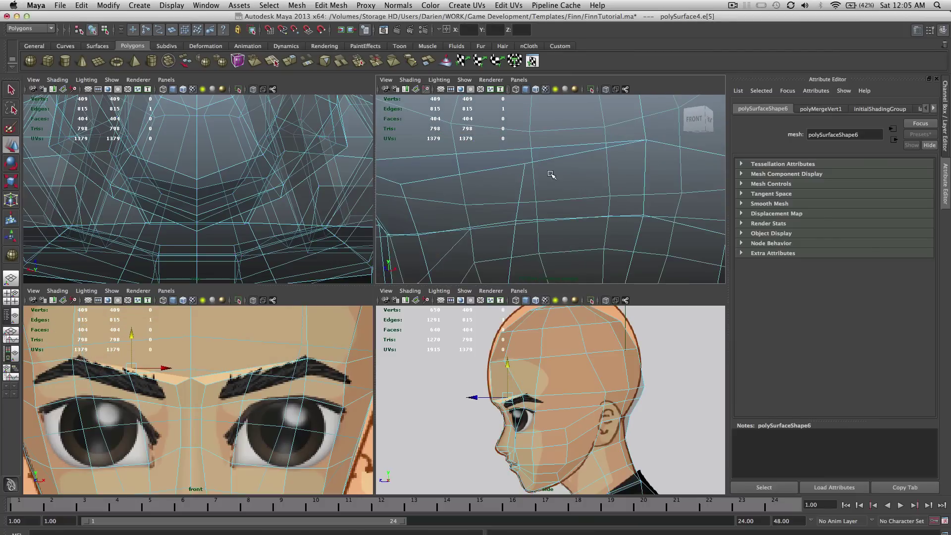
click(410, 80)
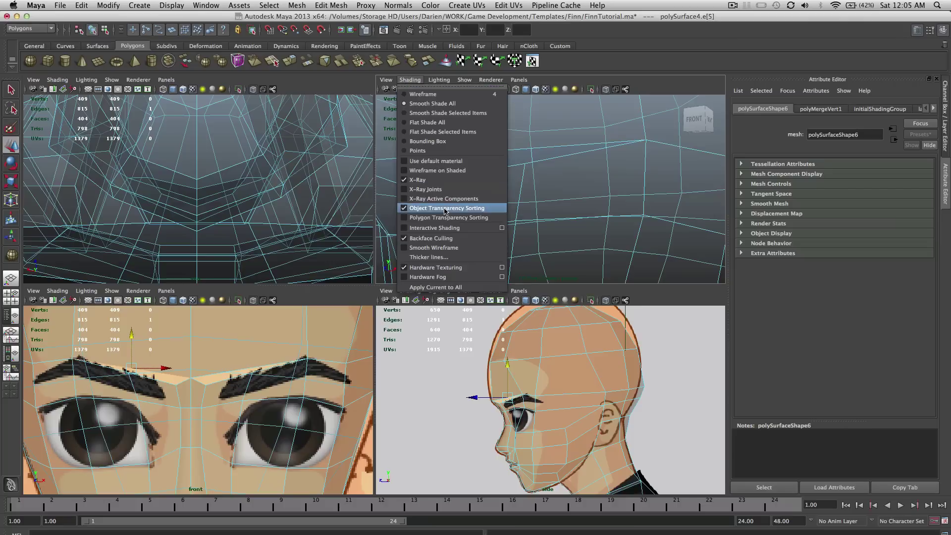
click(438, 179)
Fill the brow gap on the character's right side with a face using the Append to Polygon Tool.
scroll(555, 178, down, 5)
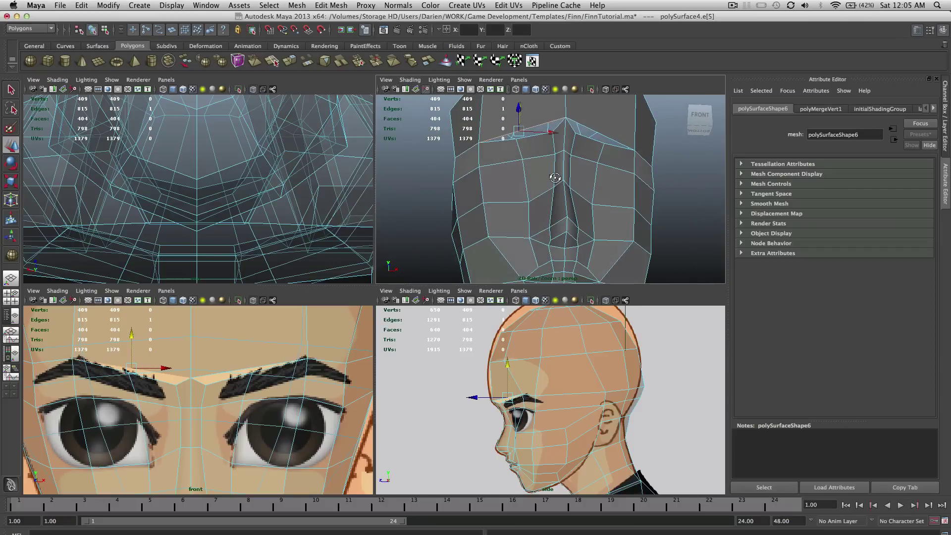
scroll(556, 179, up, 5)
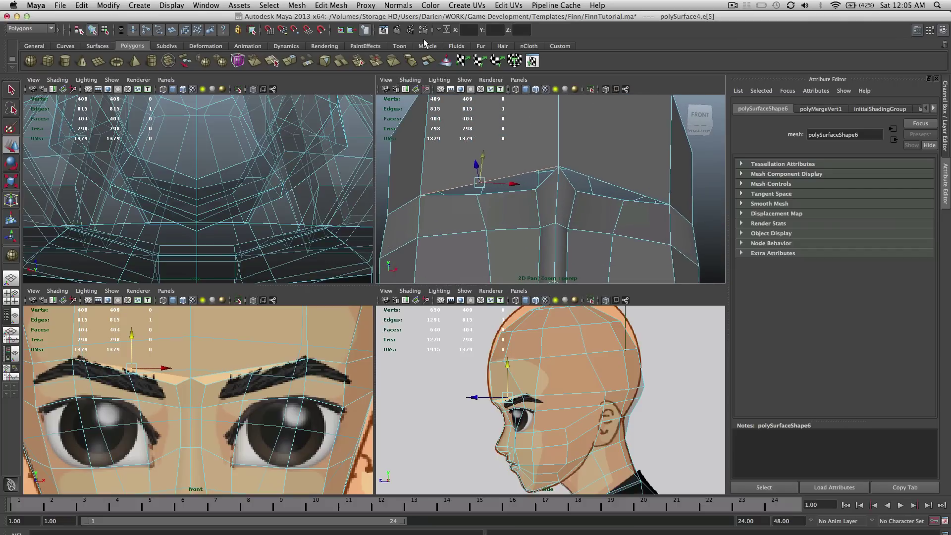
click(329, 5)
click(356, 54)
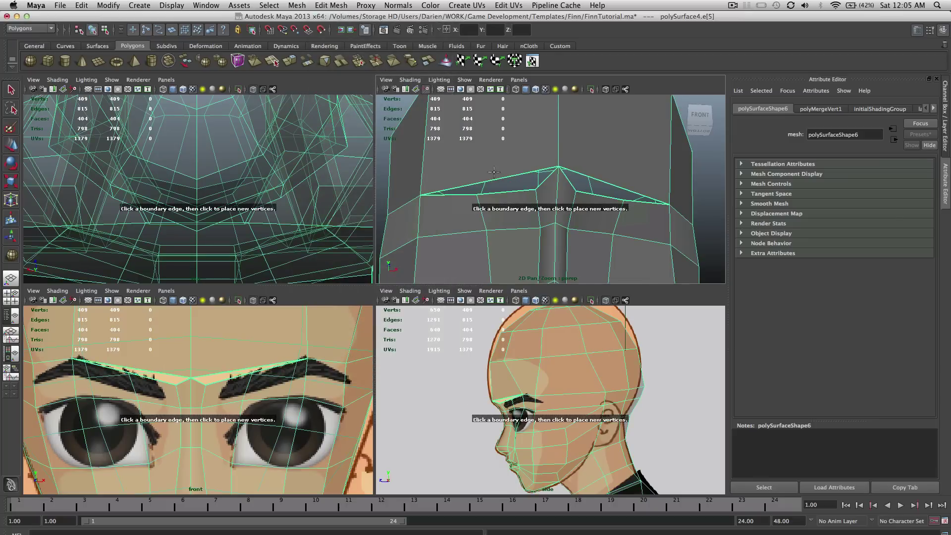
click(496, 178)
click(515, 189)
key(Return)
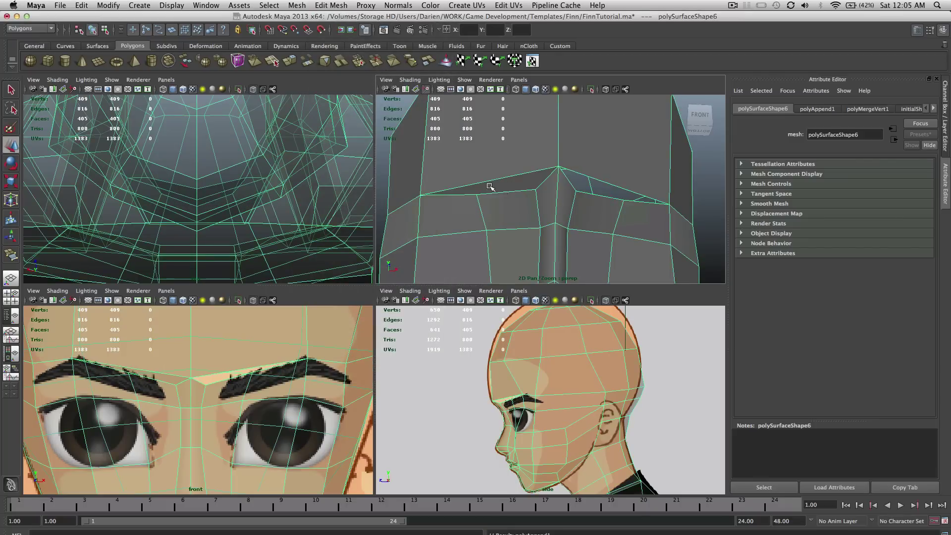
Fill the matching brow gap on the character's left side with the Append to Polygon Tool.
alt+drag(498, 190, 477, 186)
click(331, 5)
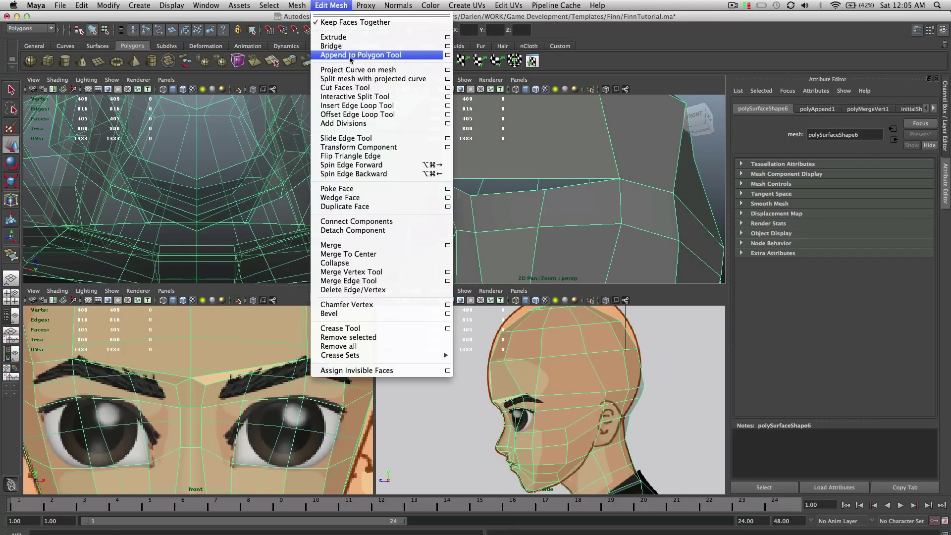
click(357, 55)
click(510, 178)
click(472, 194)
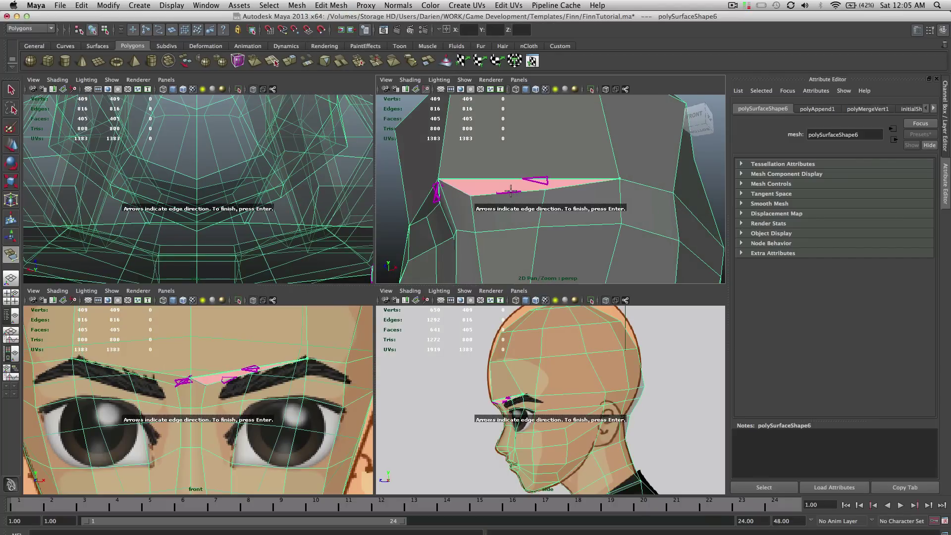
key(Return)
Switch the head to vertex editing and select the pair of skull side vertices above the ear in the side view.
scroll(502, 192, down, 5)
alt+drag(502, 191, 538, 208)
scroll(338, 417, down, 4)
alt+middle_drag(313, 362, 314, 448)
alt+drag(555, 203, 614, 203)
right_drag(595, 201, 550, 199)
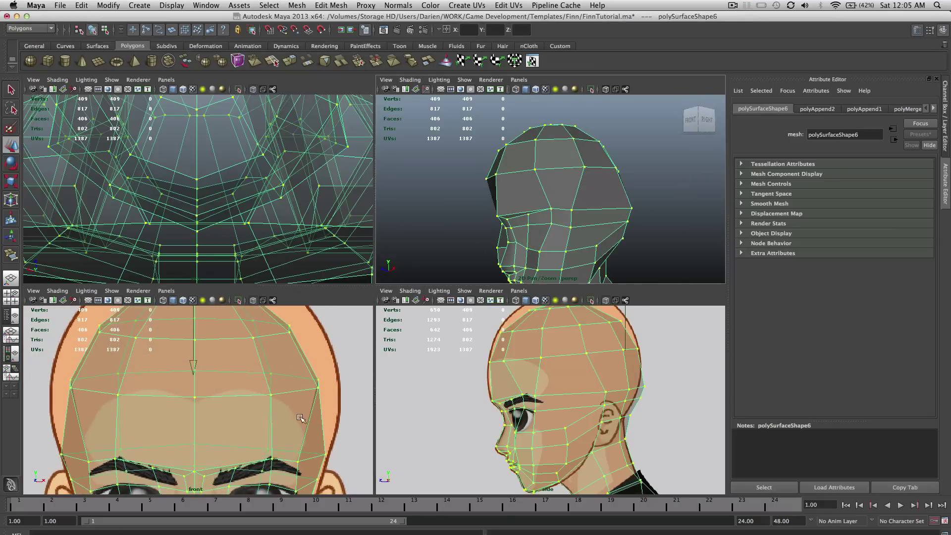
drag(575, 368, 609, 335)
drag(552, 356, 575, 354)
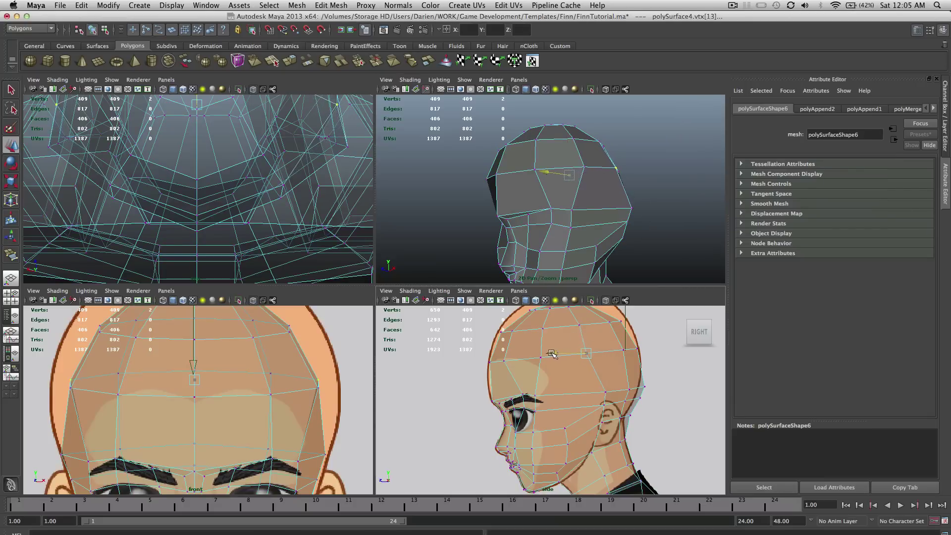
key(z)
key(z)
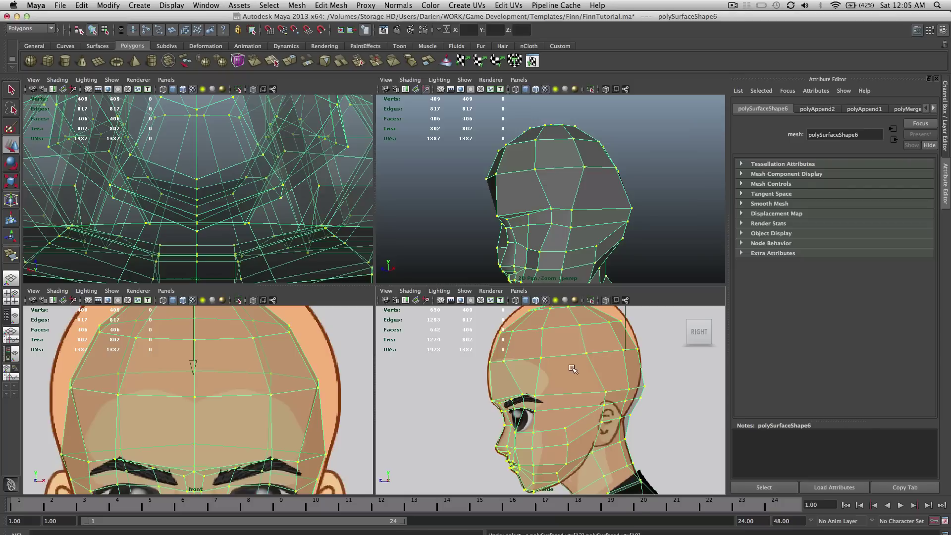
drag(580, 357, 593, 349)
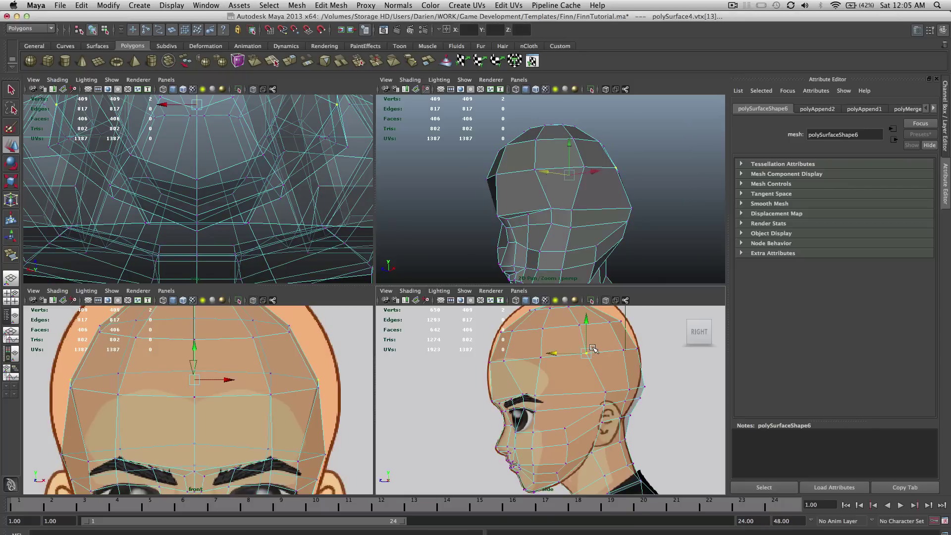
Examine the head in the enlarged perspective view with smooth preview, and return to the unsmoothed four-view layout.
alt+drag(607, 218, 622, 204)
key(space)
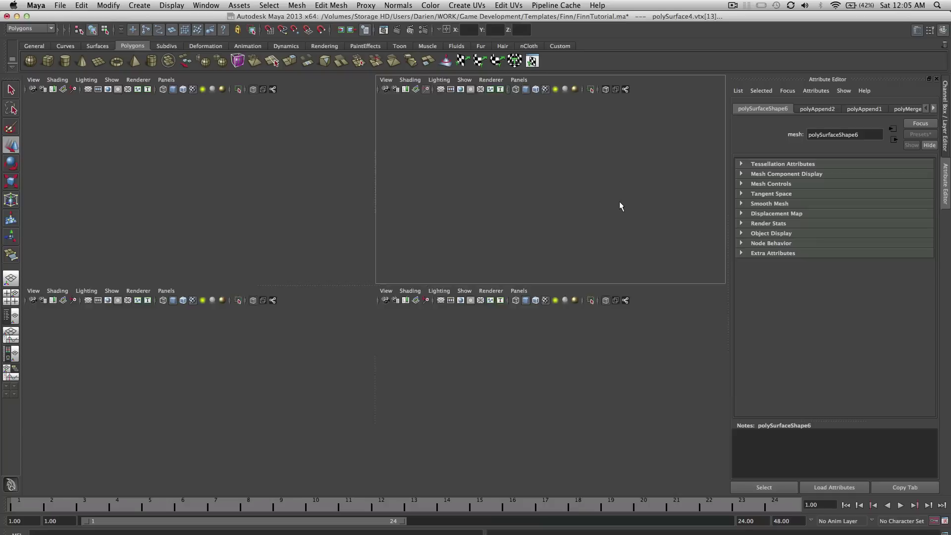
alt+drag(540, 247, 466, 284)
key(3)
key(1)
key(space)
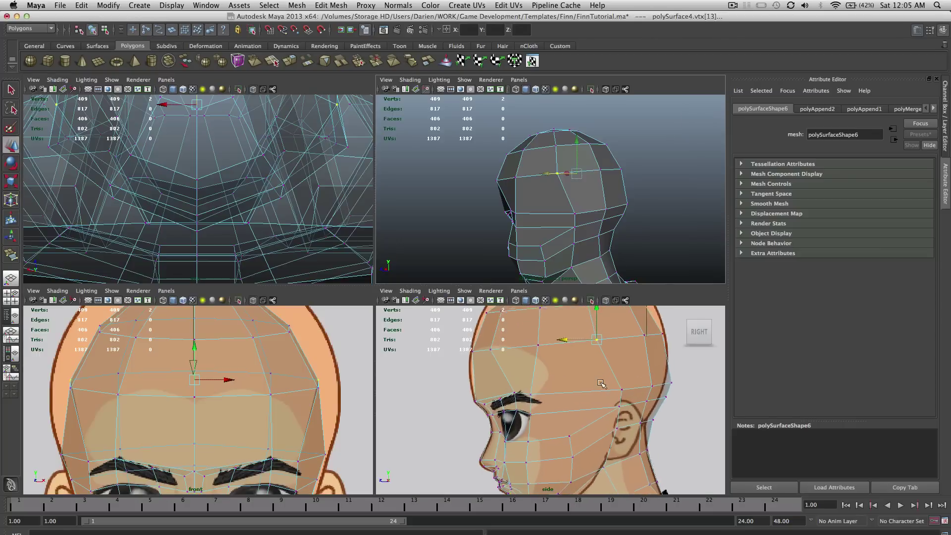
In the side view, move the selected skull vertices above the ear slightly backward and select the pair directly above them.
alt+middle_drag(543, 405, 536, 410)
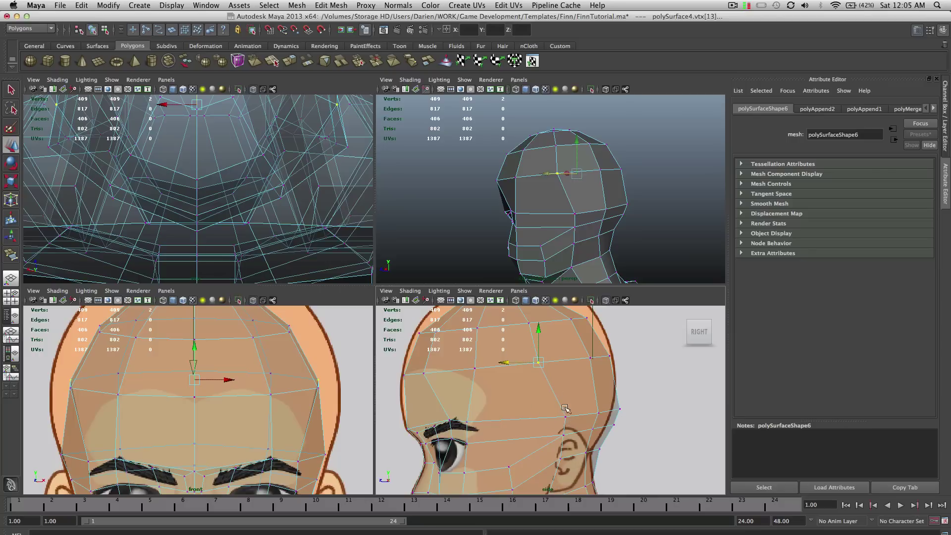
drag(504, 362, 519, 362)
alt+middle_drag(520, 363, 538, 398)
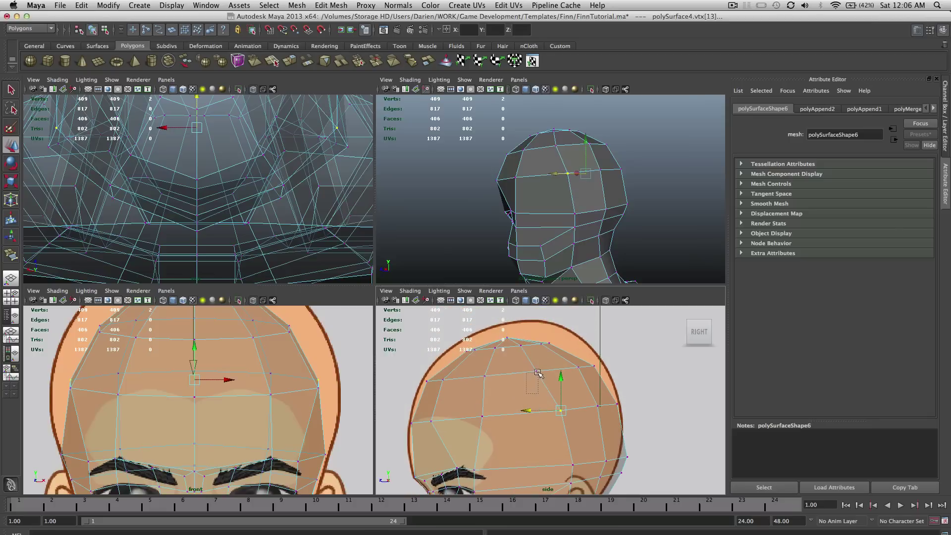
drag(538, 373, 544, 367)
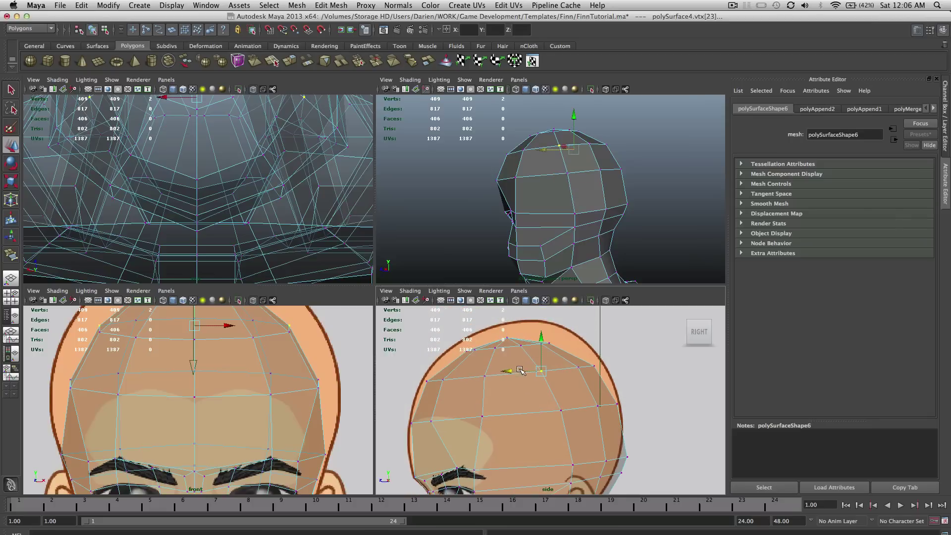
alt+middle_drag(565, 416, 560, 343)
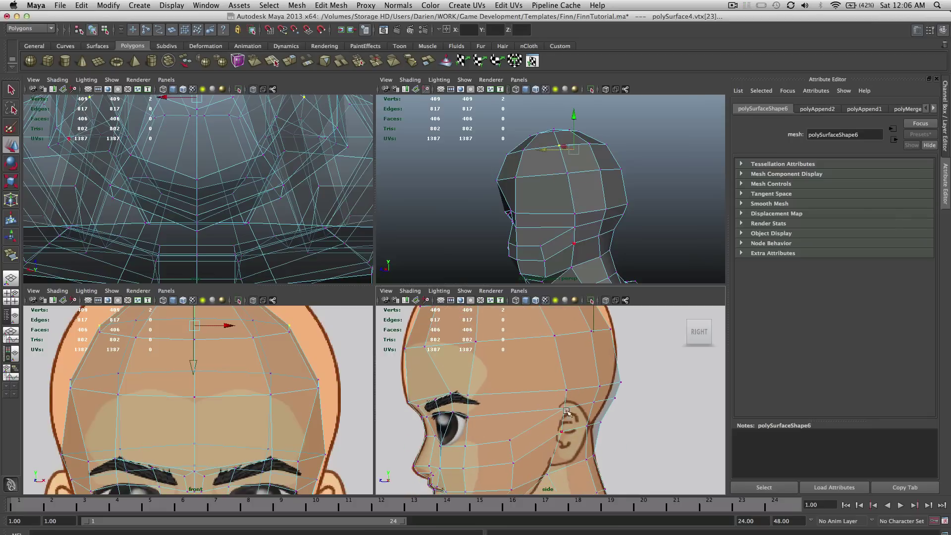
alt+middle_drag(566, 411, 557, 481)
In the side view, move the skull side vertices above and behind the eyebrow slightly forward toward the forehead.
drag(459, 431, 458, 430)
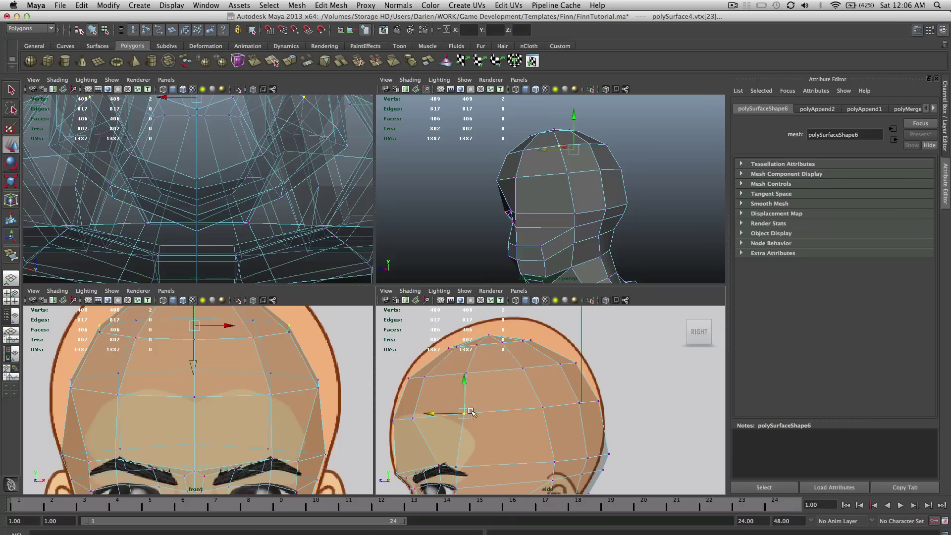
alt+middle_drag(463, 413, 516, 382)
drag(500, 382, 496, 382)
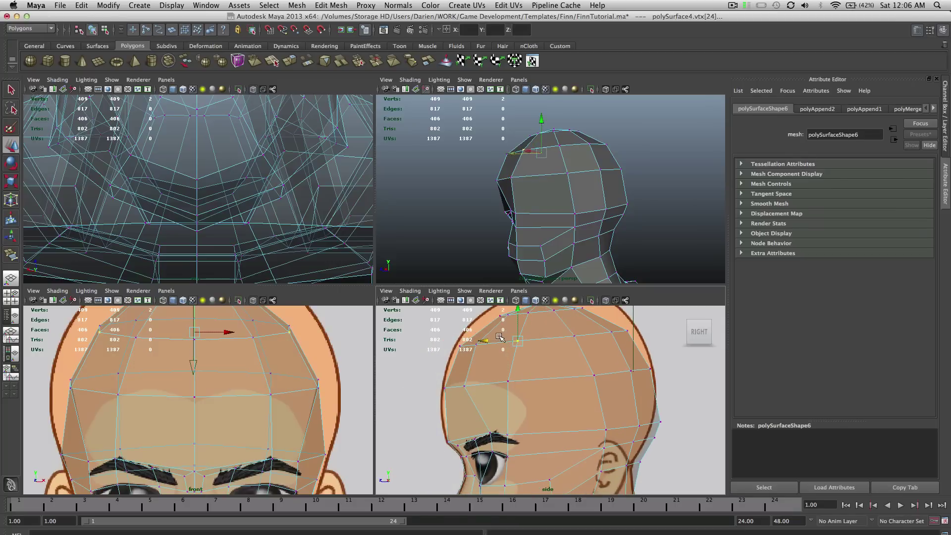
click(504, 339)
drag(503, 340, 485, 344)
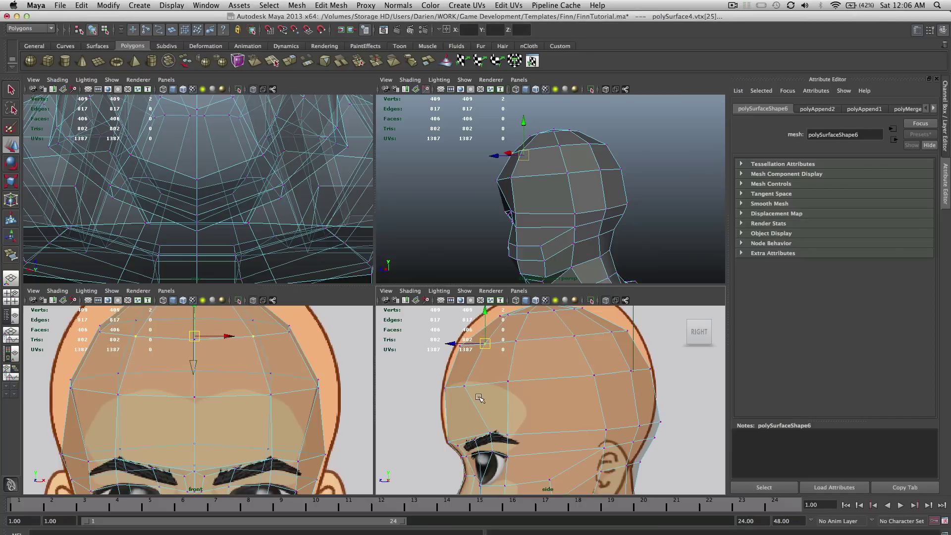
In the side view, move the pair of forehead vertices above the brow slightly backward and undo the extra change to the central forehead vertices.
mouse_move(479, 397)
mouse_down()
mouse_move(460, 374)
mouse_move(476, 382)
mouse_up()
alt+drag(617, 203, 685, 161)
alt+middle_drag(455, 407, 472, 370)
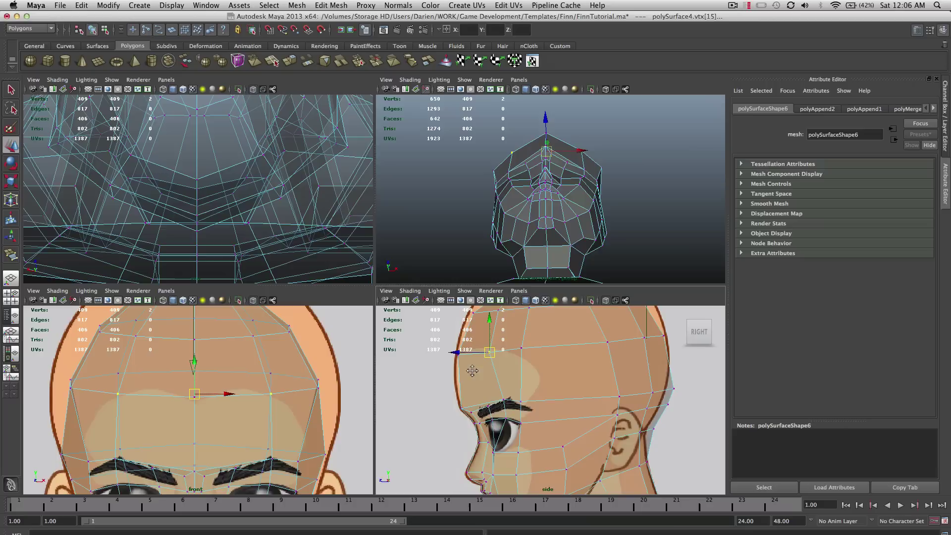
drag(463, 348, 464, 347)
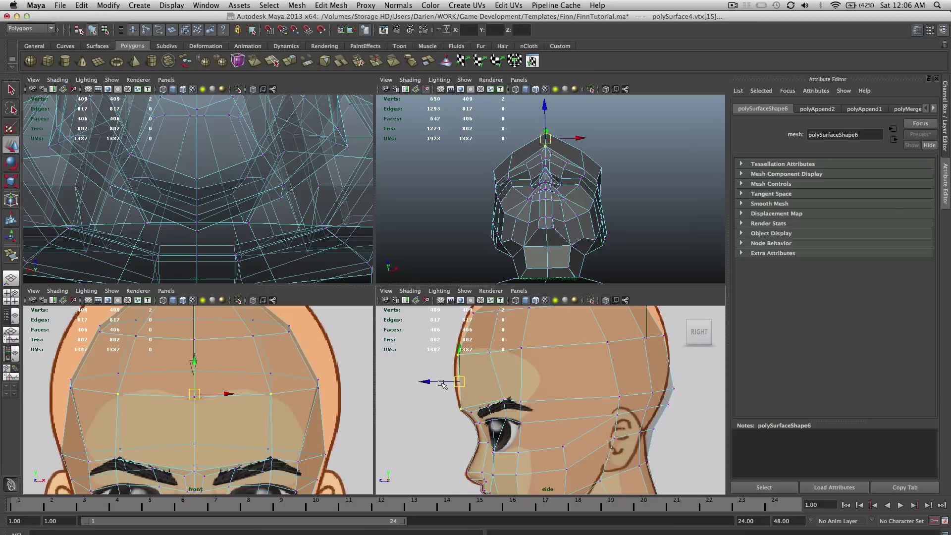
drag(442, 384, 443, 356)
click(446, 352)
key(super+z)
Select the pair of temple vertices level with the forehead and scale them slightly narrower in the front view.
alt+drag(592, 213, 554, 225)
drag(547, 386, 513, 338)
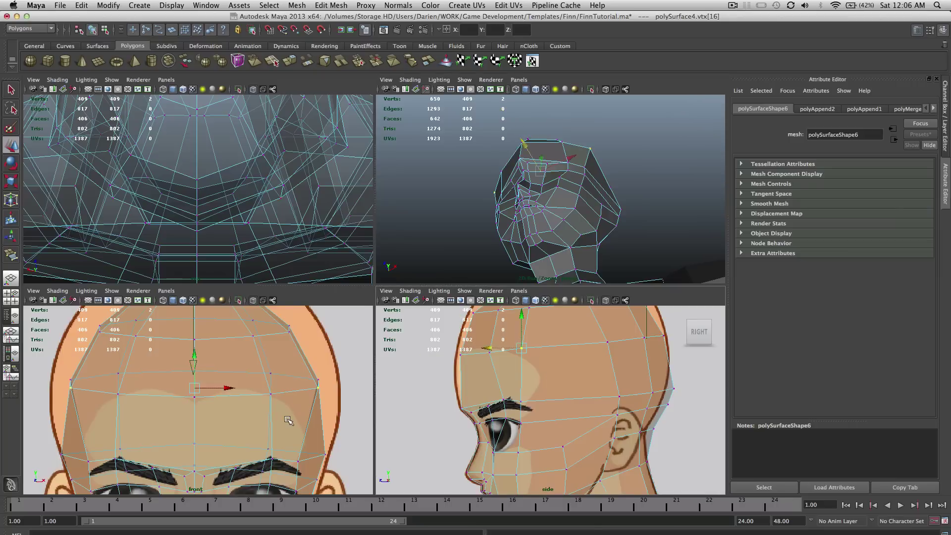
key(r)
drag(147, 386, 156, 388)
scroll(164, 388, down, 5)
scroll(171, 386, down, 3)
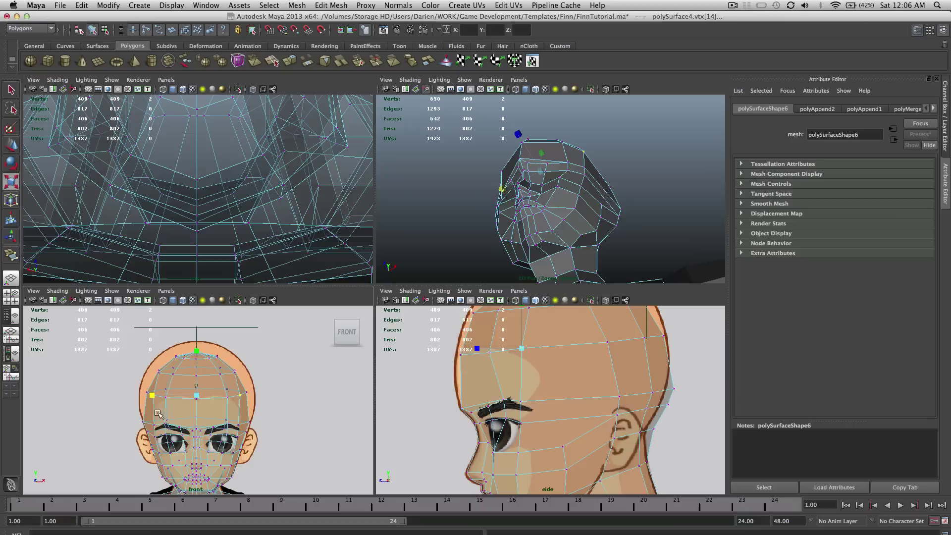
scroll(255, 401, down, 4)
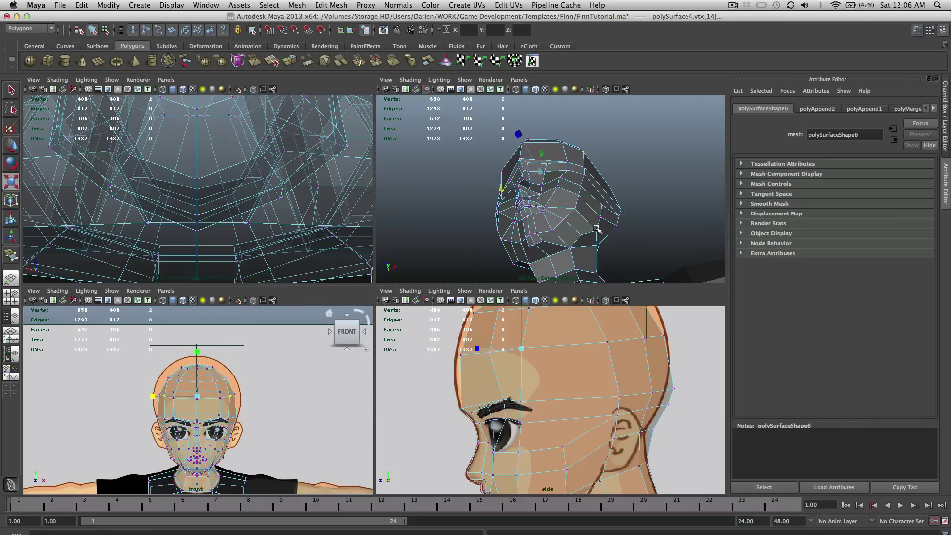
Select all upper skull vertices in the front view and scale them slightly wider toward the reference outline.
alt+drag(629, 192, 662, 211)
scroll(662, 211, down, 4)
alt+middle_drag(609, 215, 606, 183)
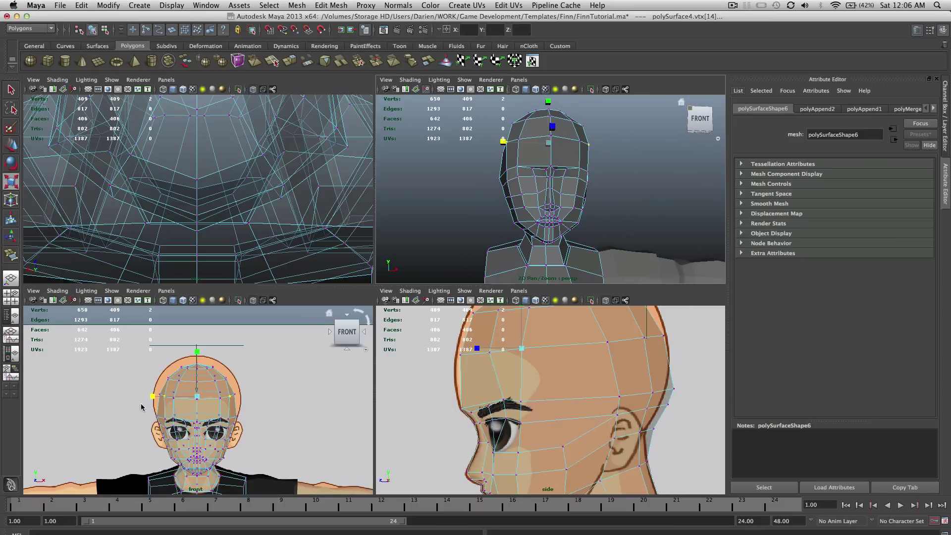
drag(142, 340, 244, 379)
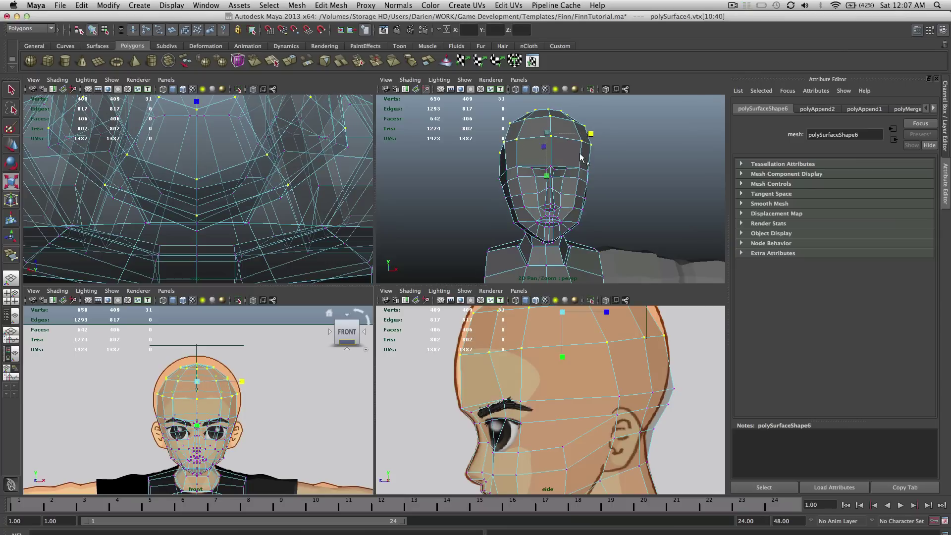
alt+drag(582, 158, 545, 153)
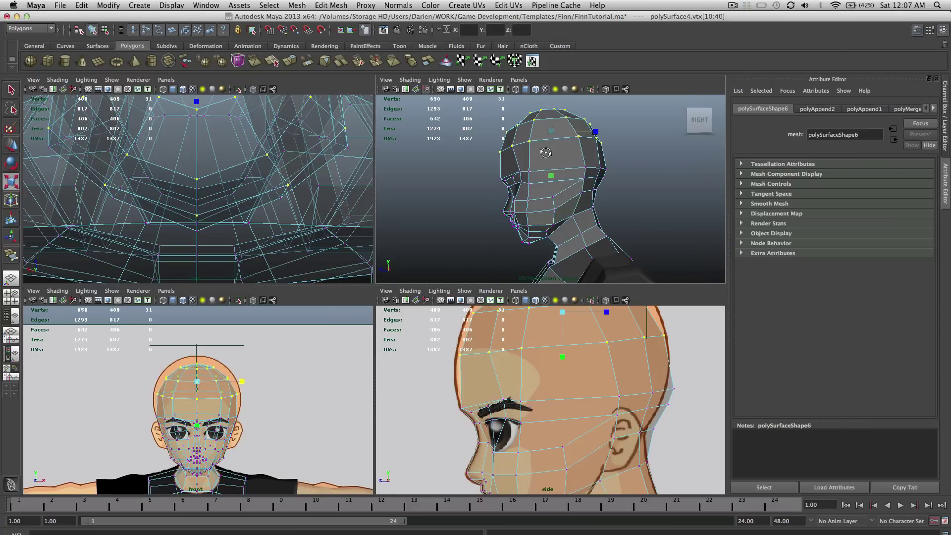
In the side view, move the pair of protruding vertices at the lower back of the skull slightly forward toward the reference outline.
alt+middle_drag(653, 338, 623, 355)
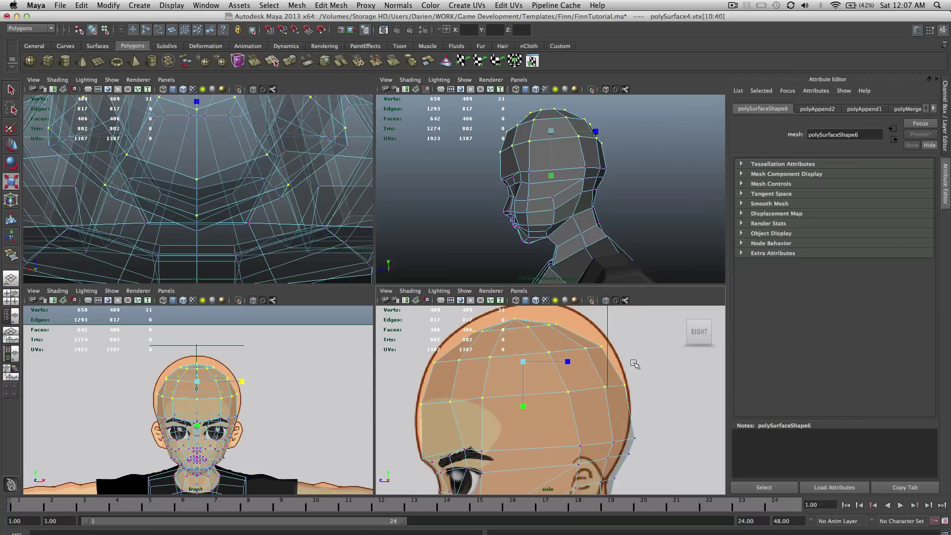
key(w)
drag(594, 335, 594, 335)
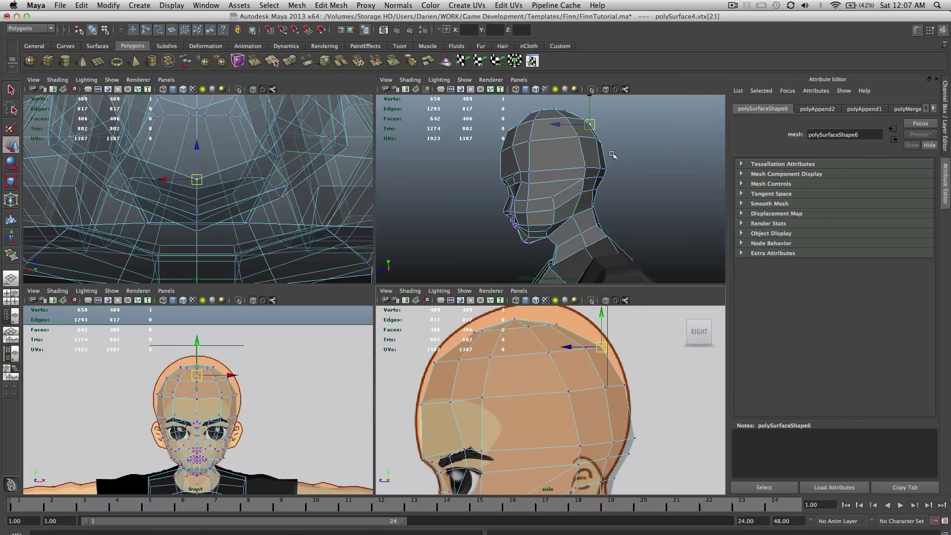
drag(640, 395, 653, 431)
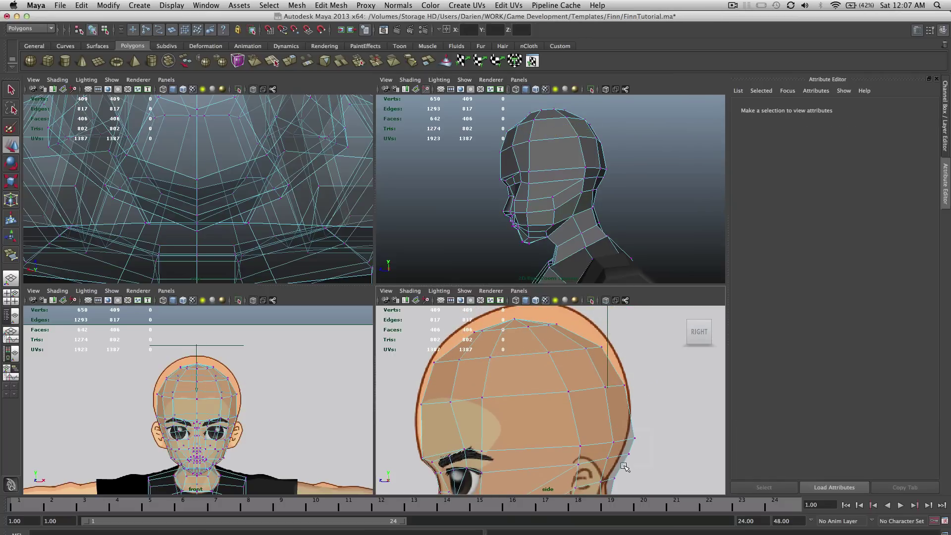
drag(626, 467, 607, 436)
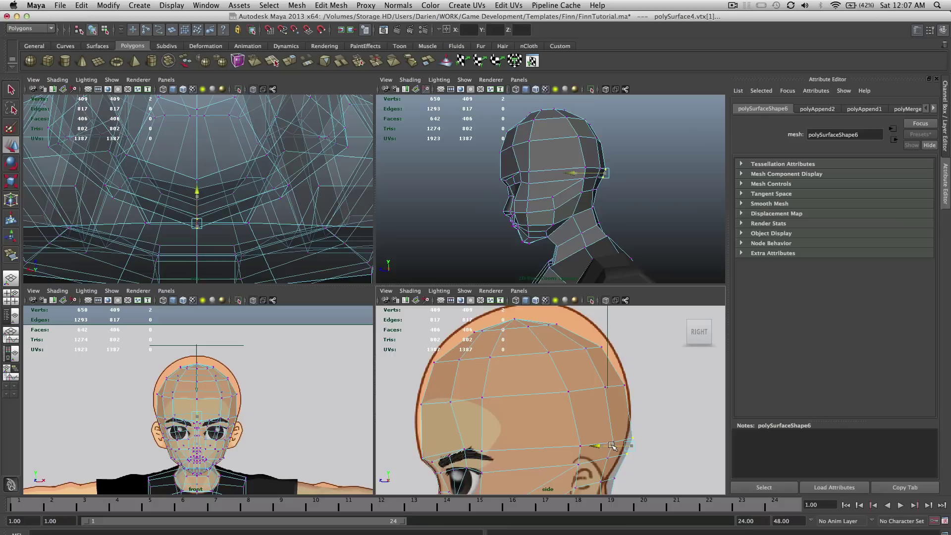
Examine the head's profile in the perspective view with smooth preview and nothing selected.
alt+drag(600, 168, 565, 166)
scroll(589, 169, up, 4)
key(3)
right_drag(586, 182, 624, 177)
click(645, 205)
scroll(645, 205, down, 4)
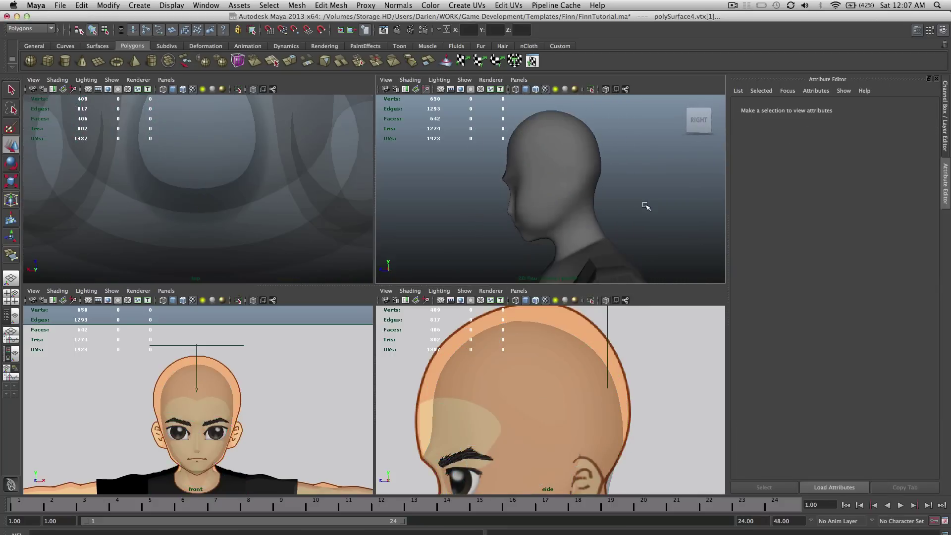
alt+drag(644, 208, 539, 146)
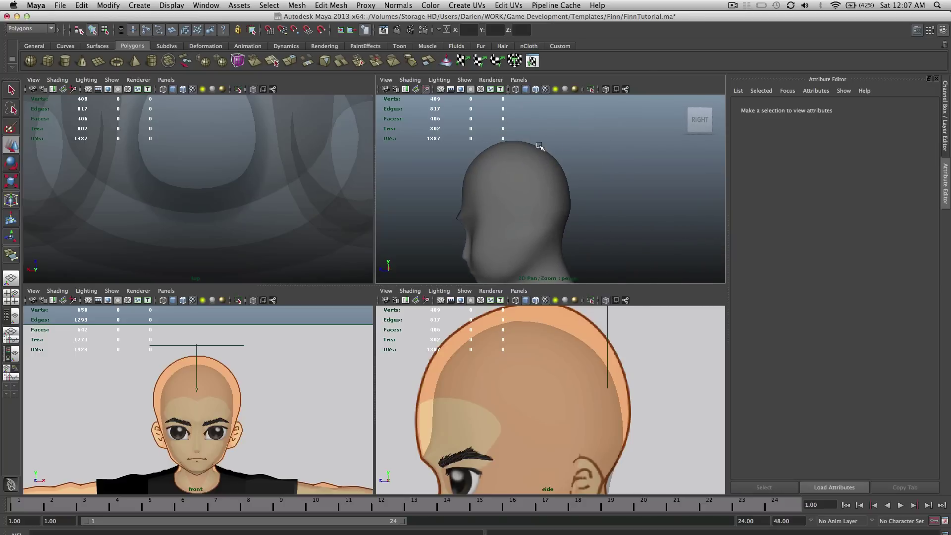
Return the head to unsmoothed vertex editing and move the upper-back skull vertices backward past the reference outline in the side view.
click(571, 373)
key(1)
right_drag(571, 373, 551, 351)
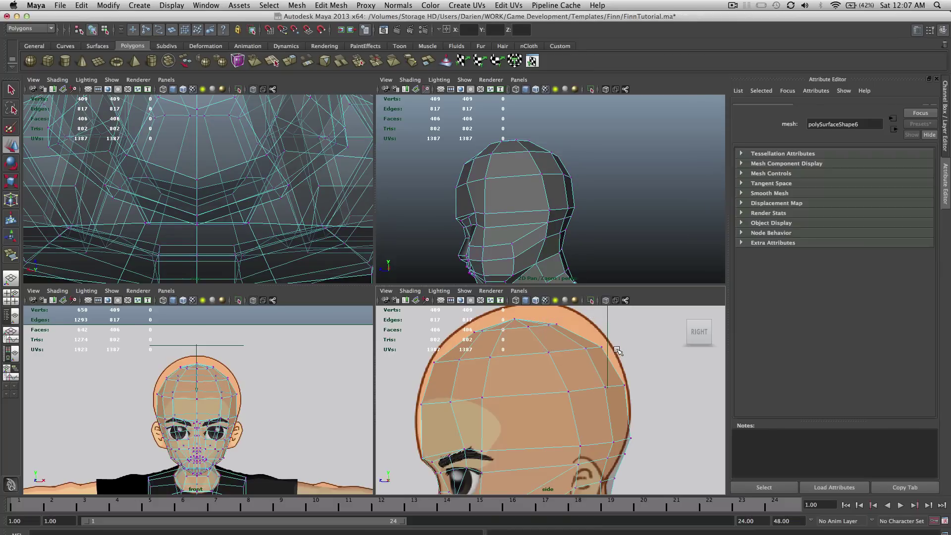
drag(616, 350, 543, 317)
shift+drag(593, 375, 632, 394)
drag(586, 355, 597, 354)
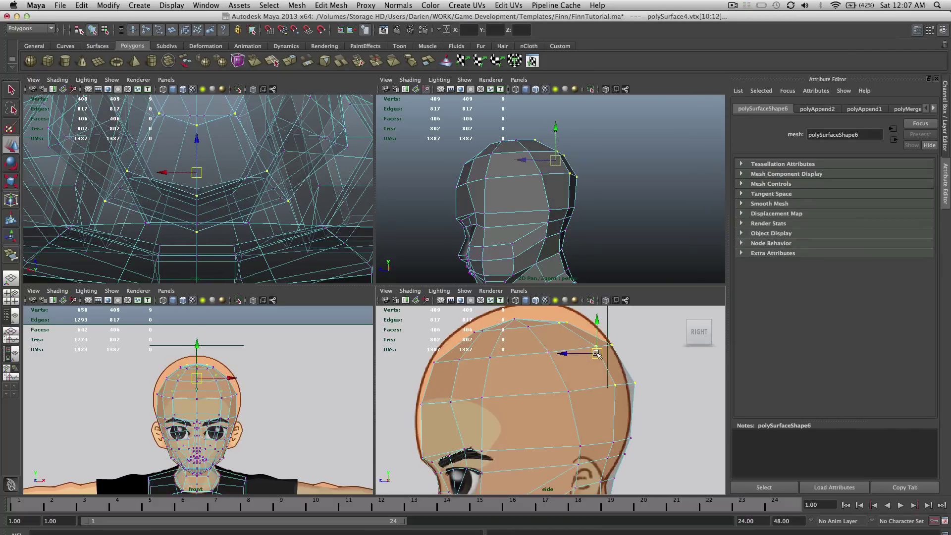
Move the three back-of-skull vertices at ear-top height slightly backward in the side view and preview the smoothed head in object mode.
scroll(596, 353, down, 4)
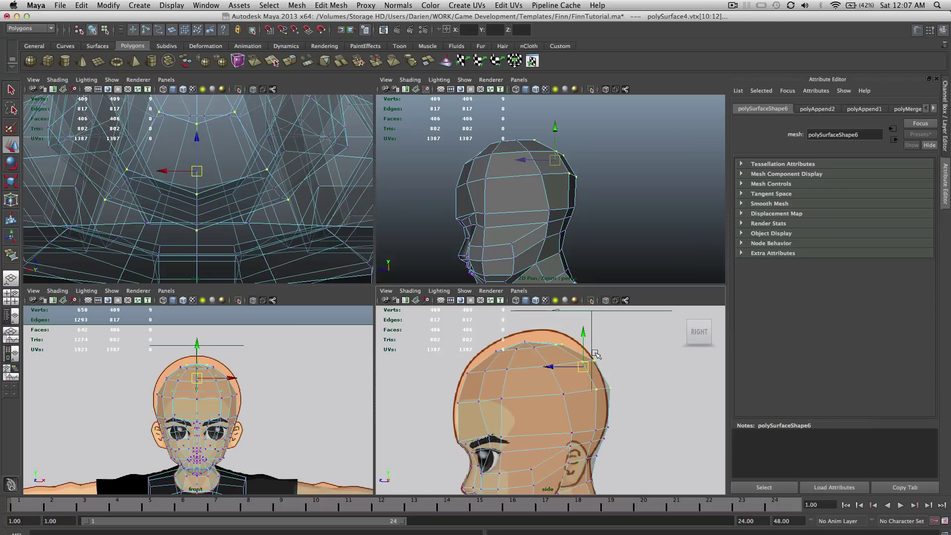
drag(613, 420, 600, 409)
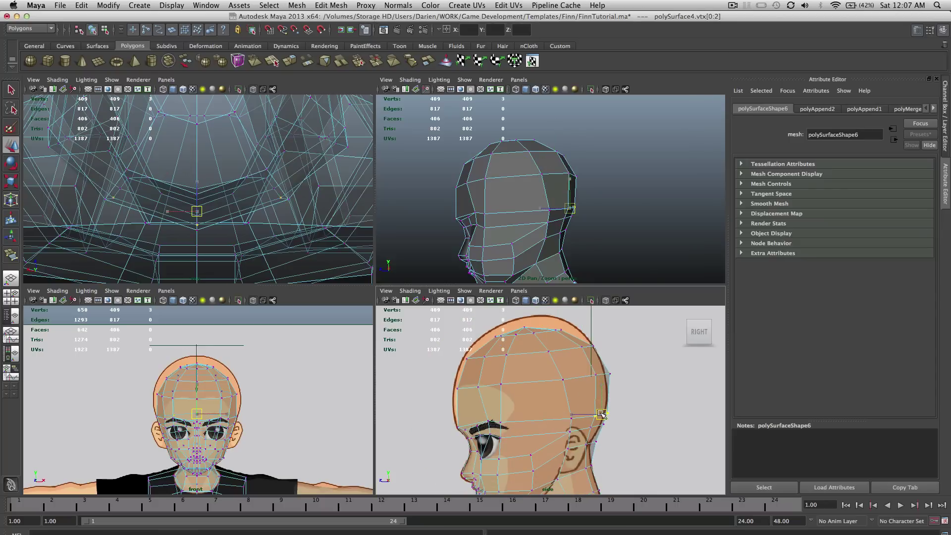
alt+drag(588, 172, 599, 170)
key(3)
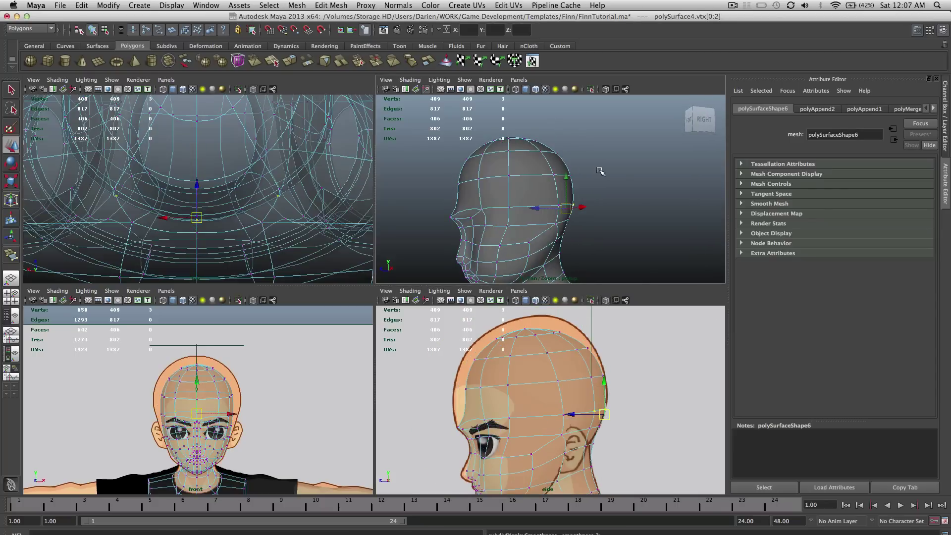
right_drag(547, 197, 582, 179)
scroll(580, 179, down, 4)
alt+drag(579, 179, 570, 198)
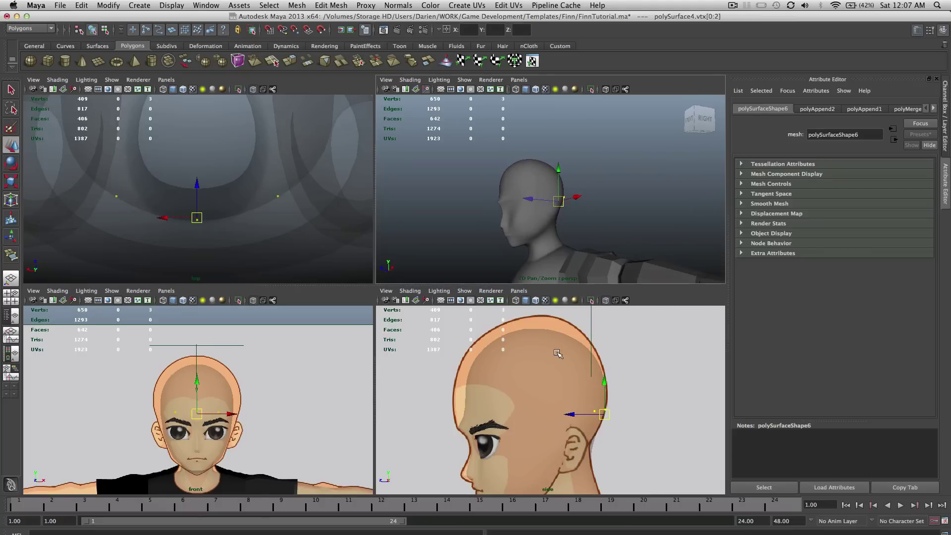
Return the head to unsmoothed vertex editing and slightly adjust the height of the forehead vertices above the brow in the side view.
click(557, 353)
scroll(558, 364, up, 3)
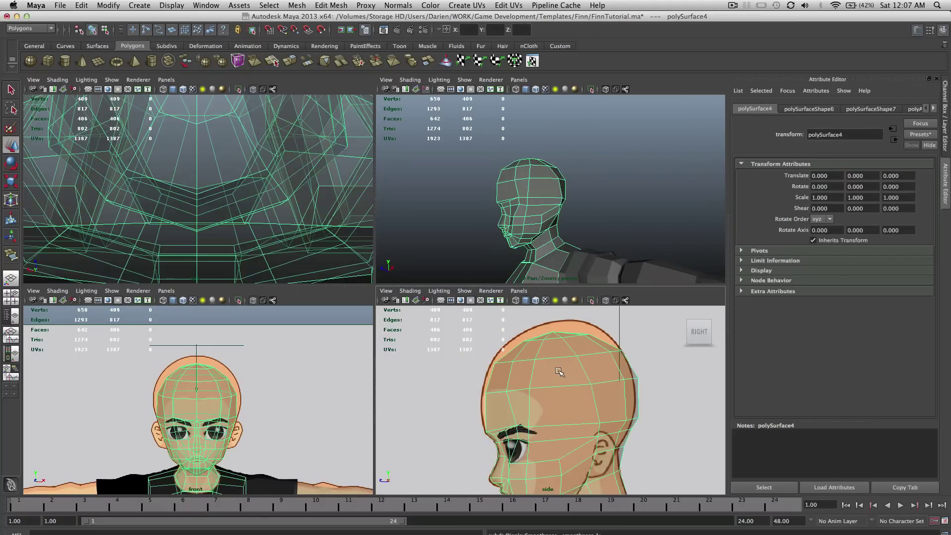
right_drag(550, 377, 495, 386)
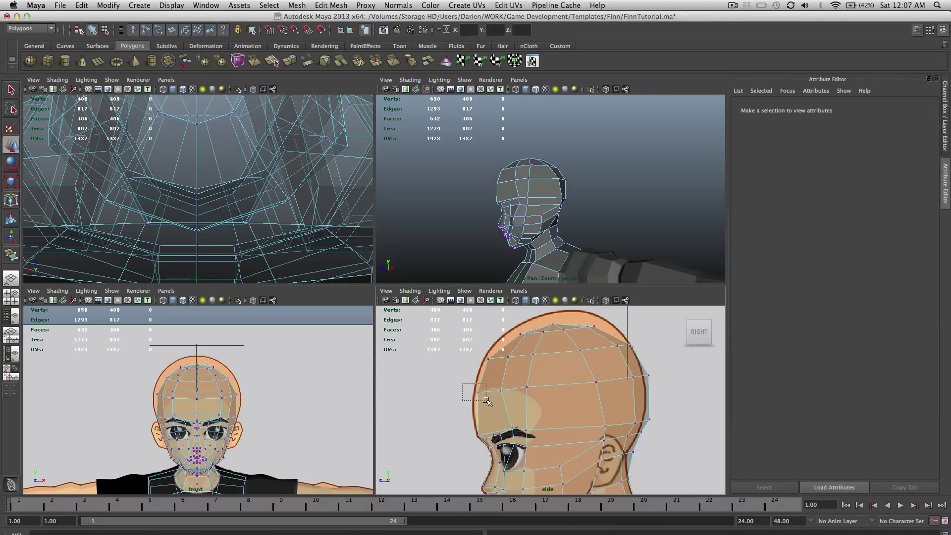
drag(487, 402, 479, 381)
shift+click(500, 394)
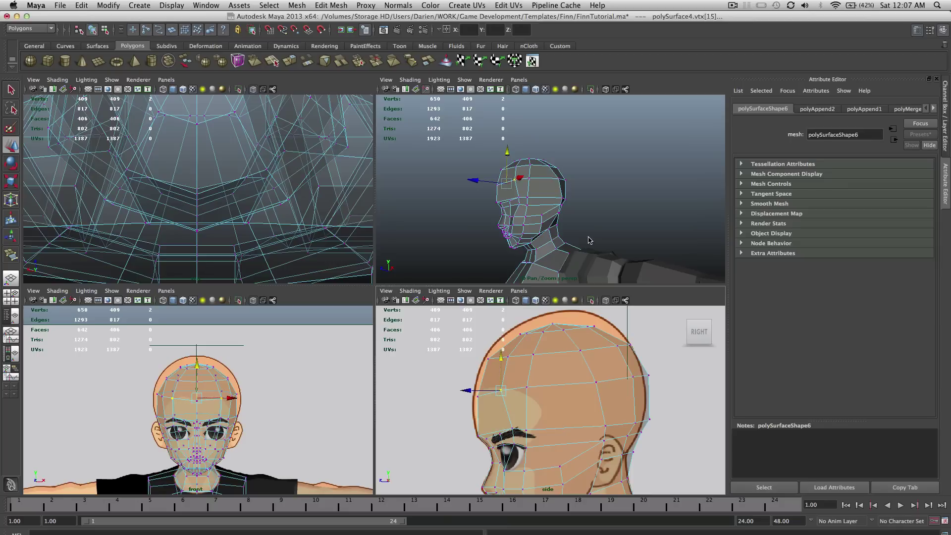
click(484, 390)
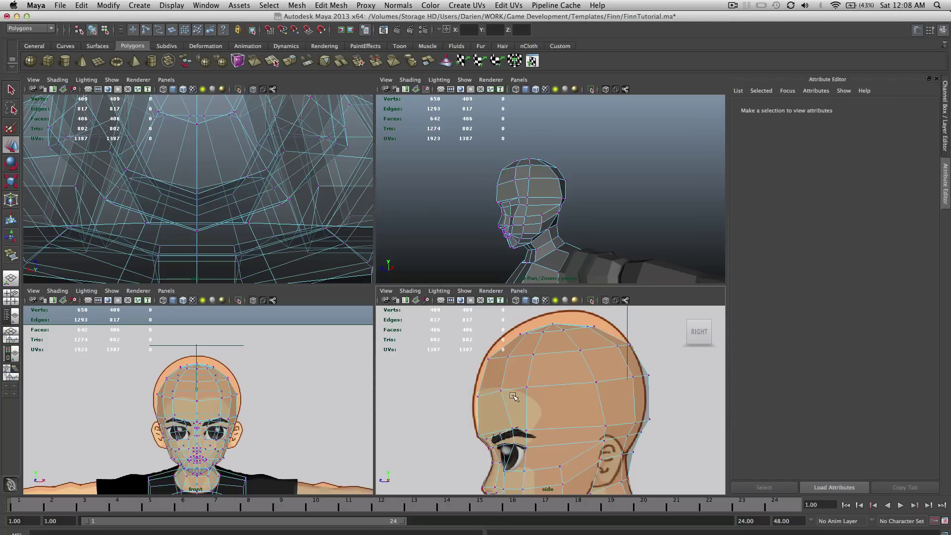
Move the pair of vertices above the eyebrows forward in the side view and scale them horizontally in the front view.
scroll(513, 396, up, 6)
alt+middle_drag(490, 317, 524, 384)
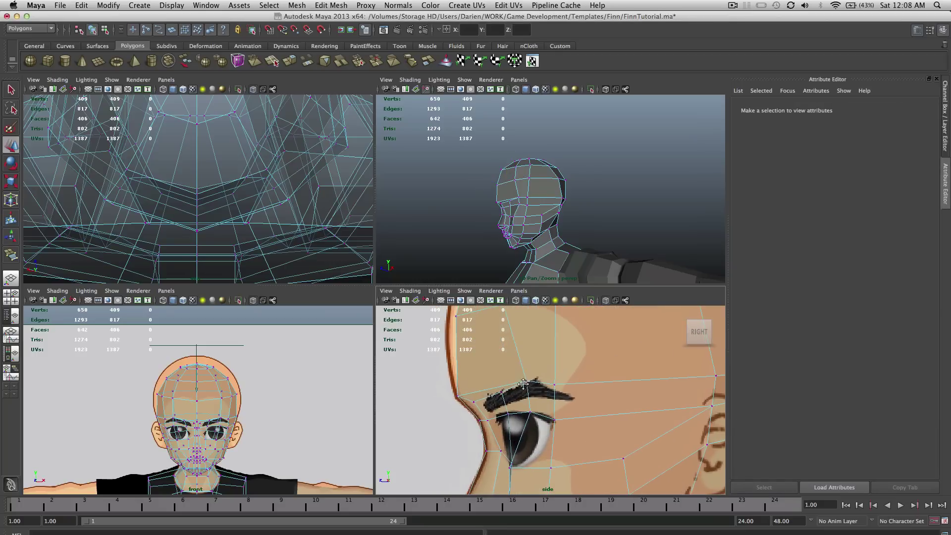
drag(519, 388, 512, 380)
key(f)
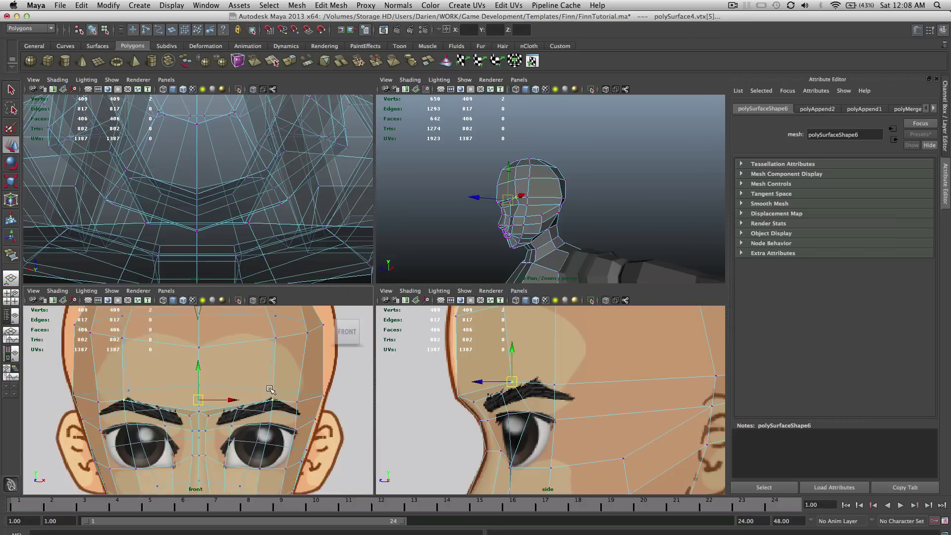
key(r)
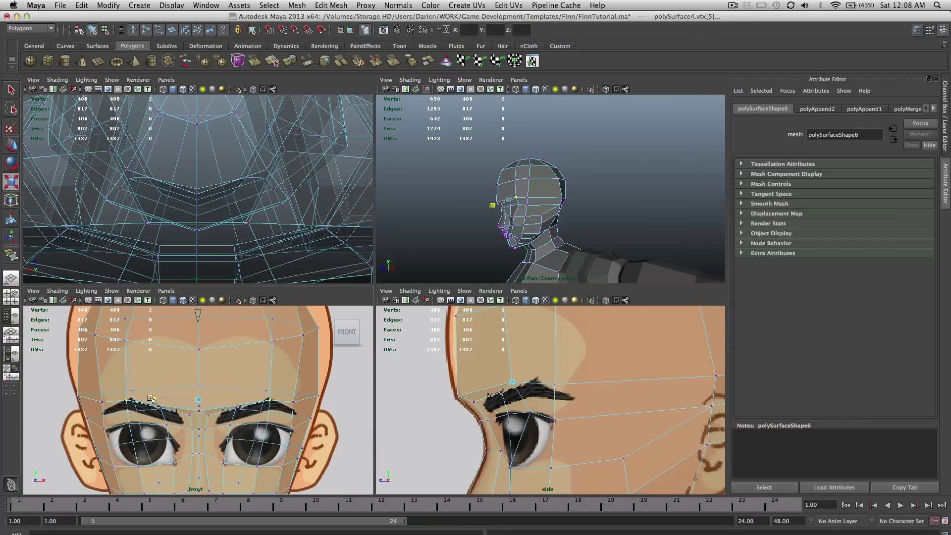
Return to object mode, smooth-preview the head, and examine the brow and nose bridge up close from the front.
key(q)
right_drag(540, 190, 562, 179)
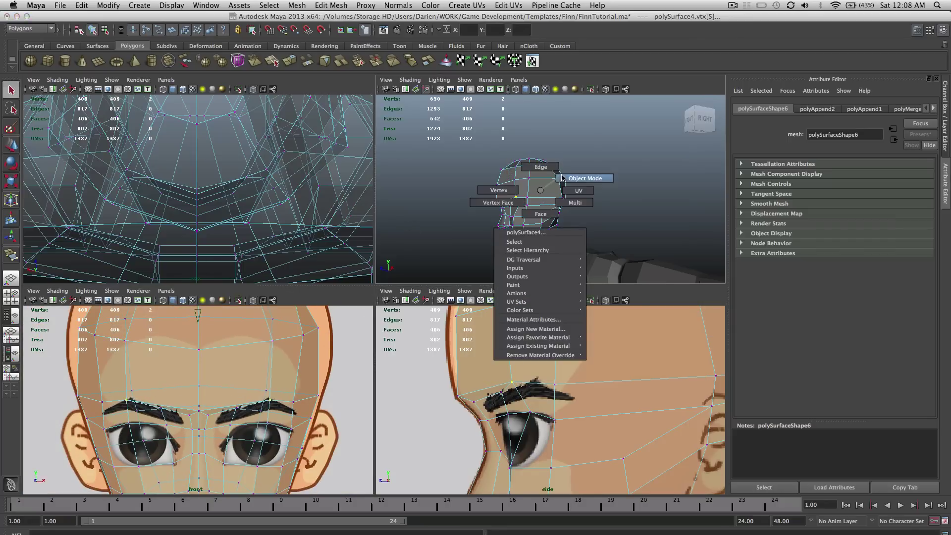
click(596, 168)
alt+drag(597, 168, 545, 187)
click(545, 187)
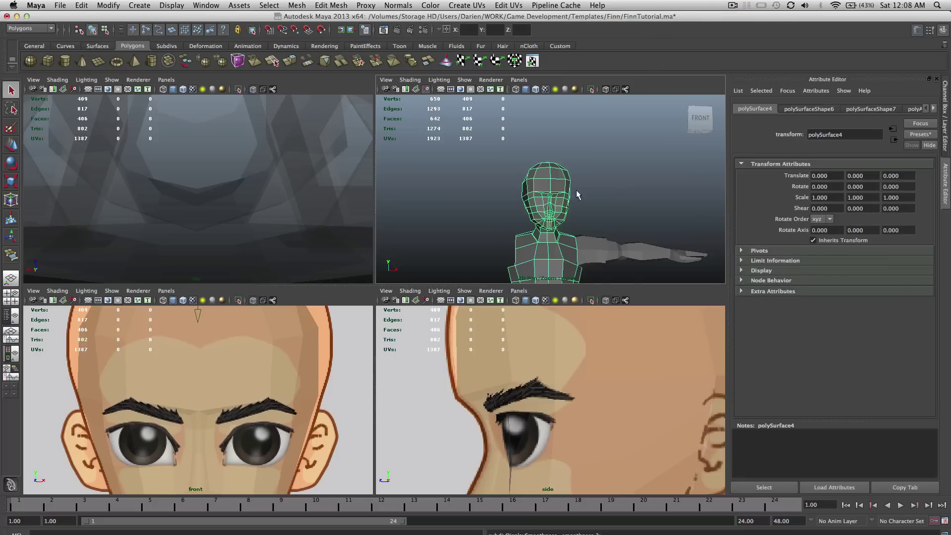
key(3)
click(598, 202)
click(590, 232)
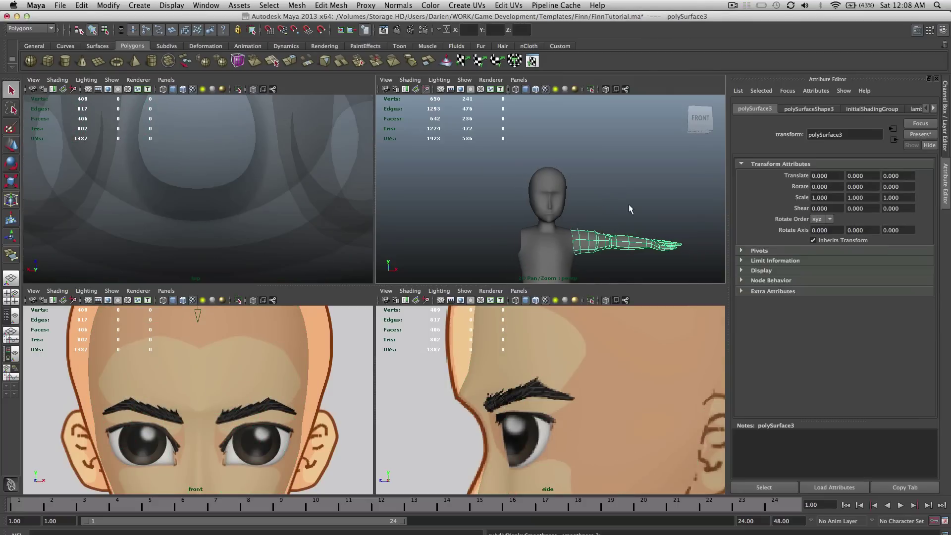
click(638, 216)
alt+drag(639, 216, 615, 219)
scroll(616, 219, up, 10)
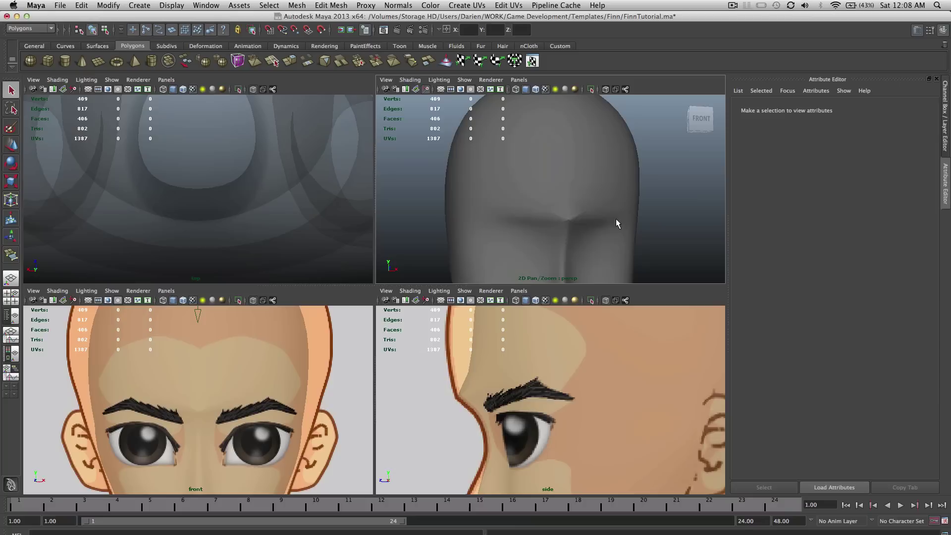
scroll(592, 234, up, 3)
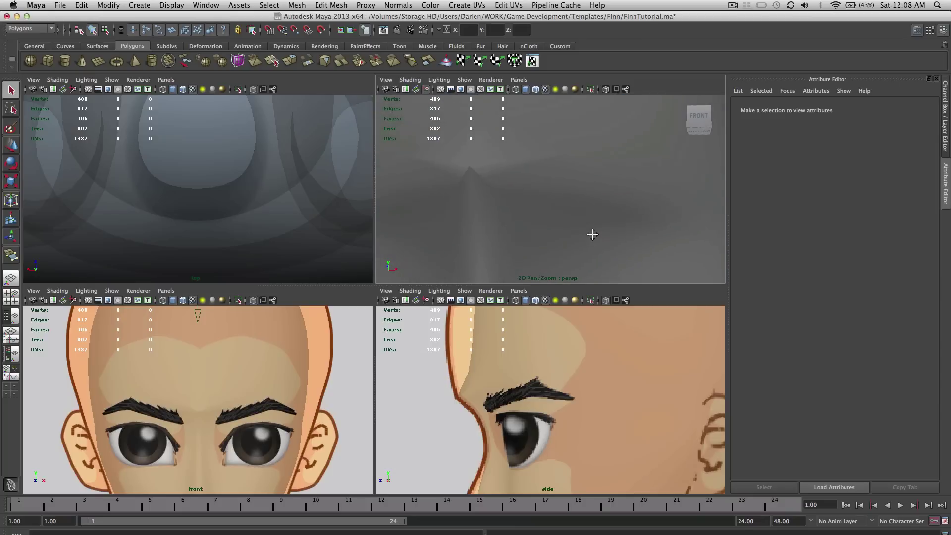
click(509, 201)
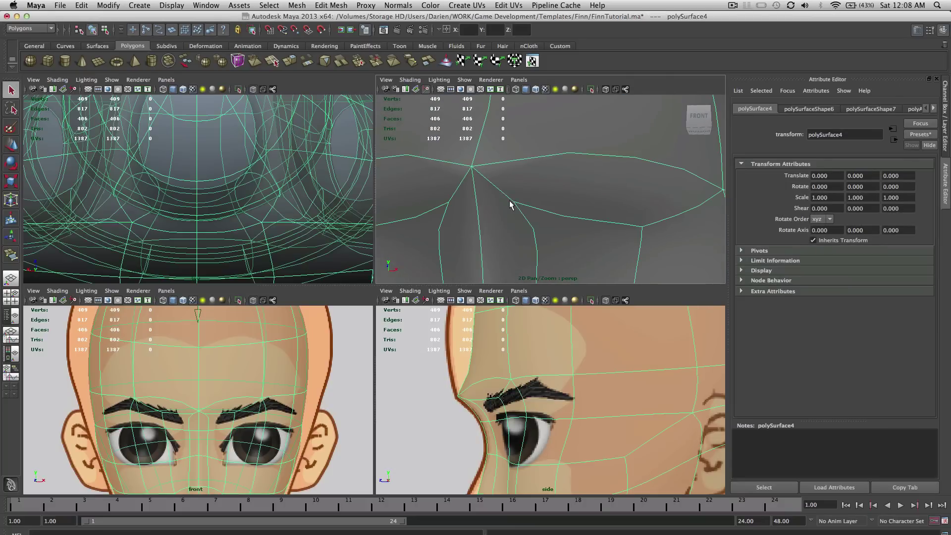
click(337, 5)
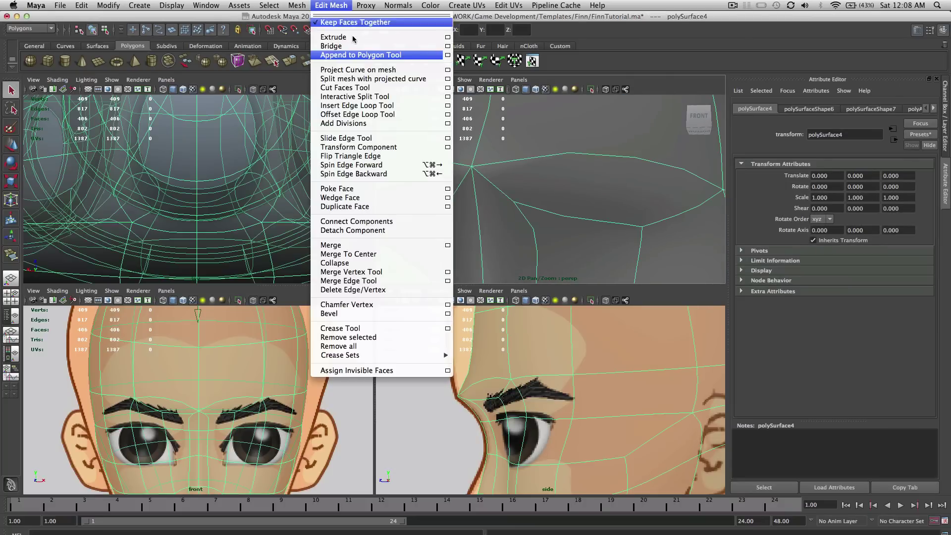
click(359, 52)
click(462, 167)
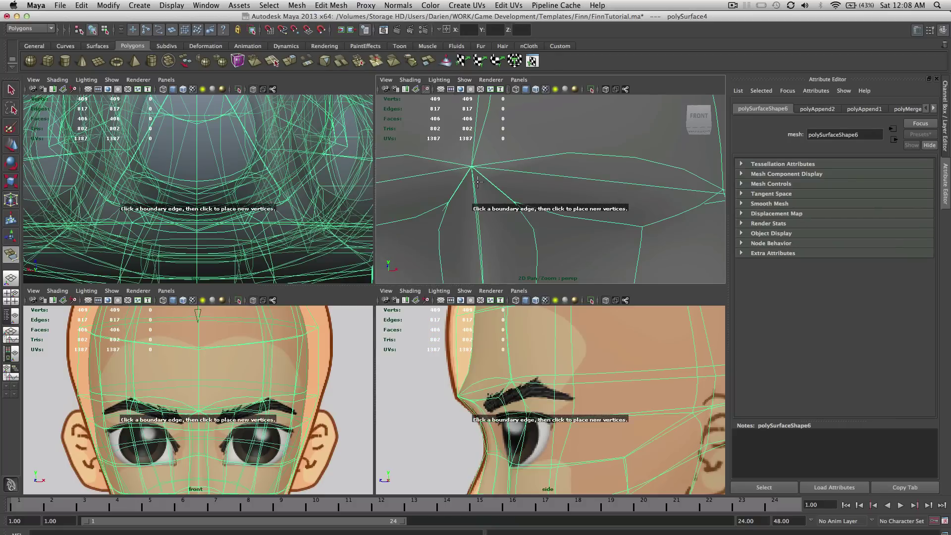
scroll(465, 198, up, 5)
click(470, 216)
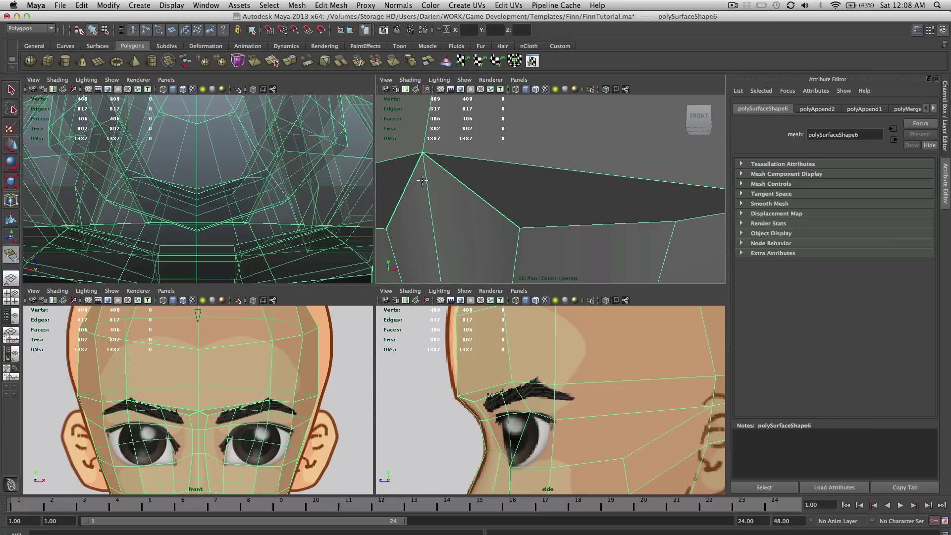
Delete the narrow face just right of the centre line at the top of the nose bridge.
scroll(514, 213, down, 3)
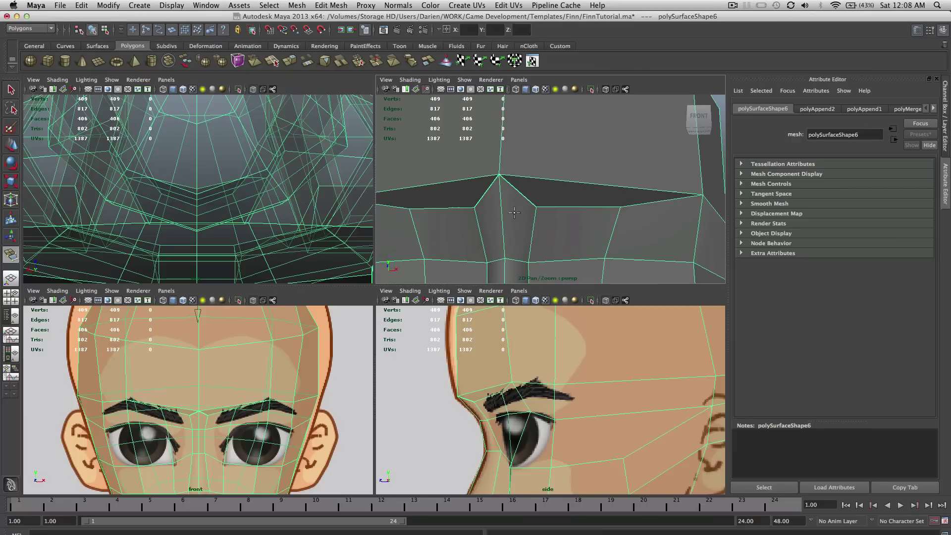
mouse_move(515, 212)
right_down()
mouse_move(554, 200)
mouse_move(544, 214)
mouse_move(520, 216)
right_up()
click(516, 217)
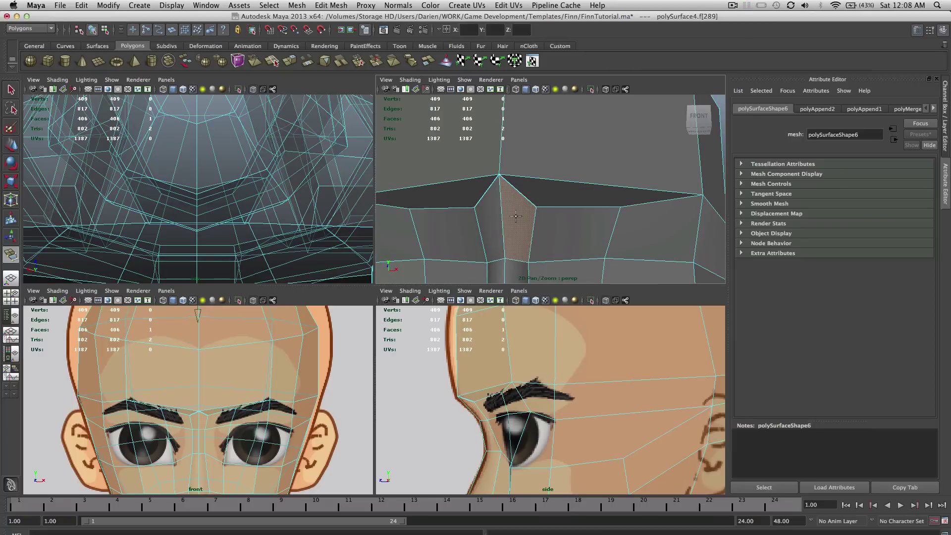
key(Delete)
Try to fill the gap right of the nose bridge's centre line with a polygon appended from its outer edge.
click(331, 5)
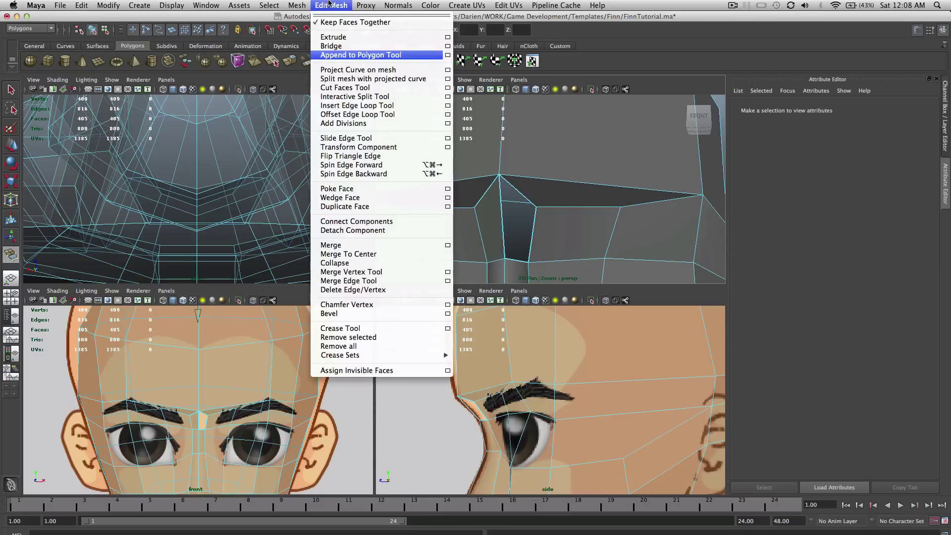
click(361, 55)
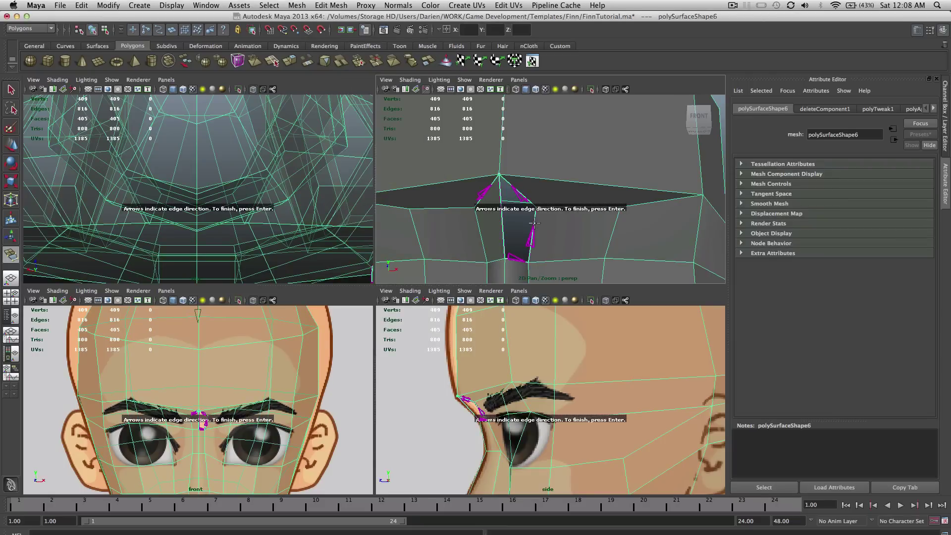
click(533, 229)
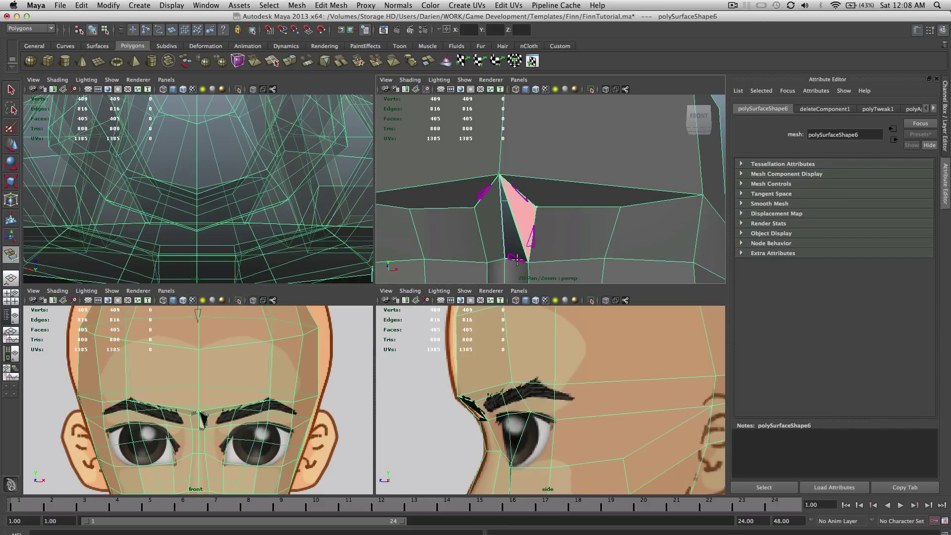
key(Return)
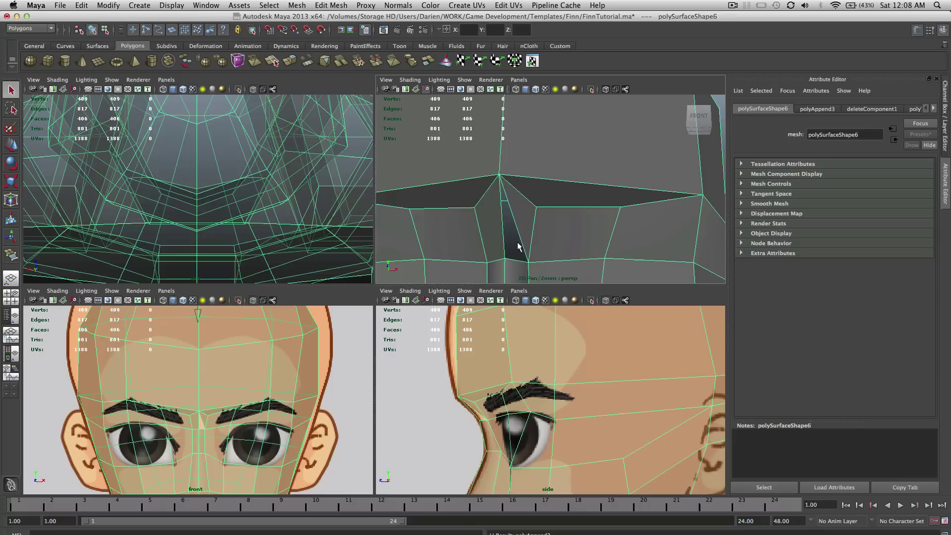
Fill the gap right of the nose bridge's centre line with a four-sided face using the Append to Polygon Tool.
click(331, 5)
click(365, 54)
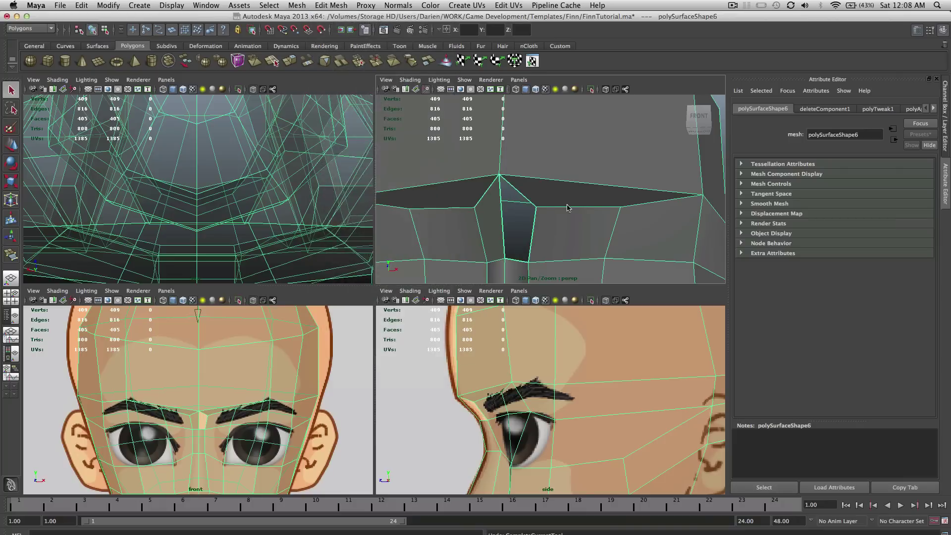
click(532, 221)
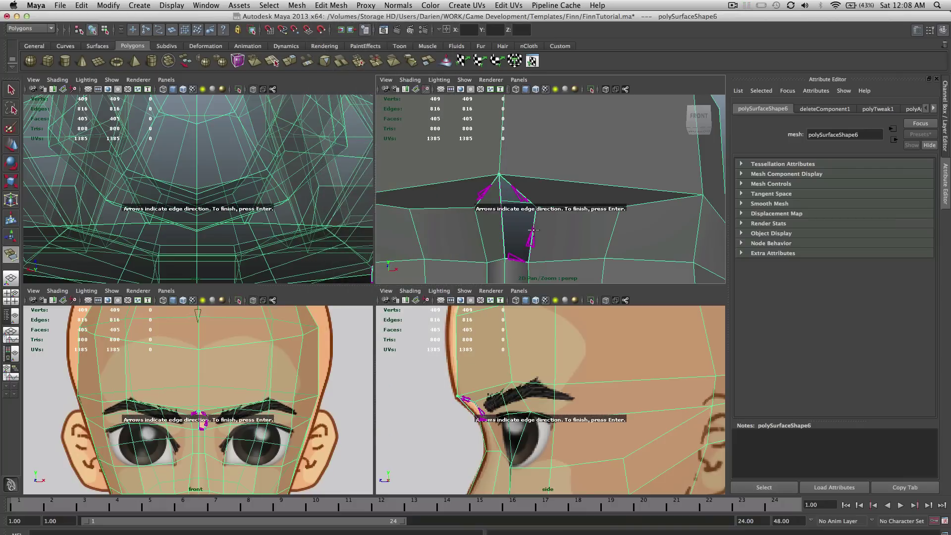
click(519, 260)
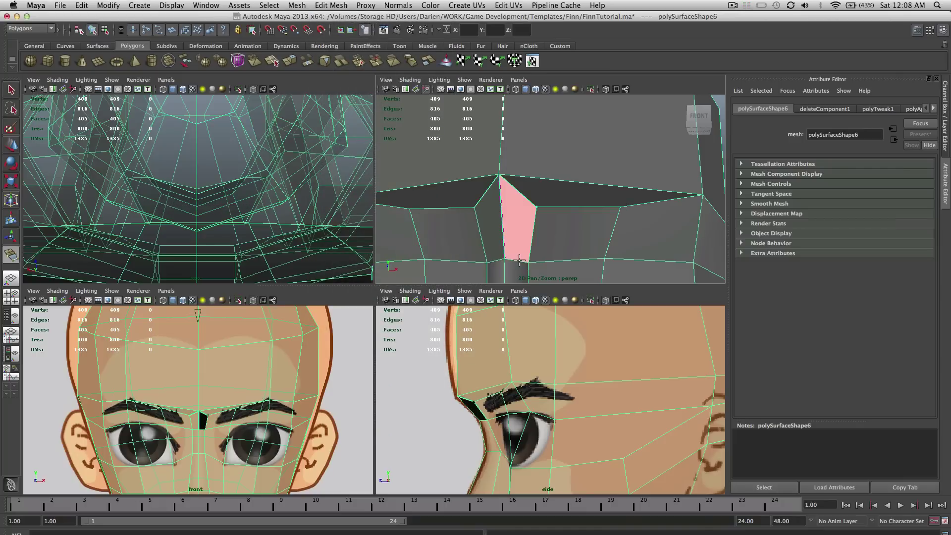
key(Return)
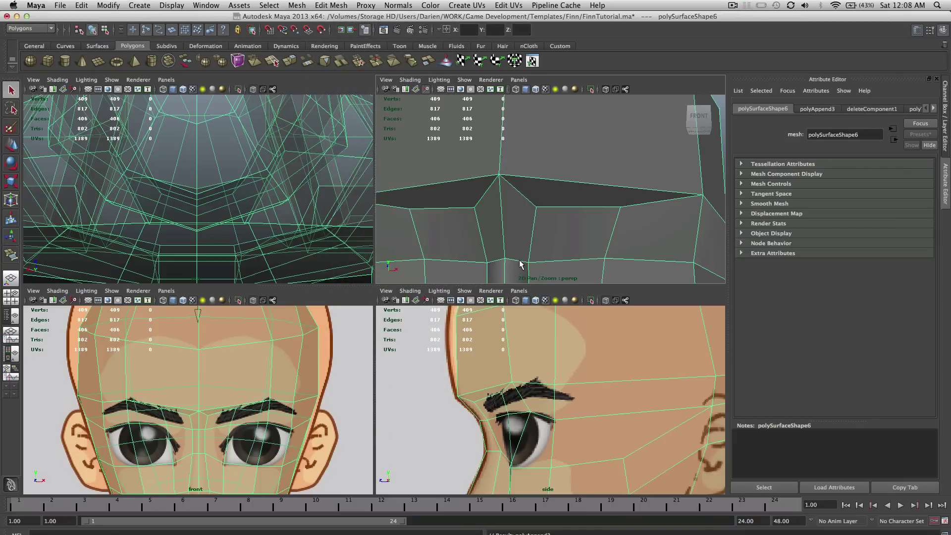
click(340, 4)
click(337, 65)
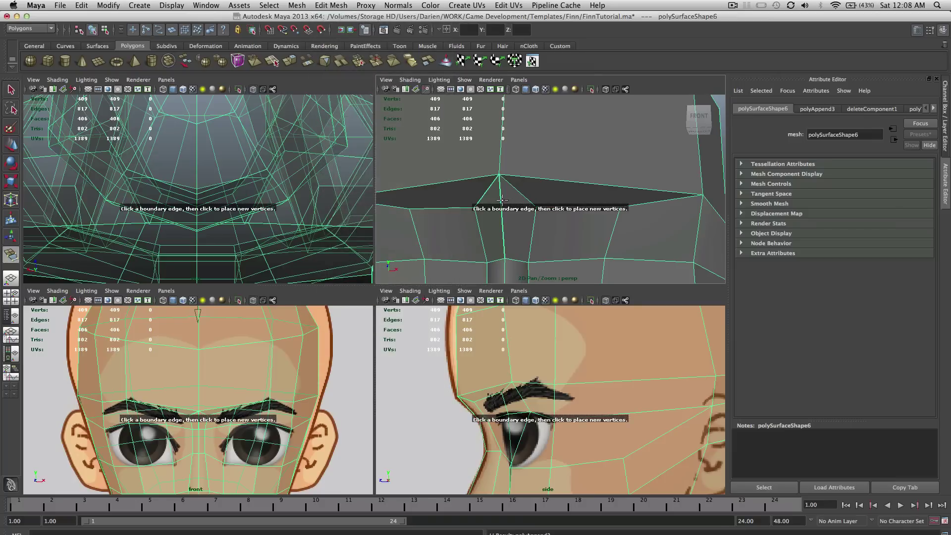
key(q)
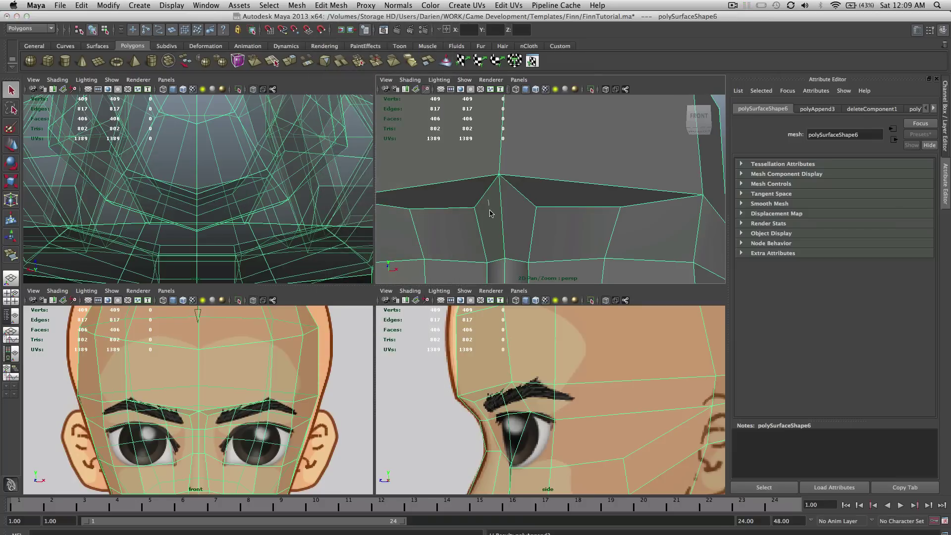
Delete the narrow face left of the nose bridge's centre line and rebuild it as a four-sided face with the Append to Polygon Tool.
right_drag(489, 210, 490, 216)
click(490, 216)
key(Delete)
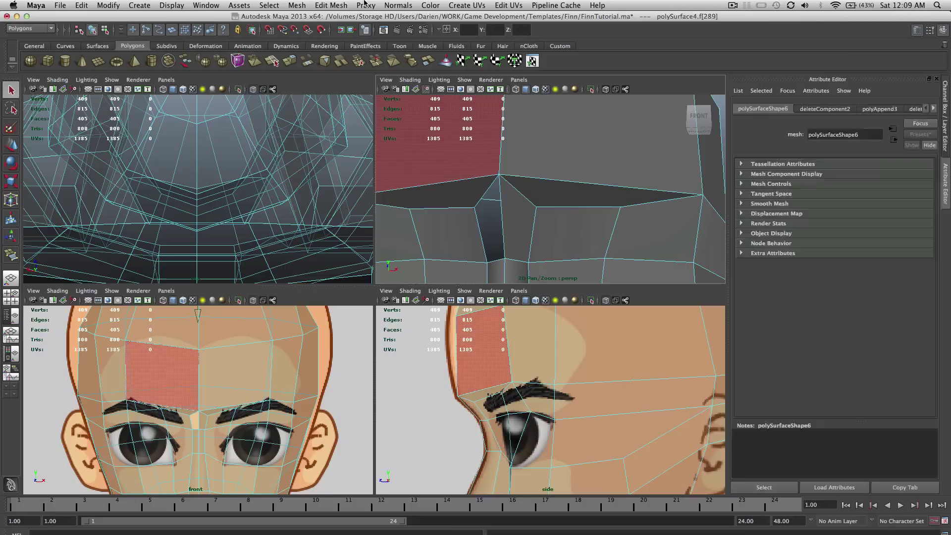
click(331, 5)
click(354, 55)
click(488, 212)
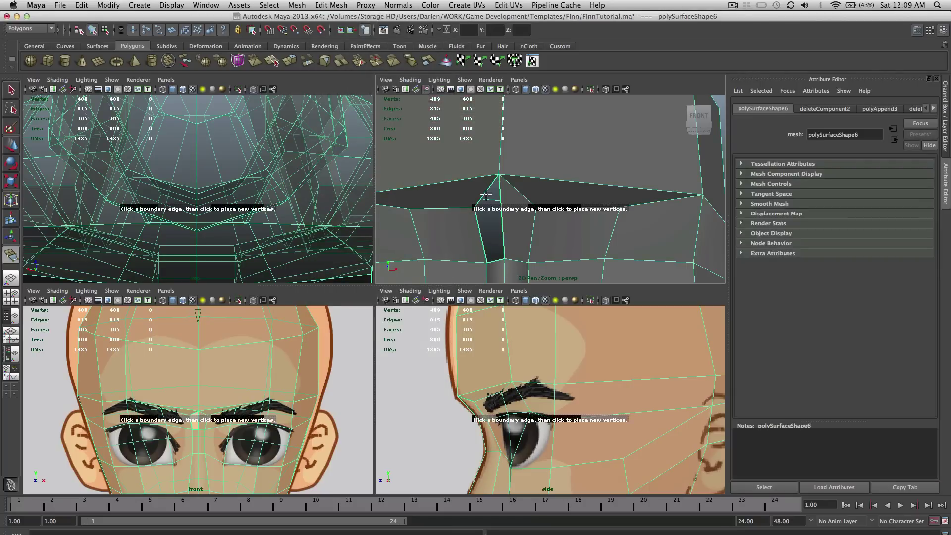
click(499, 261)
key(Return)
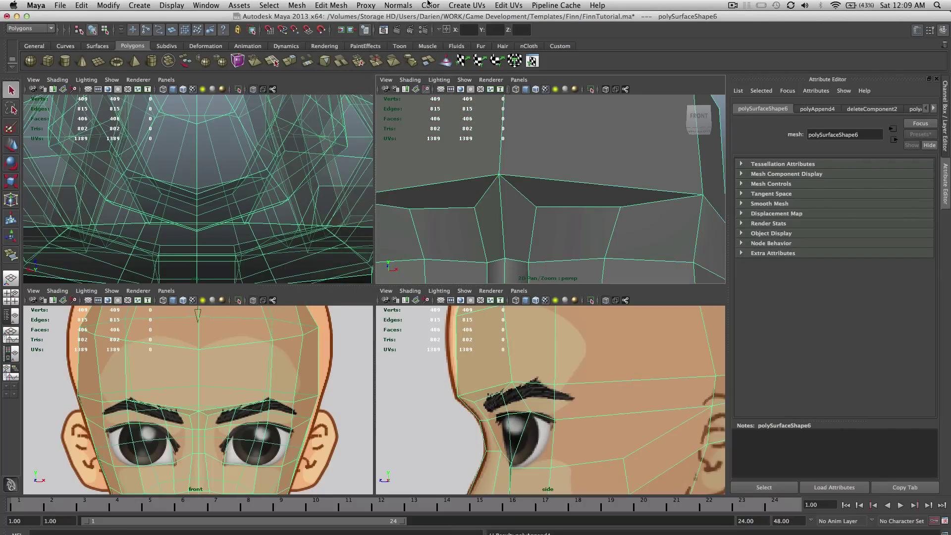
click(329, 5)
click(355, 54)
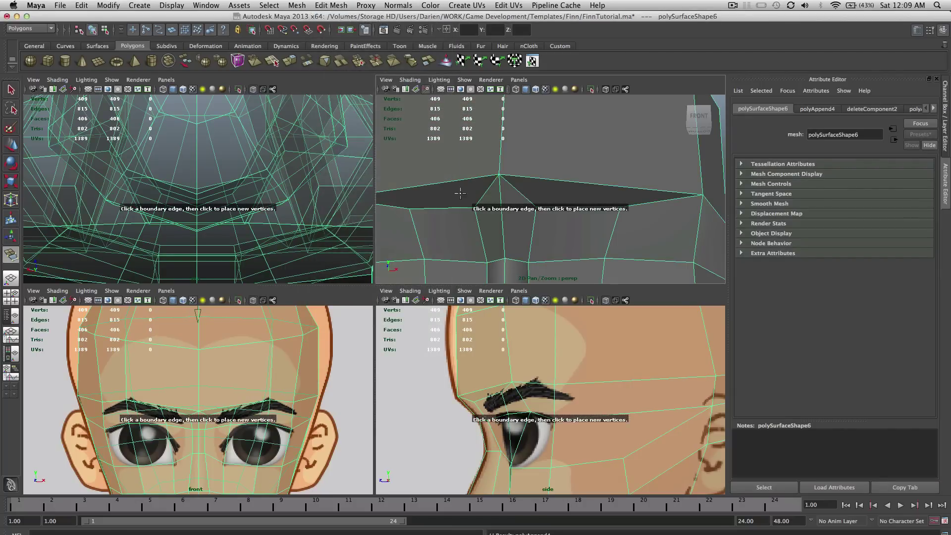
key(q)
Frame the head, return to object mode with smooth preview, and examine the brow from the front and the side.
key(f)
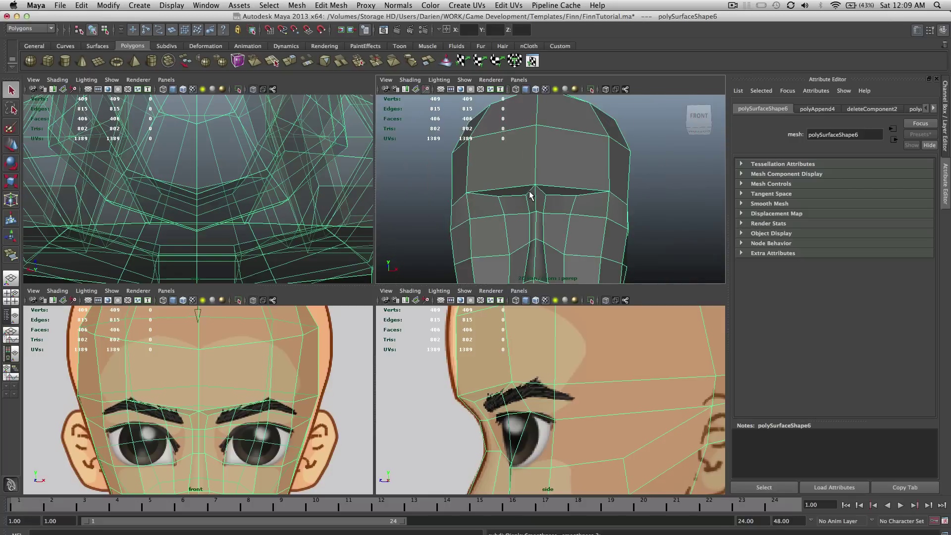
right_drag(563, 189, 586, 180)
click(661, 196)
alt+right_drag(661, 197, 647, 206)
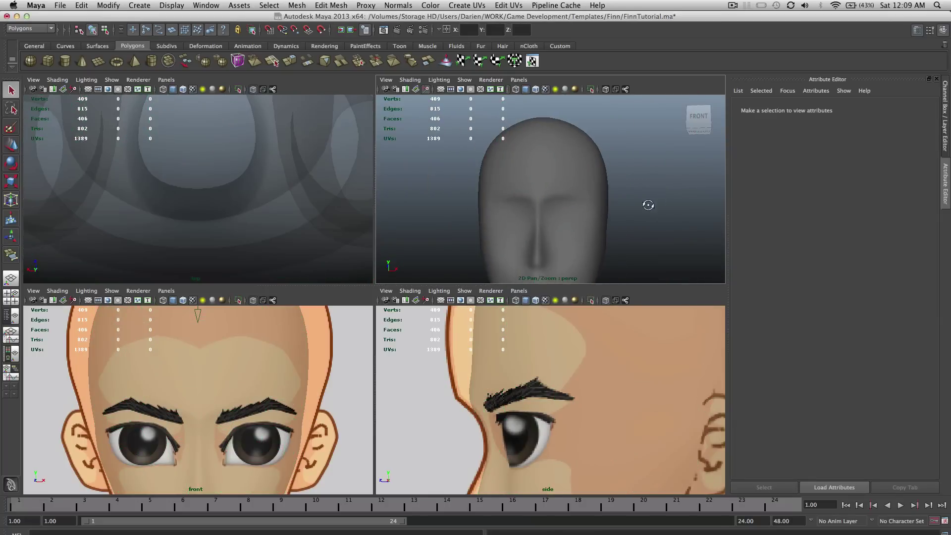
alt+drag(648, 206, 599, 174)
alt+right_drag(599, 174, 619, 174)
alt+drag(620, 174, 579, 188)
Compare the unsmoothed and smoothed head against the side reference at the brow, and view the face from the front in object mode.
click(582, 188)
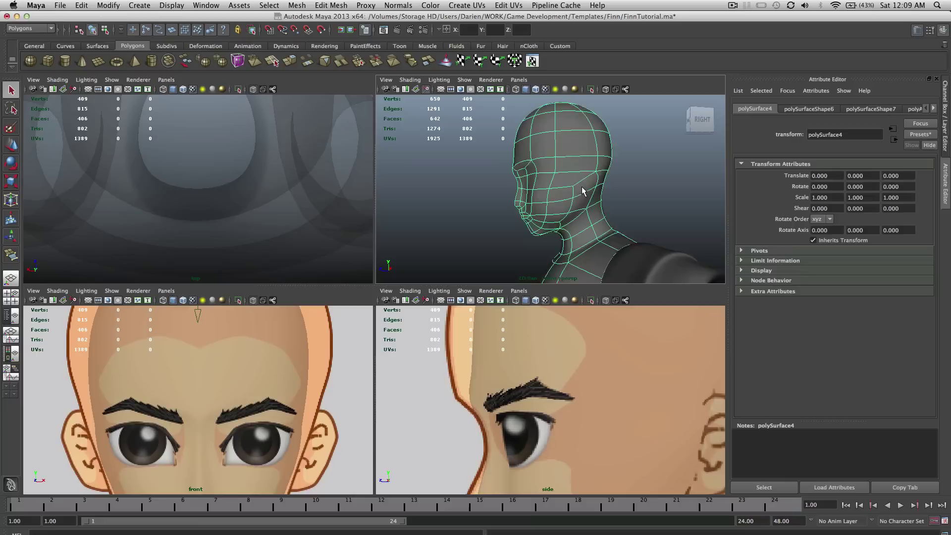
scroll(582, 188, up, 5)
scroll(521, 388, up, 3)
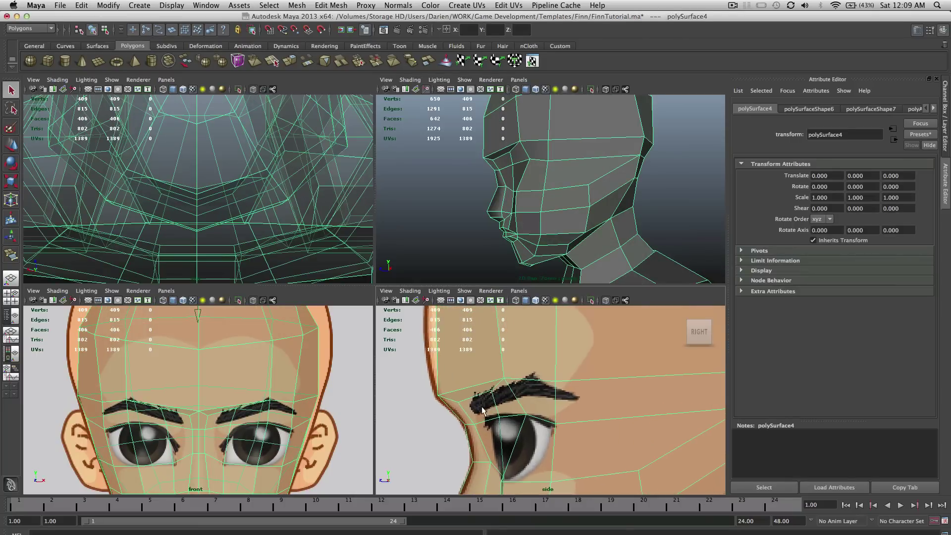
alt+middle_drag(495, 386, 505, 379)
right_drag(505, 381, 475, 379)
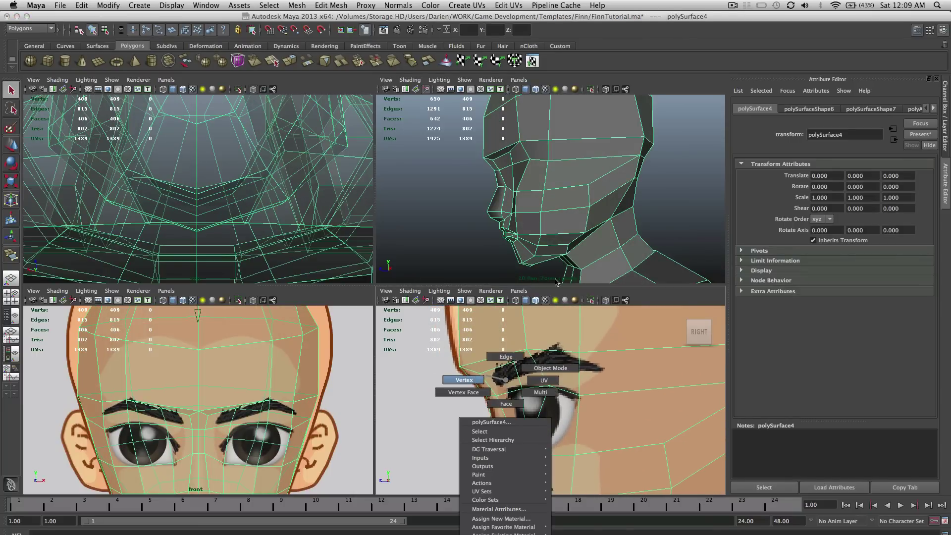
click(533, 188)
key(3)
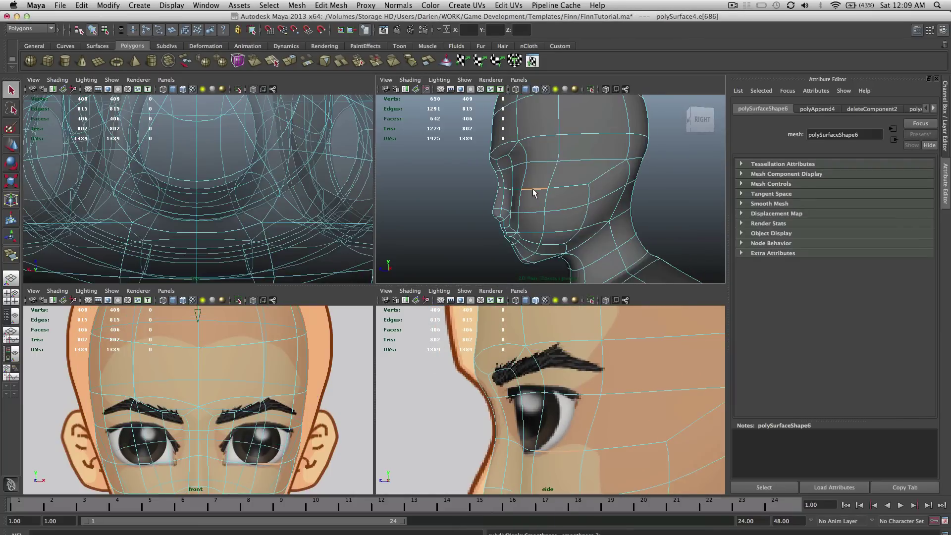
right_drag(525, 349, 546, 334)
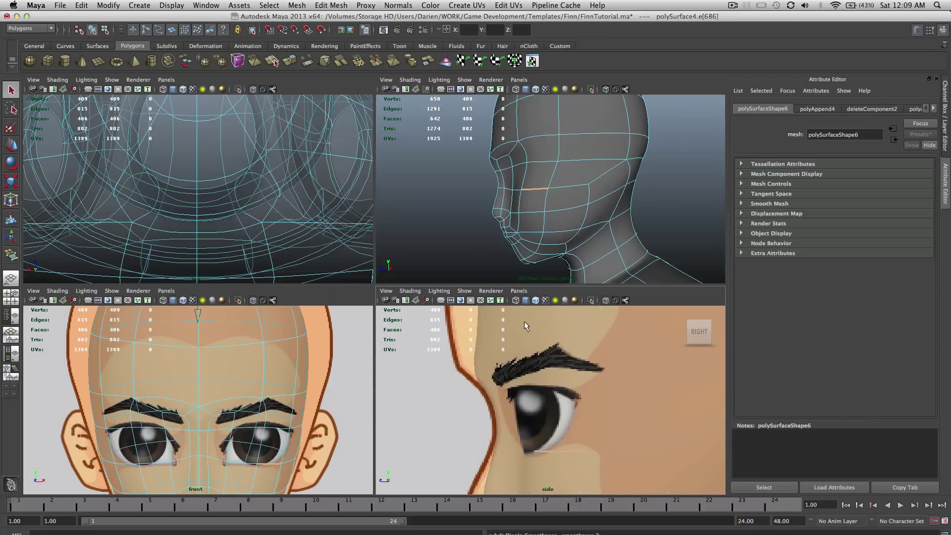
click(474, 237)
alt+drag(474, 237, 545, 230)
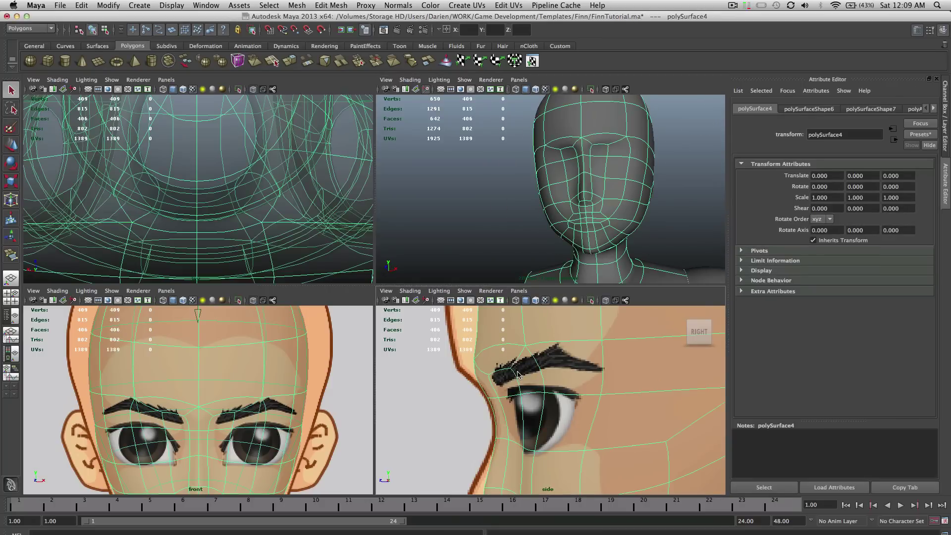
Move the four inner brow vertices slightly back and down on the unsmoothed mesh, and preview the smoothed head at an angle in object mode.
right_drag(517, 375, 514, 374)
key(1)
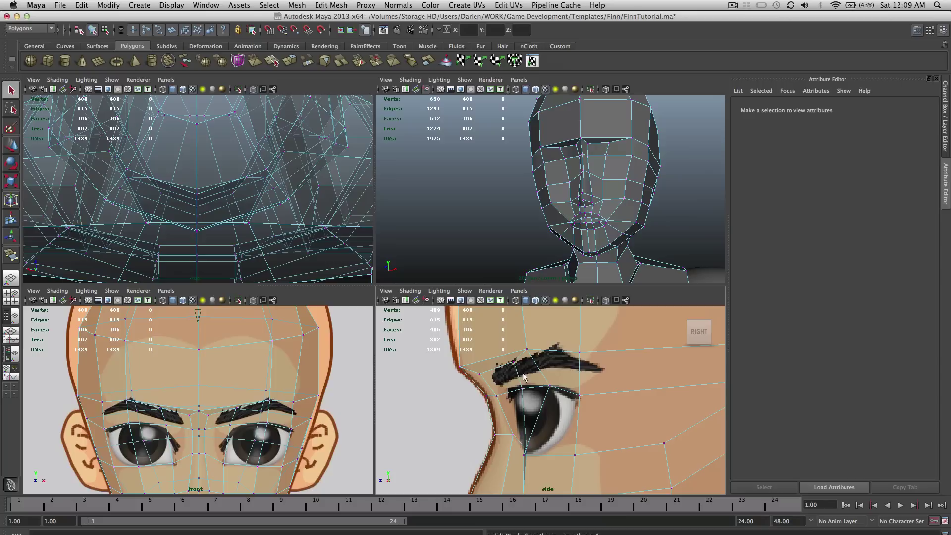
drag(523, 372, 504, 375)
key(w)
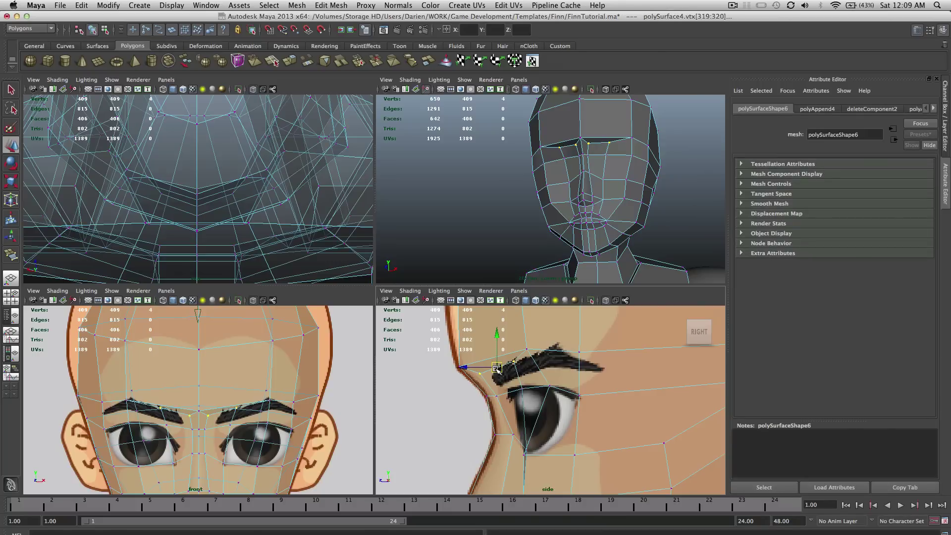
key(r)
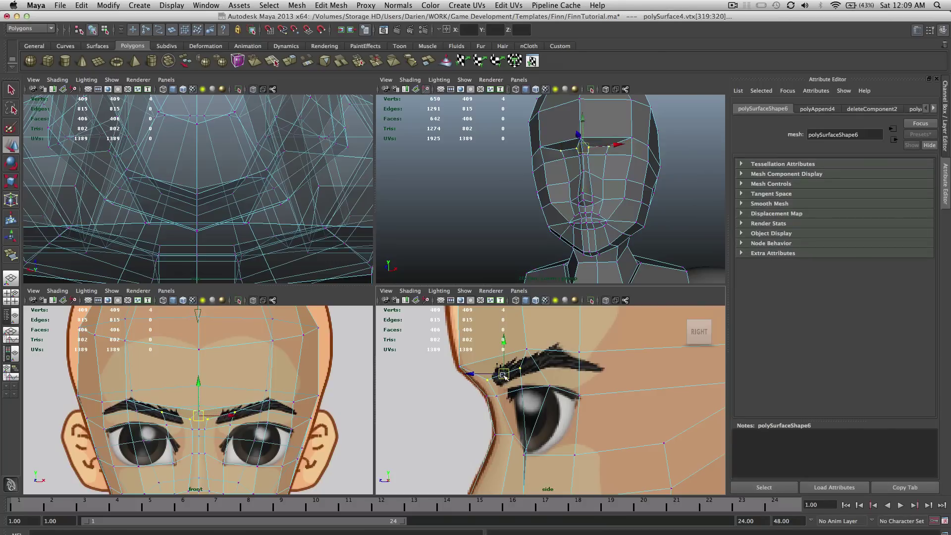
key(w)
scroll(246, 405, up, 5)
drag(199, 370, 199, 373)
right_drag(637, 188, 663, 168)
alt+drag(664, 168, 626, 187)
click(626, 187)
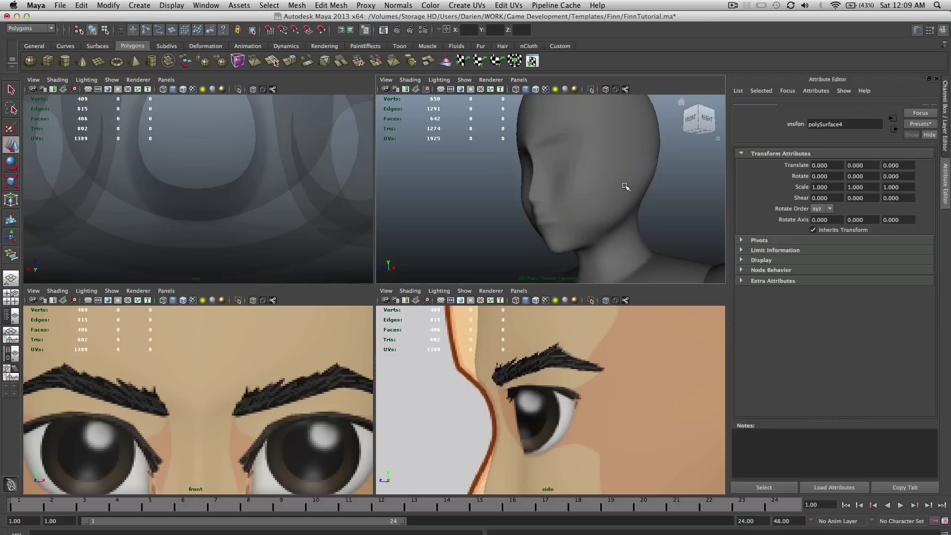
Move the symmetric pair of mid-brow vertices slightly forward and down on the unsmoothed mesh against the side reference.
key(1)
right_drag(510, 380, 496, 384)
drag(510, 380, 510, 379)
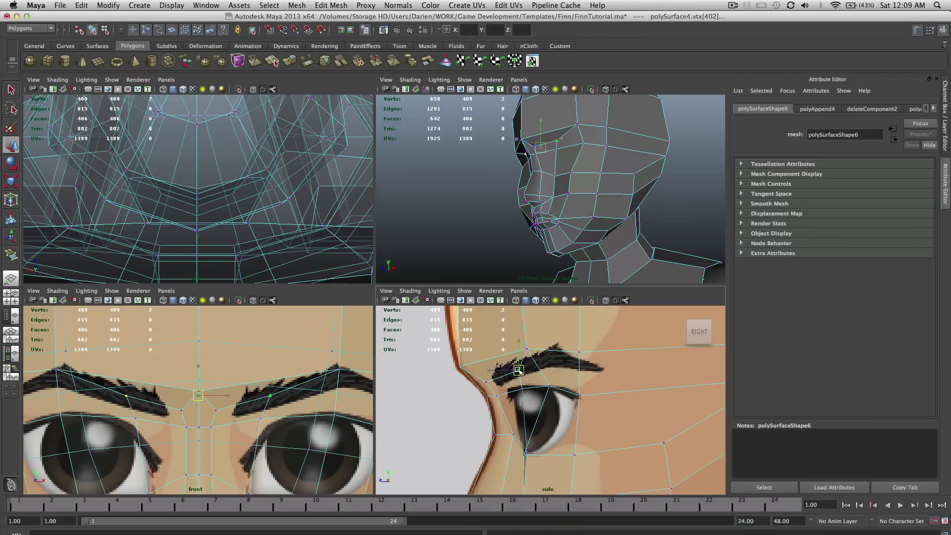
key(w)
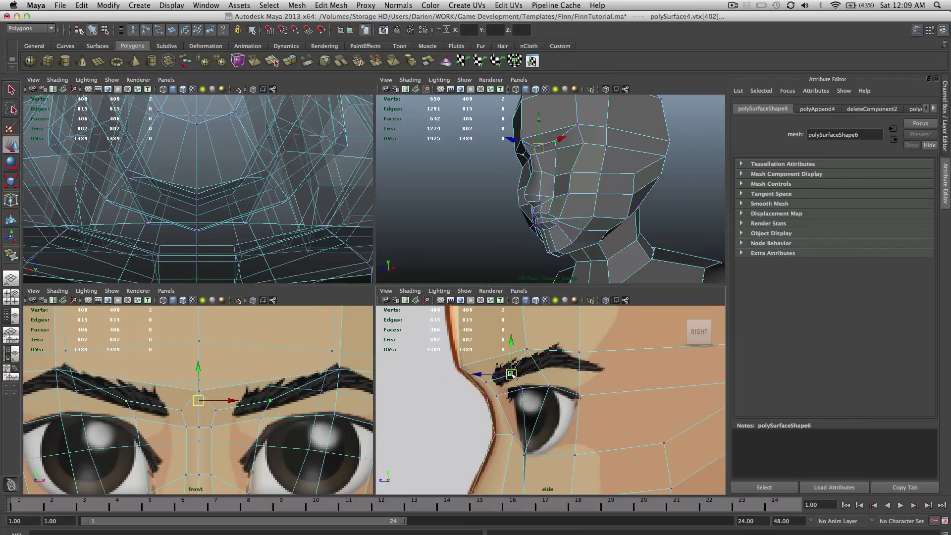
drag(476, 375, 501, 404)
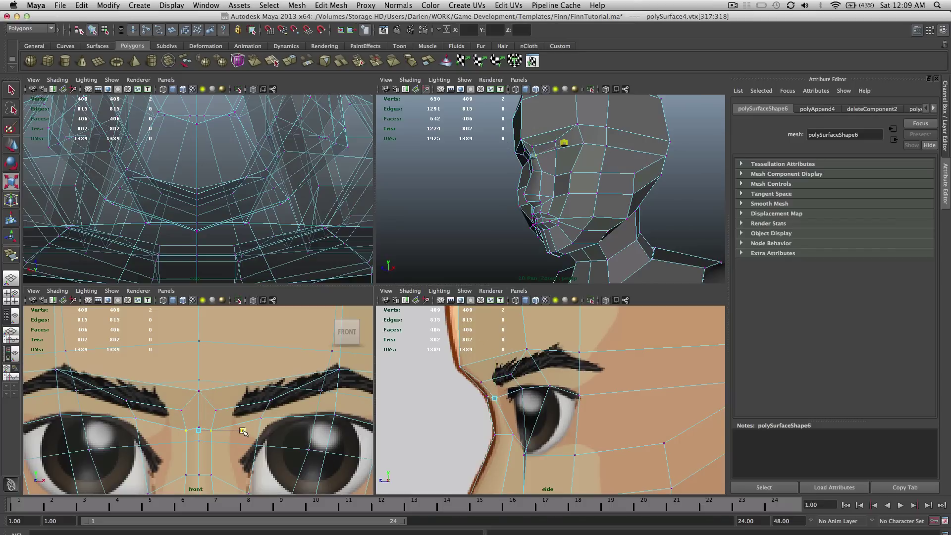
Scale the two inner brow vertices on either side of the nose bridge slightly farther apart.
key(q)
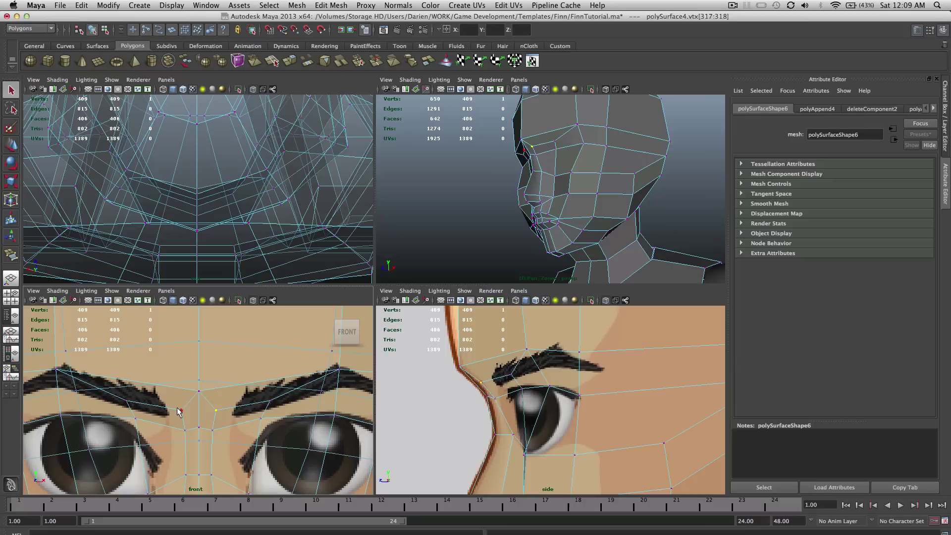
drag(211, 405, 221, 416)
key(w)
shift+click(242, 411)
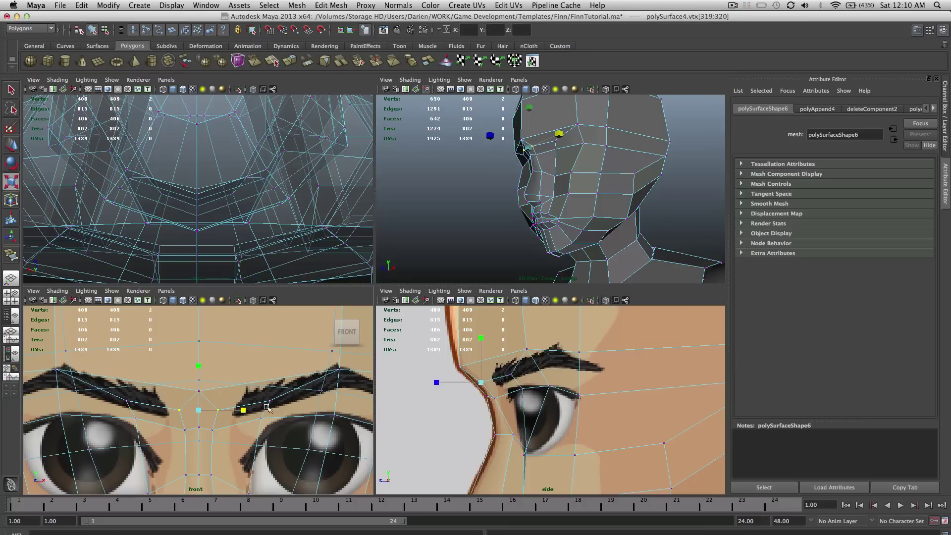
Preview the smoothed model in object mode and view the head and upper body from the side.
key(3)
right_drag(589, 149, 661, 128)
scroll(653, 189, down, 3)
alt+drag(654, 189, 554, 210)
scroll(581, 219, down, 2)
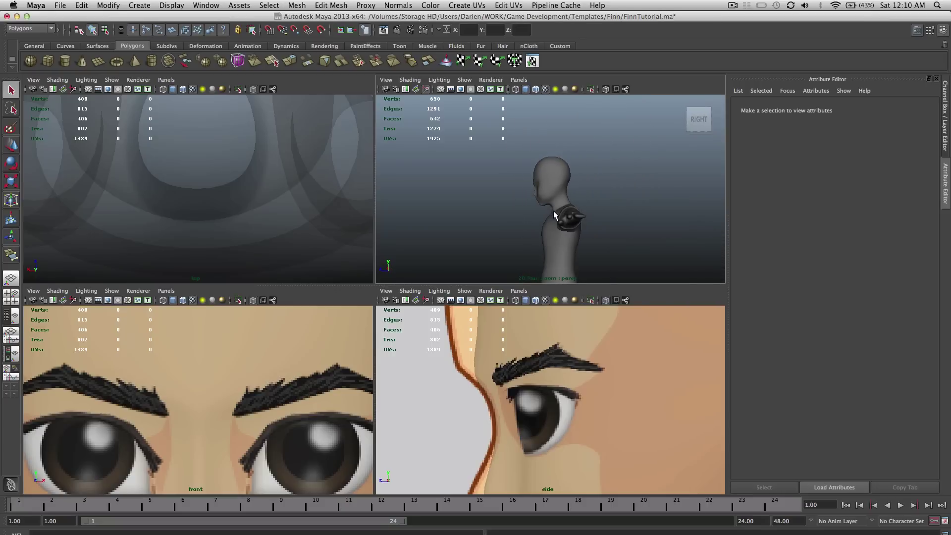
Switch both the body and arm meshes to unsmoothed display and turn the figure to face the front.
drag(636, 205, 499, 166)
key(1)
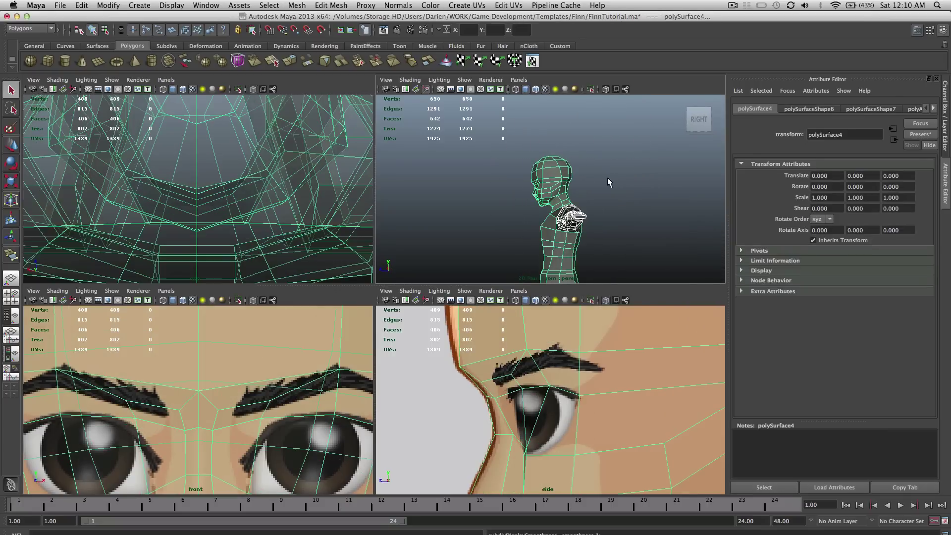
click(602, 191)
alt+drag(602, 191, 694, 191)
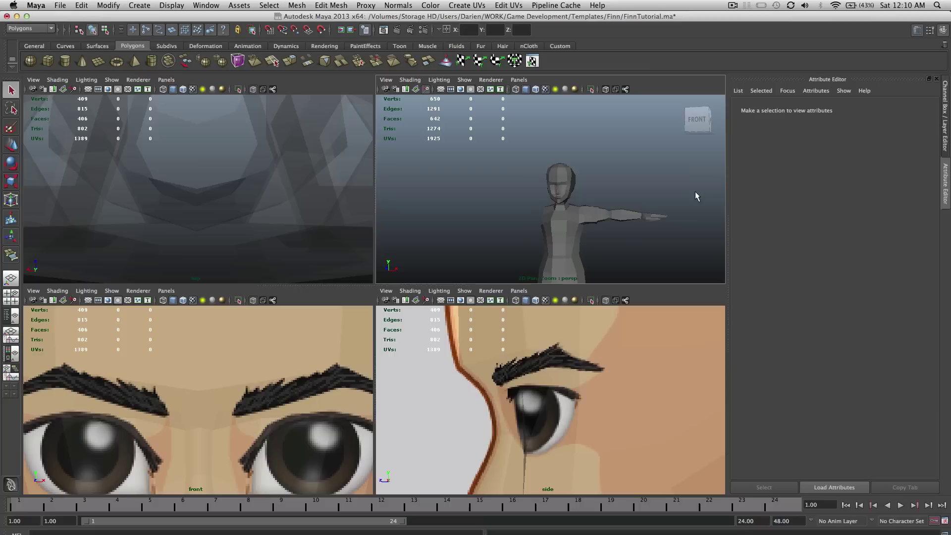
Examine the unsmoothed full figure, the side reference and the separate arm mesh at different distances.
scroll(643, 189, down, 5)
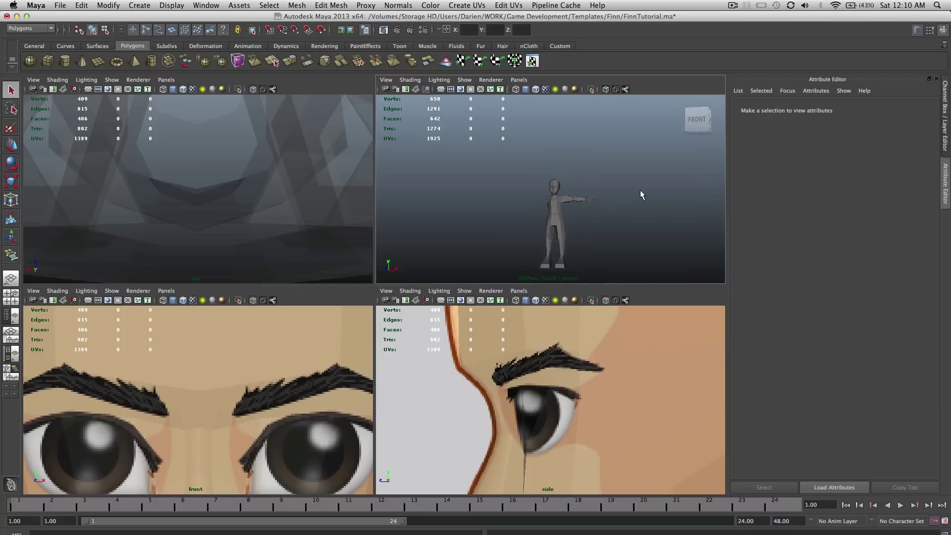
scroll(640, 194, up, 3)
scroll(641, 194, down, 3)
scroll(609, 424, down, 5)
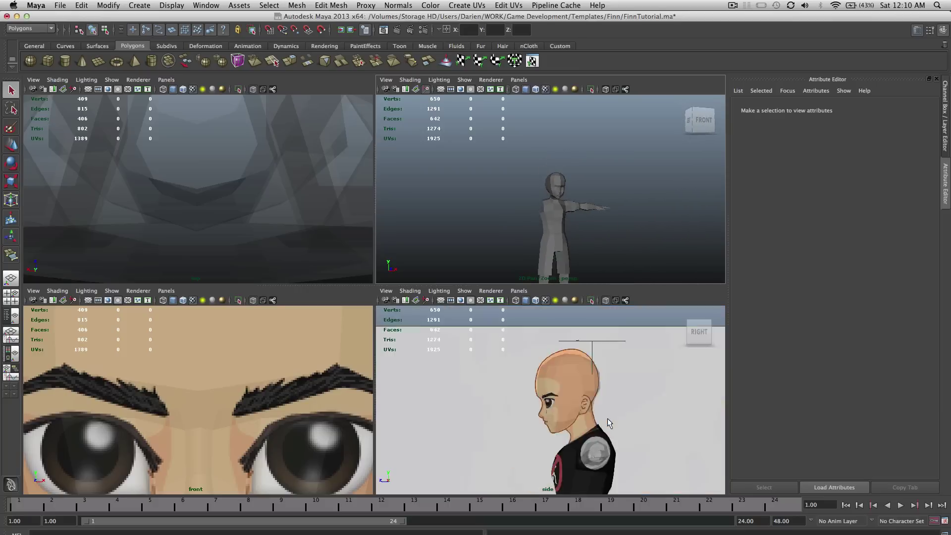
scroll(609, 424, down, 3)
scroll(576, 196, up, 5)
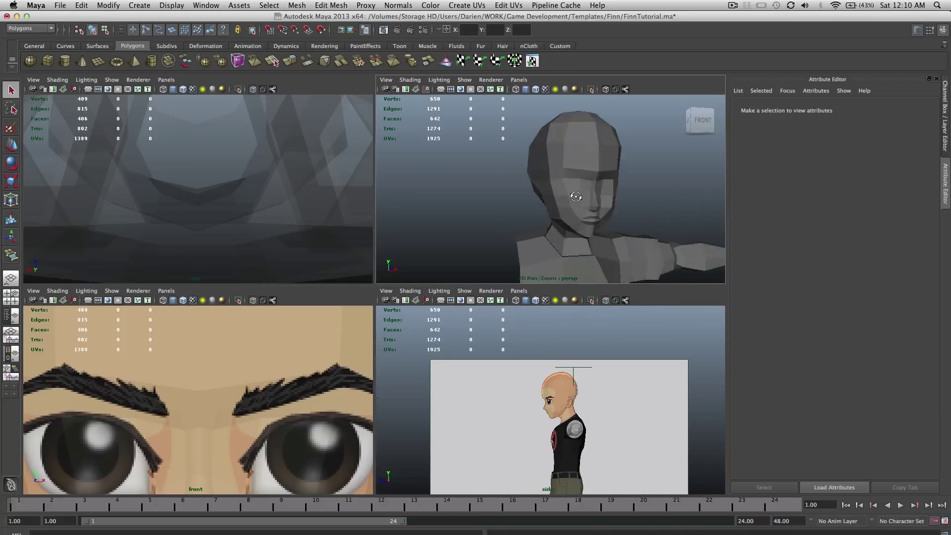
scroll(565, 201, down, 5)
click(629, 235)
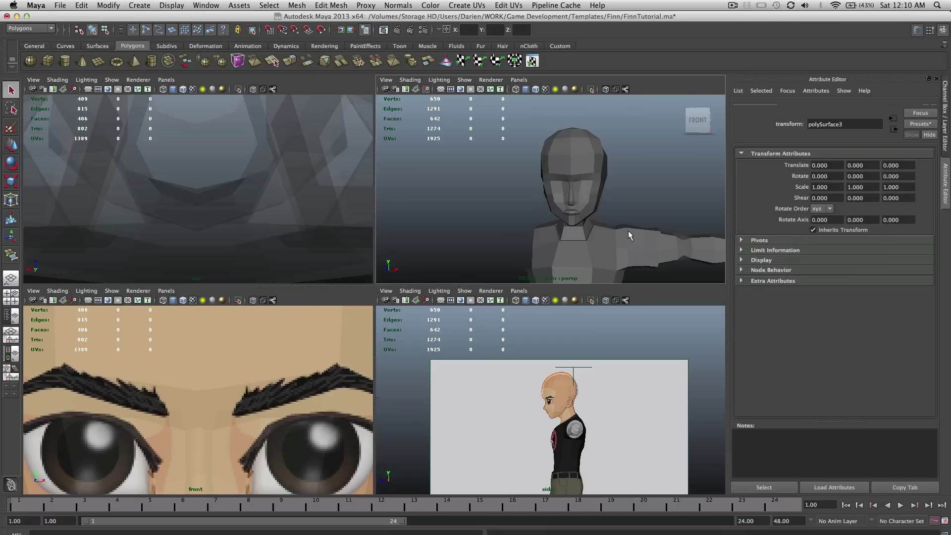
scroll(629, 235, down, 2)
scroll(629, 235, up, 3)
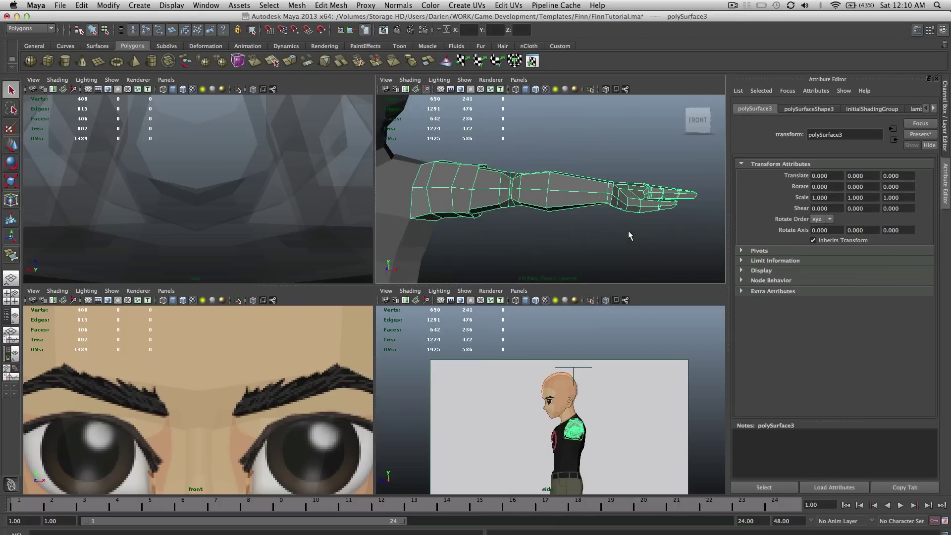
alt+drag(628, 235, 506, 205)
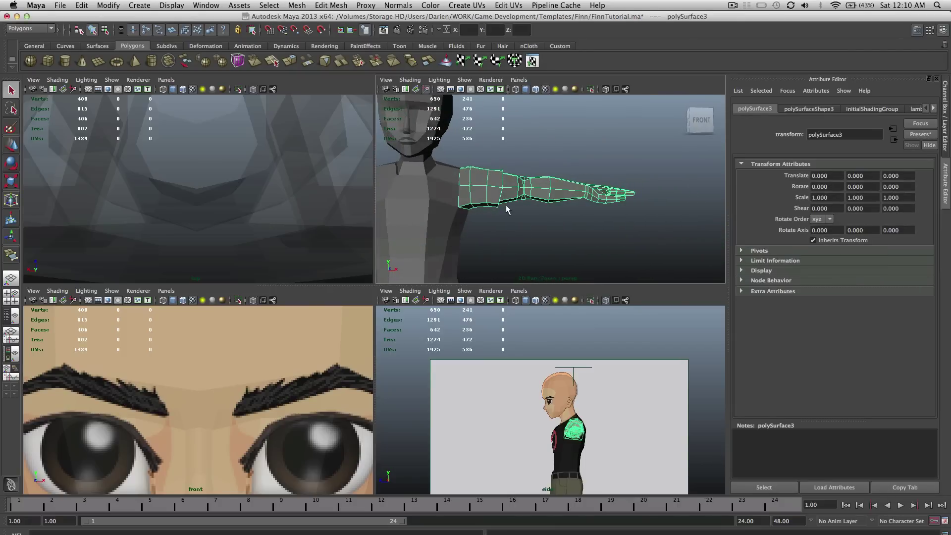
Frame the body mesh and examine the face wireframe up close and against the full front reference.
click(438, 177)
key(f)
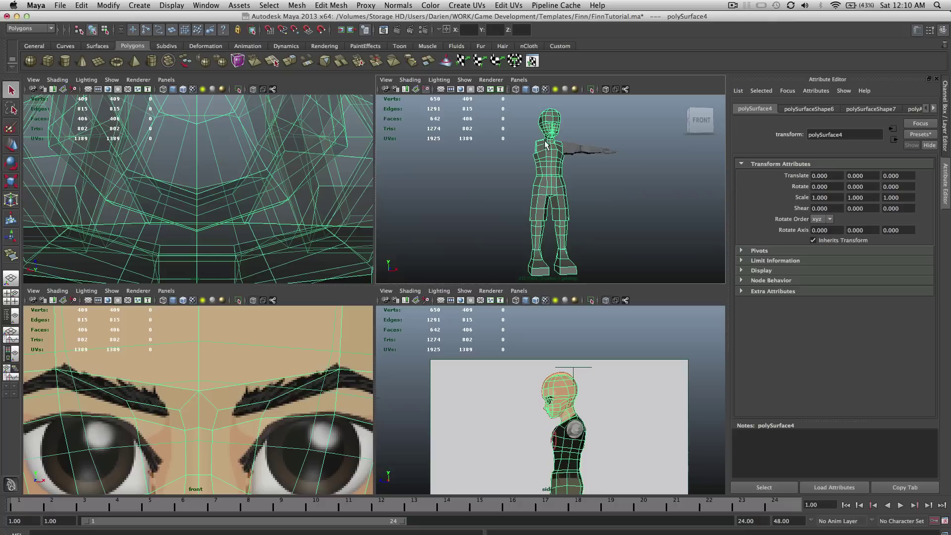
scroll(549, 191, up, 5)
alt+drag(549, 190, 524, 211)
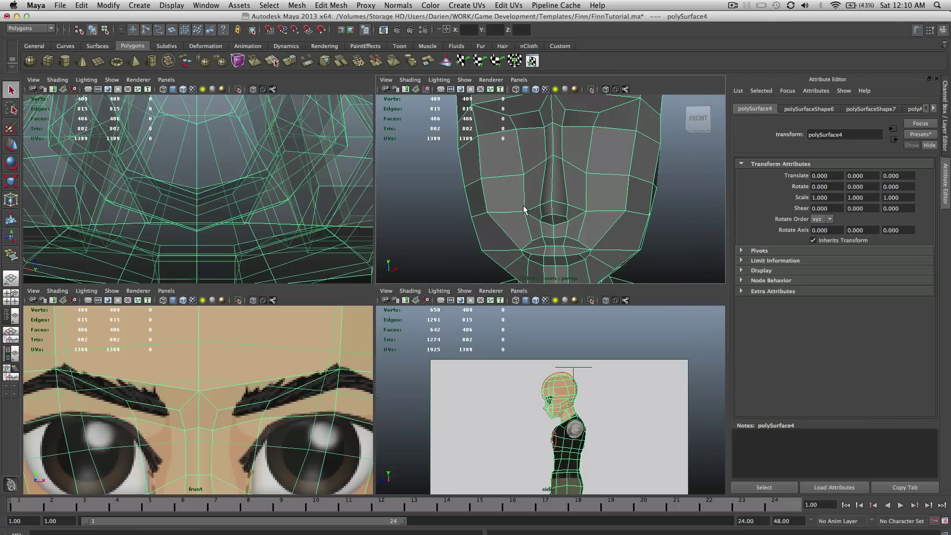
scroll(524, 211, up, 2)
scroll(223, 402, down, 3)
scroll(225, 418, up, 4)
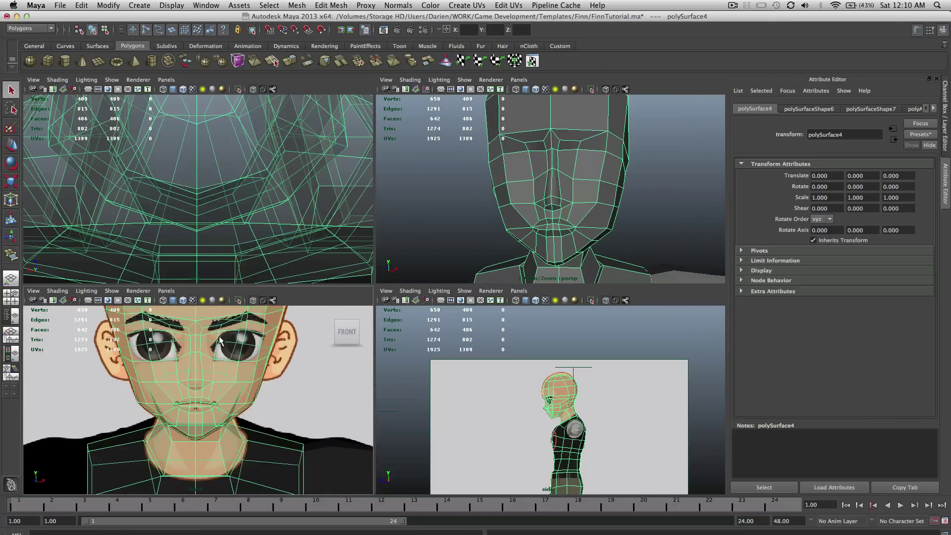
scroll(221, 341, down, 5)
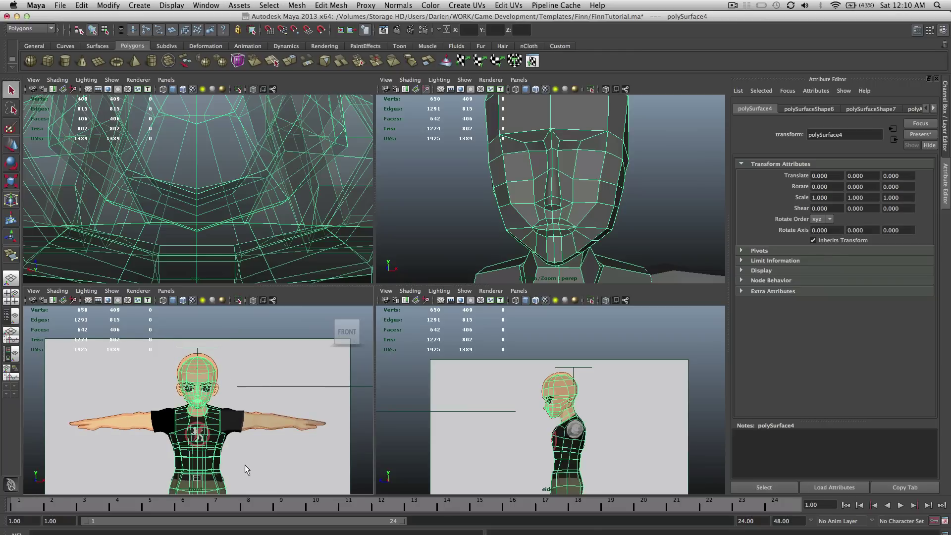
scroll(445, 251, down, 2)
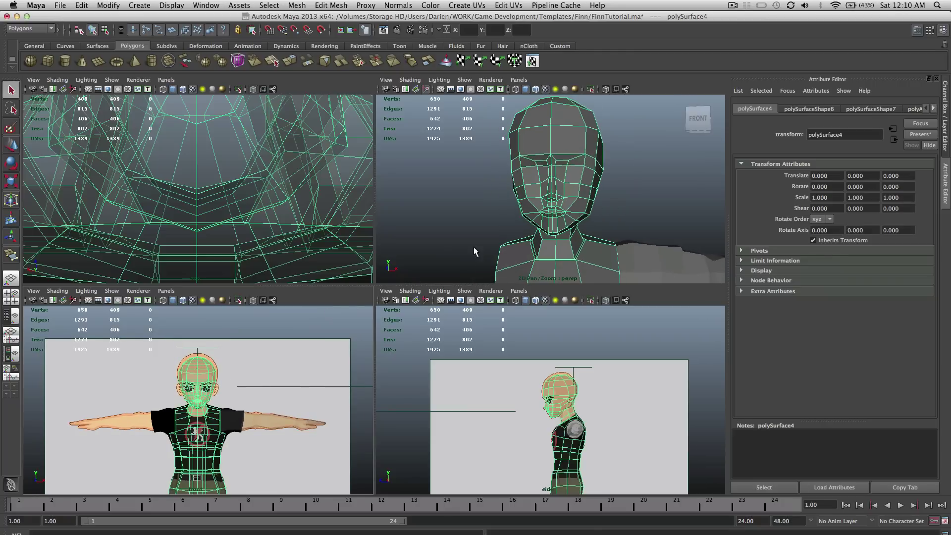
Compare the smoothed and unsmoothed display of the body mesh from the front, ending on the unsmoothed full figure.
key(3)
click(620, 184)
click(589, 184)
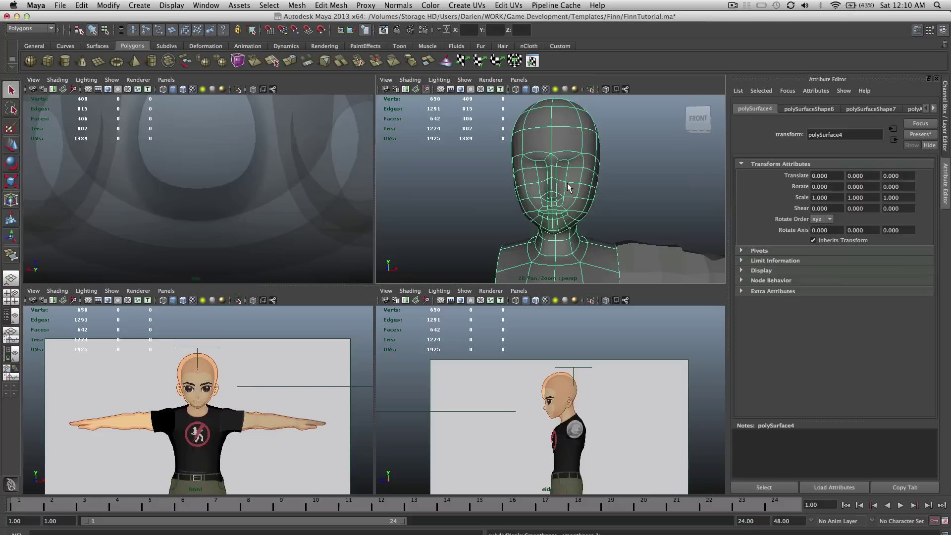
key(1)
click(620, 217)
scroll(619, 217, down, 2)
scroll(570, 265, down, 3)
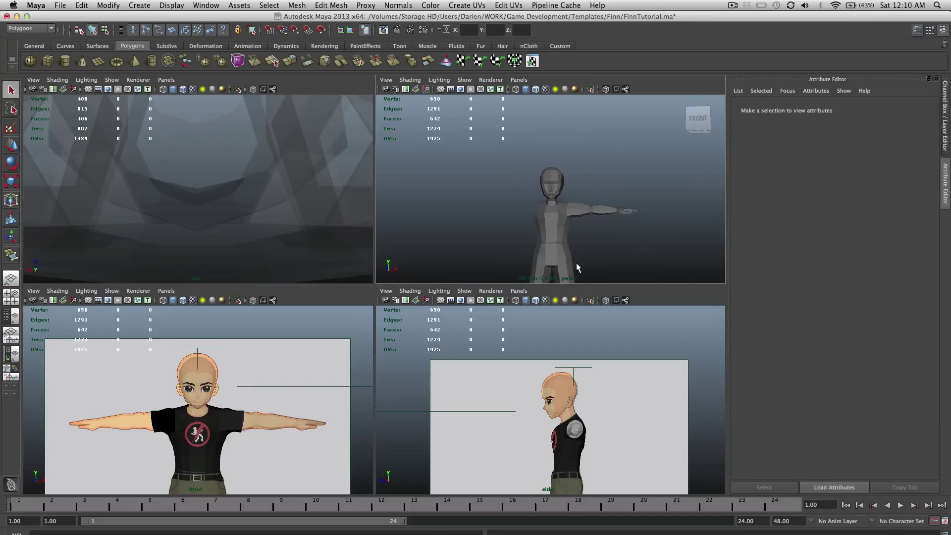
Check the separate body and arm meshes by selecting them, and examine the arm and shoulder from several angles.
click(587, 214)
shift+click(564, 218)
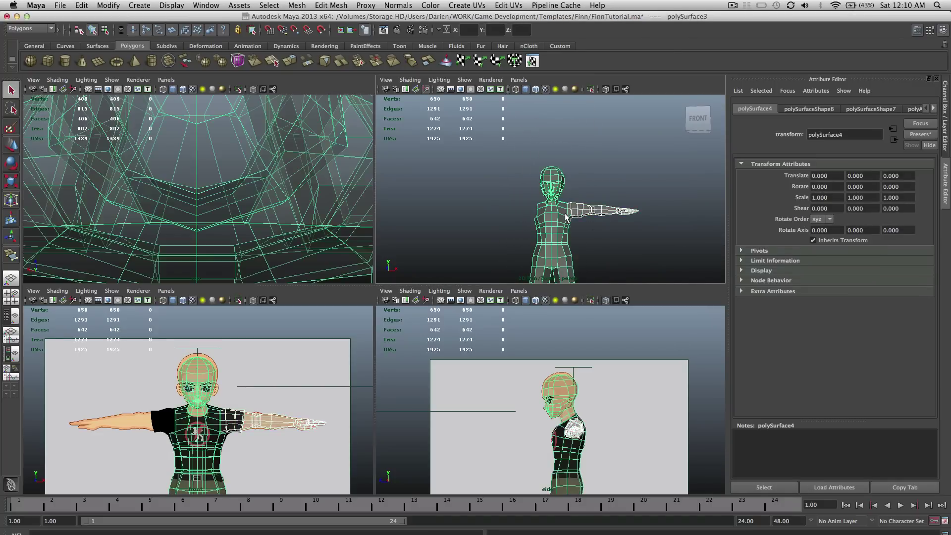
click(595, 211)
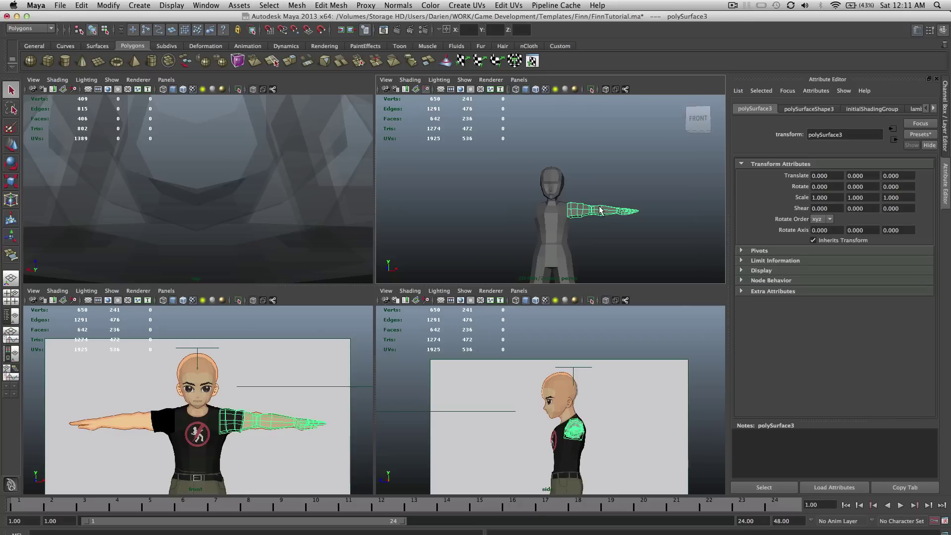
scroll(600, 210, up, 5)
alt+middle_drag(600, 210, 561, 197)
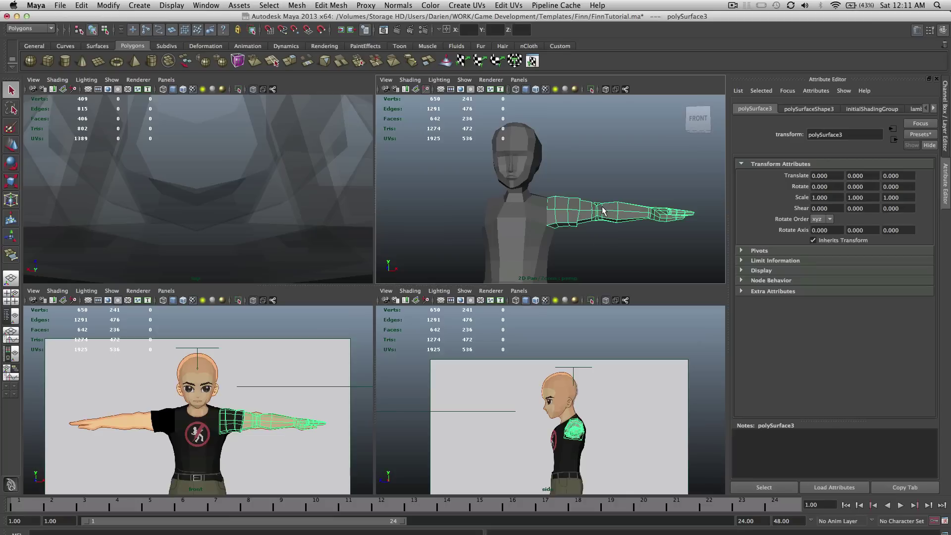
alt+drag(639, 214, 625, 228)
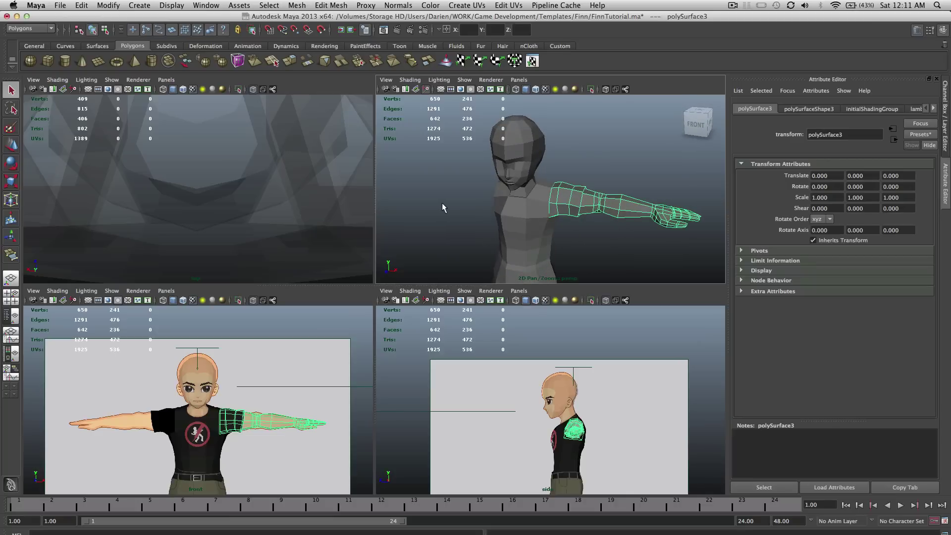
alt+drag(465, 208, 516, 206)
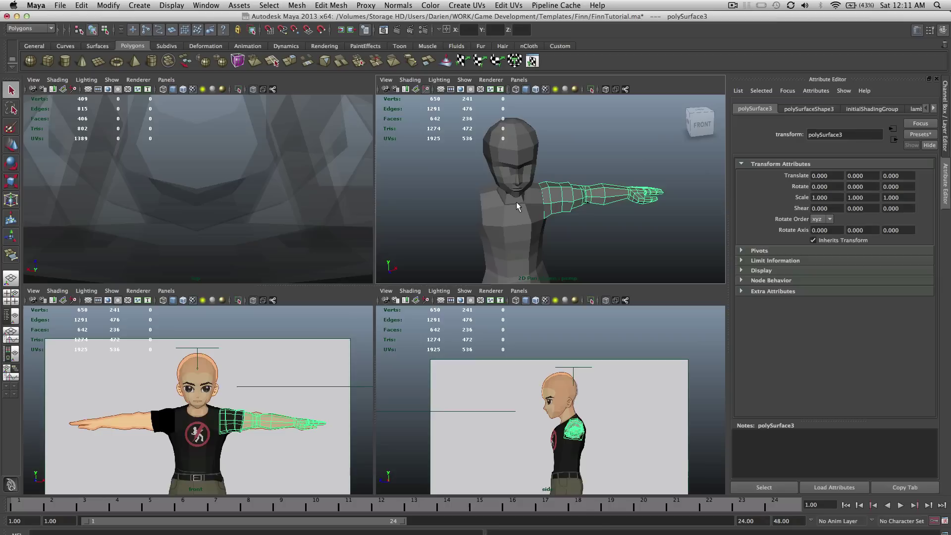
Apply Harden Edge to the normals of the body and arm meshes, and view the deselected figure from the front.
click(585, 156)
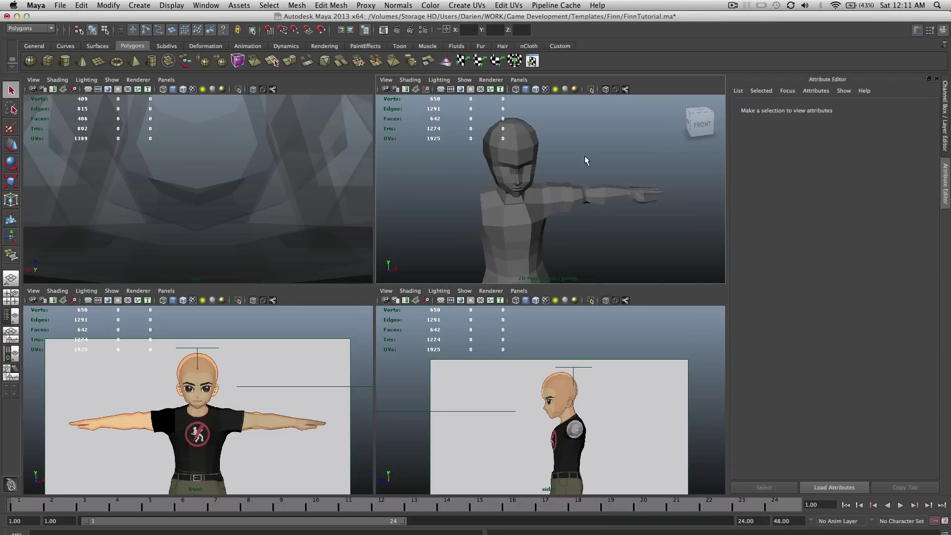
click(524, 139)
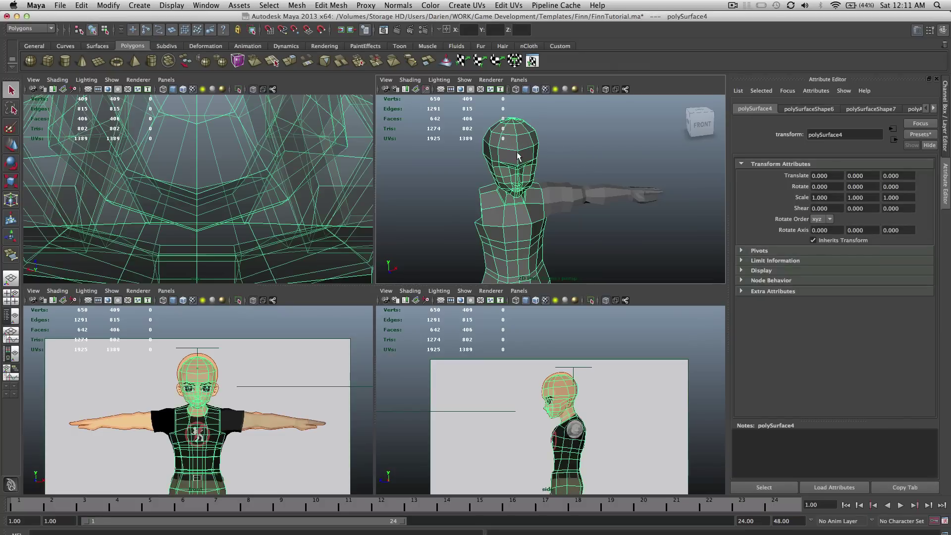
click(569, 147)
alt+drag(557, 168, 625, 238)
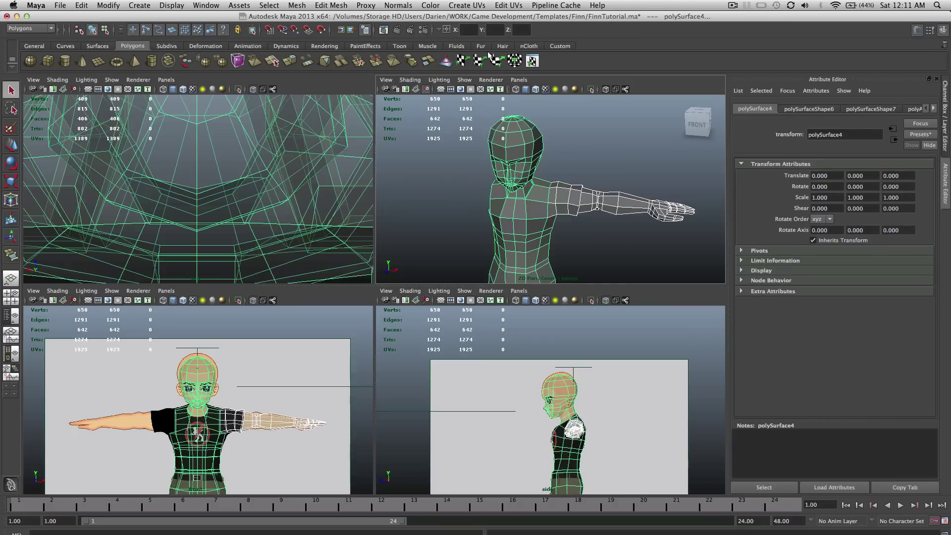
click(410, 4)
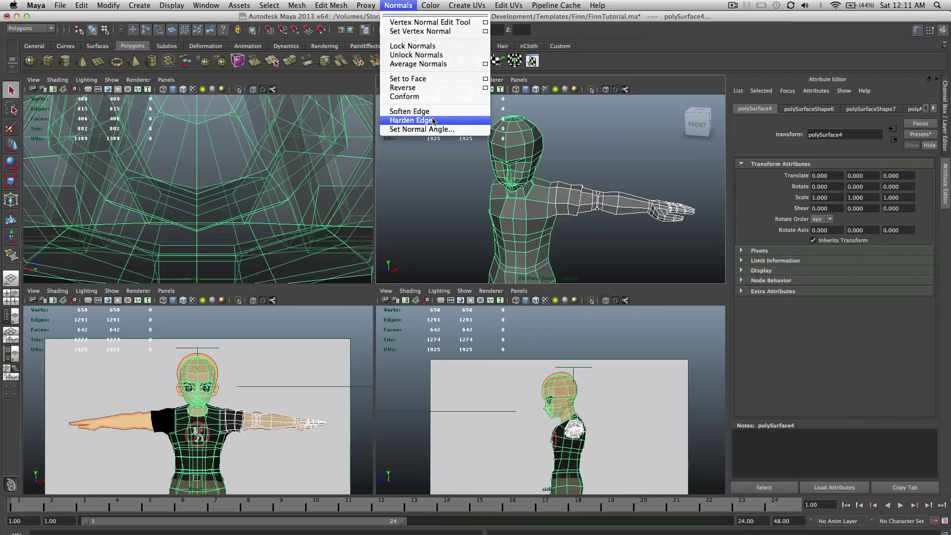
click(399, 121)
click(601, 160)
alt+drag(601, 160, 622, 144)
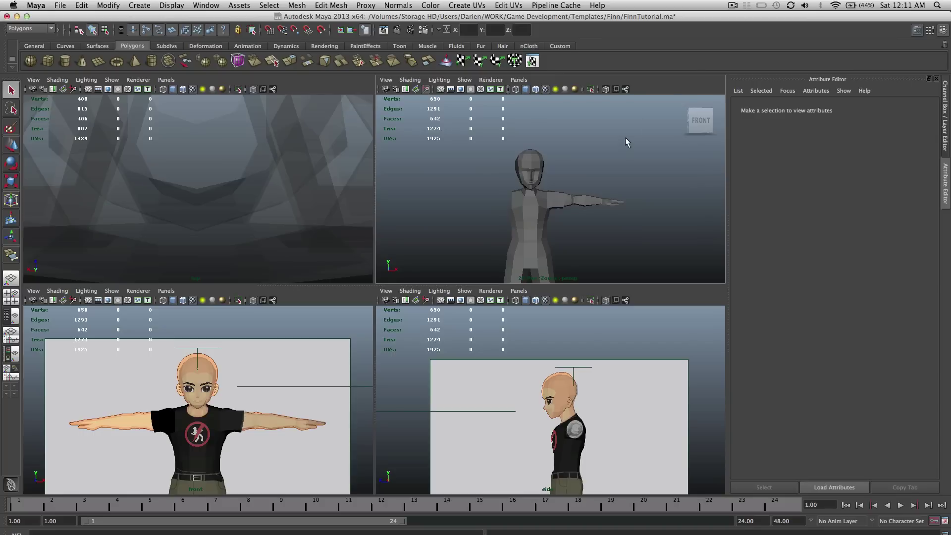